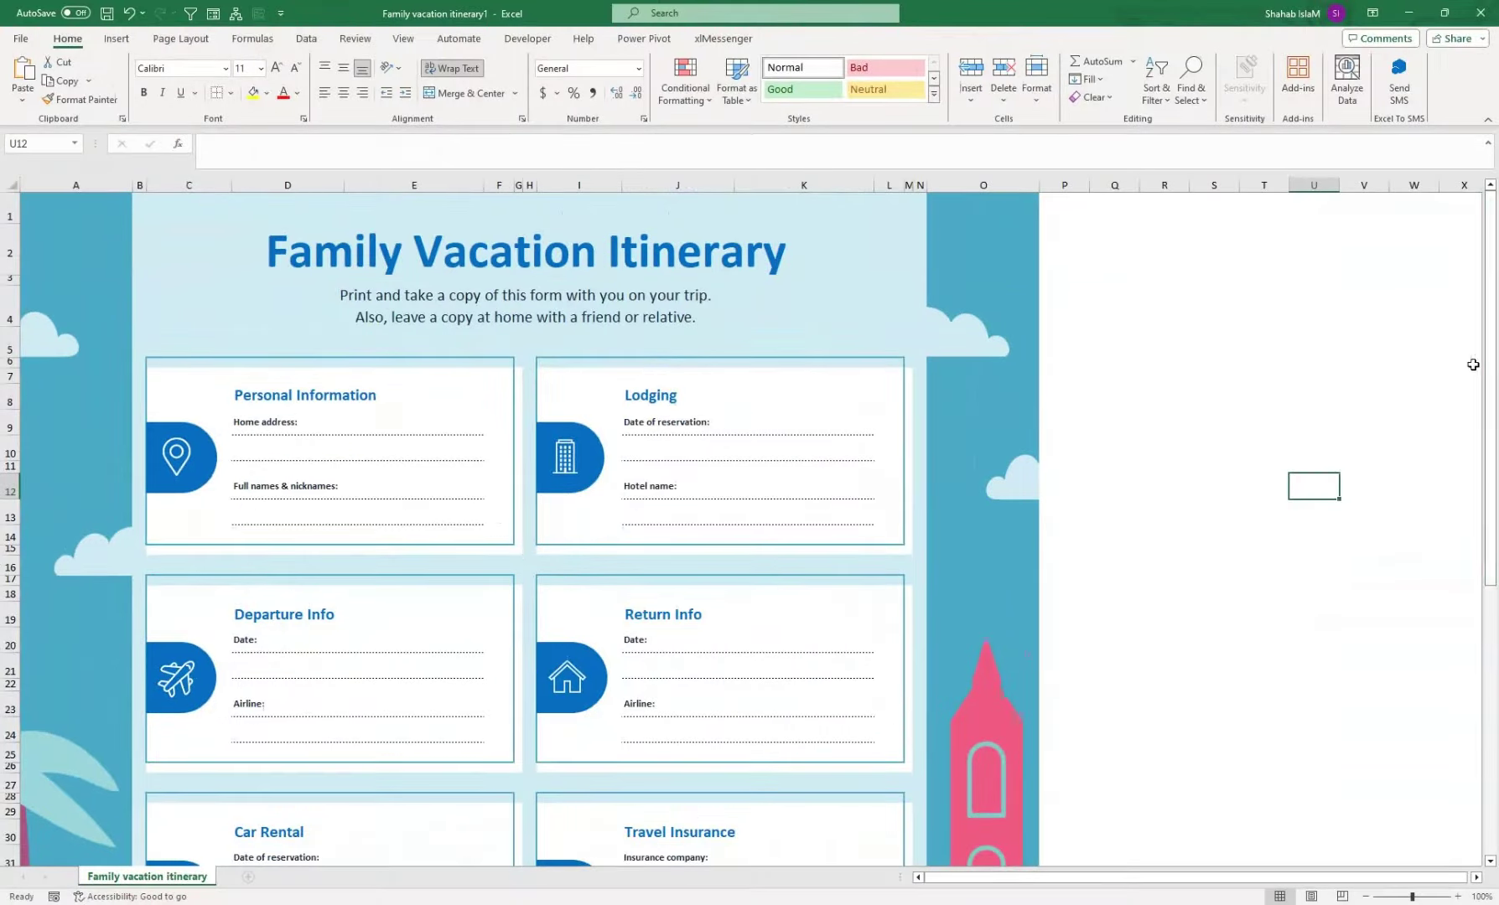
- Insert a blank Sheet1 next to the Family vacation itinerary tab
mouse_move(1490, 364)
left_mouse_down()
mouse_move(1494, 560)
mouse_move(1493, 323)
left_mouse_up()
left_click(247, 877)
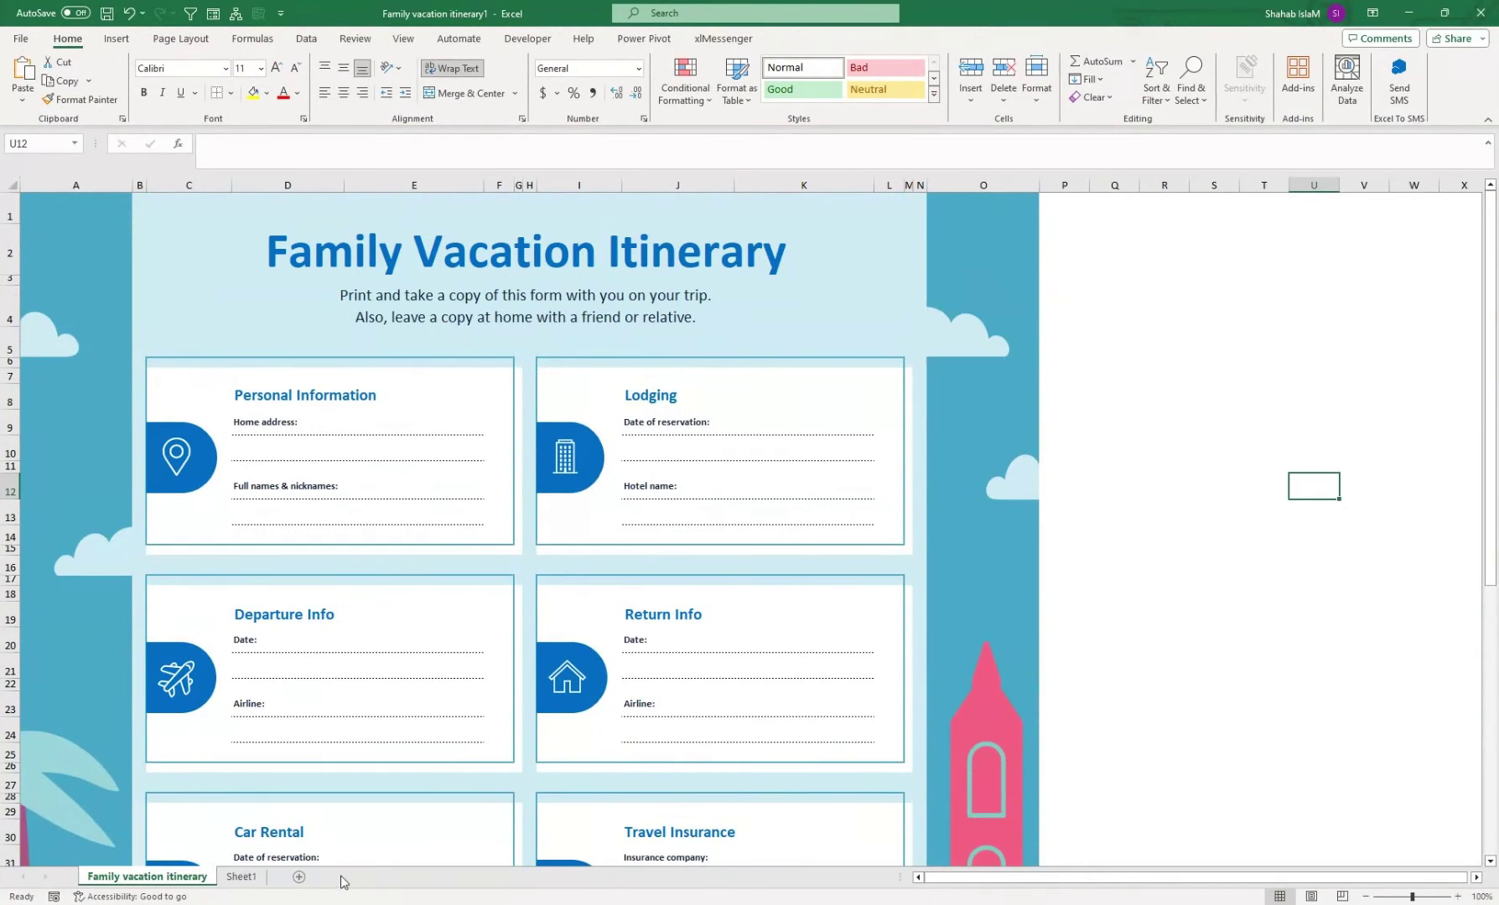
- Widen columns A (~147 px) and C:D, and narrow B to ~15 px and E to ~34 px
left_click(247, 876)
left_click_drag(73, 192, 135, 189)
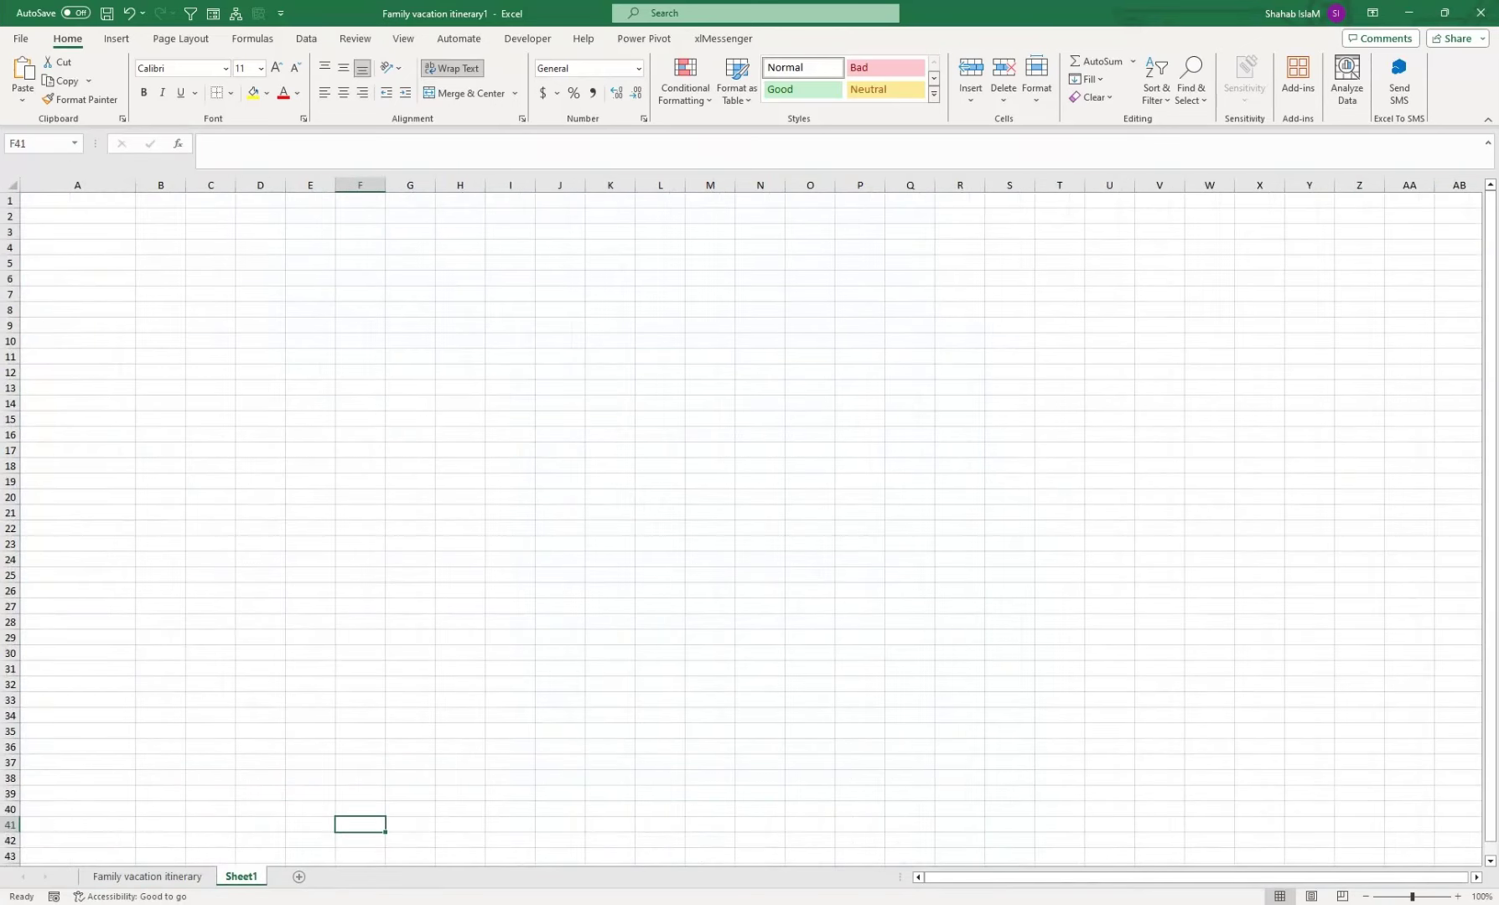
left_click(1431, 897)
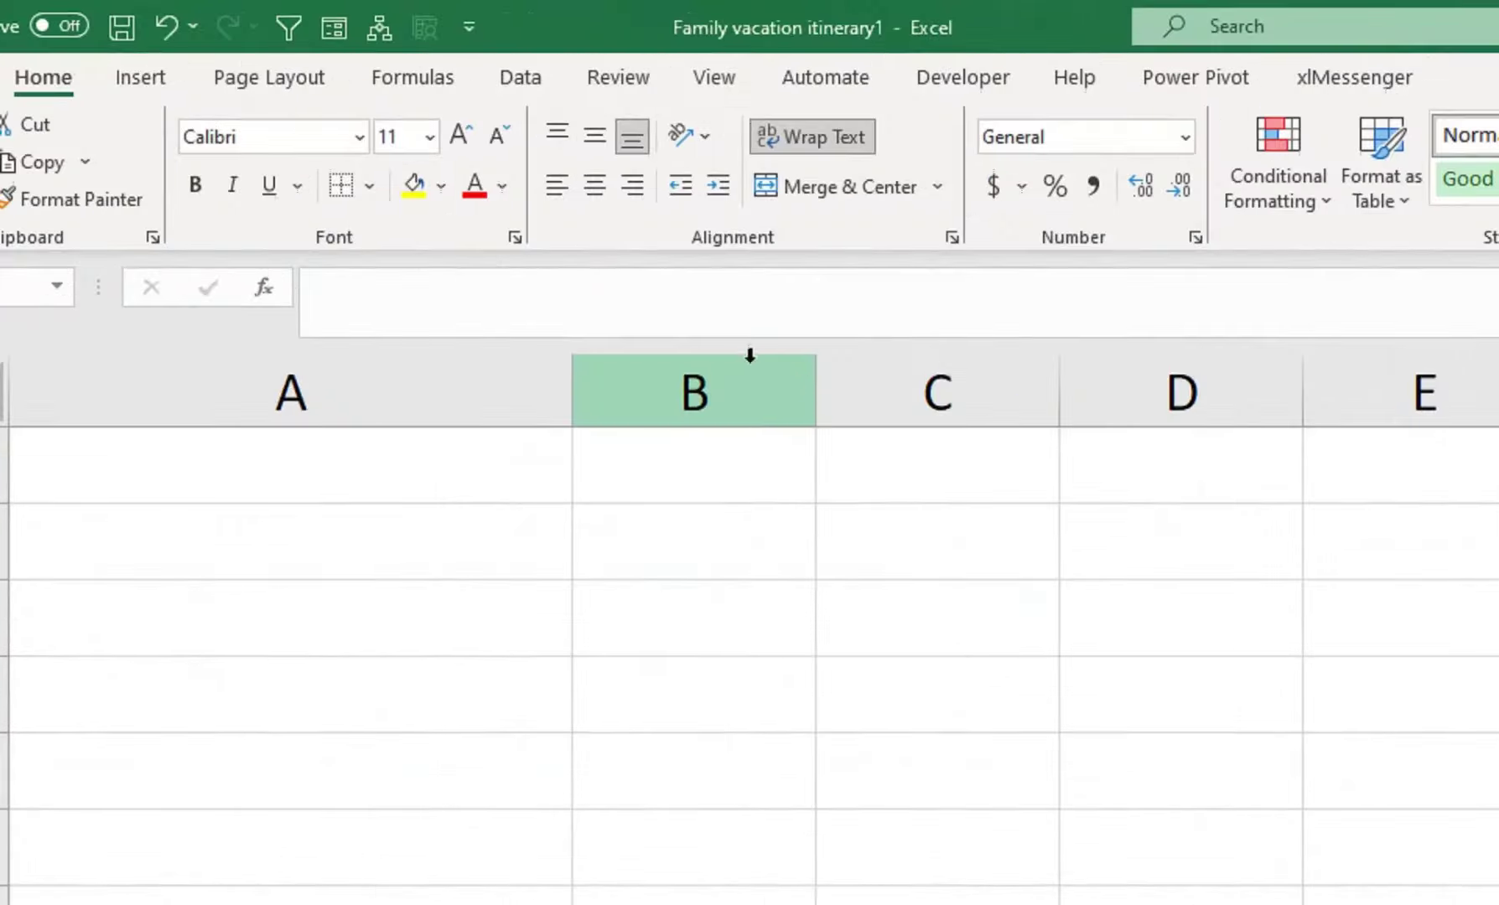
left_click_drag(453, 194, 355, 203)
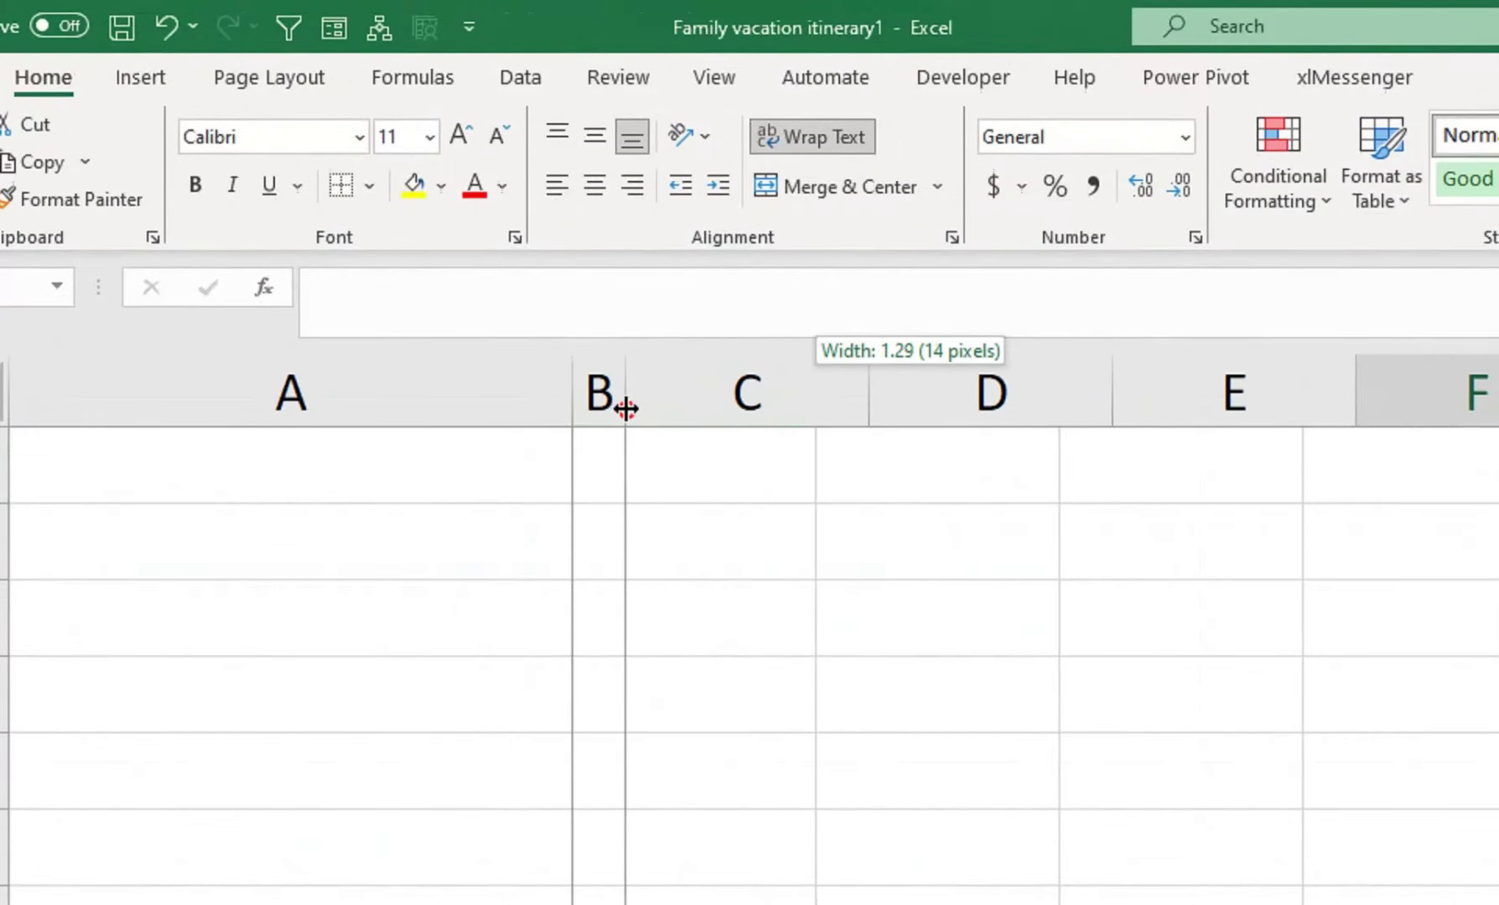
left_click_drag(619, 407, 630, 406)
mouse_move(825, 388)
left_mouse_down()
mouse_move(937, 377)
mouse_move(987, 392)
left_mouse_up()
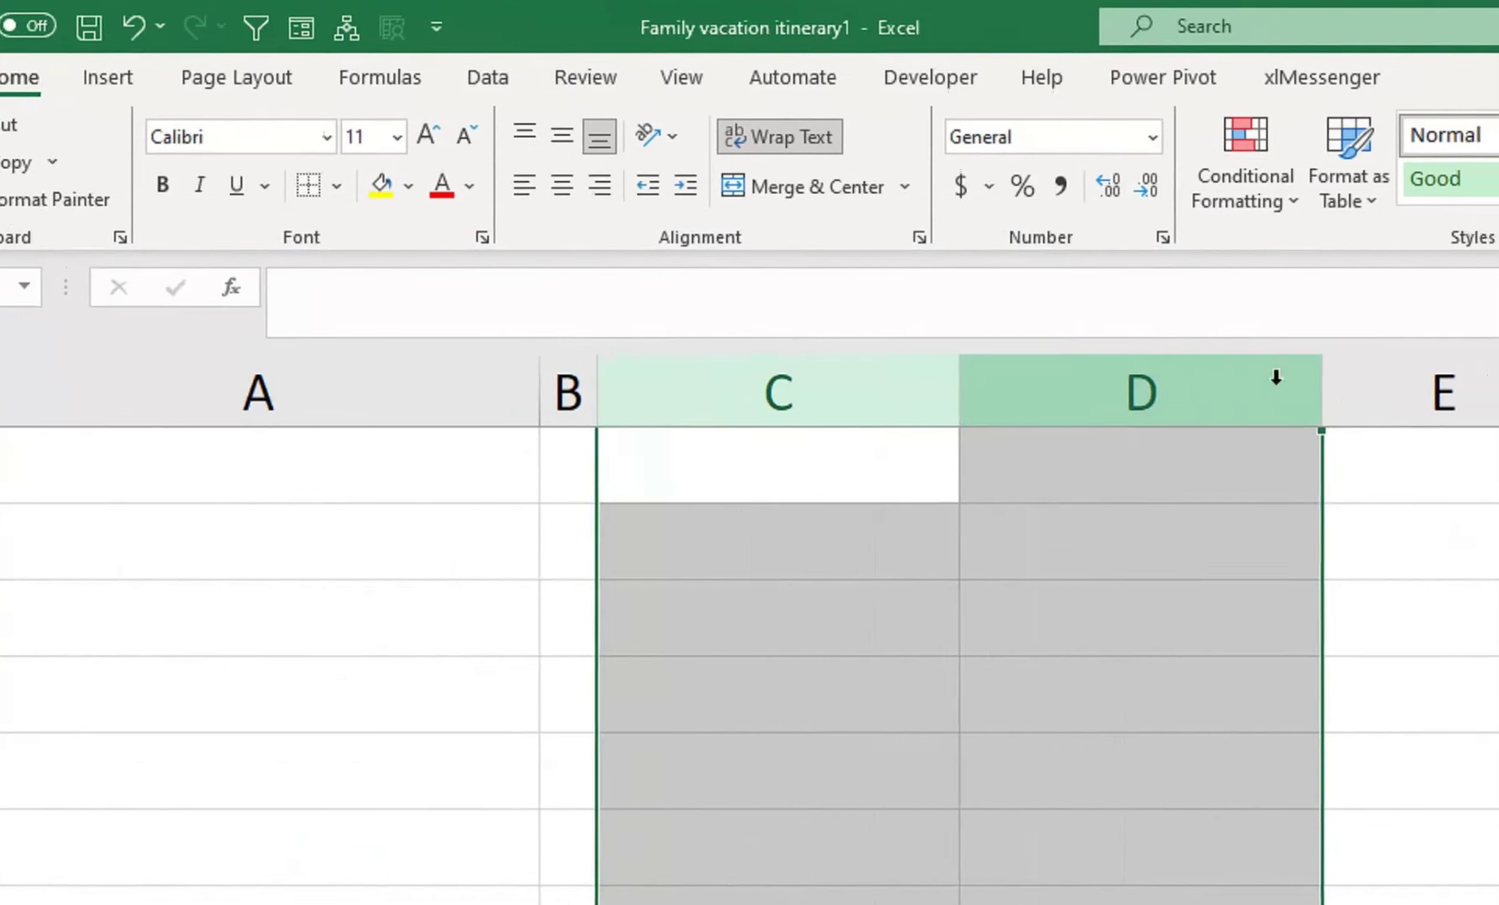
left_click_drag(1190, 393, 1061, 410)
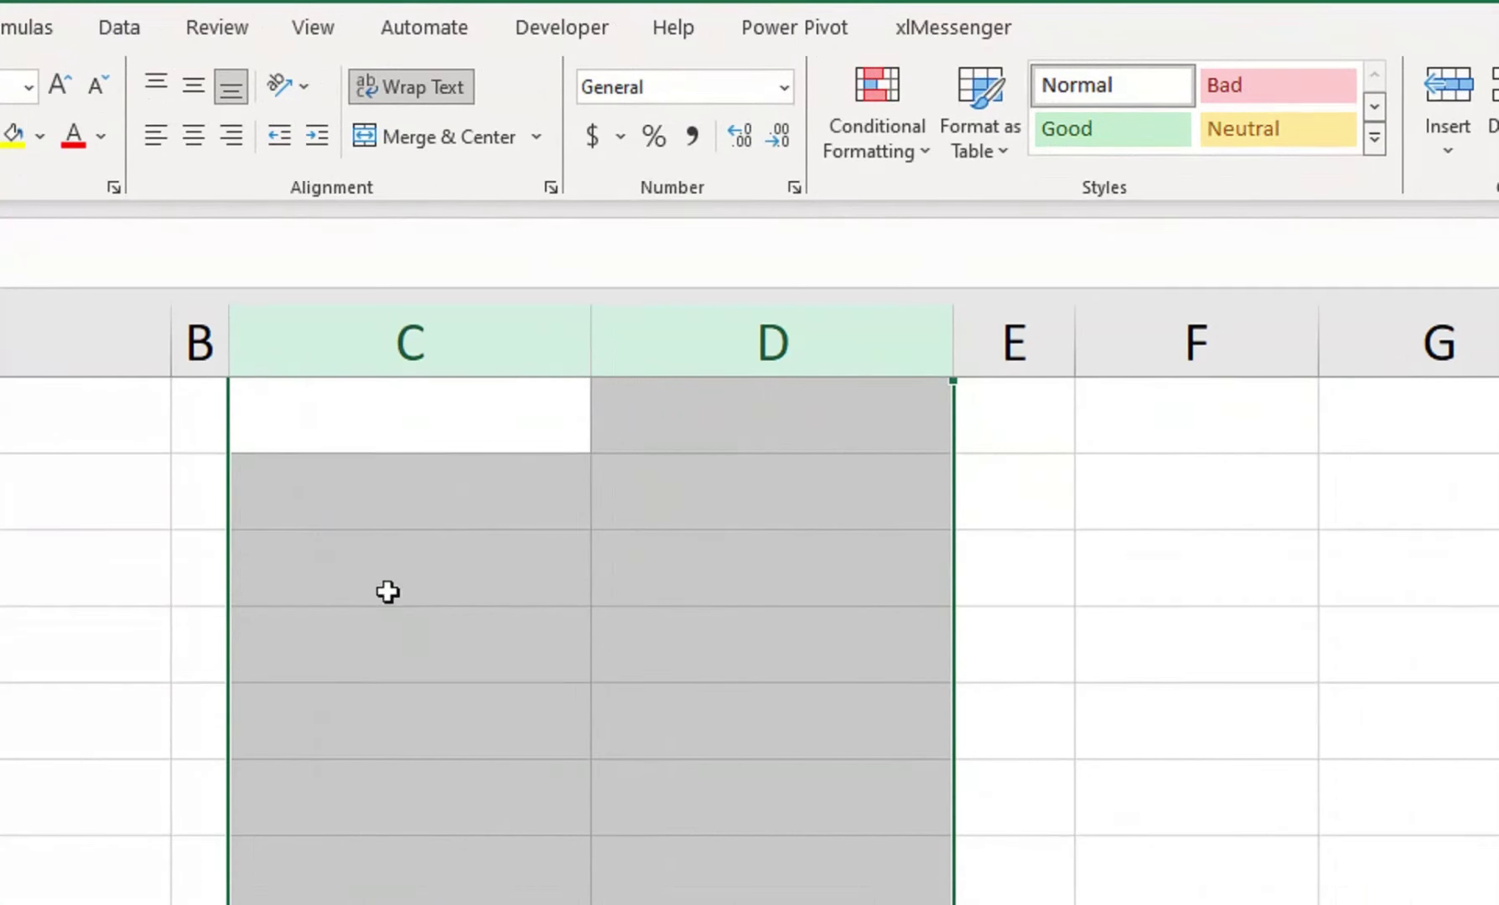
left_click_drag(311, 339, 1090, 352)
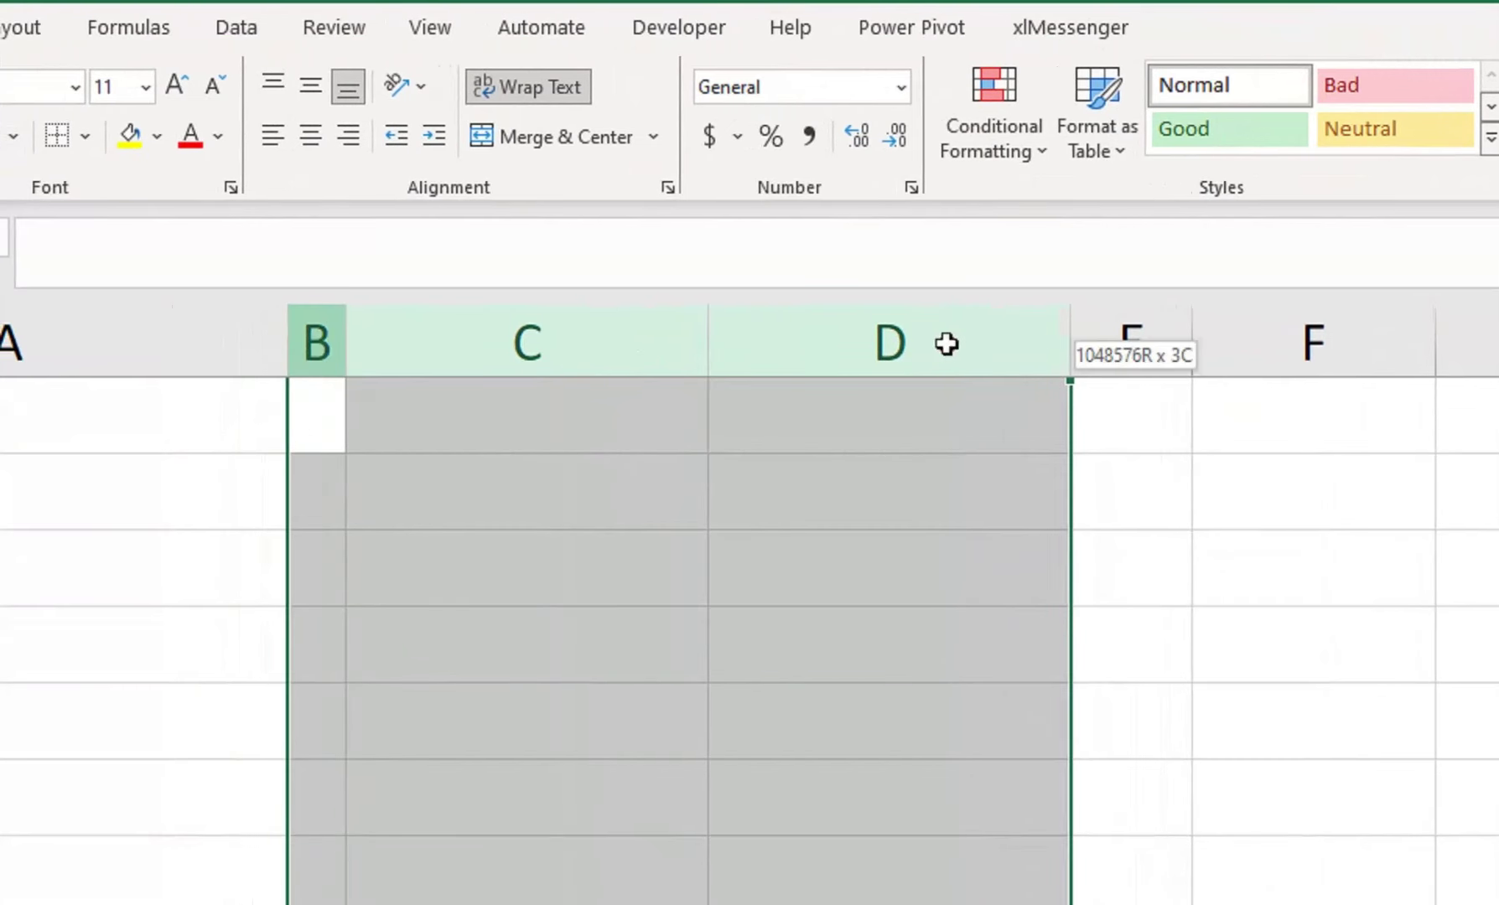
- Copy columns B–E and try pasting only their widths at H1, dismissing the paste size error
right_click(1128, 352)
left_click(1190, 437)
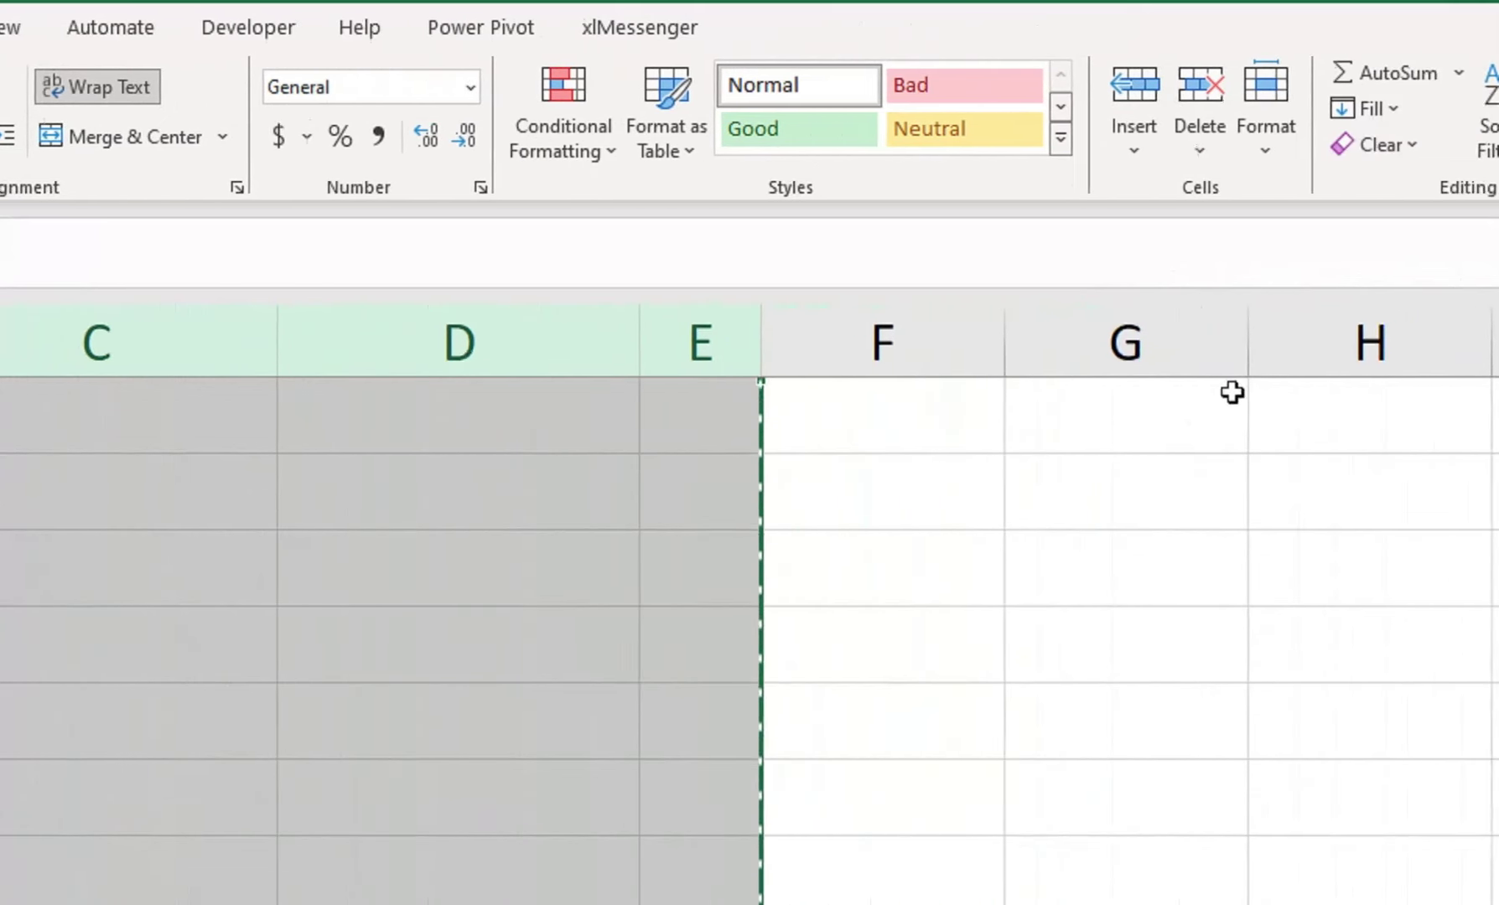
left_click(1200, 409)
right_click(1194, 408)
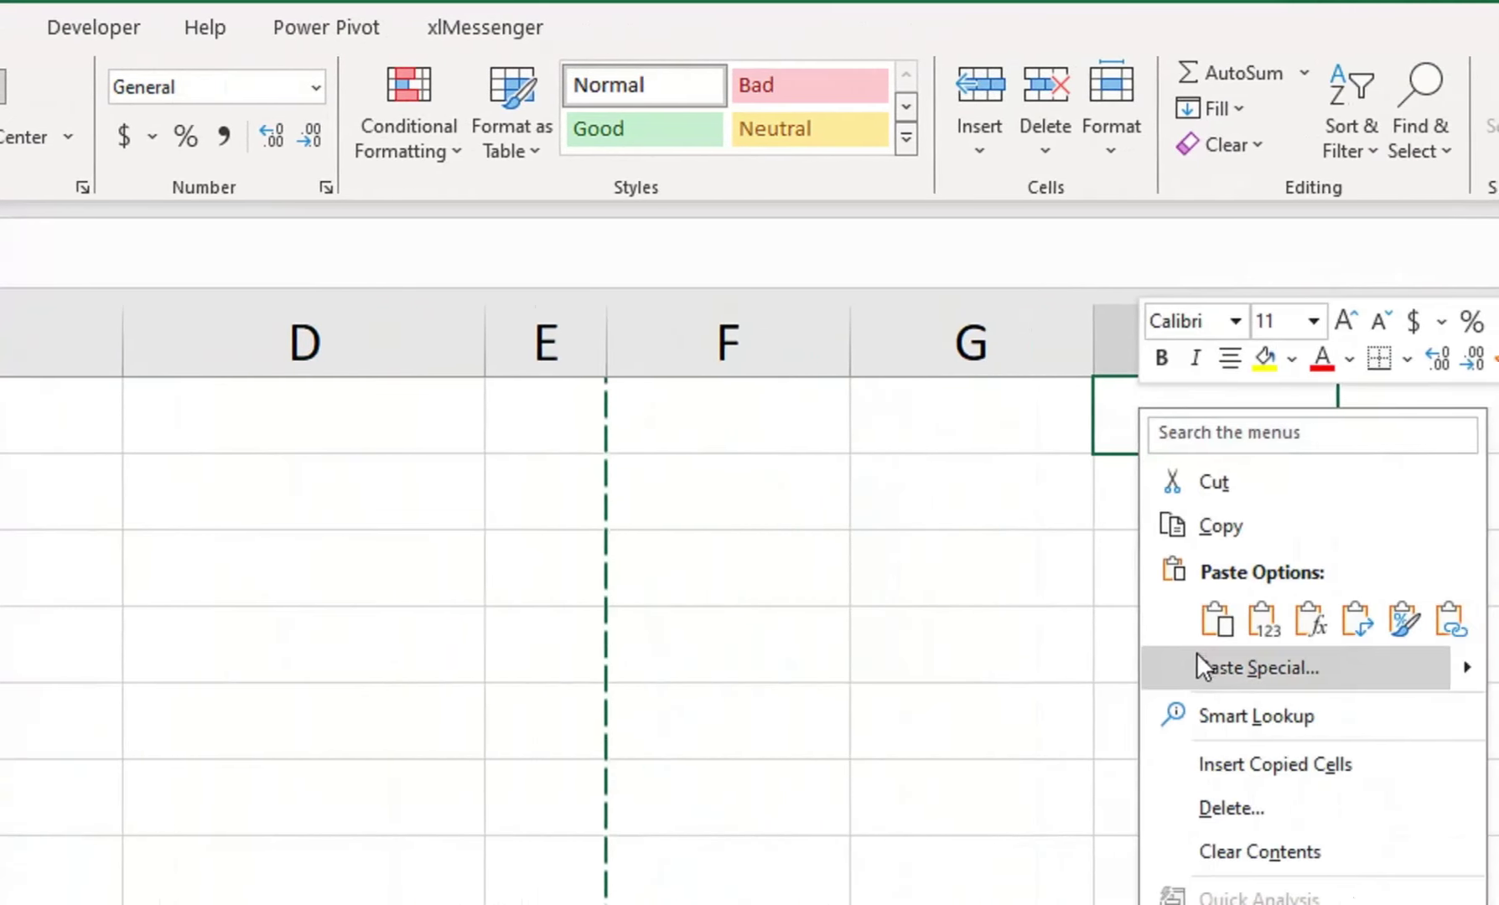
left_click(1198, 666)
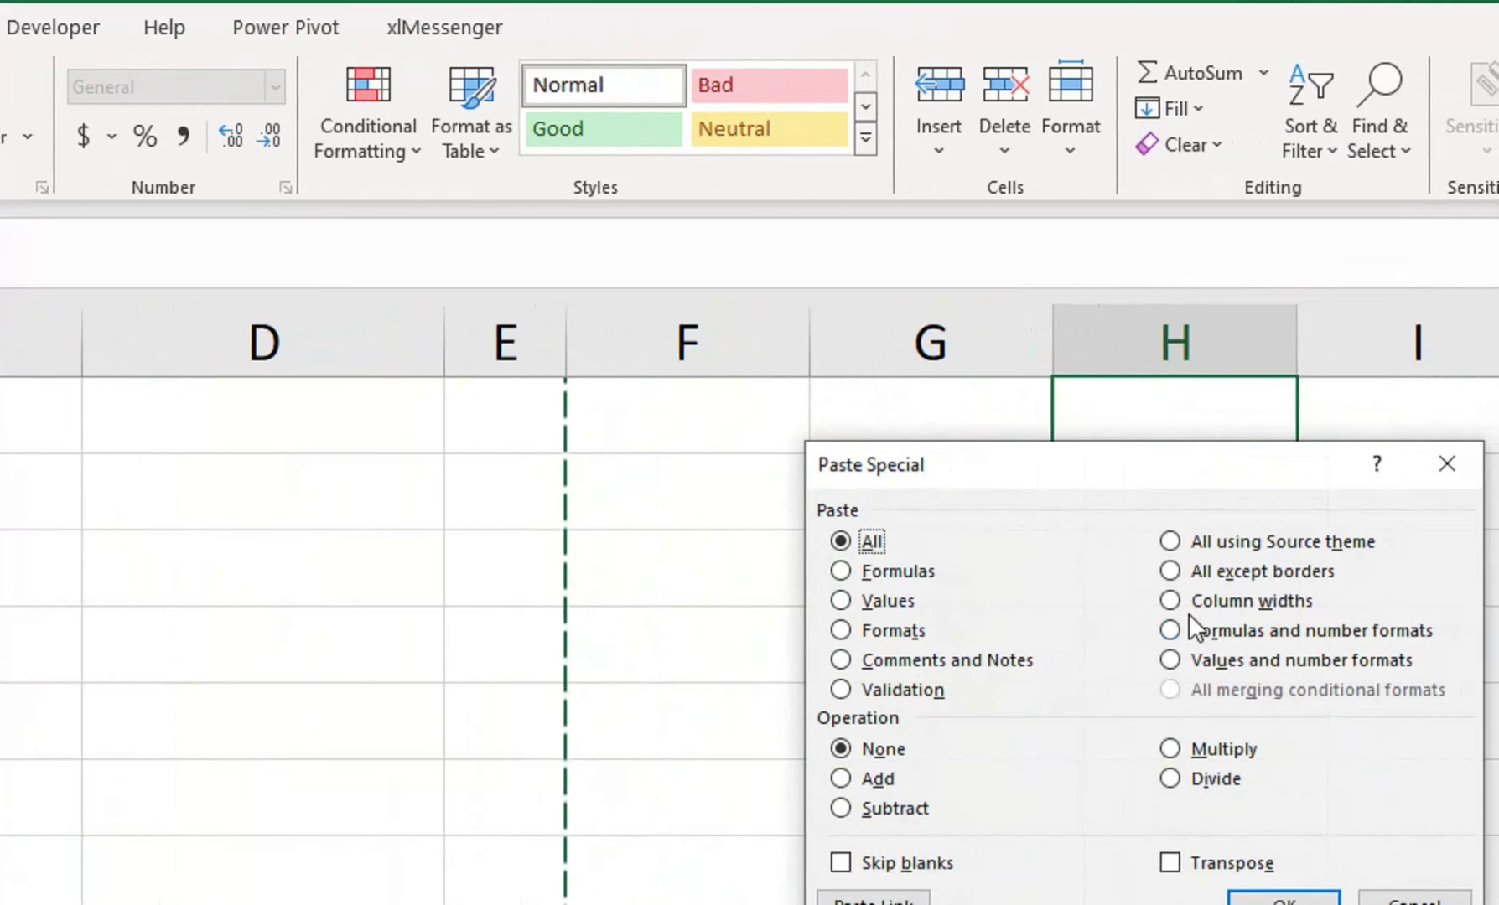
left_click(1190, 602)
left_click(1284, 899)
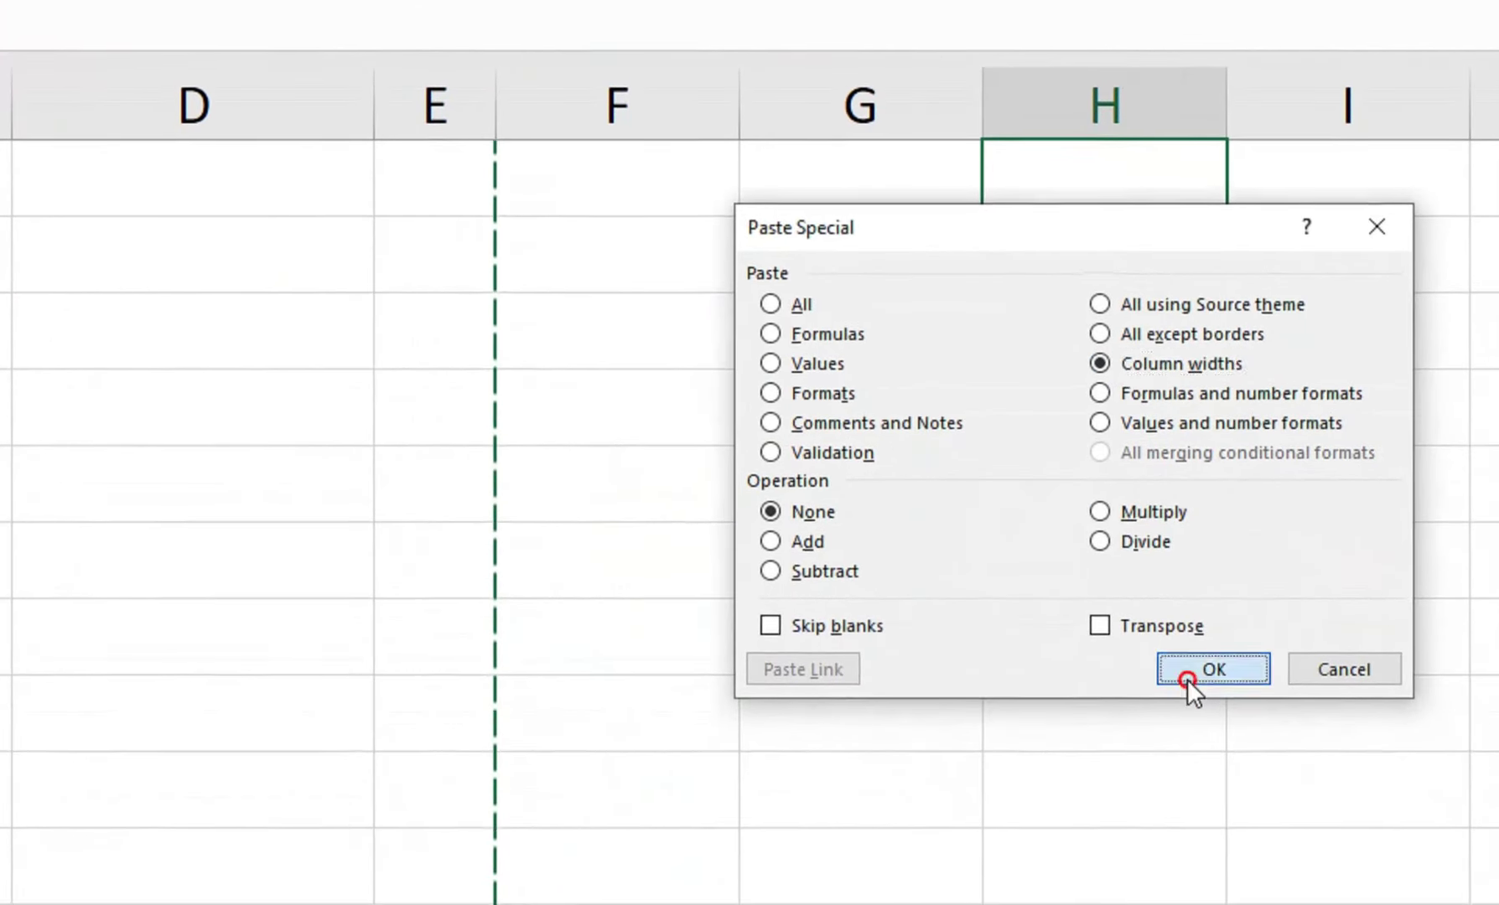
left_click(459, 681)
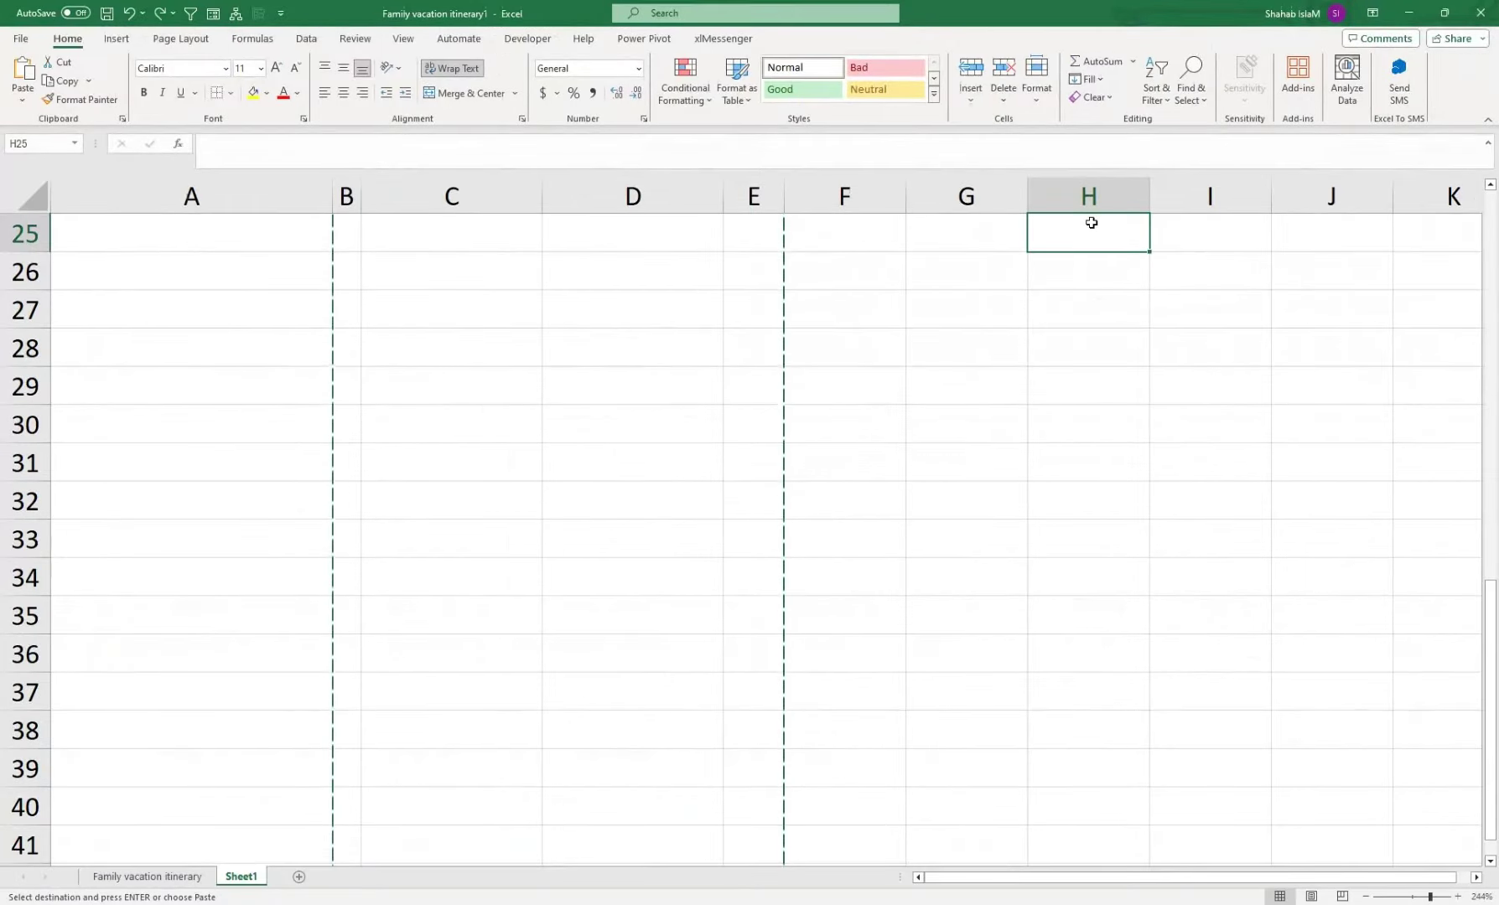
- Paste the B–E column widths onto columns H through K
left_click_drag(1089, 194, 1401, 196)
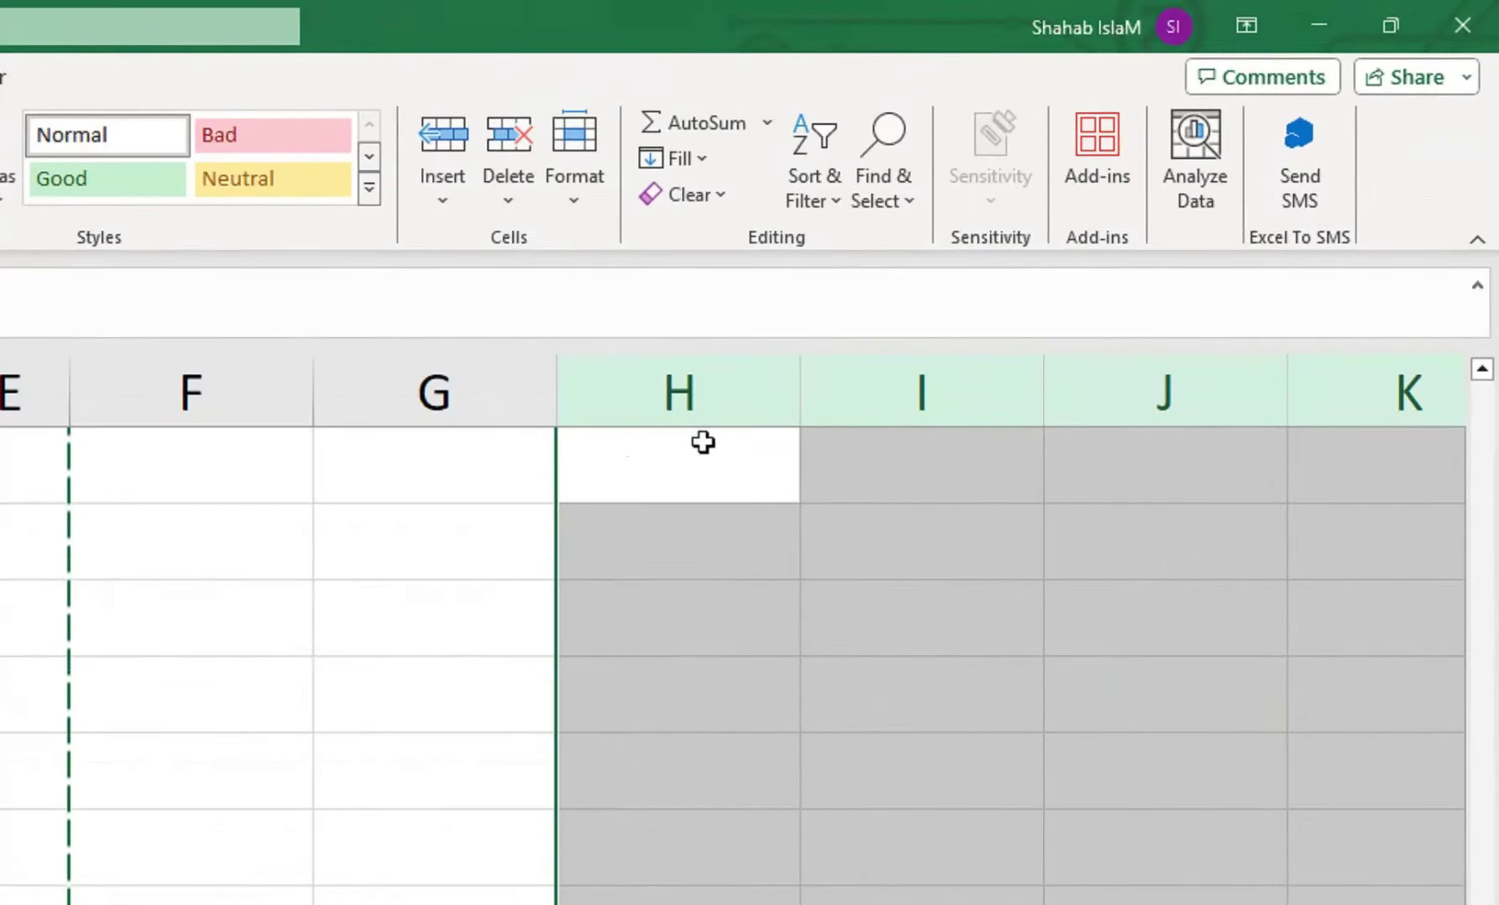
right_click(704, 442)
left_click(824, 702)
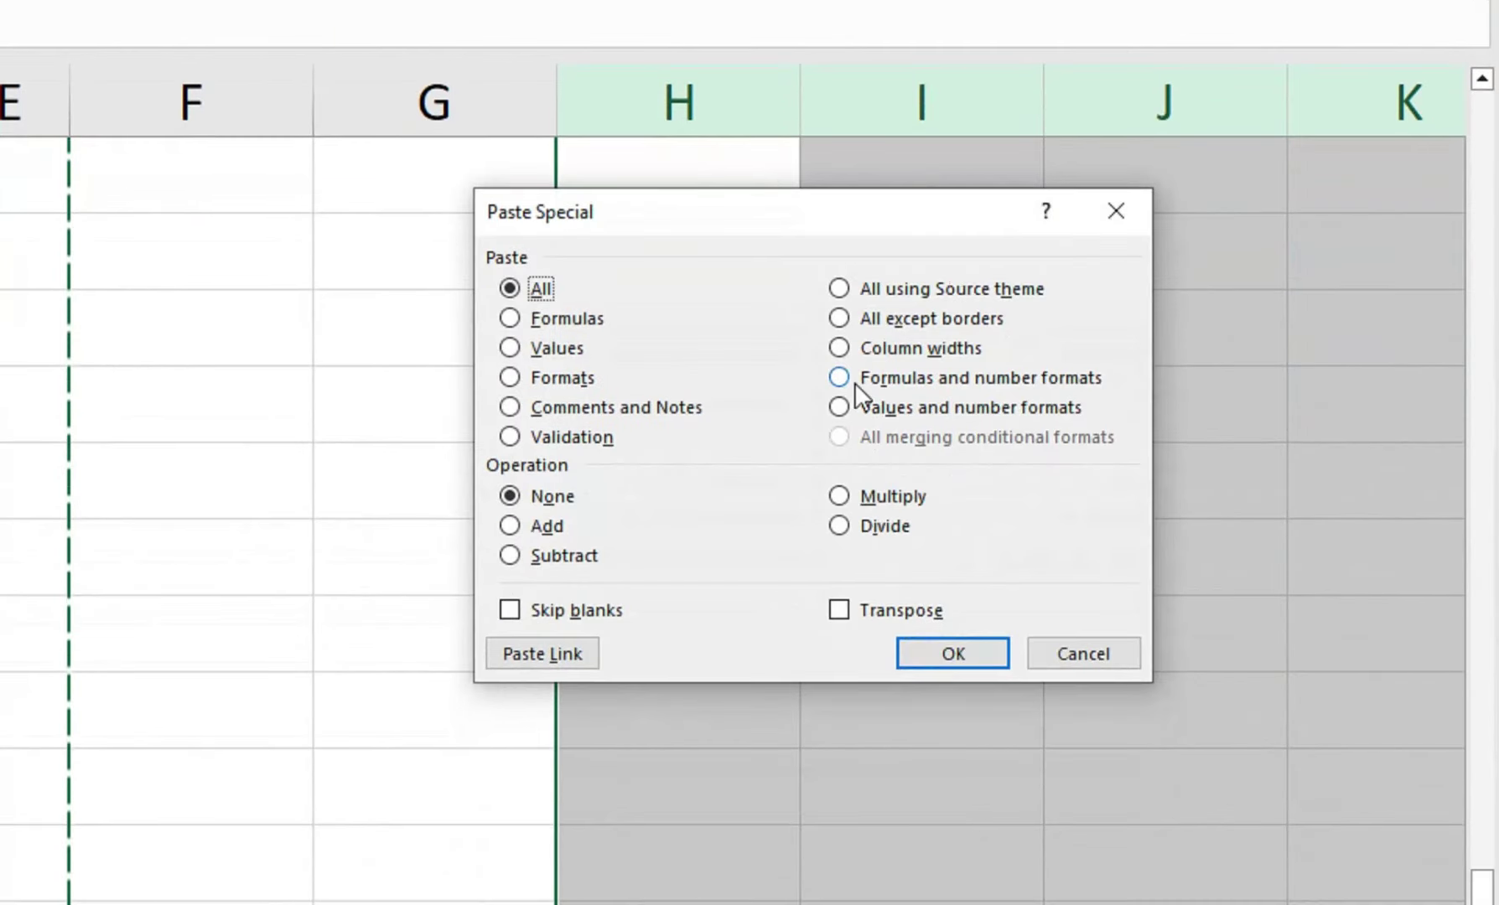
left_click(839, 349)
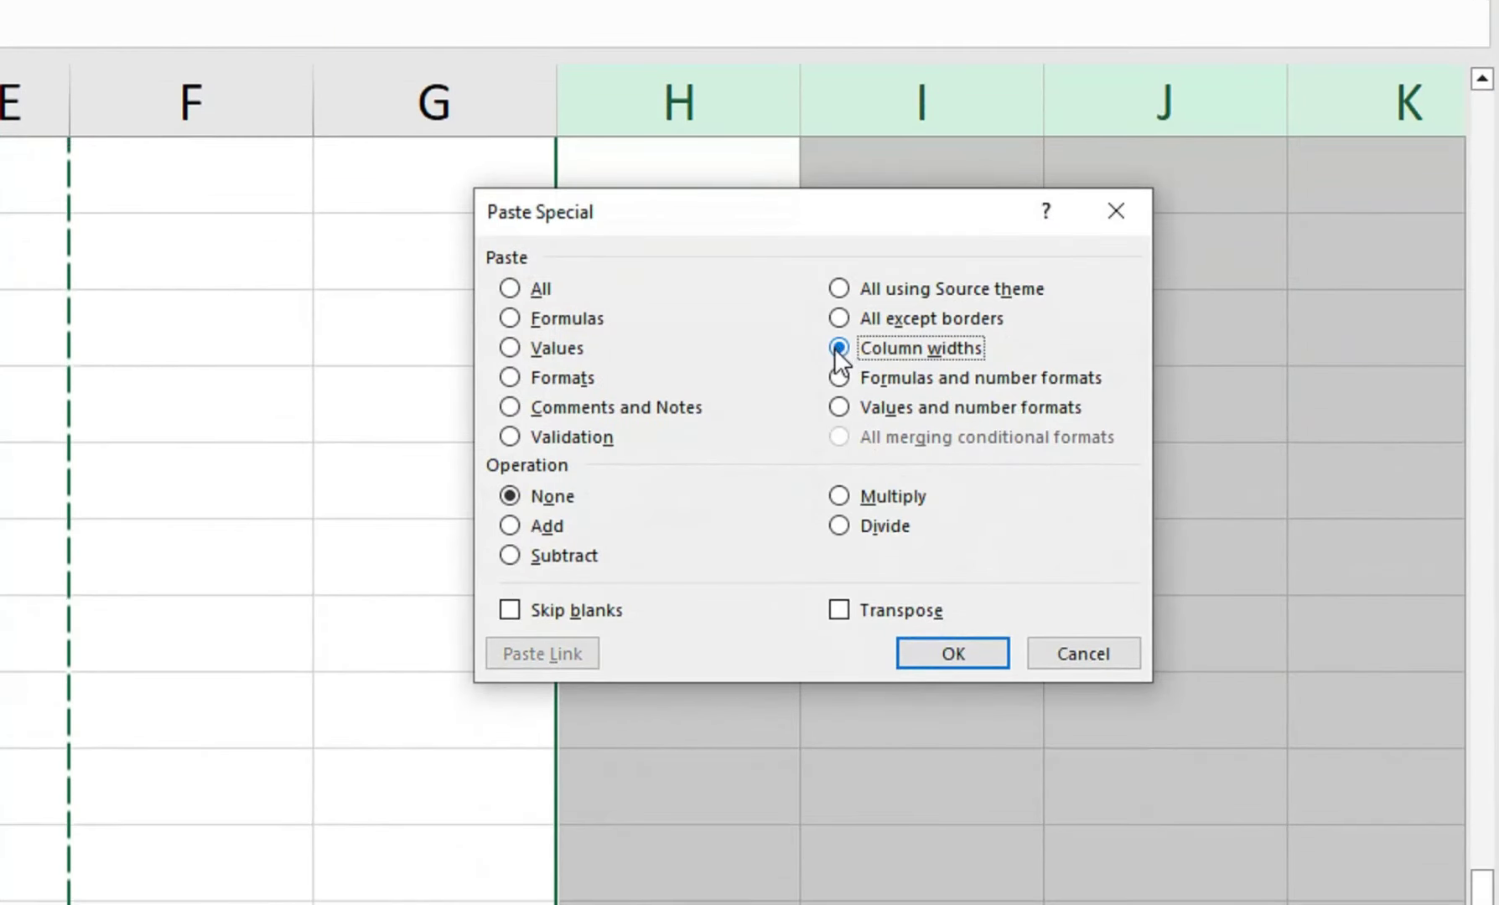
left_click(958, 654)
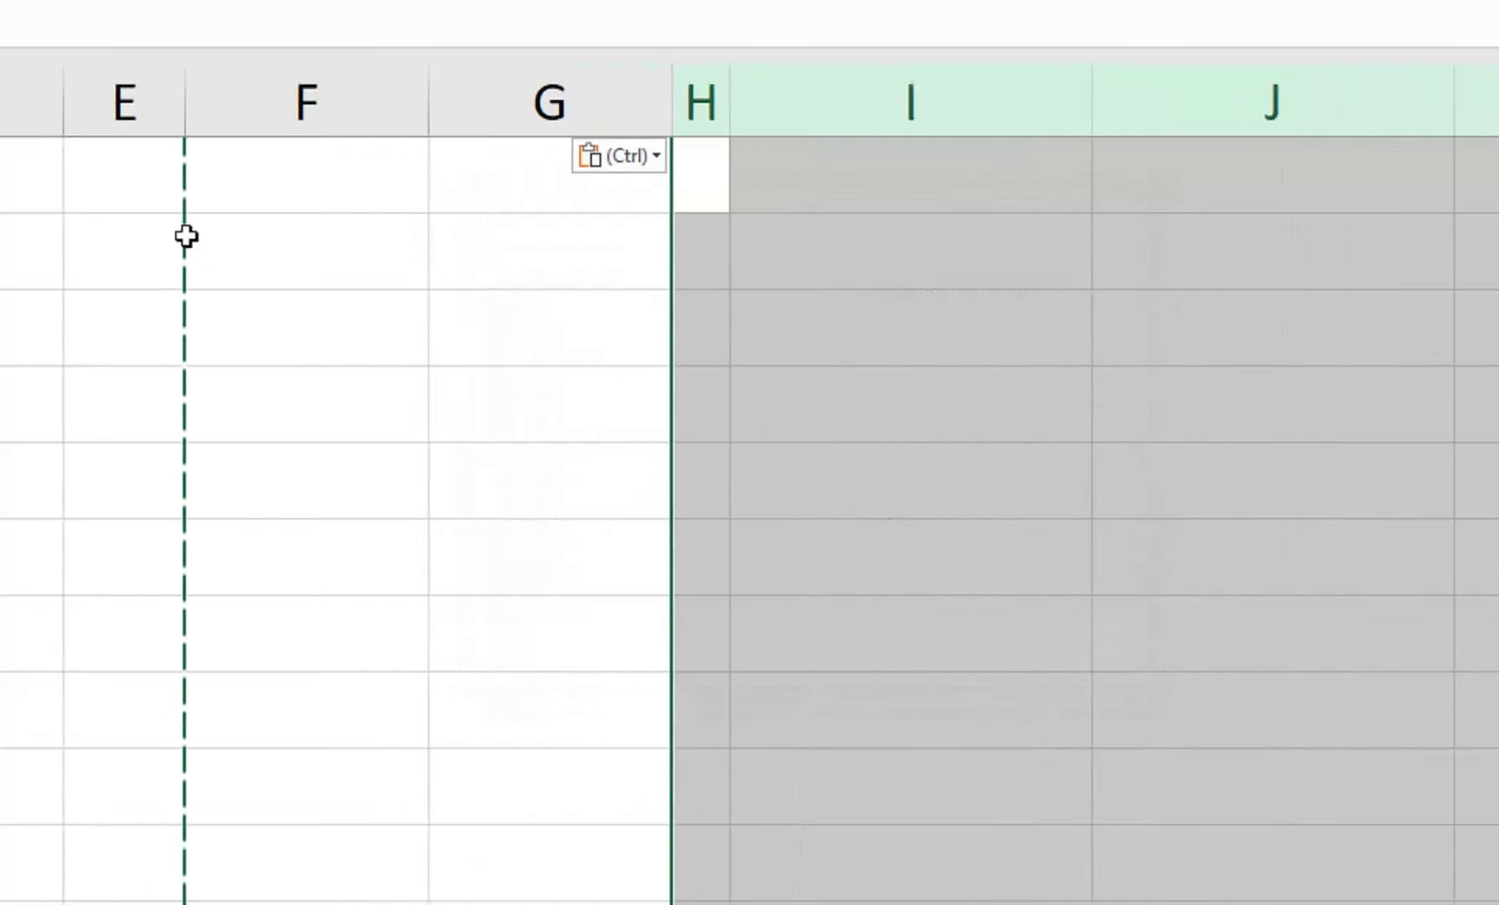
- Shrink columns F:G and L:M into thin spacer columns
left_click_drag(495, 194, 558, 227)
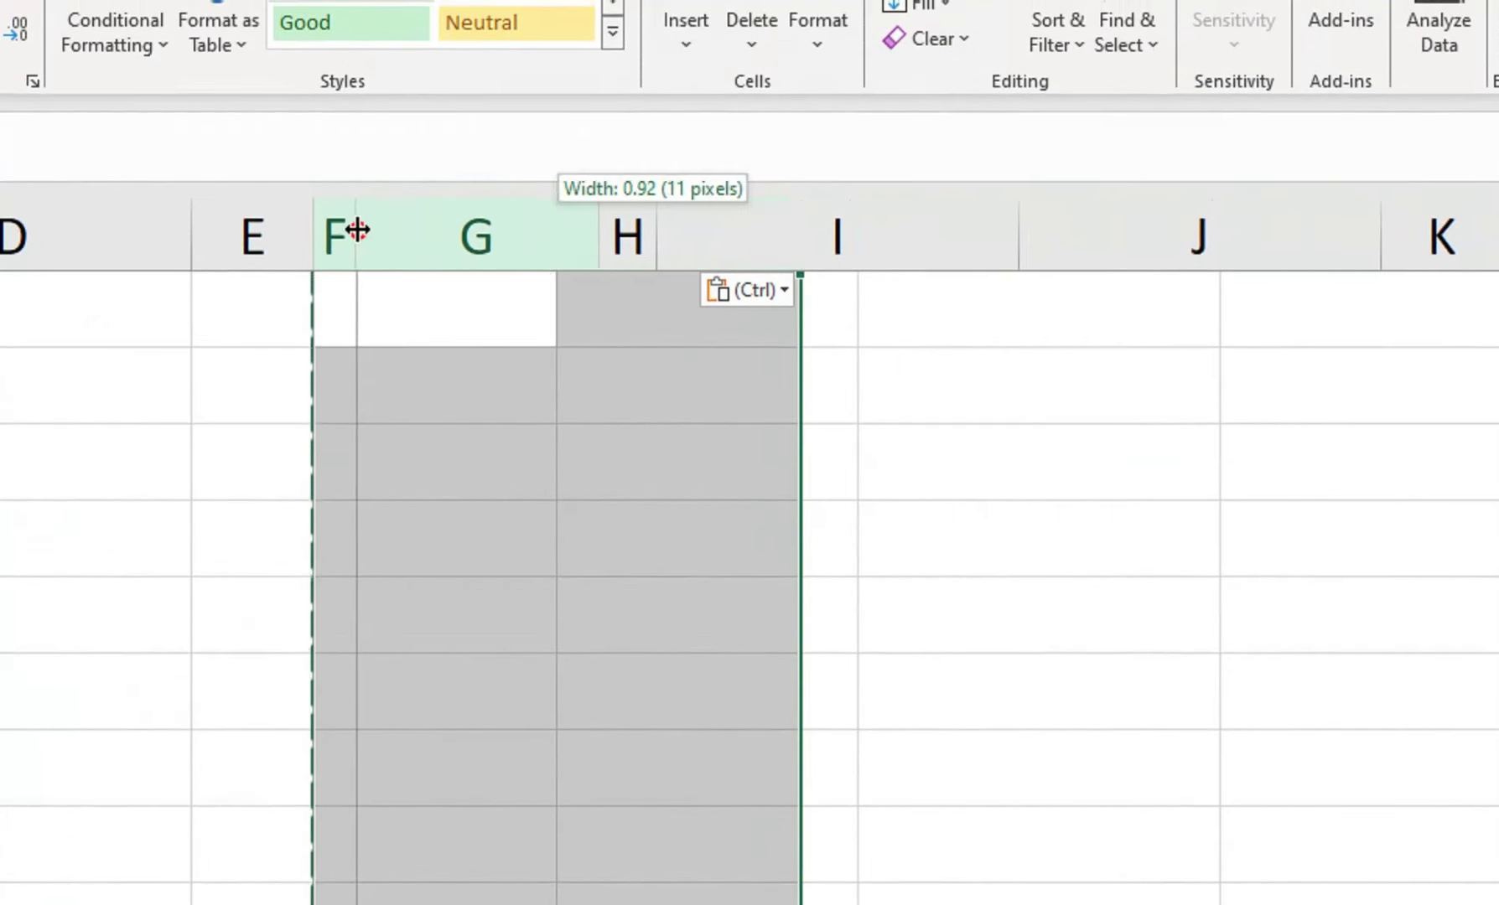
left_click_drag(558, 226, 359, 228)
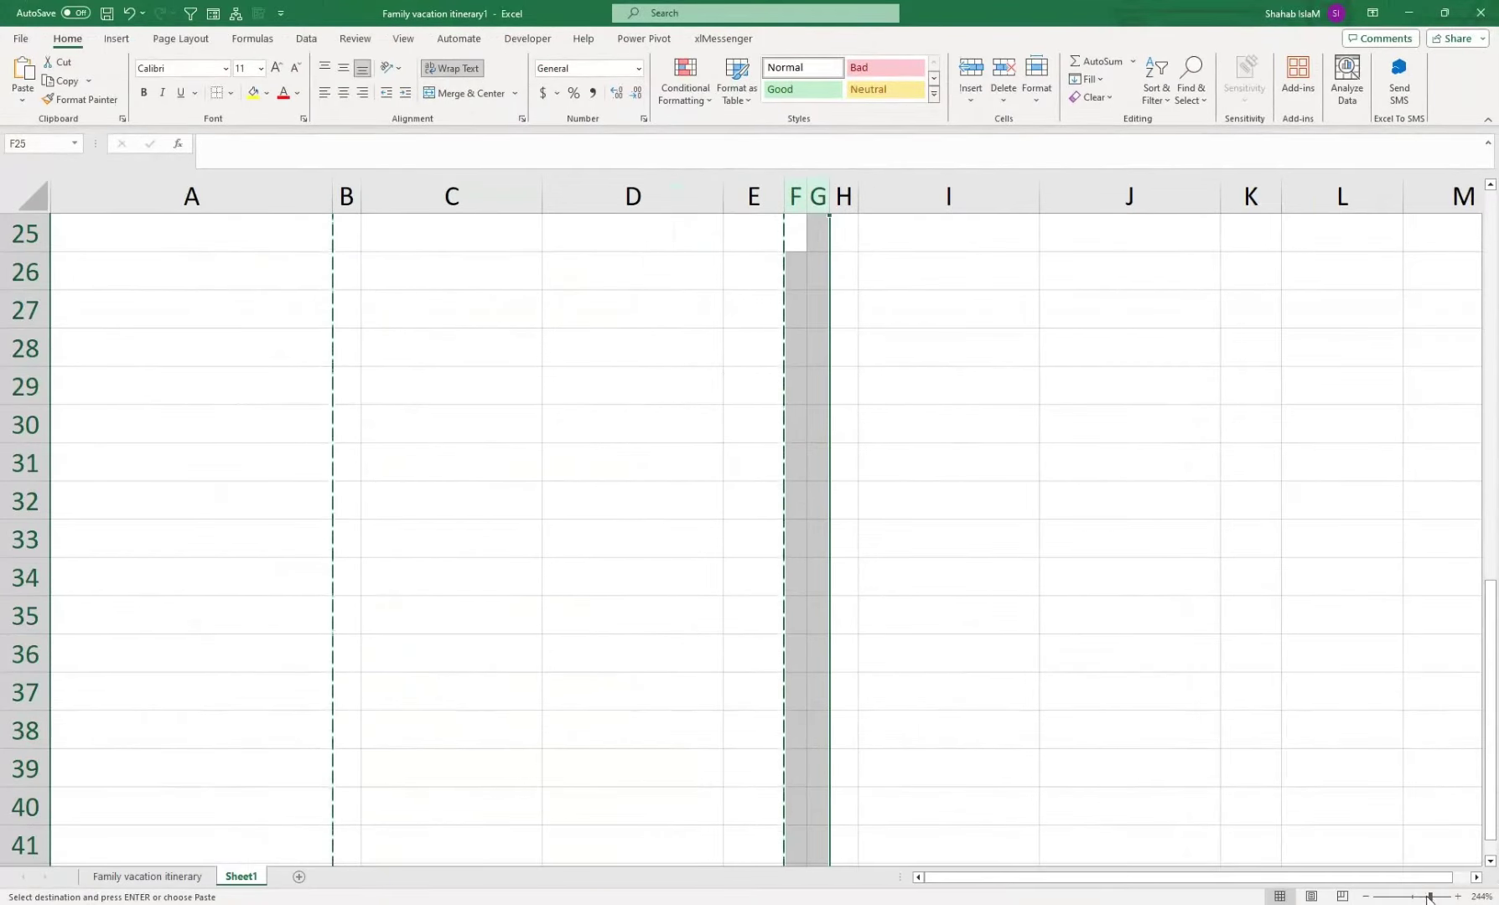
left_click_drag(1430, 899, 1417, 898)
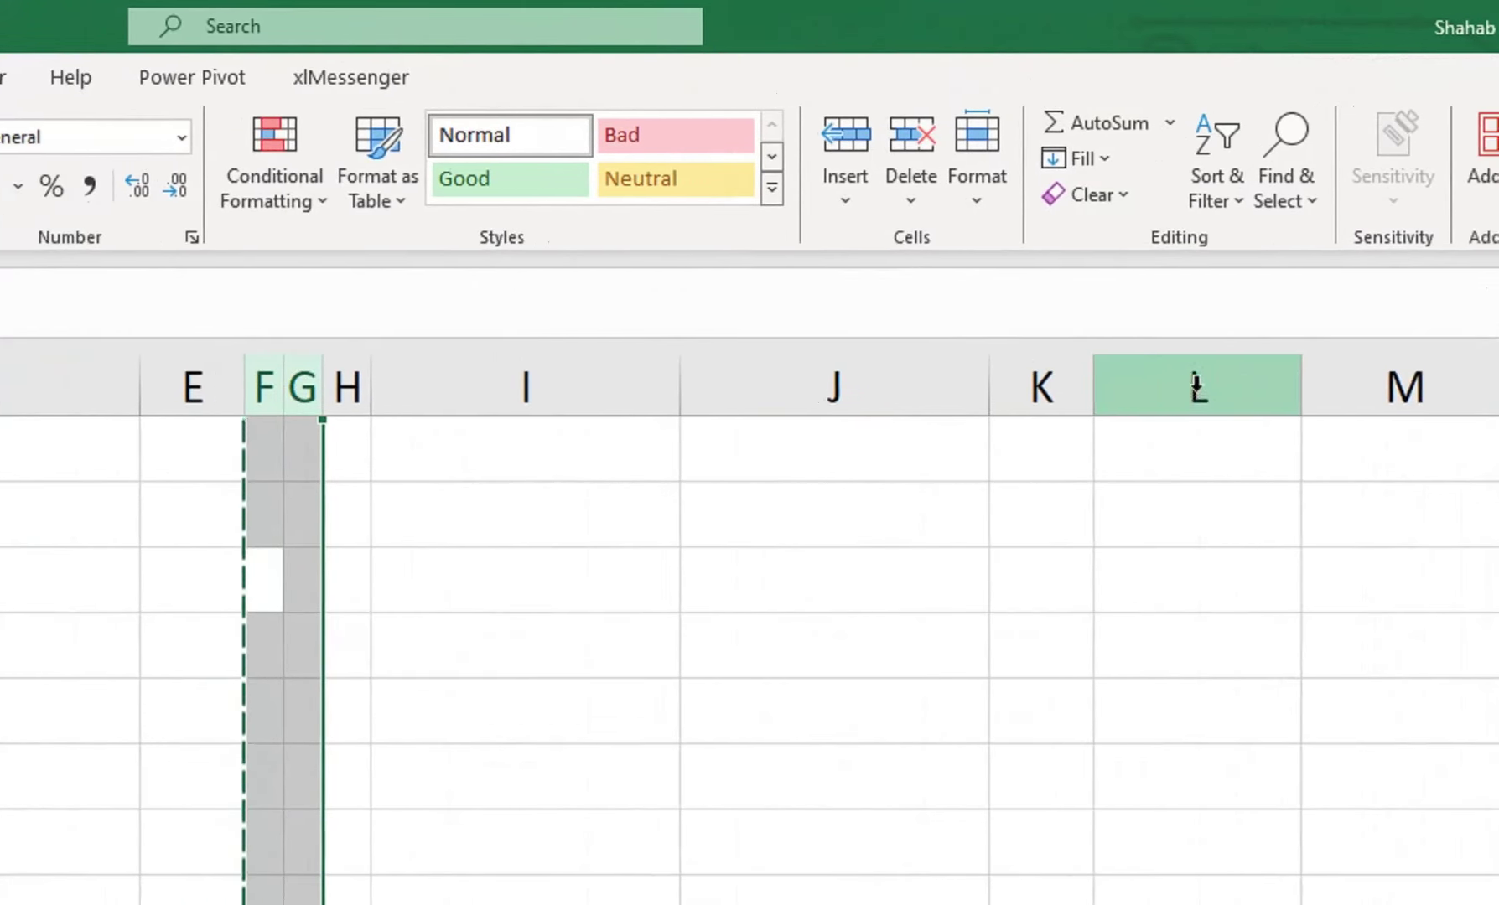
mouse_move(1197, 387)
left_mouse_down()
mouse_move(1227, 377)
mouse_move(997, 415)
left_mouse_up()
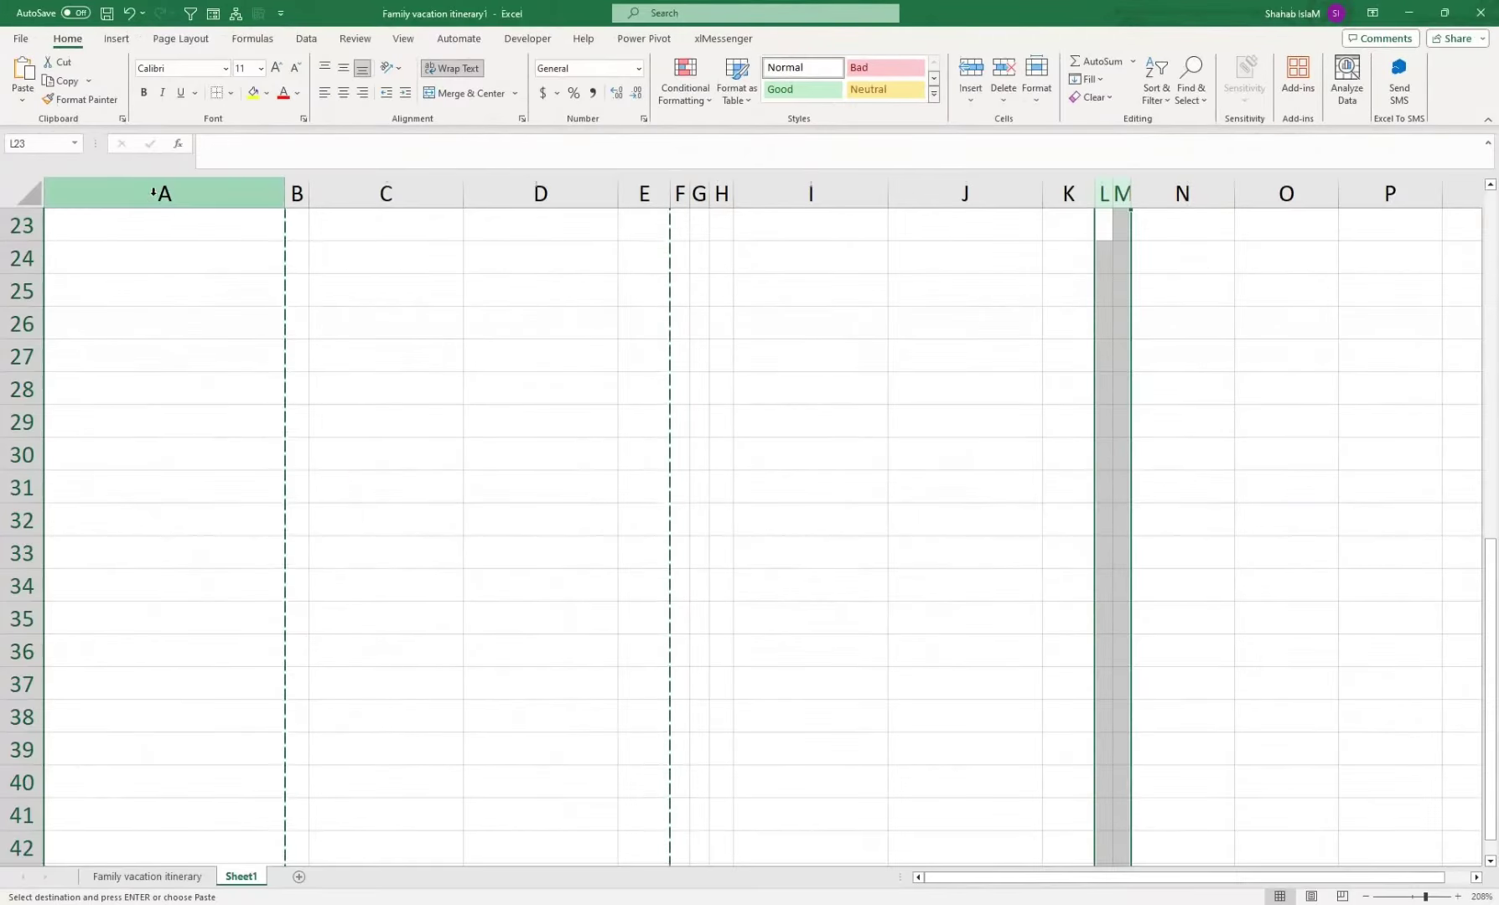
- Give column N the same width as column A using Paste Special column widths
right_click(153, 193)
left_click(179, 263)
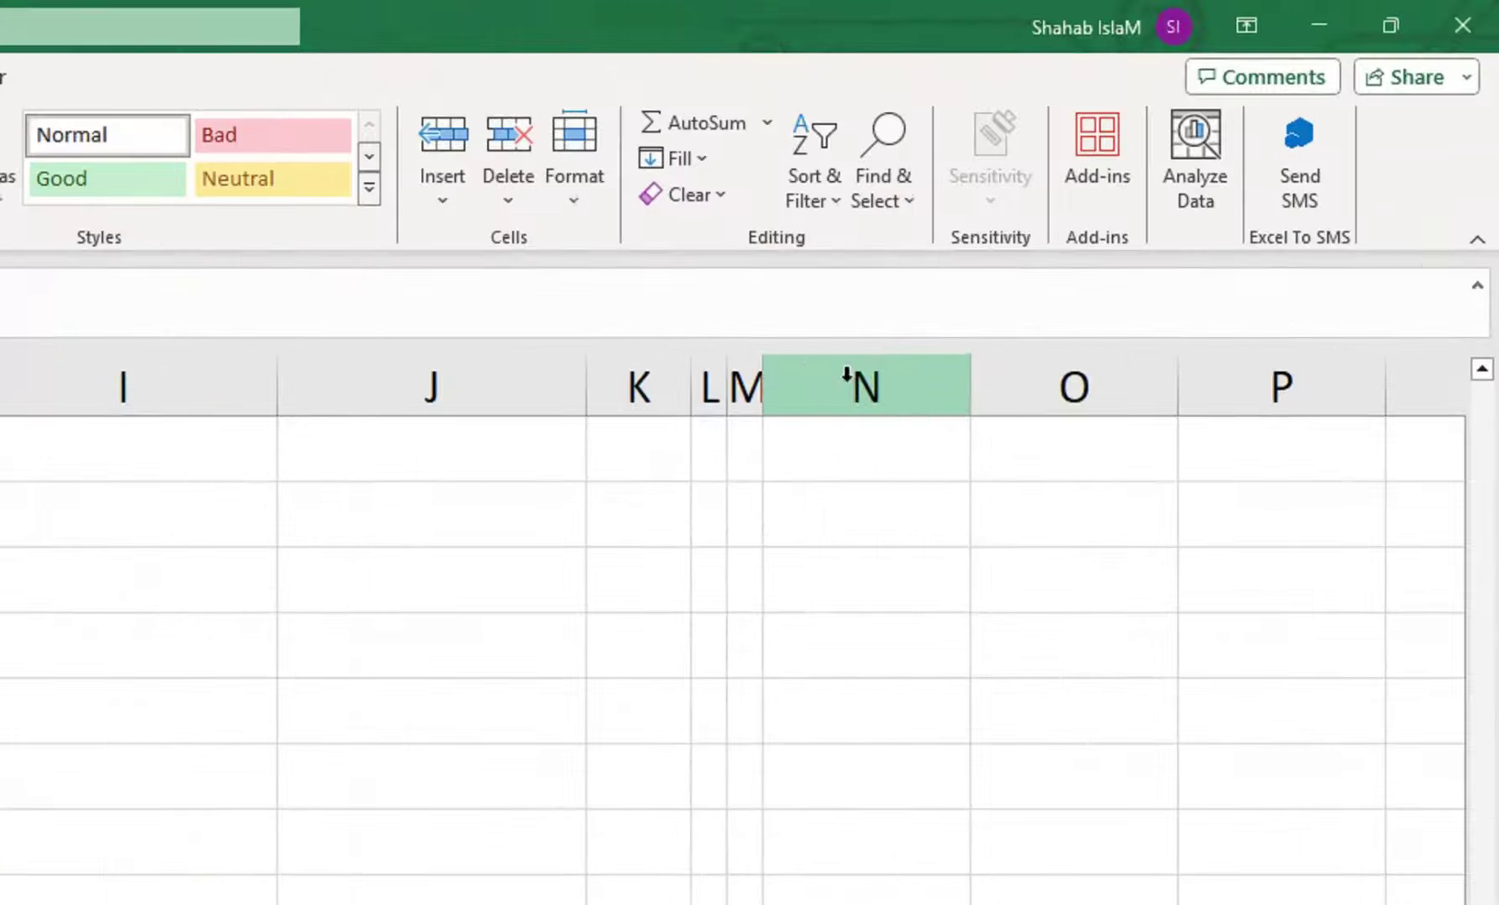
right_click(1174, 188)
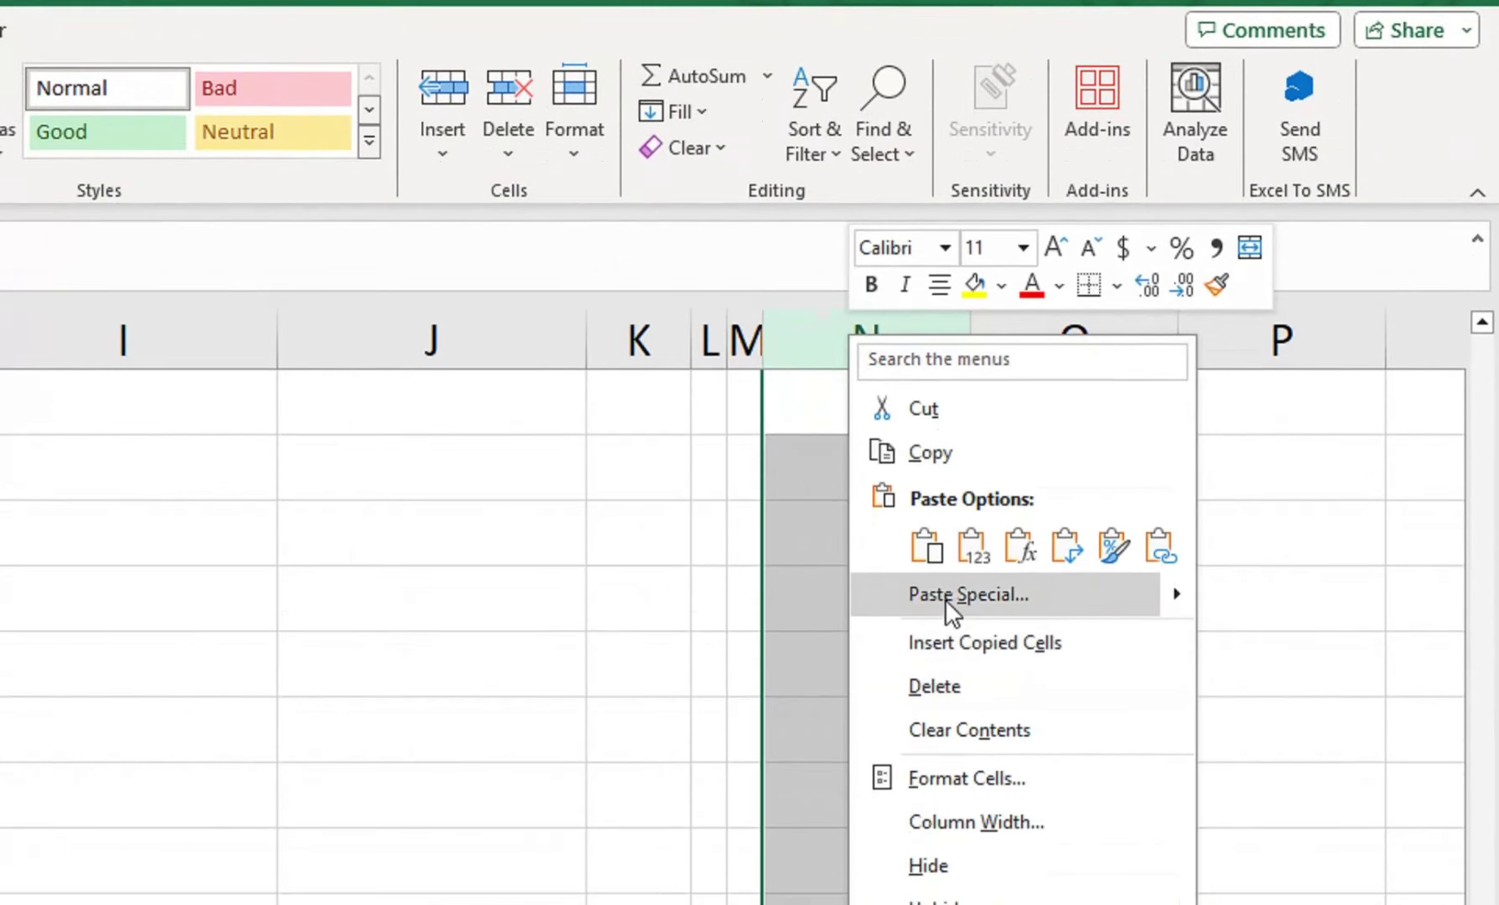
left_click(945, 595)
left_click(960, 542)
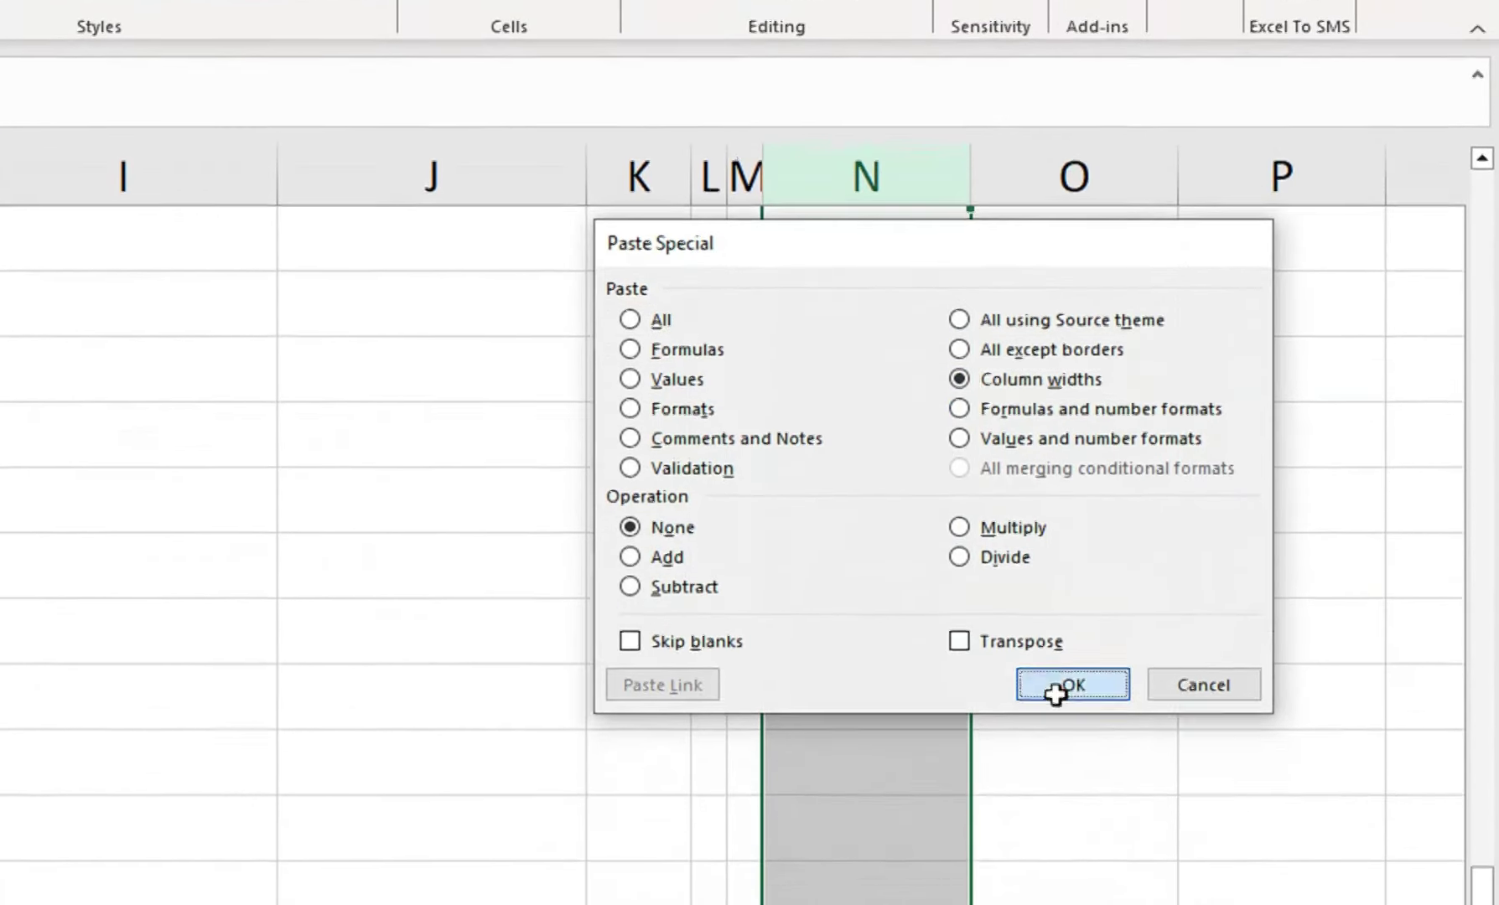
left_click(1056, 692)
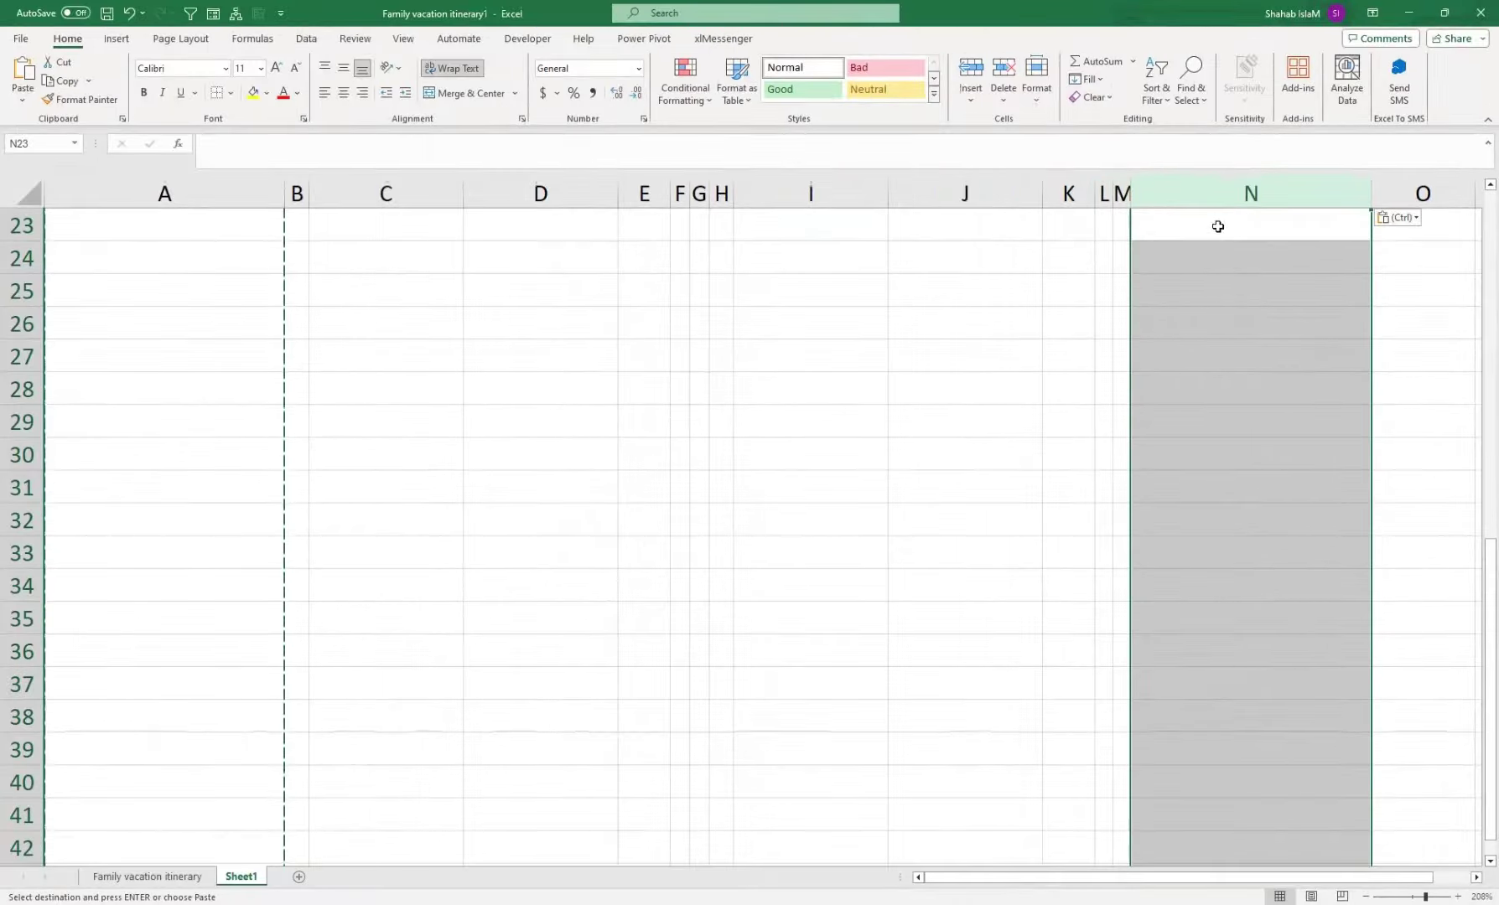
left_click_drag(1425, 897, 1417, 897)
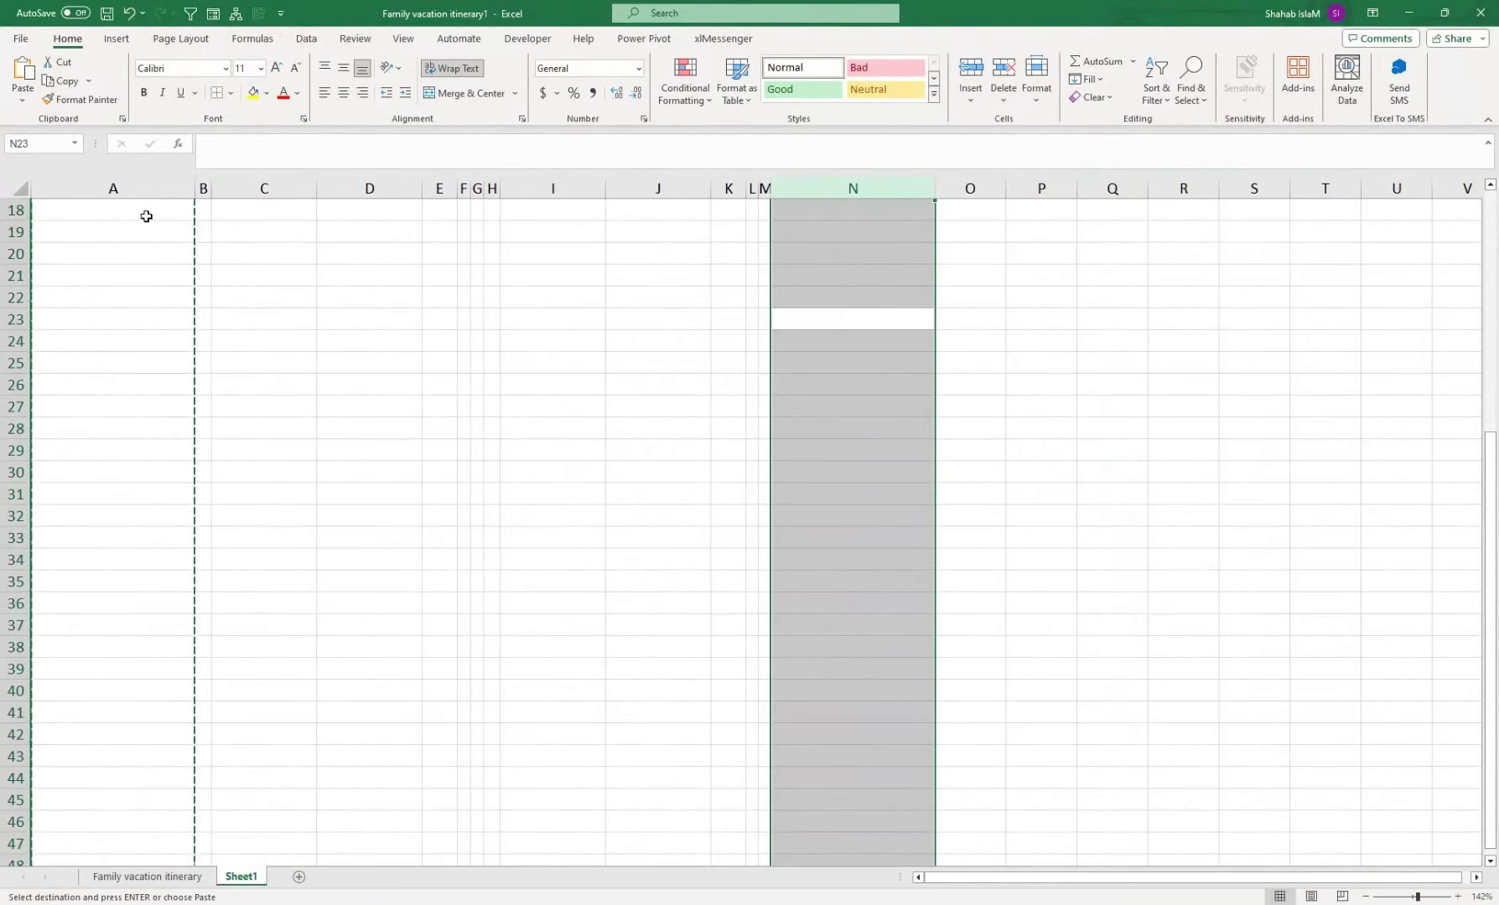
- Narrow columns A and N slightly together
left_click(168, 186)
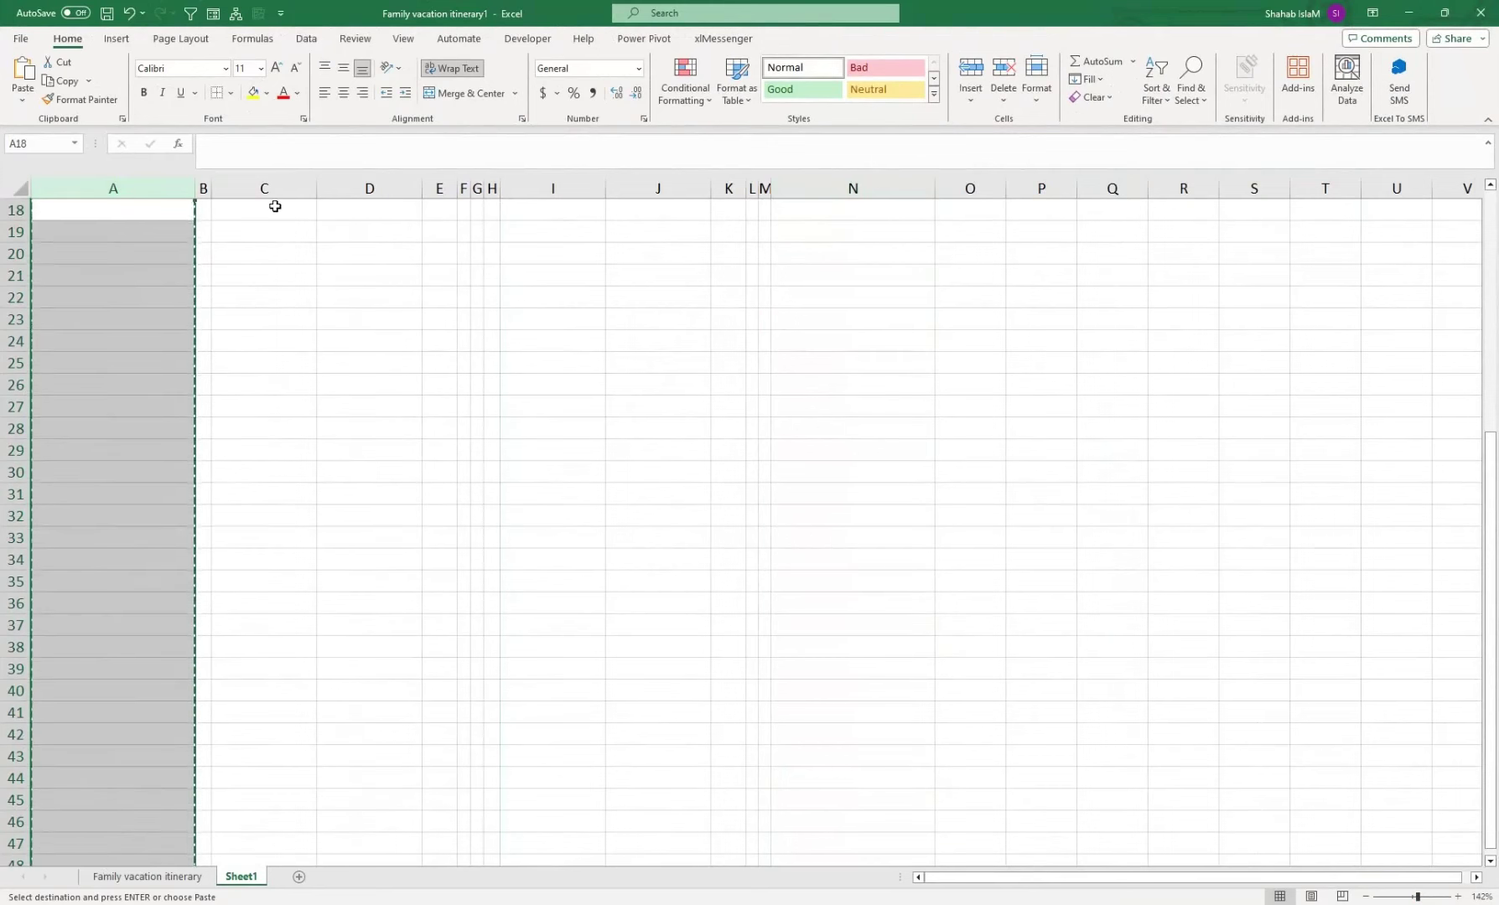
left_click(883, 188)
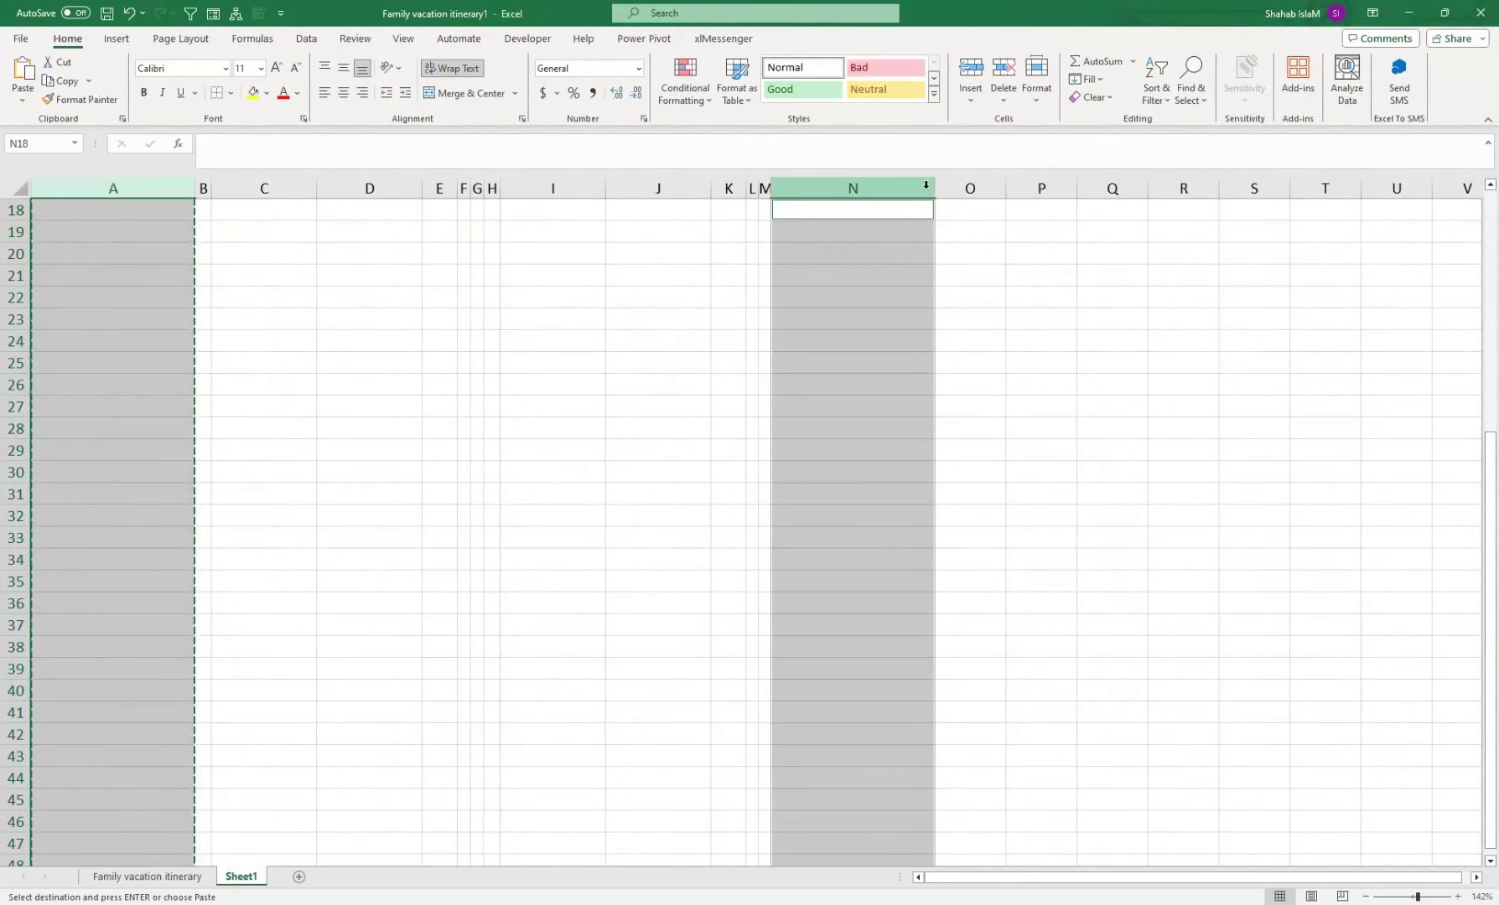
left_click_drag(933, 192, 929, 191)
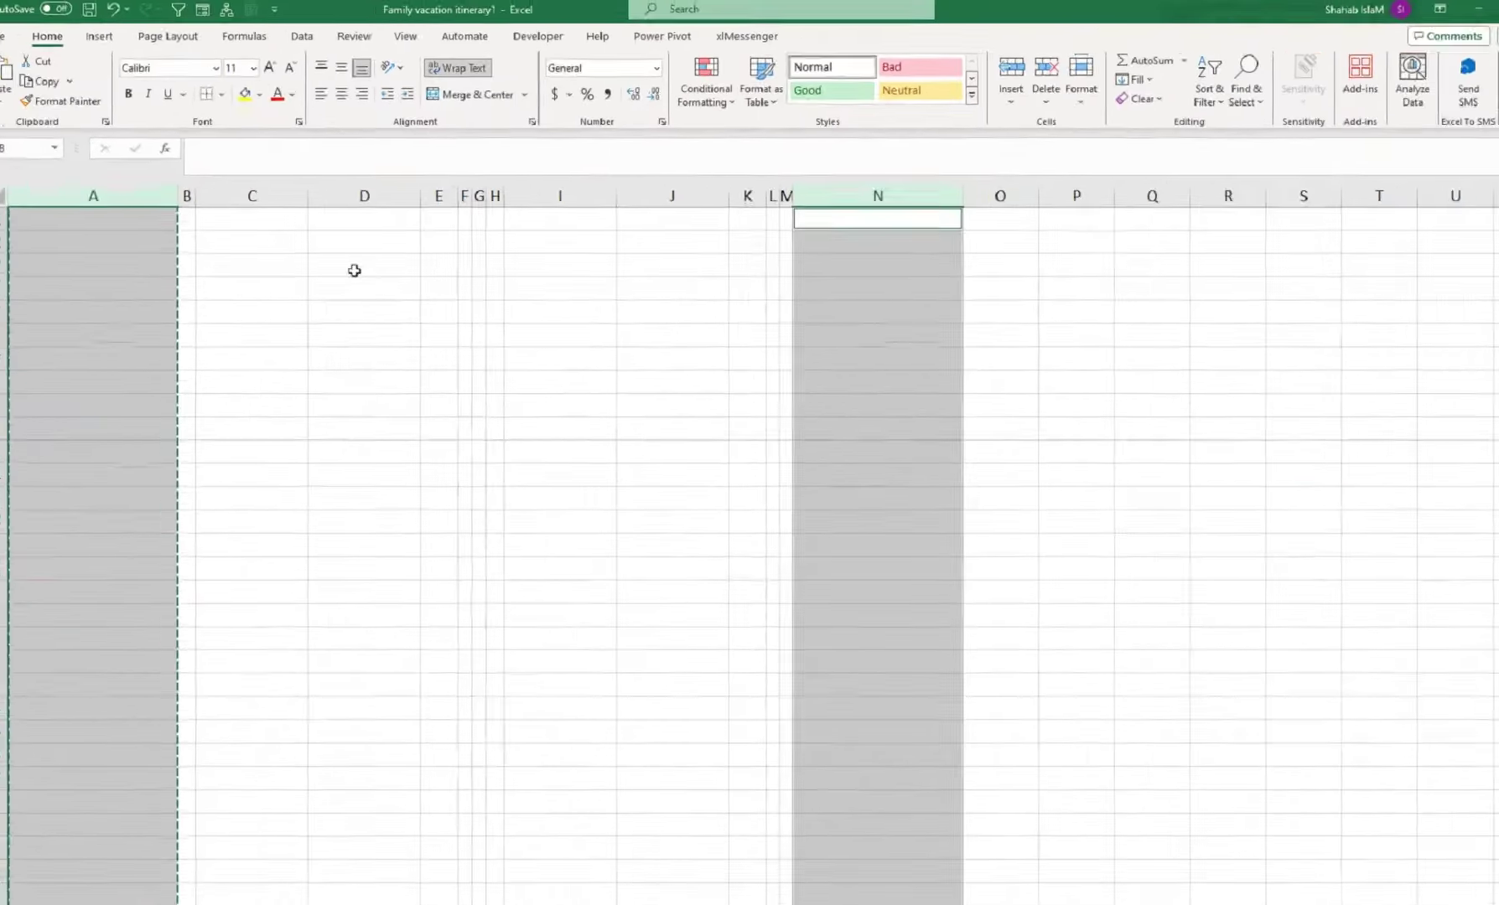
left_click_drag(125, 211, 130, 138)
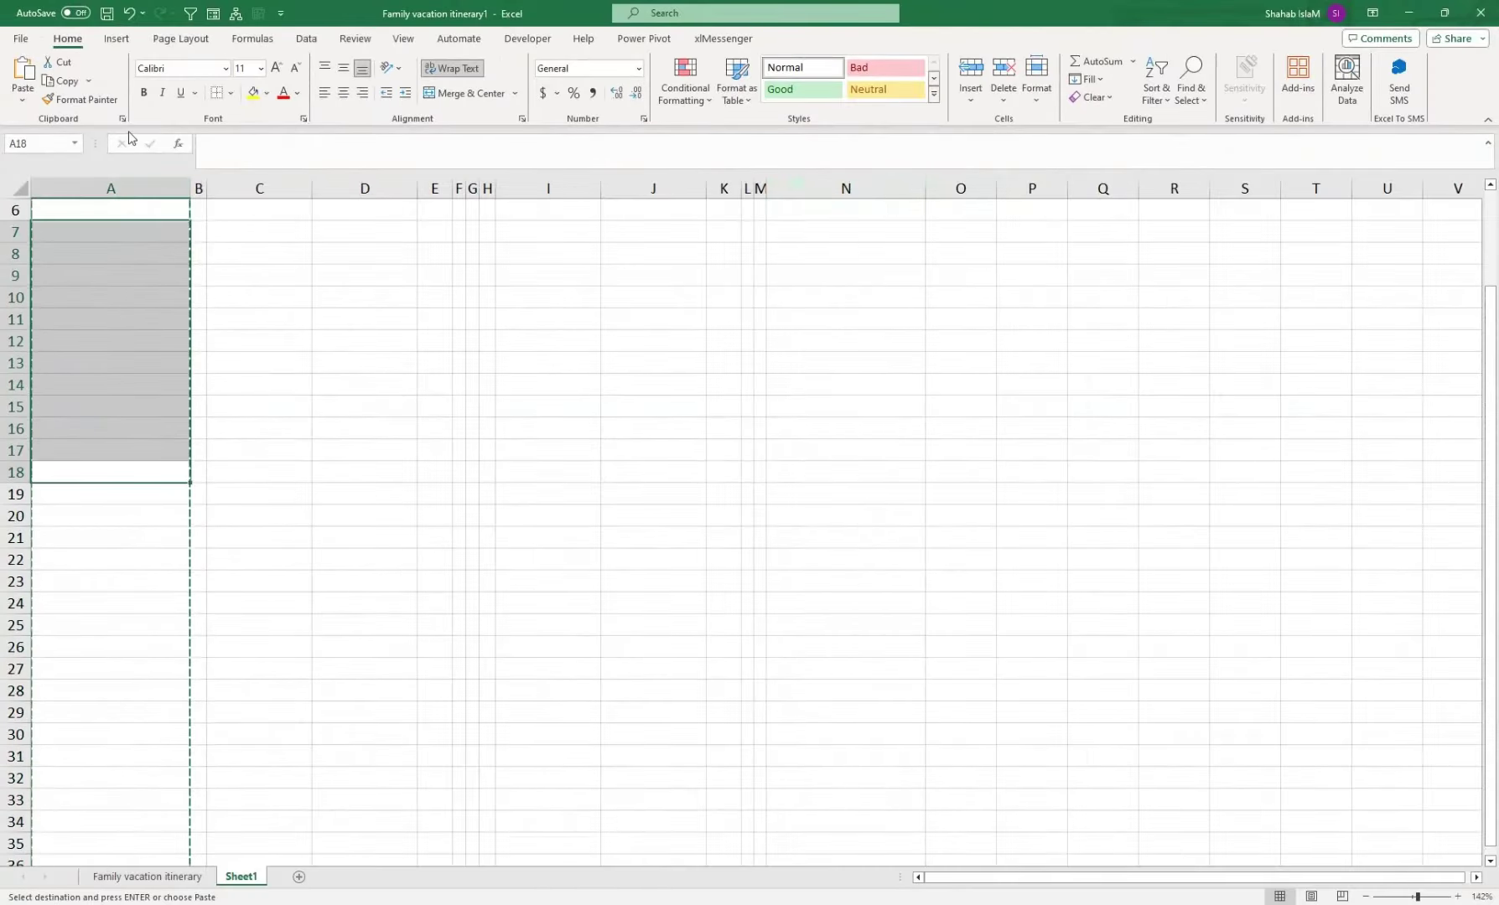
- Select the page area A1:N49 from cell A1
key("ctrl+Home")
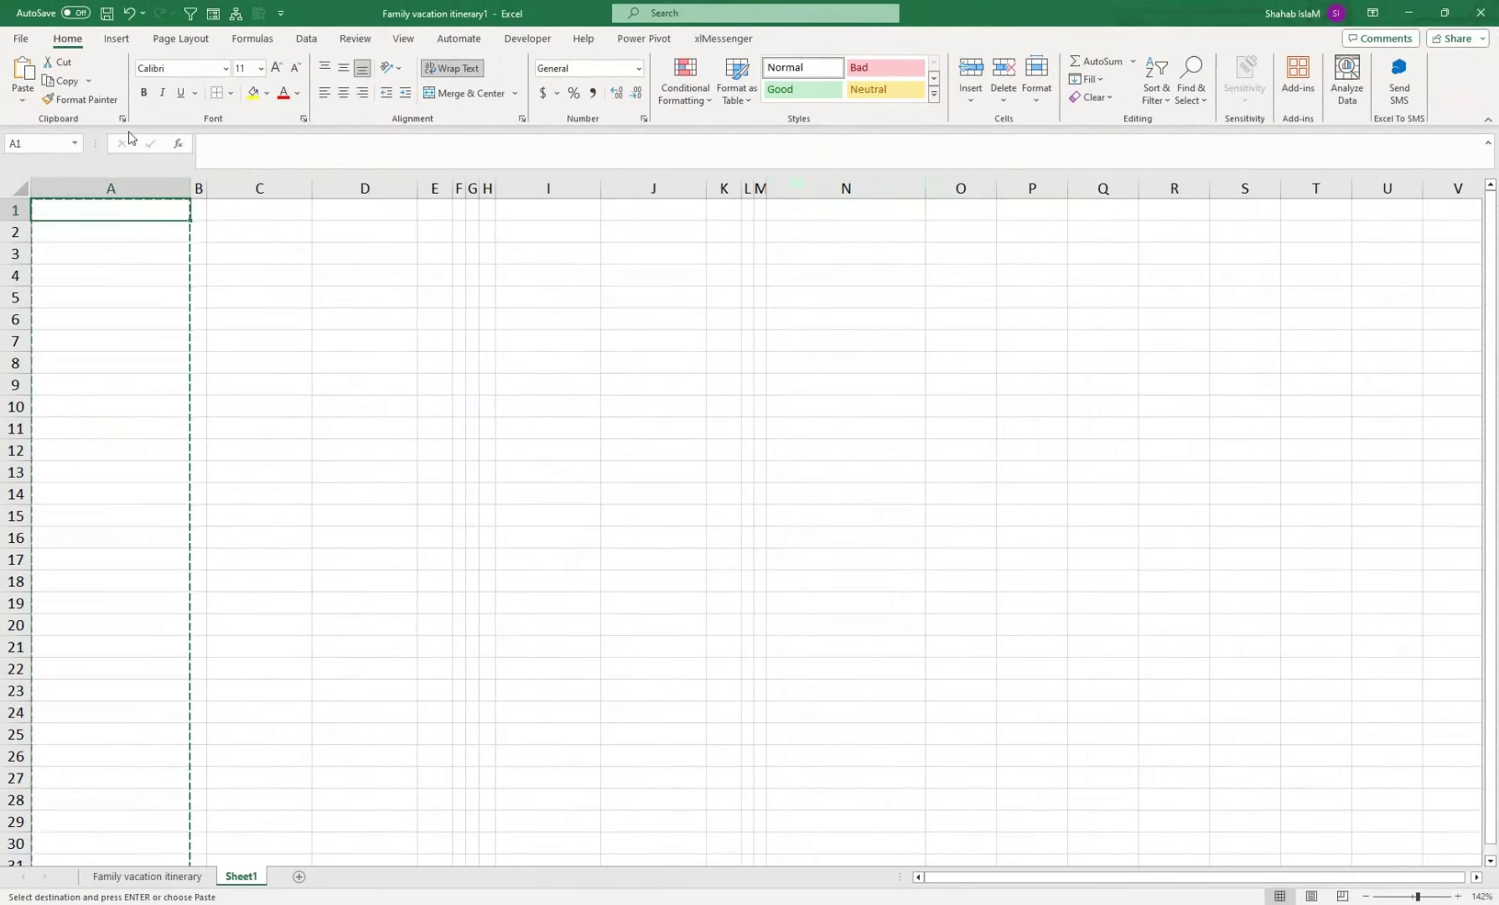
key("shift+Right")
key("shift+Right")
key("shift+Right")
key("shift+Right")
key("shift+Right")
key("shift+Right")
key("shift+Right")
key("shift+Right")
key("shift+Right")
key("shift+Right")
key("shift+Right")
key("shift+Right")
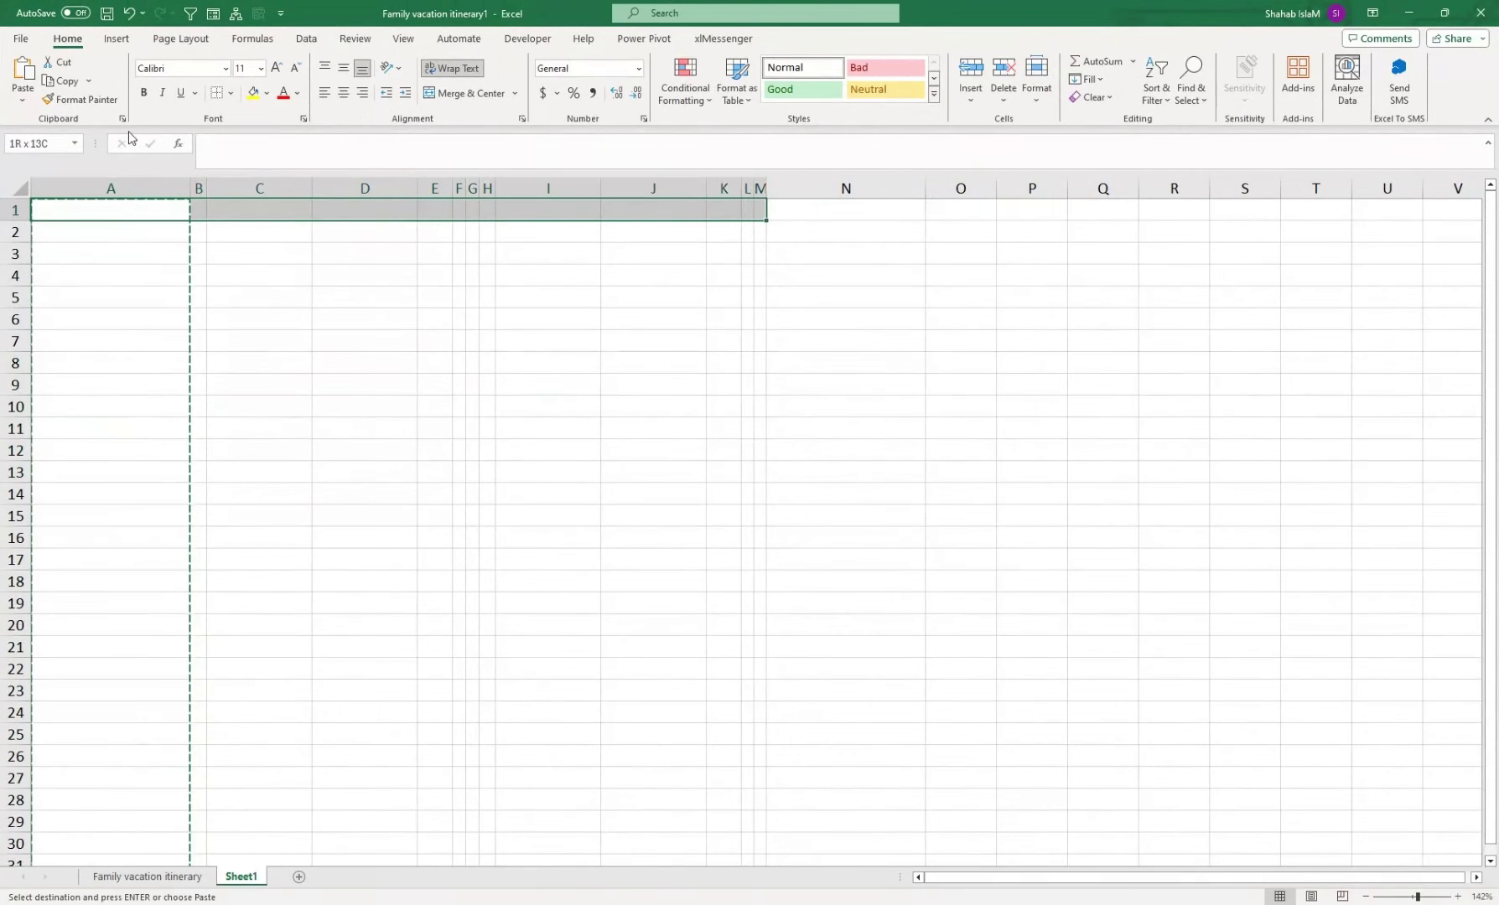
key("shift+Right")
key("shift+Down")
key("shift+Down")
key("shift+Down")
key("shift+Down")
key("shift+Down")
key("shift+Down")
key("shift+Down")
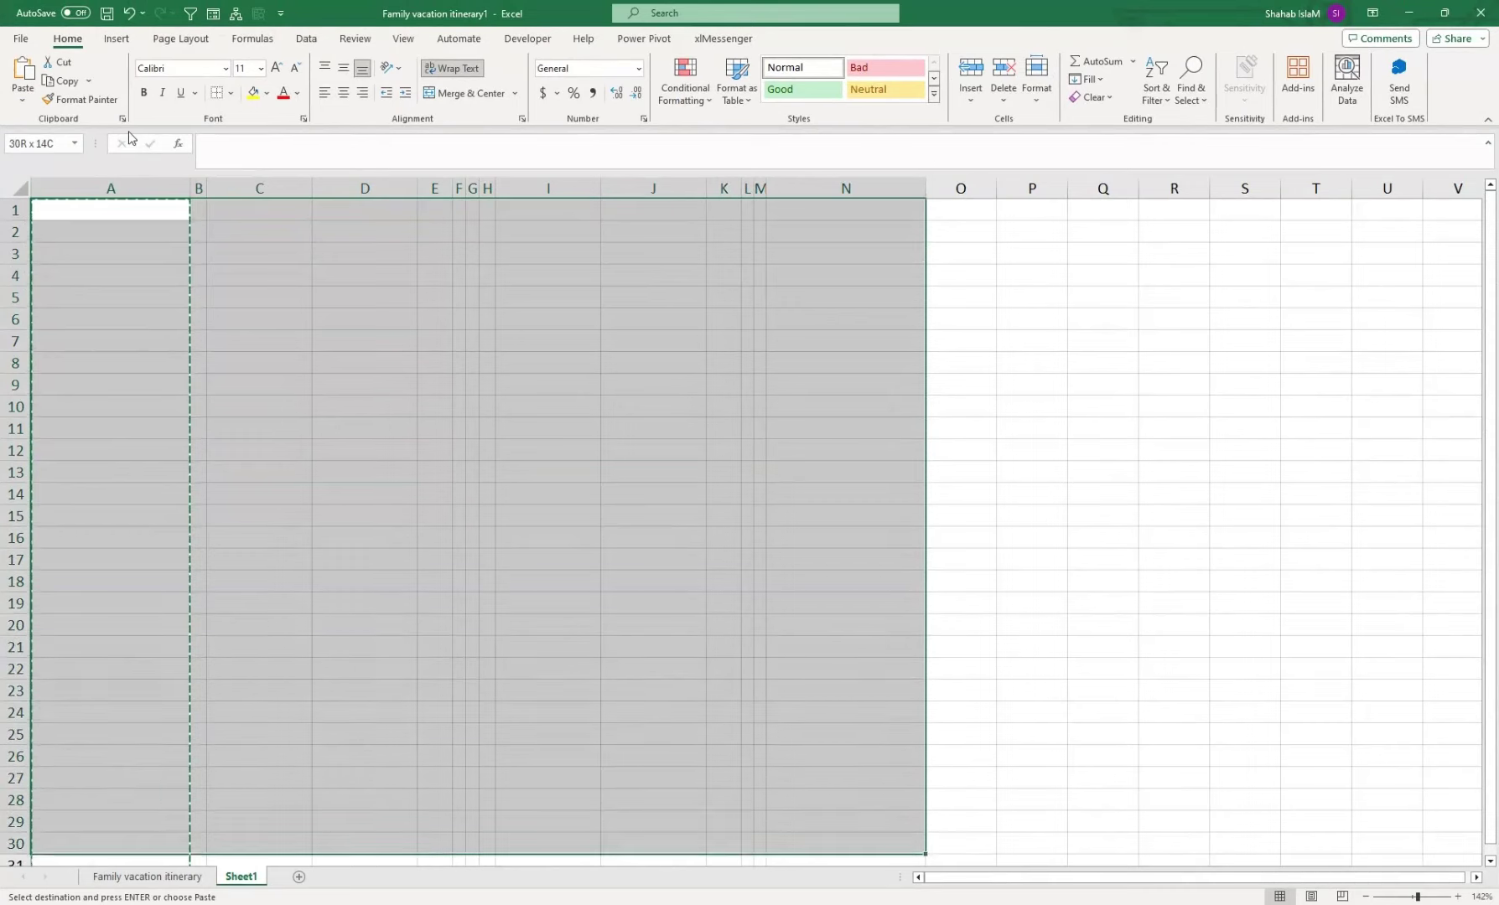
key("shift+Down")
key("shift+Down")
key("shift+Down")
key("shift+Down")
key("shift+Down")
key("shift+Down")
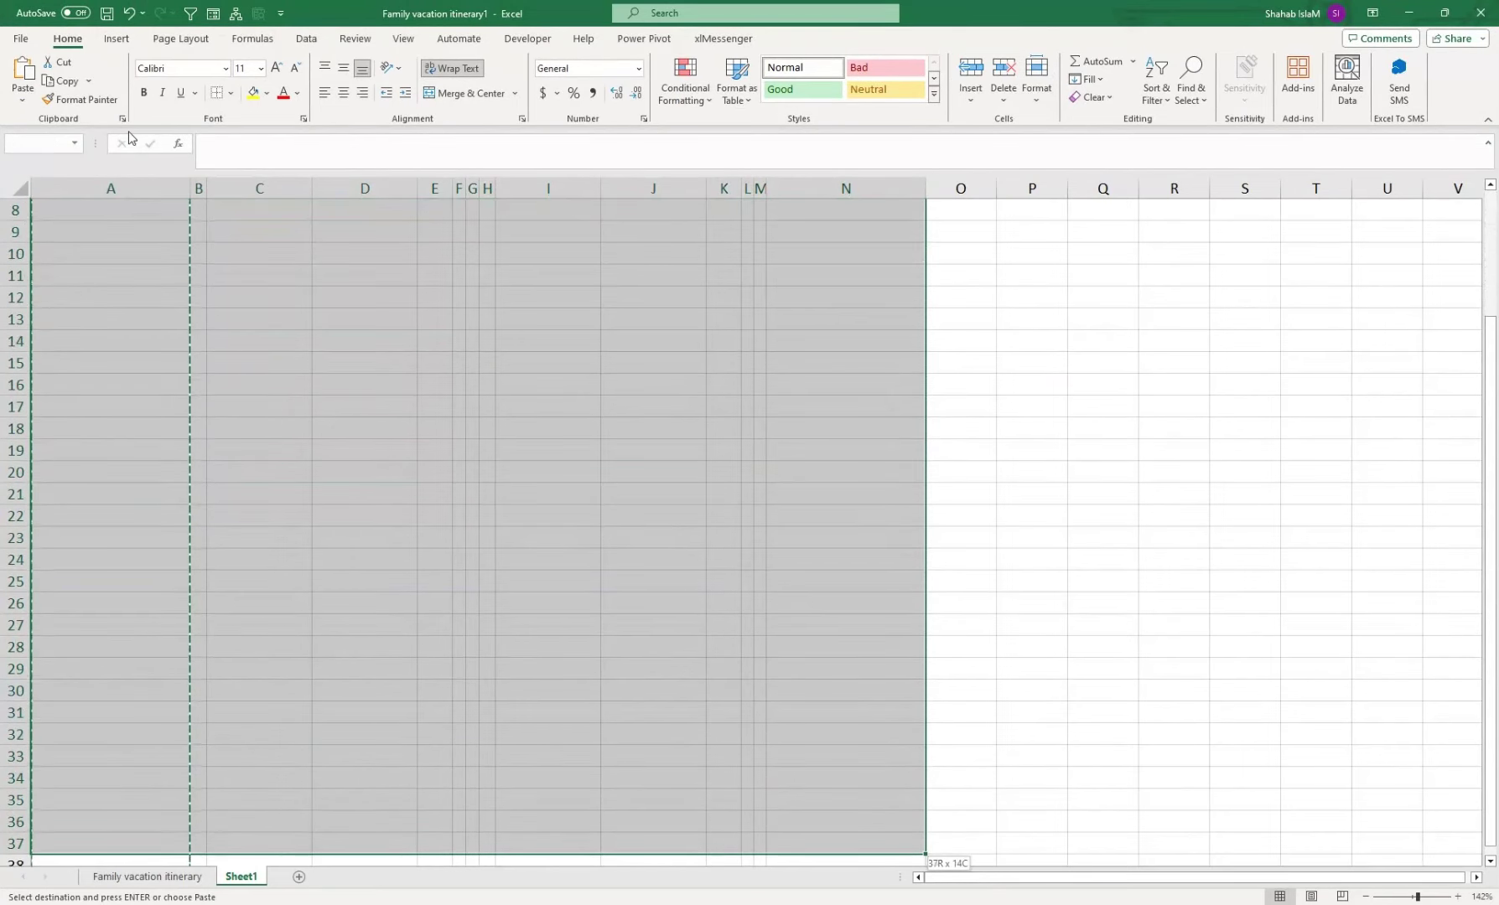
key("shift+Down")
key("shift+Down")
key("shift+Down")
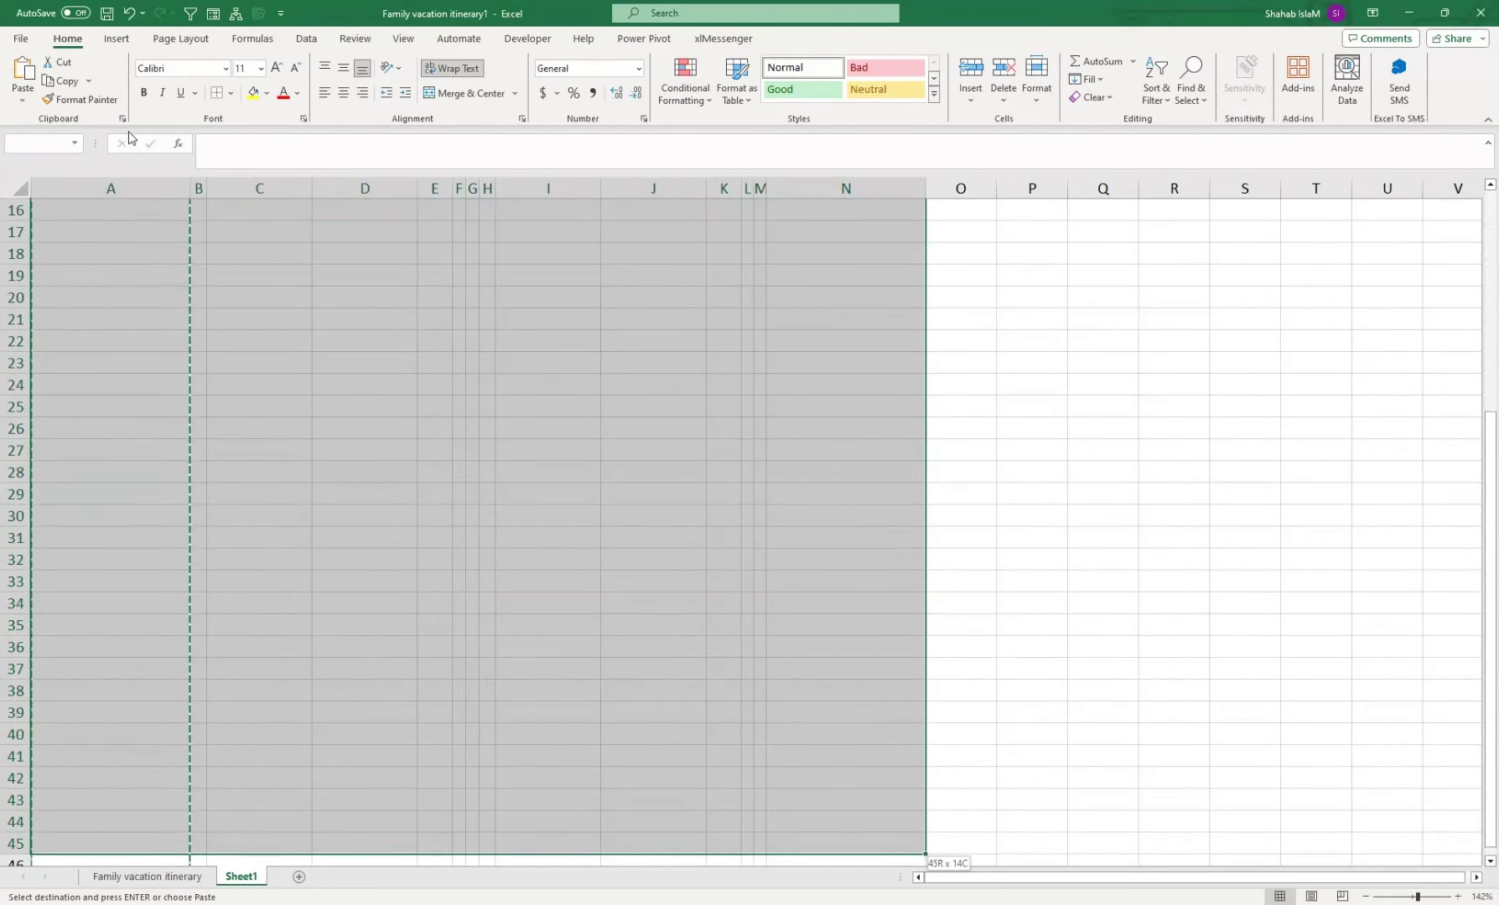
key("shift+Down")
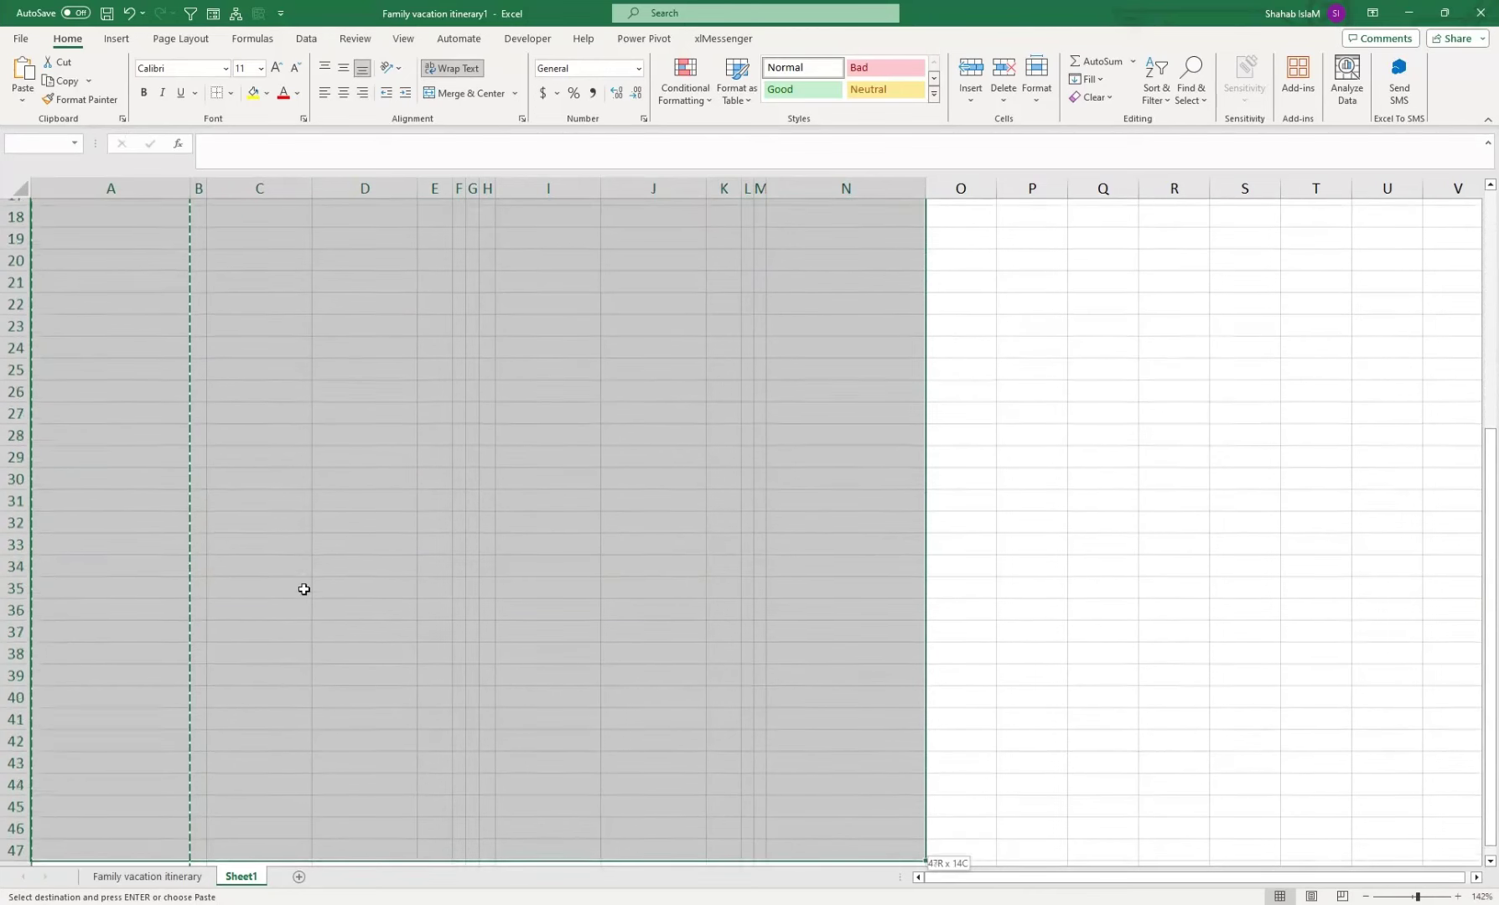
key("shift+Down")
key("shift+Down")
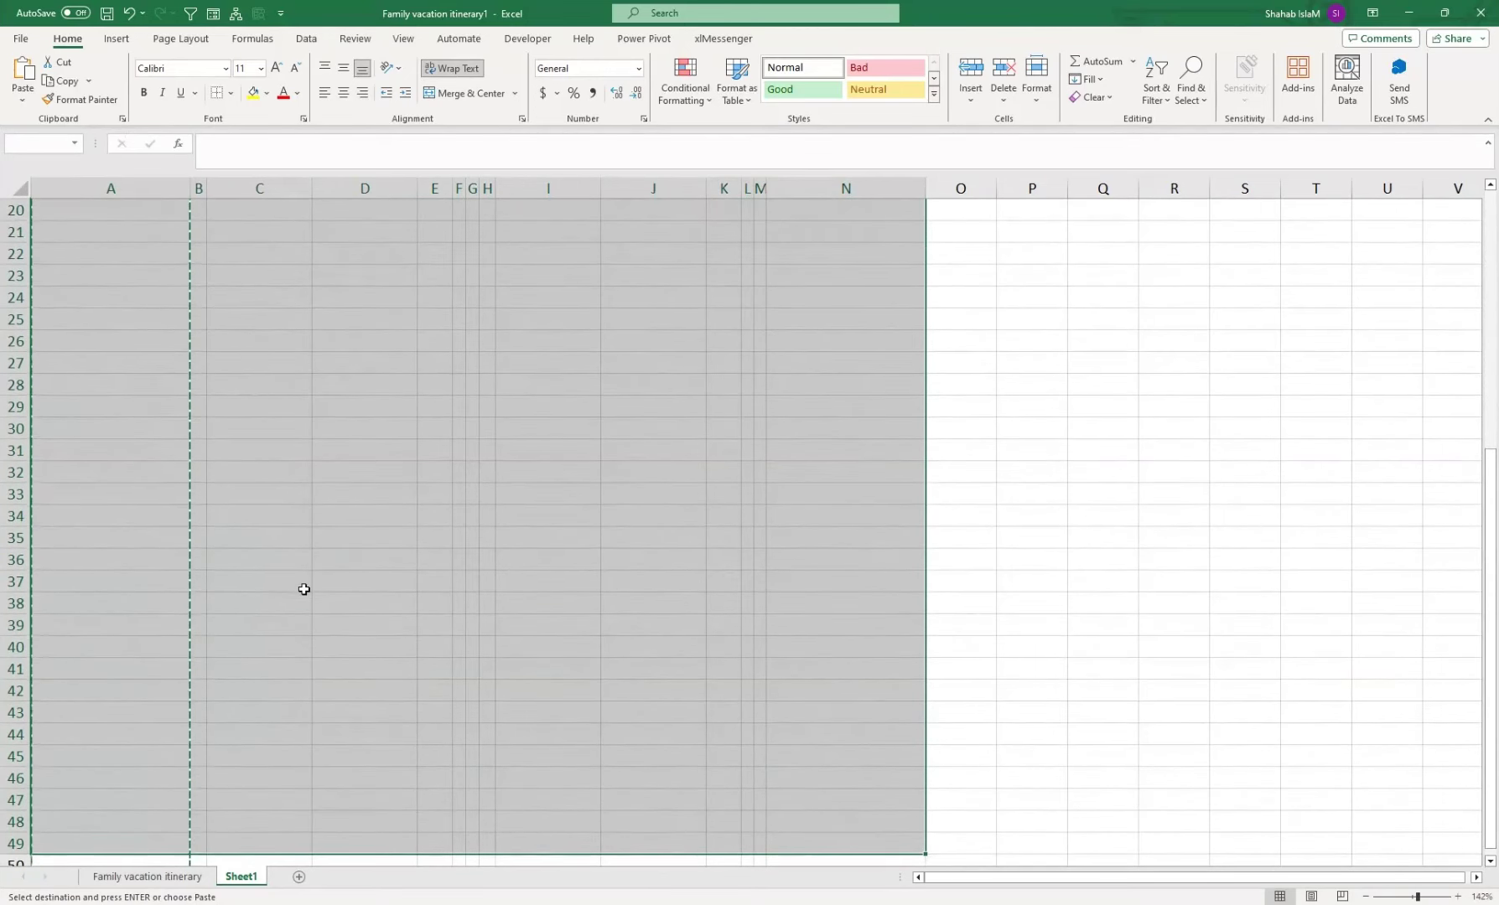
- Fill A1:N49 with a teal theme colour
left_click(266, 93)
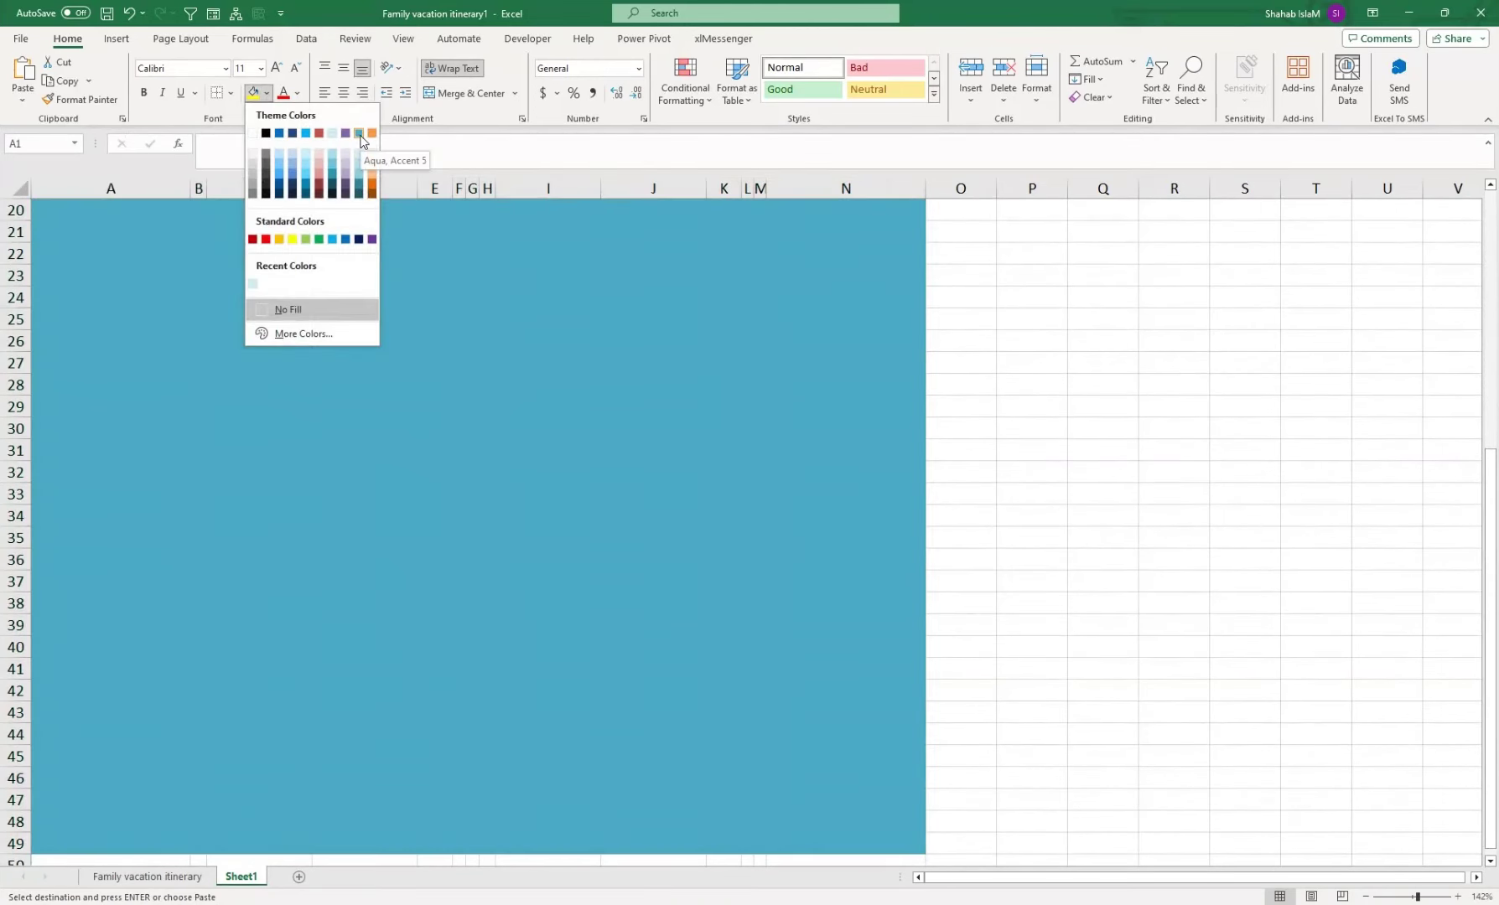
left_click(359, 180)
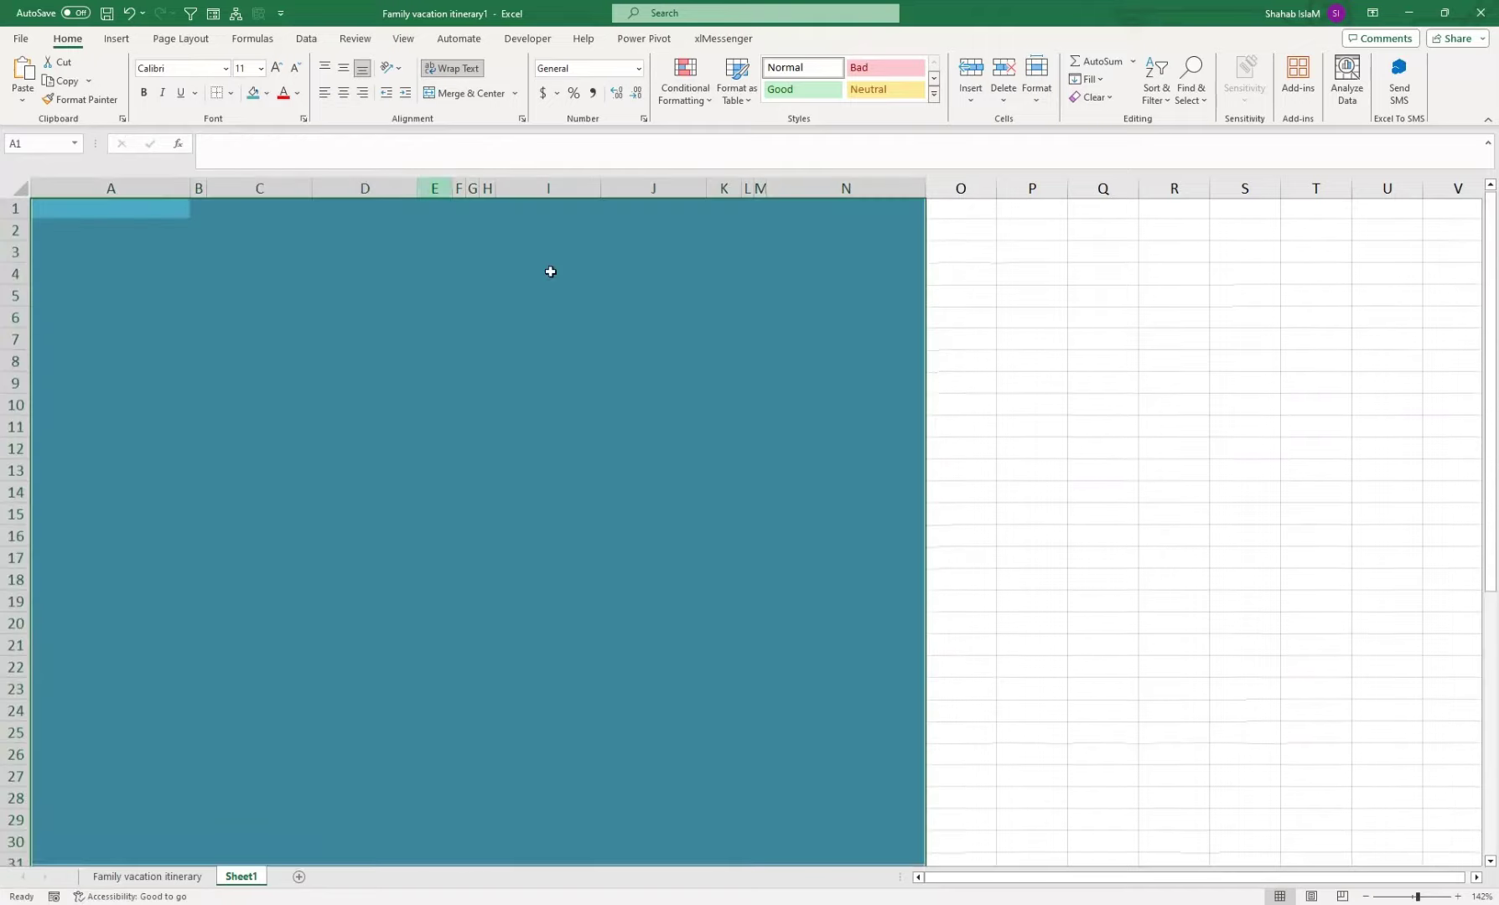
left_click(848, 324)
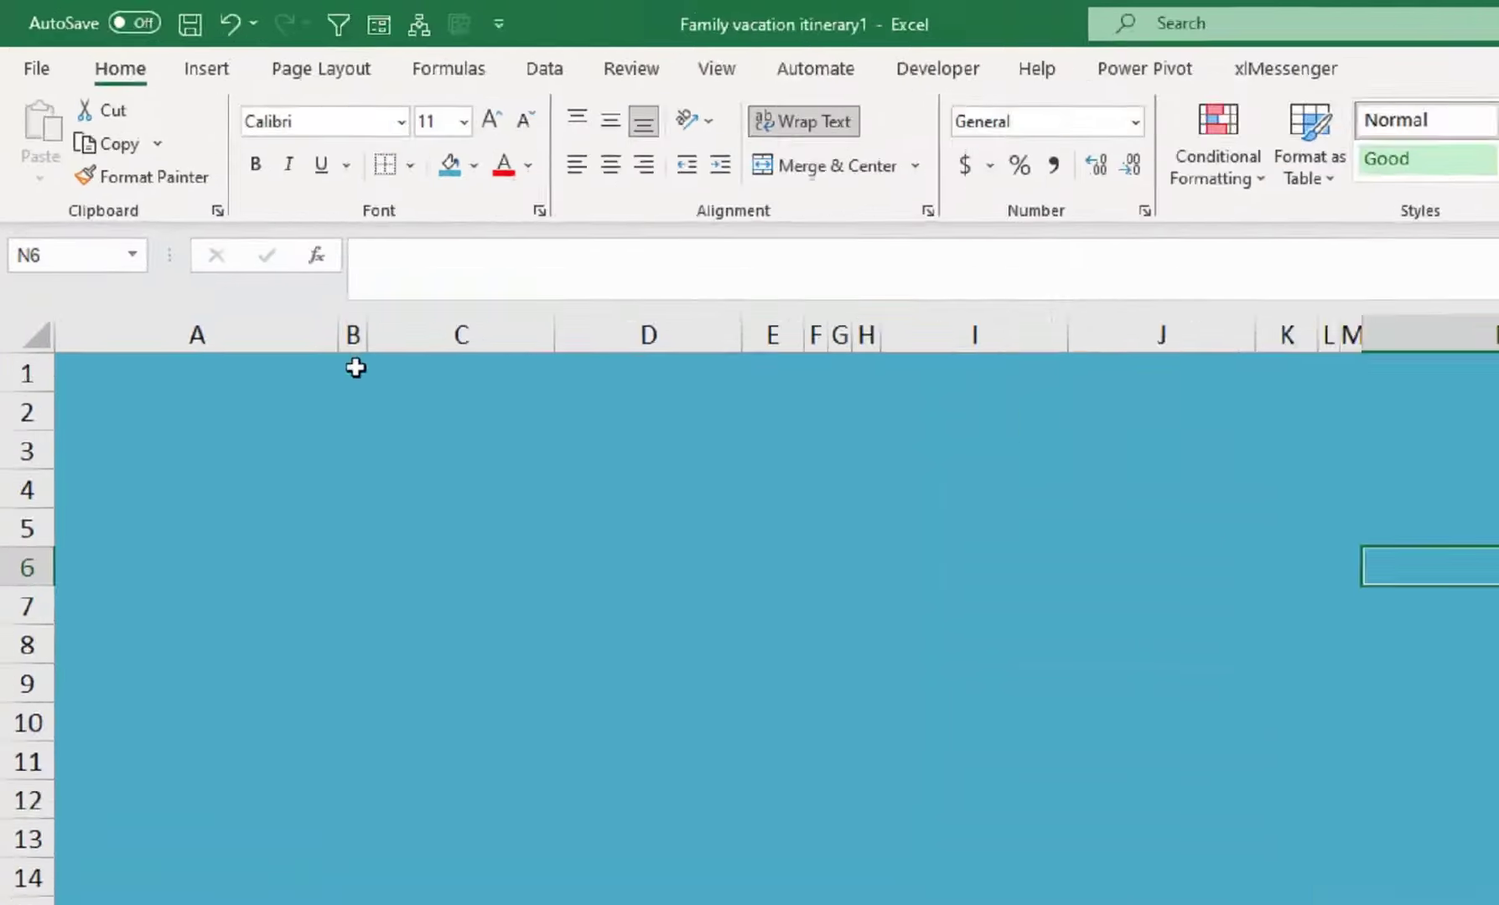
- Give the inner block B1:M49 a light-blue fill
left_click_drag(199, 210, 638, 262)
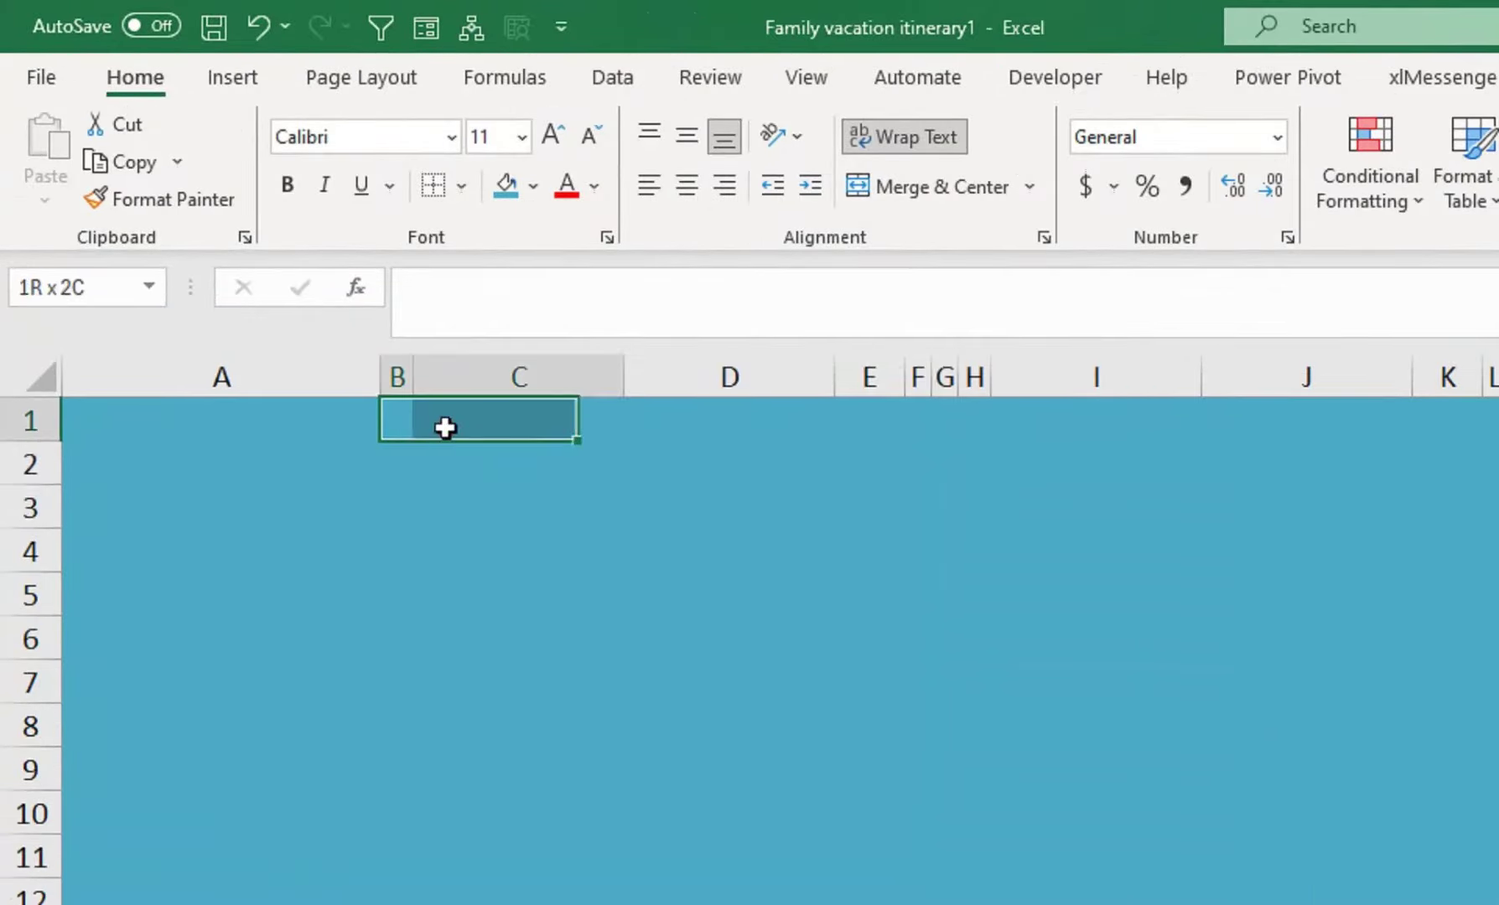
mouse_move(1256, 525)
left_mouse_down()
mouse_move(791, 277)
mouse_move(752, 844)
mouse_move(757, 802)
left_mouse_up()
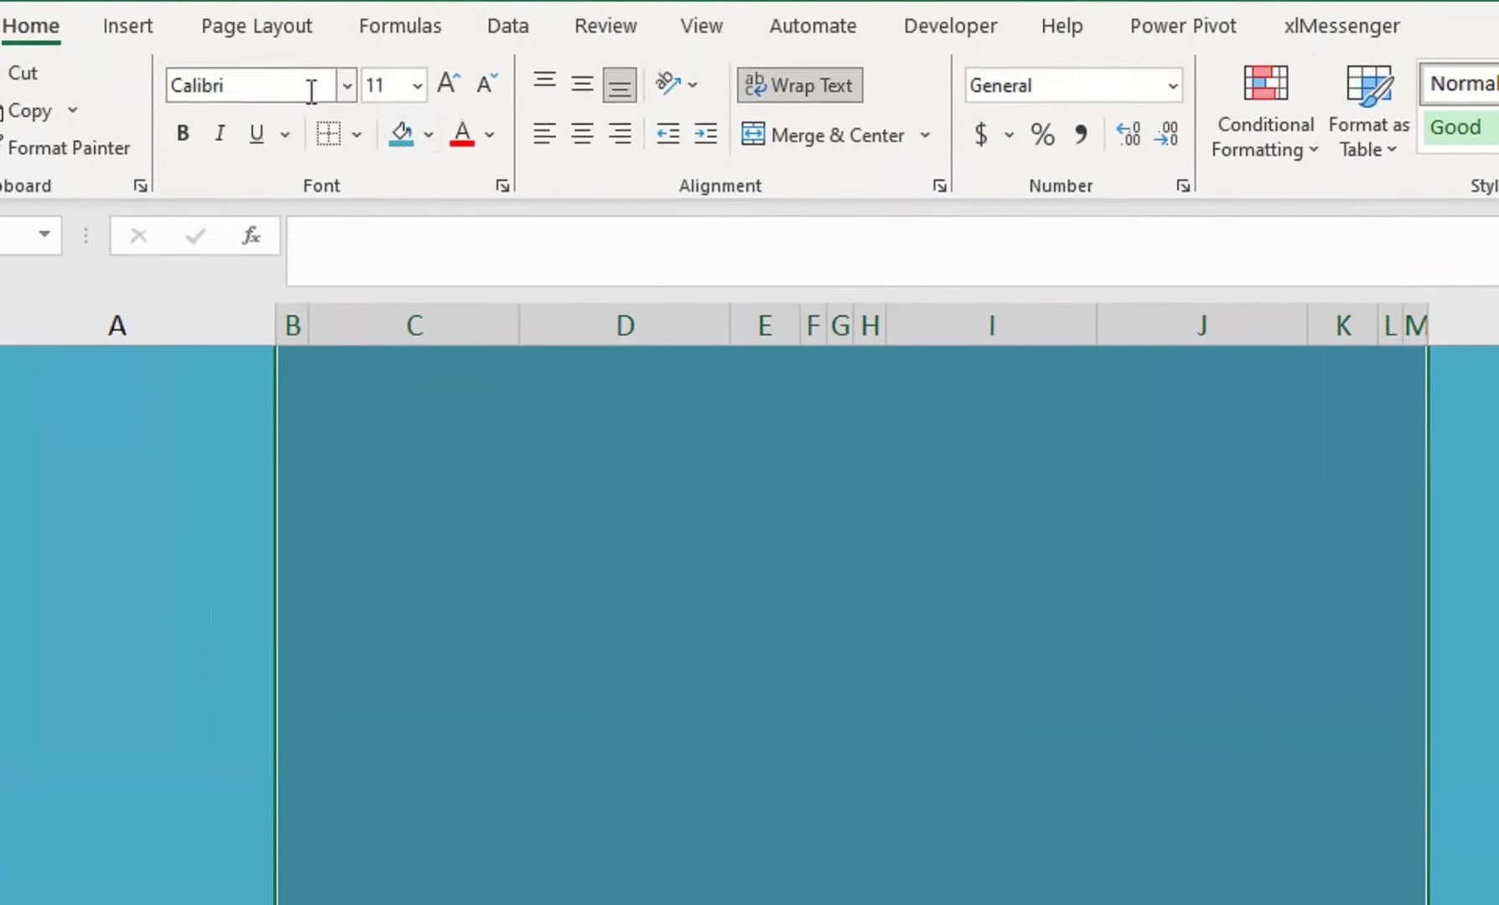
left_click(426, 188)
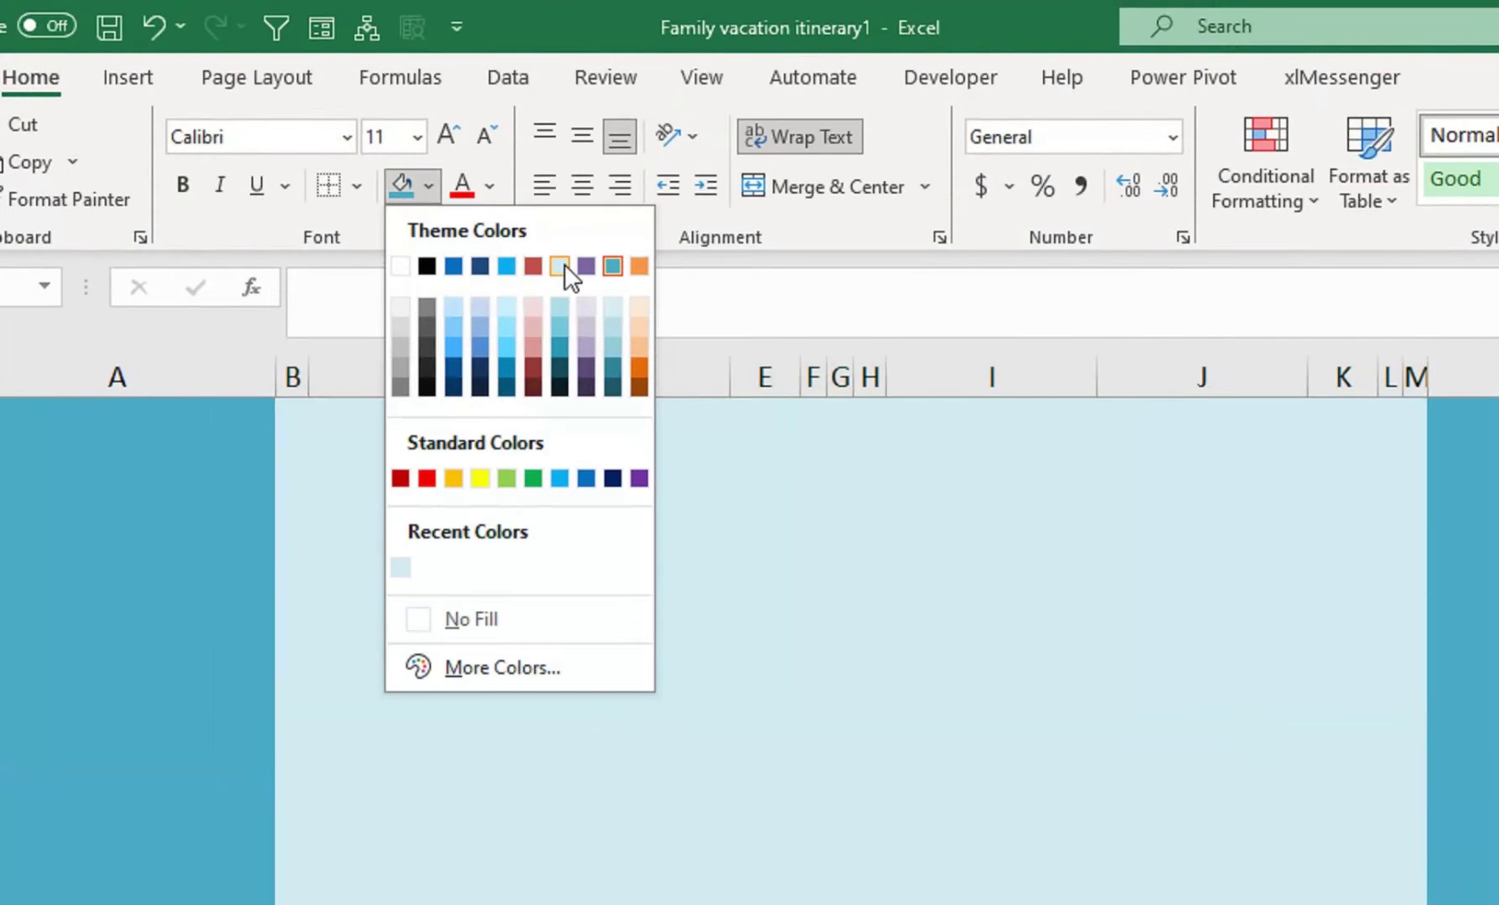
left_click(565, 264)
left_click(712, 595)
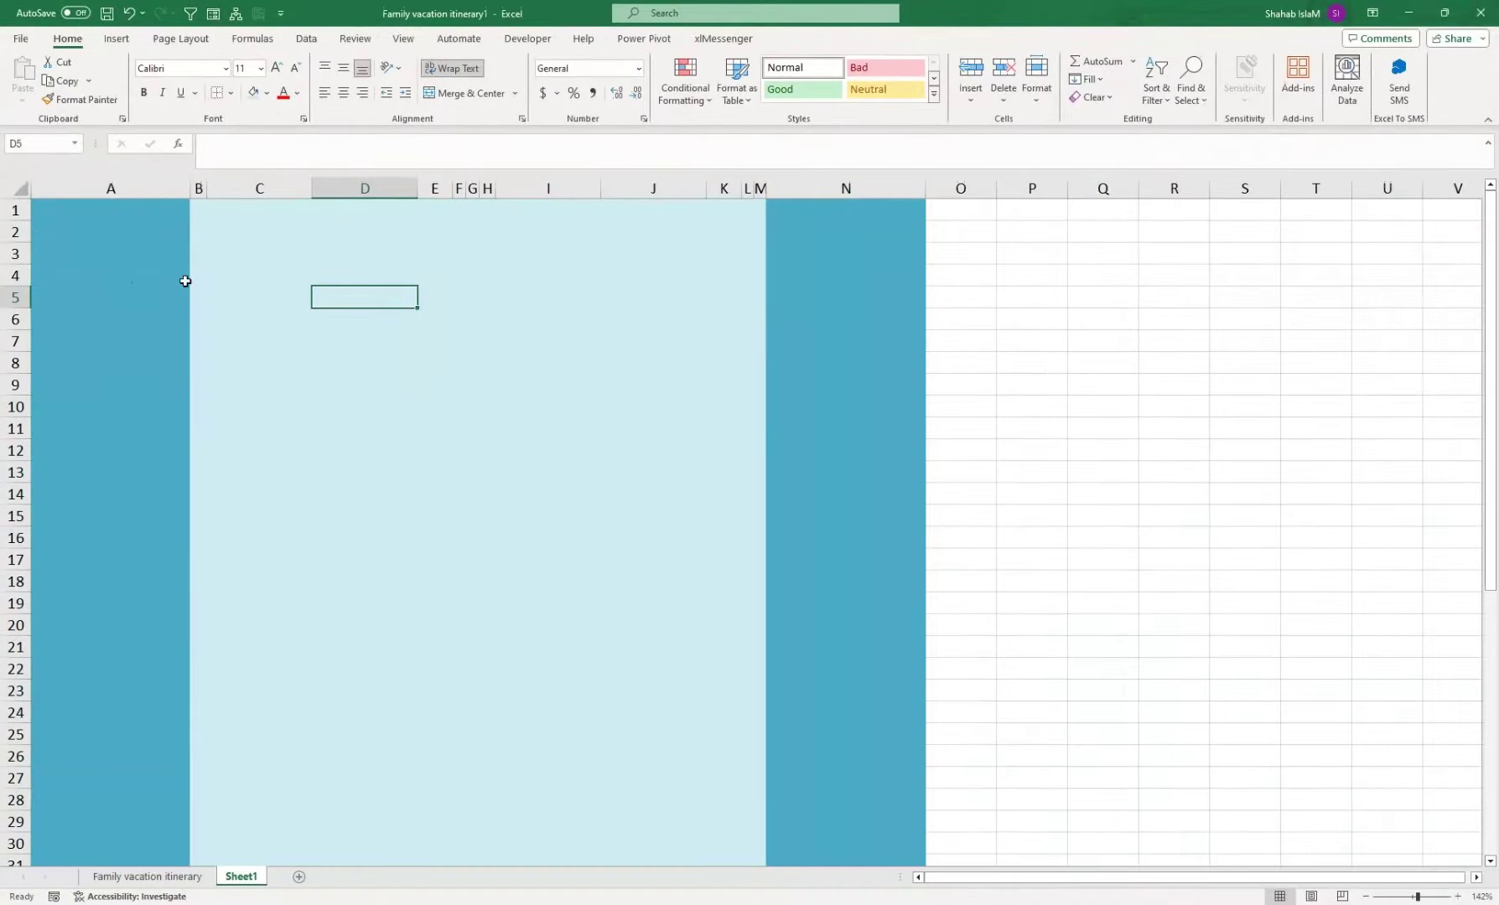
left_click(214, 274)
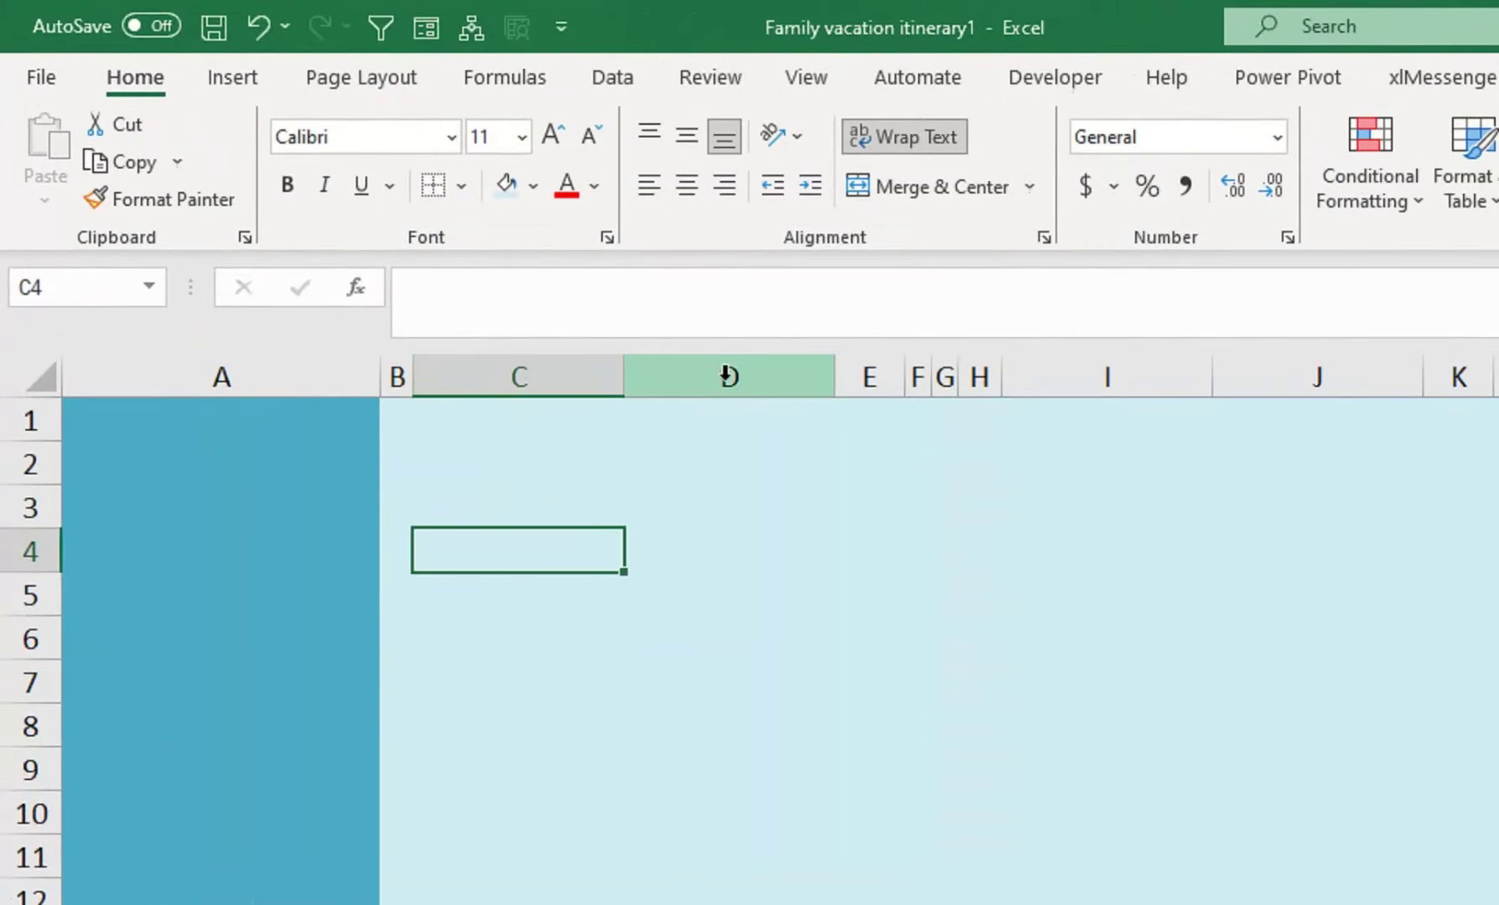
- Widen column E and set columns J and K to the matching 16.00 width
mouse_move(869, 378)
left_mouse_down()
mouse_move(826, 378)
mouse_move(1093, 384)
left_mouse_up()
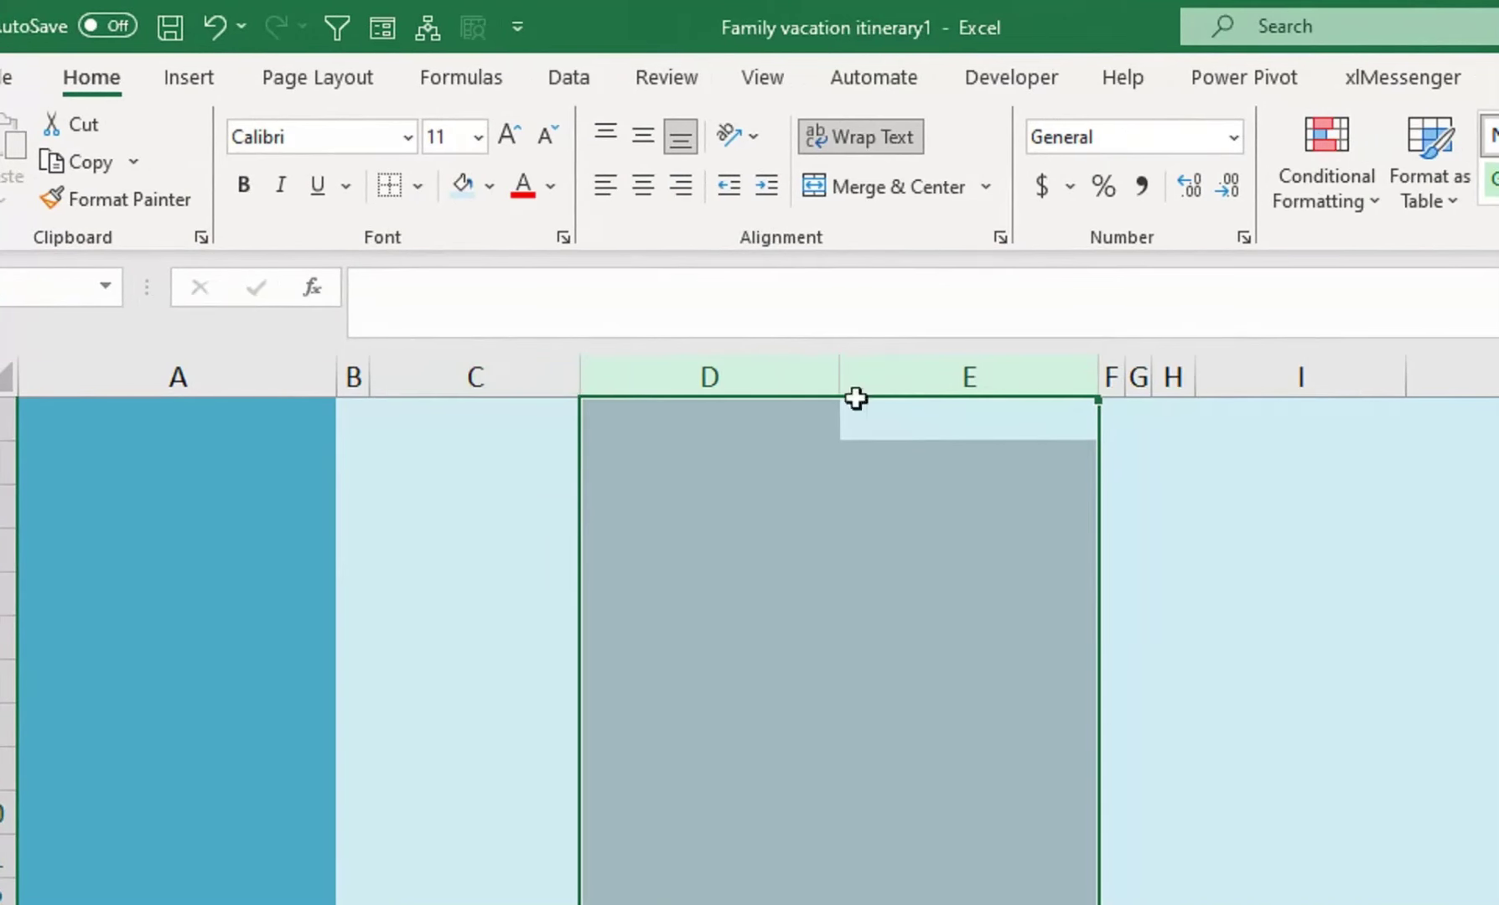
left_click(1257, 377)
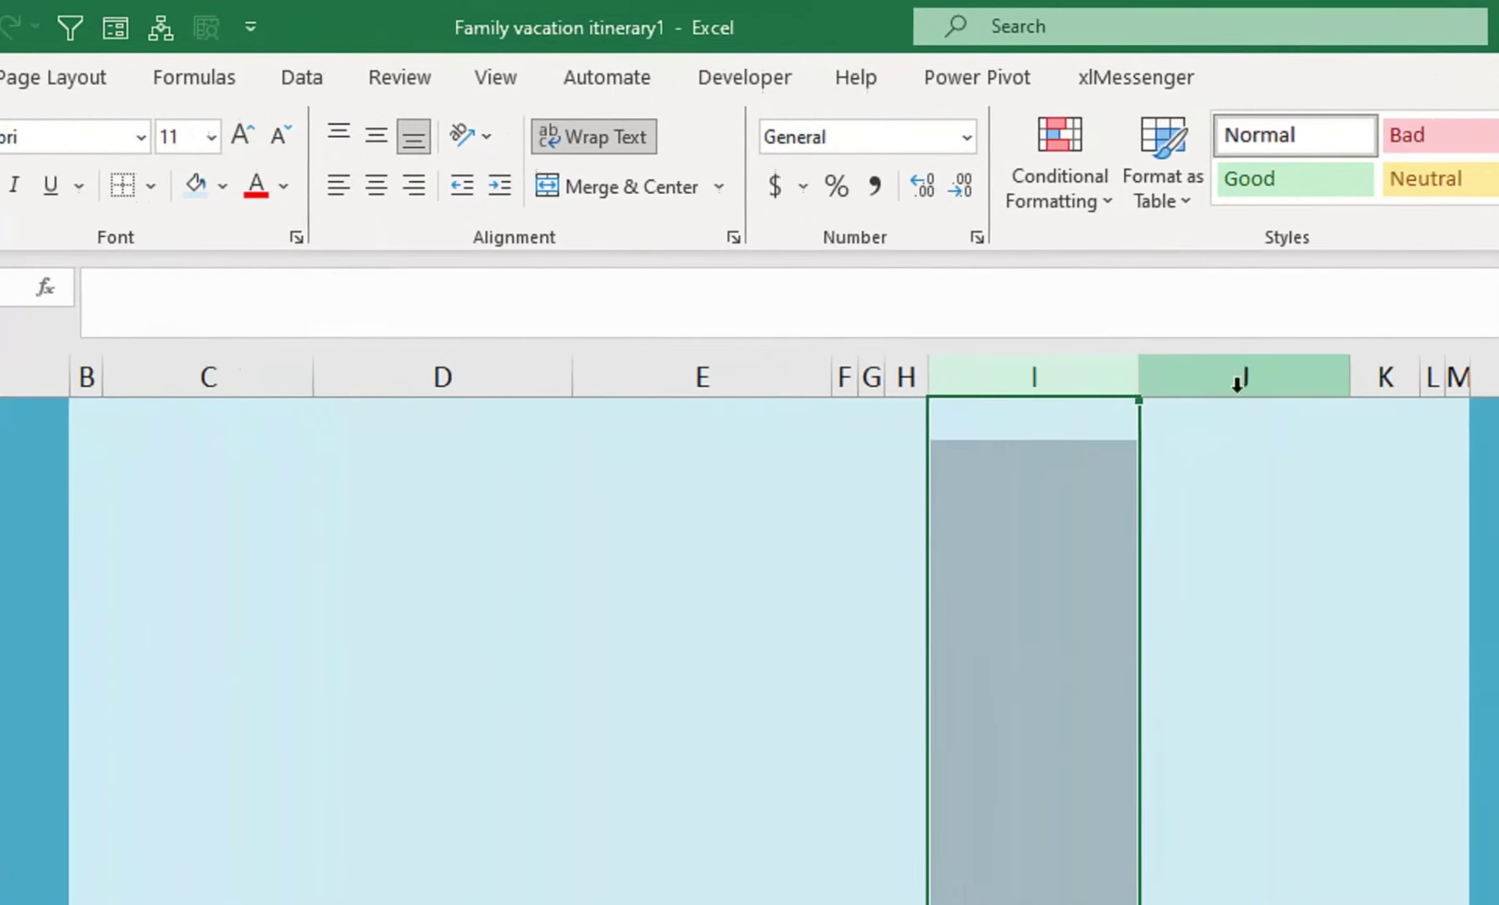
left_click(1282, 377)
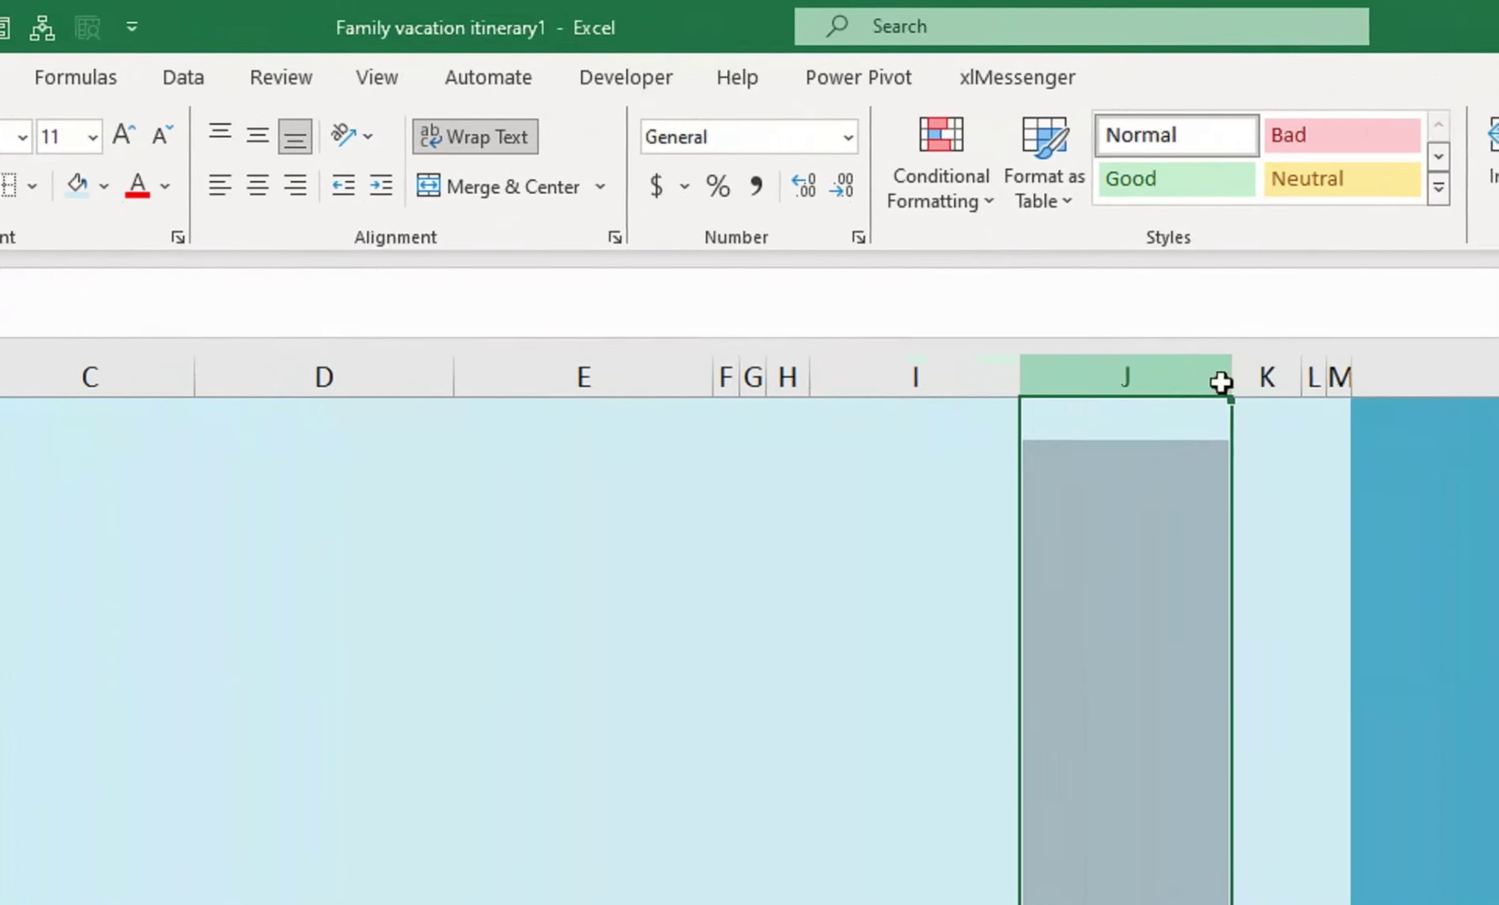
left_click_drag(1221, 382, 1266, 383)
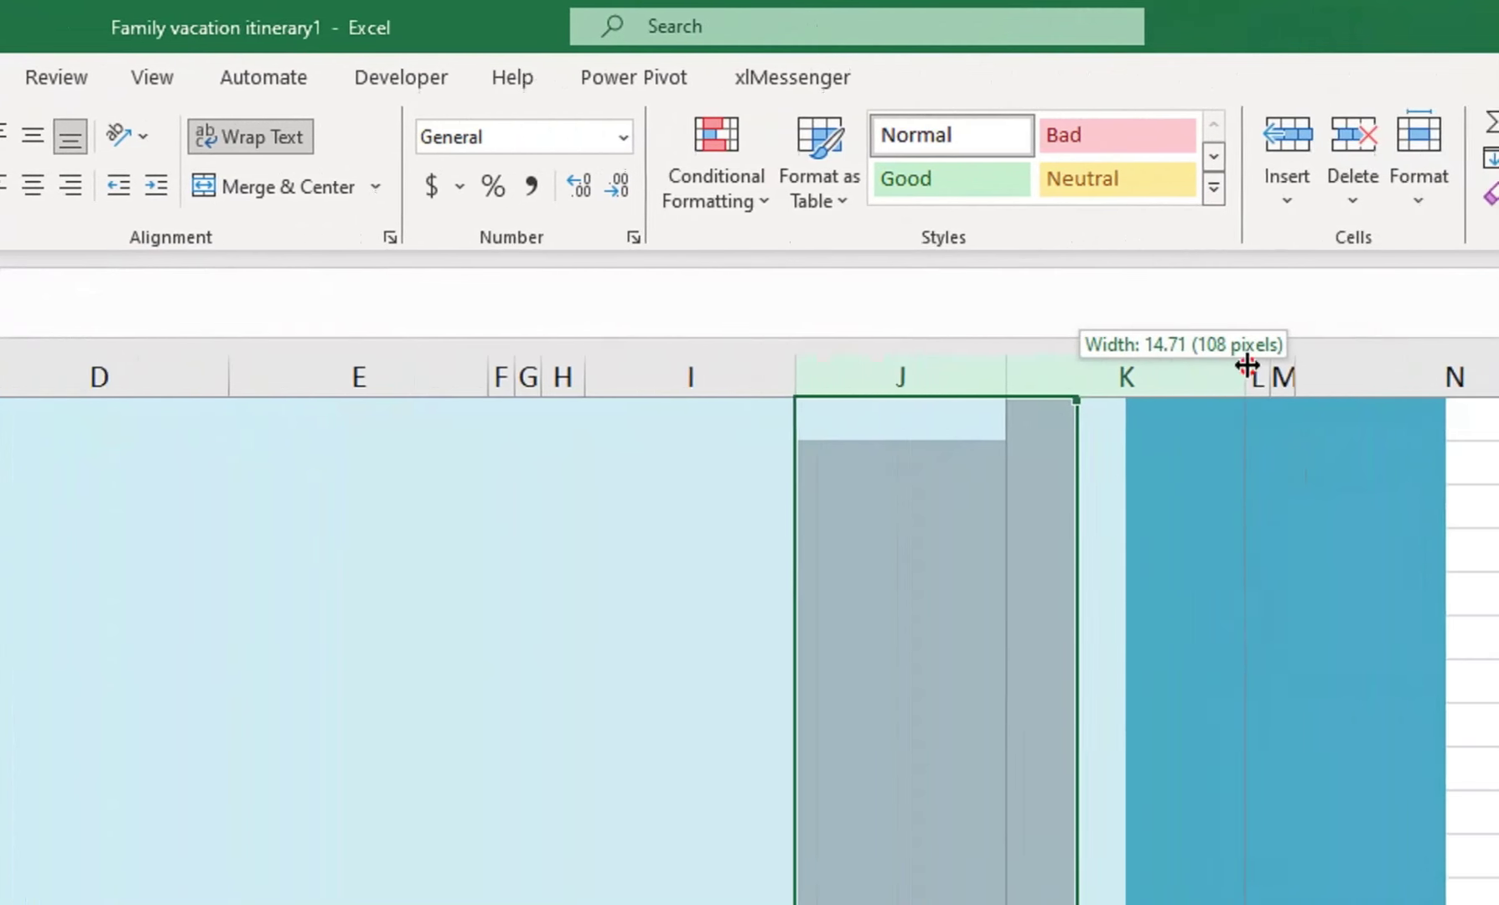
left_click_drag(1185, 383, 1362, 382)
left_click(315, 373)
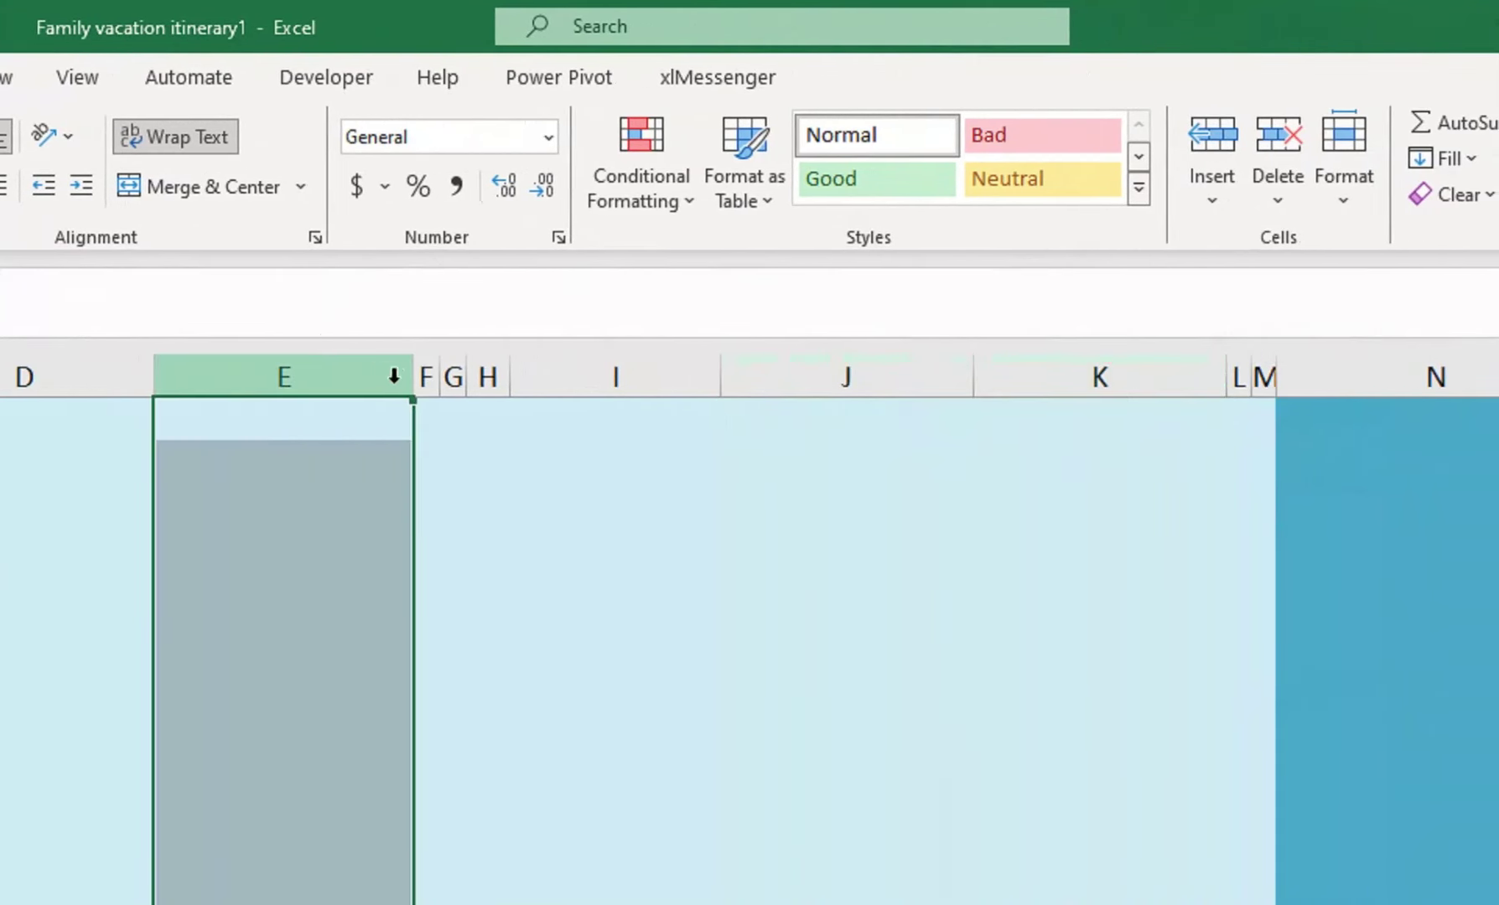
left_click_drag(414, 373, 417, 371)
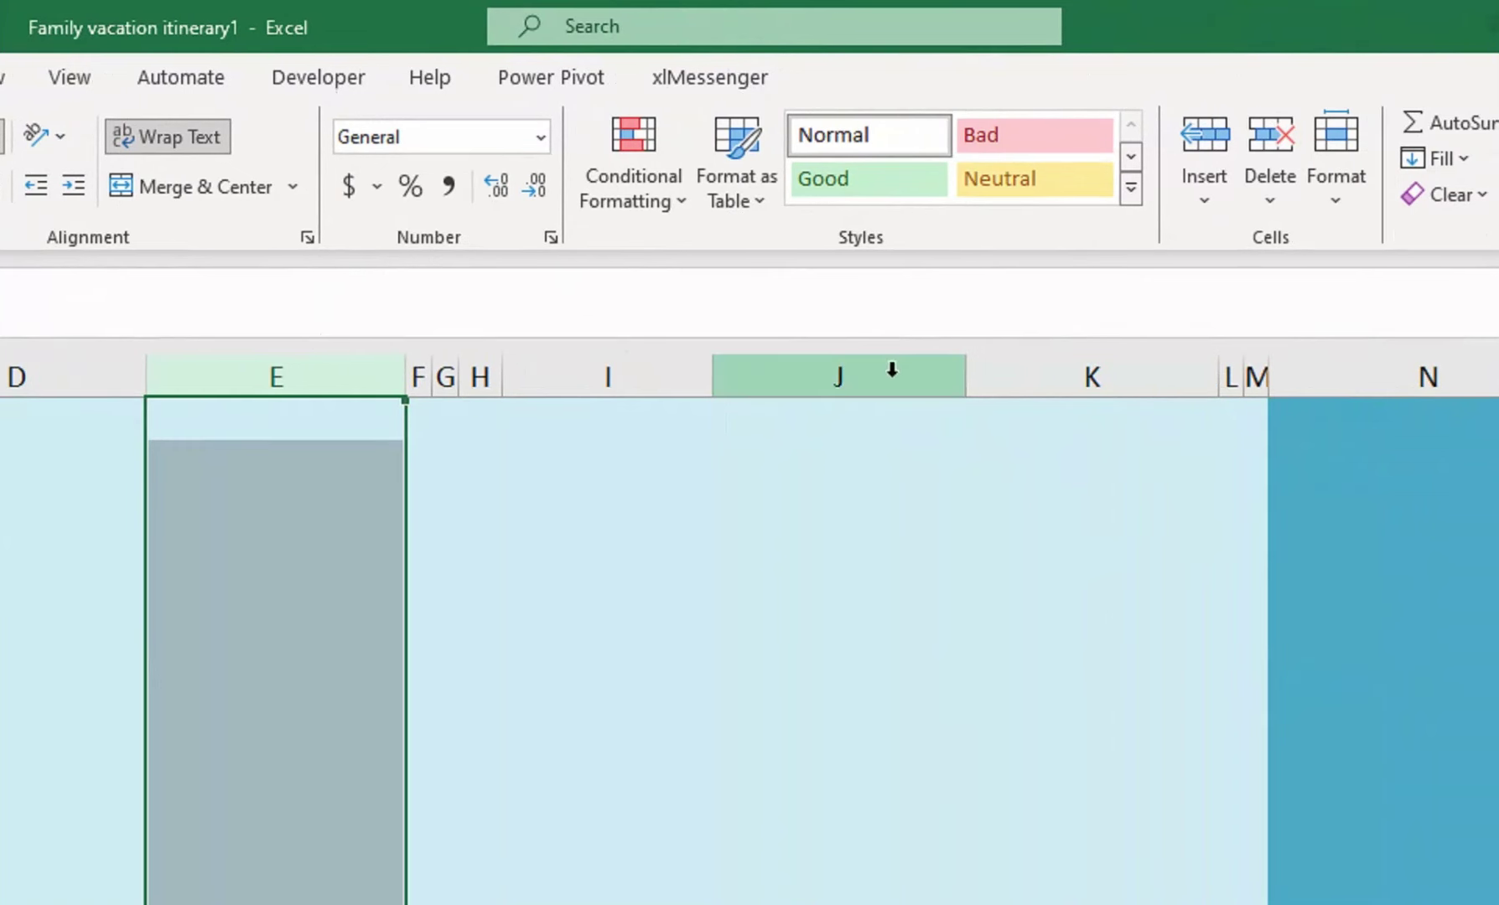
left_click_drag(890, 373, 1093, 352)
left_click_drag(1217, 378, 1185, 378)
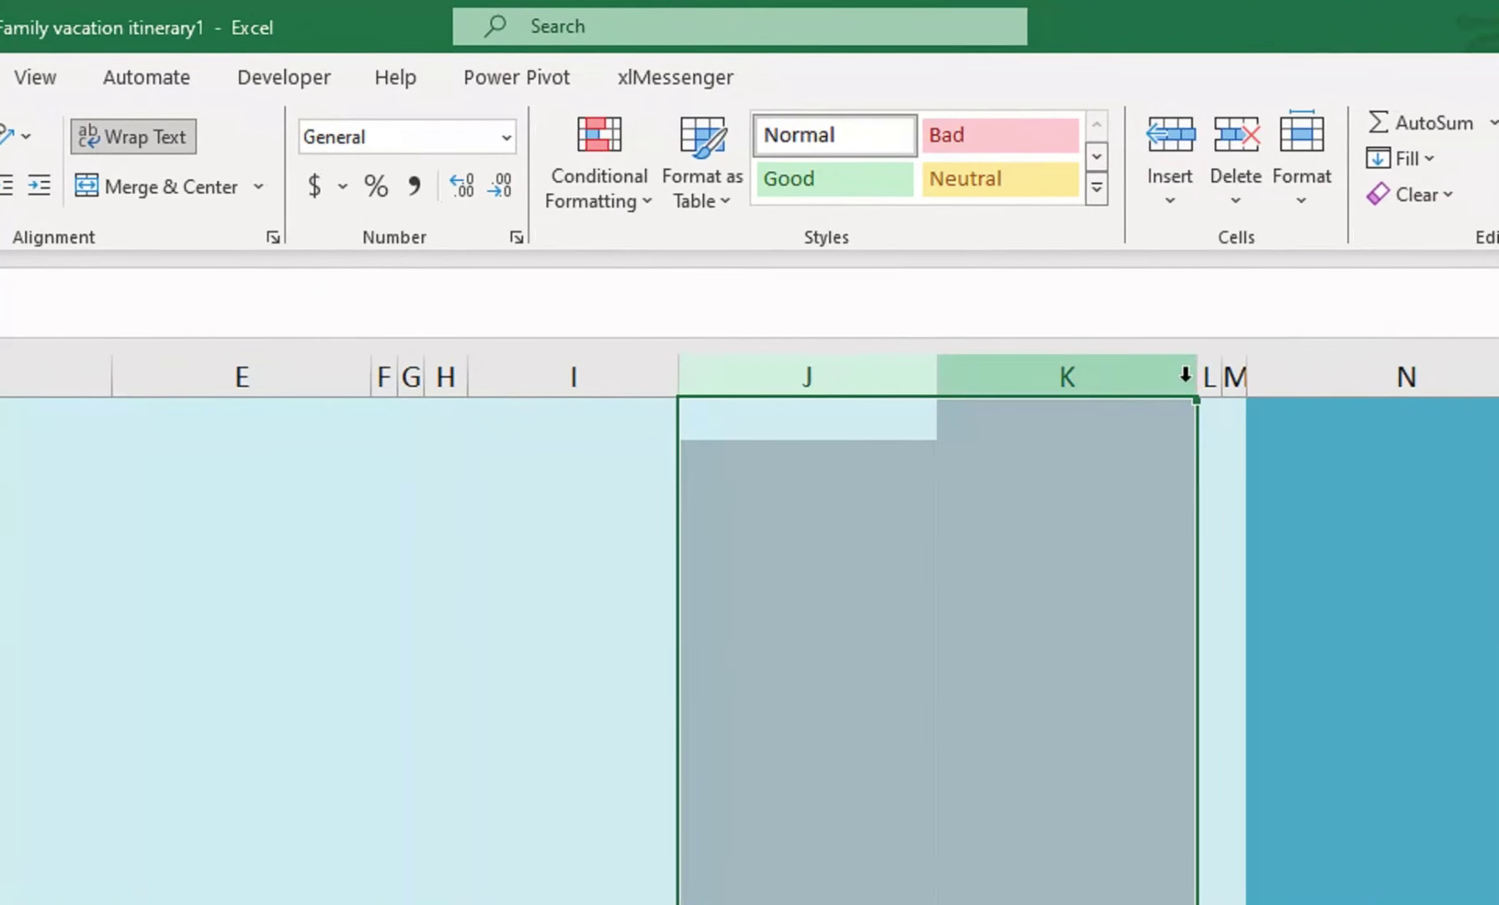
left_click(933, 421)
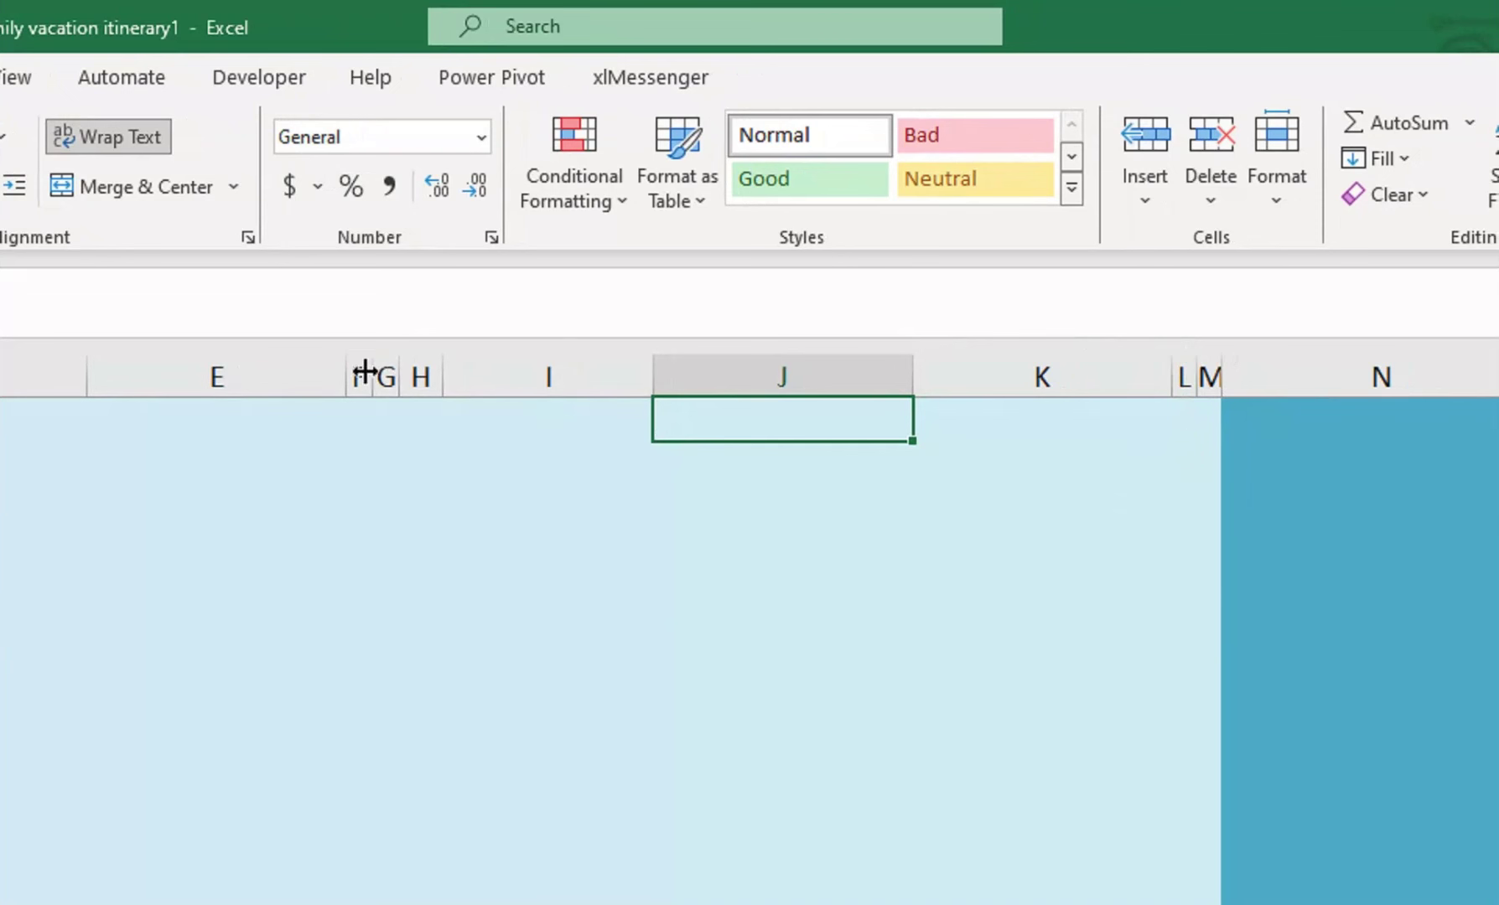
- Widen spacer columns F and M slightly and shrink column N to a thin strip
left_click_drag(373, 375, 438, 384)
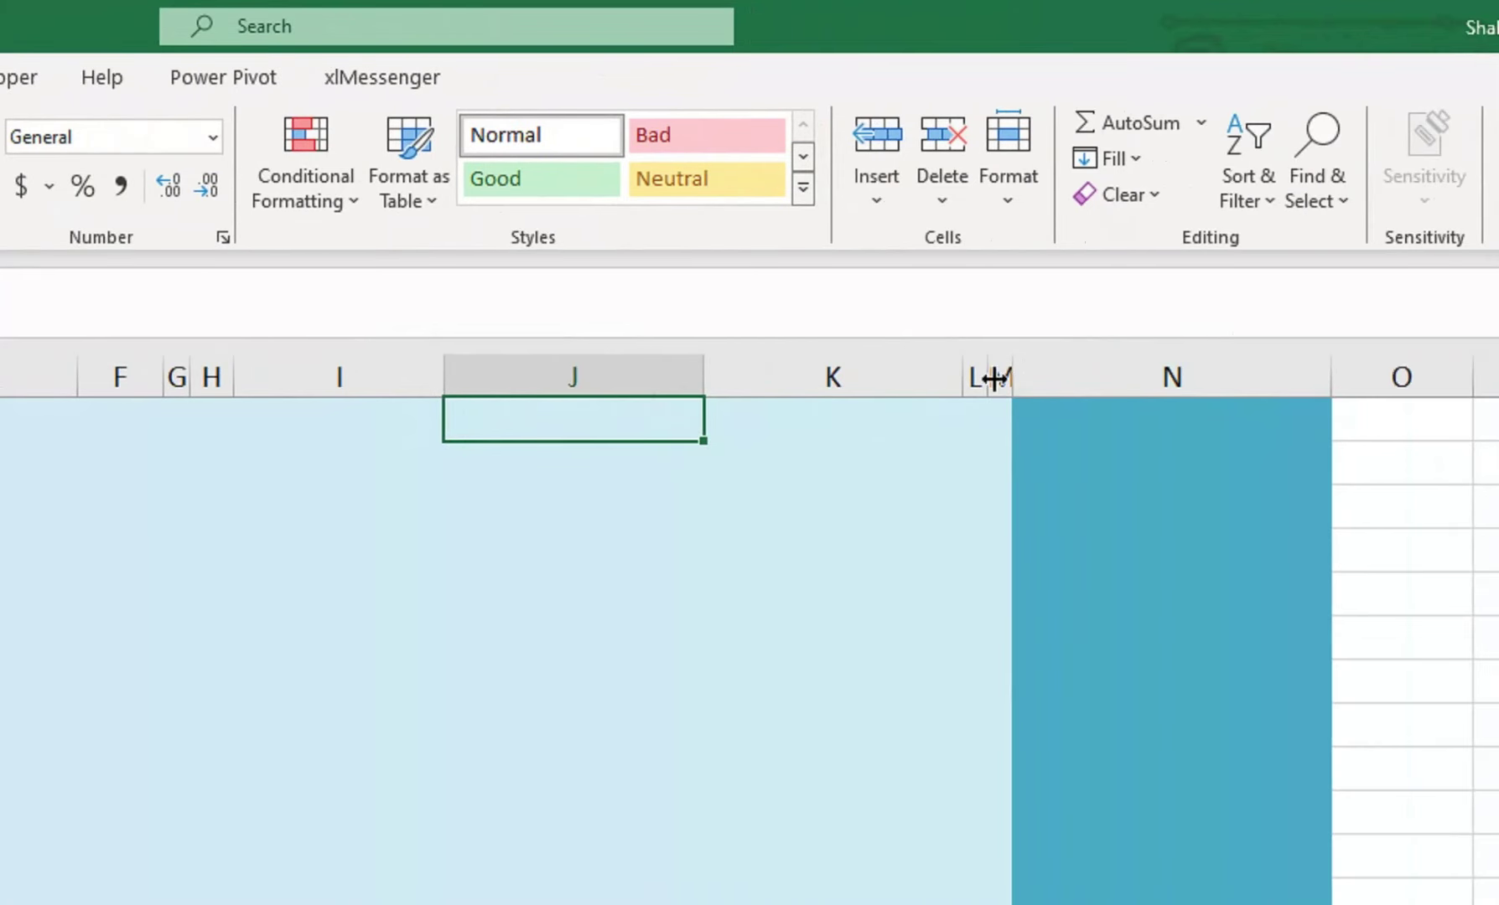
left_click_drag(990, 379, 1060, 381)
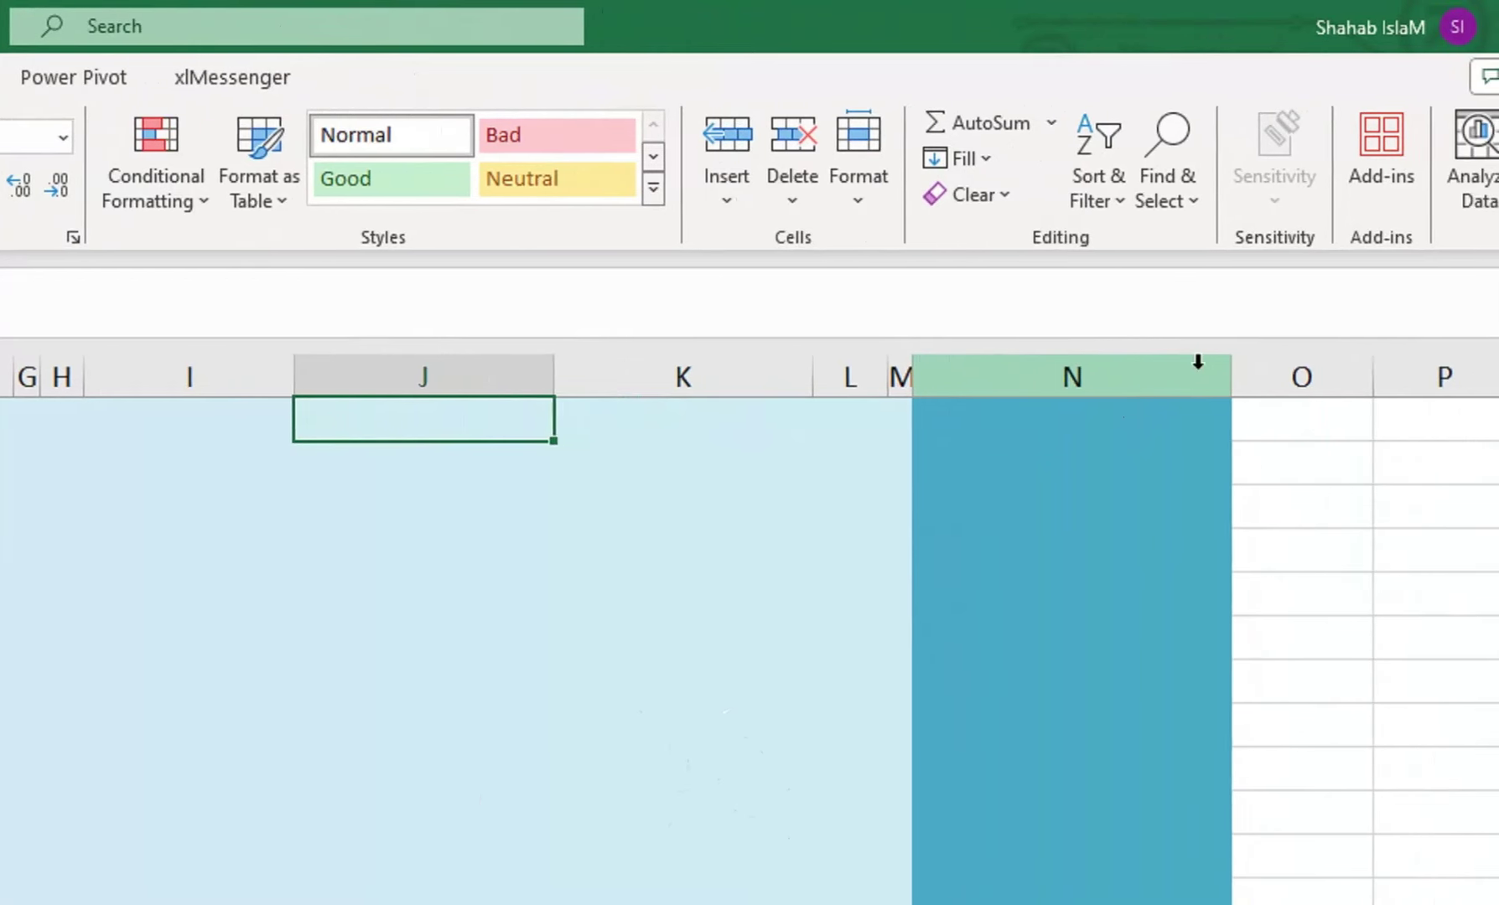
left_click_drag(876, 379, 895, 380)
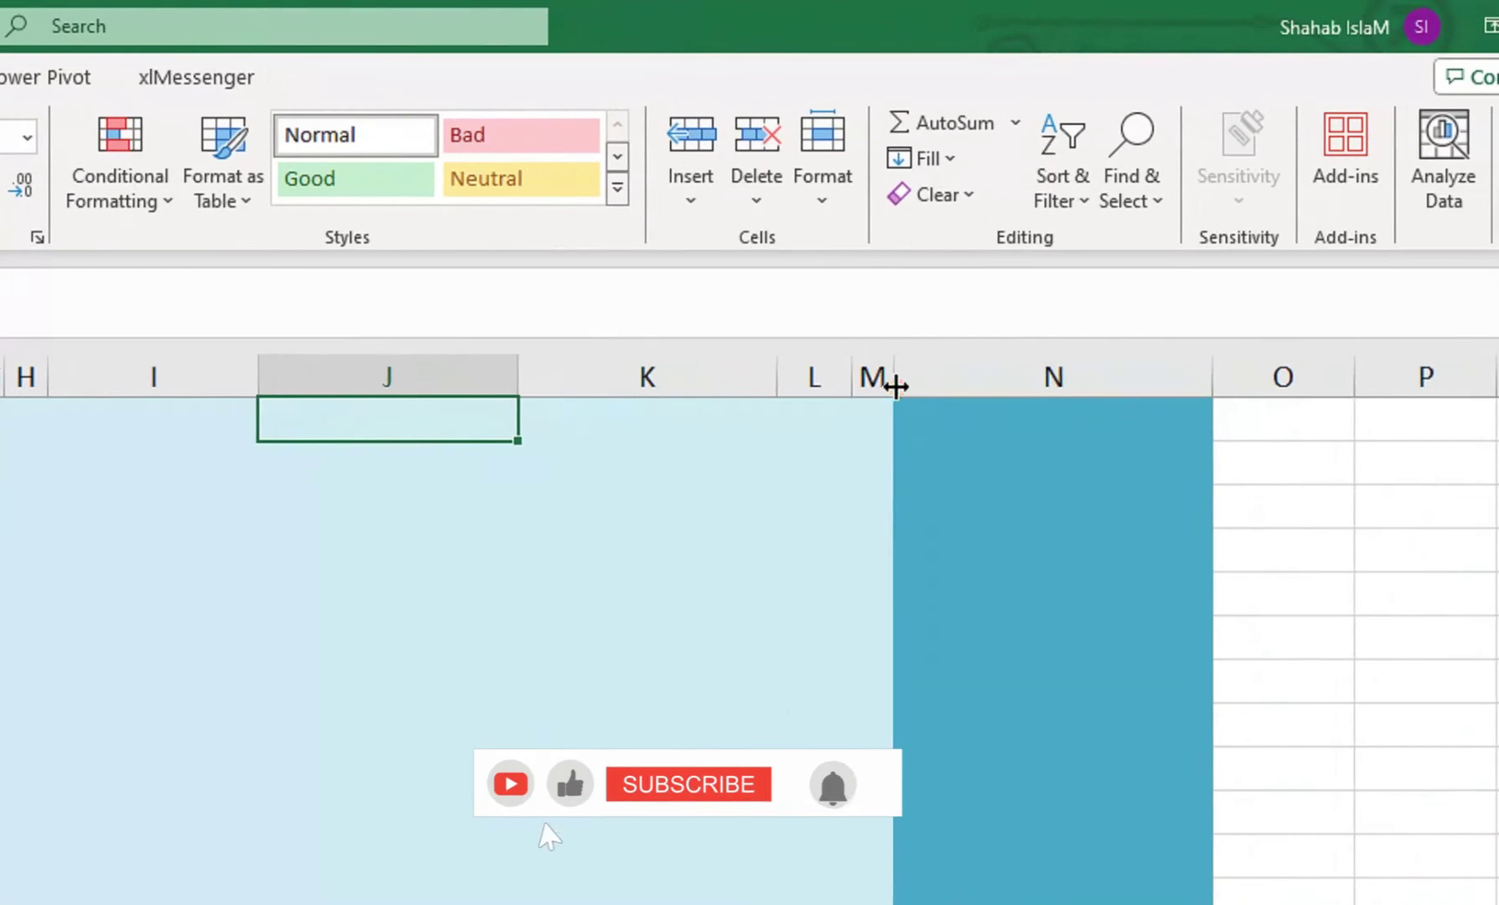
left_click_drag(1149, 375, 870, 441)
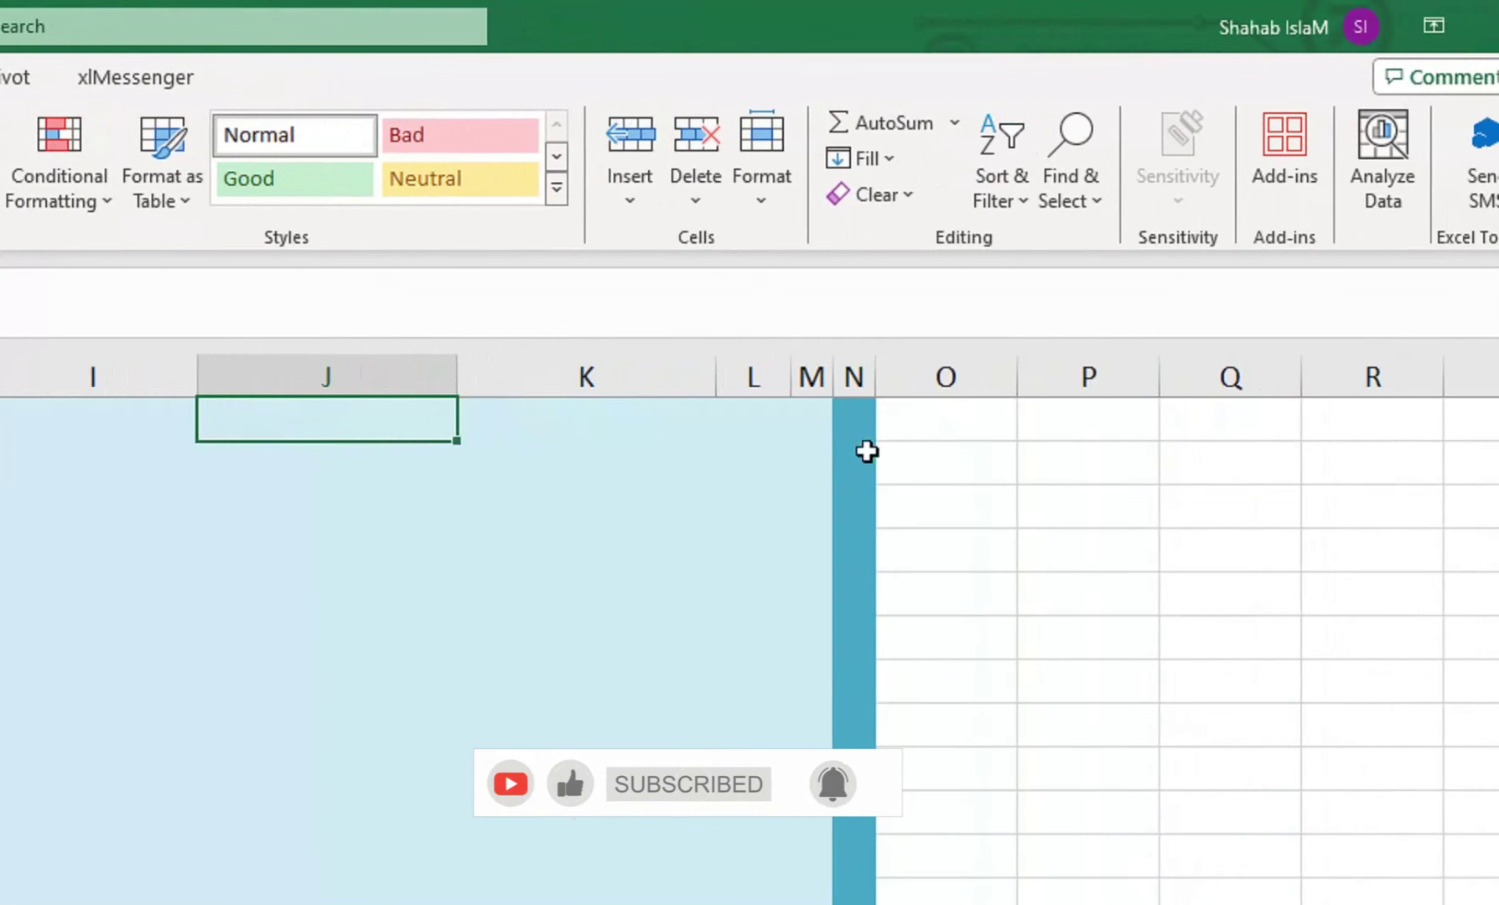
left_click(840, 425)
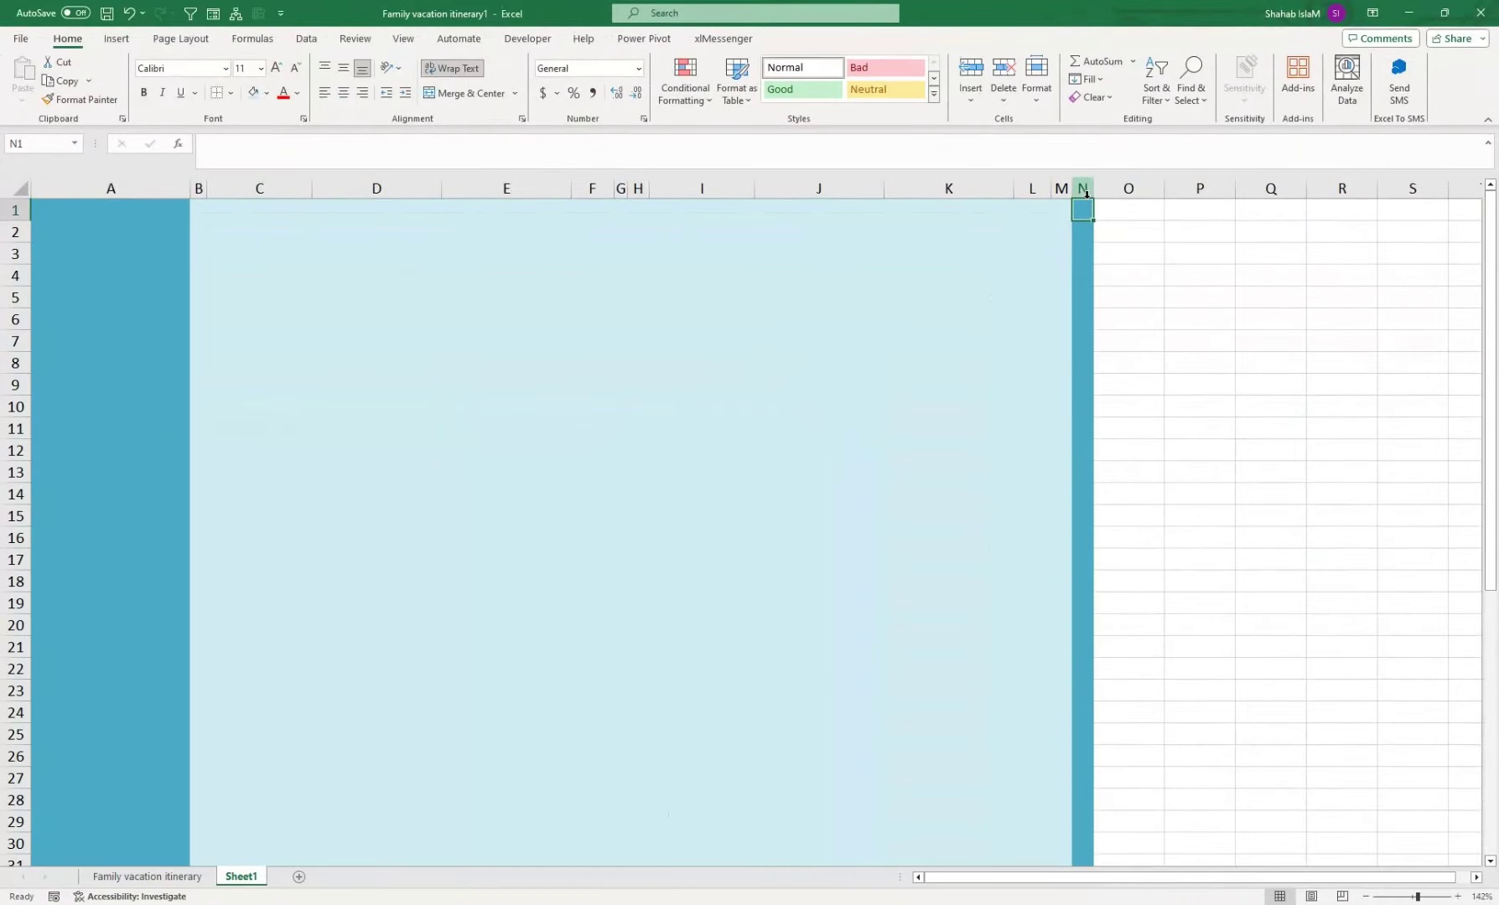
- Copy N1's teal formatting down column O and set columns A and O to 15.14 width
left_click(81, 99)
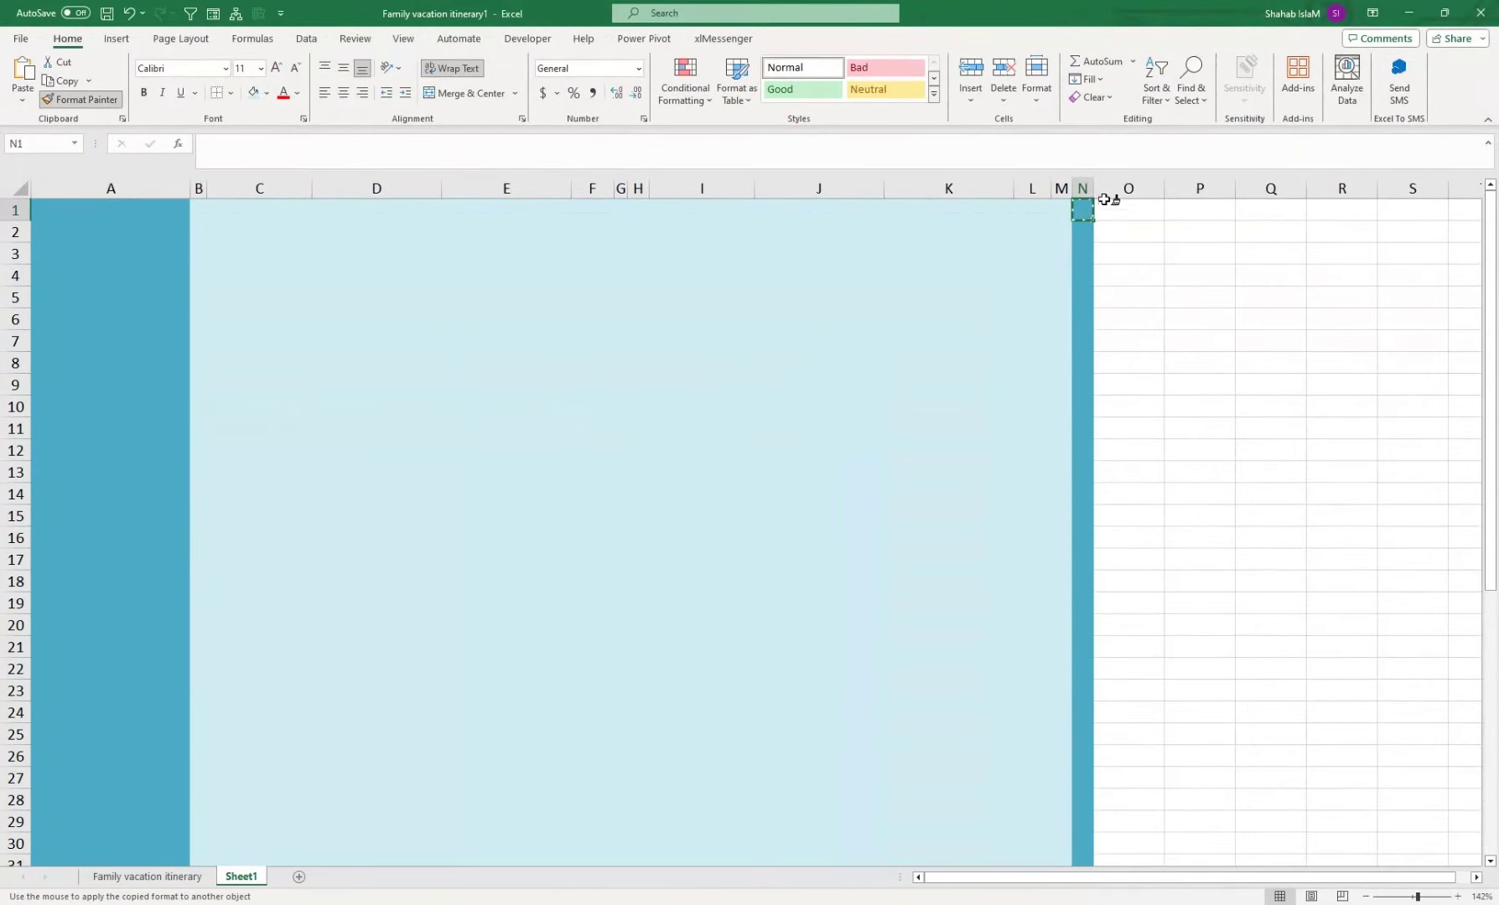
mouse_move(1105, 202)
left_mouse_down()
mouse_move(1127, 845)
mouse_move(1124, 834)
left_mouse_up()
scroll(1094, 846, "up", 6)
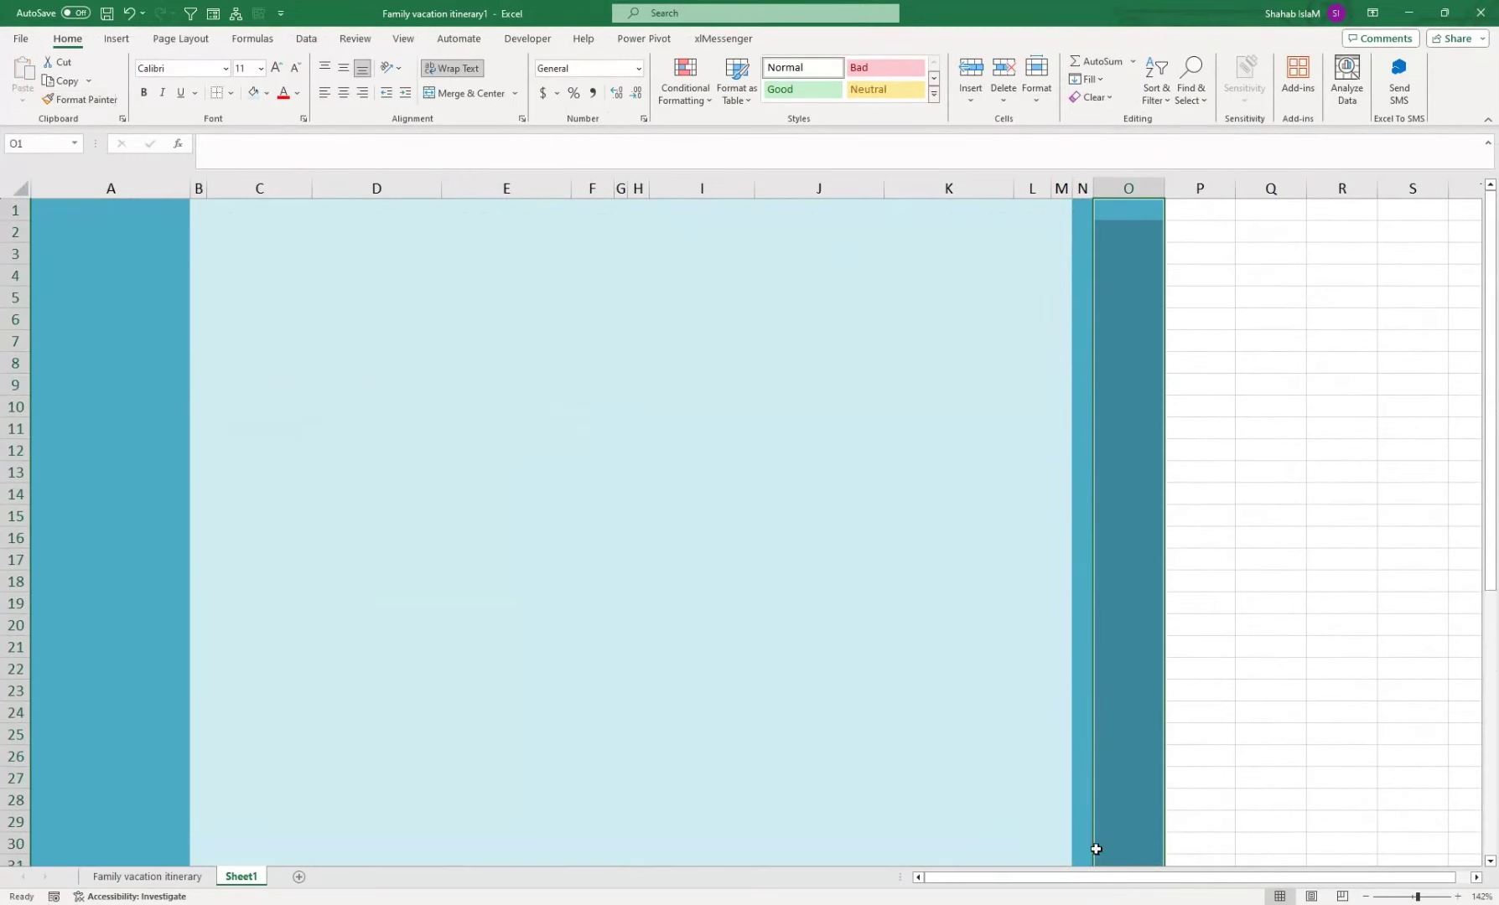
left_click(140, 186)
left_click(1131, 183)
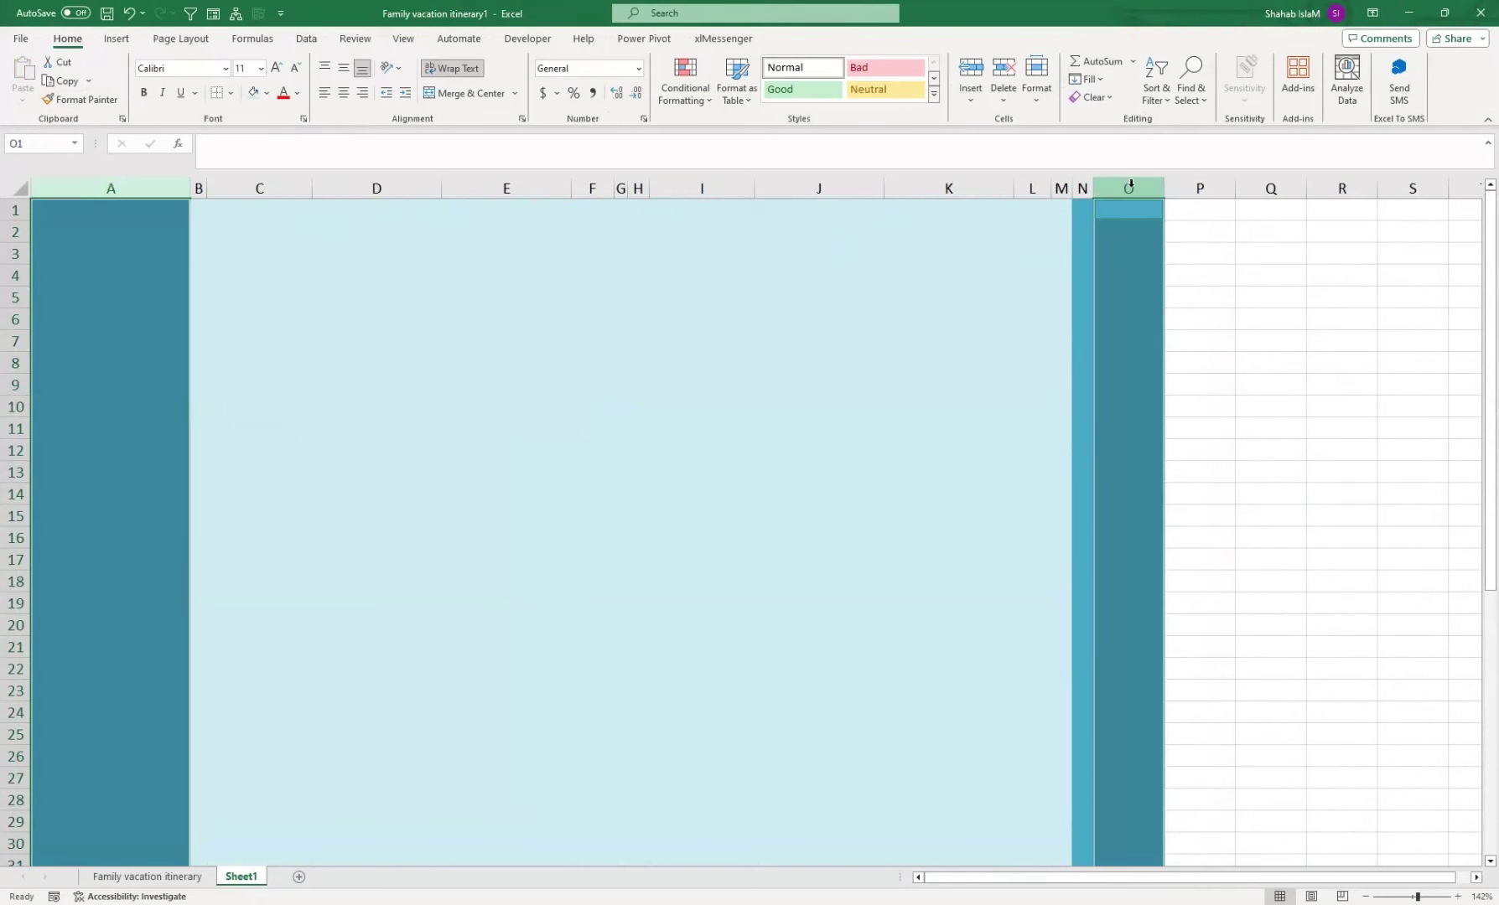
left_click_drag(1163, 185, 1222, 183)
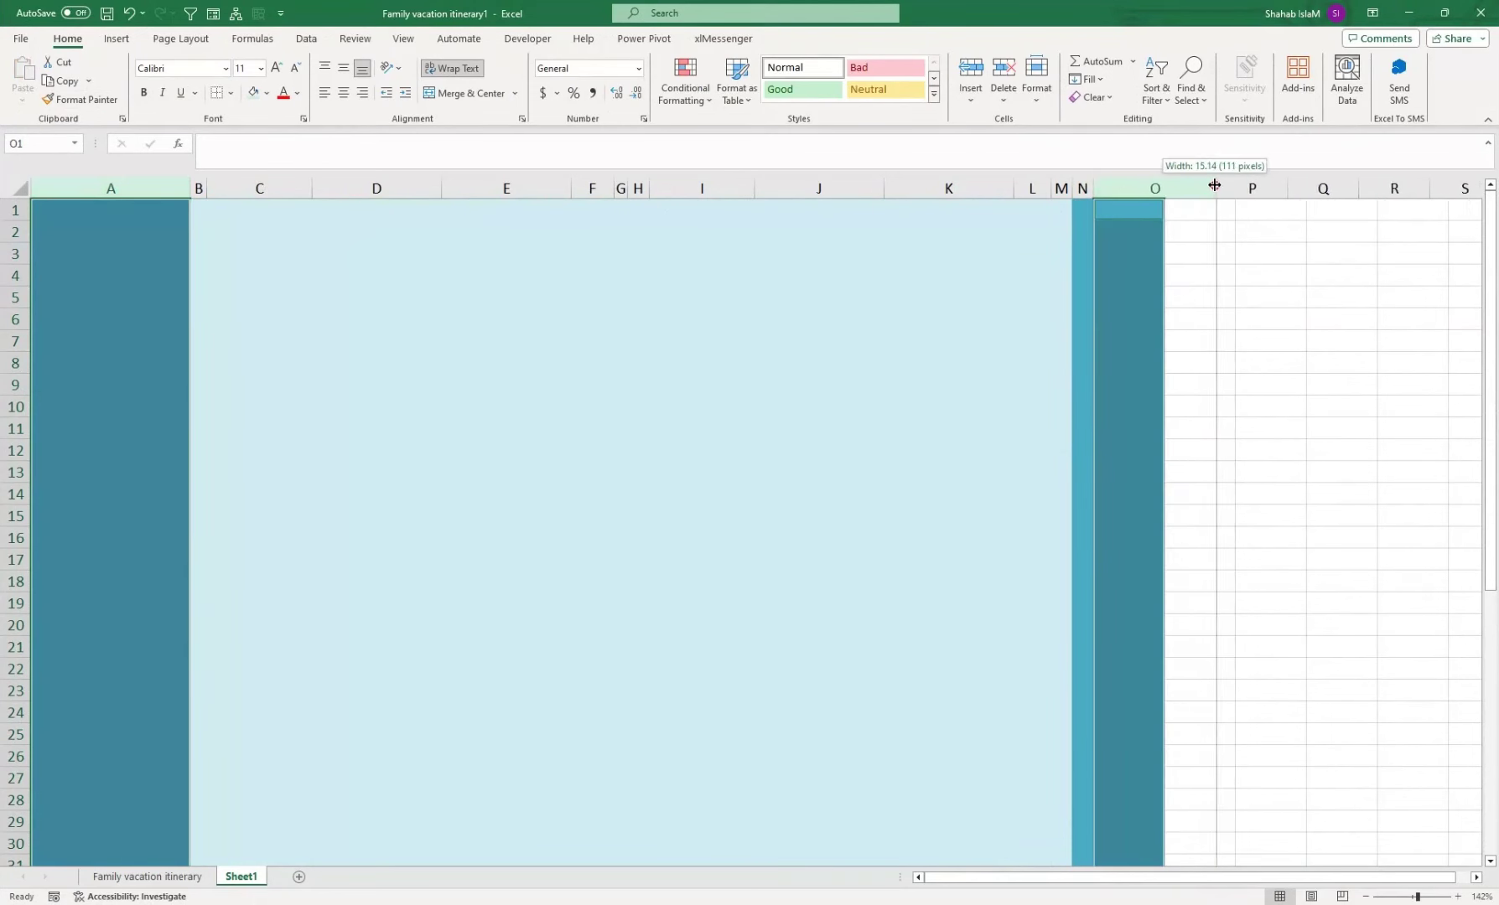
left_click(1140, 251)
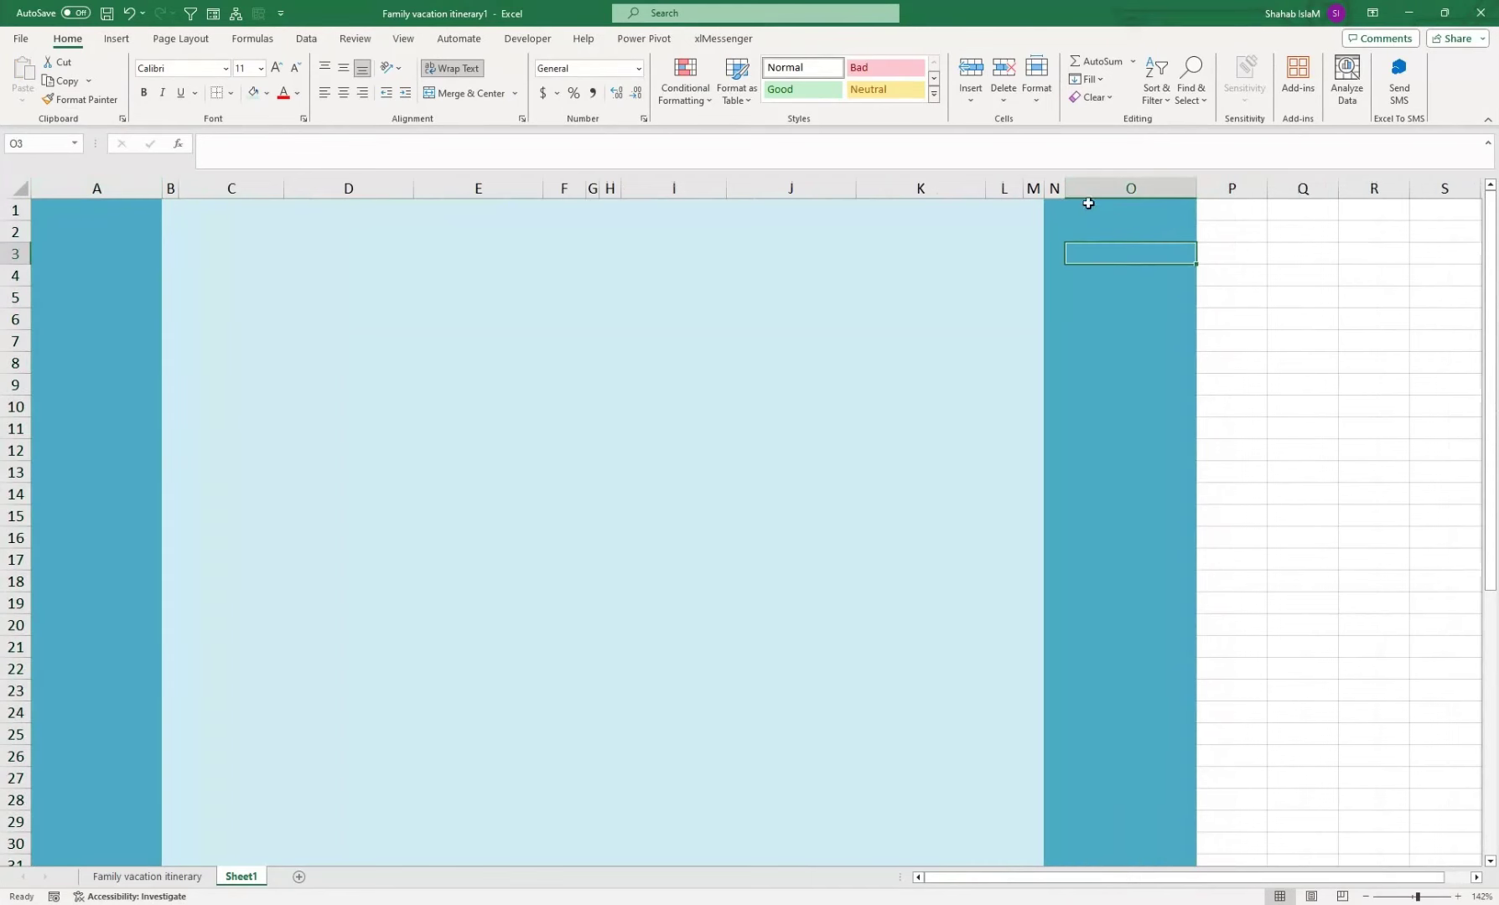
- Fill column N down to row 50 with light blue
mouse_move(1059, 207)
left_mouse_down()
mouse_move(1054, 824)
mouse_move(1053, 803)
left_mouse_up()
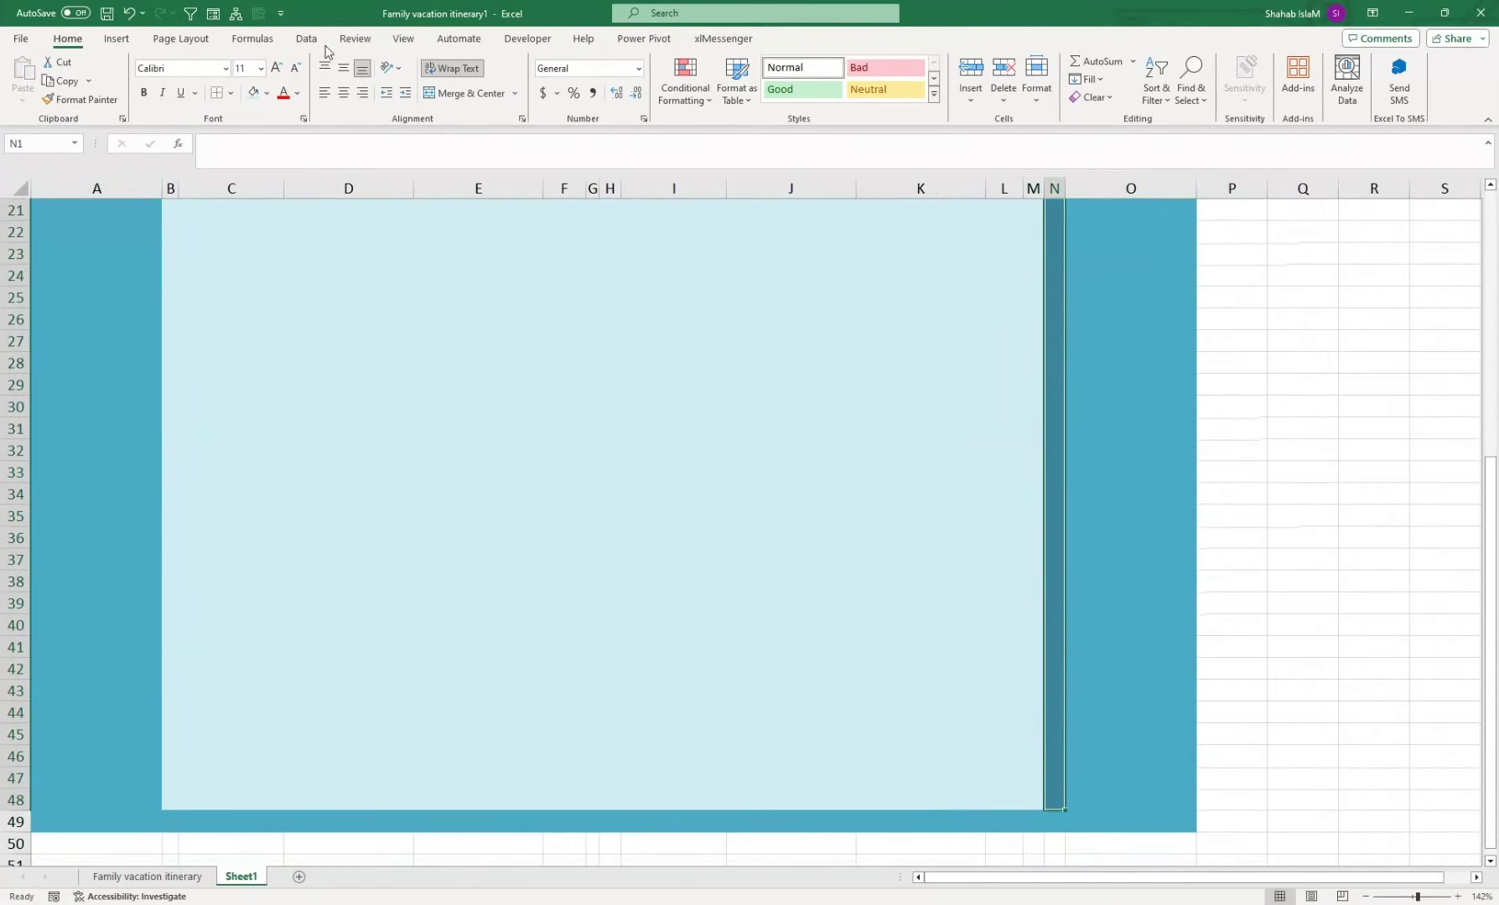
left_click(255, 99)
scroll(786, 555, "up", 7)
mouse_move(786, 557)
left_mouse_down()
mouse_move(352, 205)
mouse_move(207, 38)
left_mouse_up()
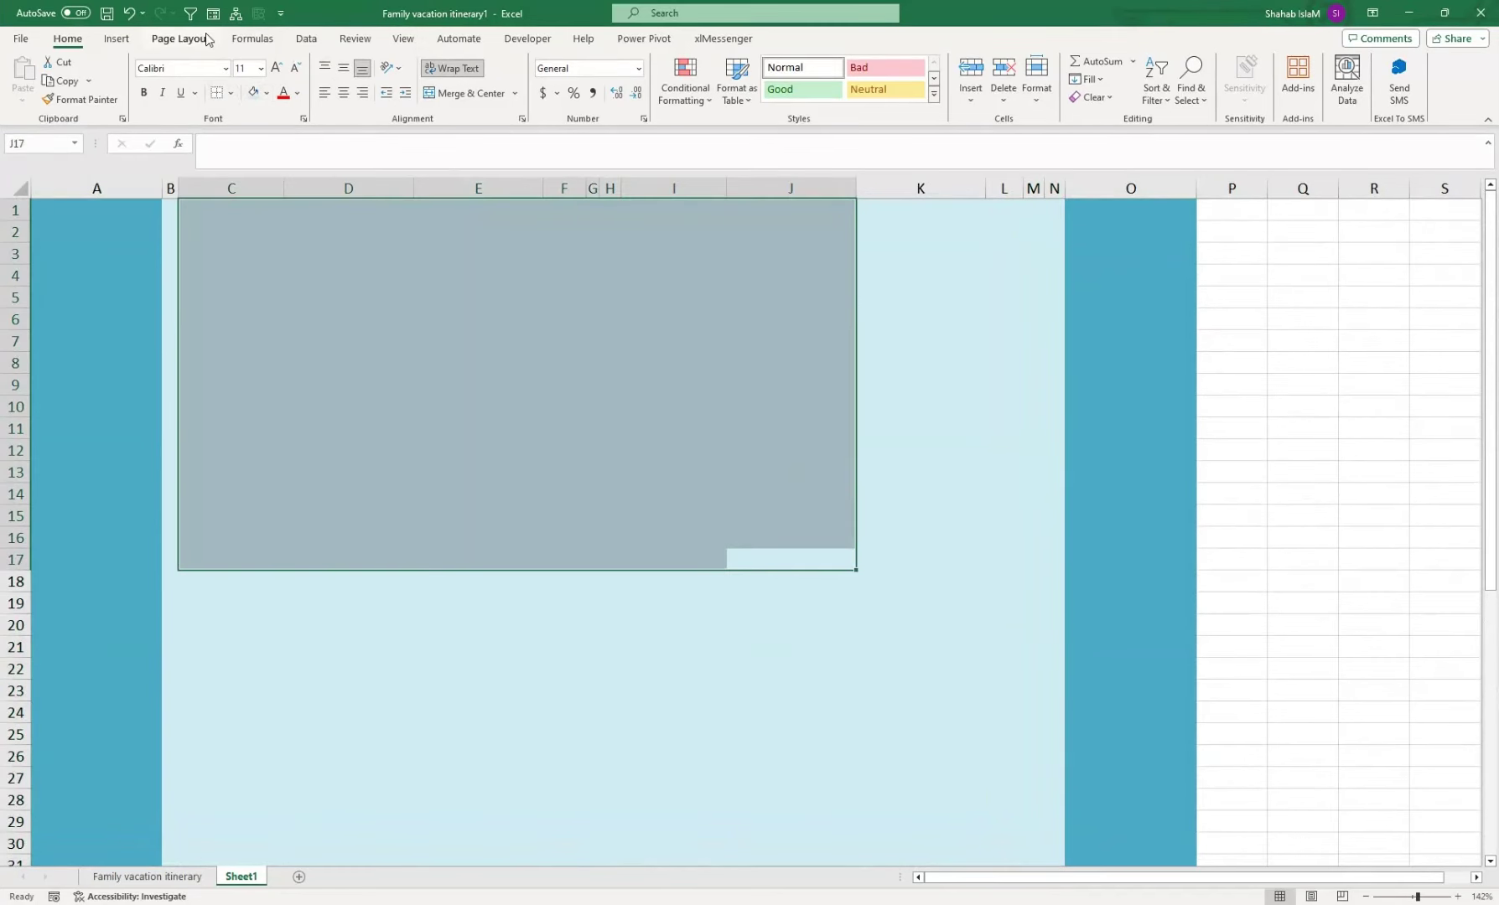
- Merge and center C2:L2 and enter the title 'Family Vacation Itinerary'
left_click(232, 859)
left_click_drag(24, 241, 26, 262)
left_click(234, 227)
left_click_drag(235, 228, 1002, 256)
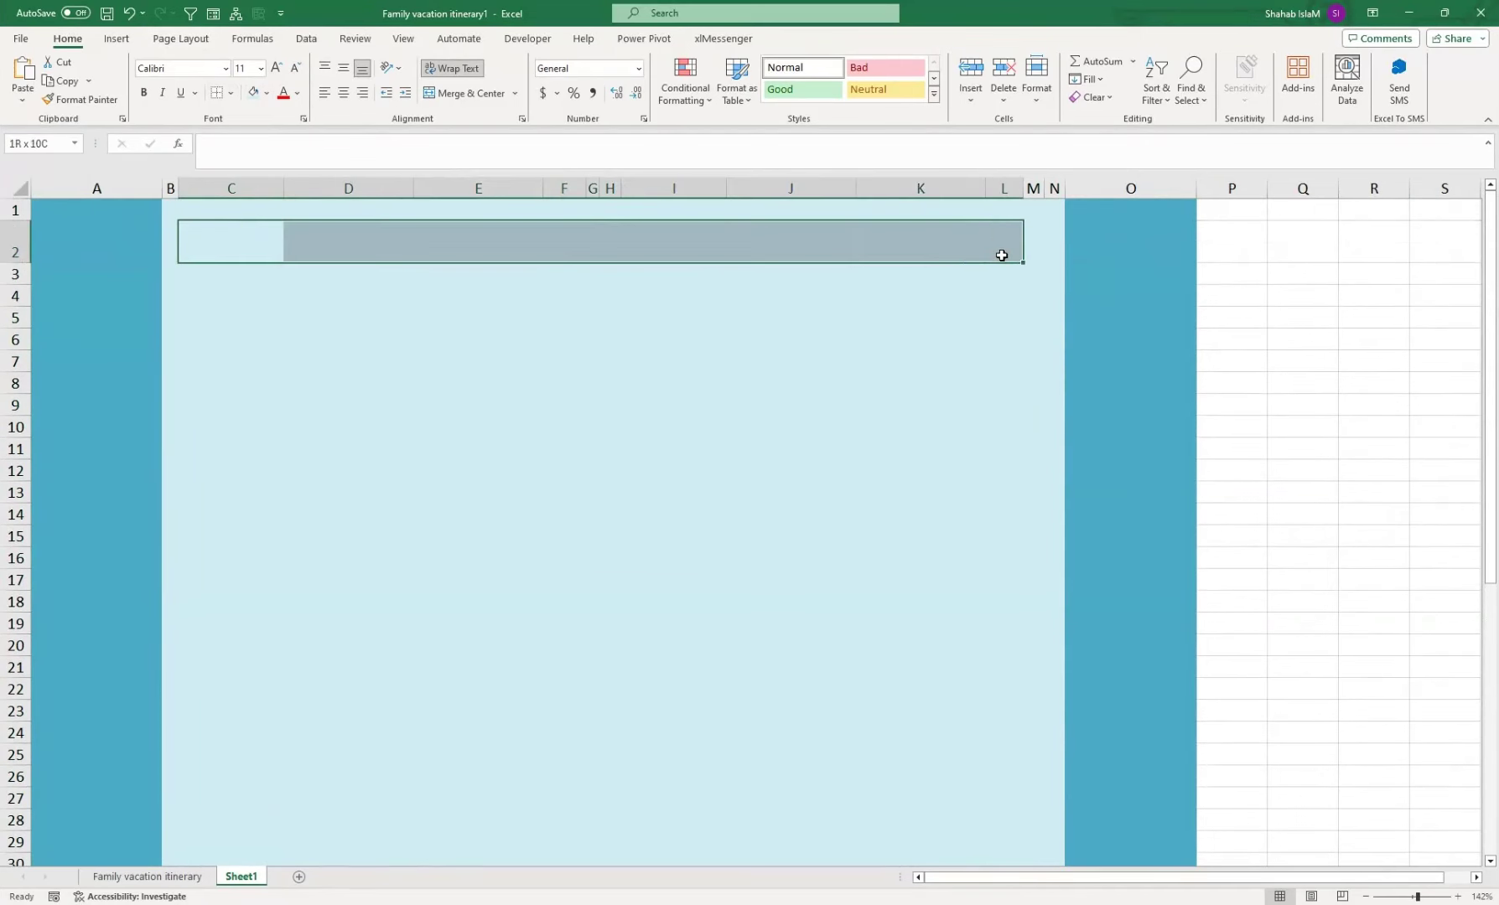
left_click(463, 93)
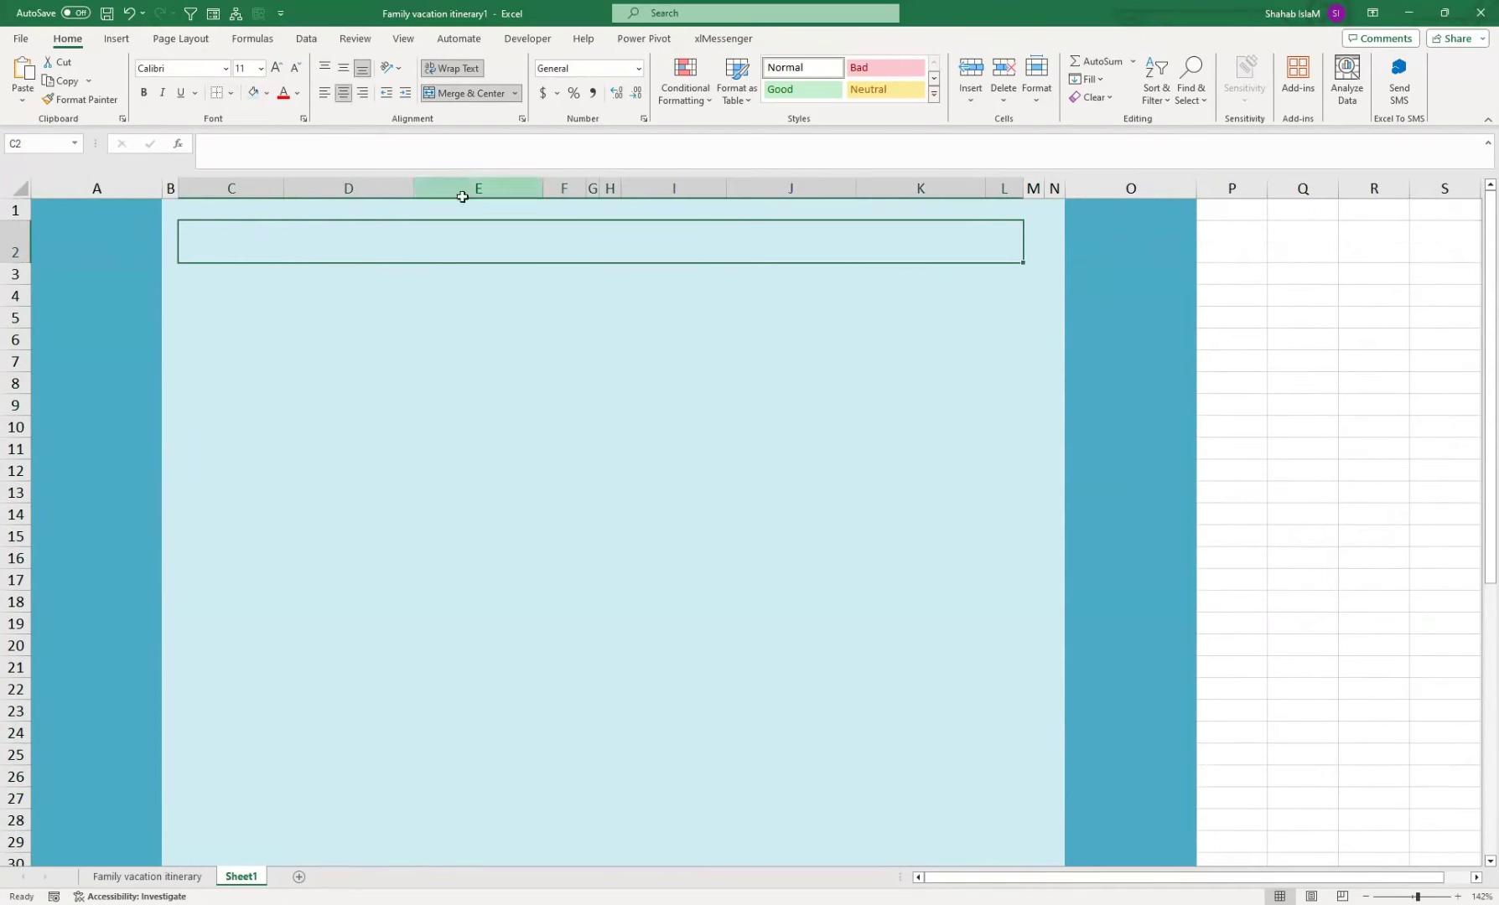
double_click(357, 247)
type("Family Vacation Itinerary")
left_click(465, 314)
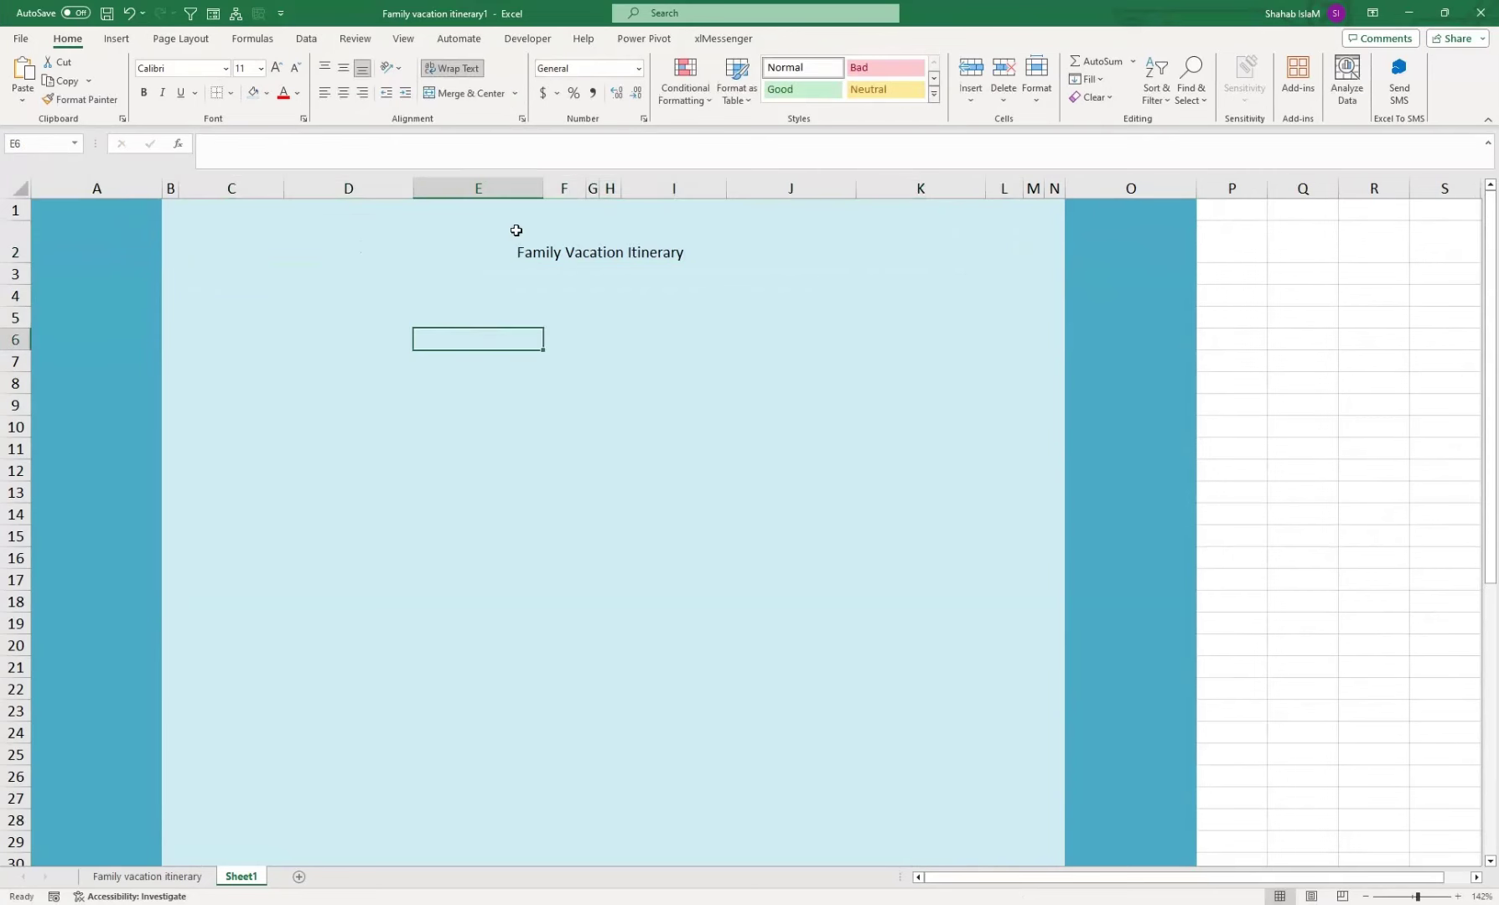
- Middle-align the title, raise its font to 22 point, and make row 2 taller
left_click(517, 232)
left_click(343, 68)
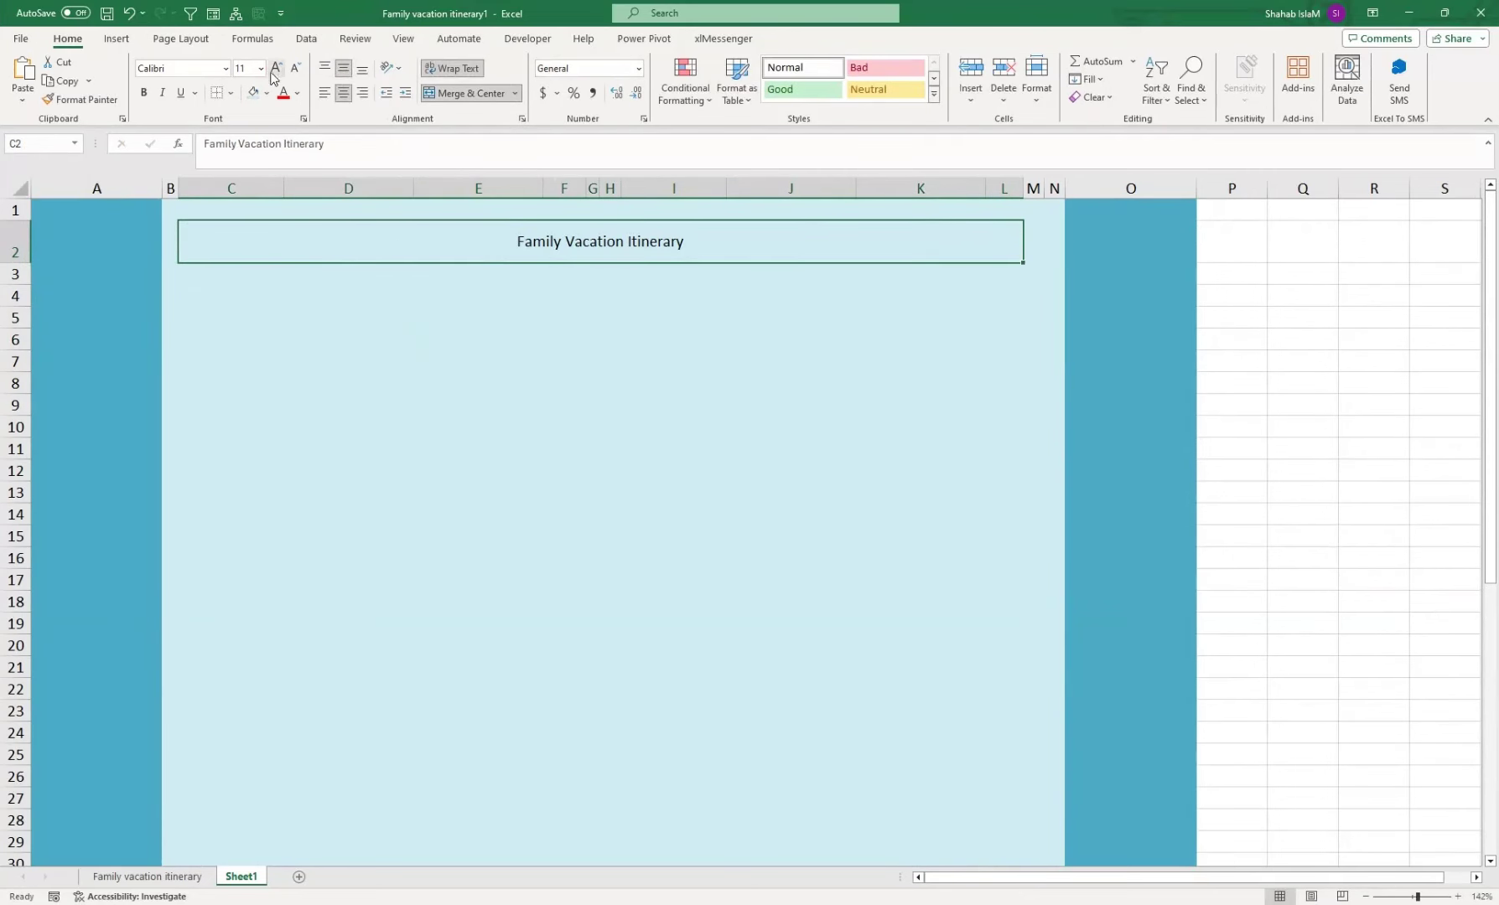
left_click(274, 70)
left_click(274, 70)
left_click(274, 71)
left_click(274, 71)
left_click(274, 71)
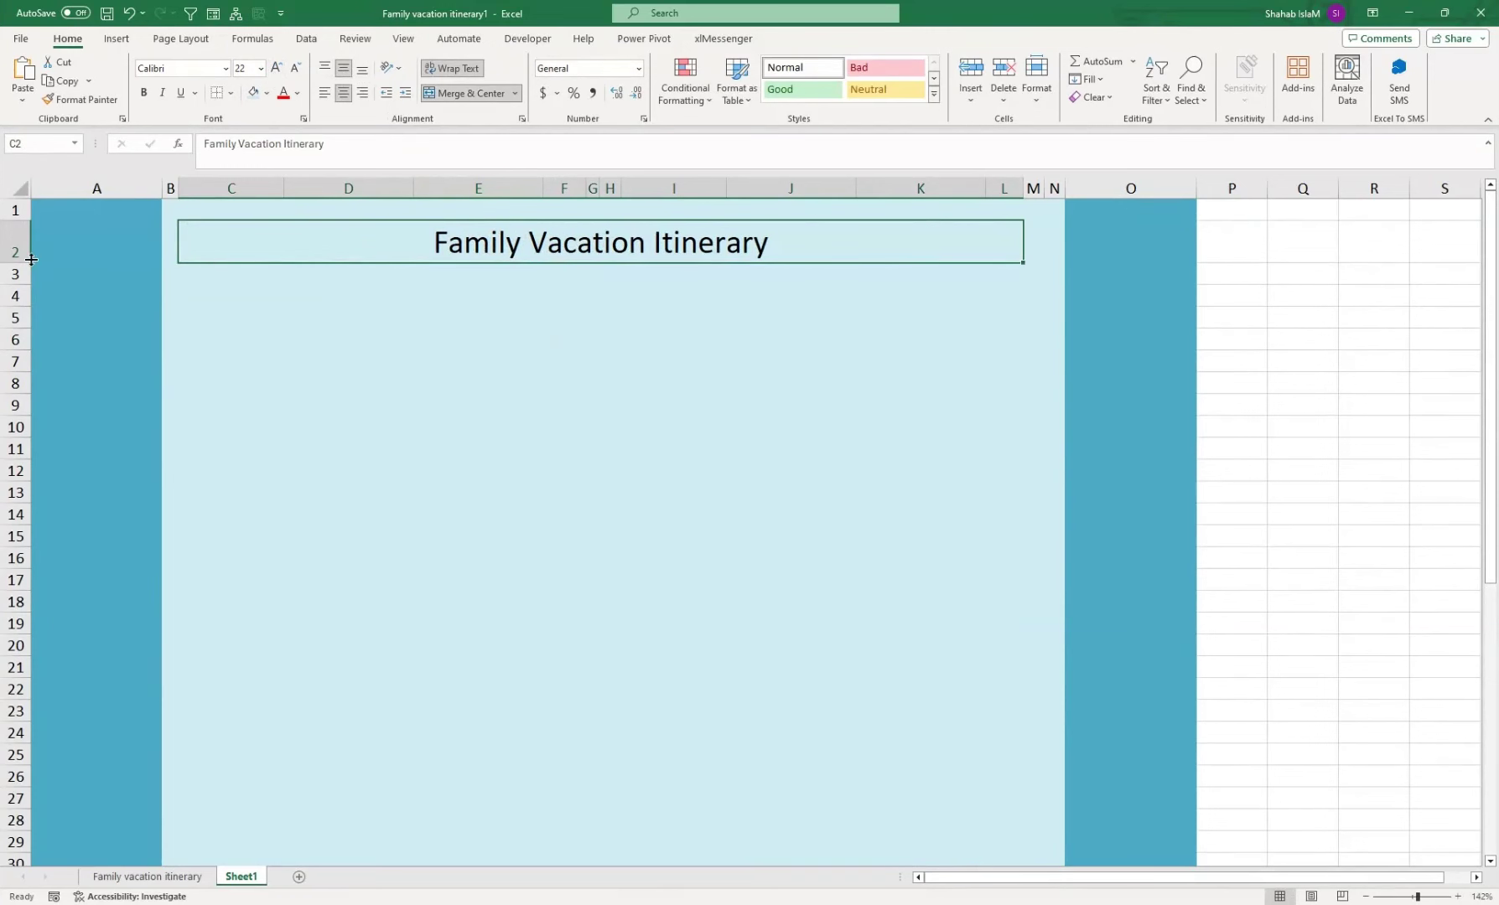
left_click_drag(31, 263, 31, 278)
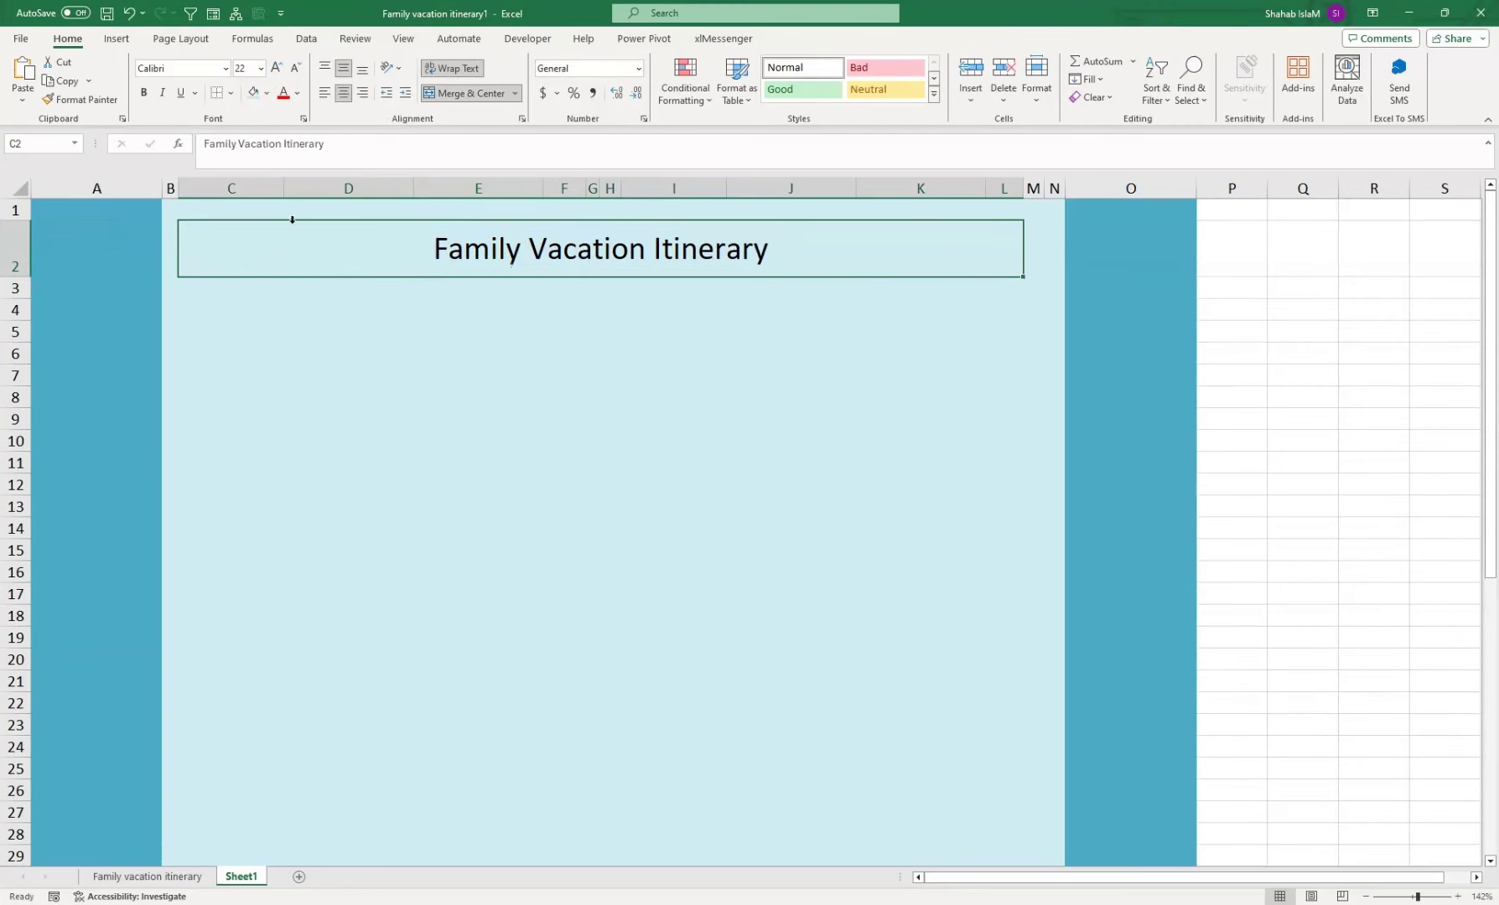
left_click(238, 303)
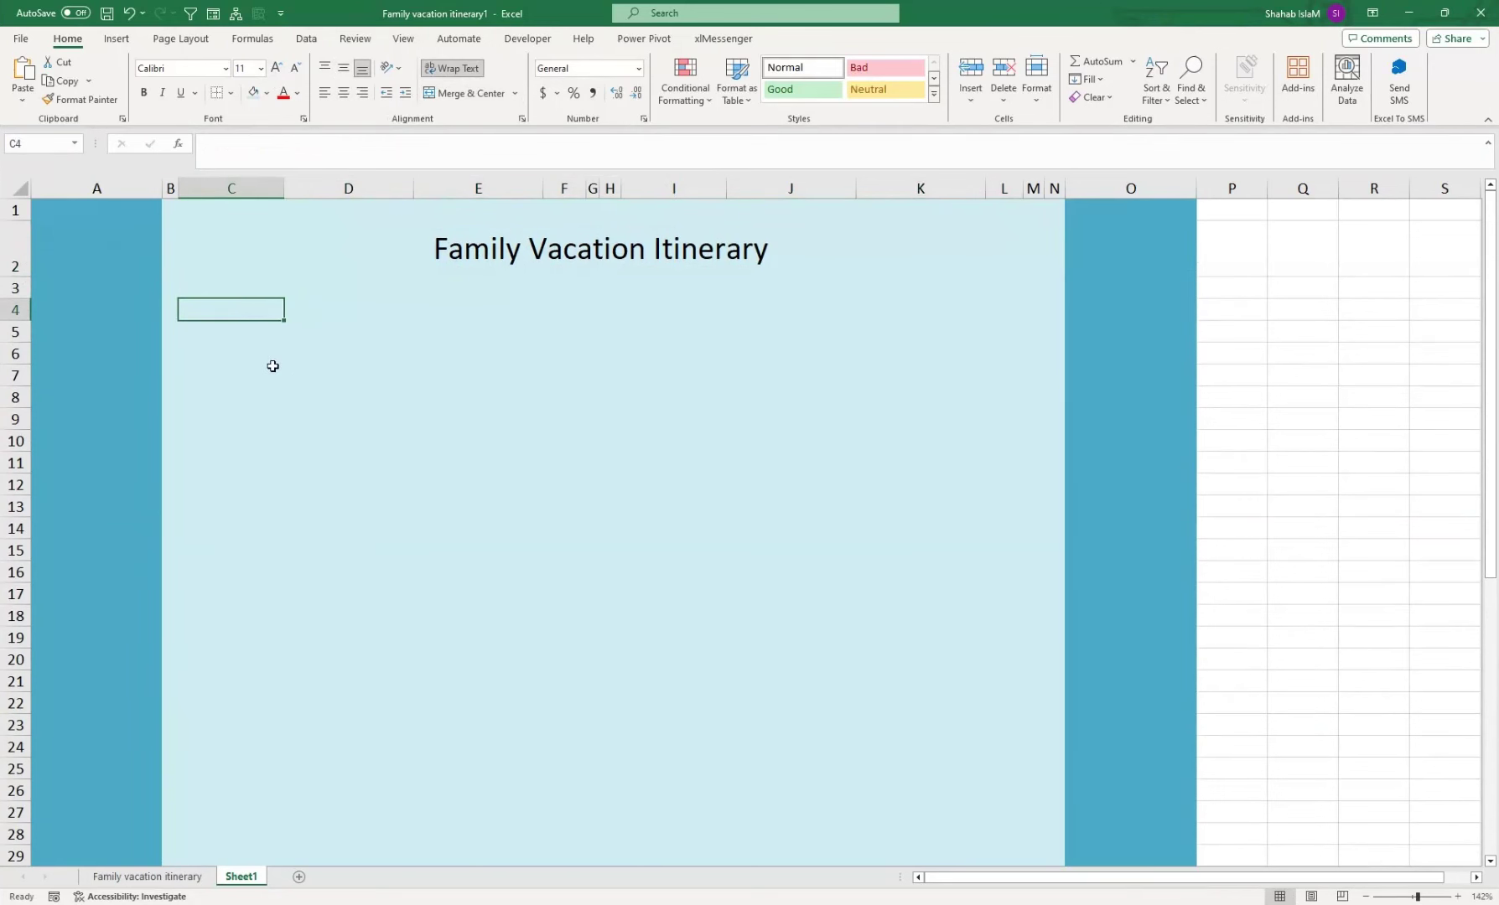
- Paste the instruction text into C4, make row 4 taller, and turn off Wrap Text
key("ctrl+v")
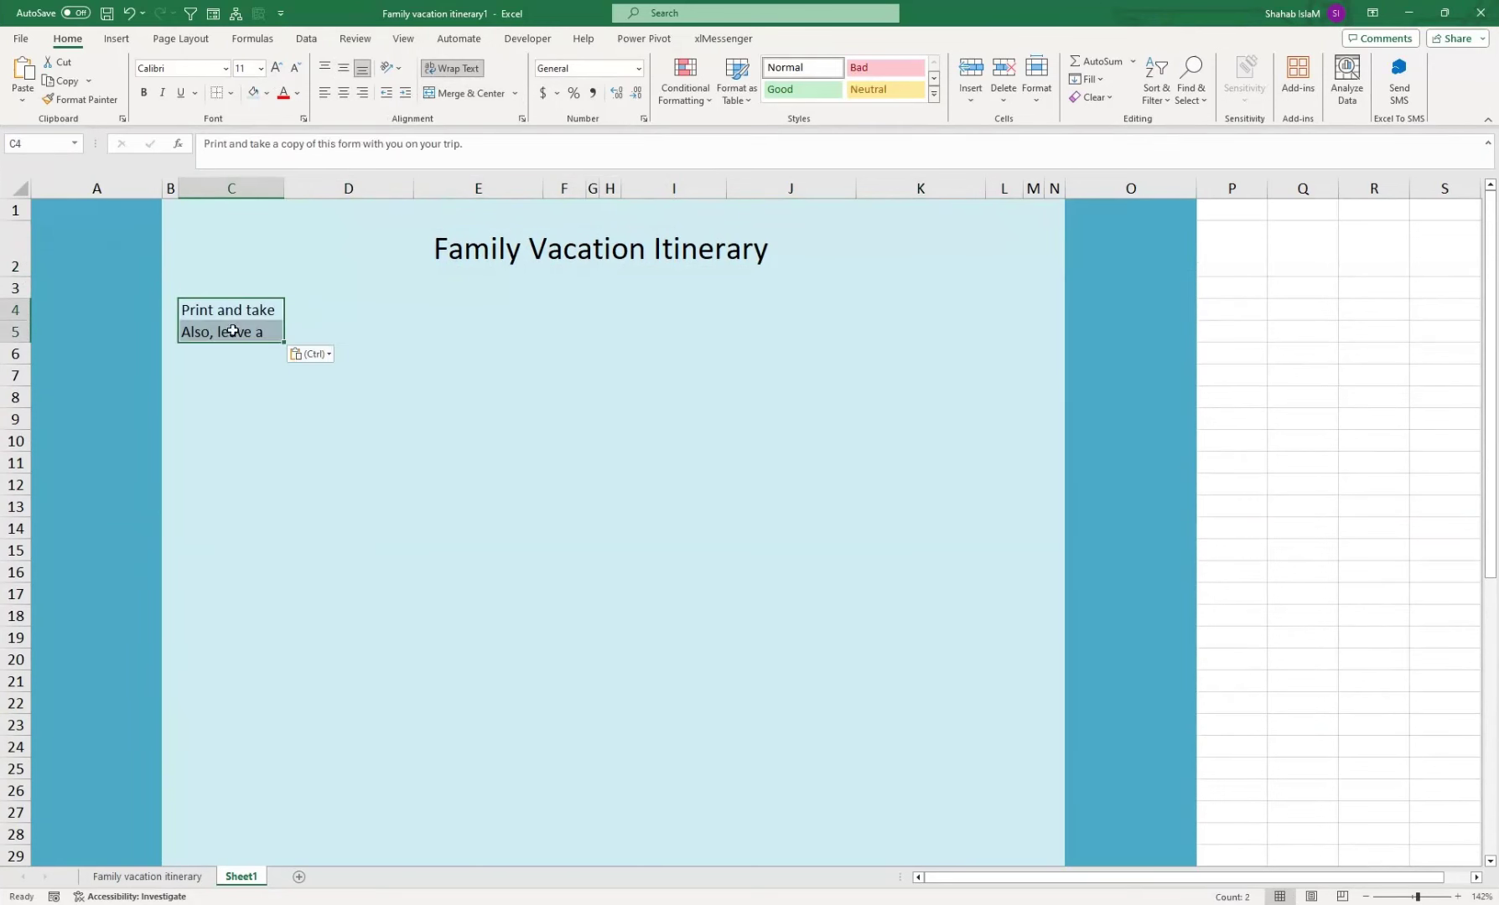
left_click_drag(200, 308, 1031, 343)
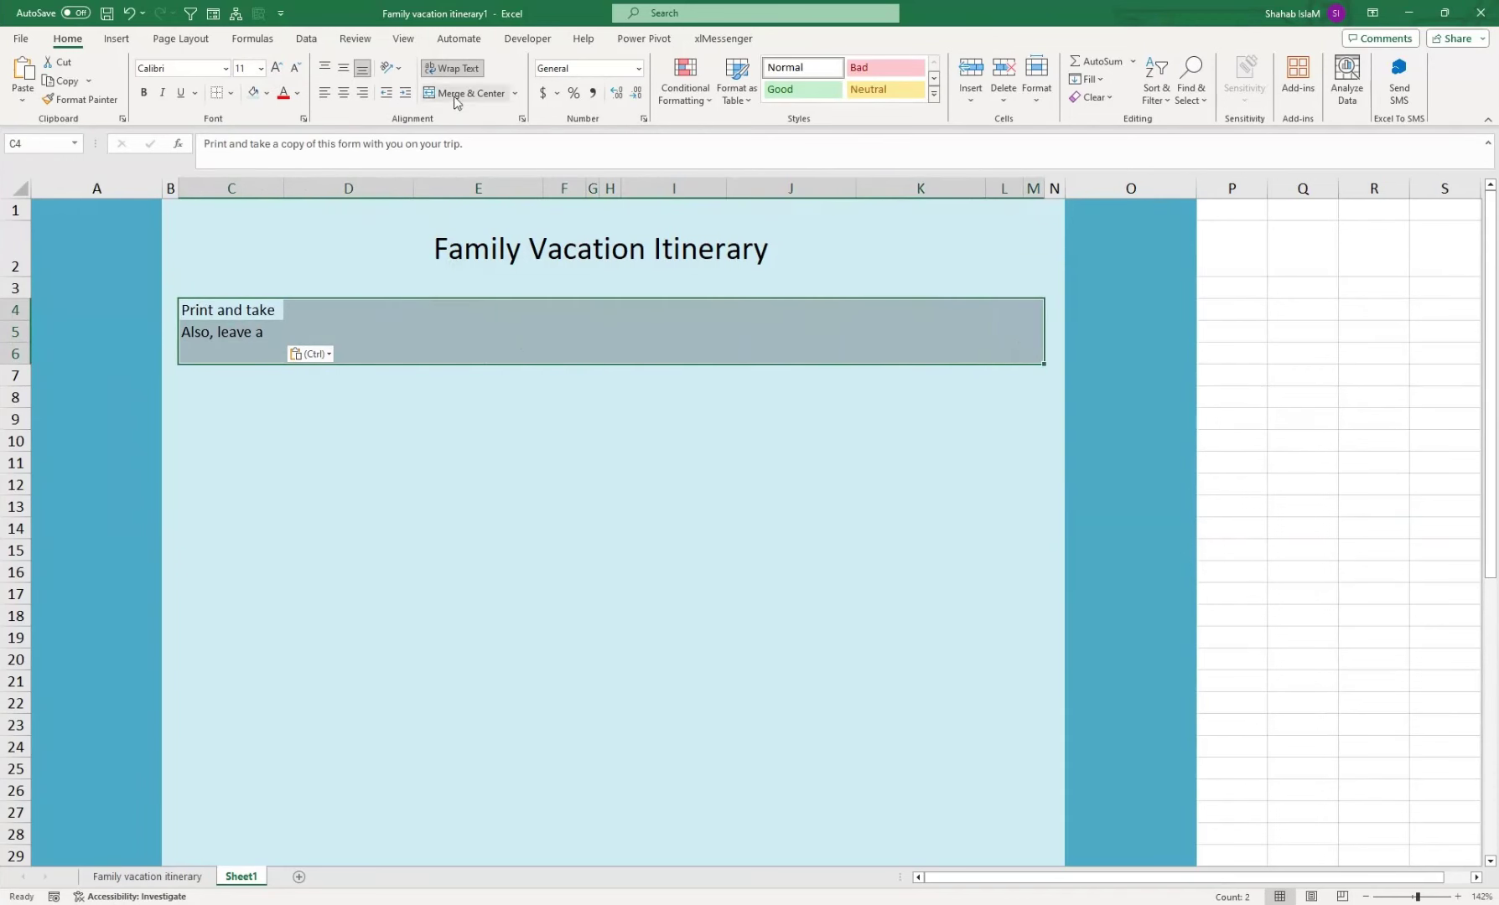
left_click(223, 315)
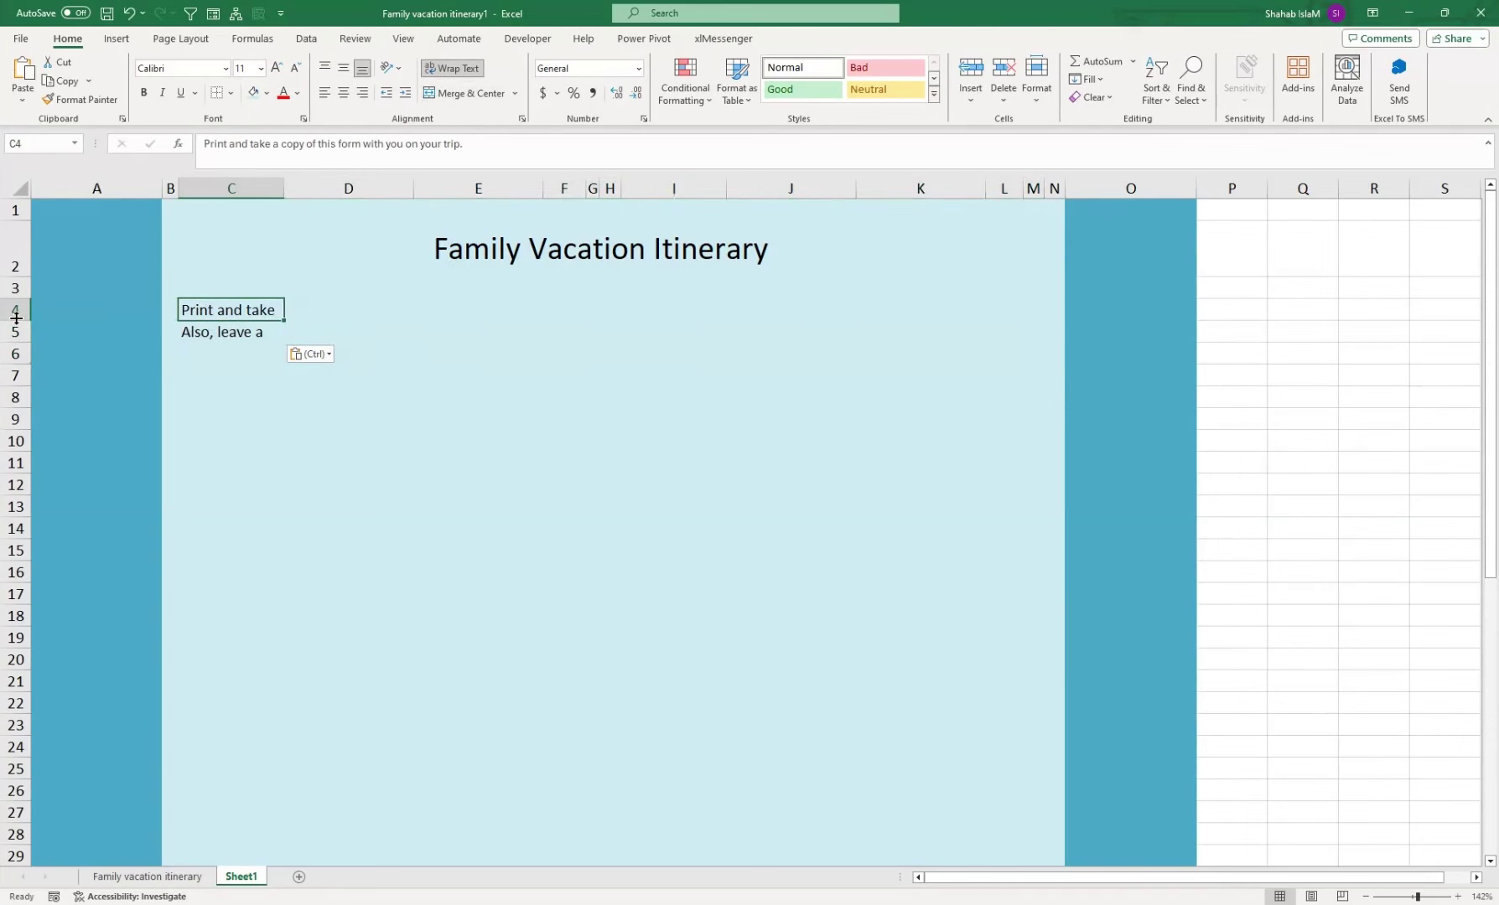
left_click_drag(15, 320, 48, 343)
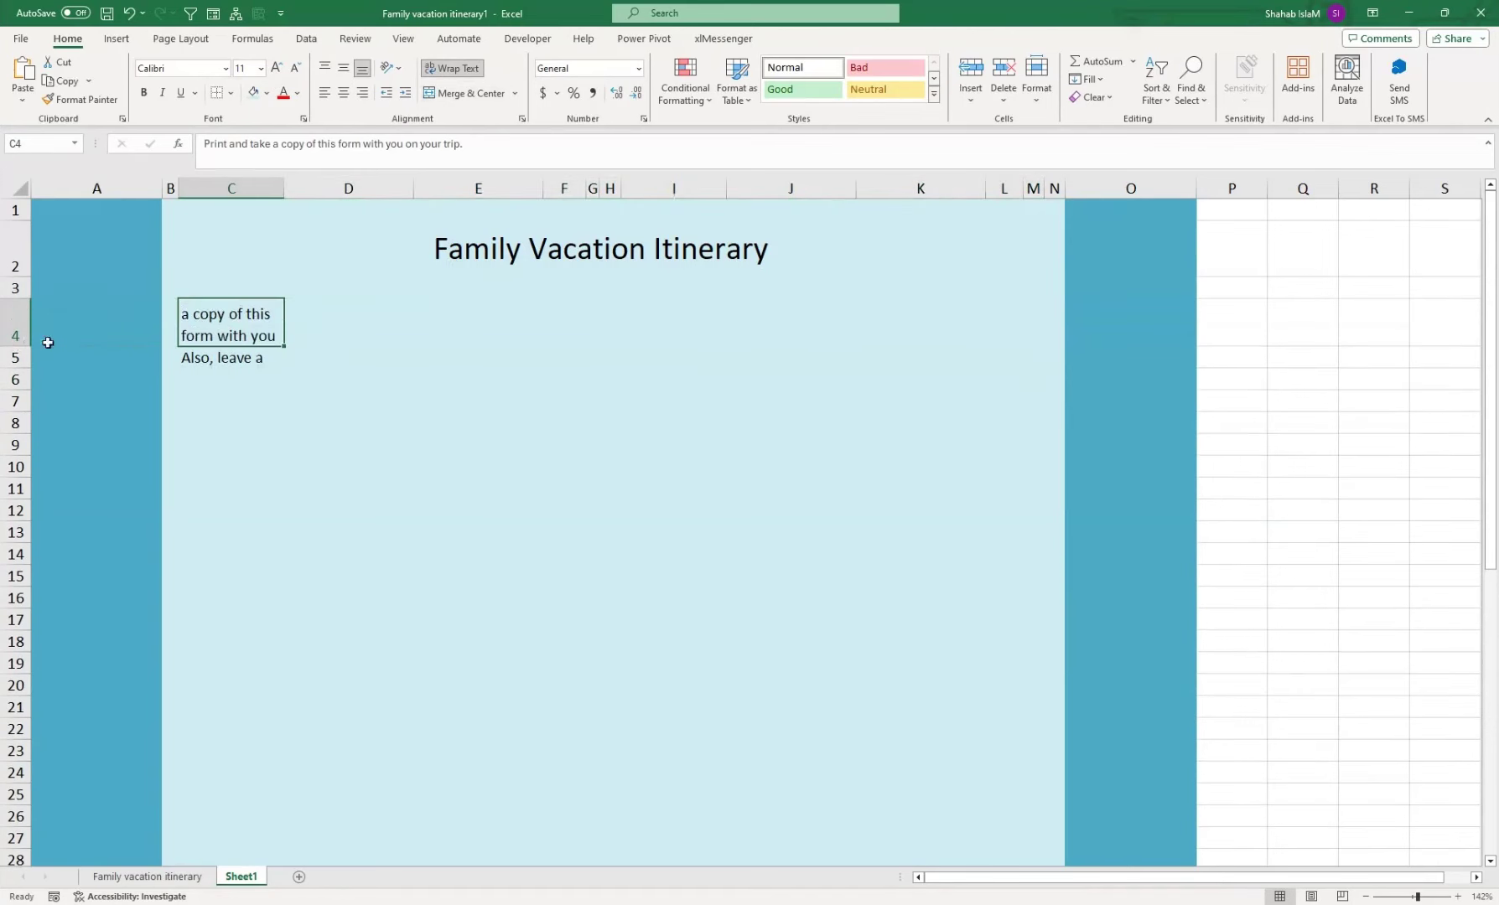
left_click_drag(257, 336, 478, 359)
left_click(252, 360)
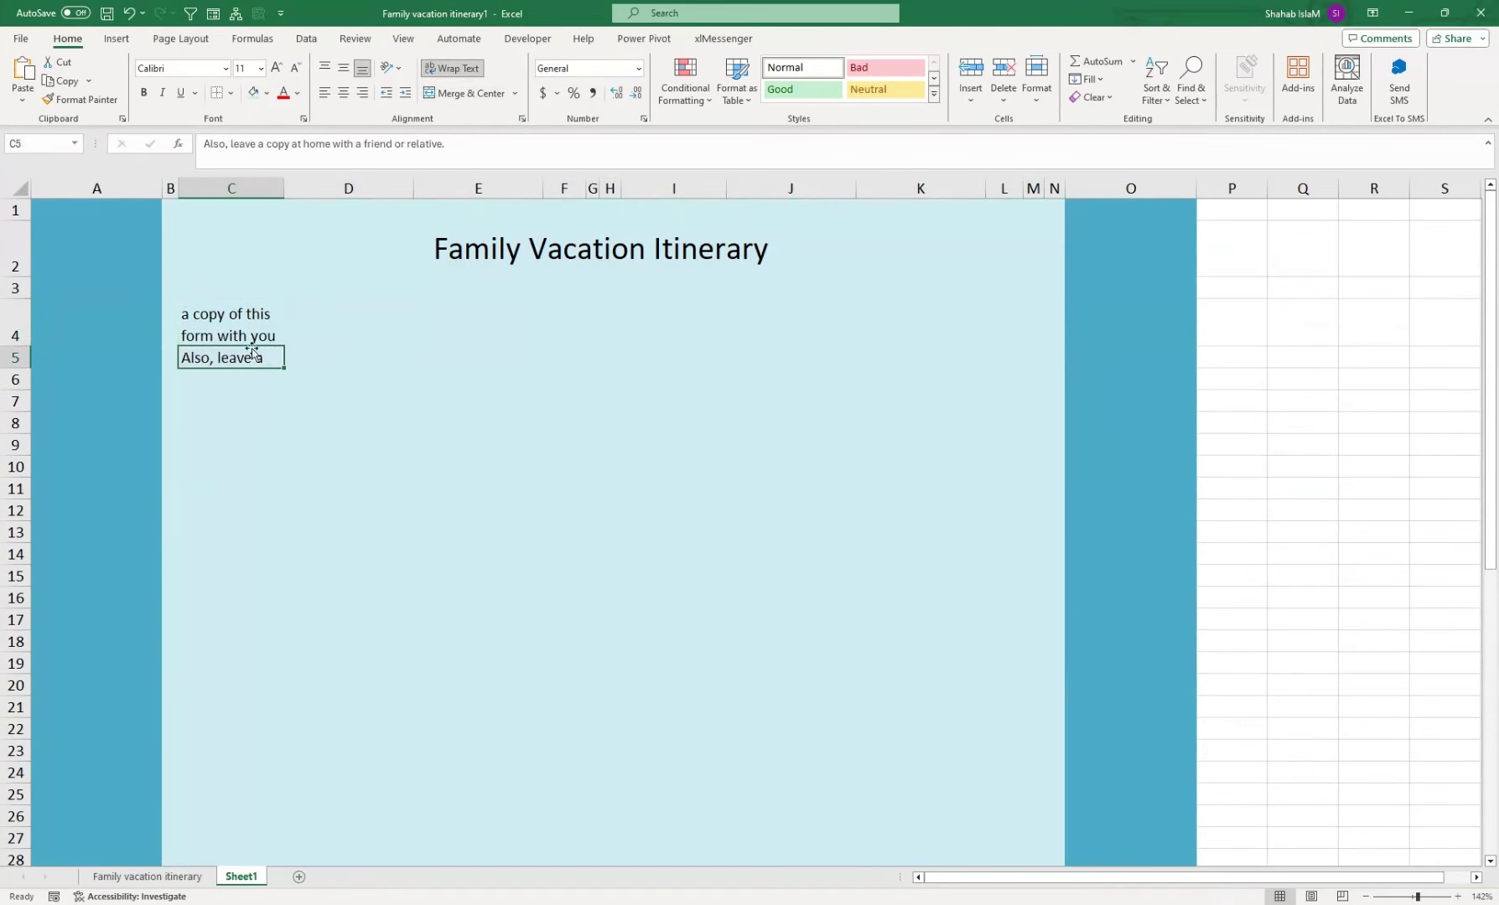
left_click(254, 329)
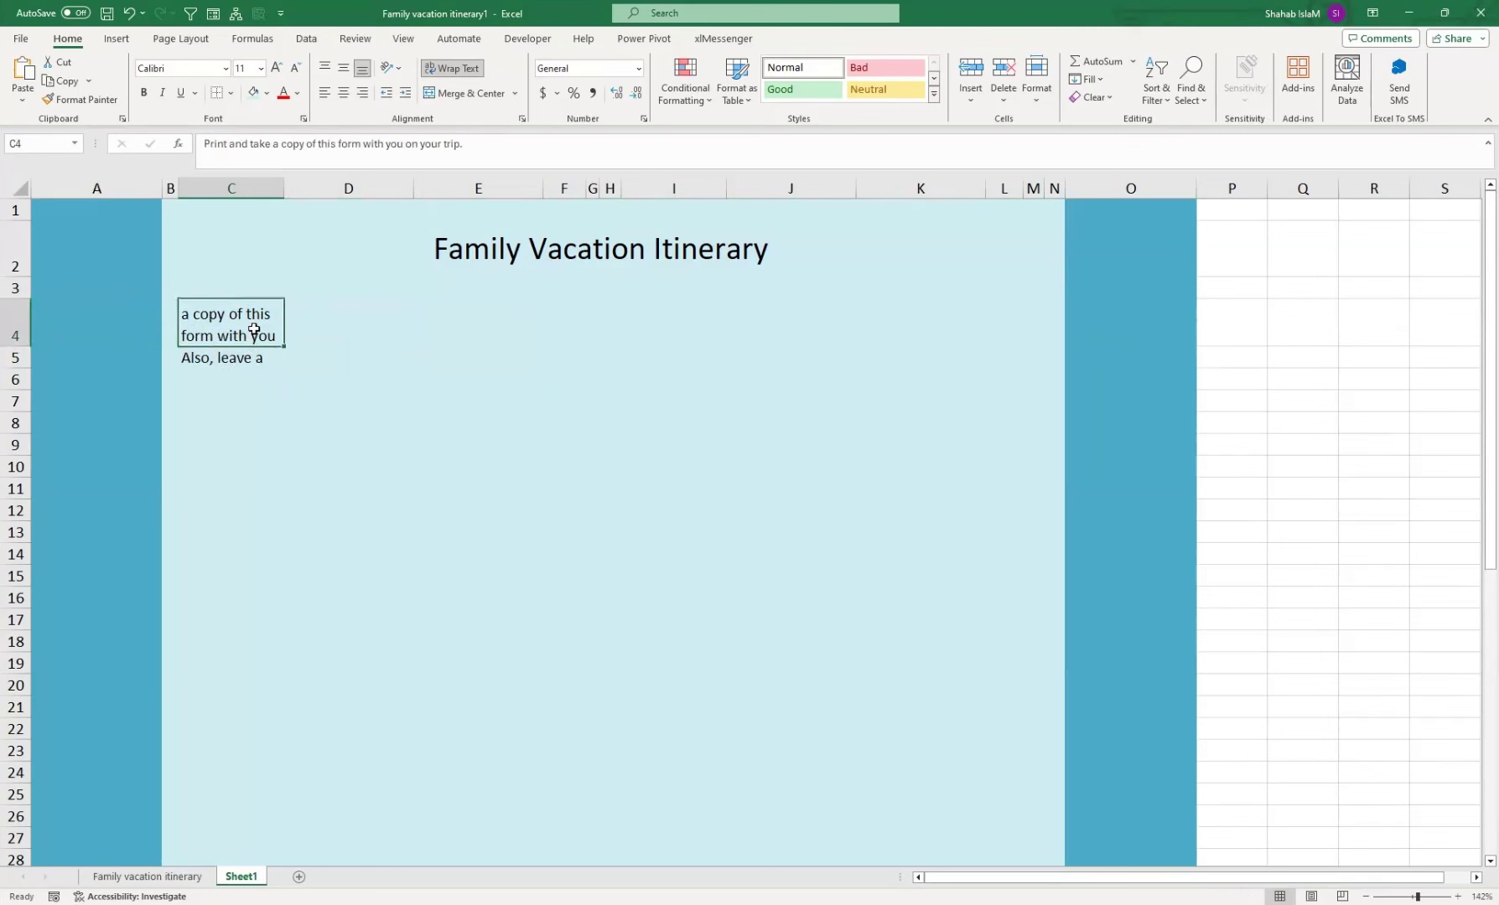
left_click(451, 68)
- Append C5's sentence to C4, clear C5, and shorten row 3
left_click(222, 359)
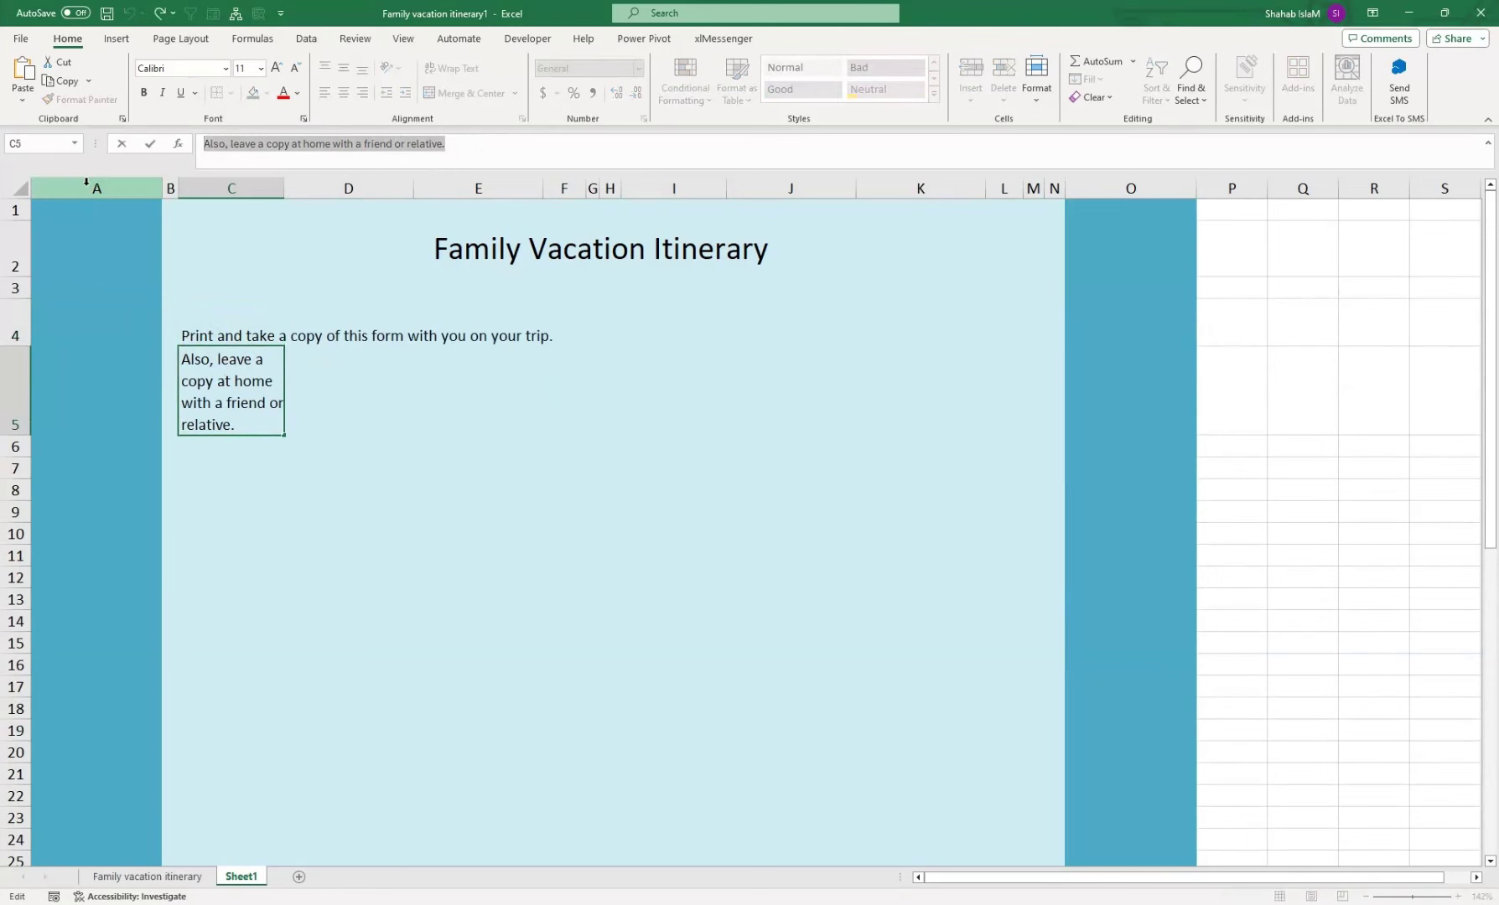
left_click(567, 333)
double_click(567, 333)
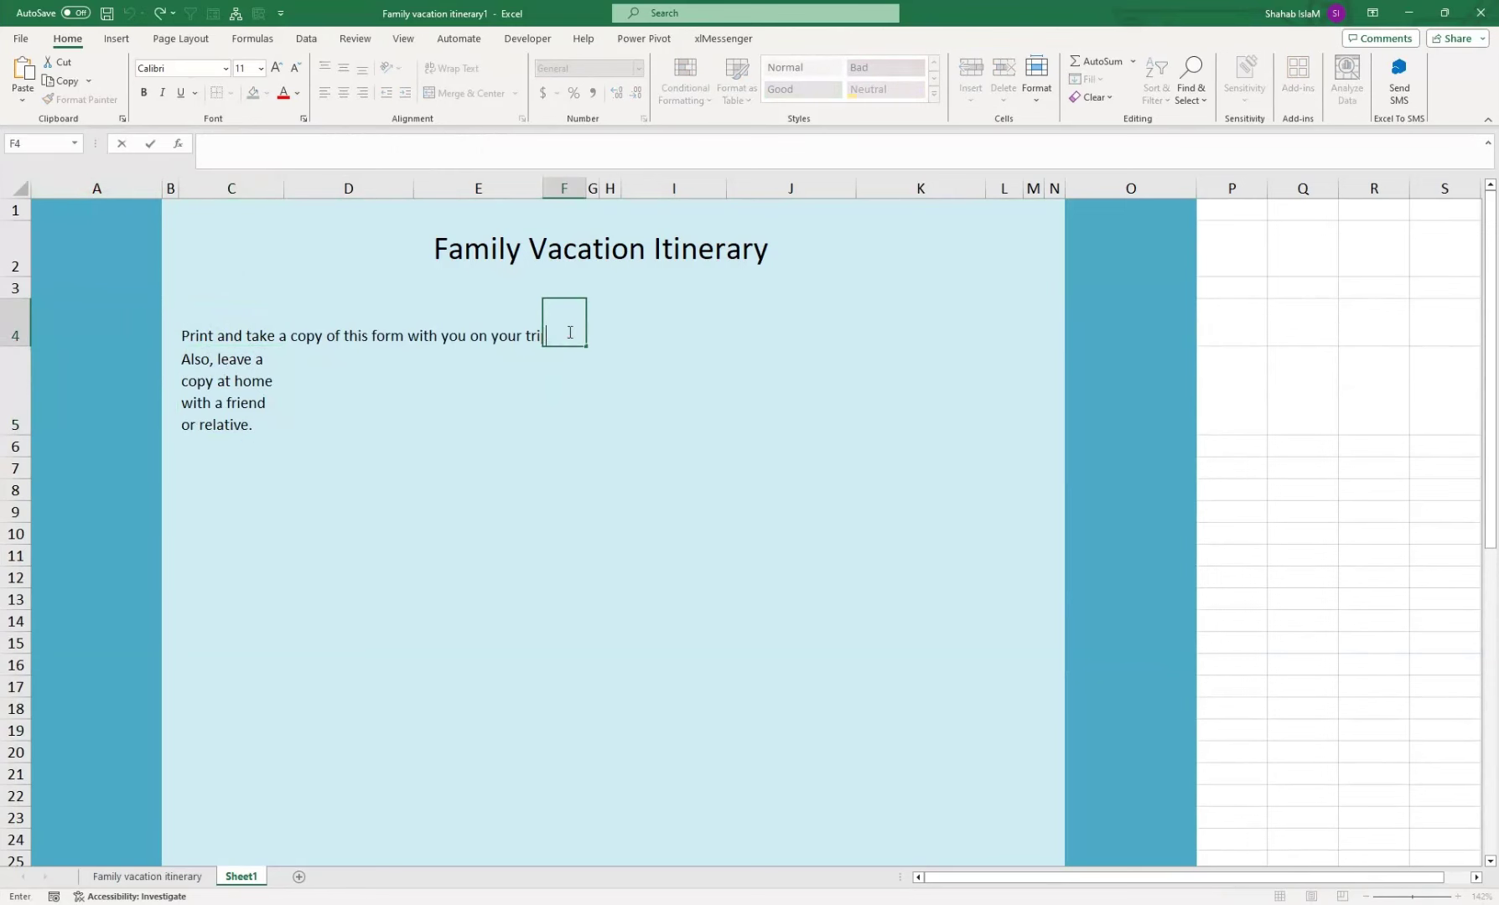
left_click(184, 315)
left_click(518, 135)
type("Also, leave a copy at home with a friend or relative.")
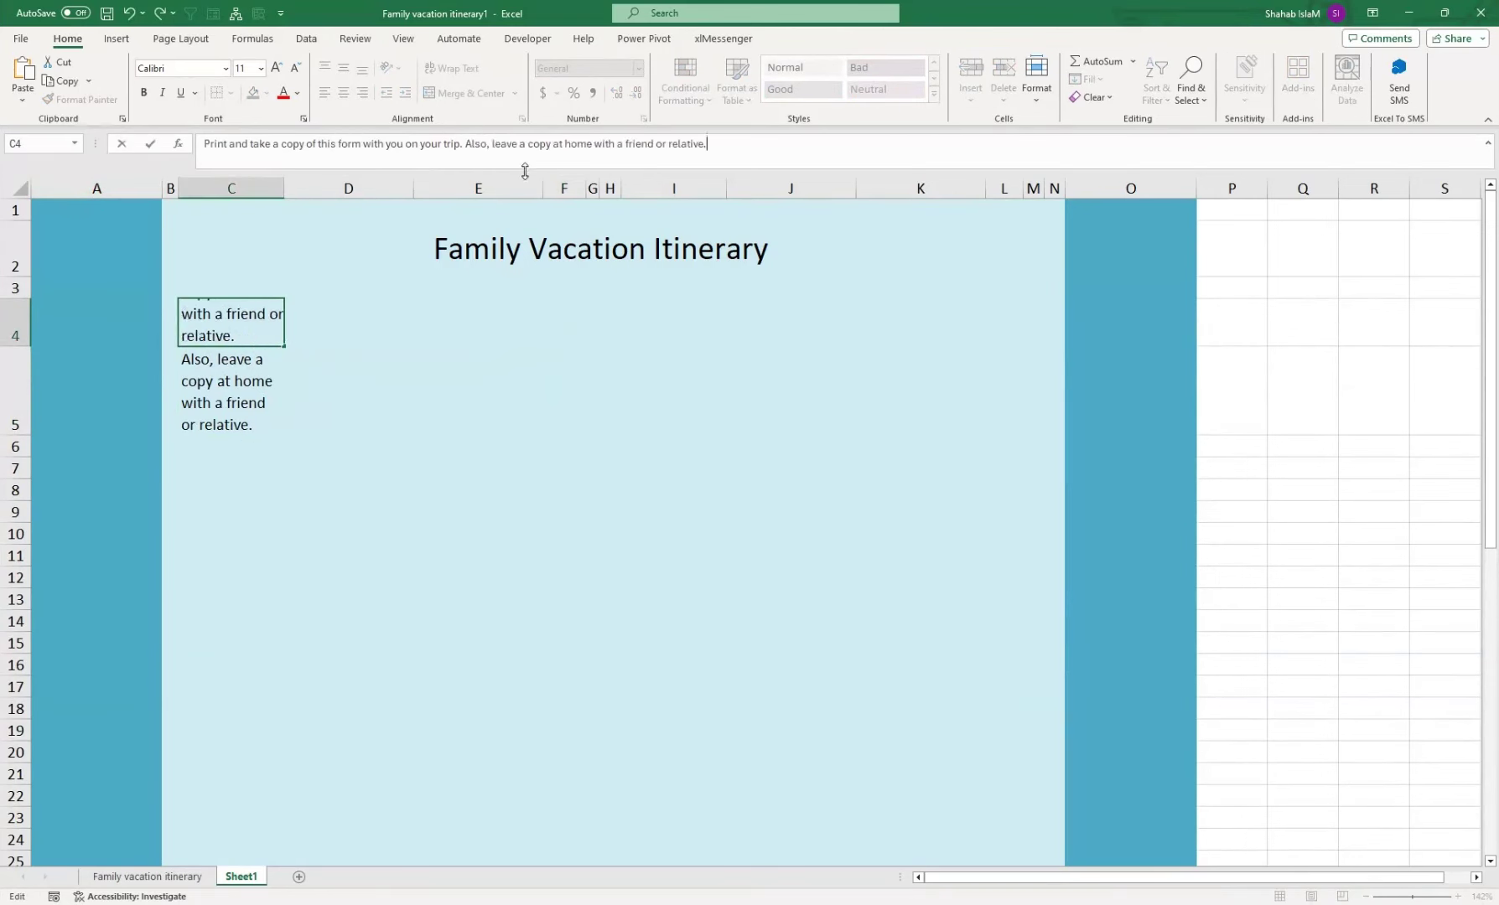
left_click(475, 395)
left_click(228, 358)
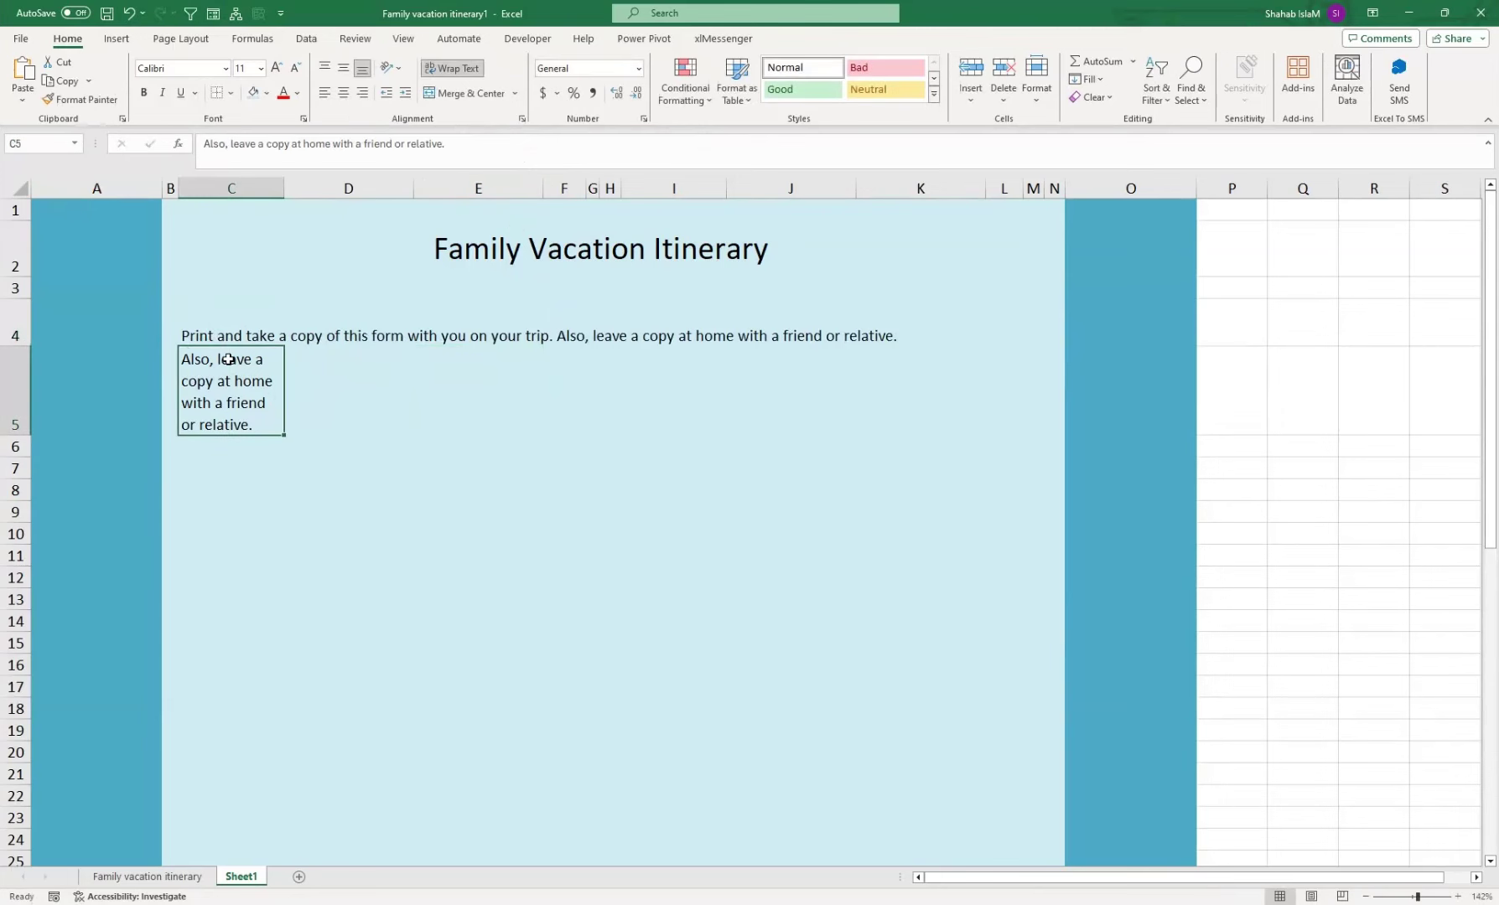
key("Delete")
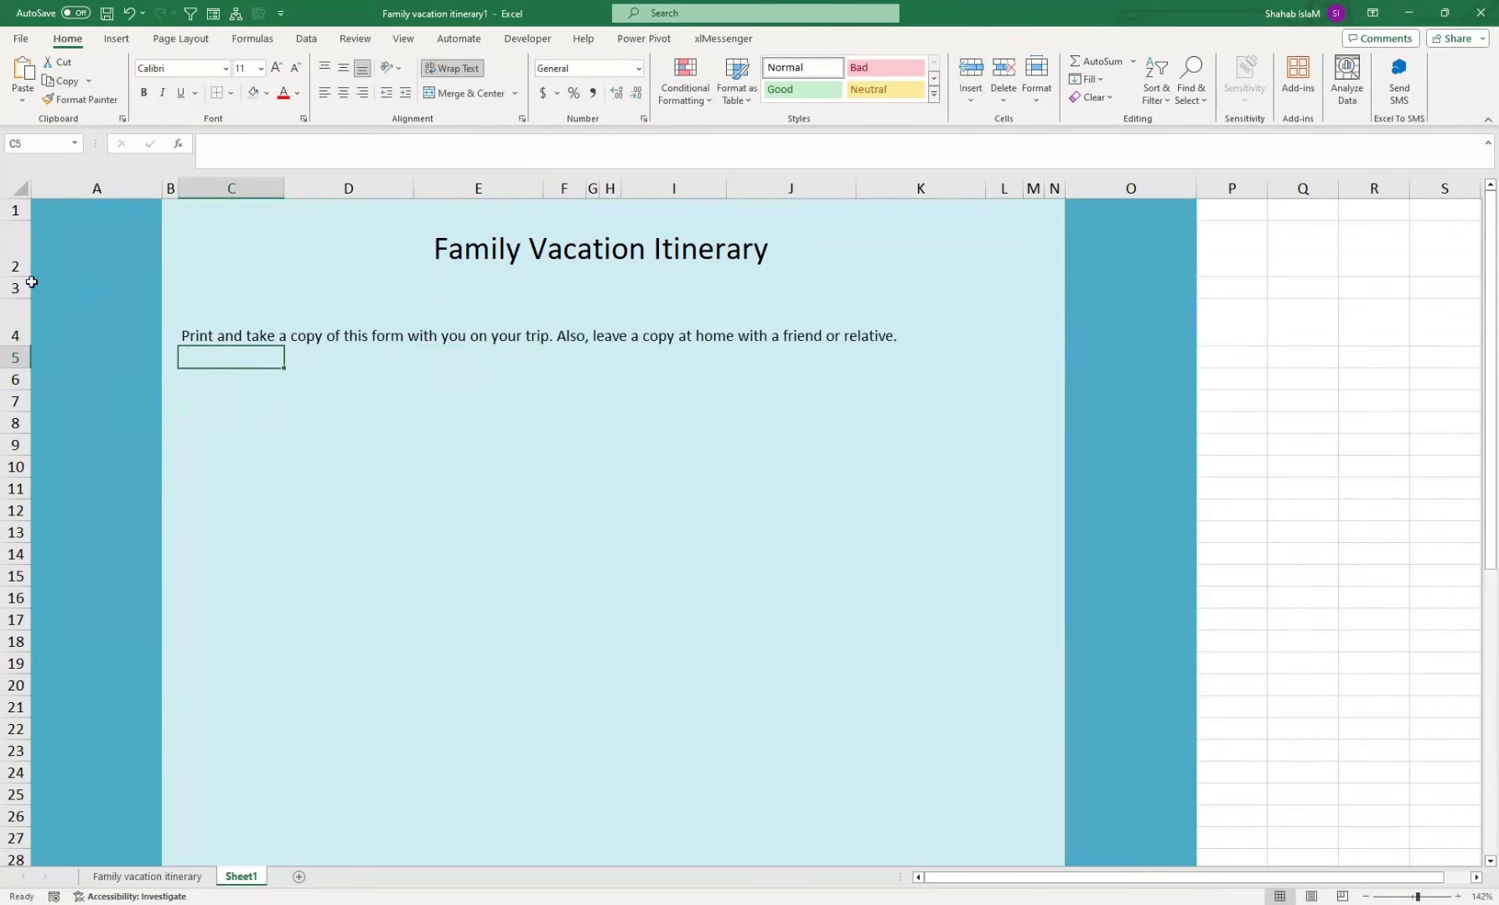
left_click_drag(17, 299, 16, 290)
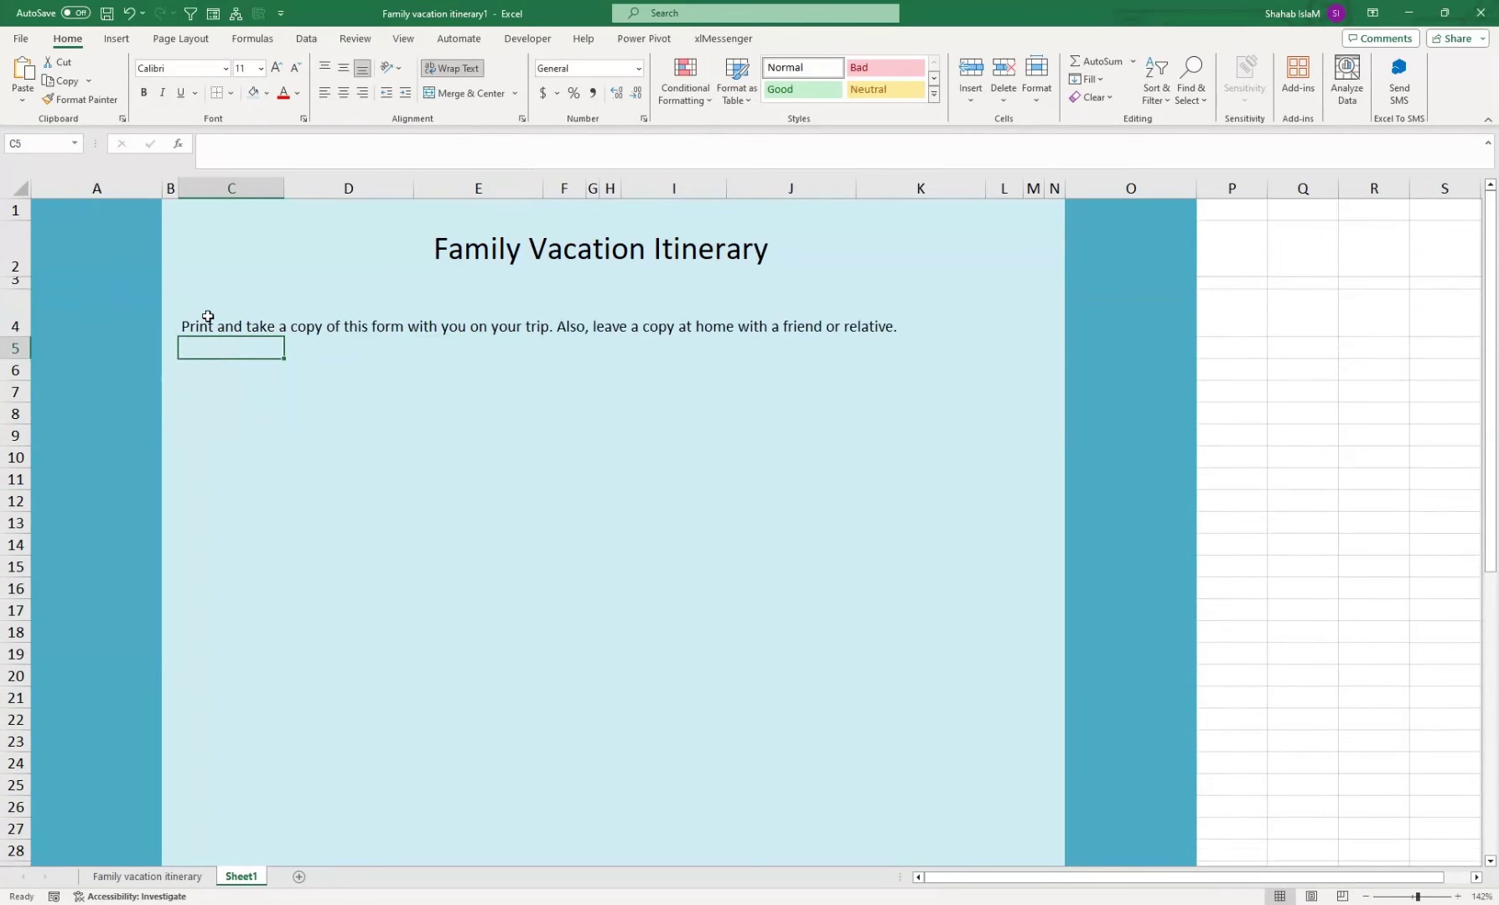
left_click_drag(208, 316, 987, 308)
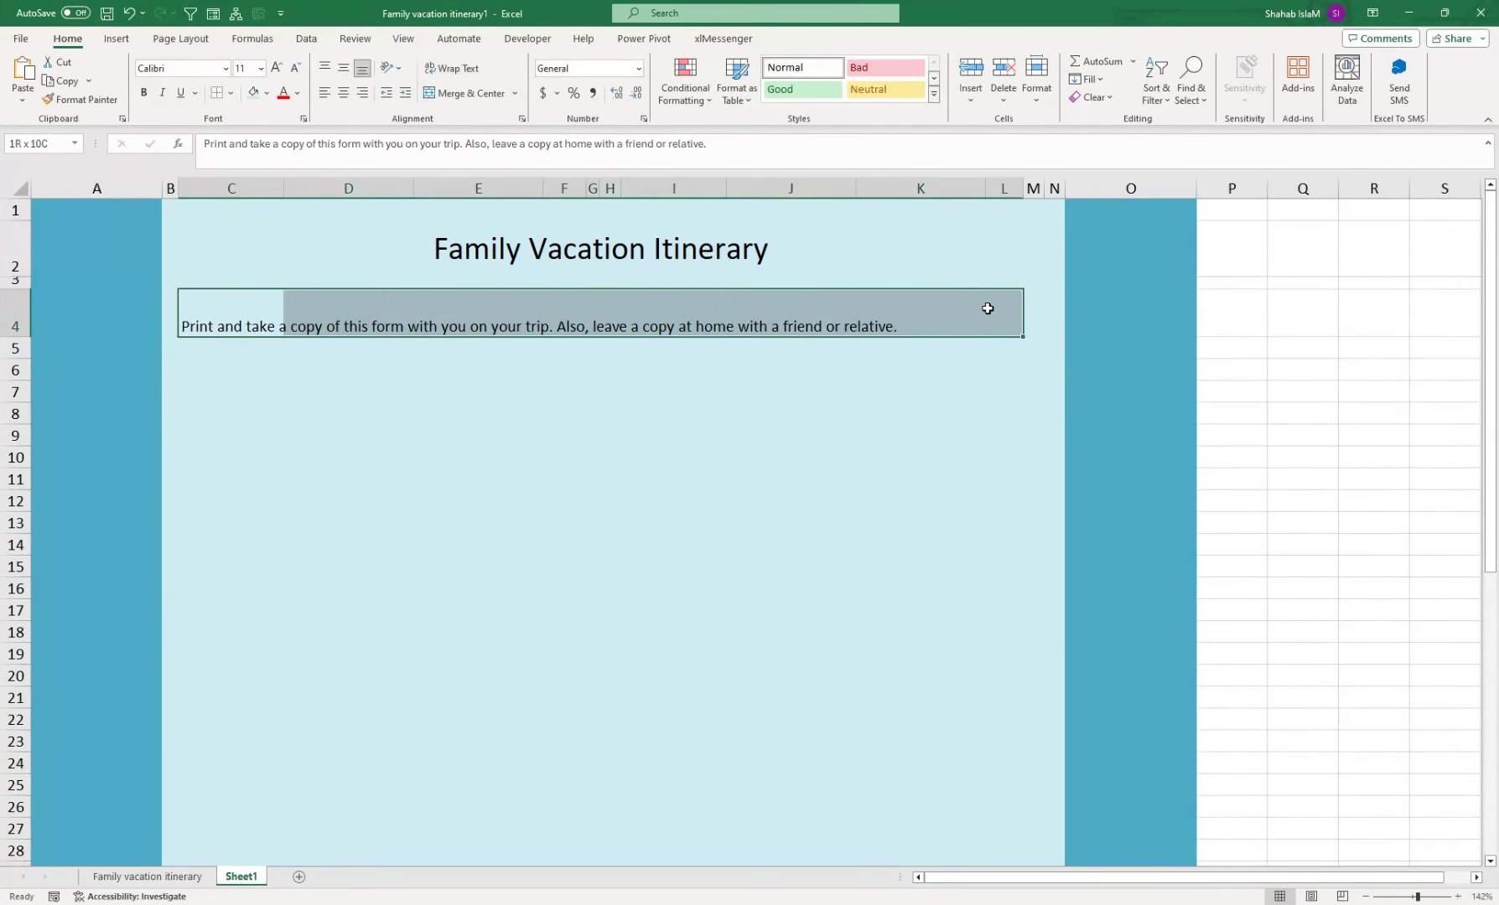
- Merge and middle-centre the instructions across C4:L4; make the title 28-point bold blue on a taller row 2
left_click(466, 93)
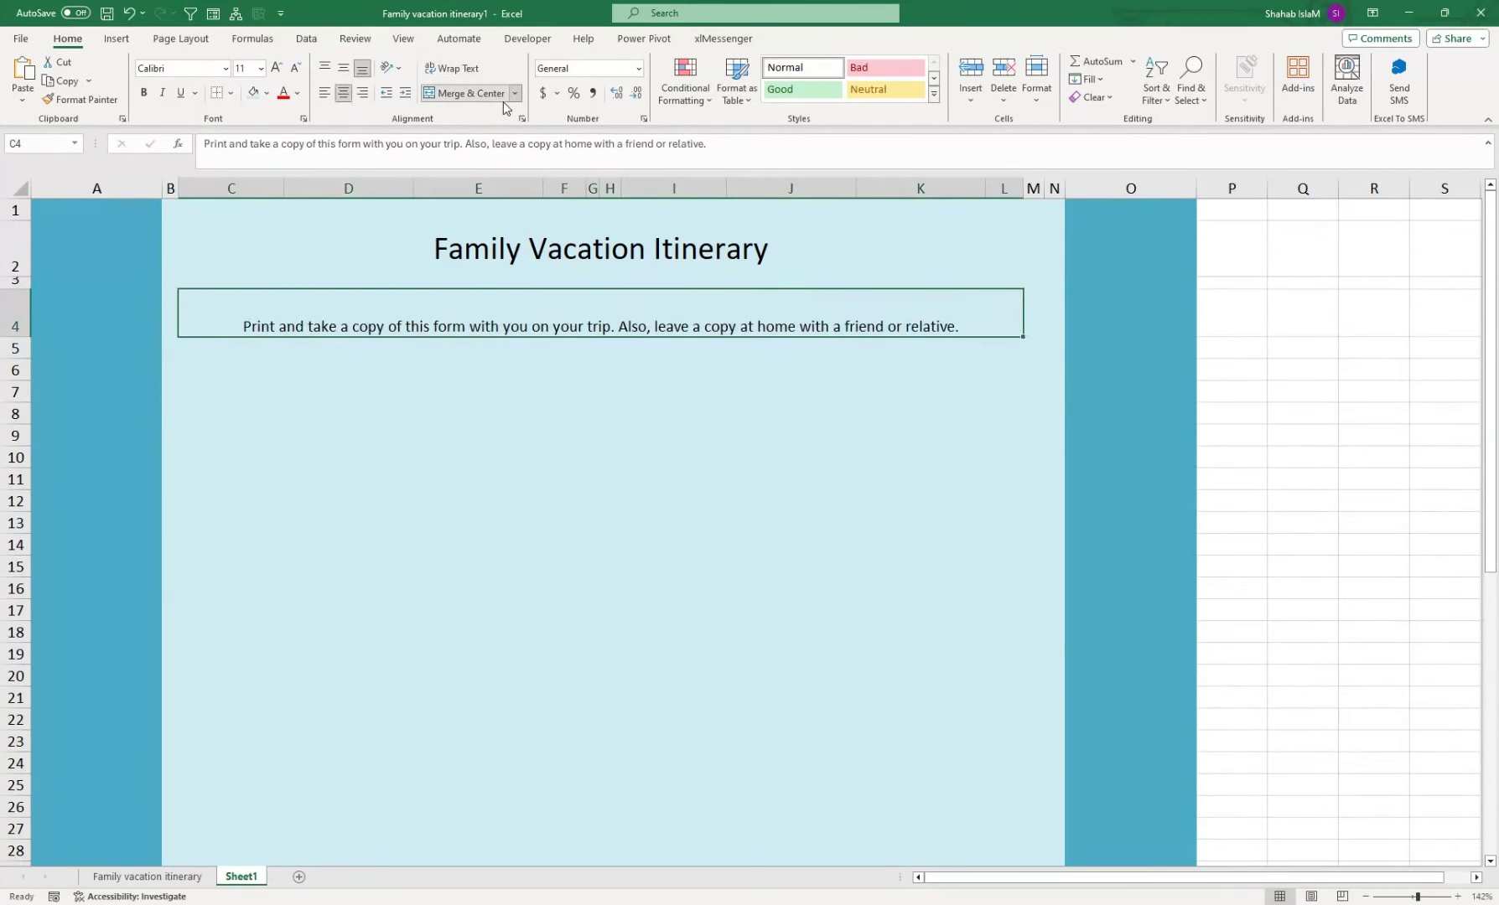
left_click(346, 74)
left_click(451, 225)
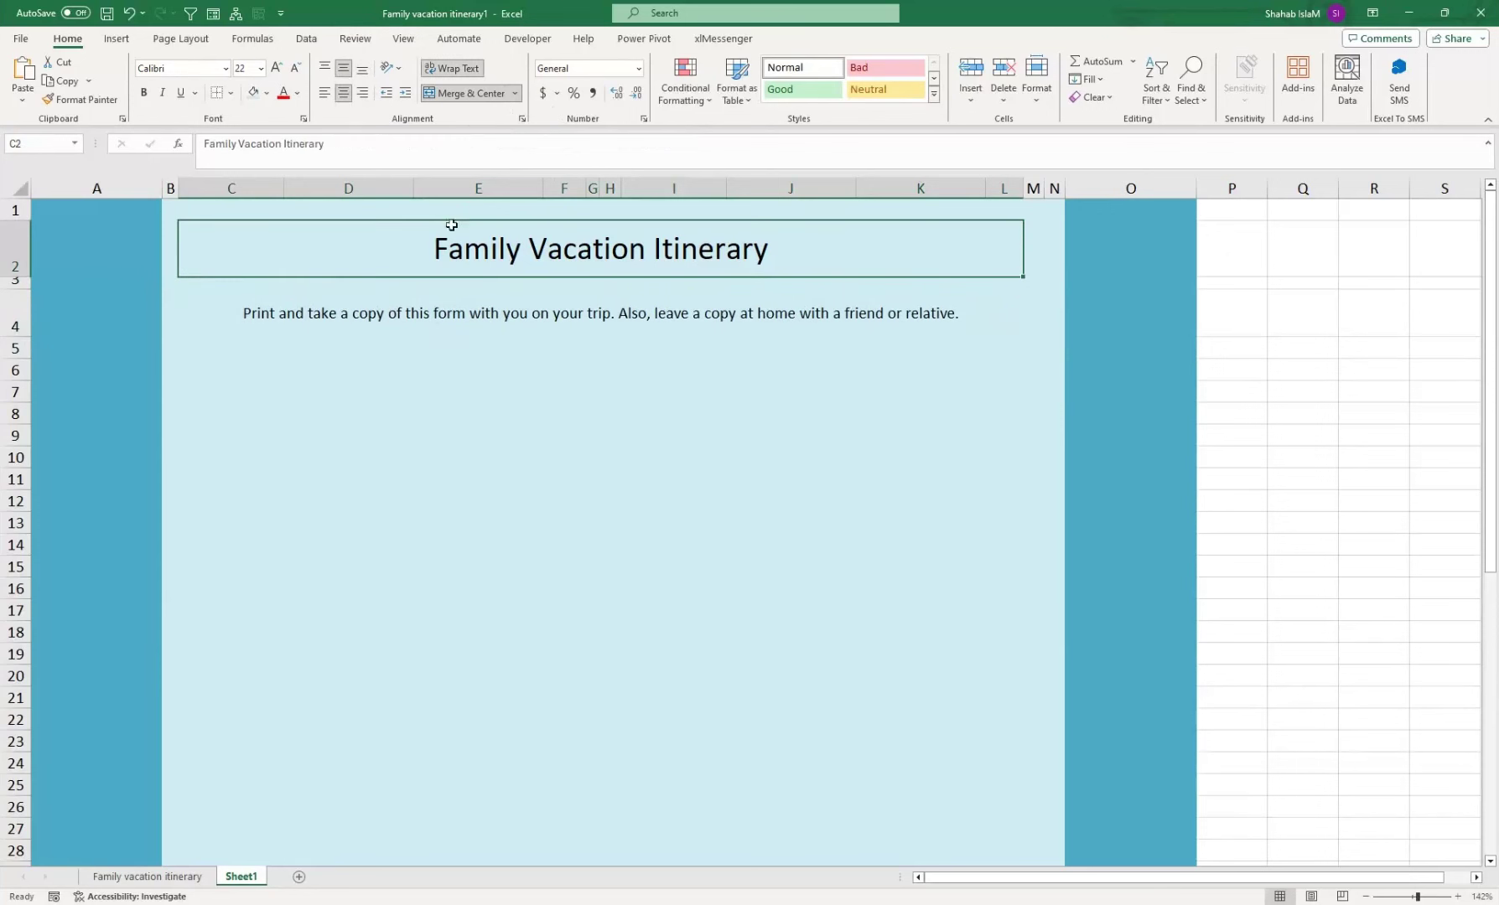
left_click(277, 68)
left_click(276, 69)
left_click(277, 69)
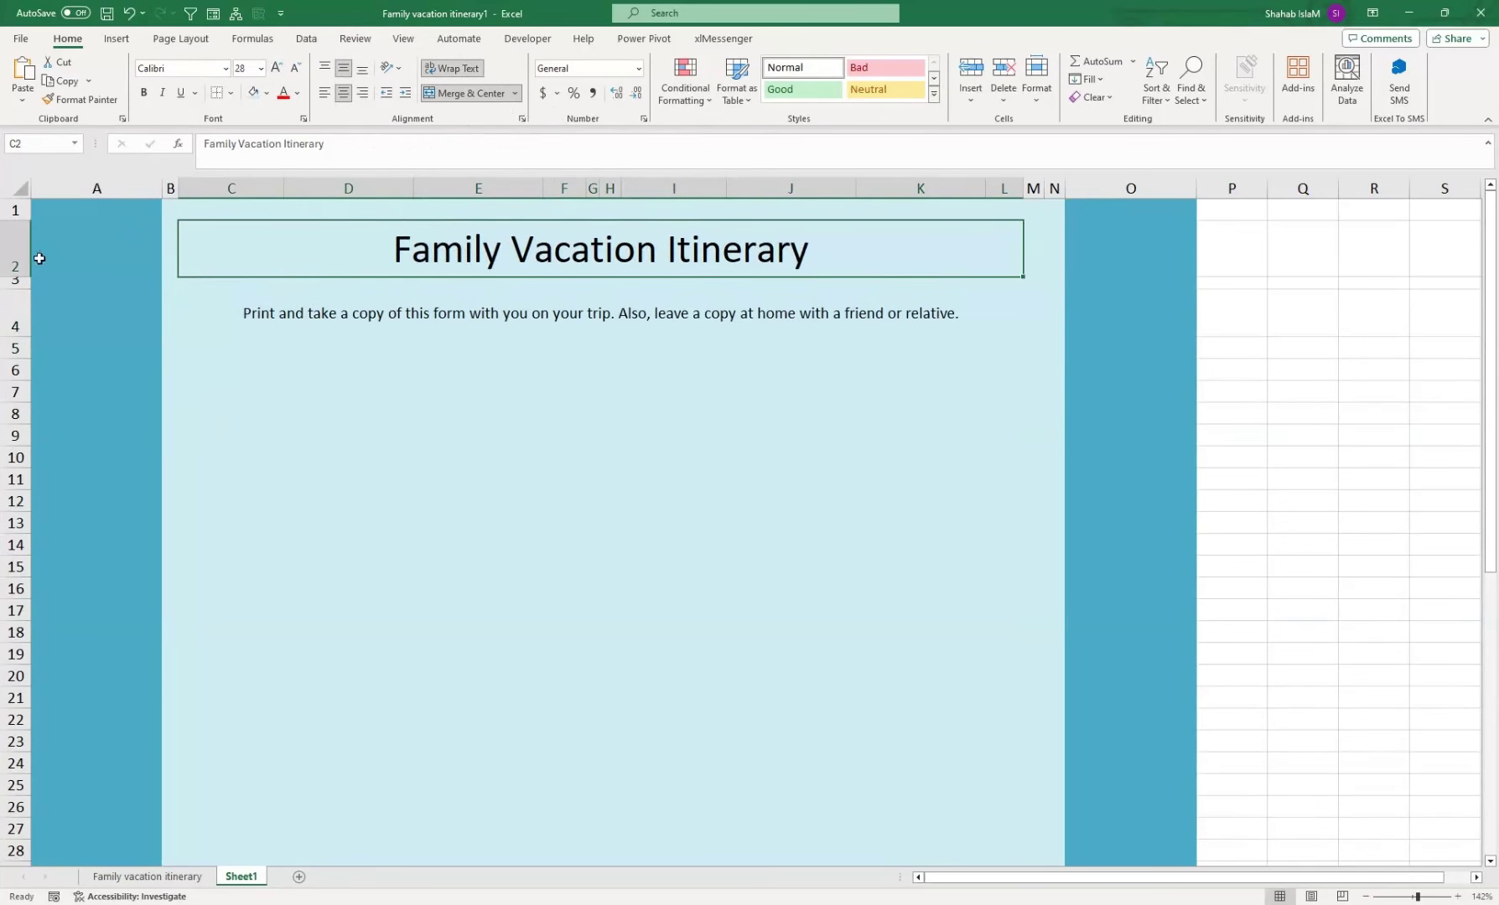
left_click_drag(15, 277, 15, 287)
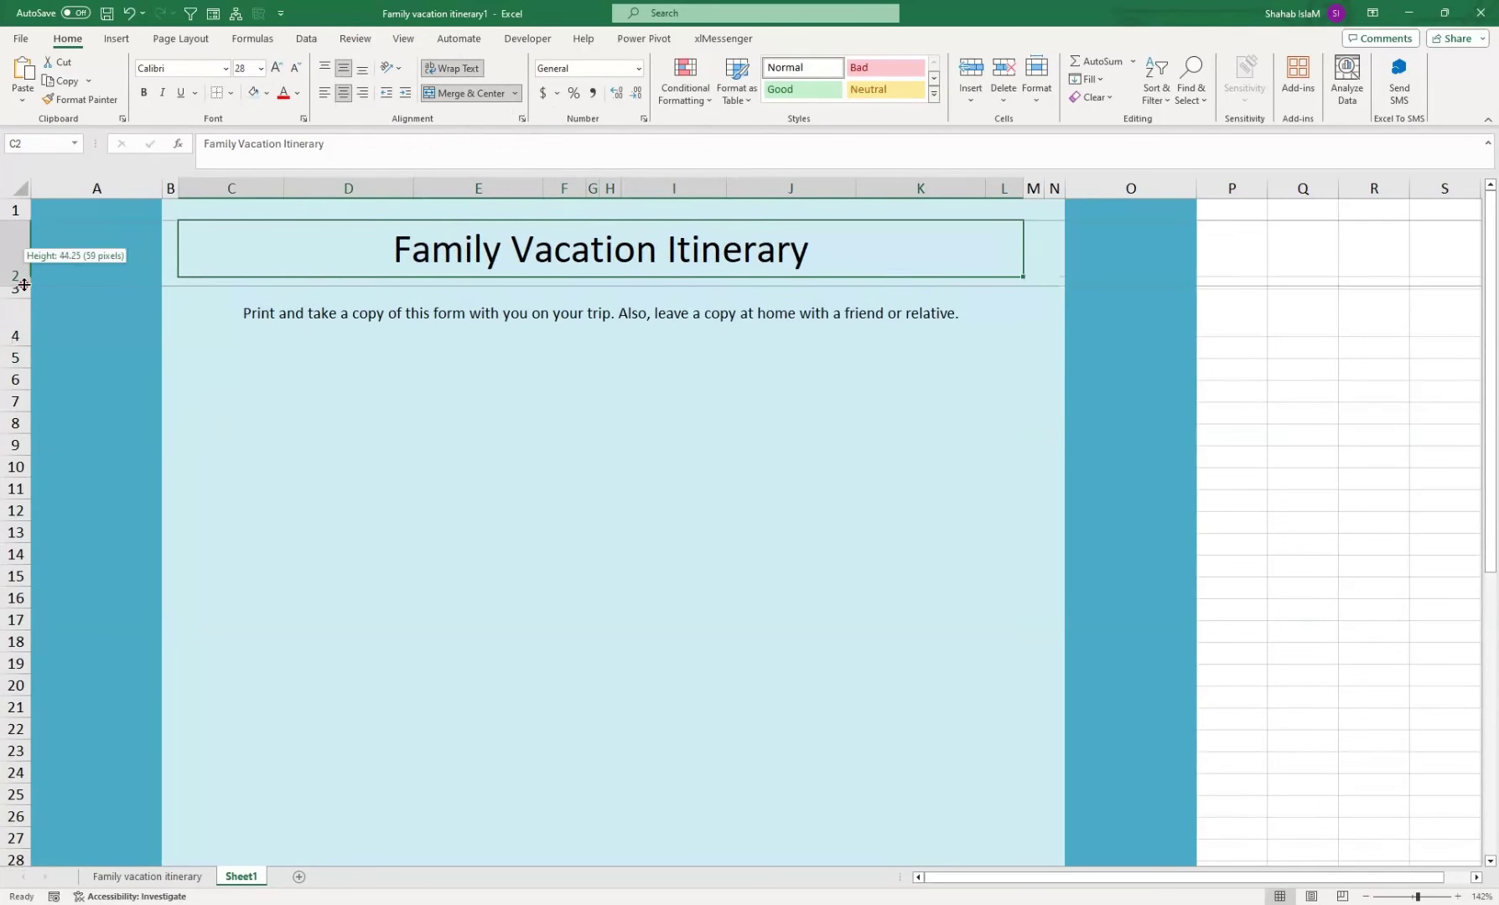
left_click(297, 97)
left_click(311, 158)
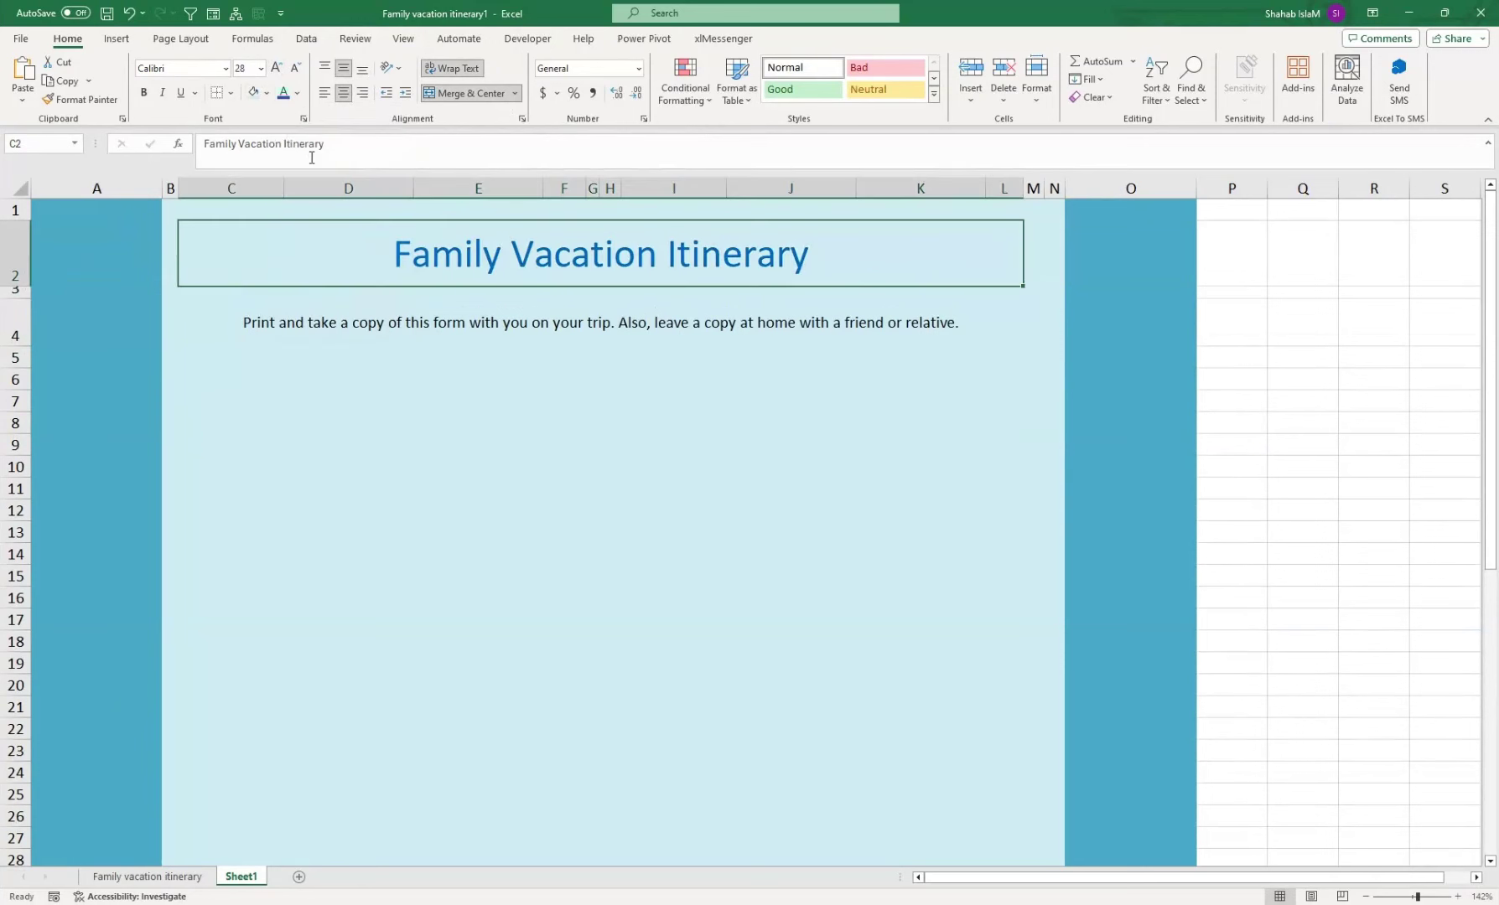
left_click(143, 92)
- Set the title font to Aptos Display and make the C4 instruction text bold black
left_click(224, 69)
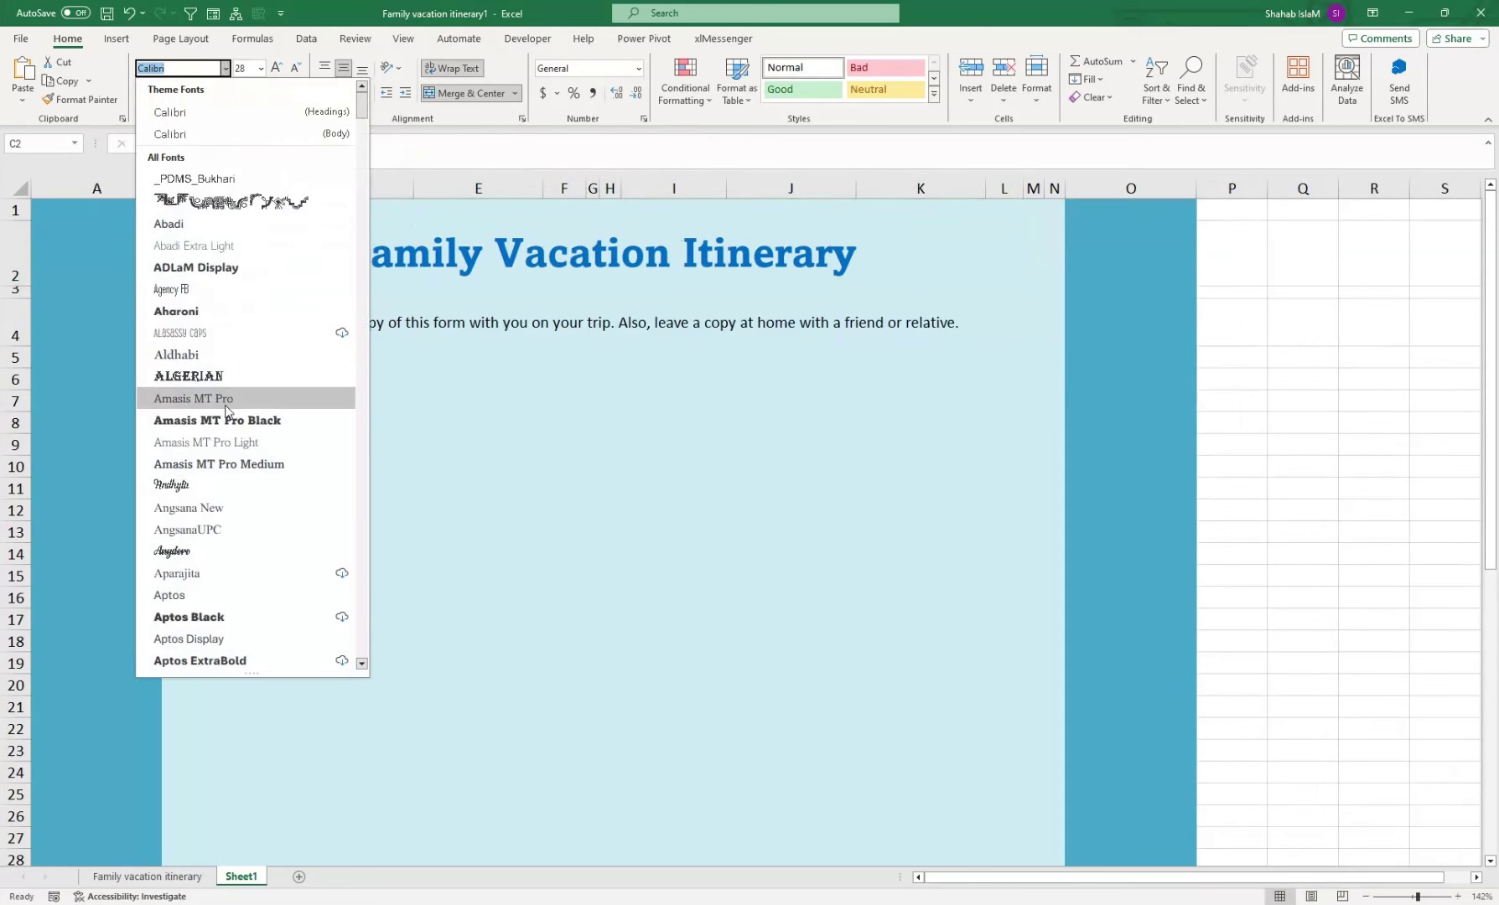
left_click(242, 638)
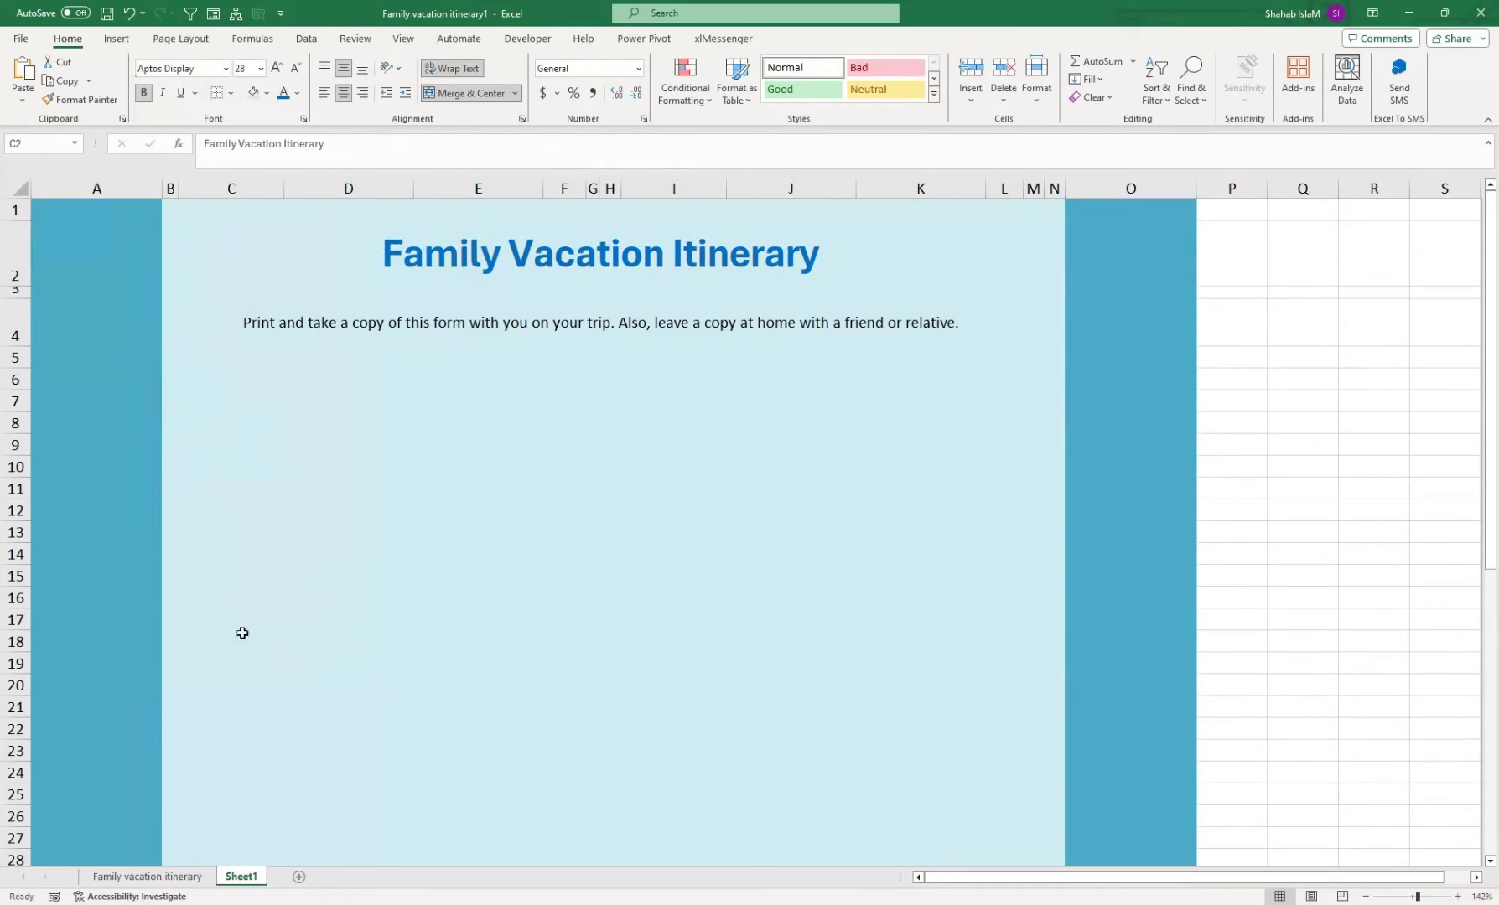
left_click(343, 333)
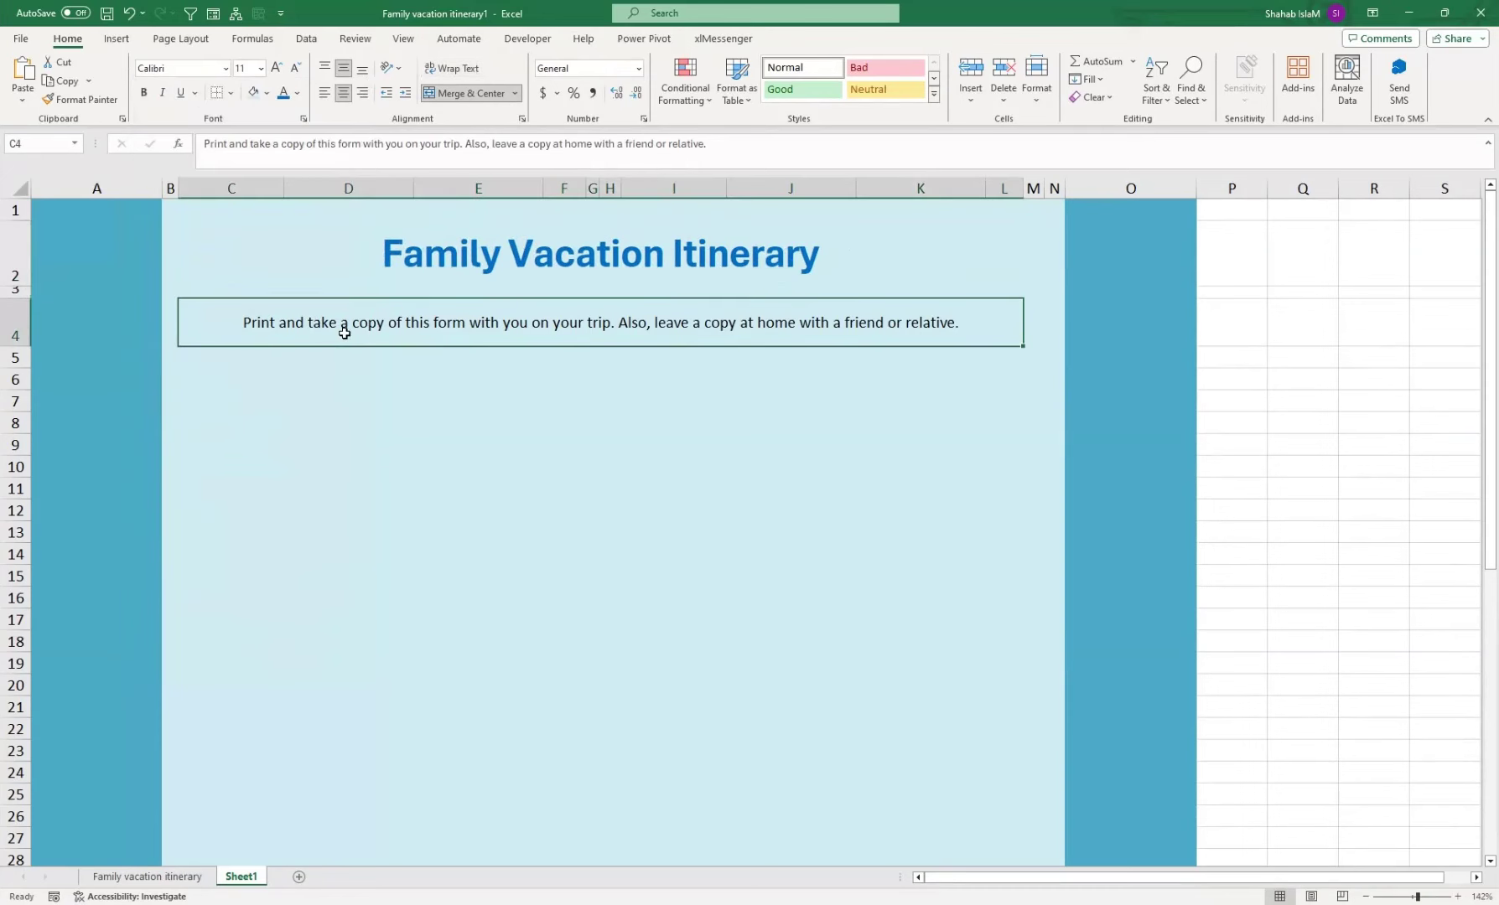
left_click(280, 97)
left_click(142, 94)
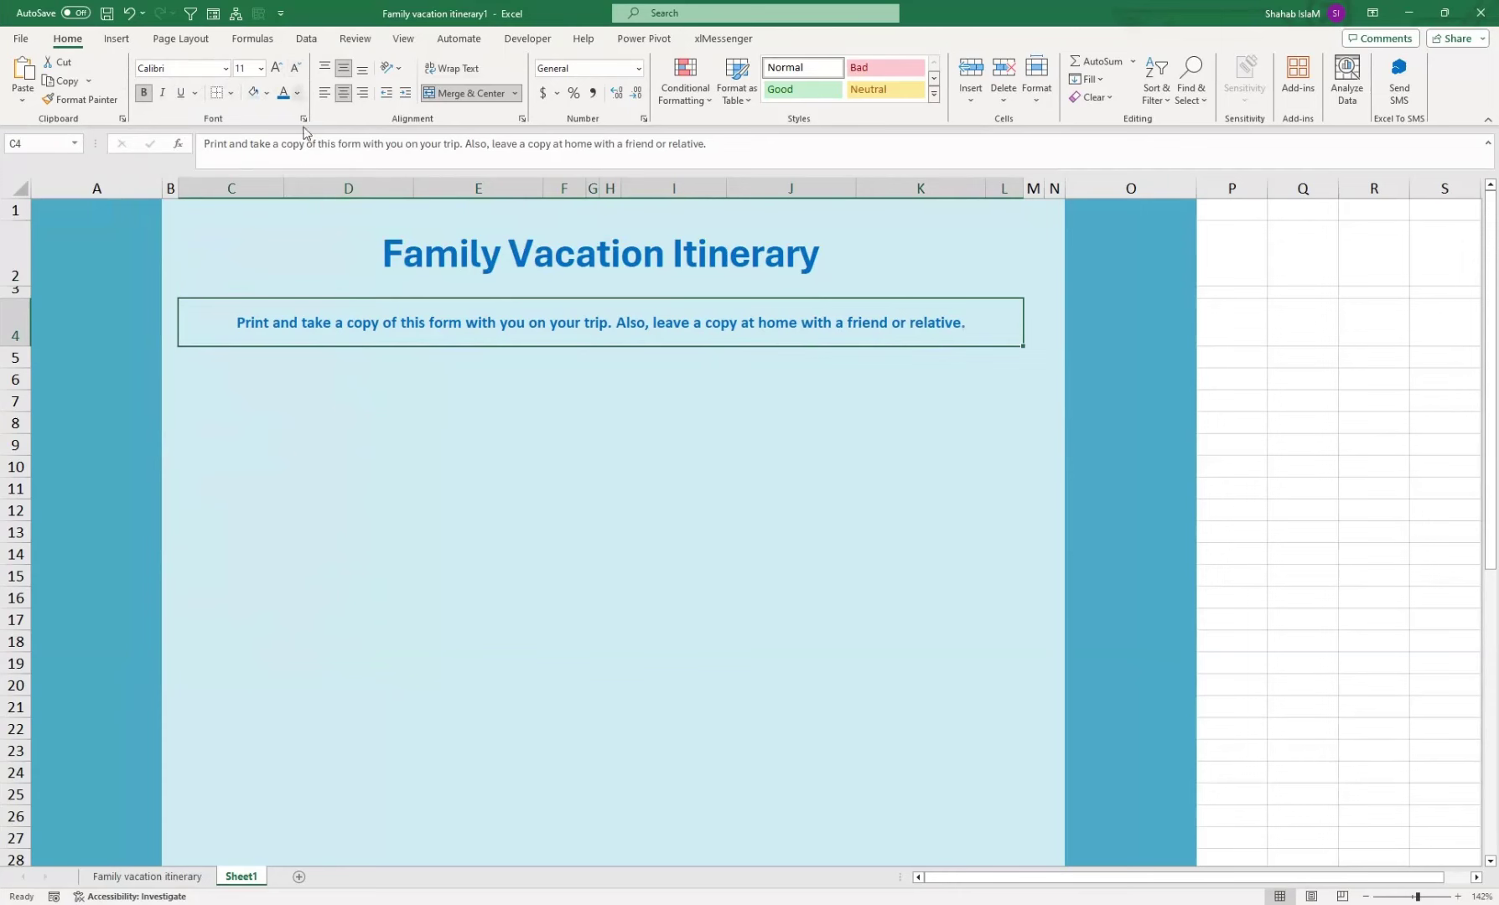
left_click(297, 93)
left_click(300, 157)
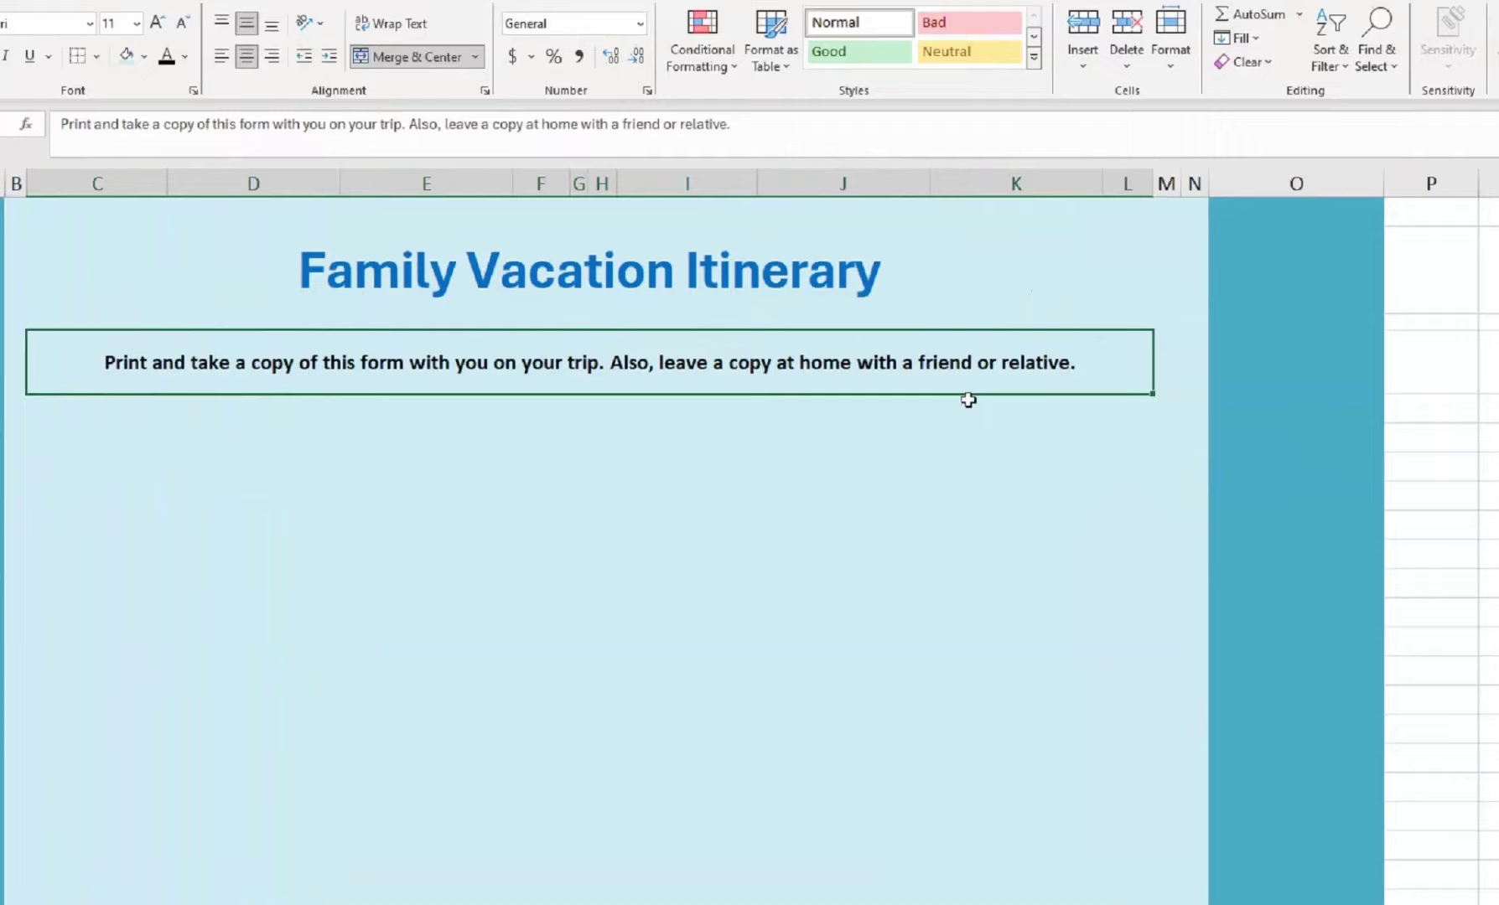
left_click(561, 444)
left_click(273, 378)
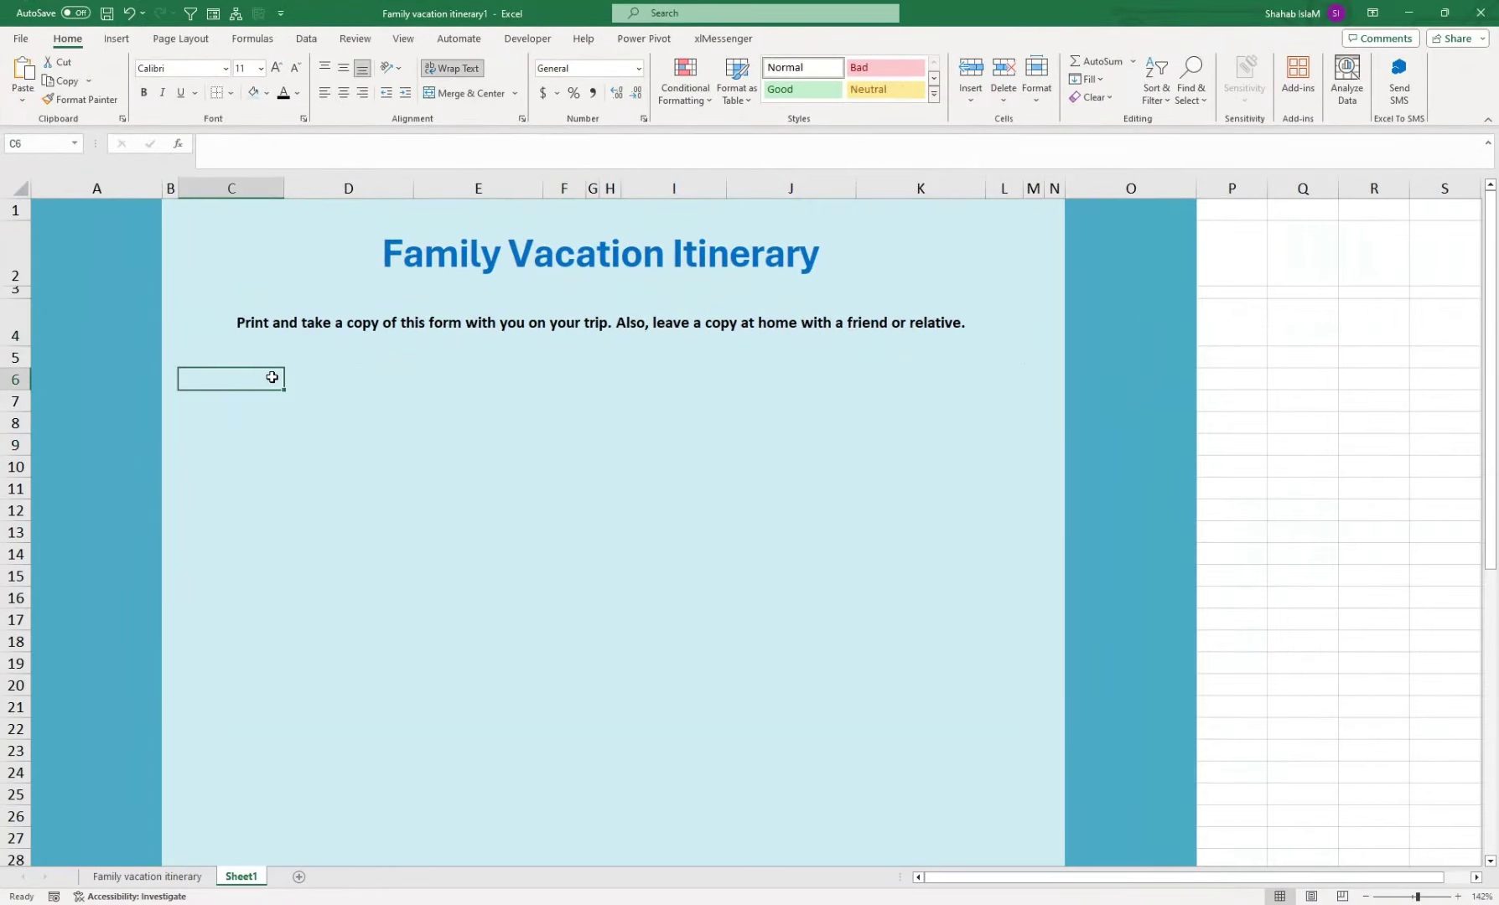
- Wrap the C4 instruction sentence onto two lines with a line break before 'leave'
left_click(494, 293)
left_click(478, 321)
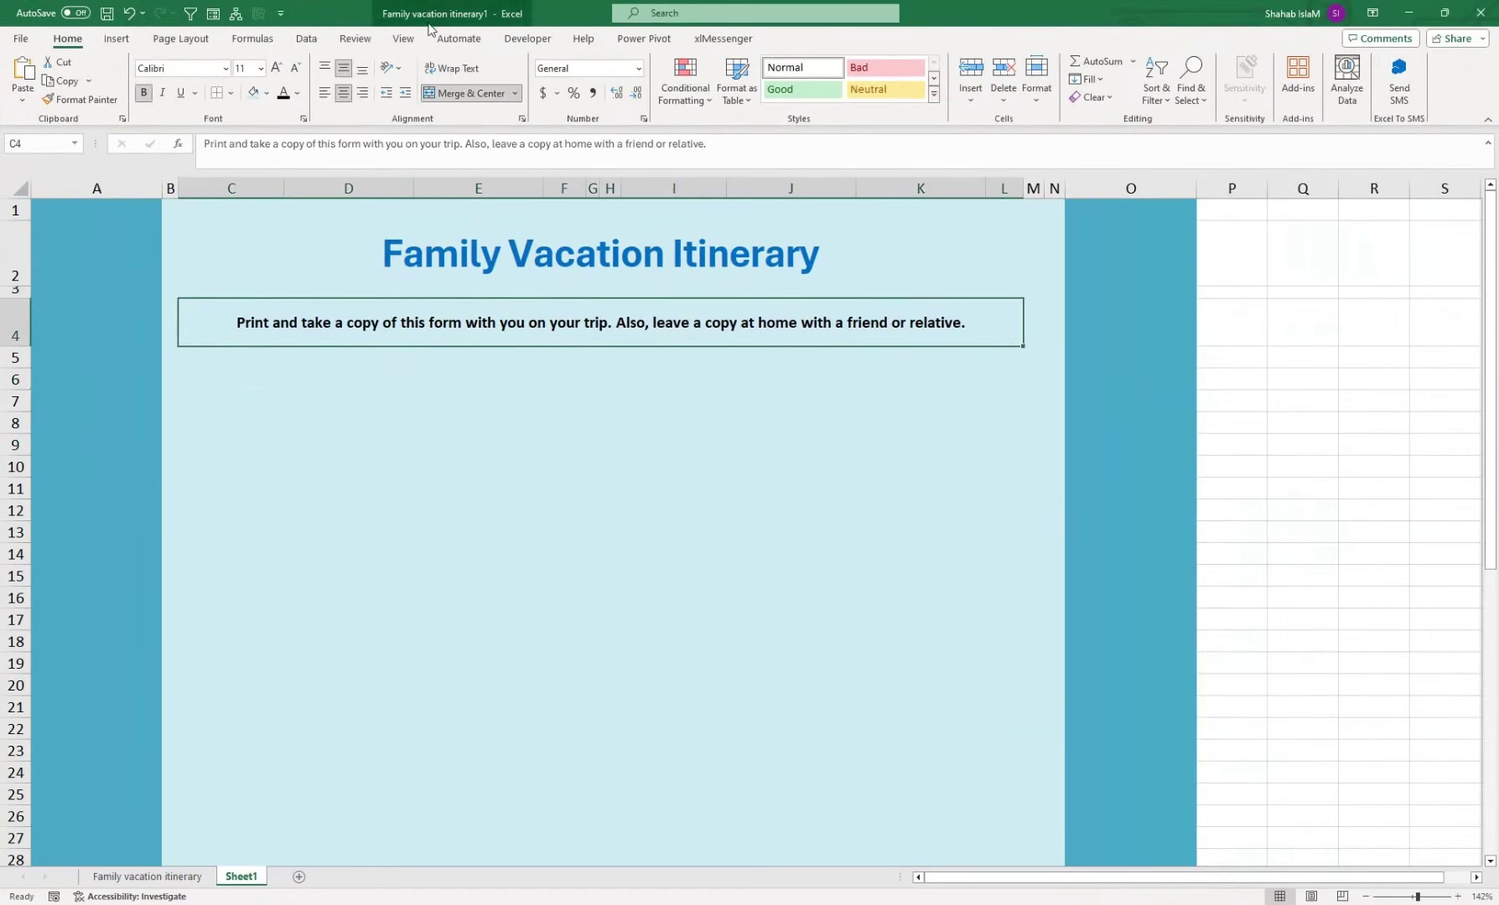
left_click(446, 70)
left_click(492, 145)
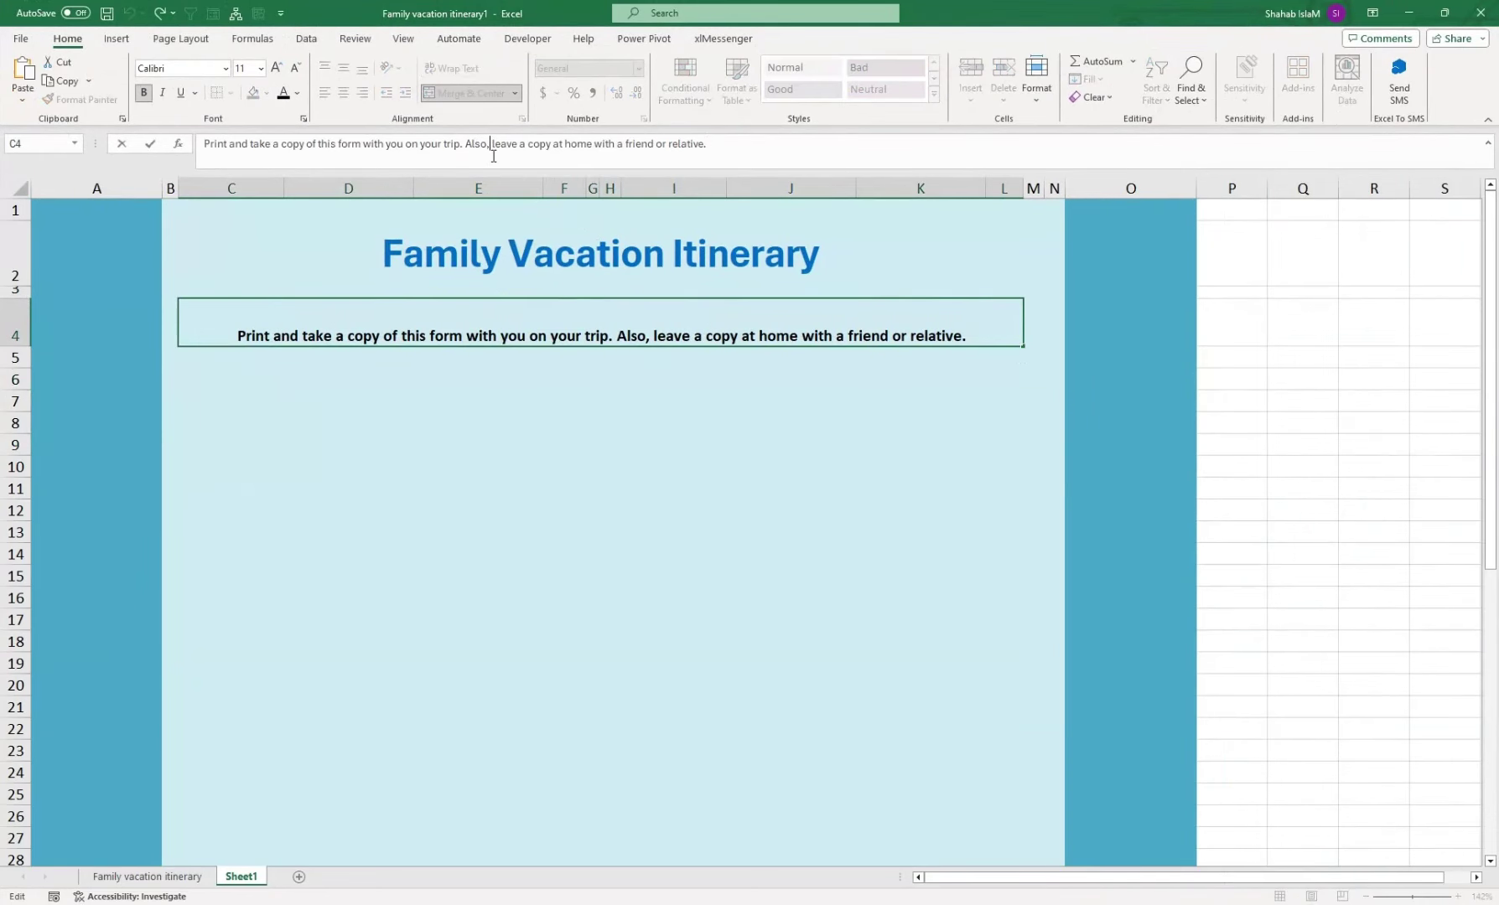
key("alt+Return")
left_click(486, 532)
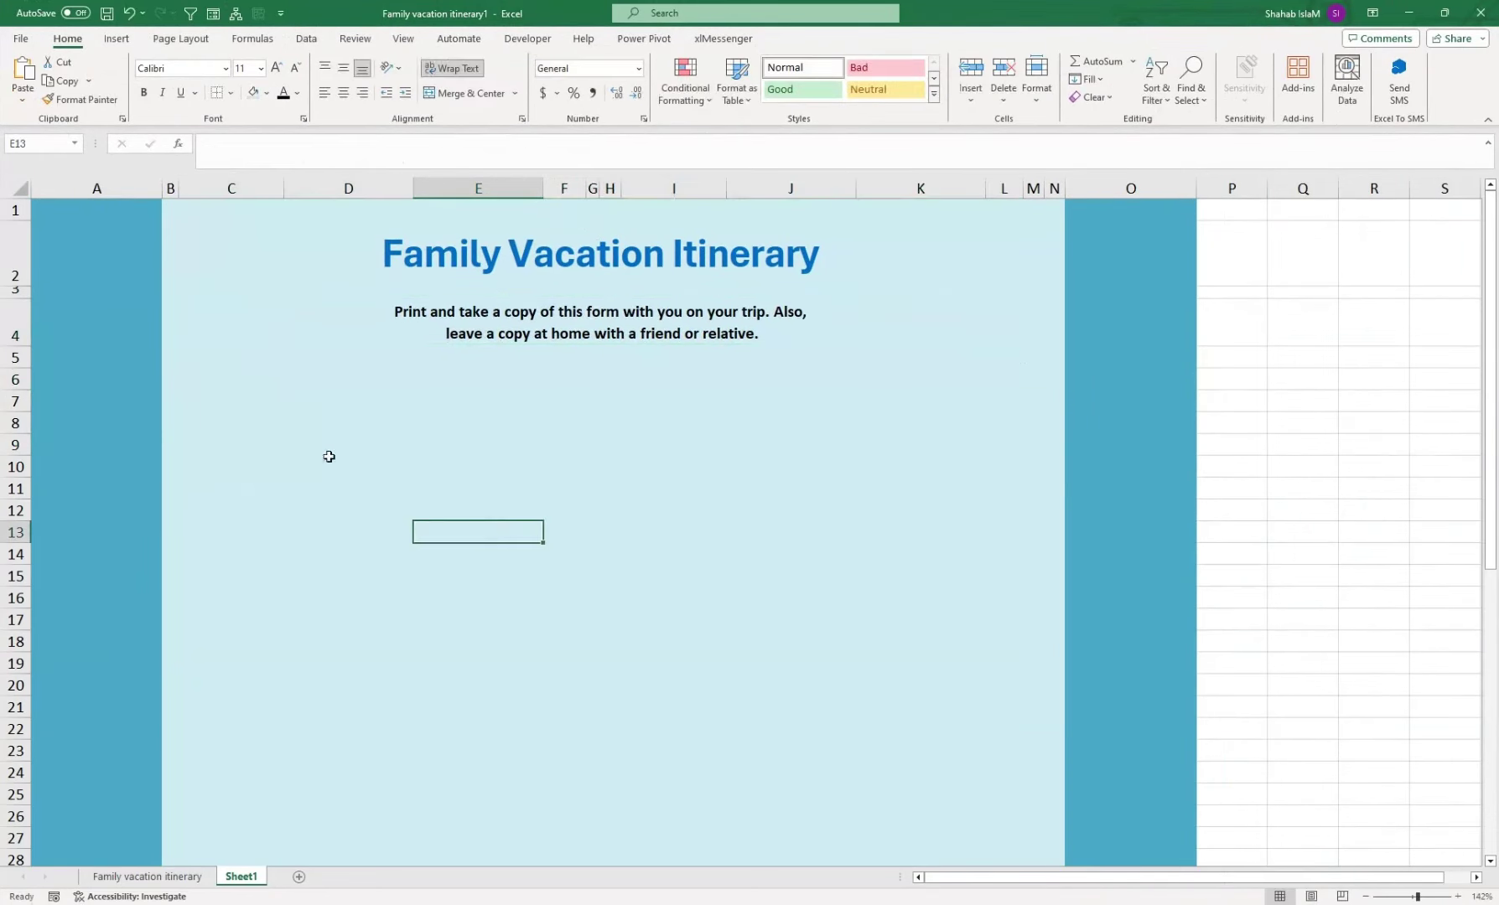
- Make row 6 shorter and rows 7 through 9 taller
left_click(242, 393)
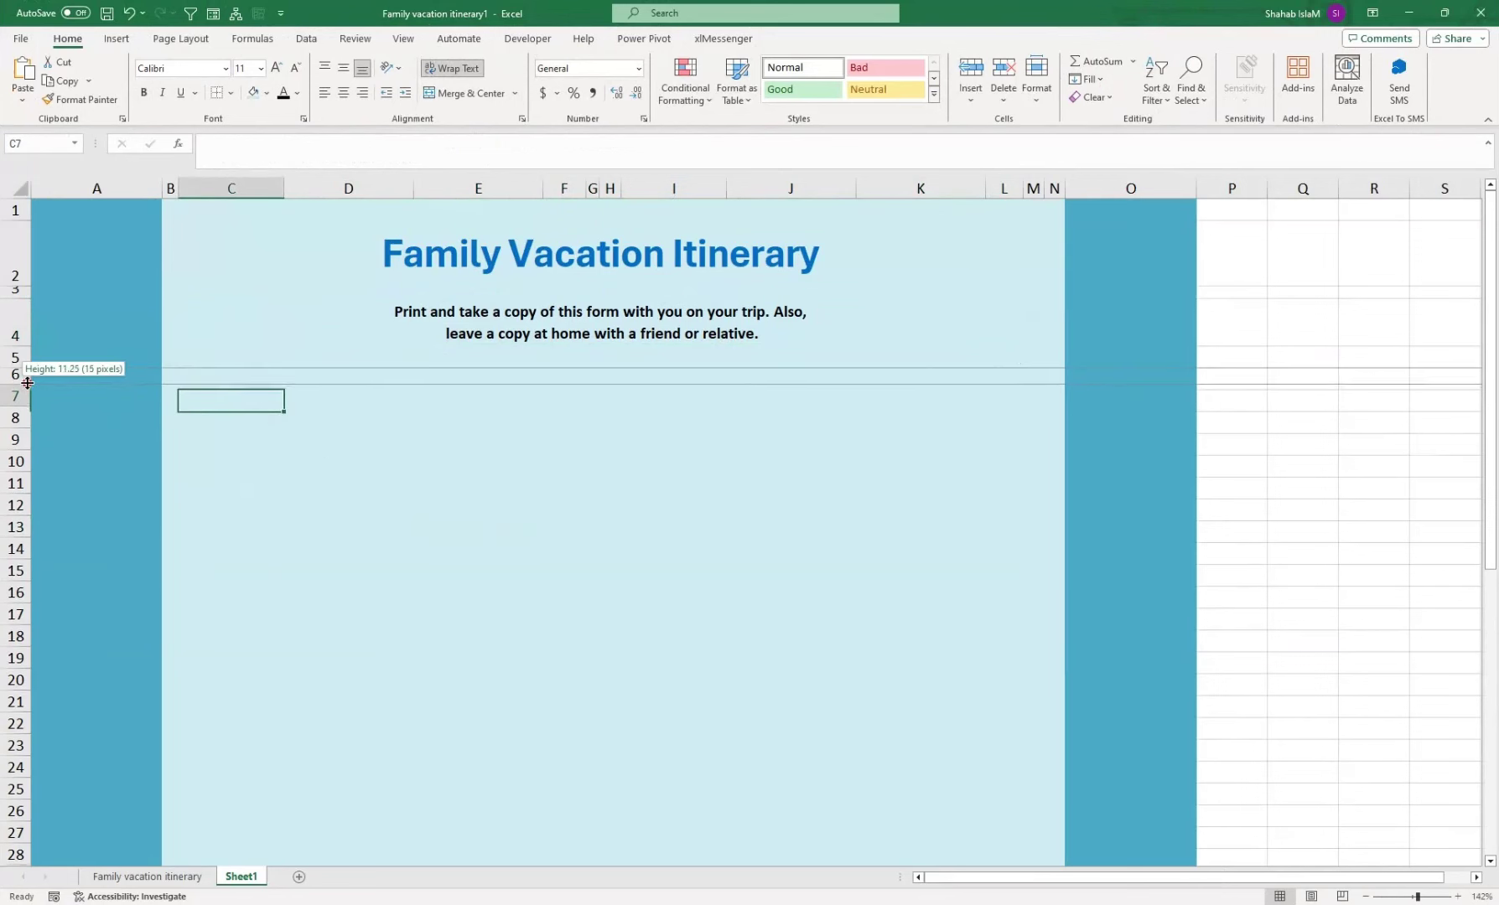
left_click_drag(25, 384, 28, 378)
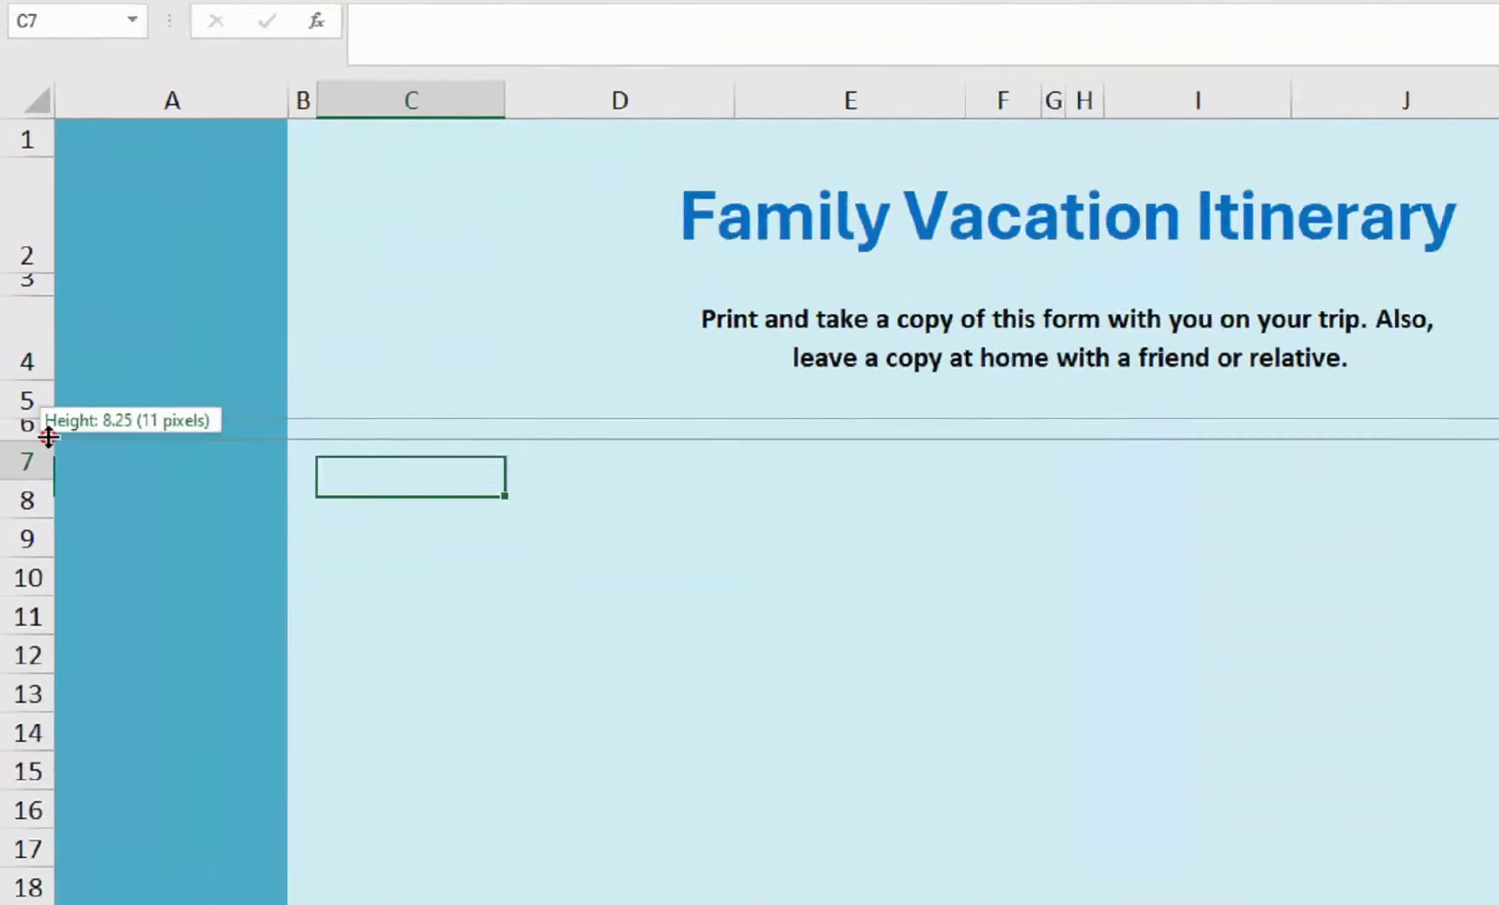
left_click(14, 391)
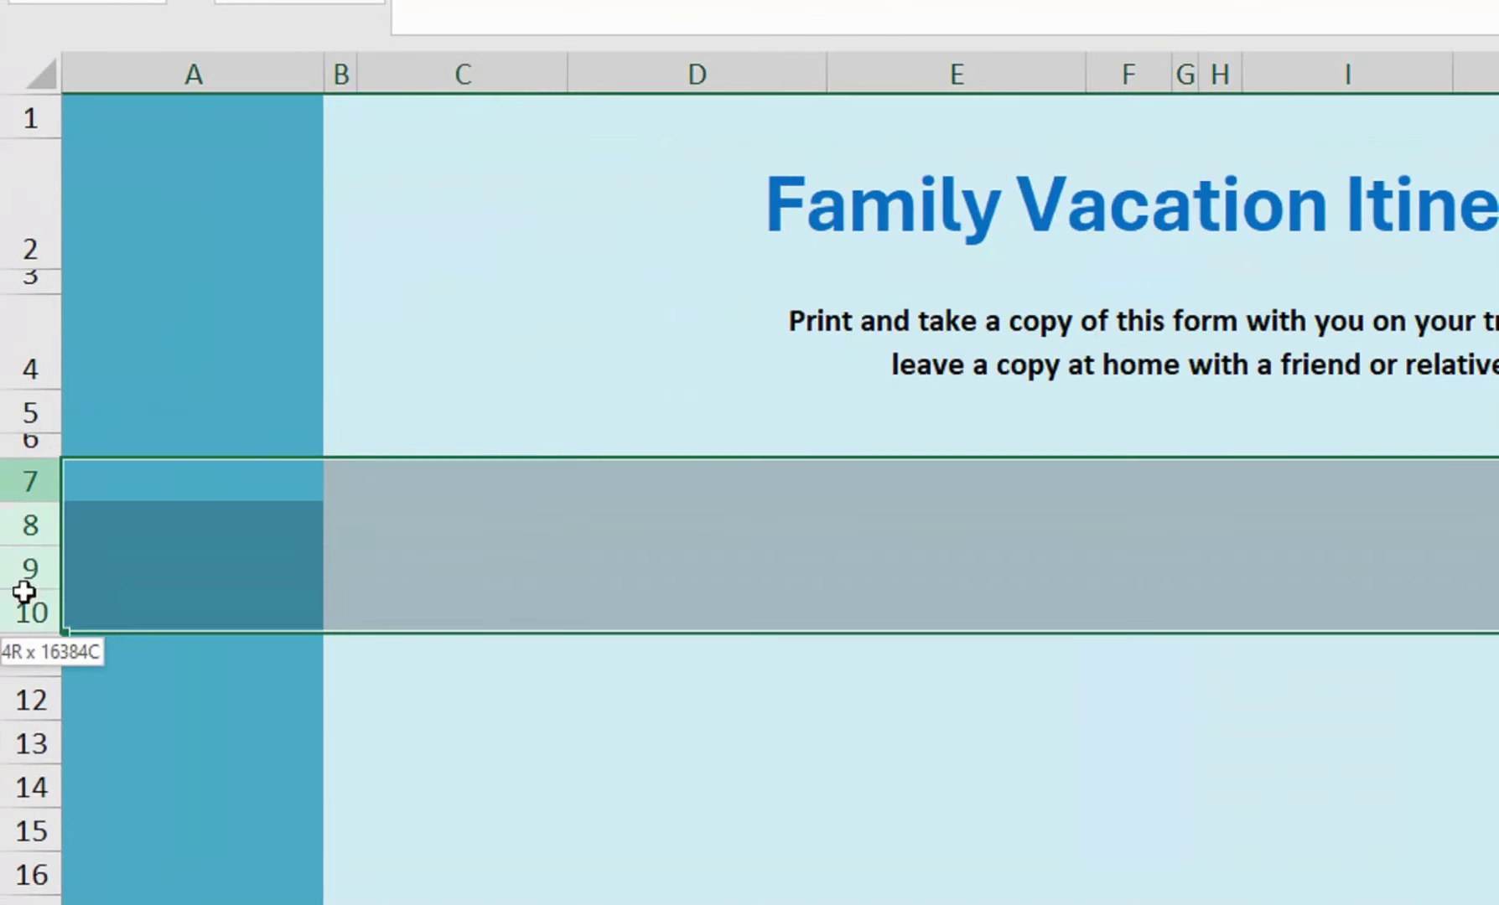
left_click_drag(25, 482, 25, 568)
left_click_drag(50, 504, 55, 535)
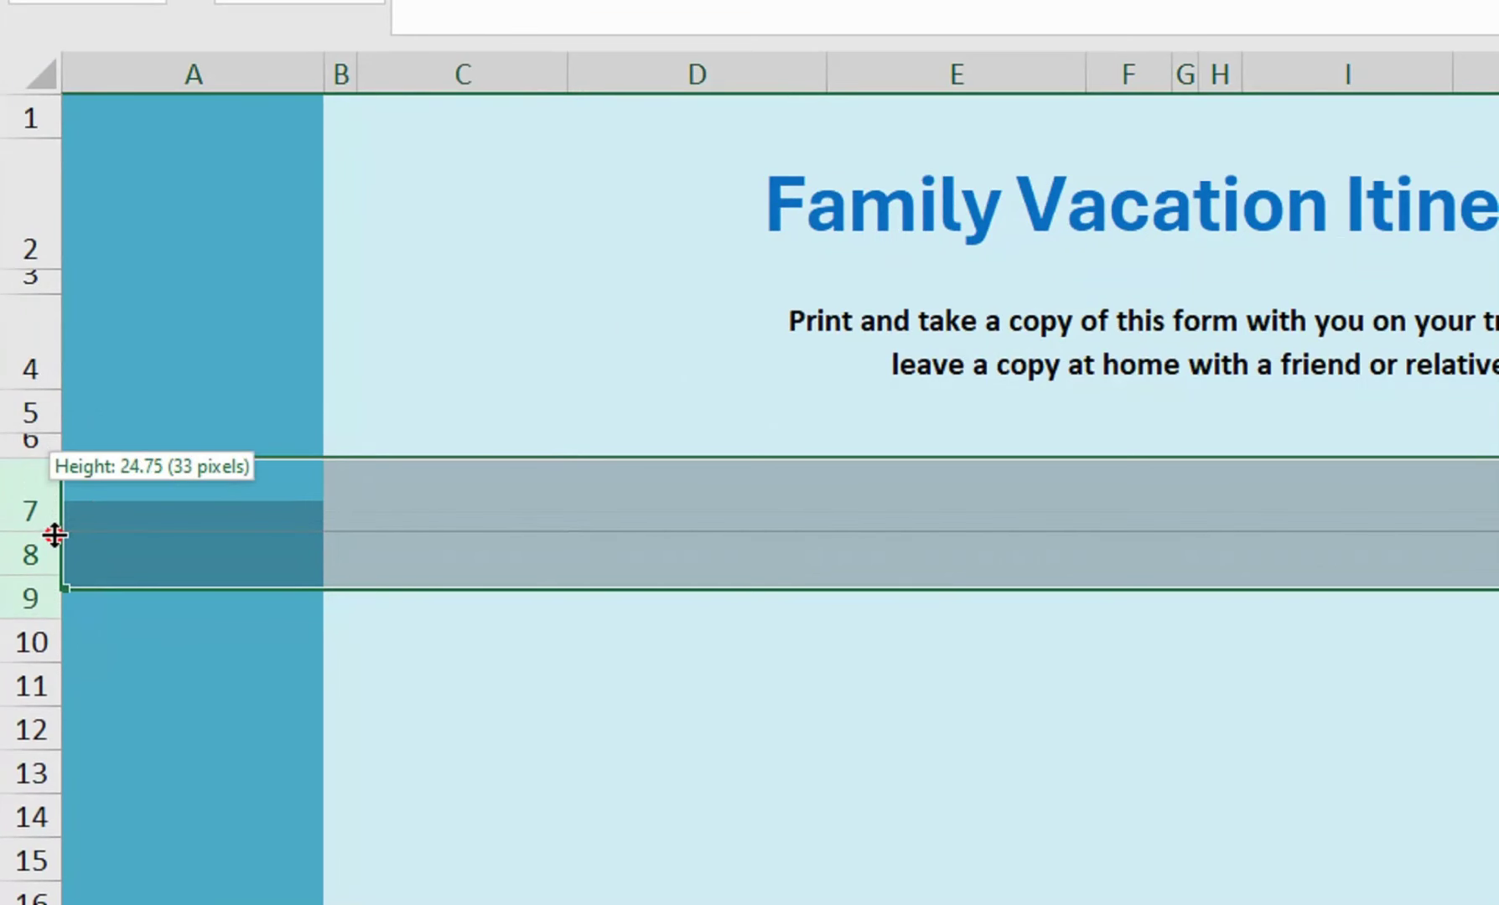
left_click_drag(55, 535, 53, 535)
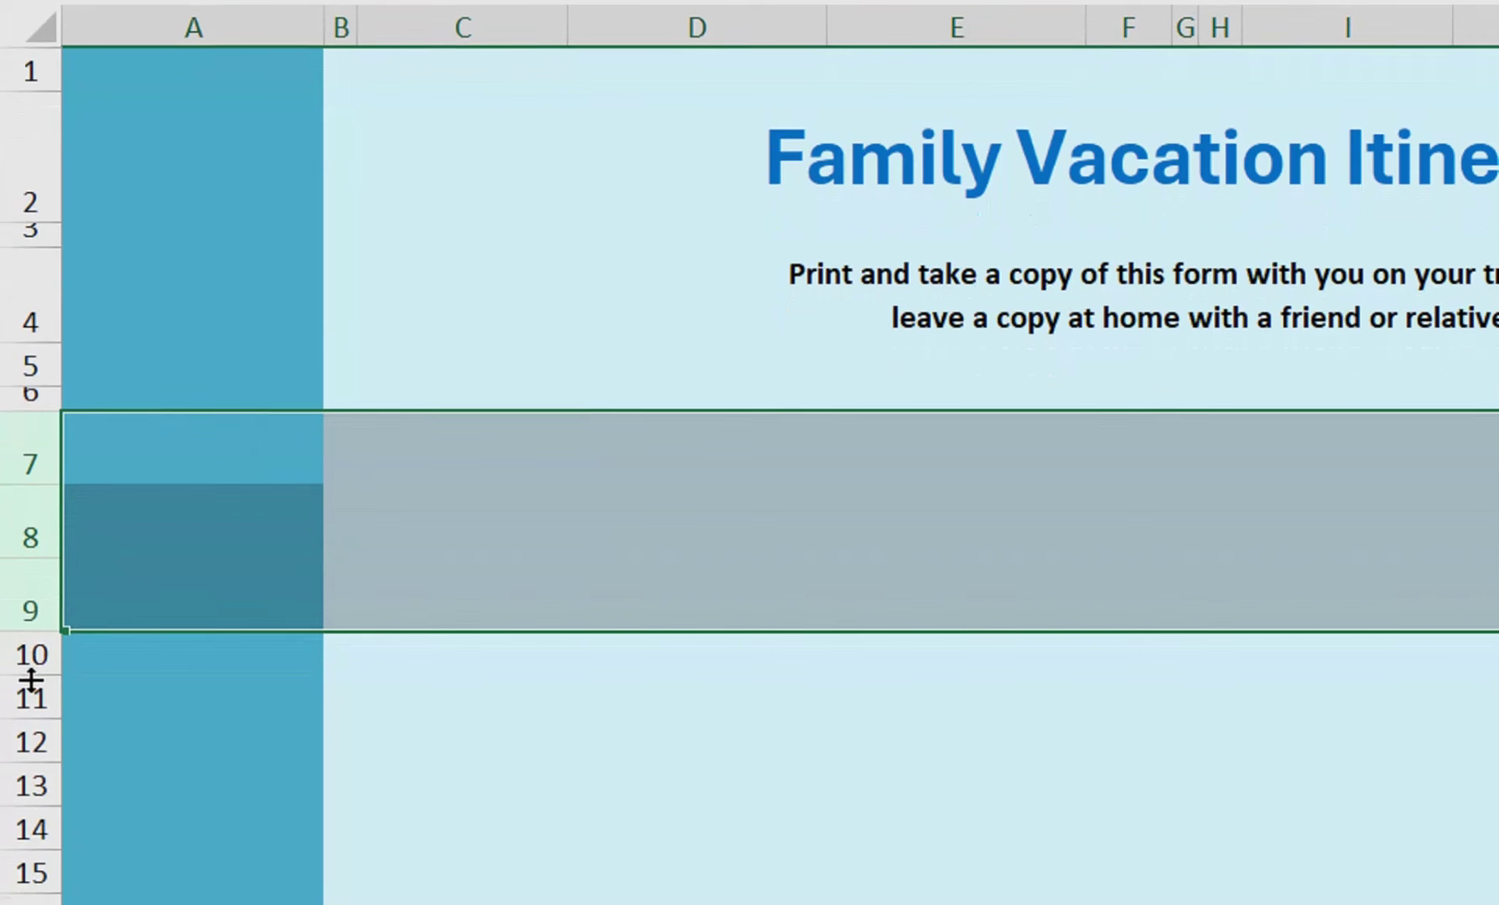
- Shrink row 10 into a thin spacer, enlarge rows 11–12, and shrink rows 14–15 to spacers
mouse_move(30, 678)
left_mouse_down()
mouse_move(31, 665)
mouse_move(37, 676)
left_mouse_up()
left_click(31, 679)
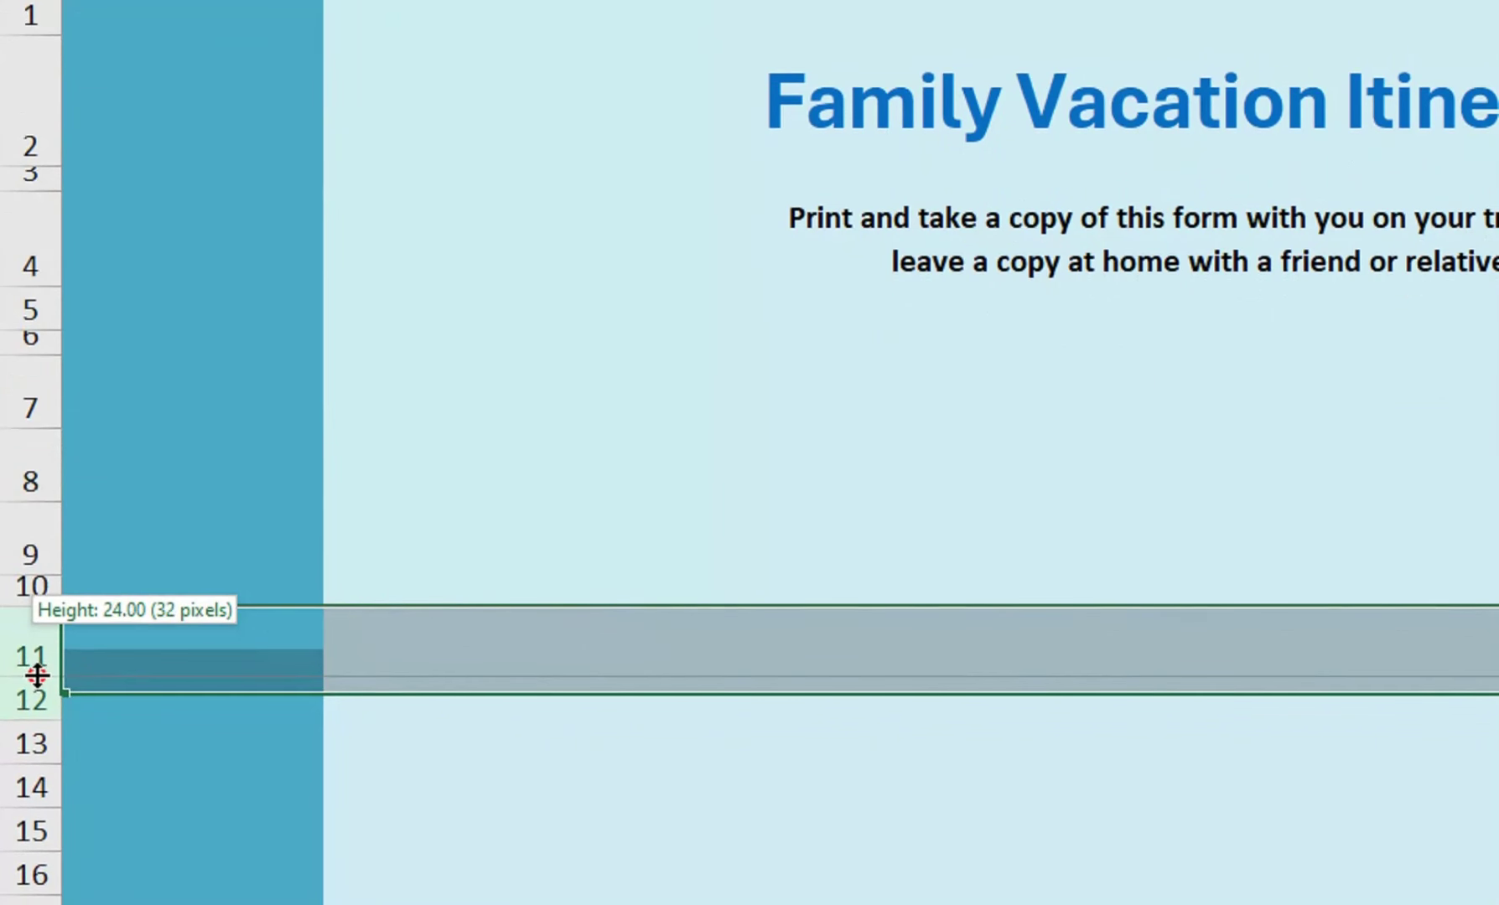
left_click_drag(38, 674, 44, 673)
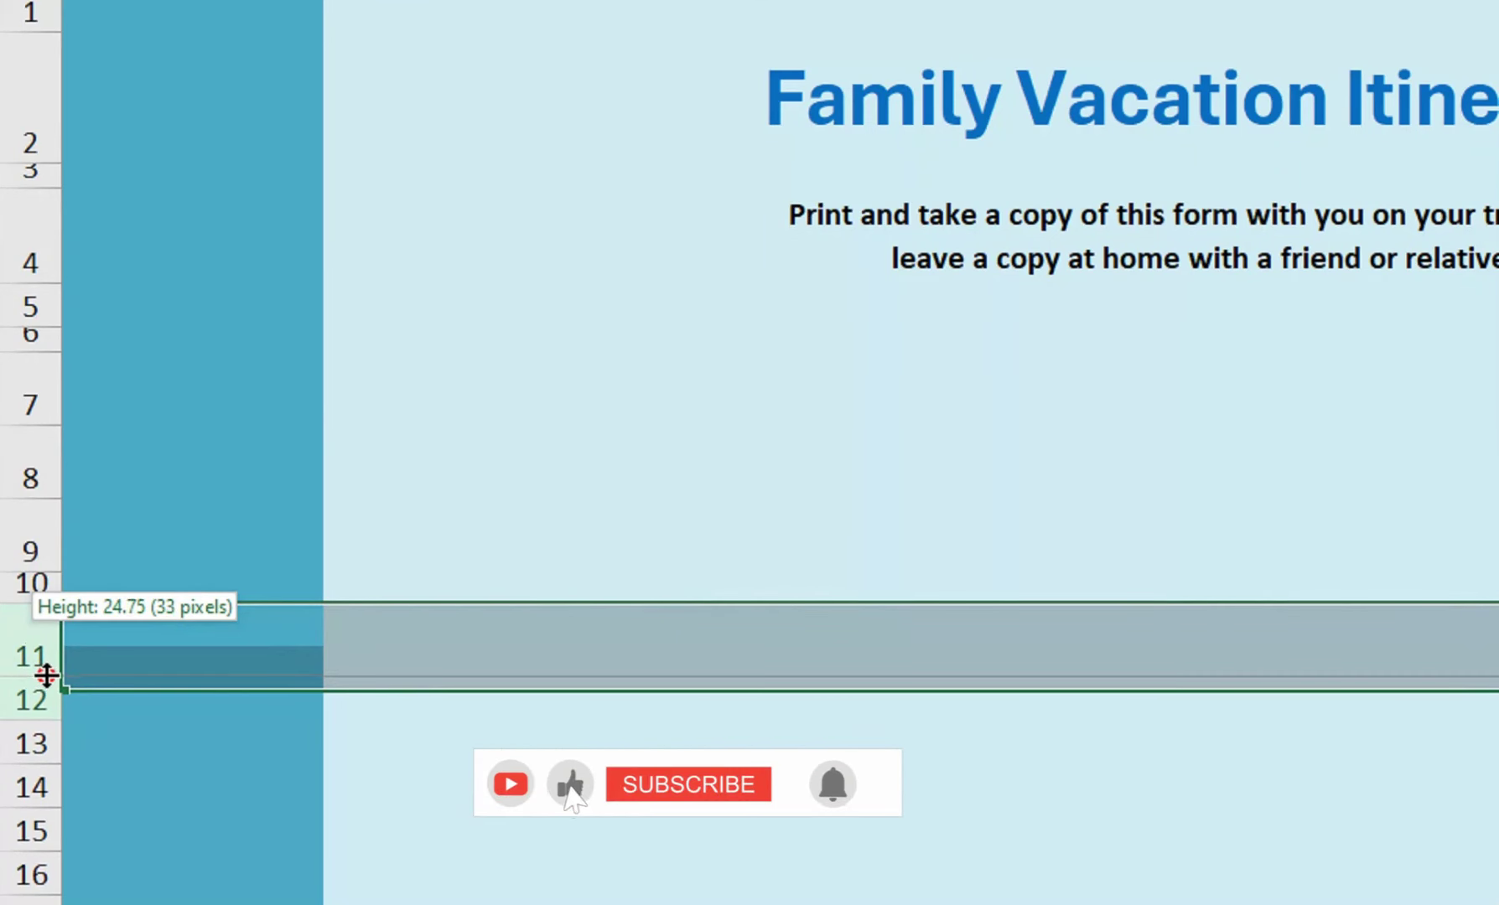
left_click_drag(45, 673, 47, 675)
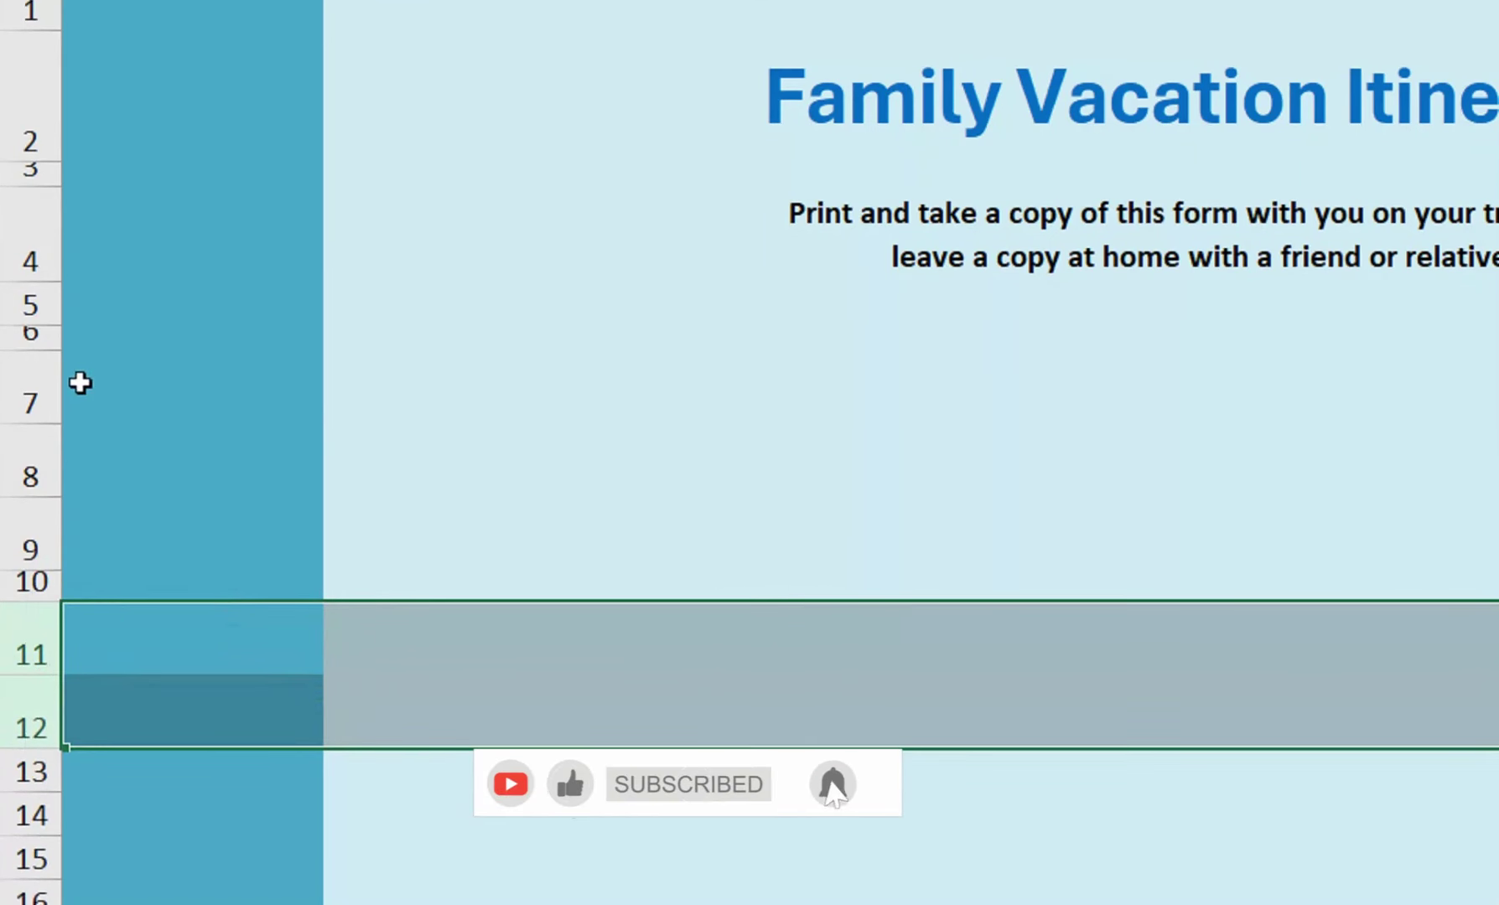
left_click(89, 382)
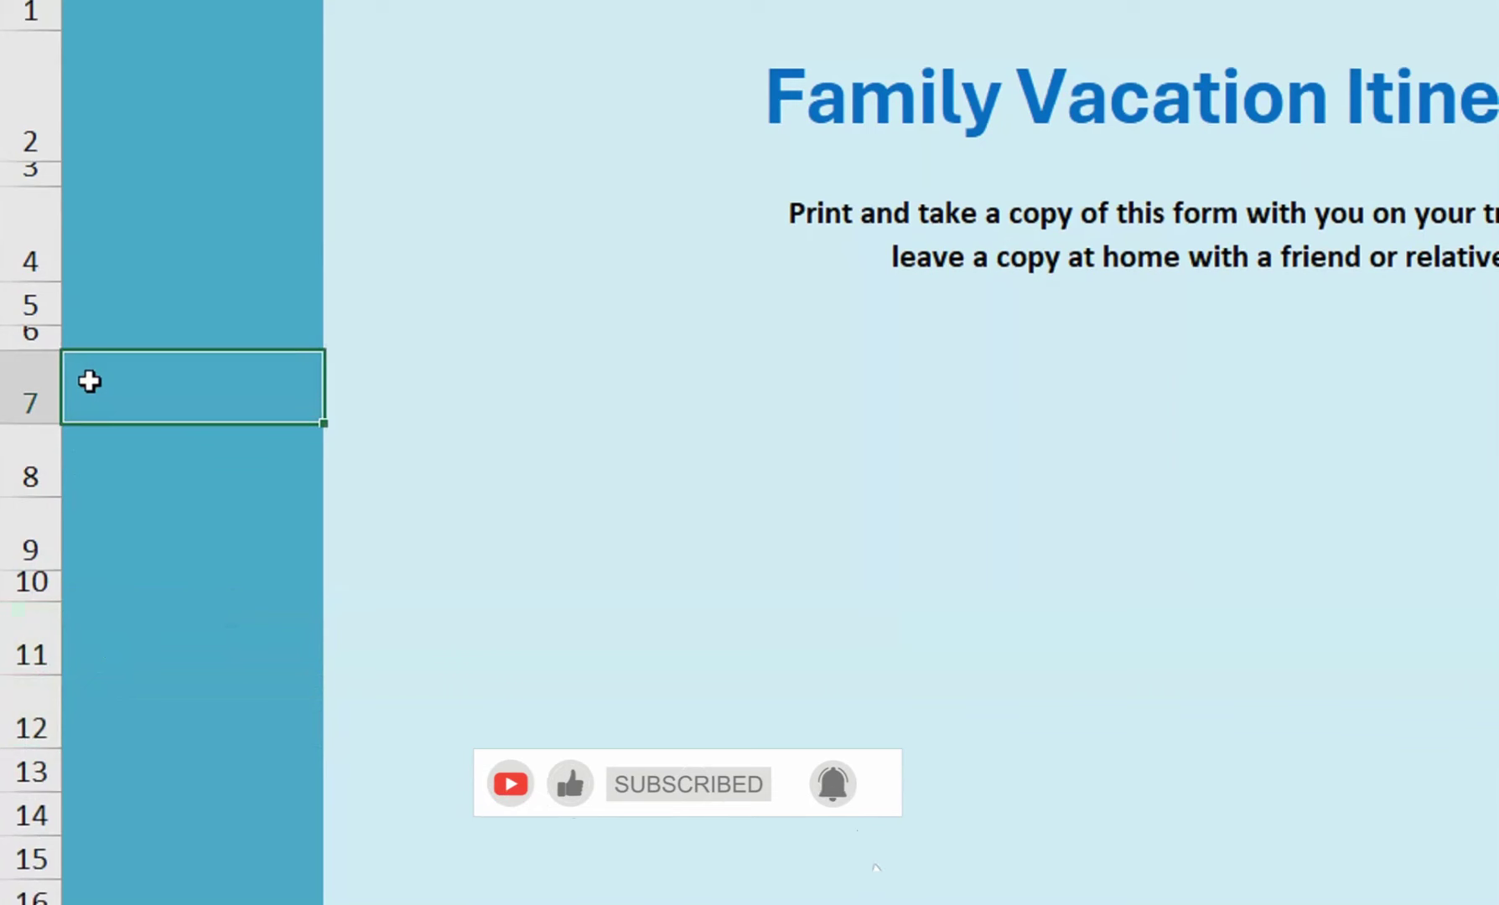
left_click(25, 585)
mouse_move(27, 658)
left_mouse_down()
mouse_move(26, 692)
mouse_move(30, 641)
left_mouse_up()
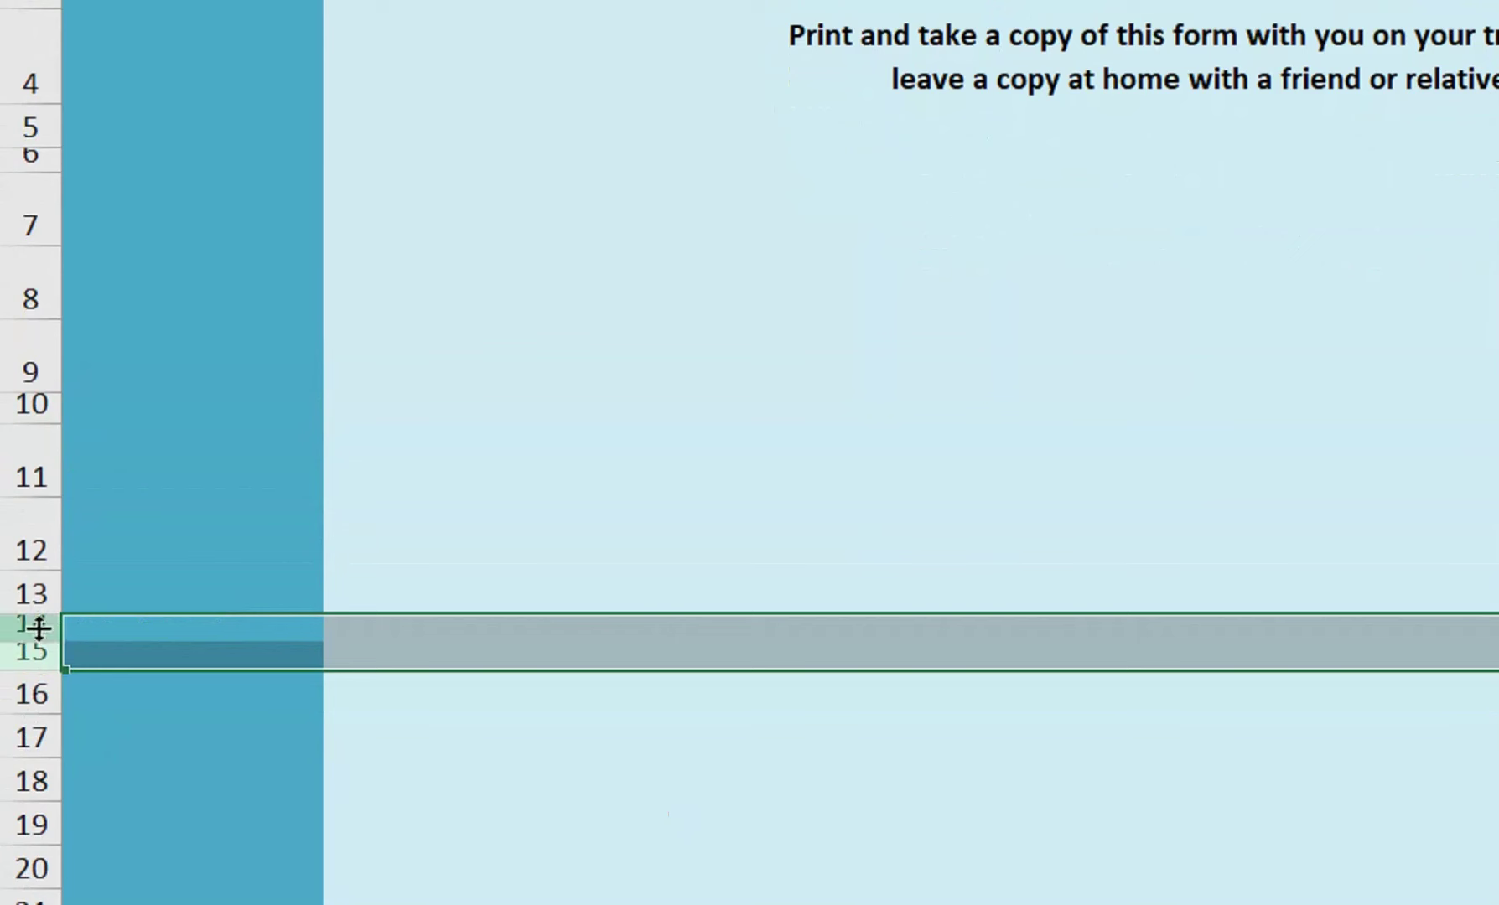
scroll(337, 207, "up", 1)
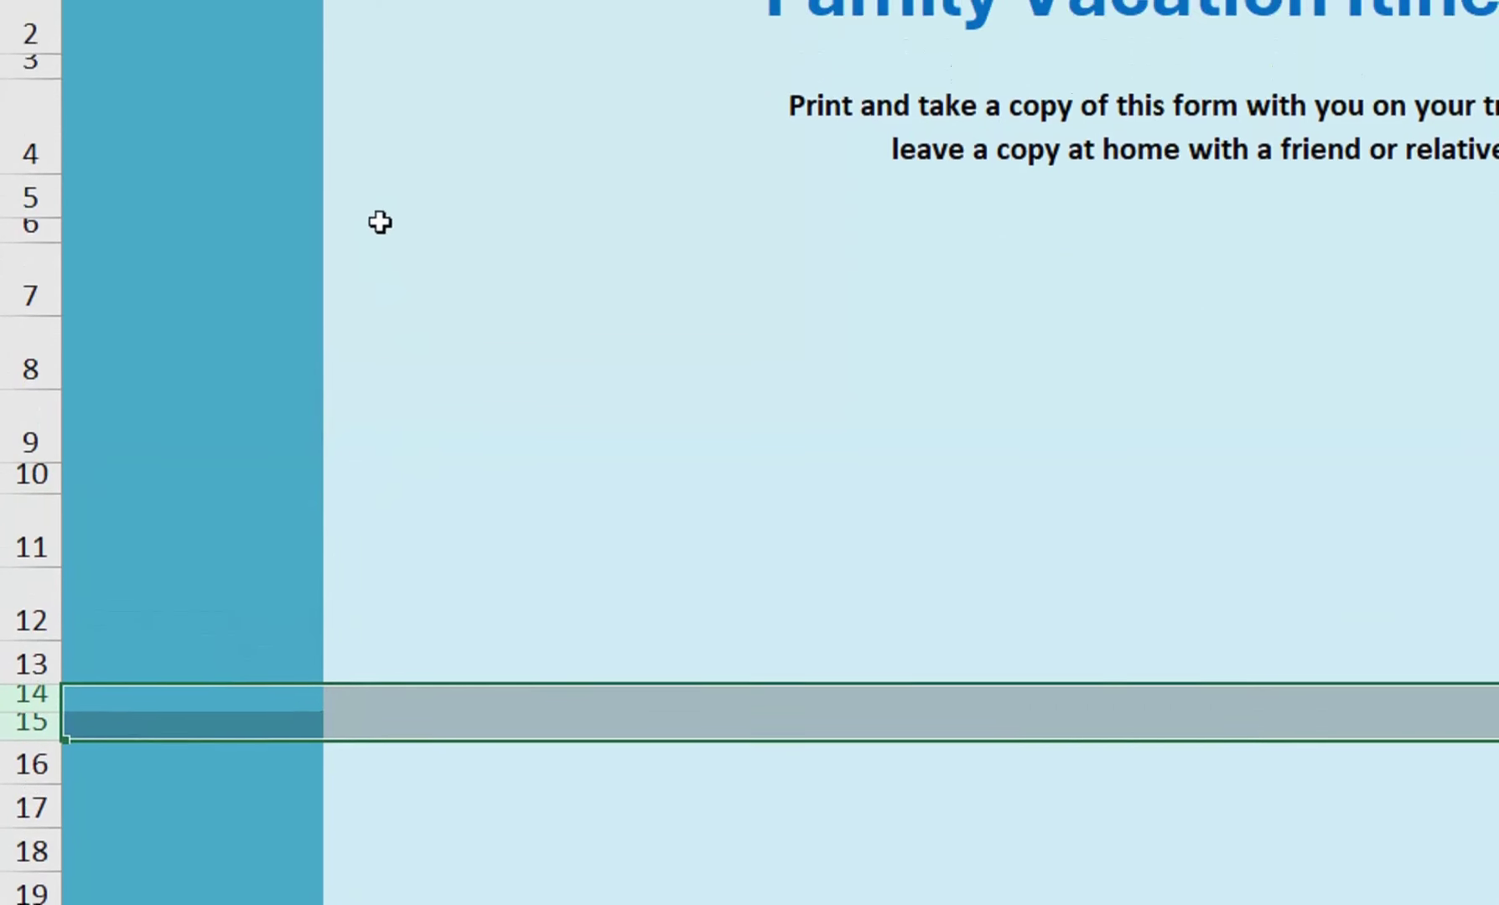
left_click(416, 233)
- Give C6:F15 black text on a white fill and widen column F slightly
mouse_move(439, 231)
left_mouse_down()
mouse_move(1194, 348)
mouse_move(1160, 589)
mouse_move(1138, 609)
mouse_move(1117, 679)
left_mouse_up()
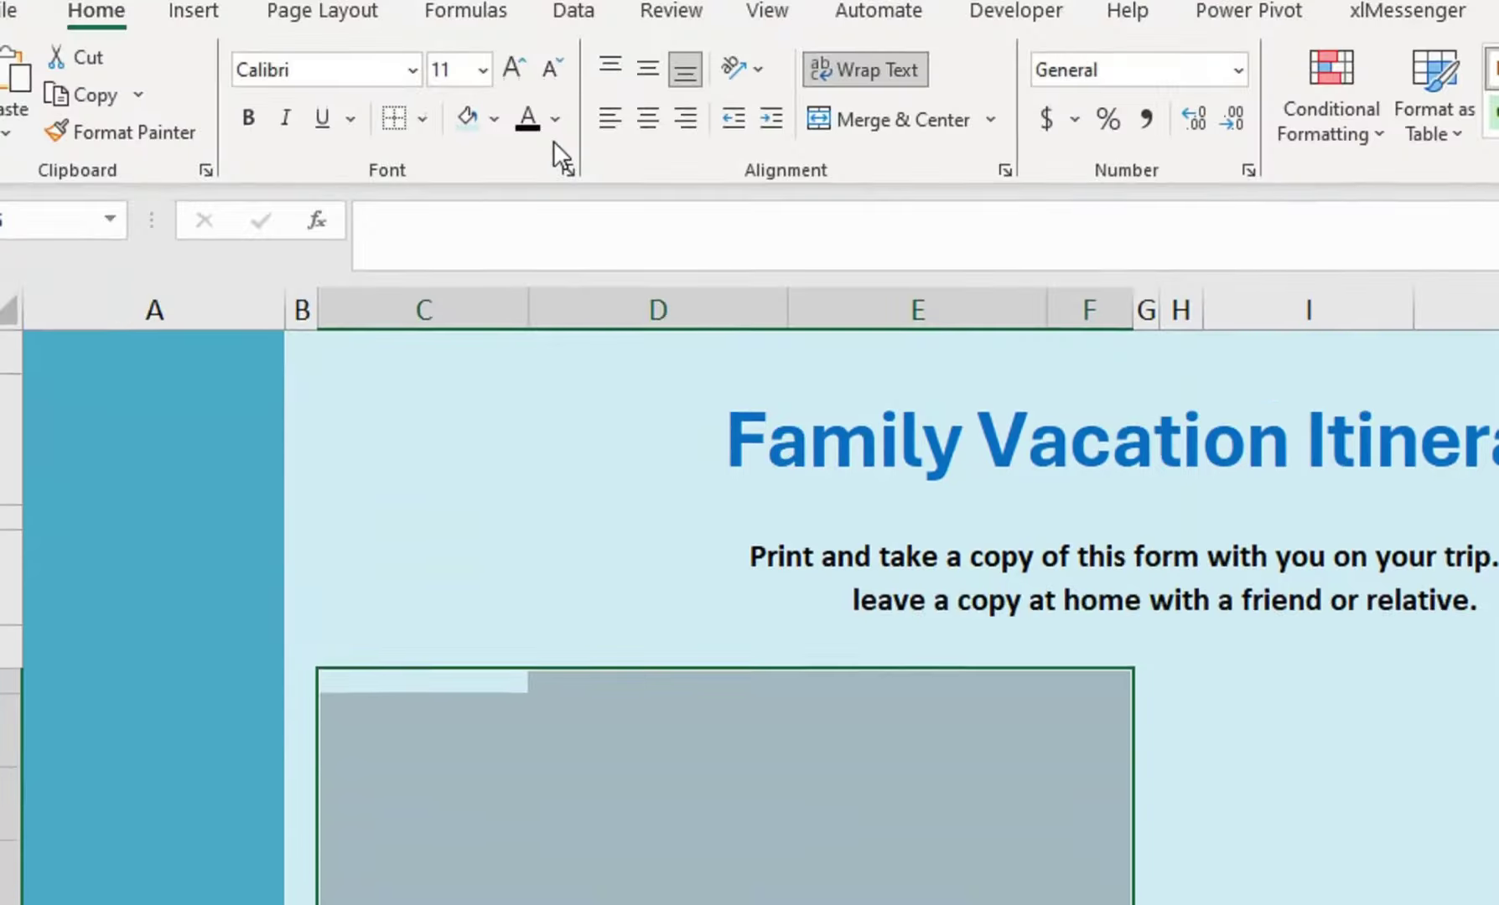
left_click(555, 186)
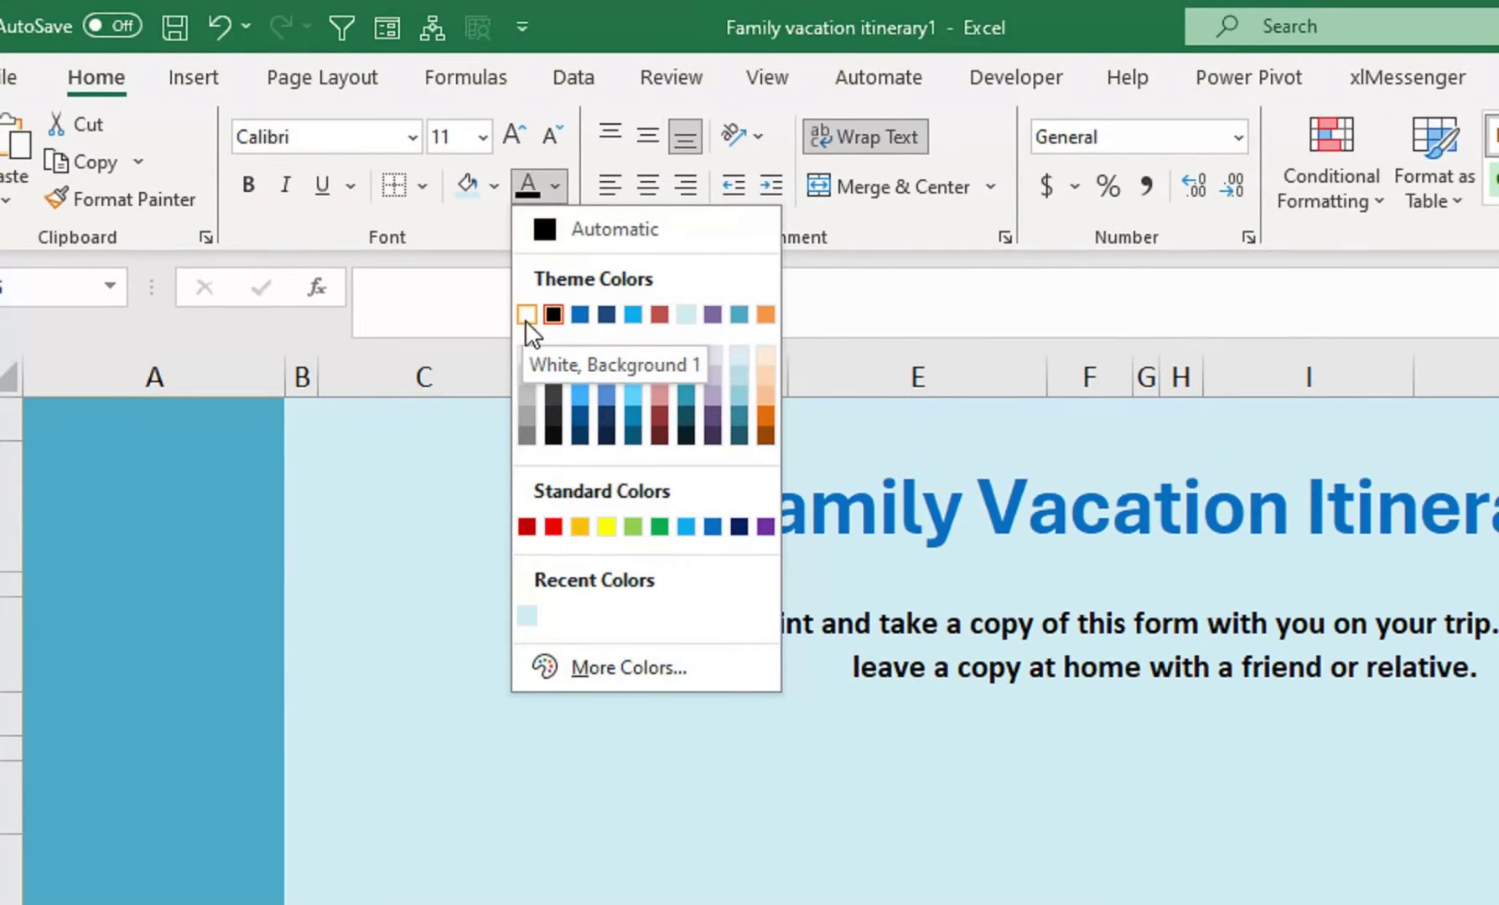
left_click(526, 314)
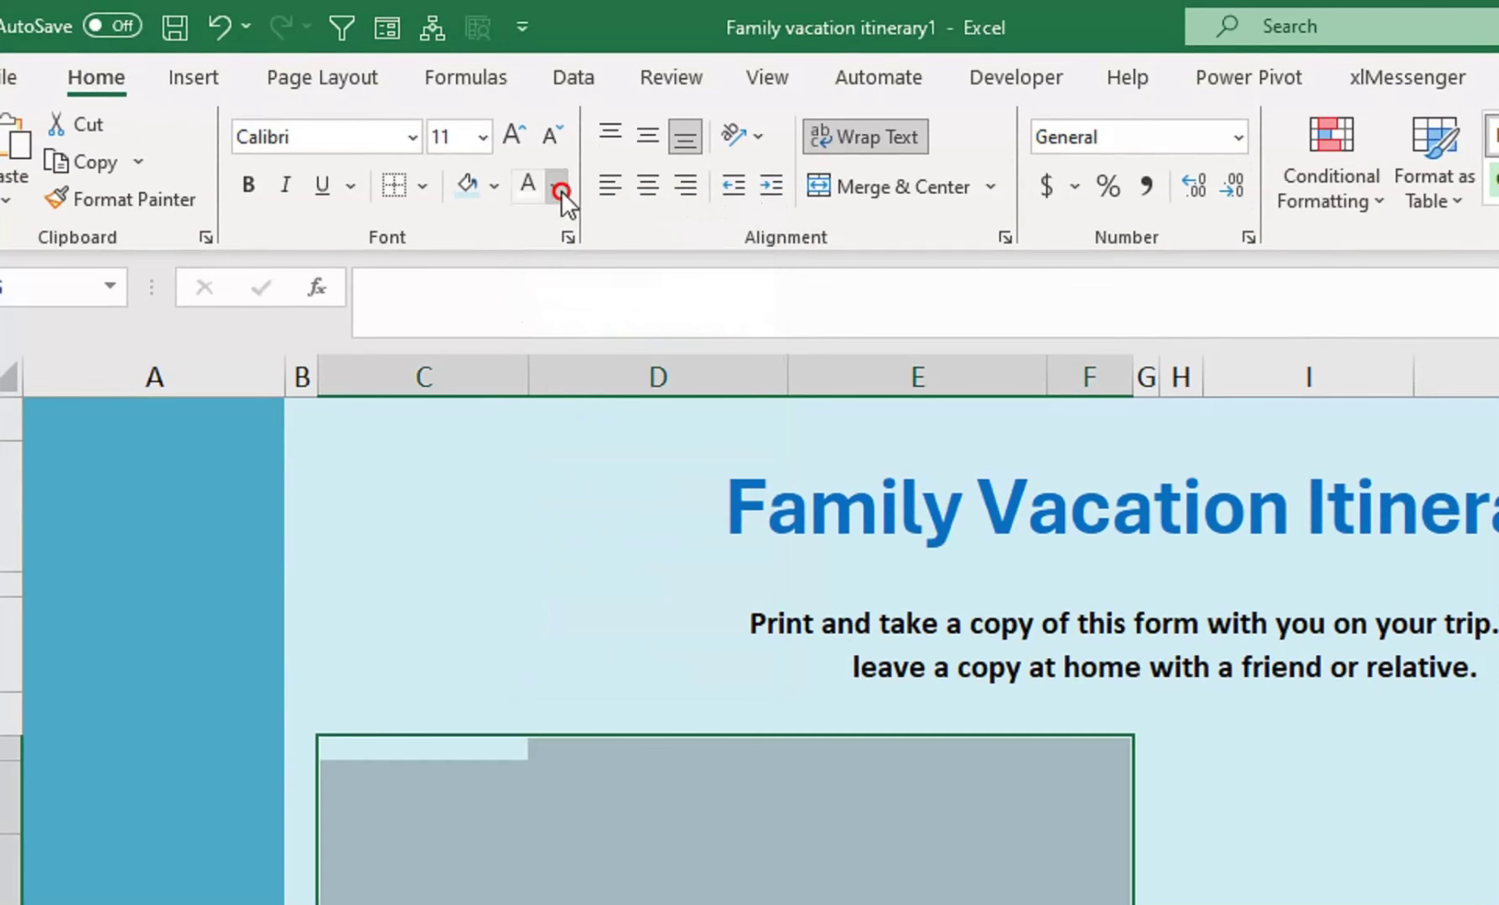
left_click(561, 191)
left_click(560, 315)
left_click(493, 187)
left_click(467, 266)
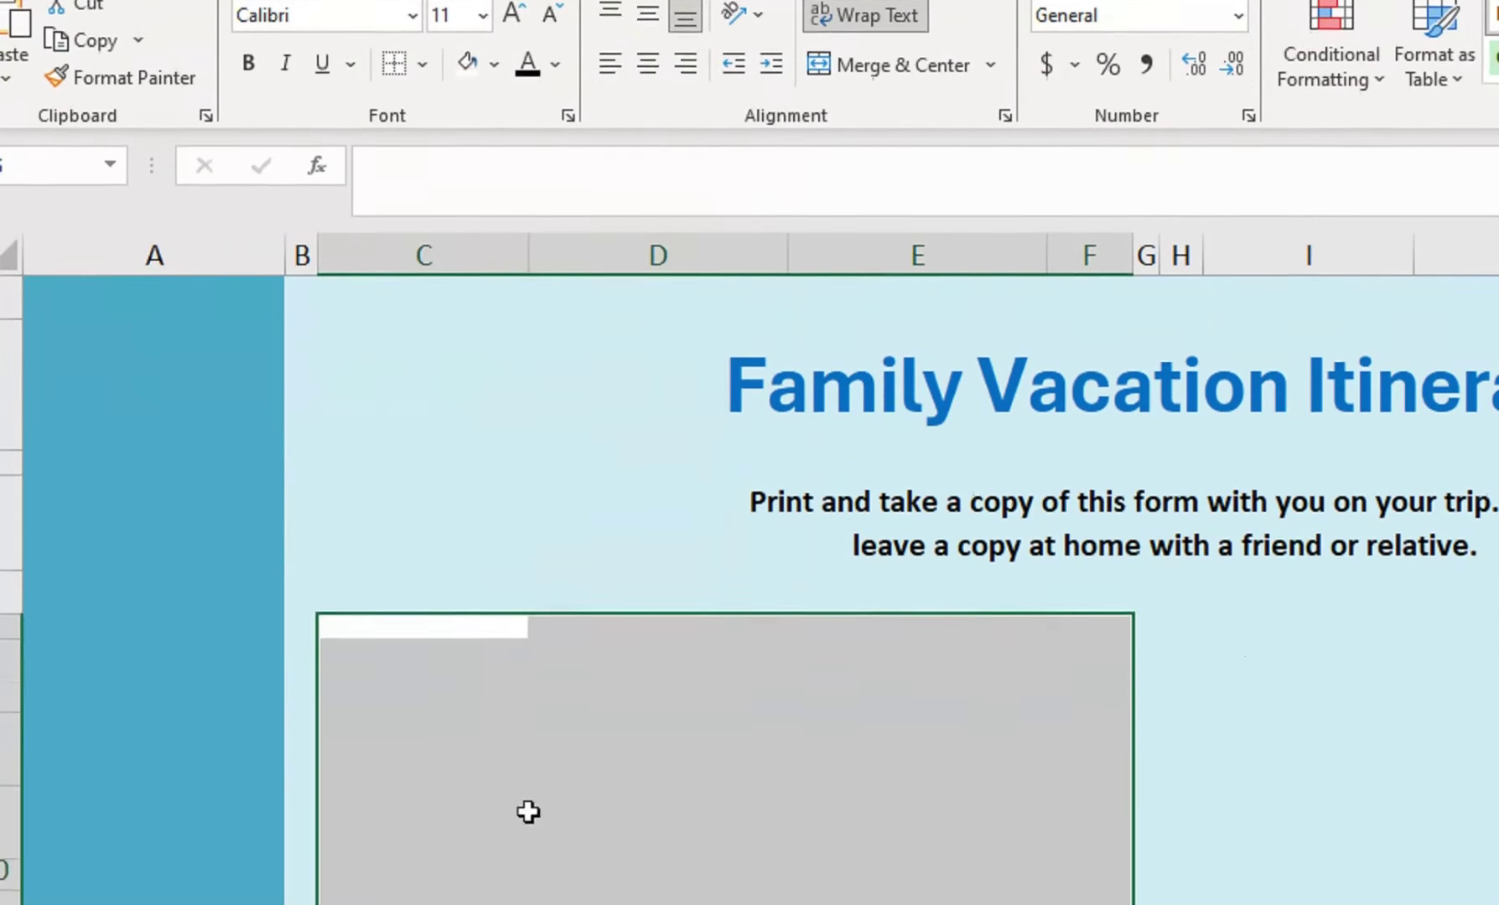
left_click_drag(1133, 155, 1150, 156)
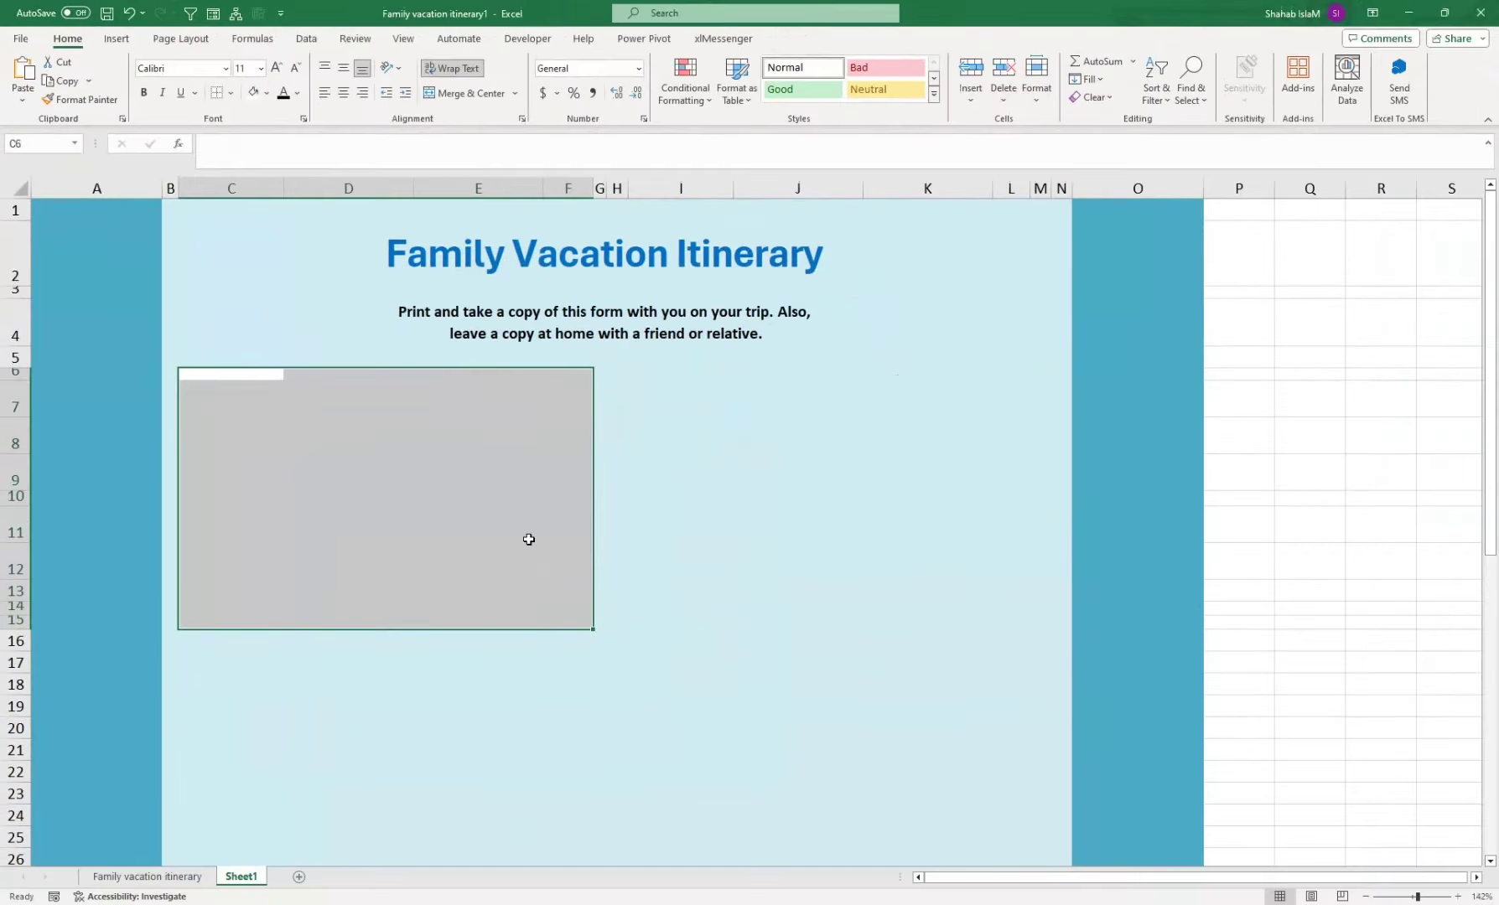
- Shorten row 7 to a height of 15.75
left_click(18, 397)
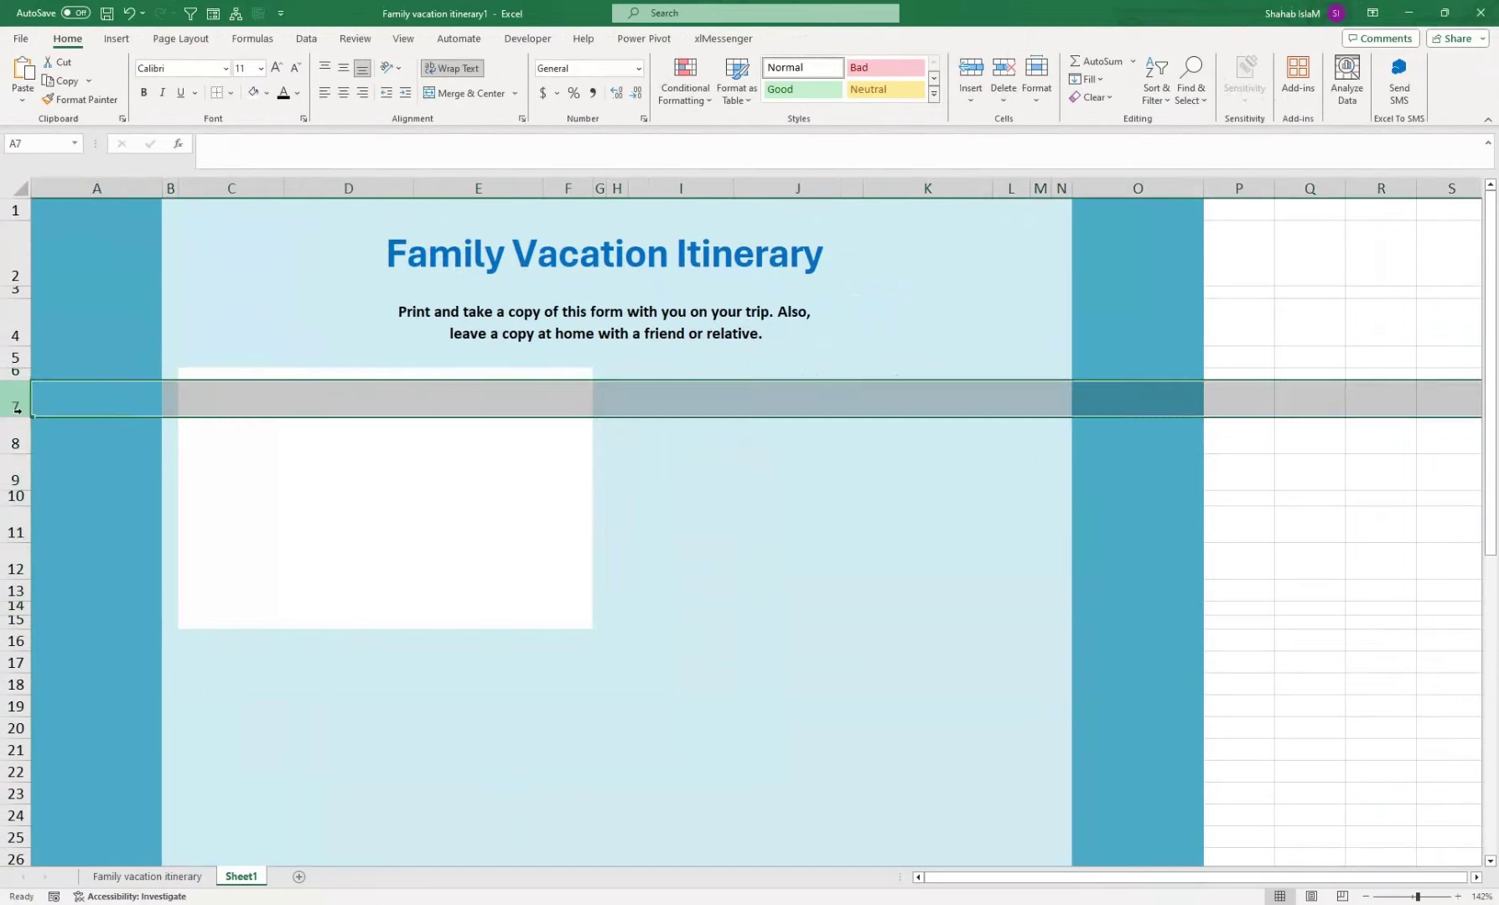
right_click(21, 396)
key("Escape")
mouse_move(15, 417)
left_mouse_down()
mouse_move(20, 375)
mouse_move(29, 397)
left_mouse_up()
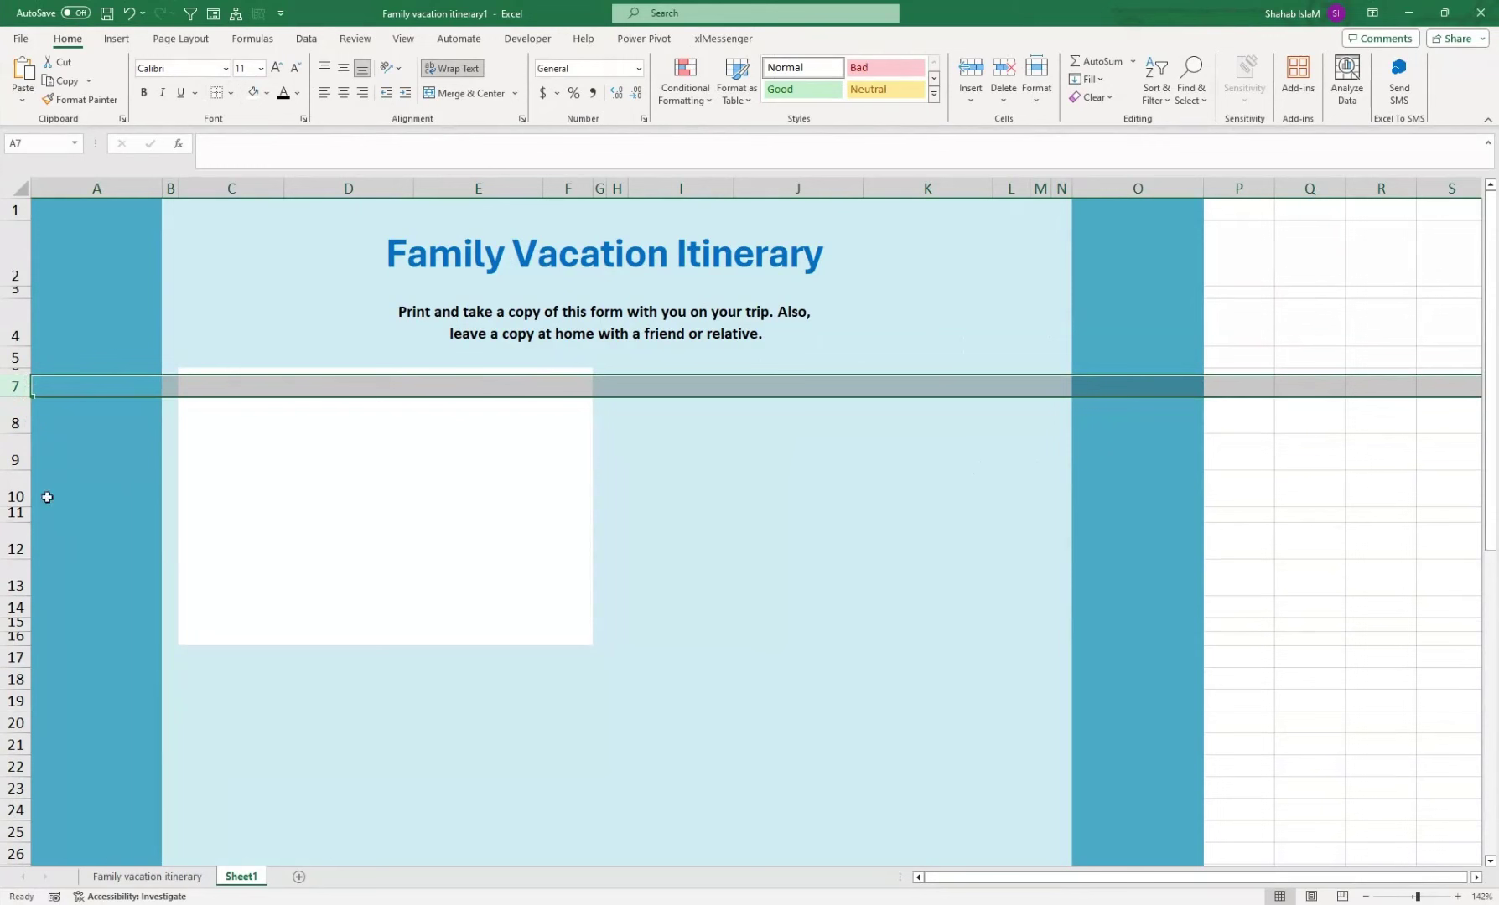
left_click(218, 395)
left_click(228, 411)
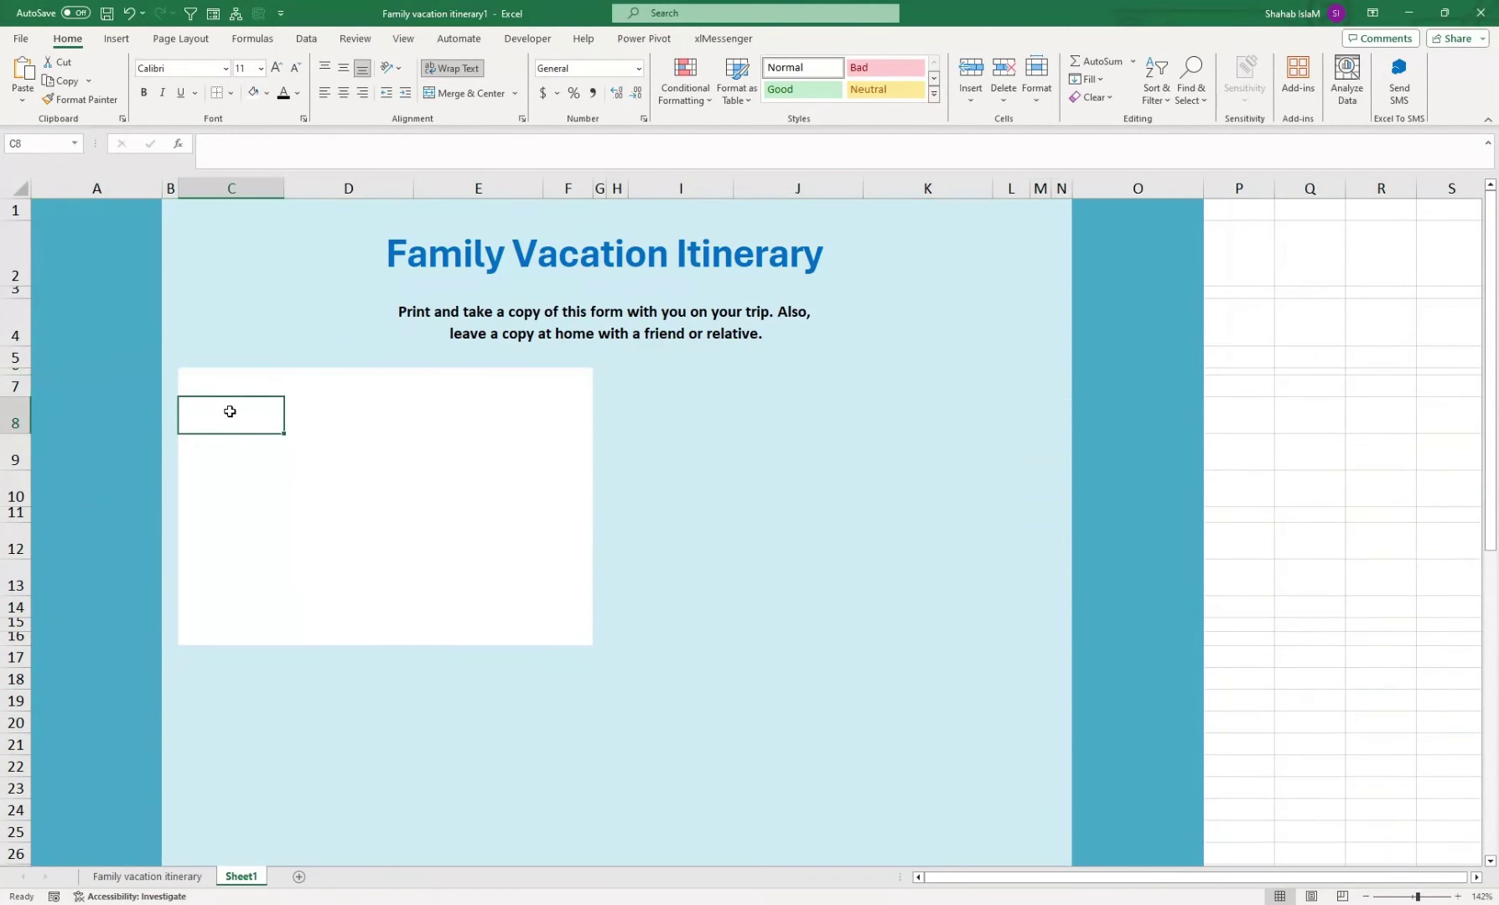
- Delete the blank row 16 beneath the white box and select C9:C10 for the icon tab
left_click(16, 637)
right_click(21, 635)
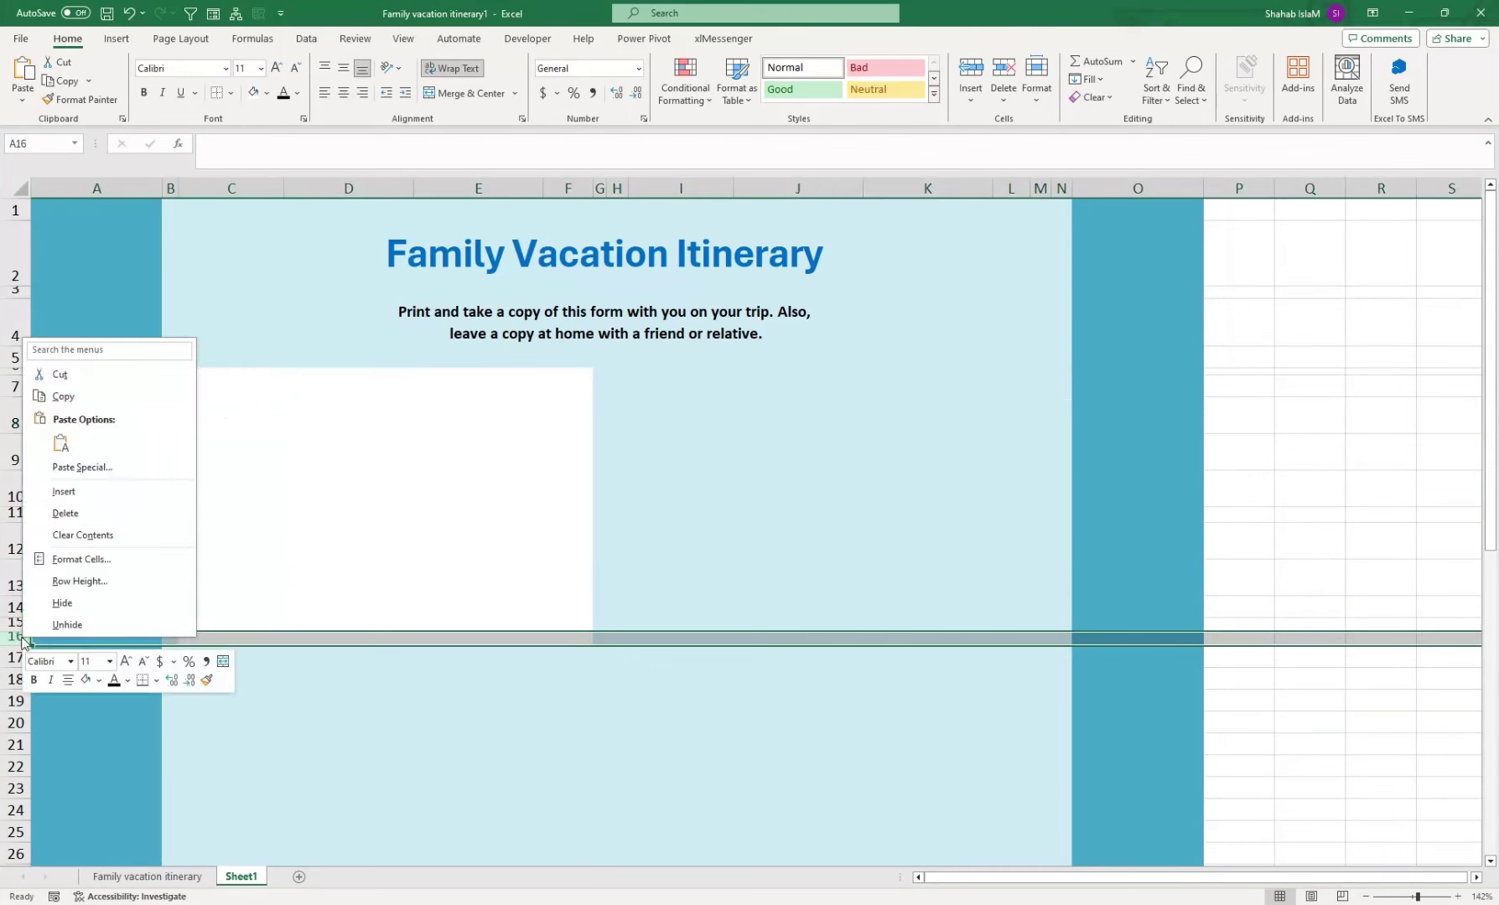
left_click(139, 516)
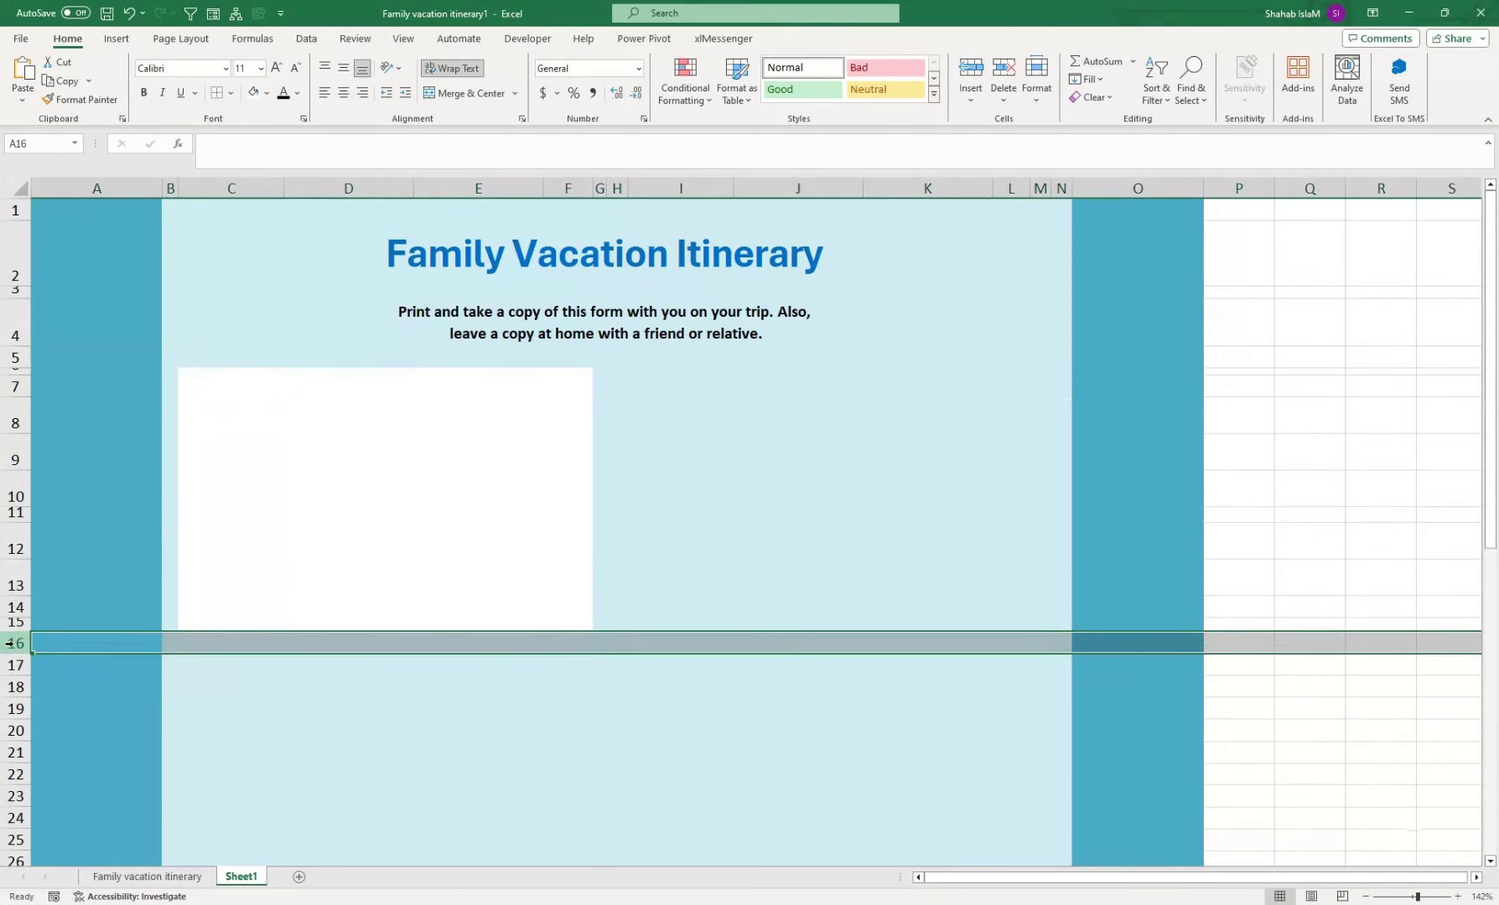
left_click(91, 707)
left_click(250, 402)
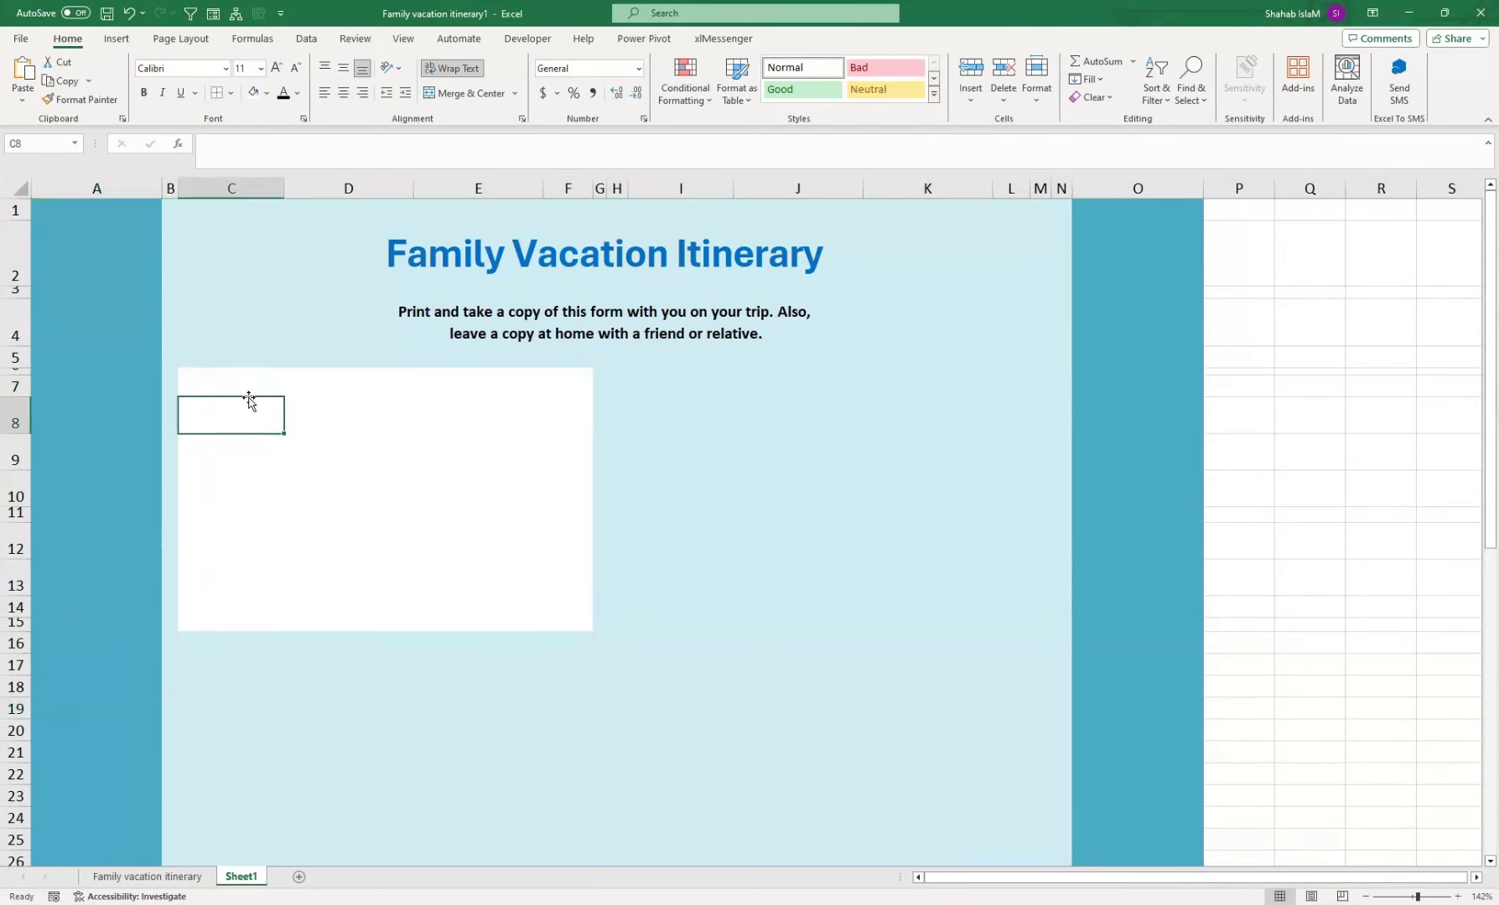
left_click_drag(189, 456, 188, 484)
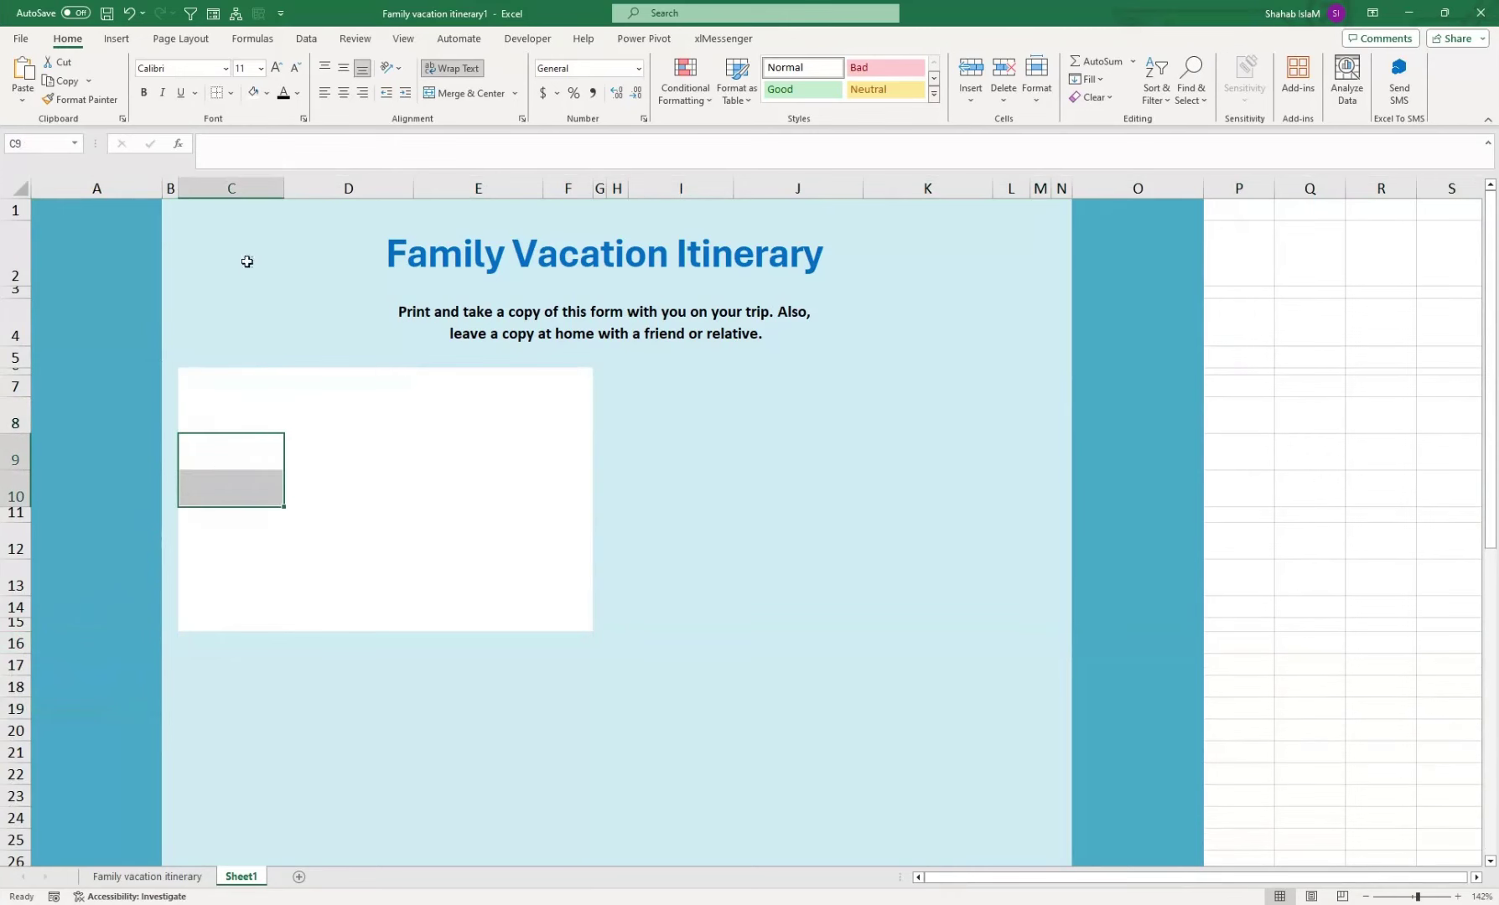
left_click(116, 39)
- Draw a tall Flowchart: Delay half-round tab at the white box's left edge
left_click(217, 79)
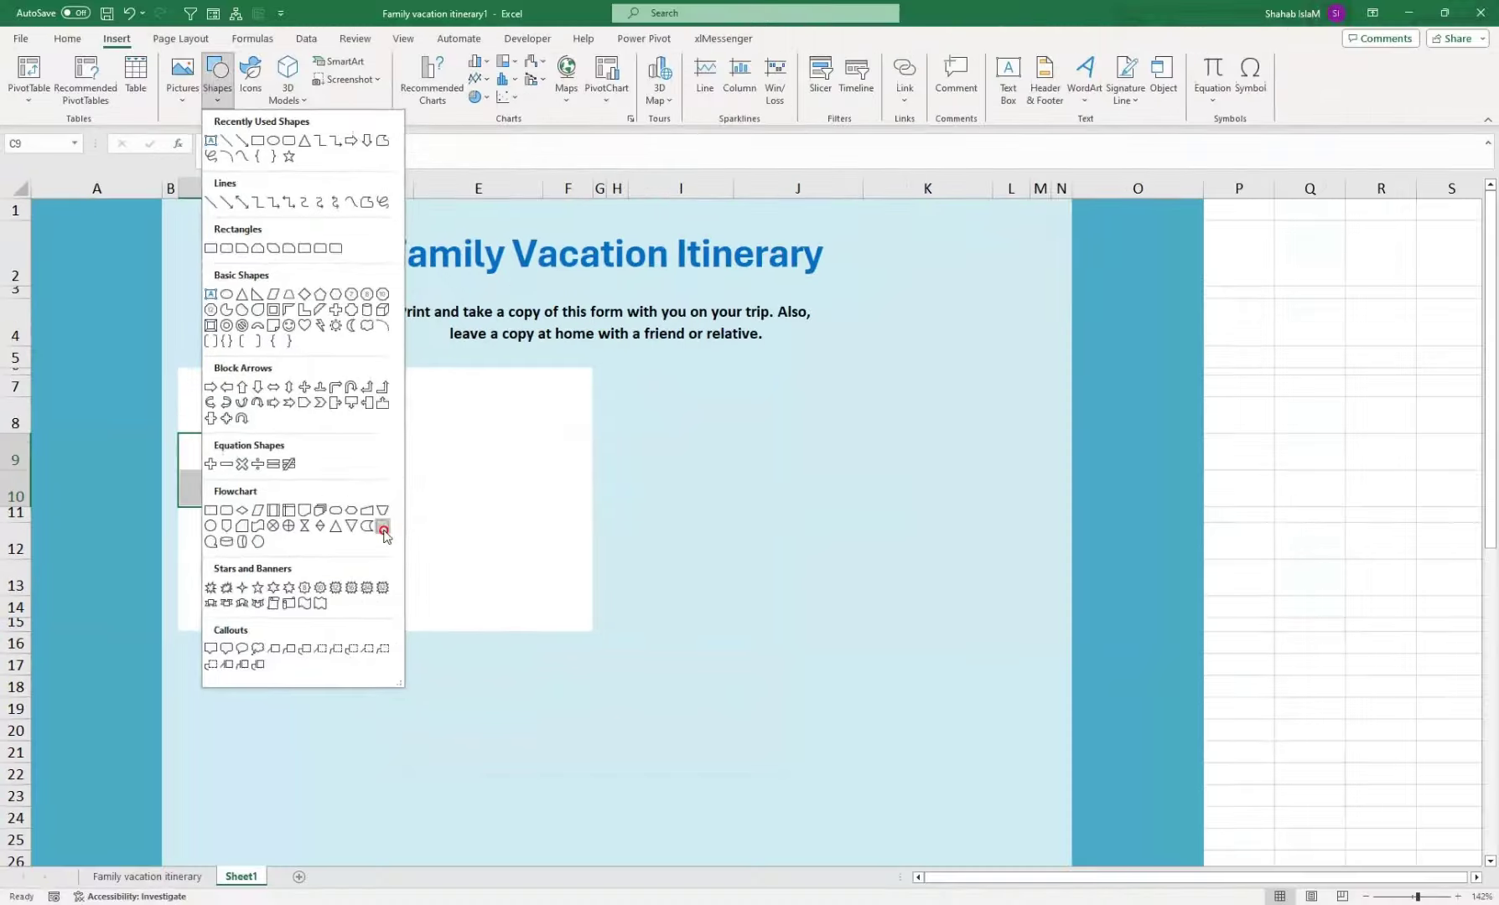
left_click(383, 528)
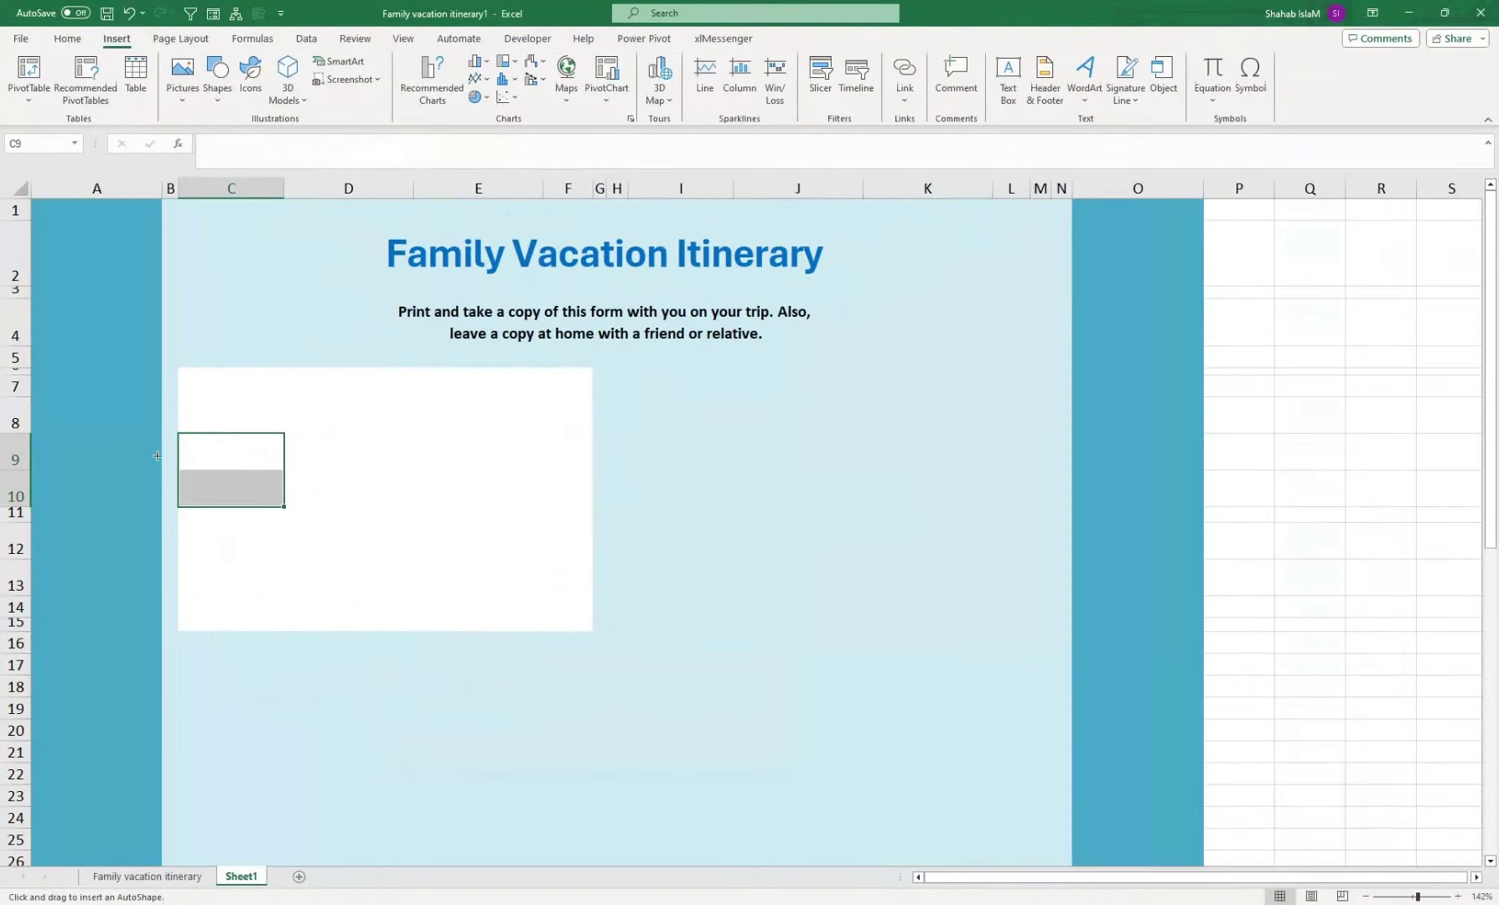
left_click_drag(177, 433, 283, 512)
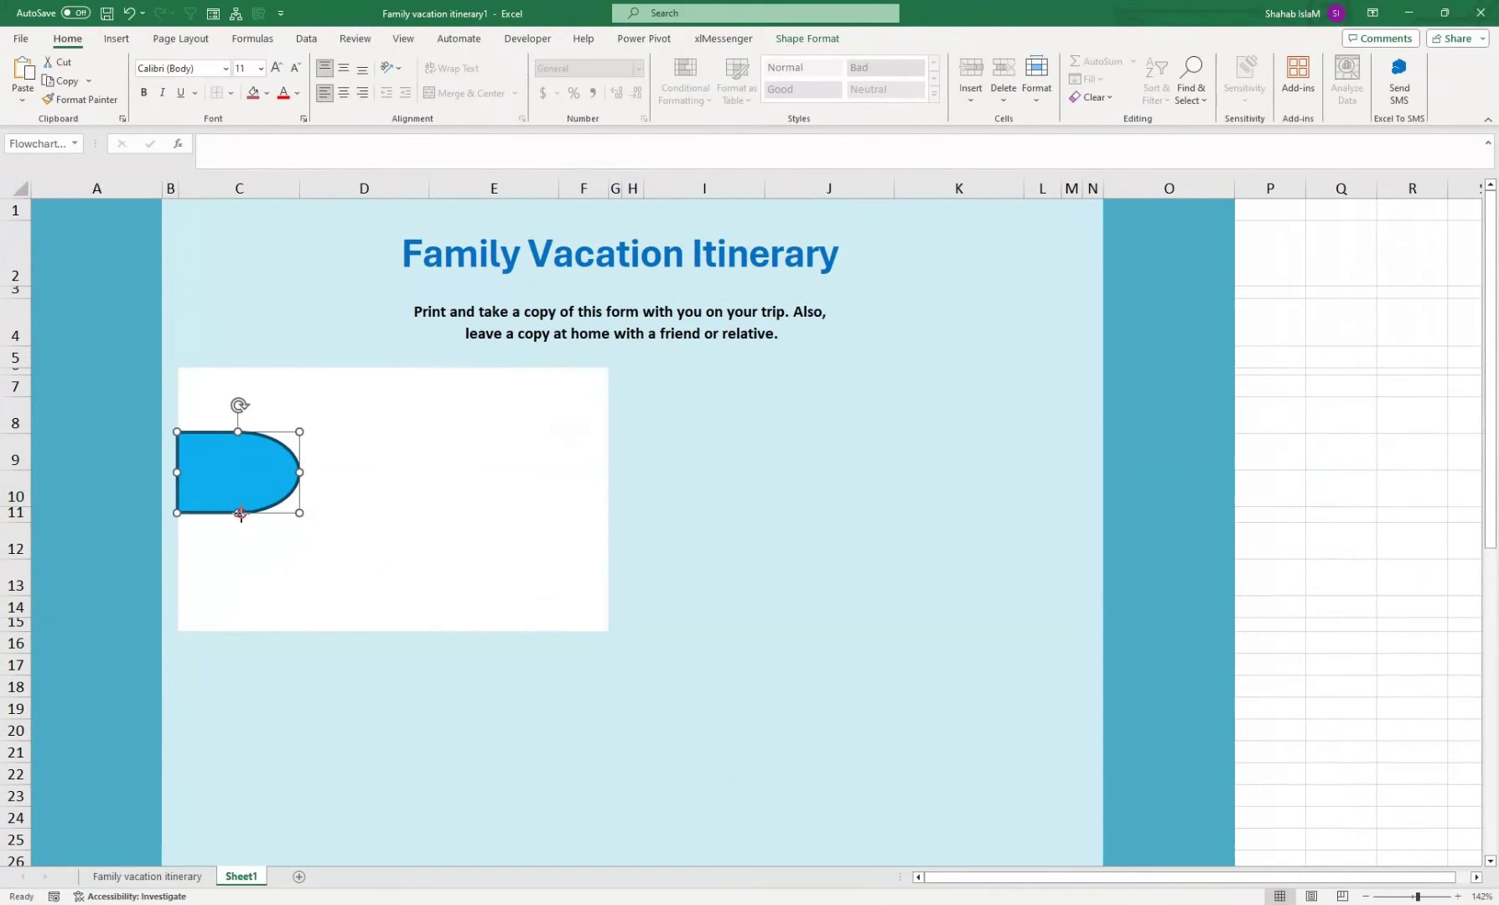
left_click_drag(240, 513, 240, 564)
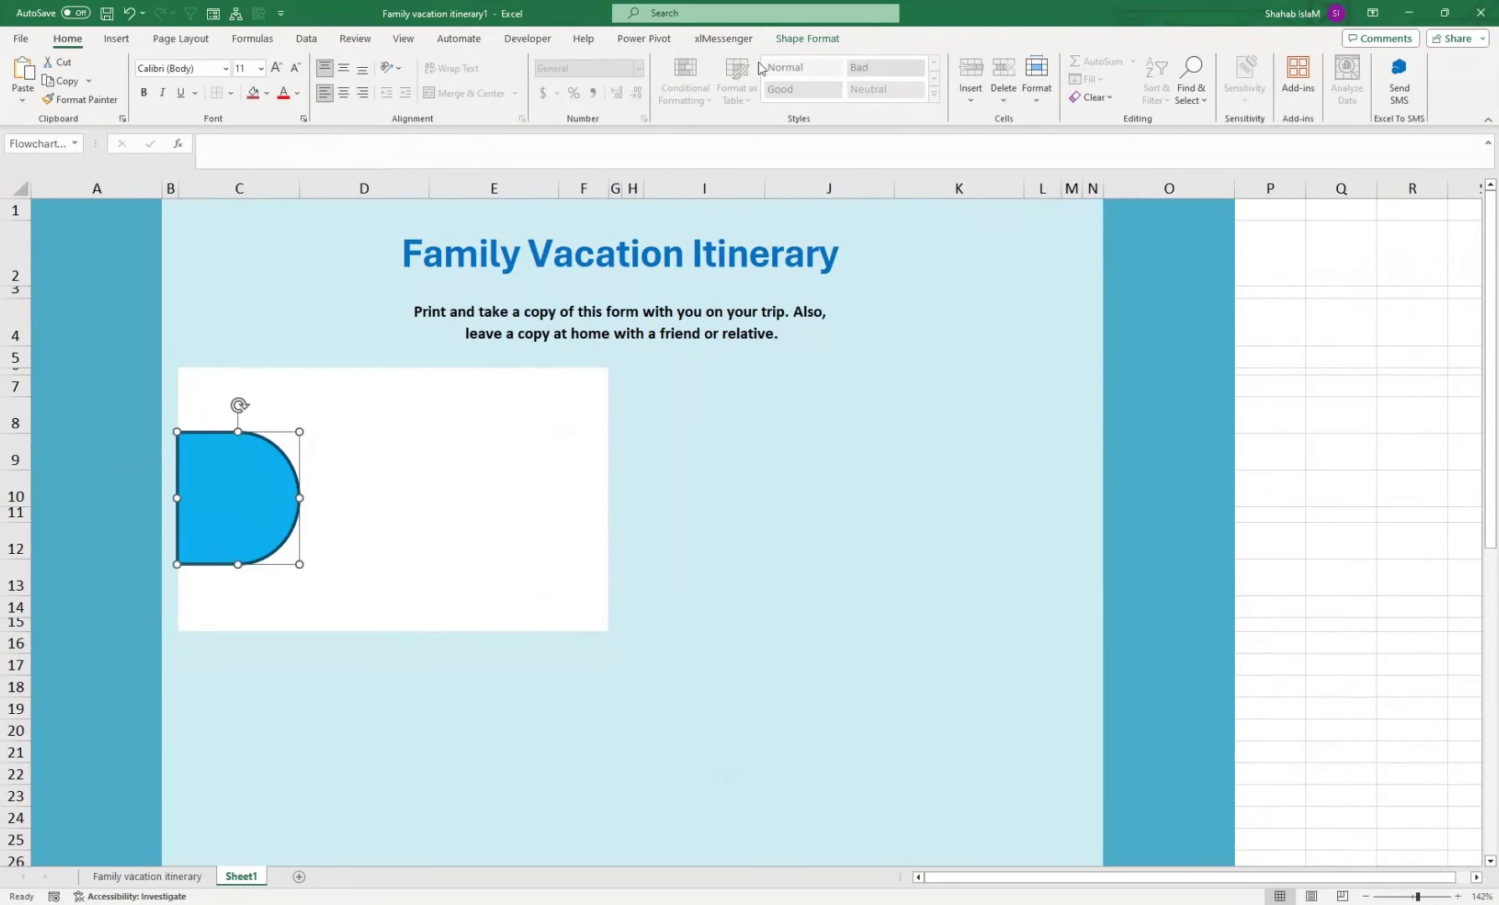
- Give the half-round tab a darker blue fill and no outline
left_click(807, 39)
left_click(560, 61)
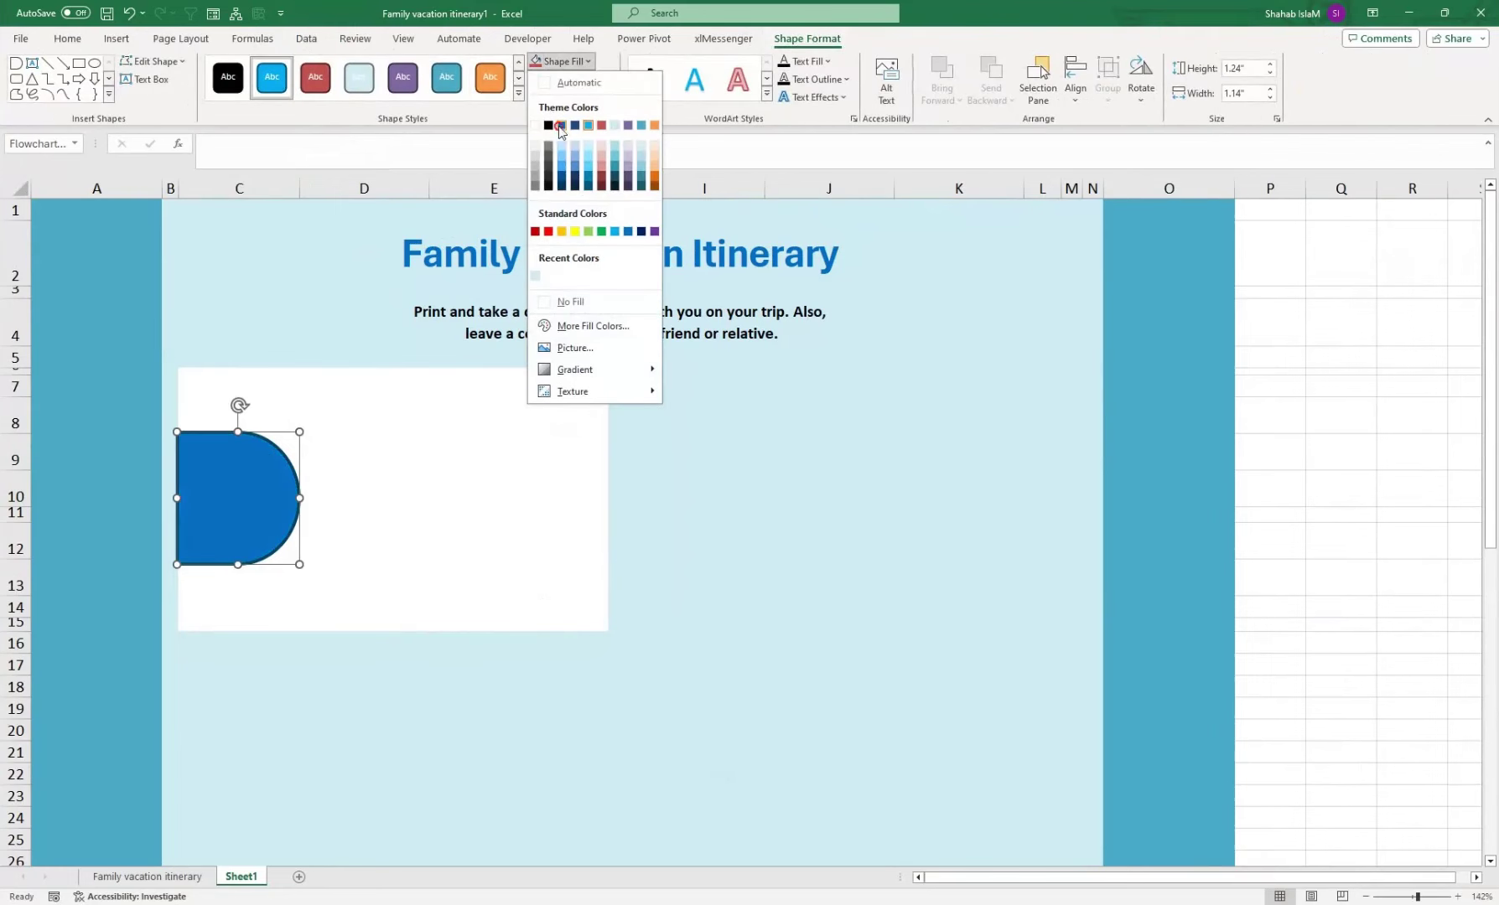
left_click(560, 126)
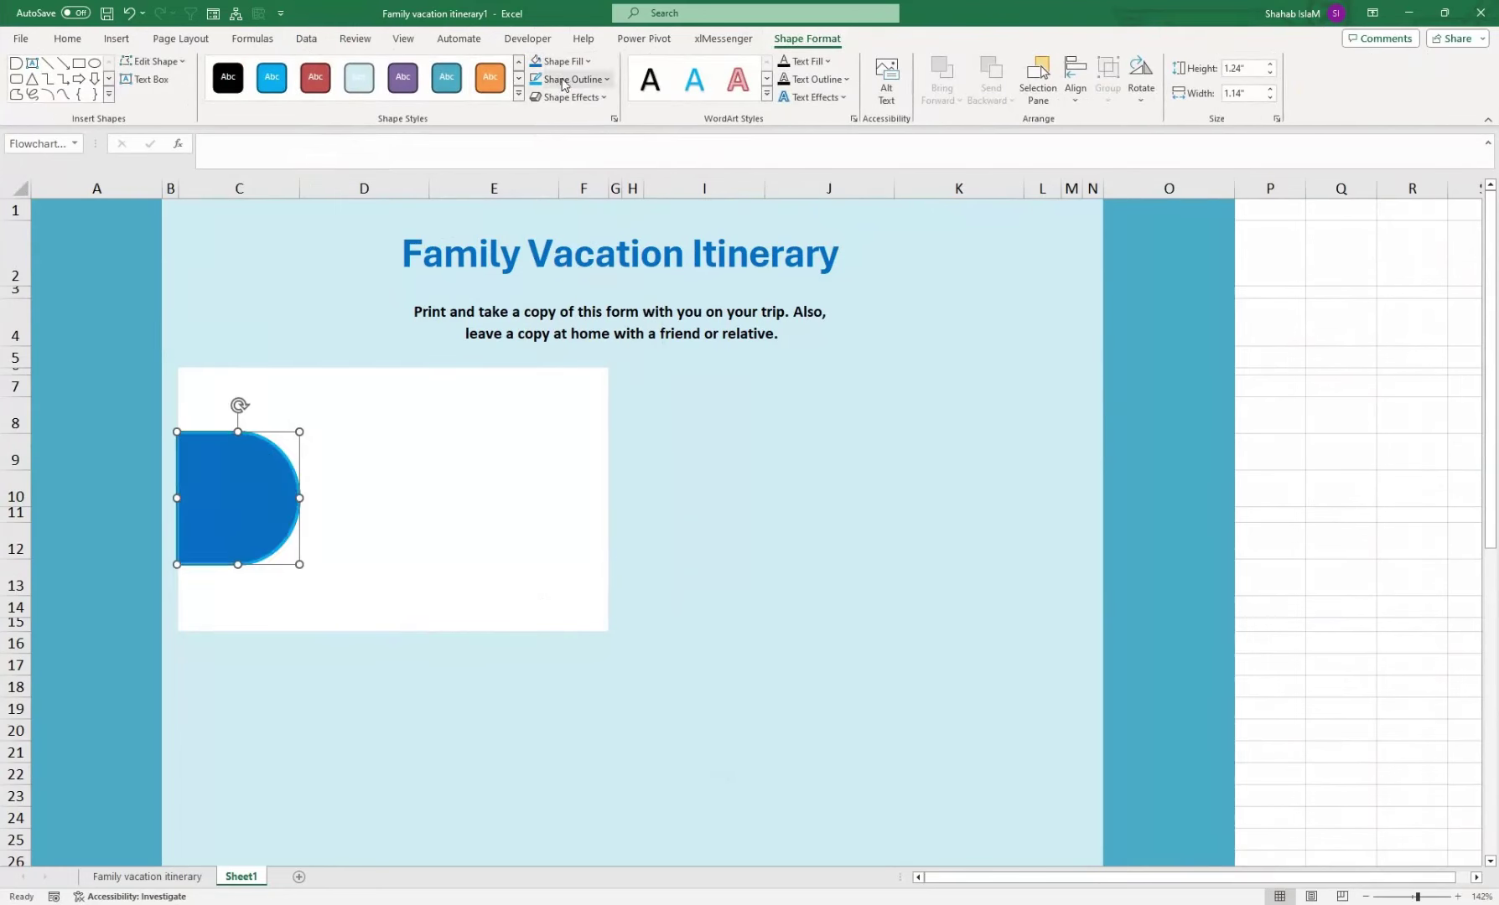
left_click(563, 80)
left_click(556, 81)
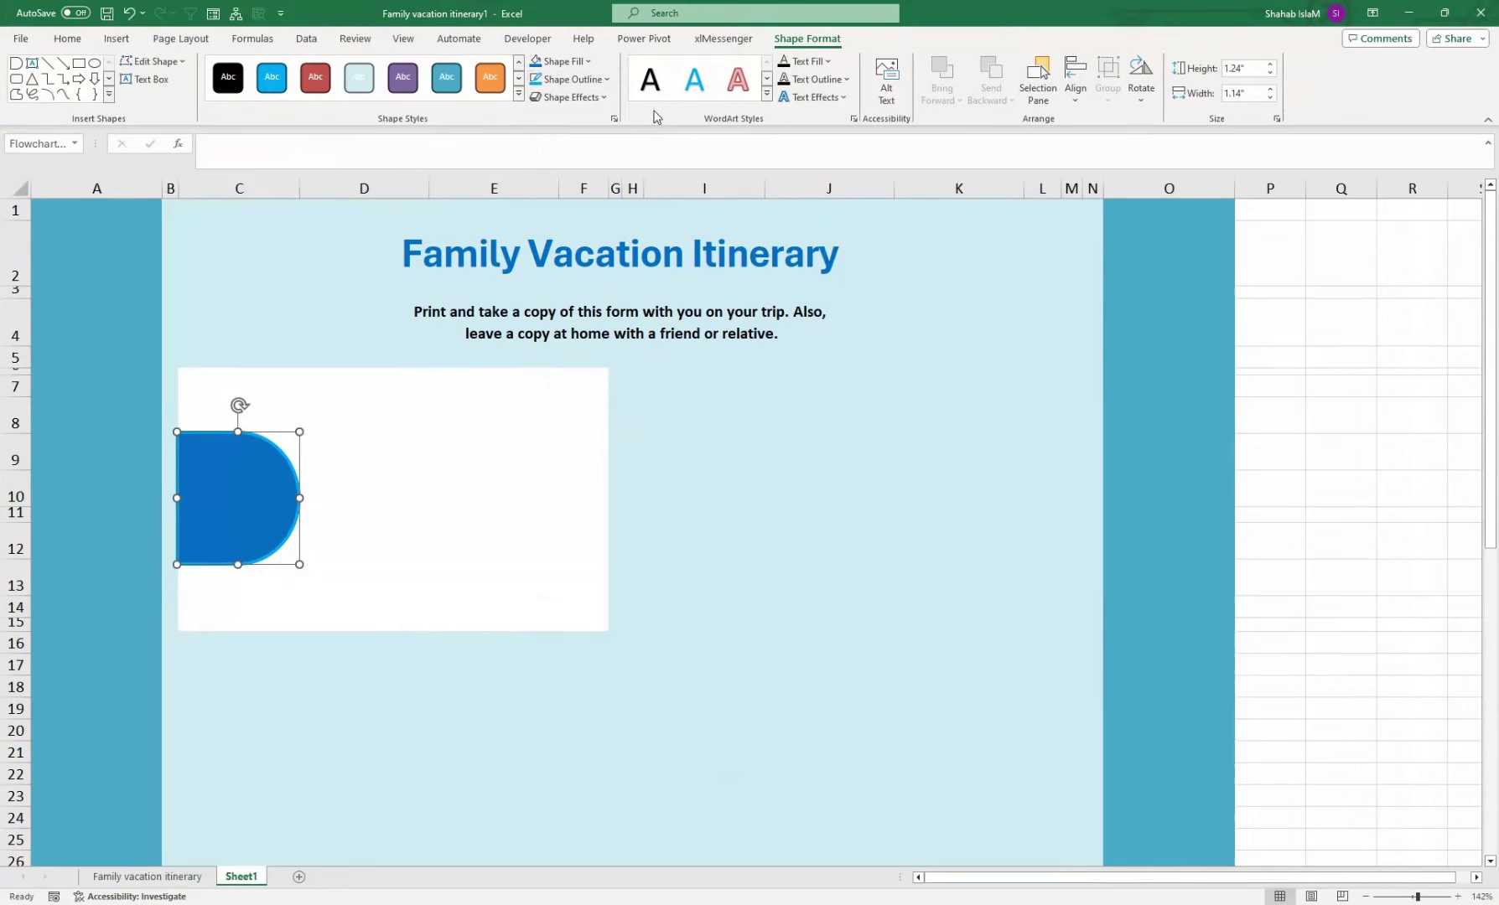
left_click(570, 78)
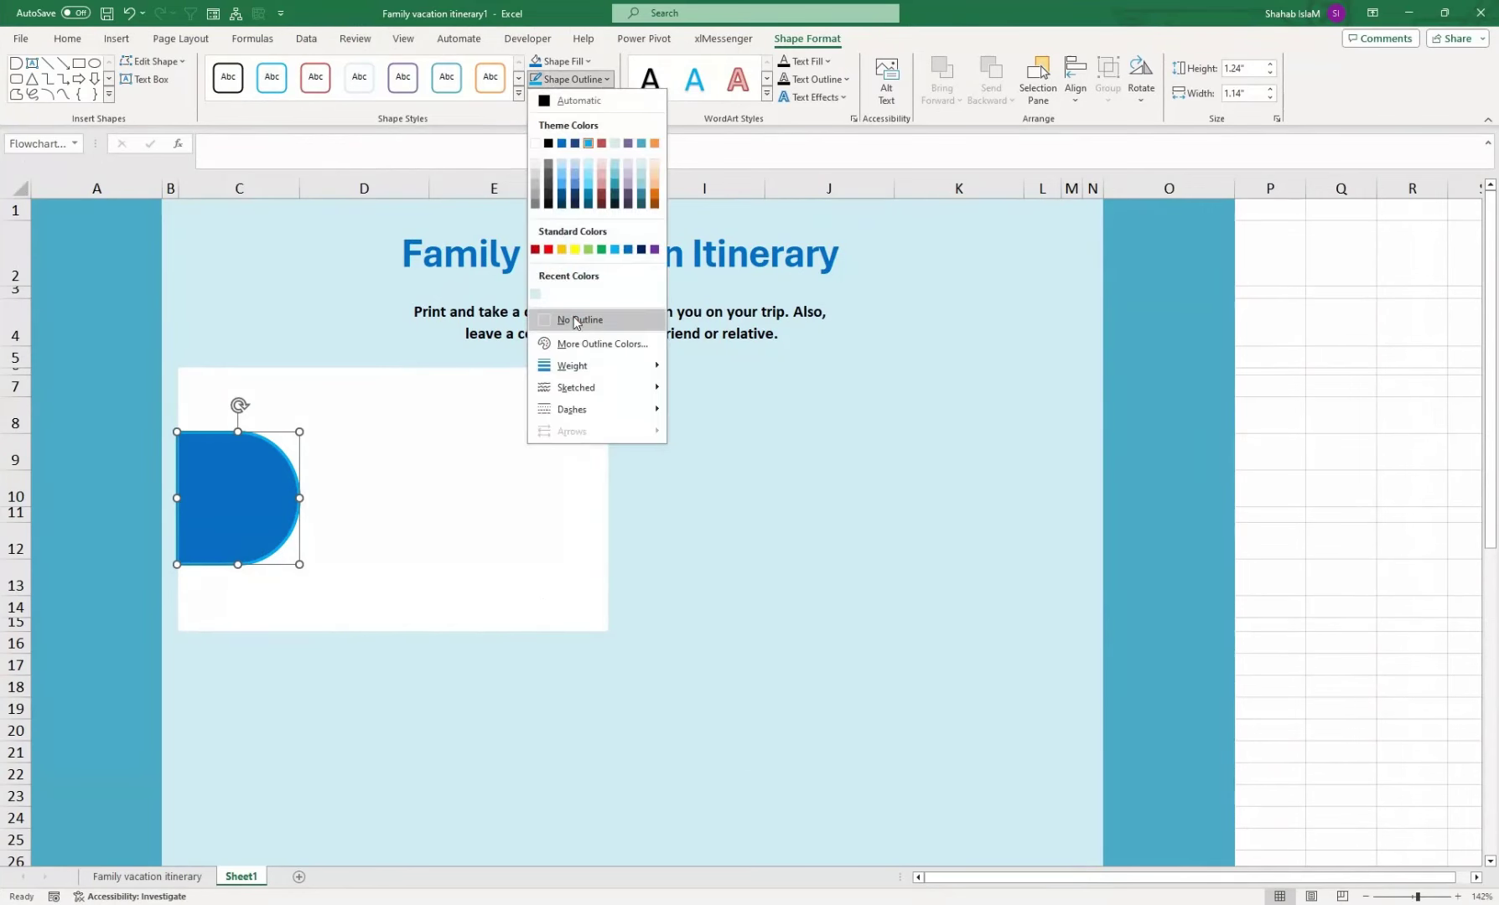
left_click(587, 319)
left_click(386, 441)
left_click(287, 416)
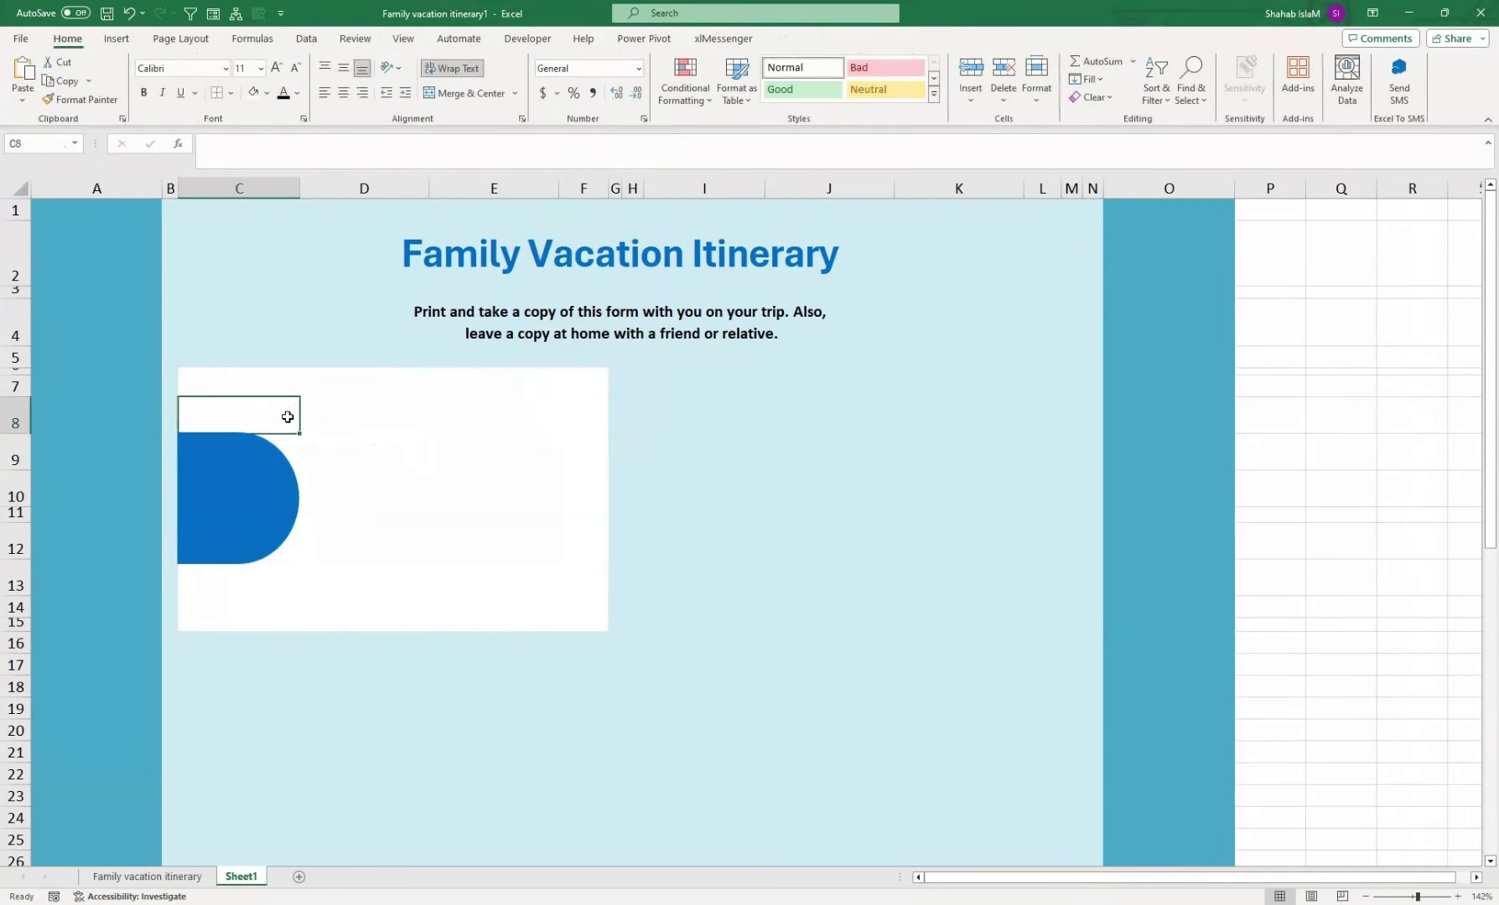
- Enter 'Personal Information' in D8 and merge D8:E8
left_click(315, 417)
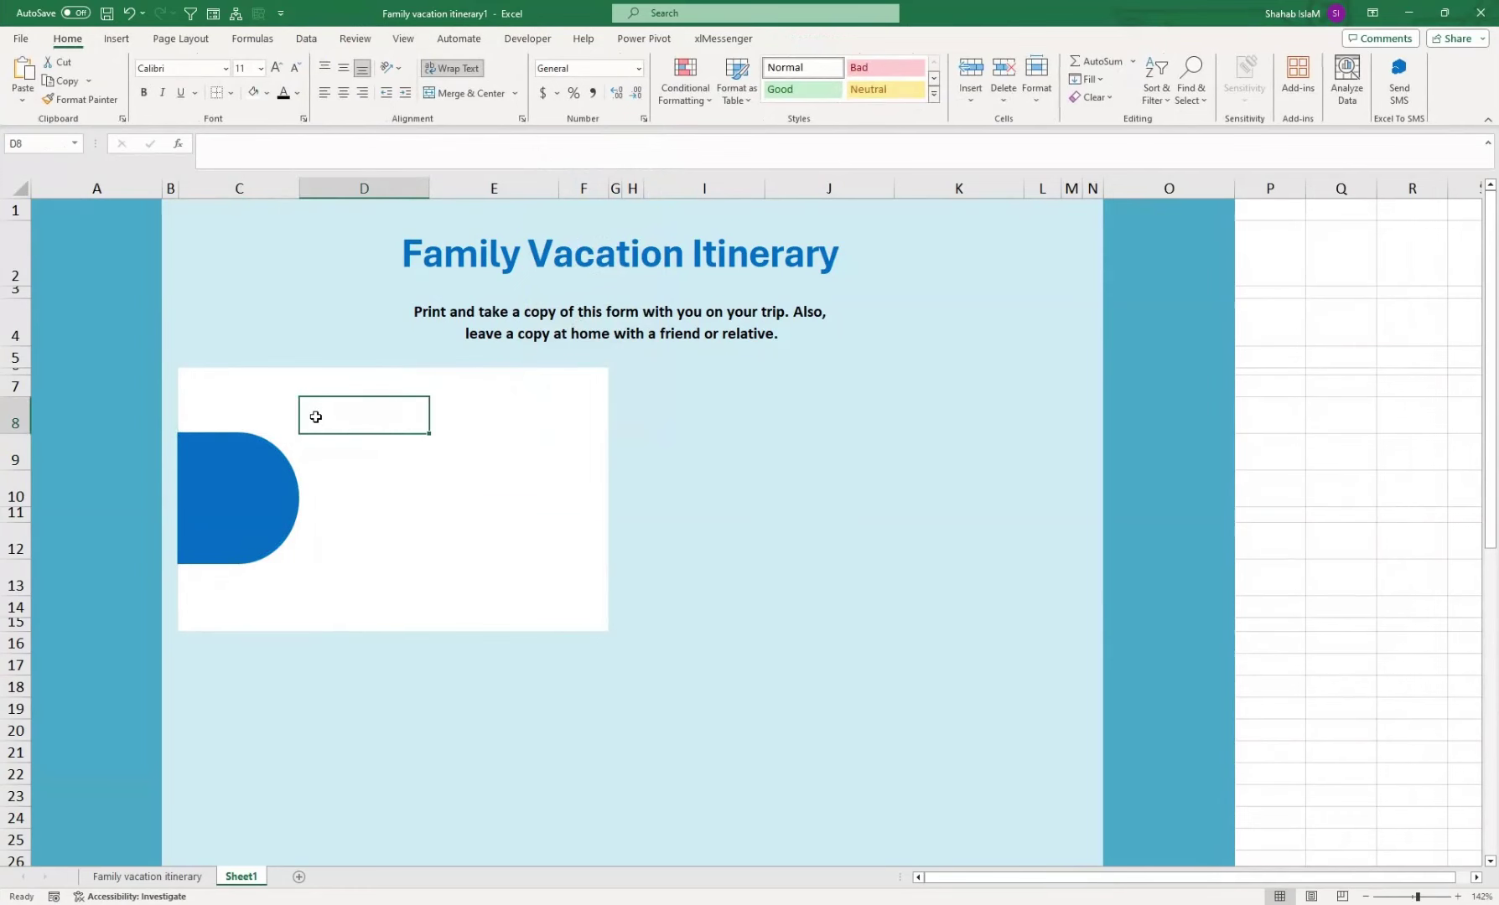
type("Persona")
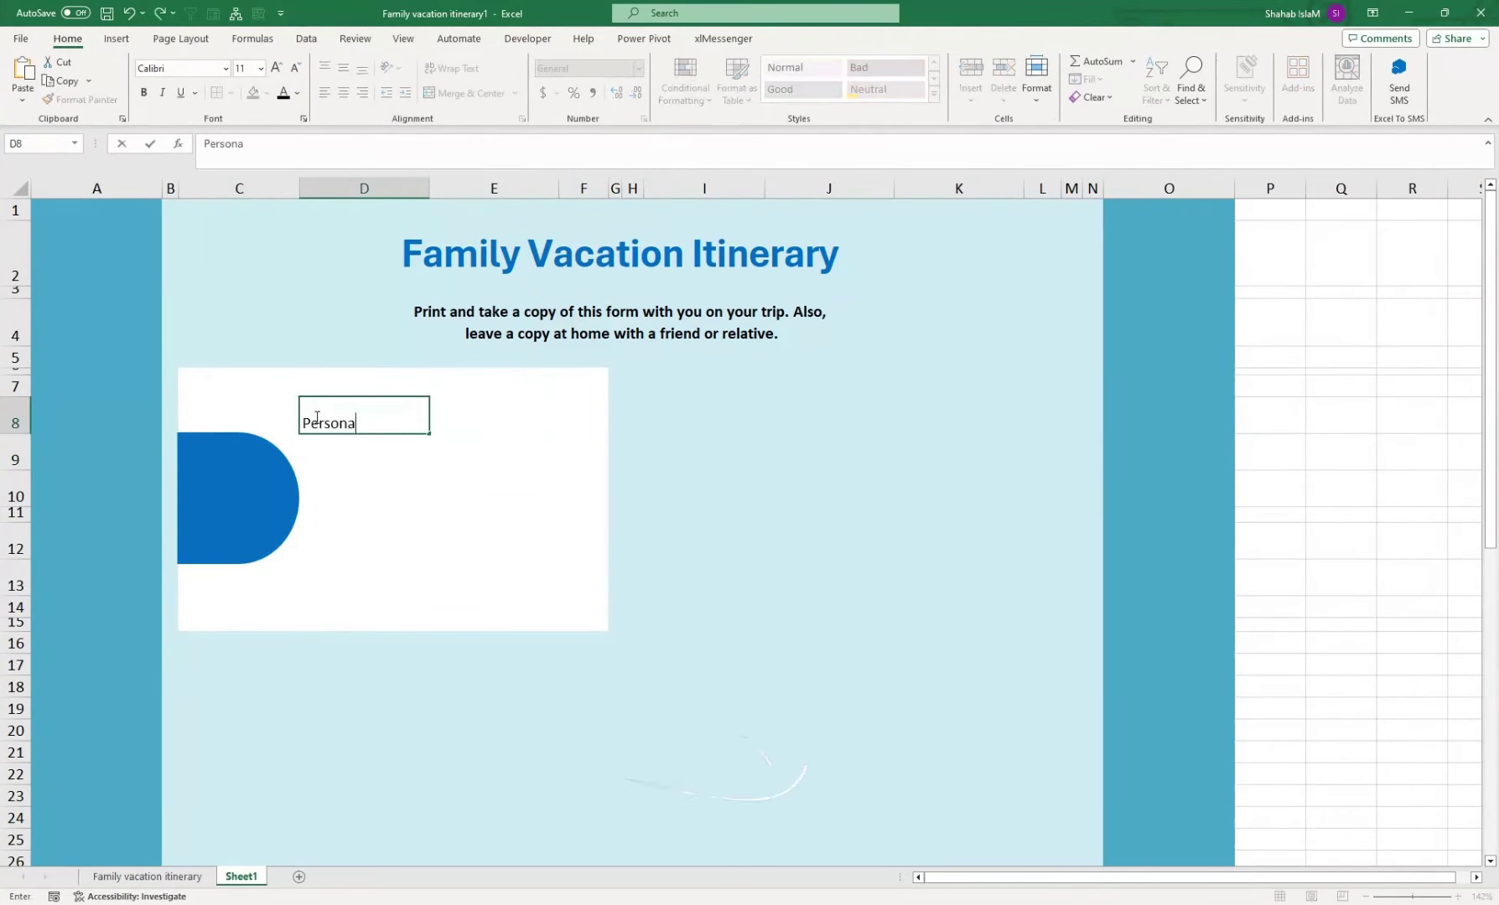
type("l Info")
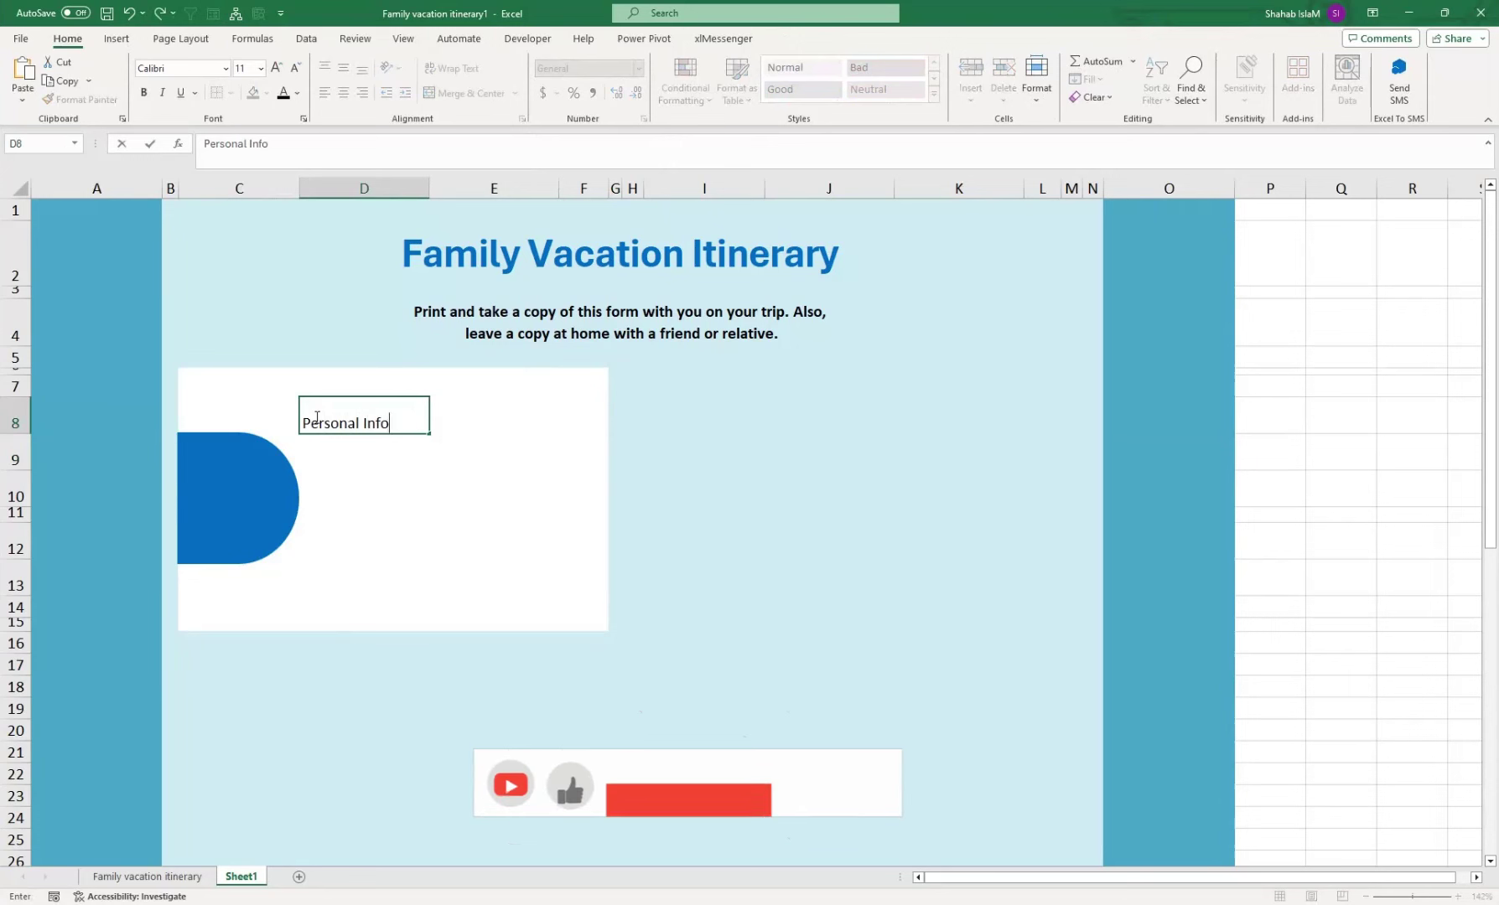
type("rmation")
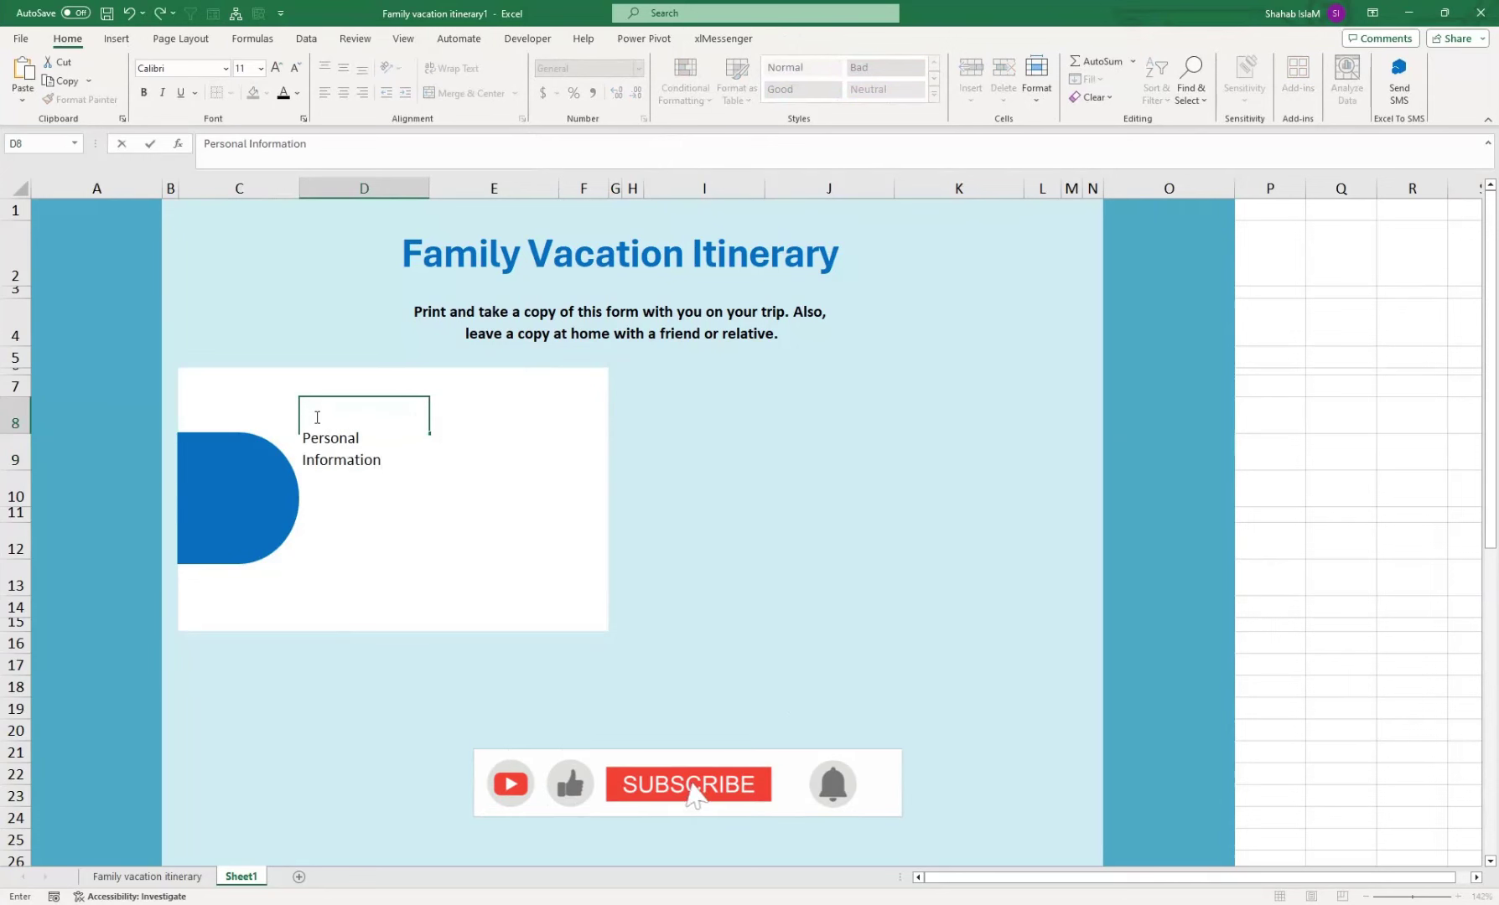
key("Return")
left_click(323, 420)
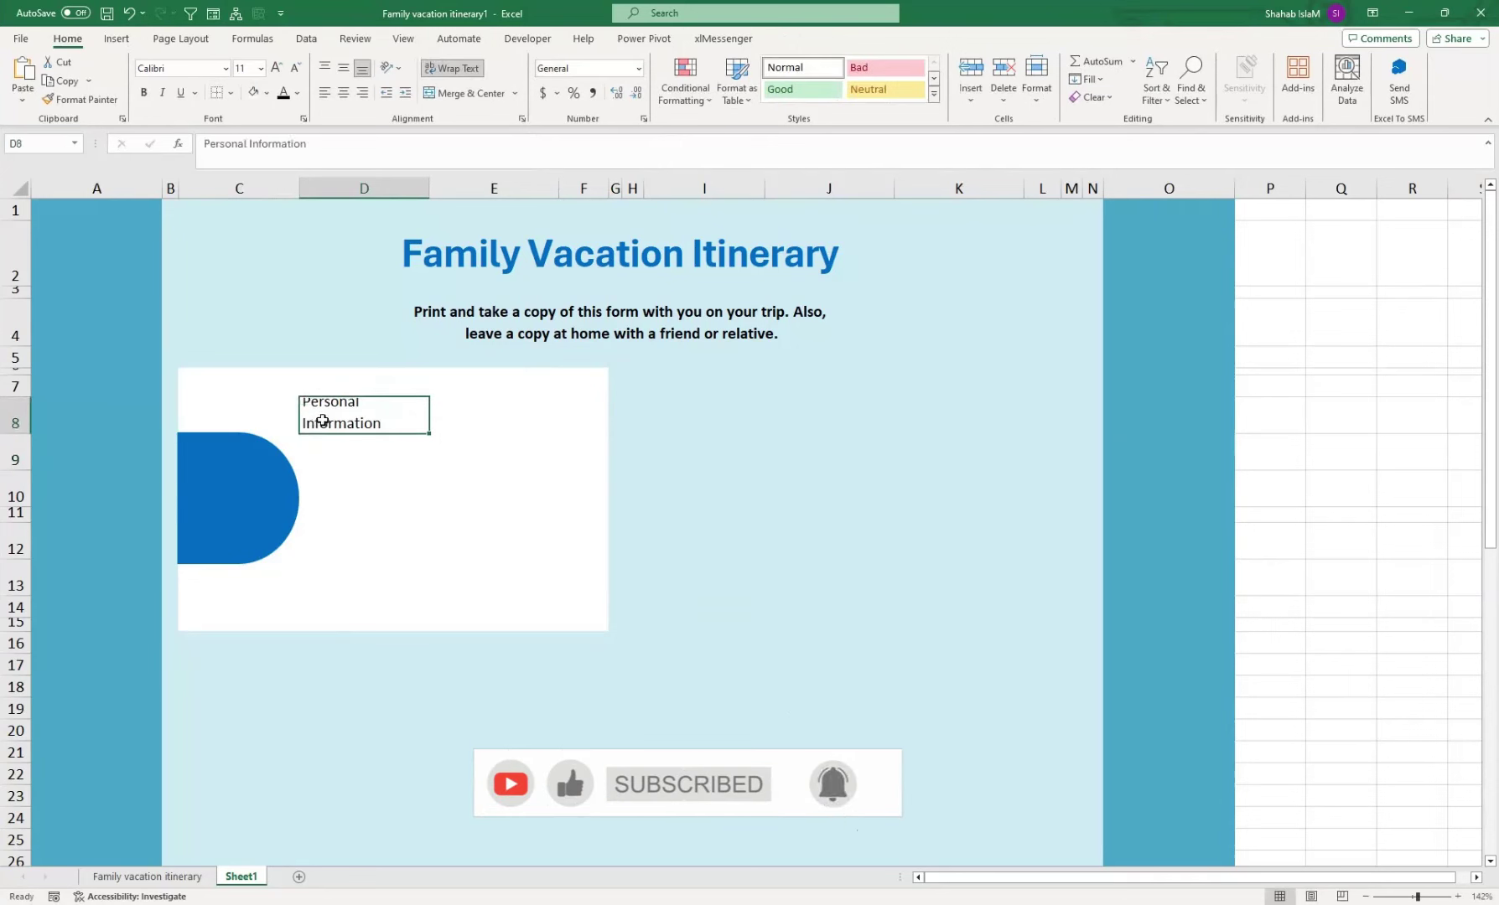
left_click_drag(388, 414, 440, 412)
left_click(450, 93)
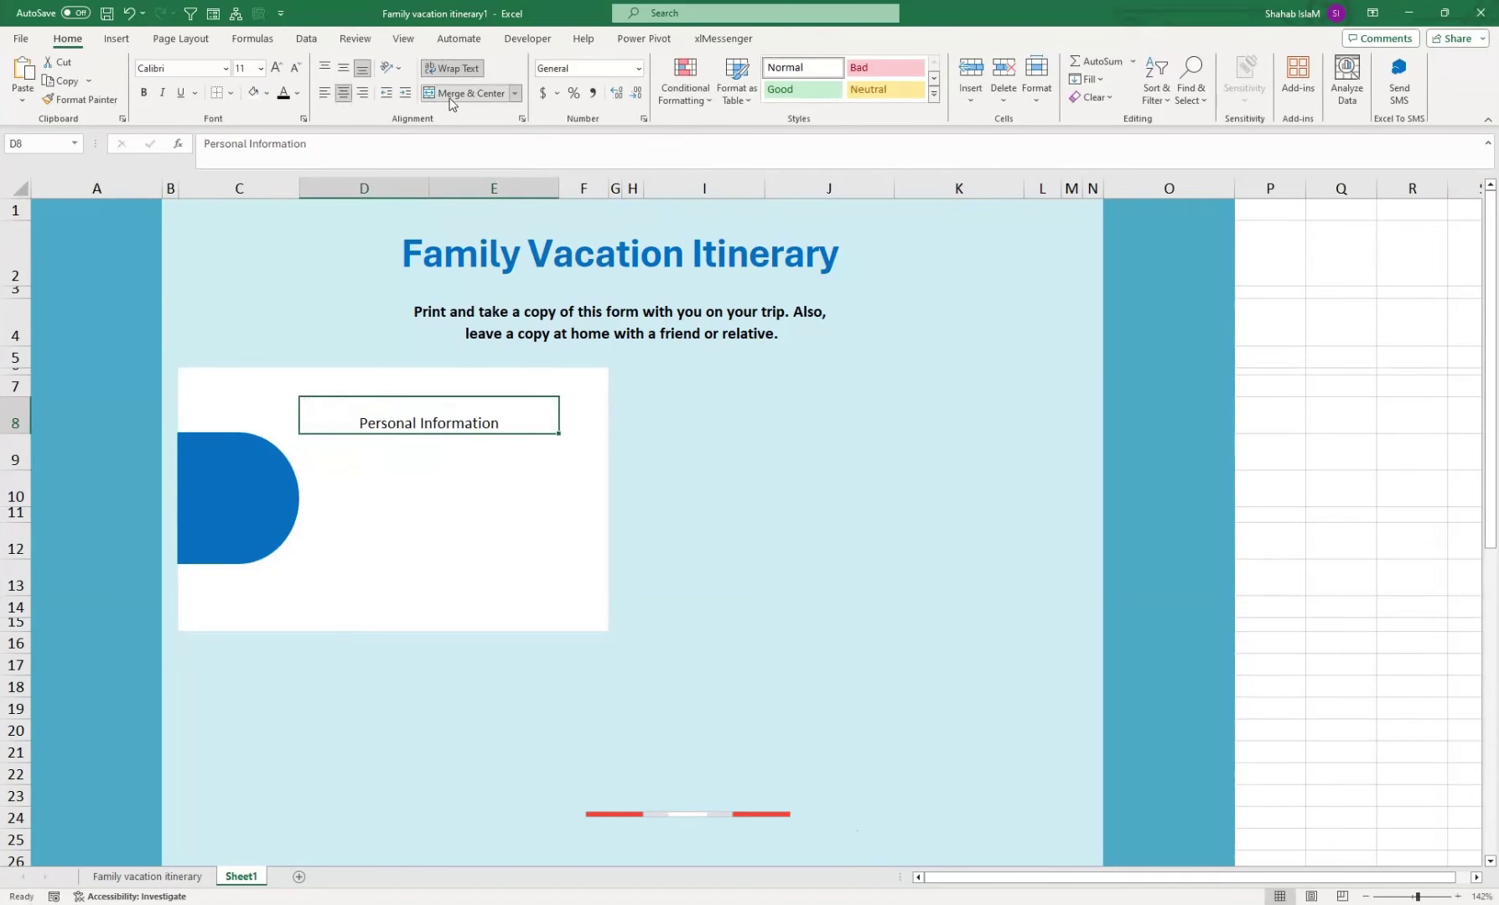
- Make the heading left-aligned, bold, 18-point and blue, then merge D9:E9
left_click(324, 93)
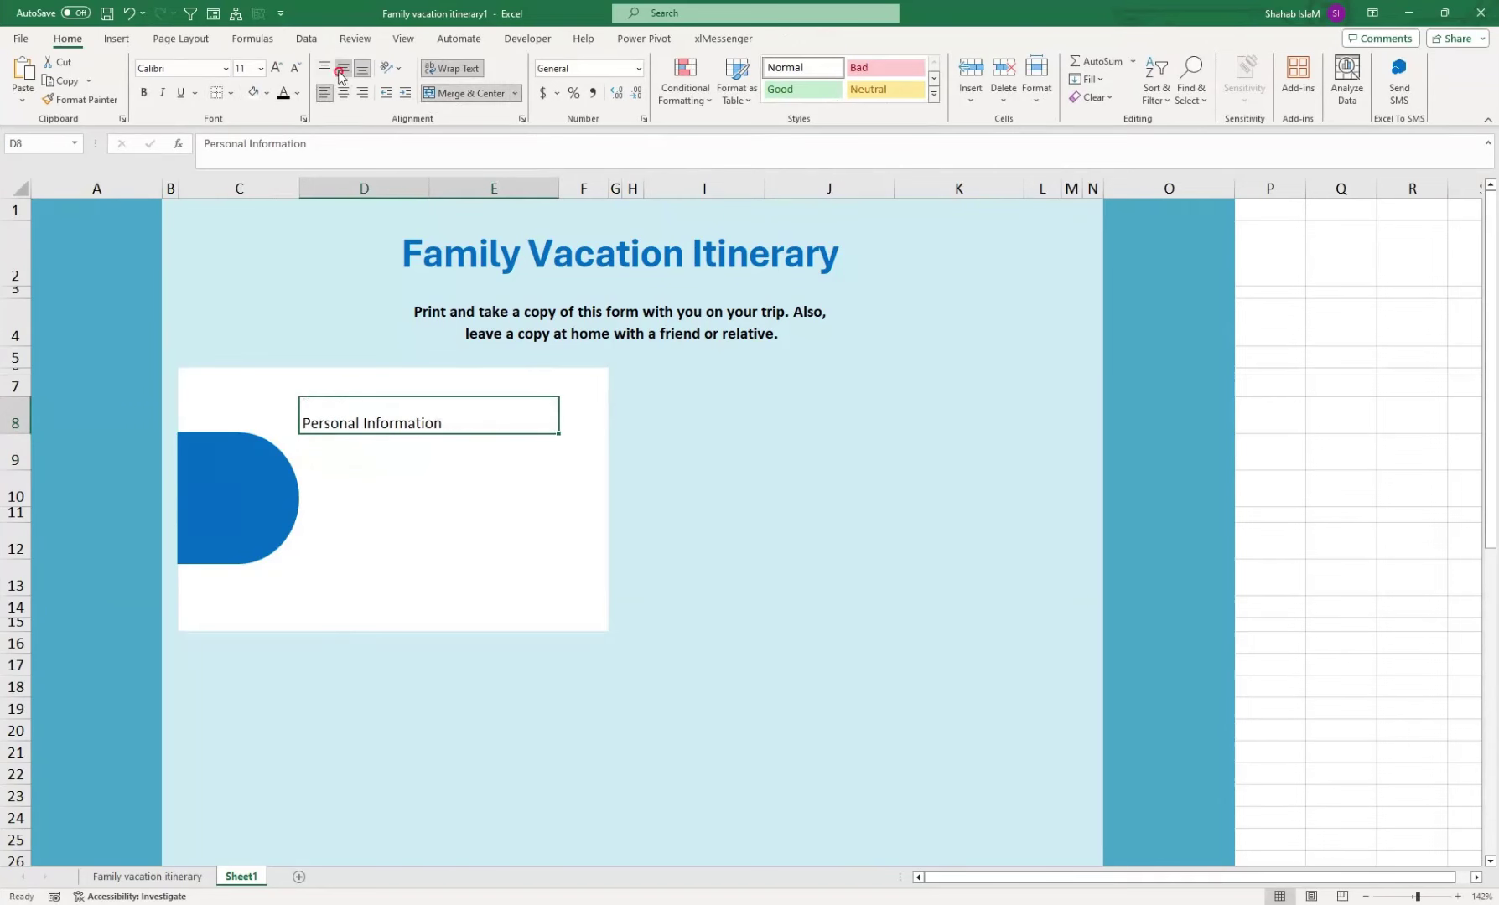
left_click(146, 94)
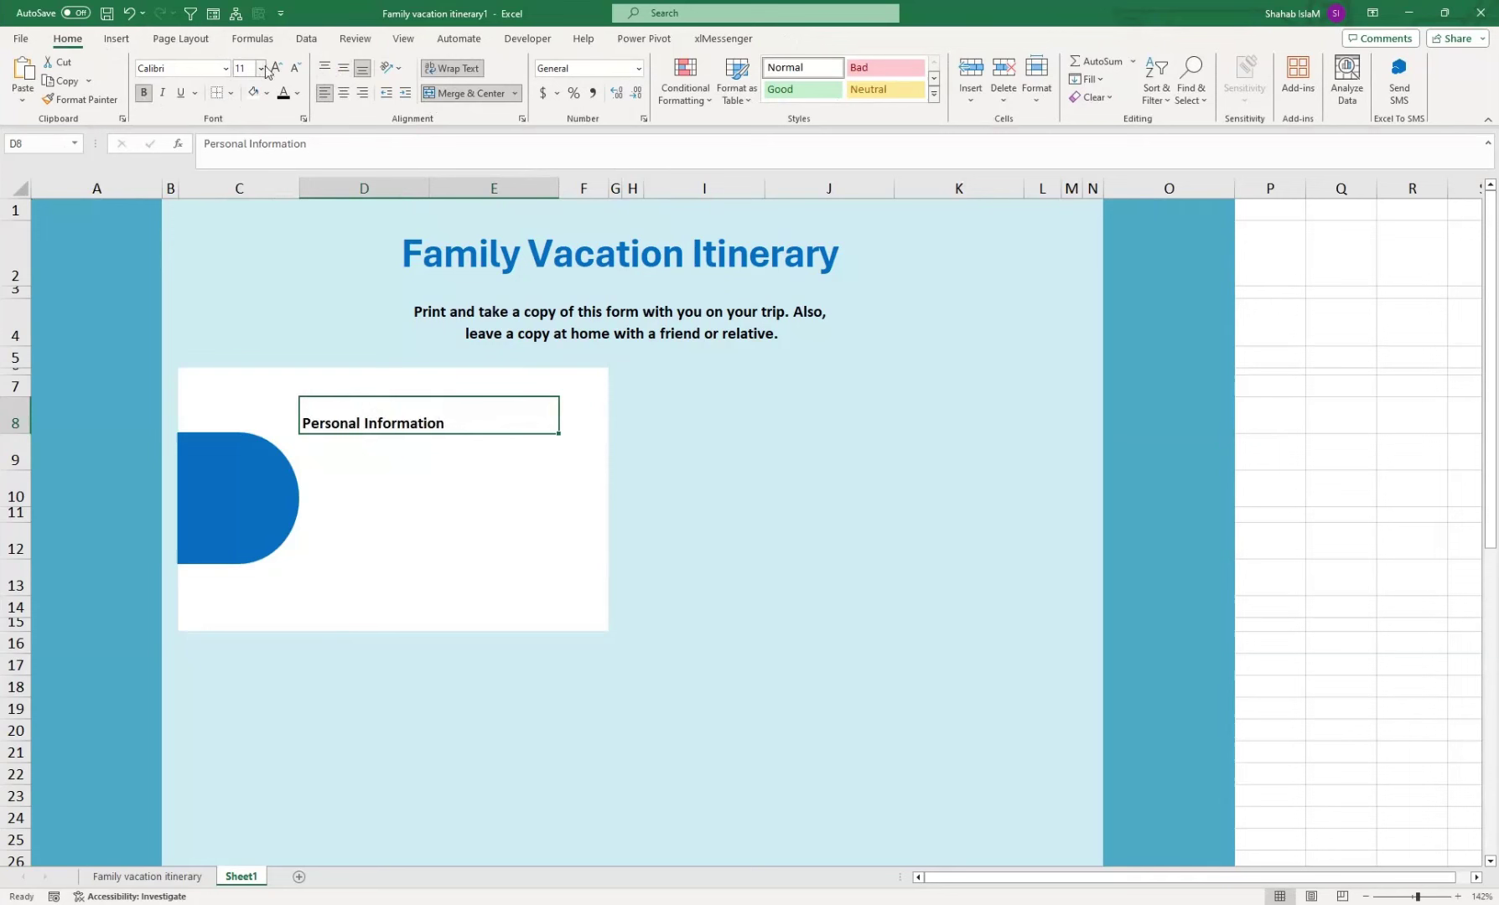
left_click(275, 67)
left_click(275, 68)
left_click(275, 68)
left_click(275, 68)
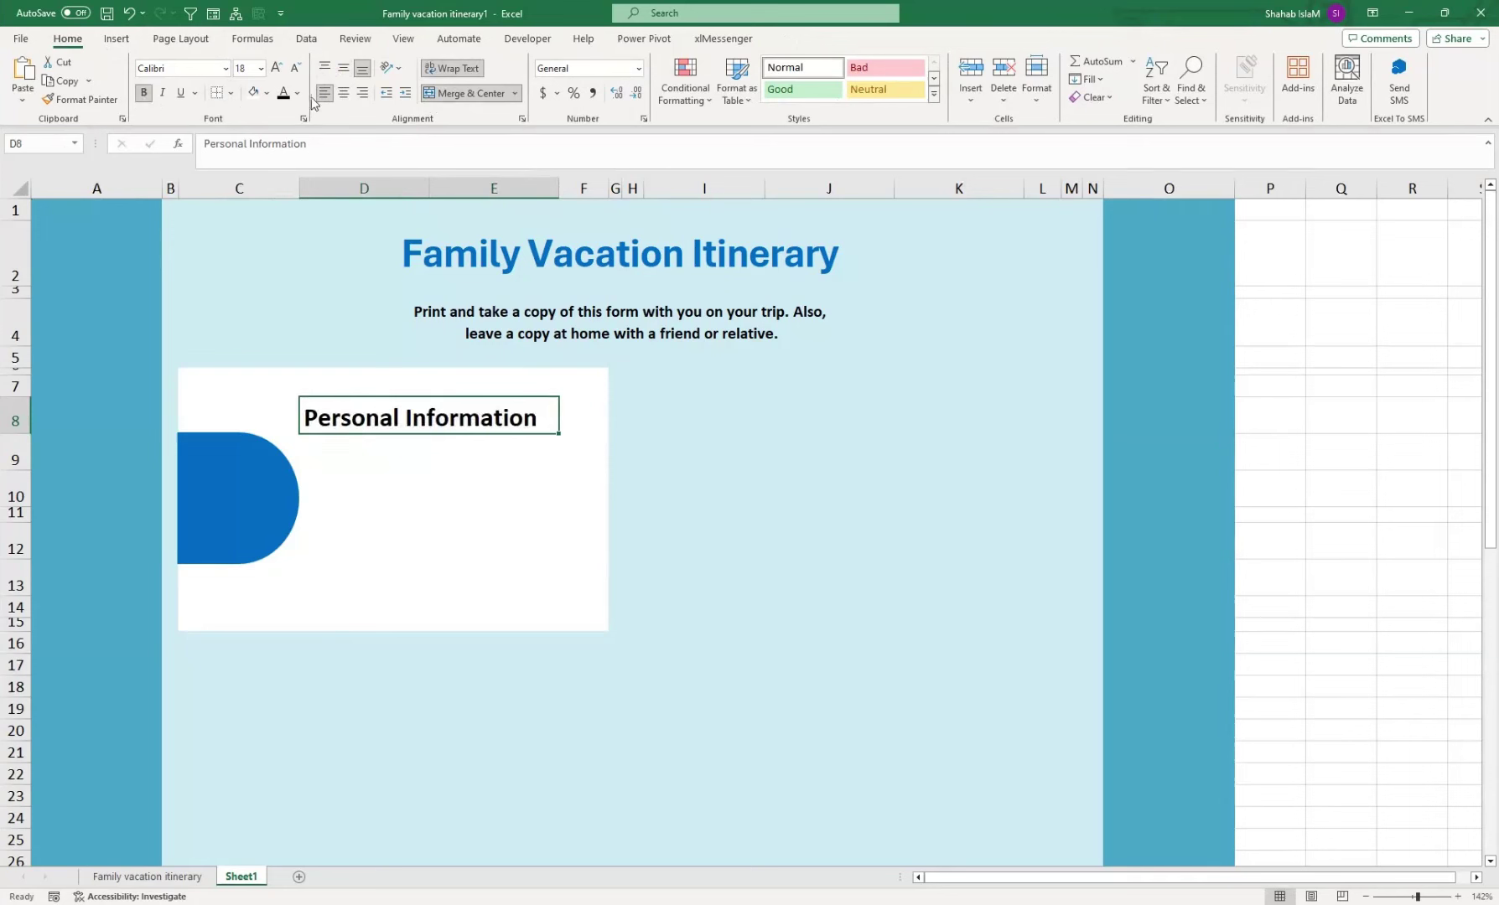
left_click(297, 94)
left_click(305, 159)
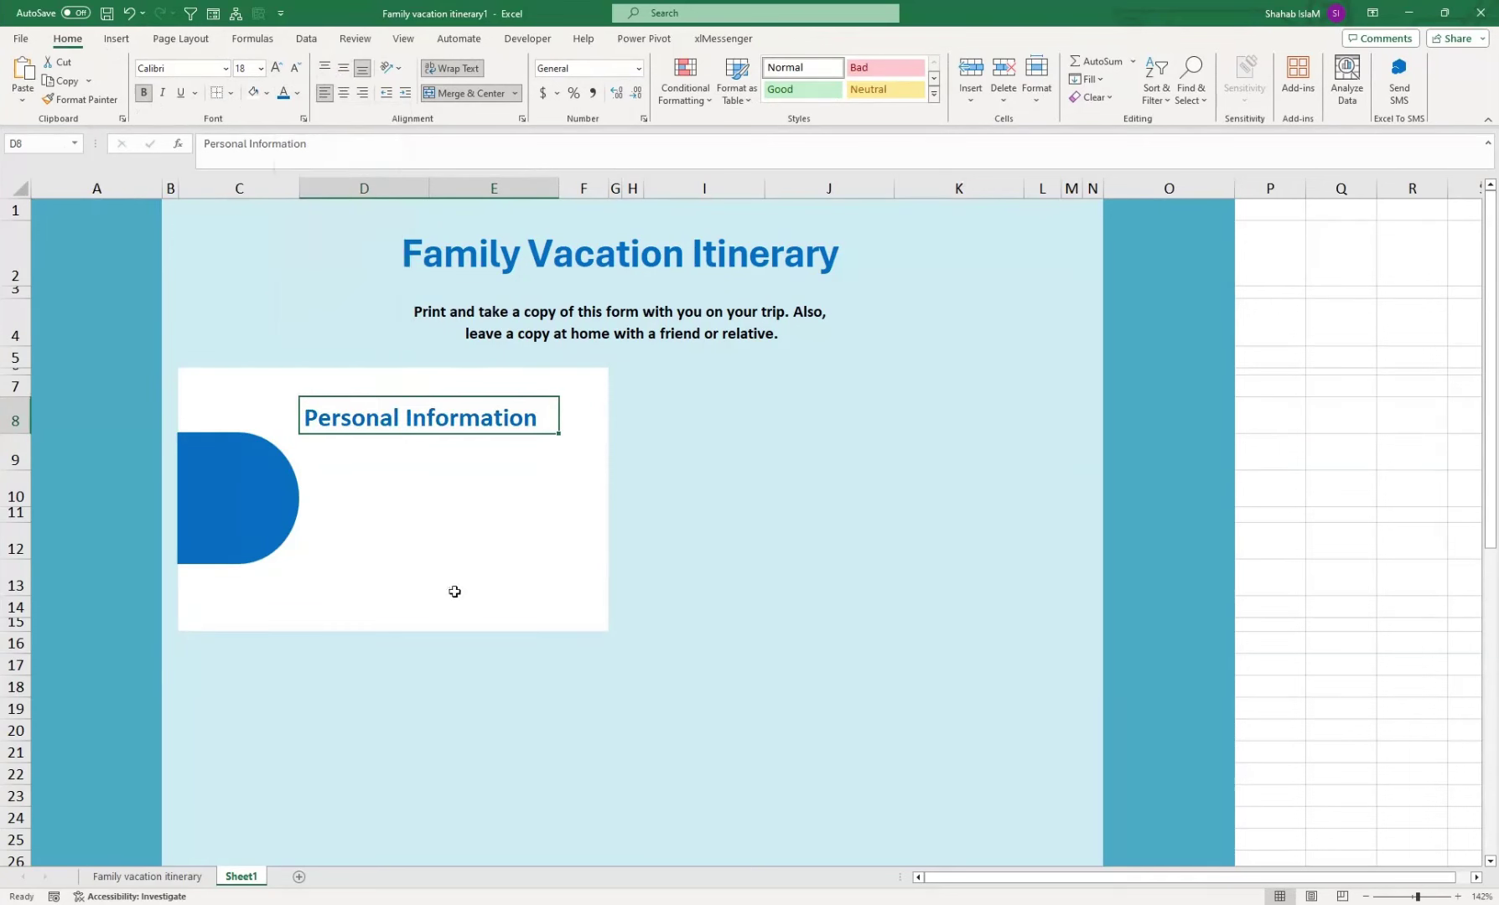
left_click(457, 604)
left_click_drag(377, 452, 516, 456)
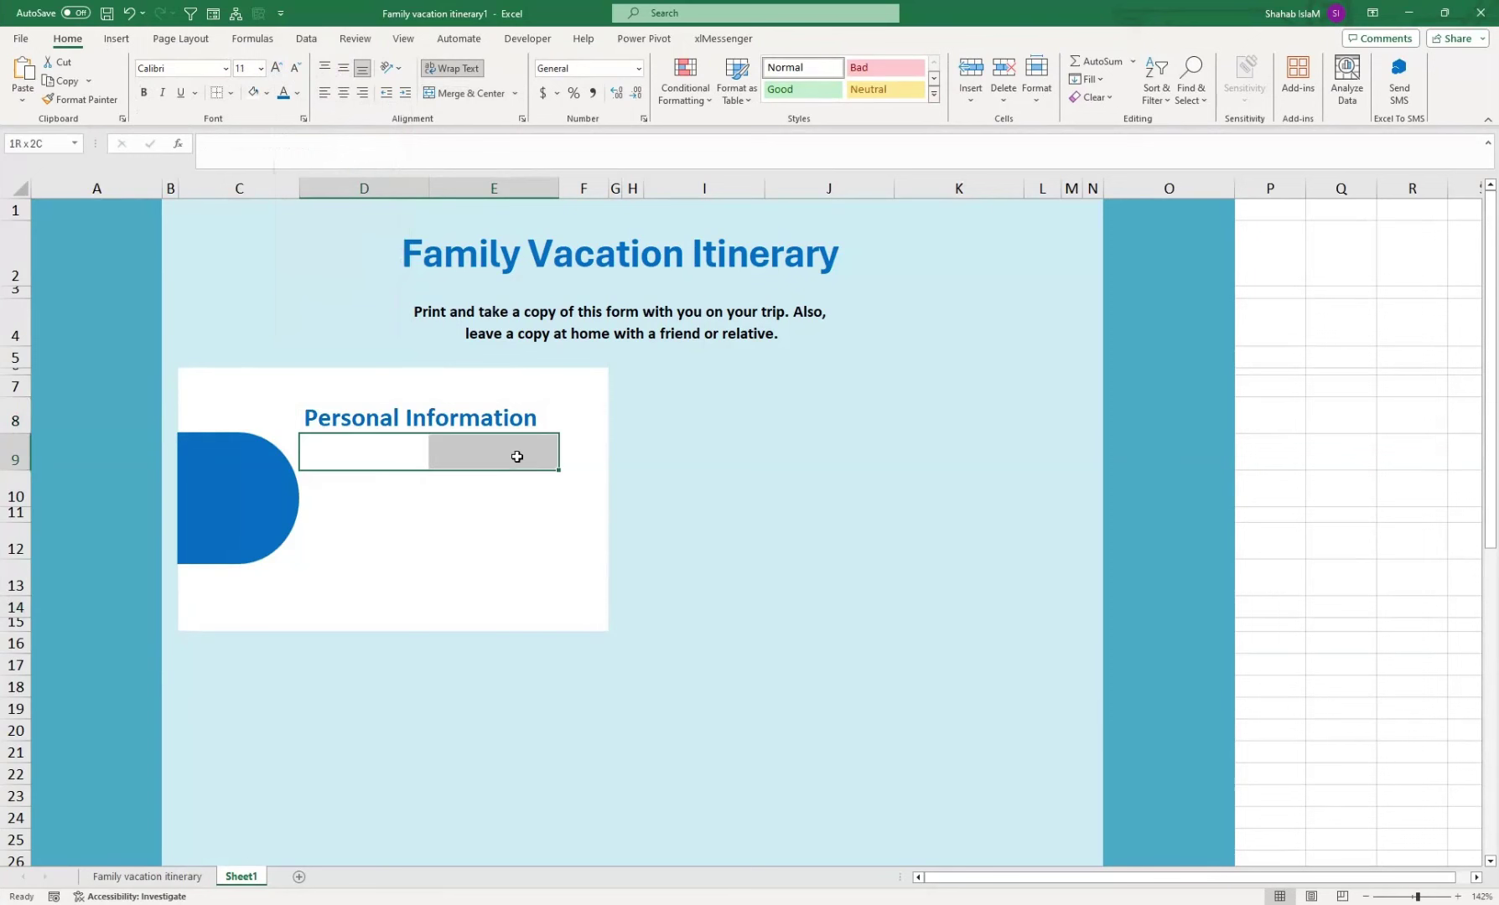
left_click(486, 94)
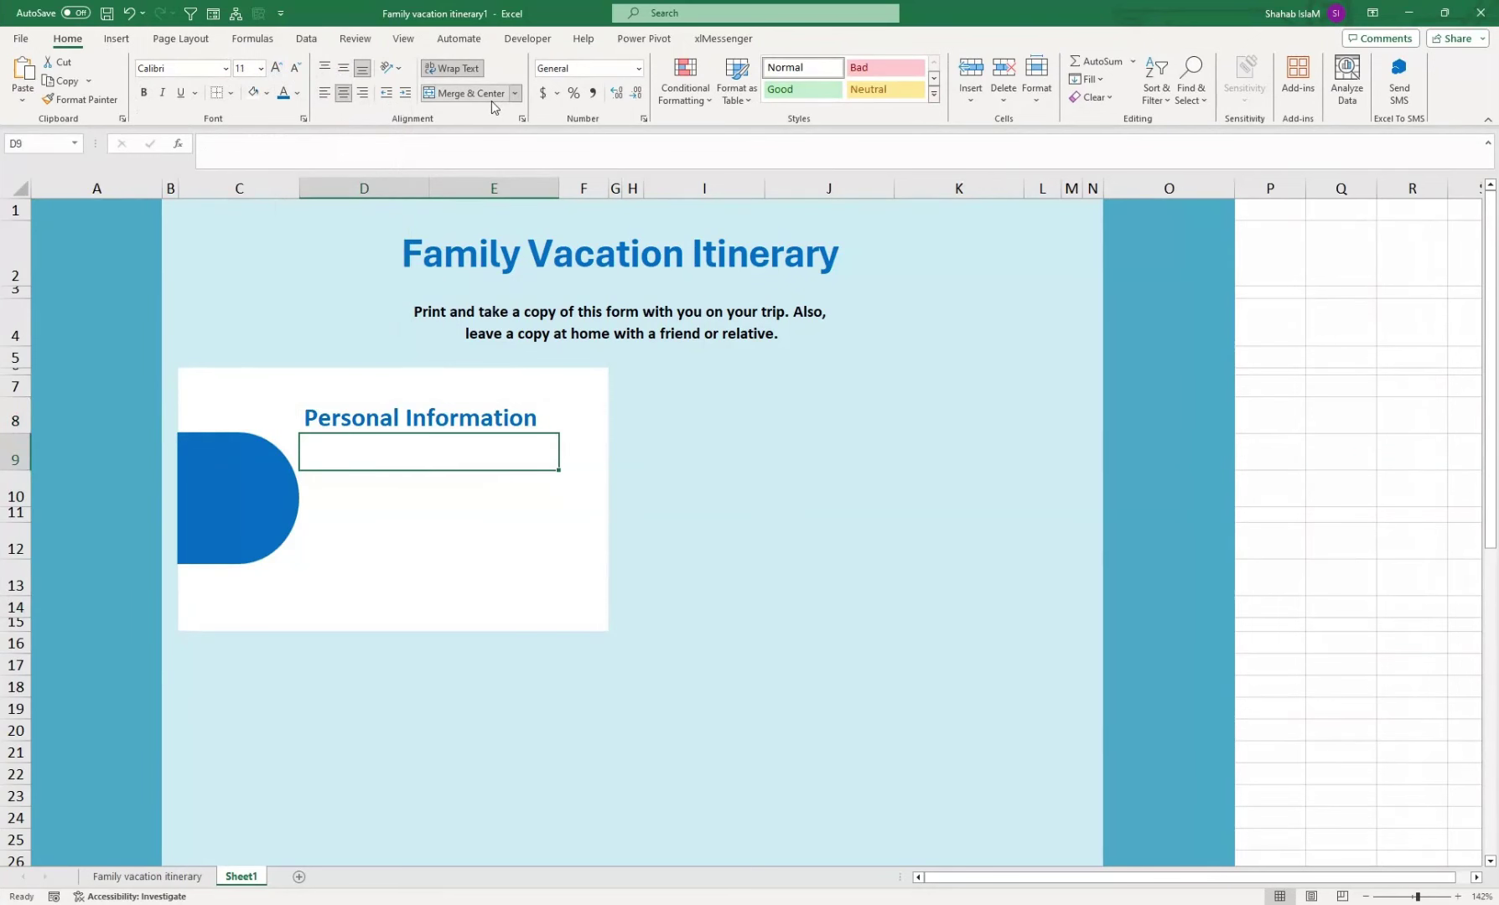
- Add a smaller left- and middle-aligned 'Home Address:' label in D9
type("Home A")
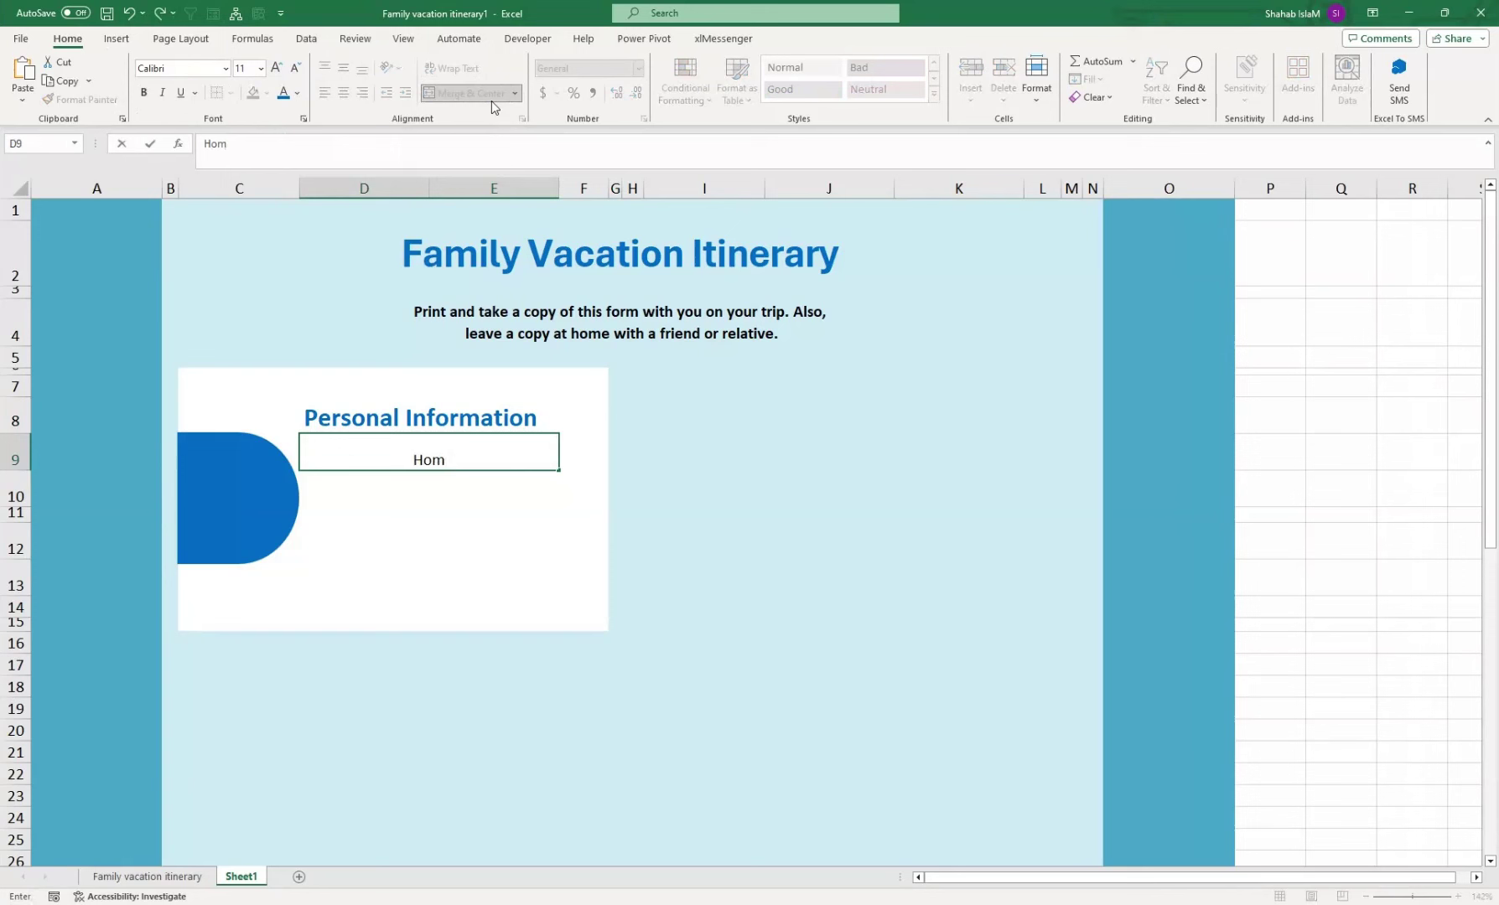
type("ddr")
type("ess")
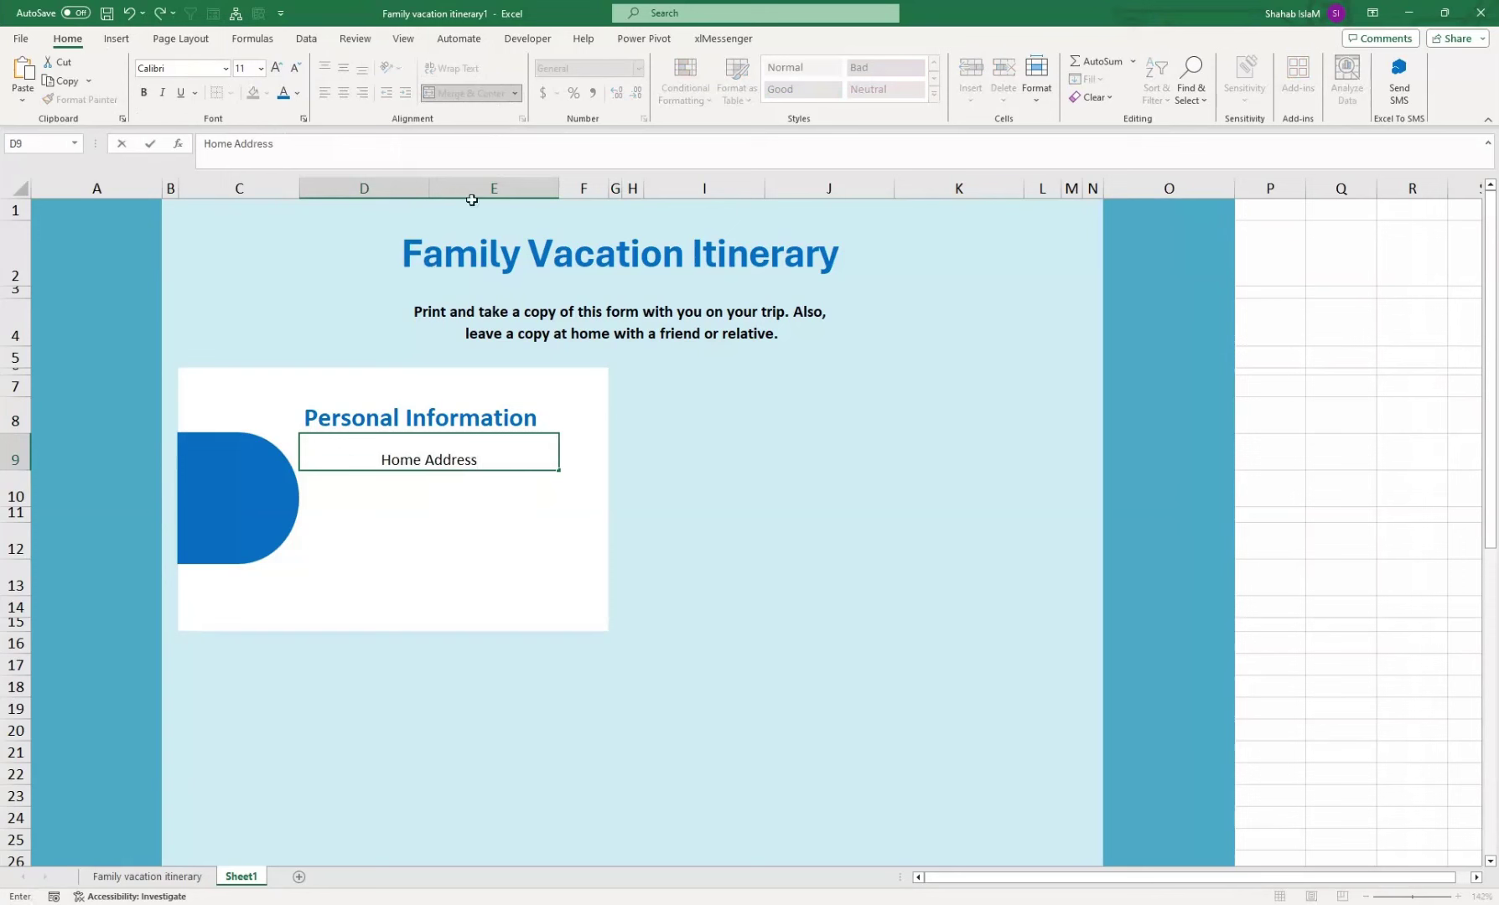
type(":")
left_click(457, 505)
left_click(462, 459)
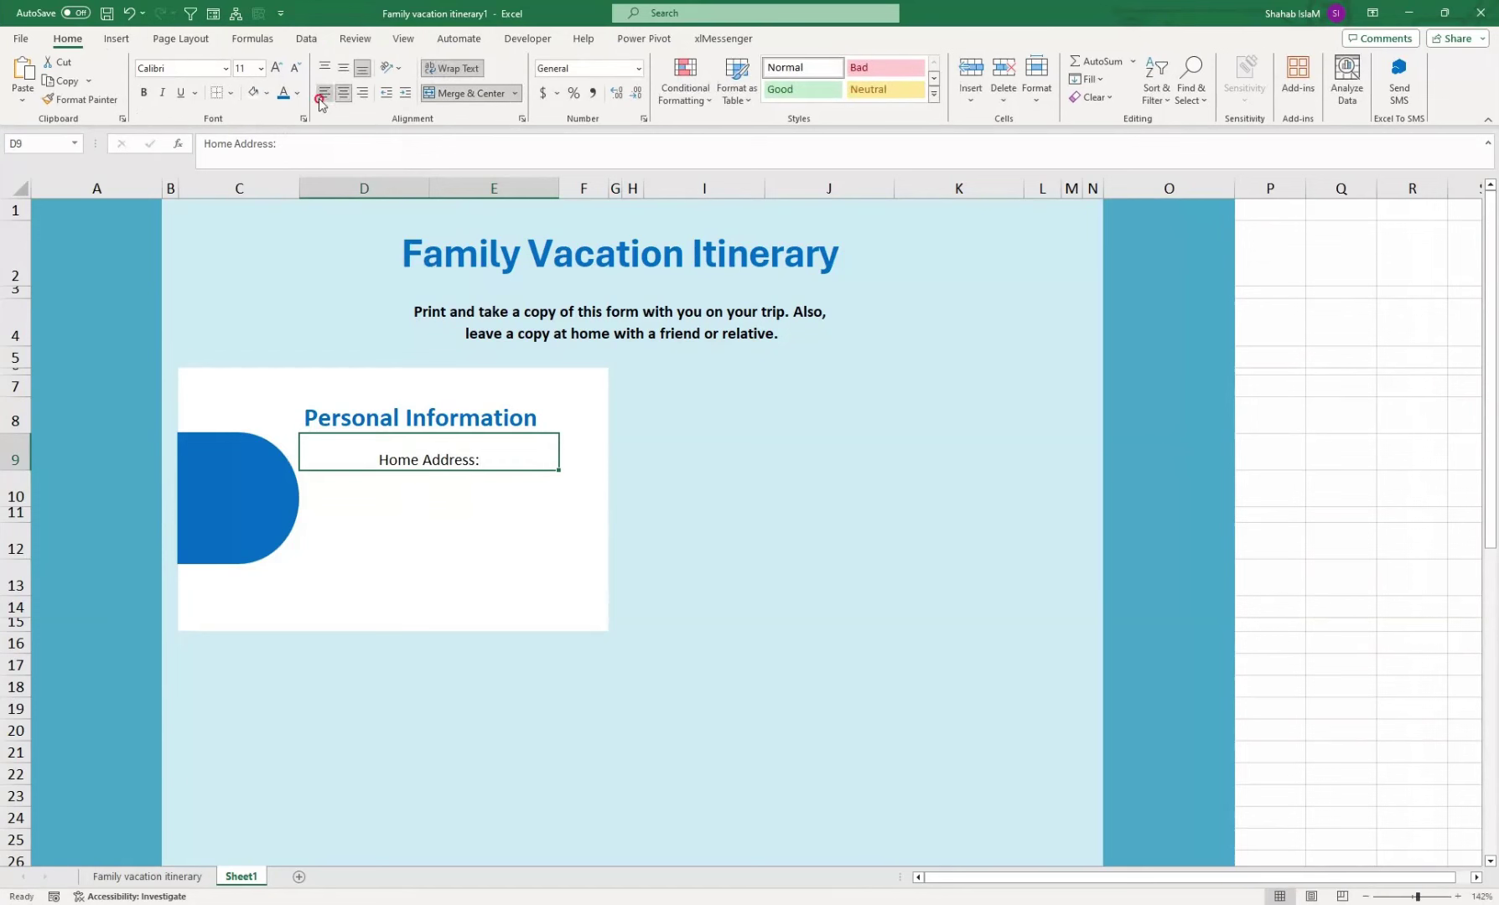
left_click(319, 99)
left_click(343, 67)
left_click(295, 67)
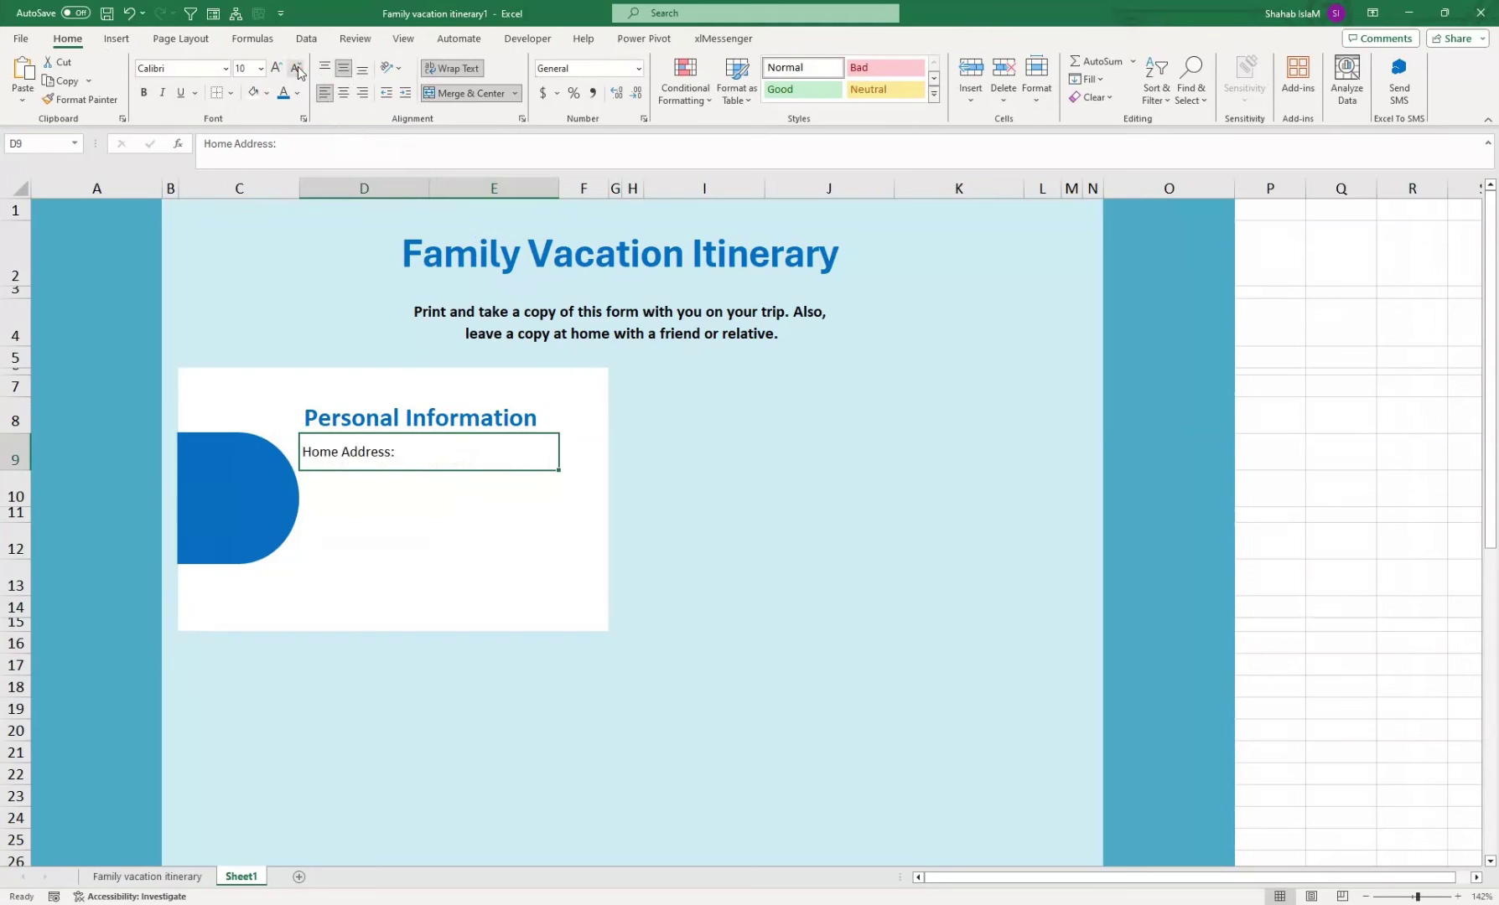
left_click(295, 67)
- Give D10:E10 dotted top and bottom borders as a writing line
left_click_drag(343, 484, 466, 496)
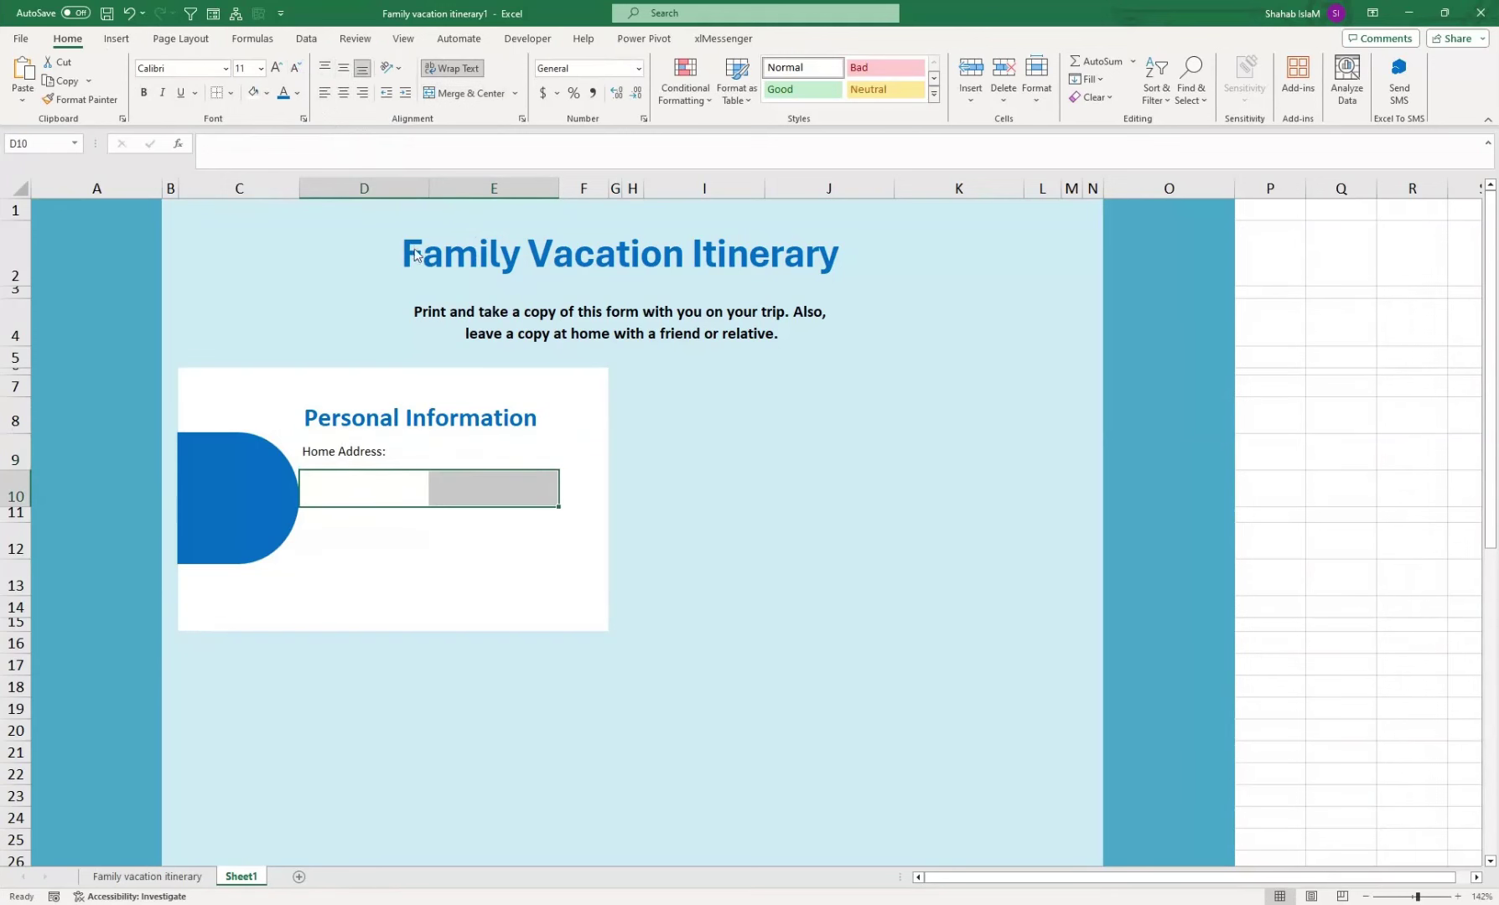
left_click(230, 93)
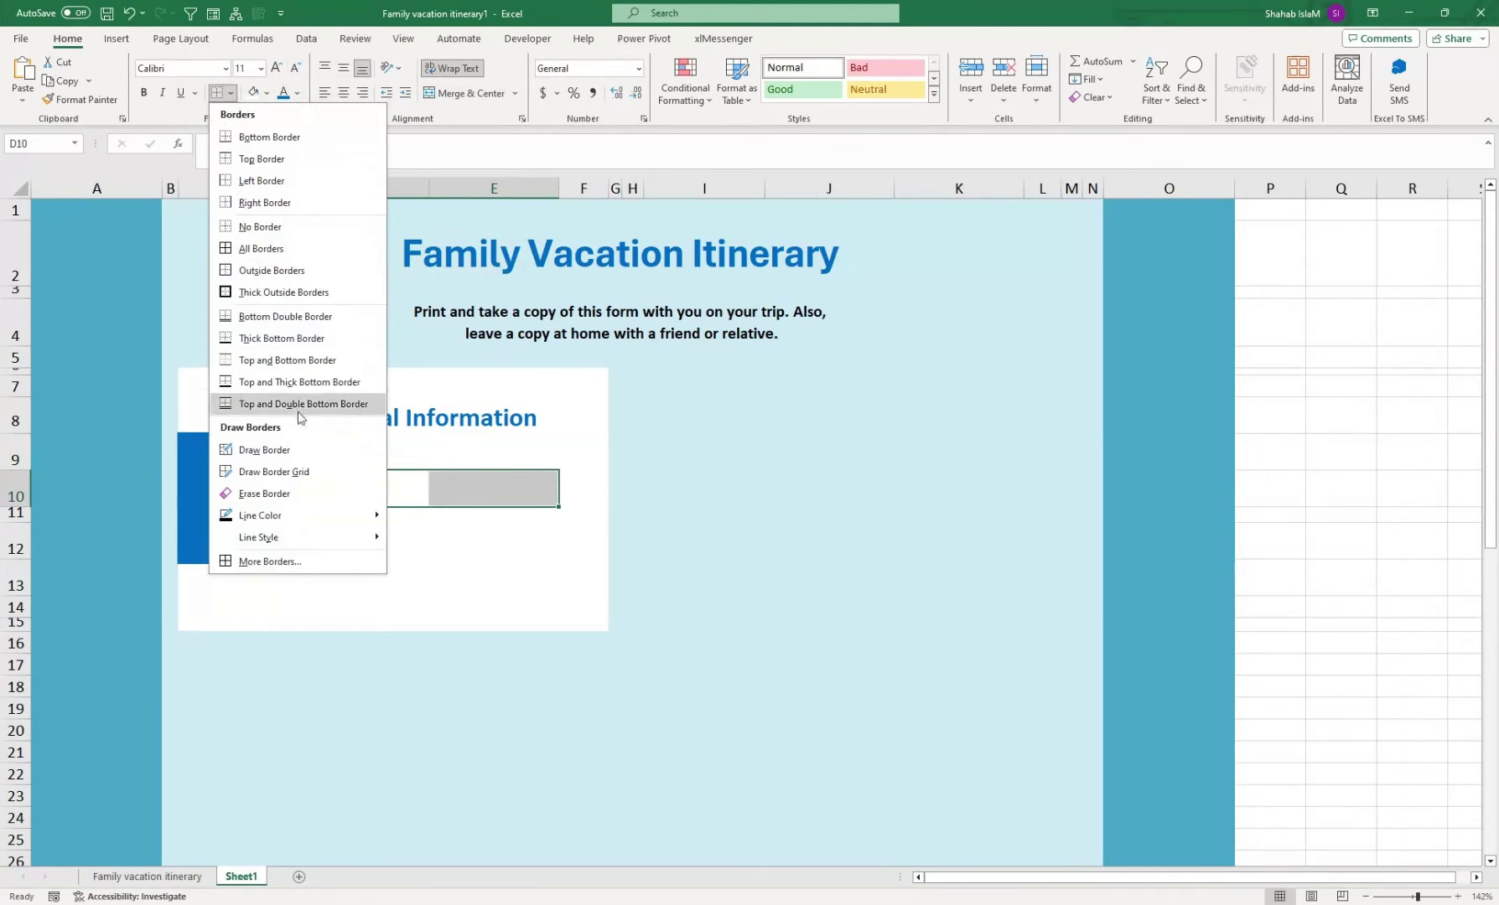
left_click(369, 569)
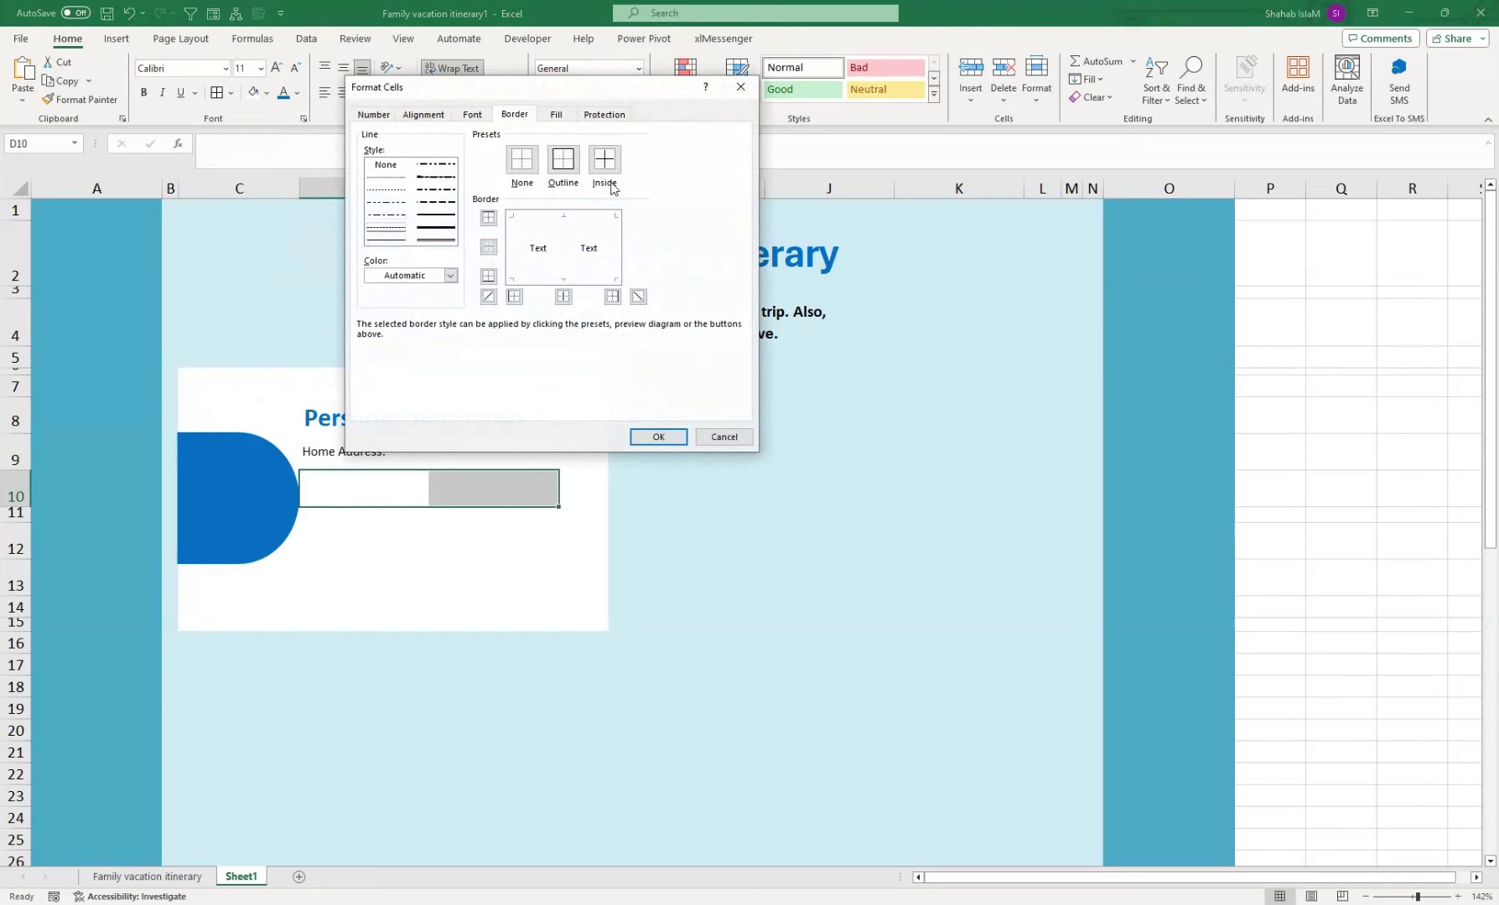
left_click(490, 276)
left_click(657, 437)
left_click(630, 511)
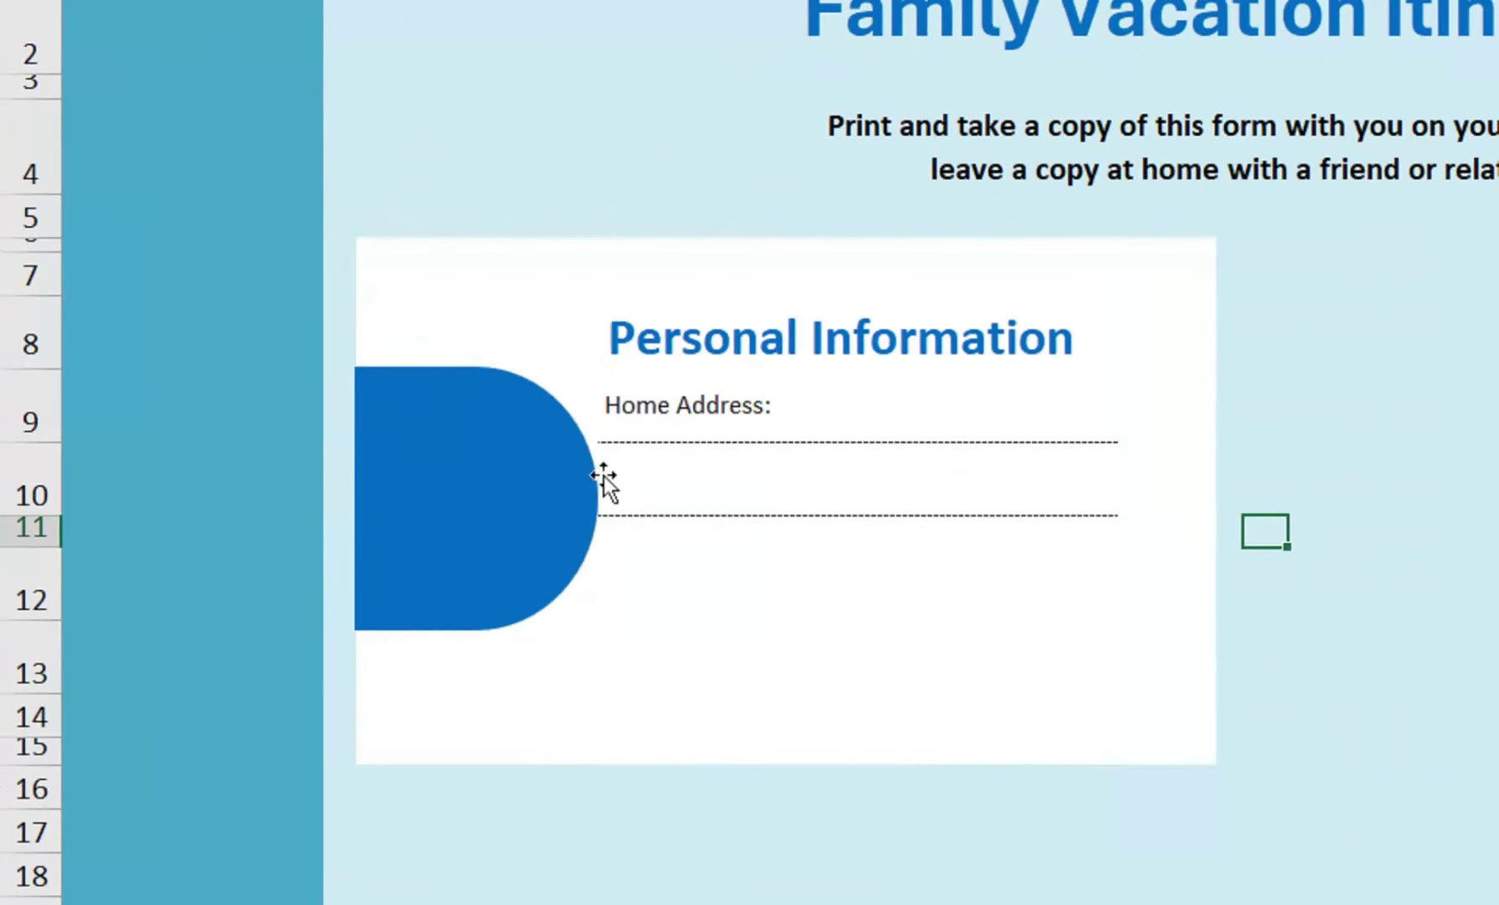
left_click(644, 438)
left_click(757, 536)
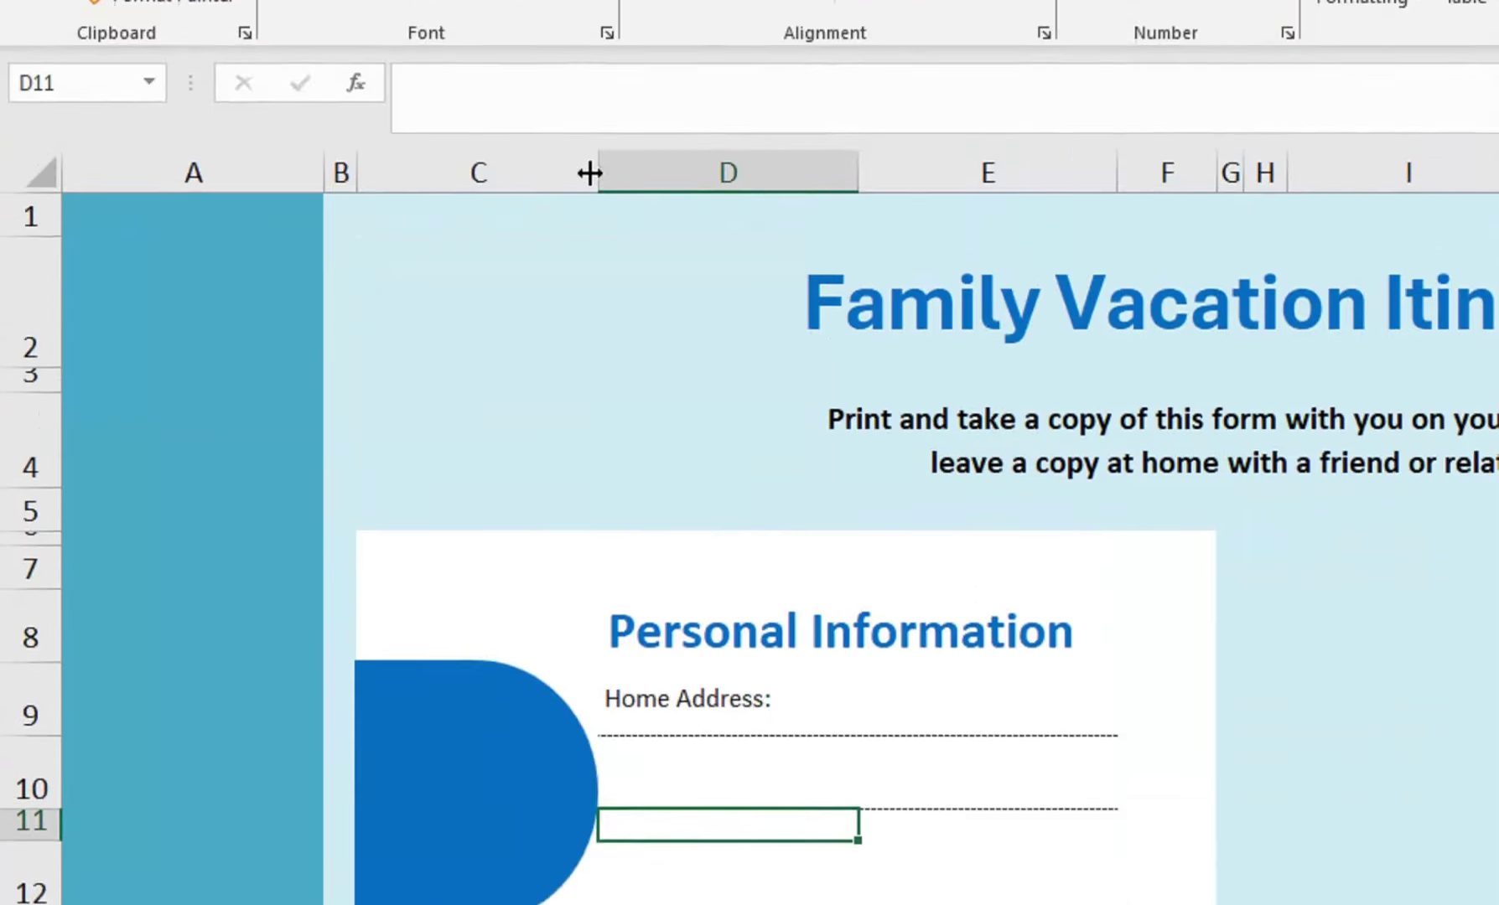
- Widen column C slightly, narrow the blue half-round tab, and select D12:E12
left_click_drag(589, 174, 603, 173)
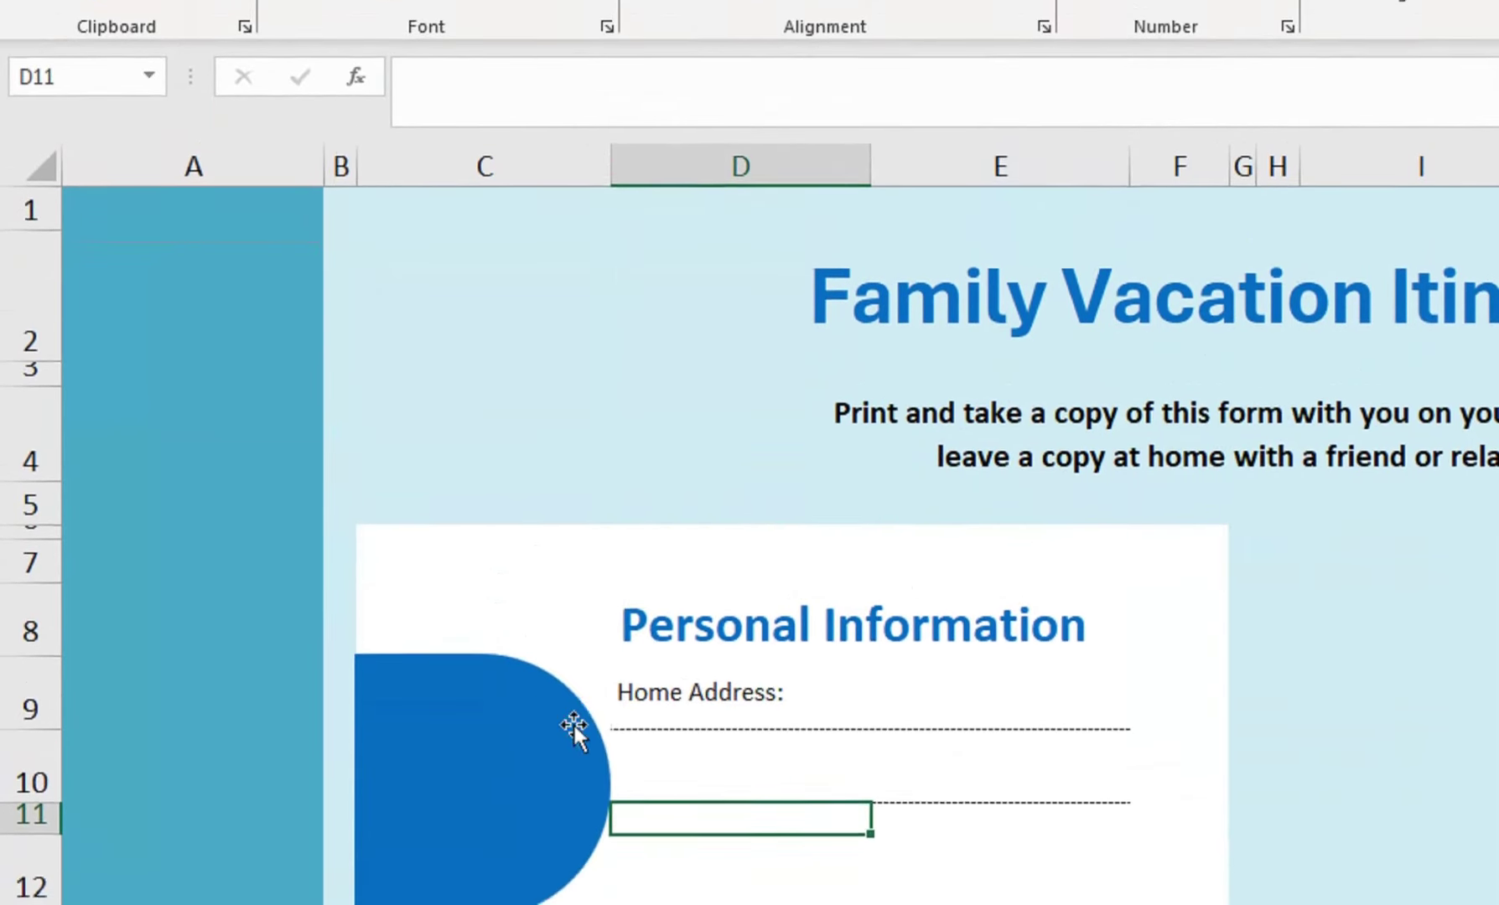
left_click(598, 712)
left_click_drag(598, 712, 587, 715)
left_click(742, 708)
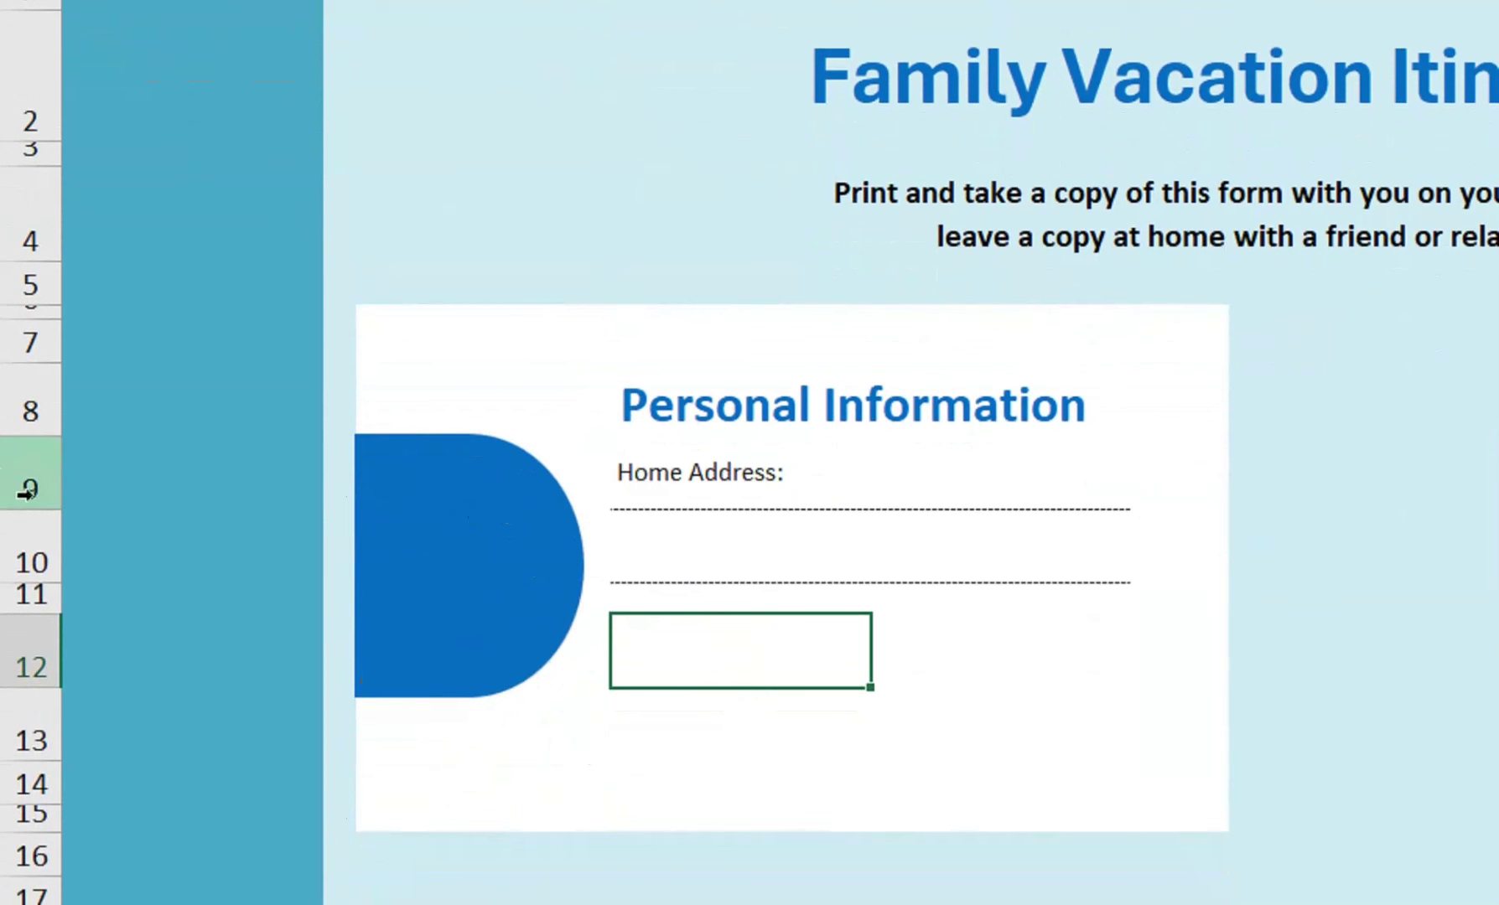
left_click_drag(32, 507, 34, 496)
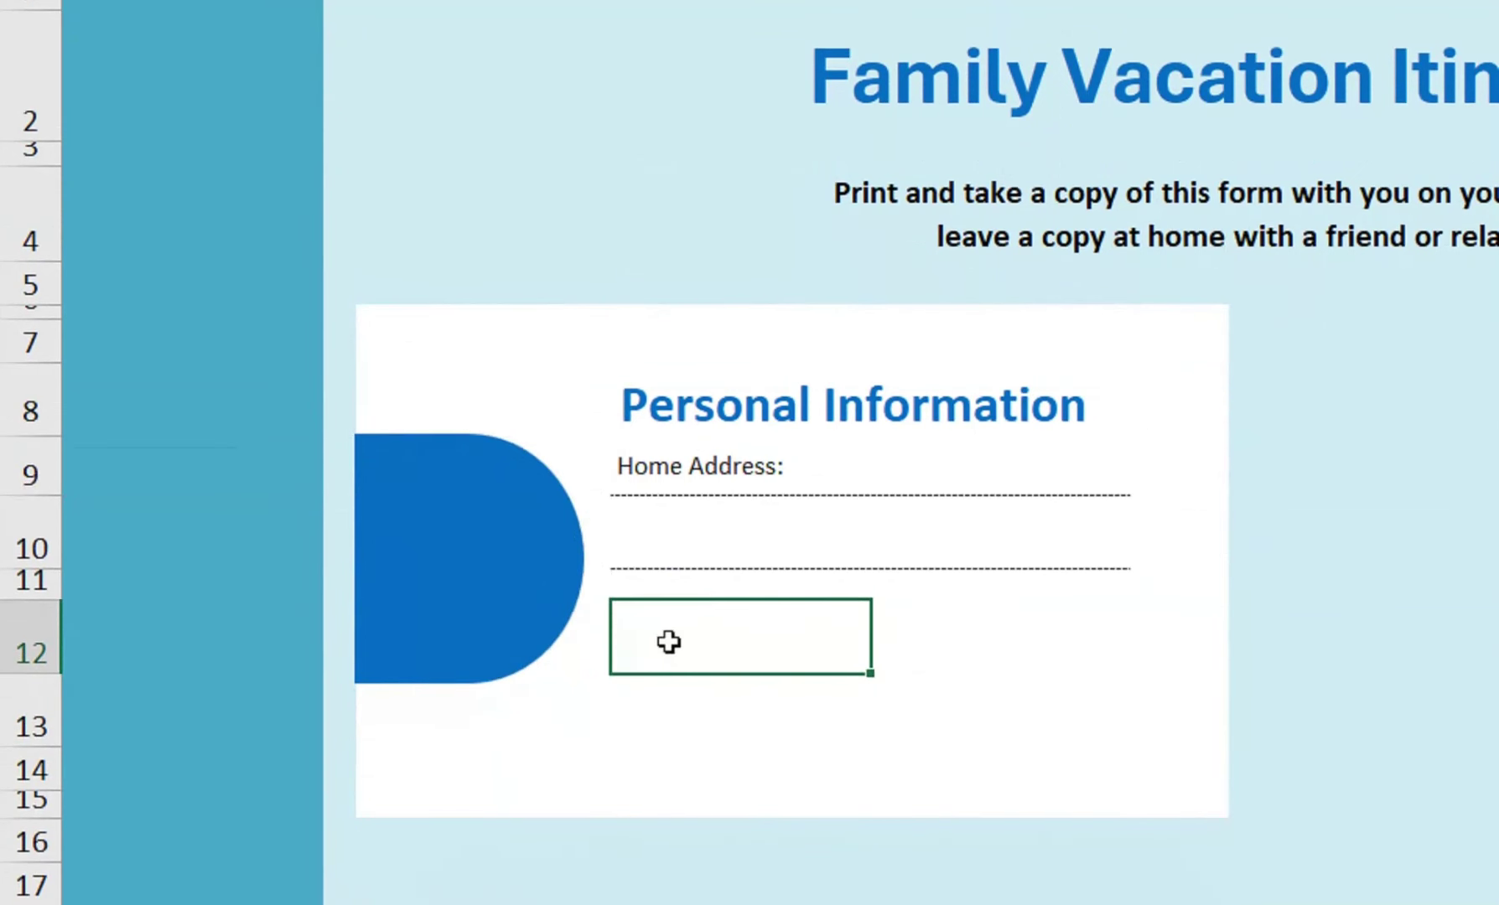
left_click_drag(746, 642, 1043, 622)
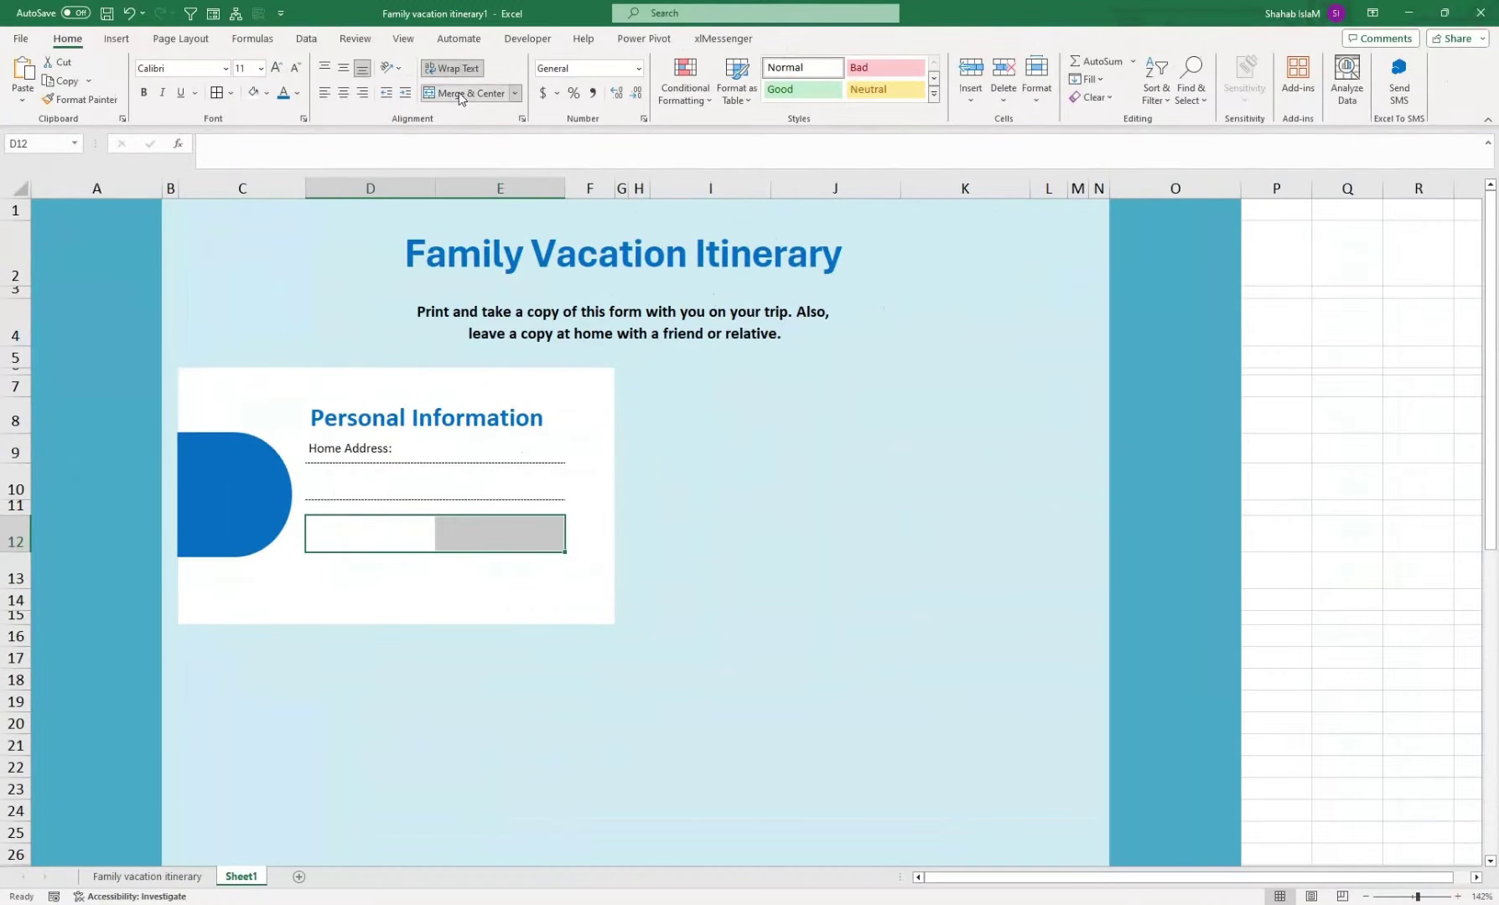
- Merge D12:E12, enter 'Full Name and Nick Name:' and match the Home Address label's formatting
left_click(459, 98)
type("Ful")
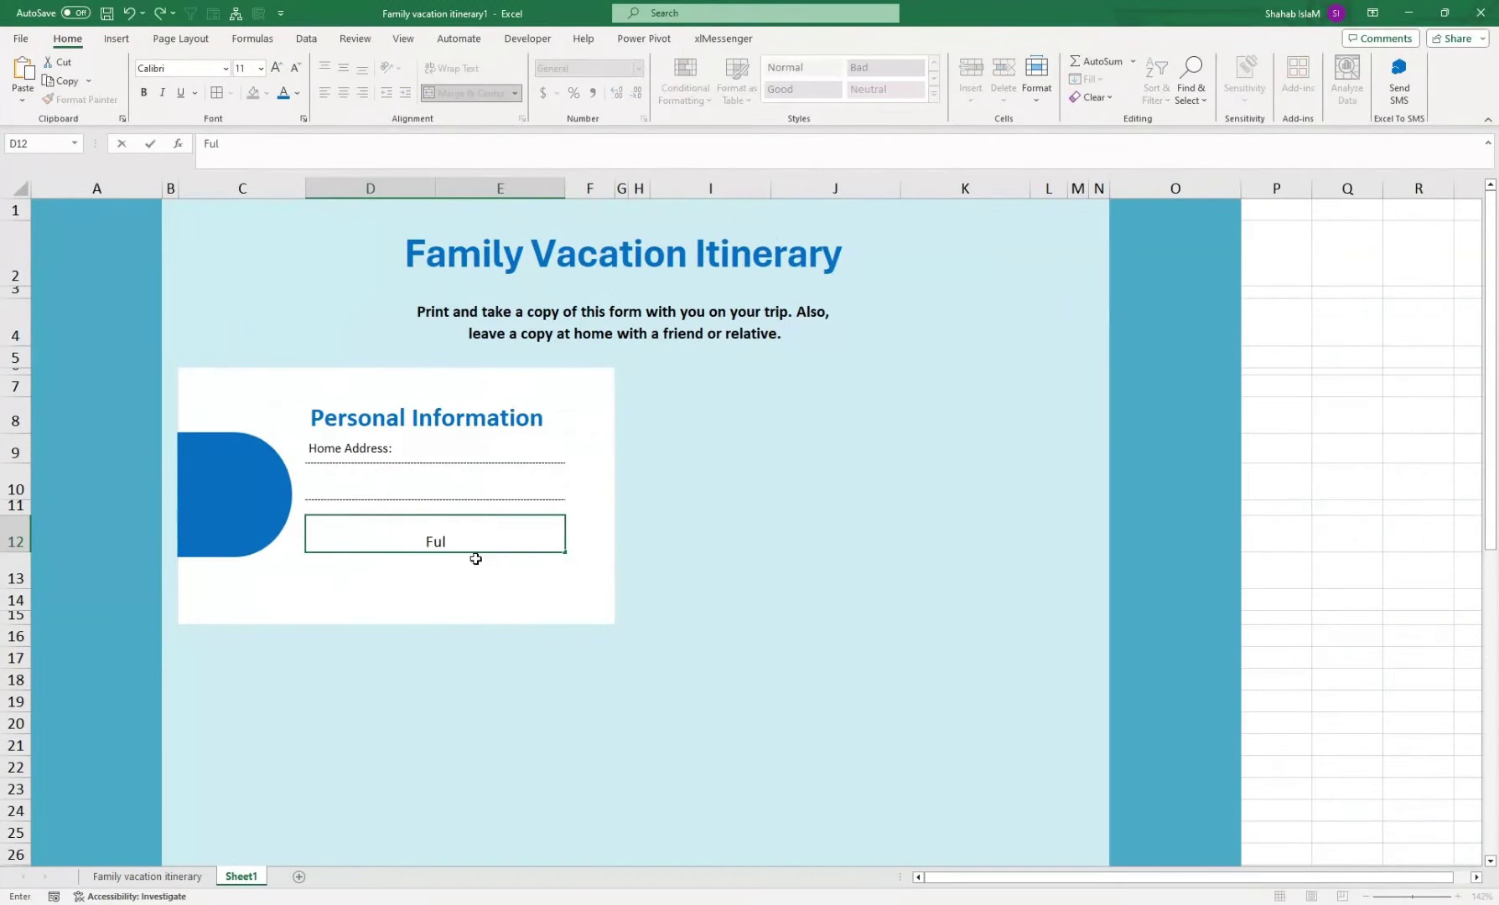
type("l Name and ")
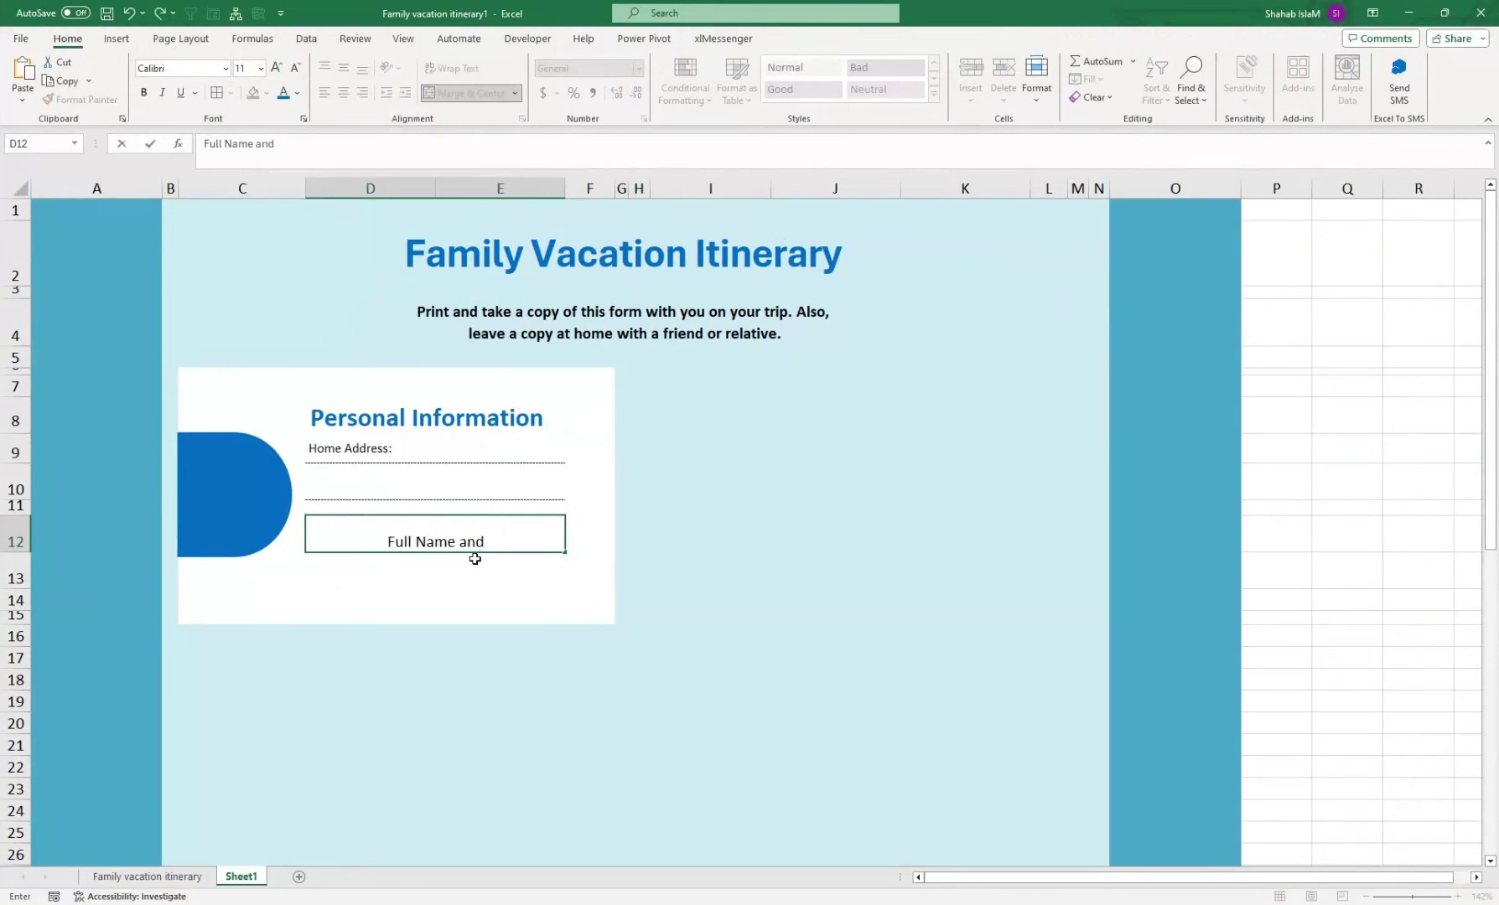
type("Nic")
type("k Name")
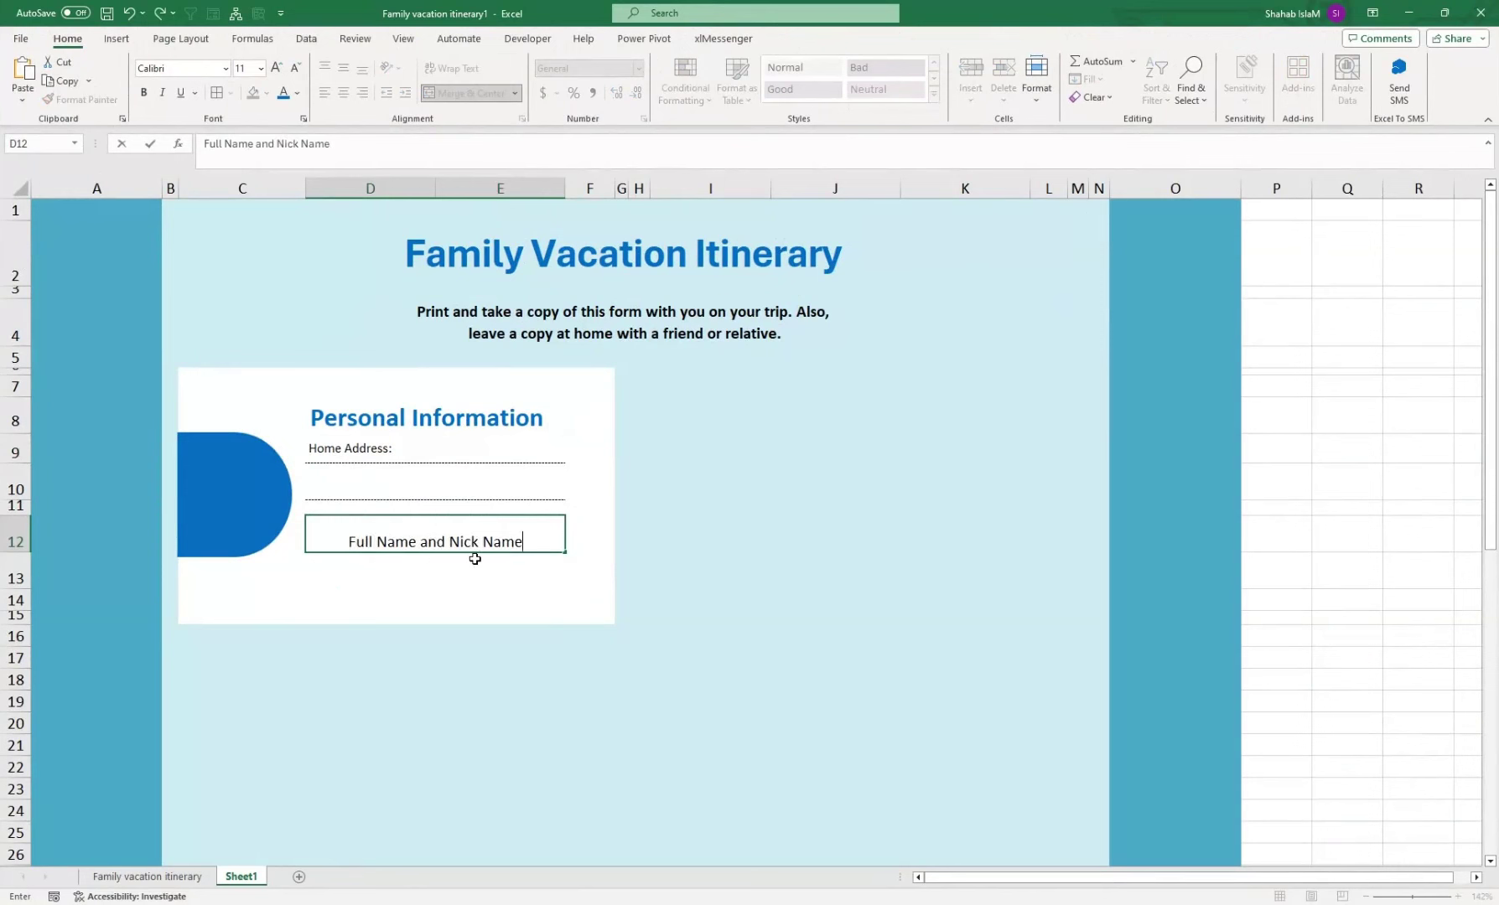
type(":")
left_click(452, 545)
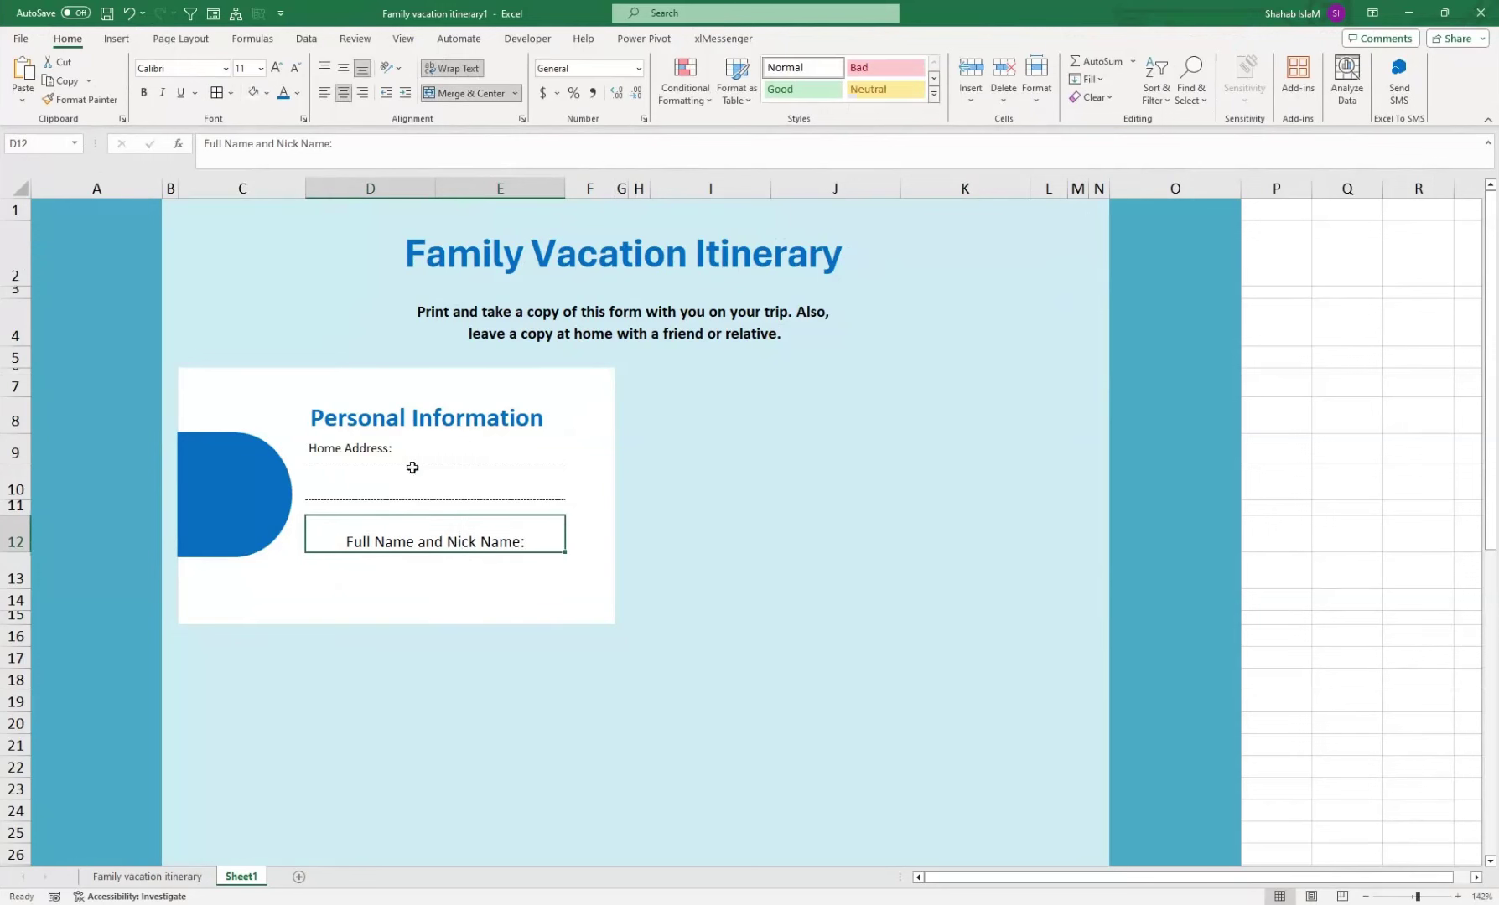
left_click(384, 446)
left_click(81, 99)
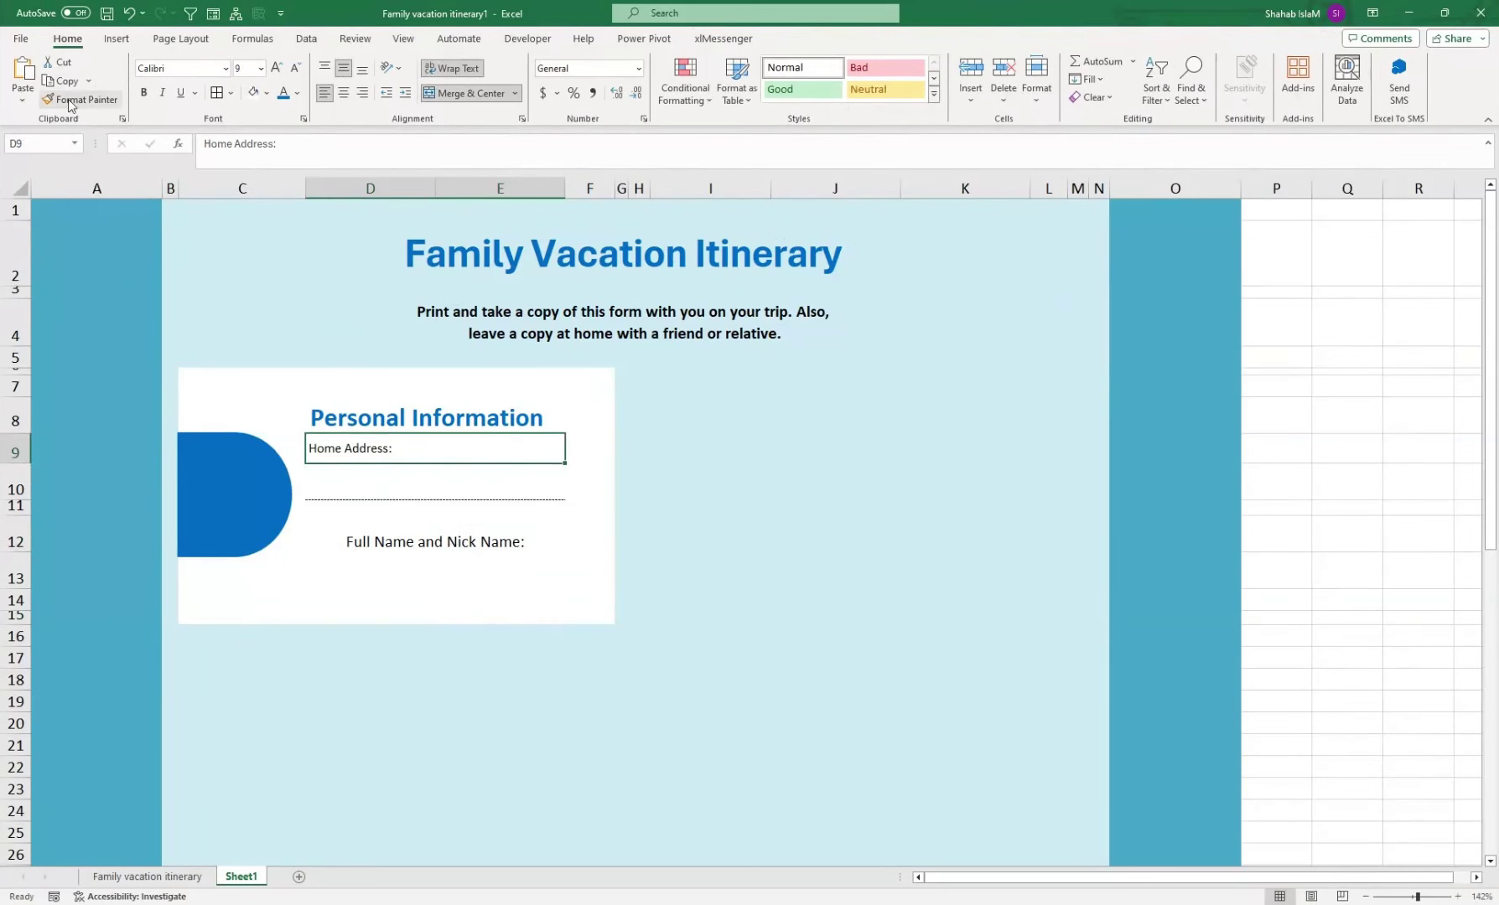
left_click(427, 539)
- Copy the dotted writing-line border from D10:E10 onto D13:E13 with Format Painter
left_click_drag(408, 572, 476, 566)
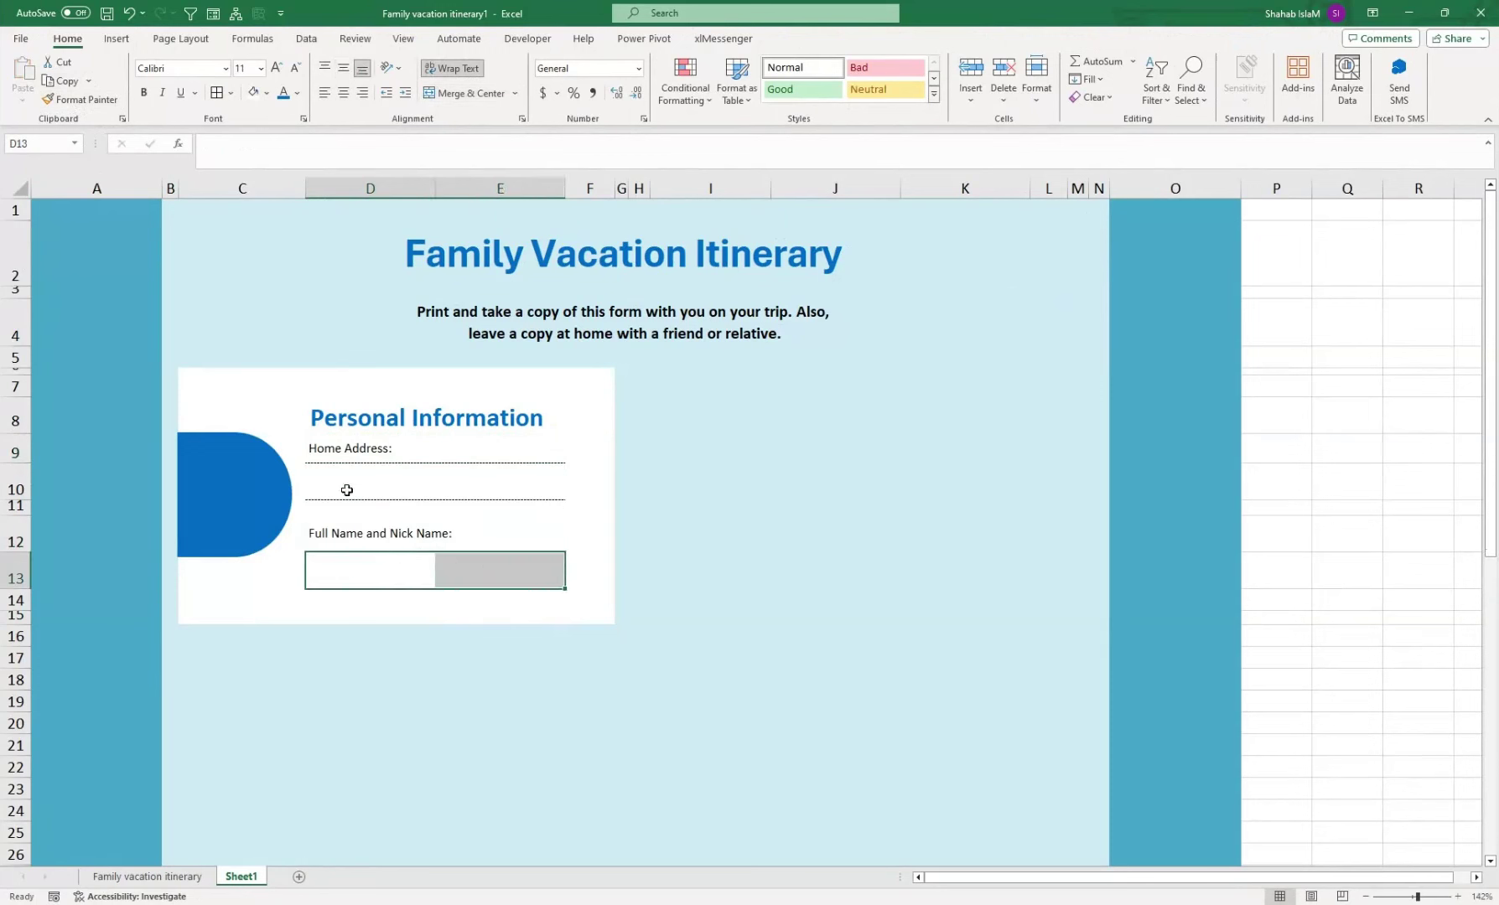
left_click_drag(347, 490, 508, 489)
left_click(81, 99)
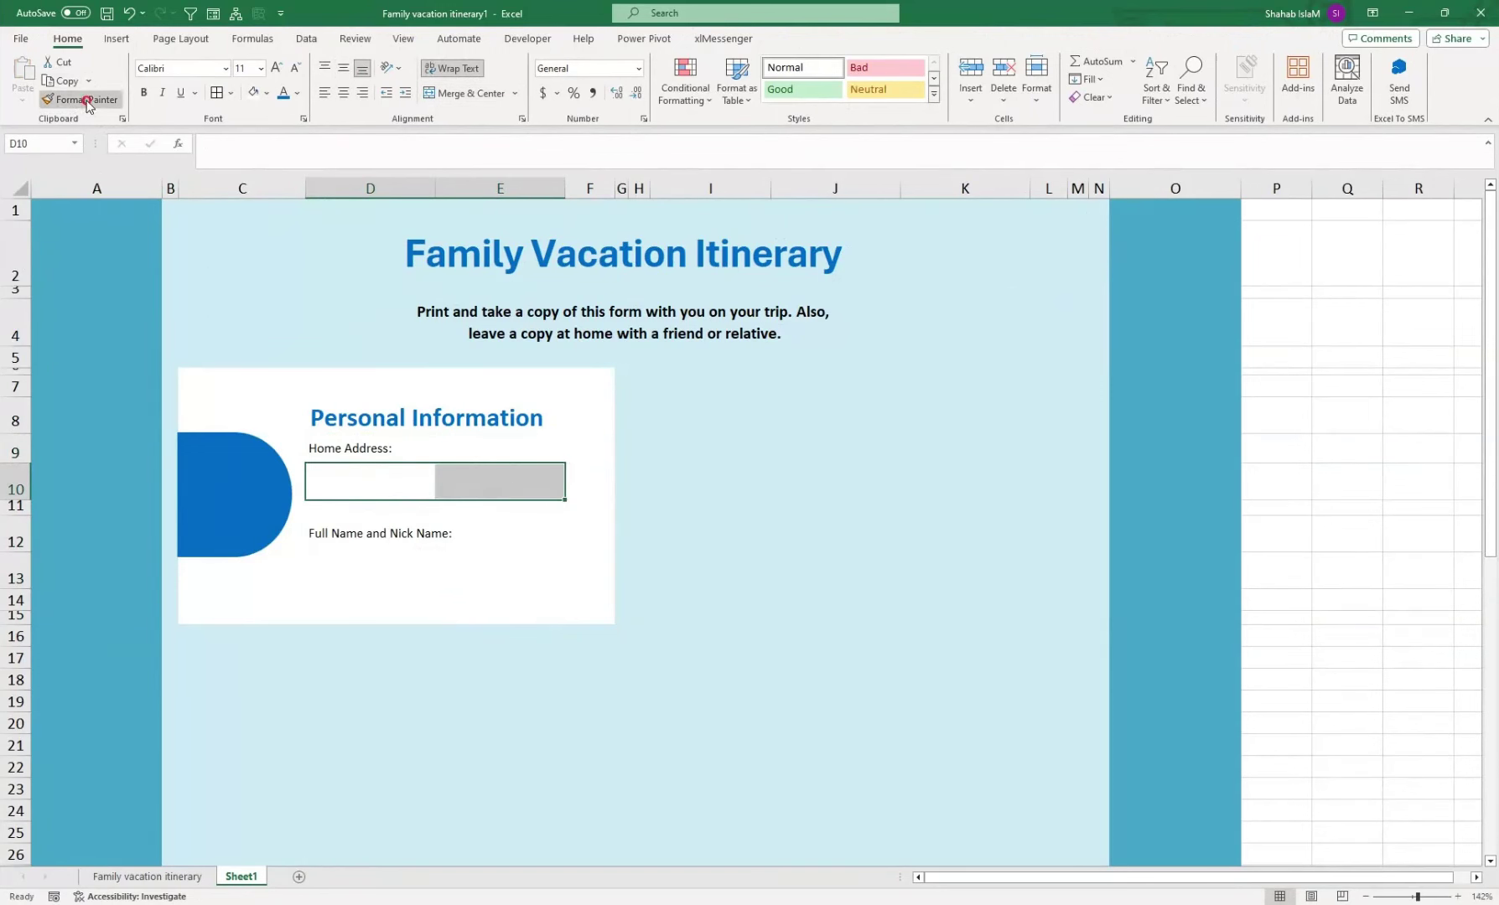
left_click_drag(327, 568, 457, 568)
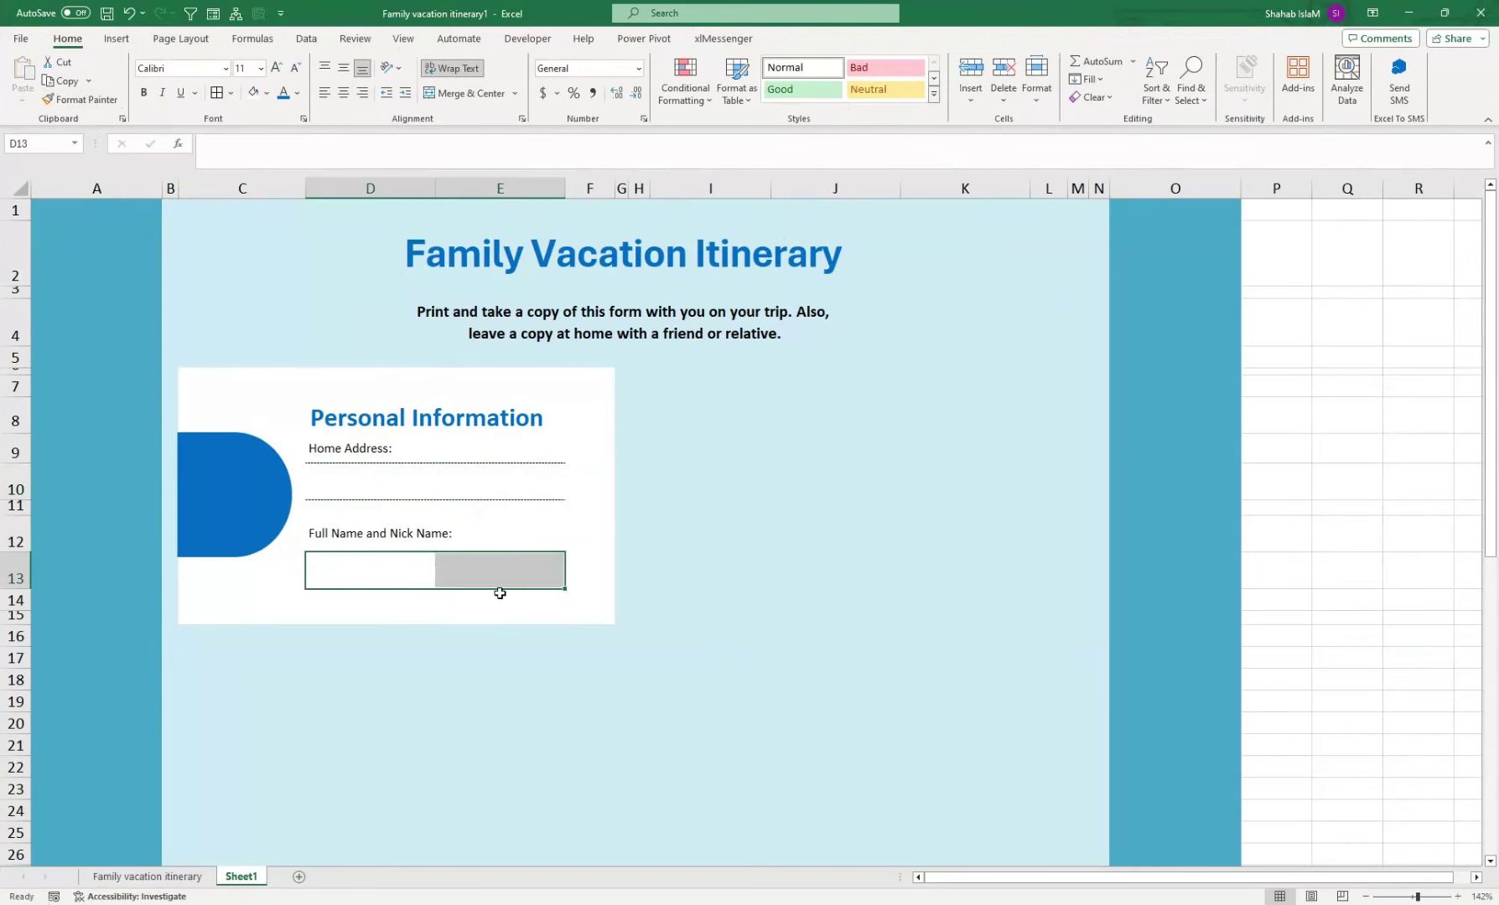
left_click(482, 630)
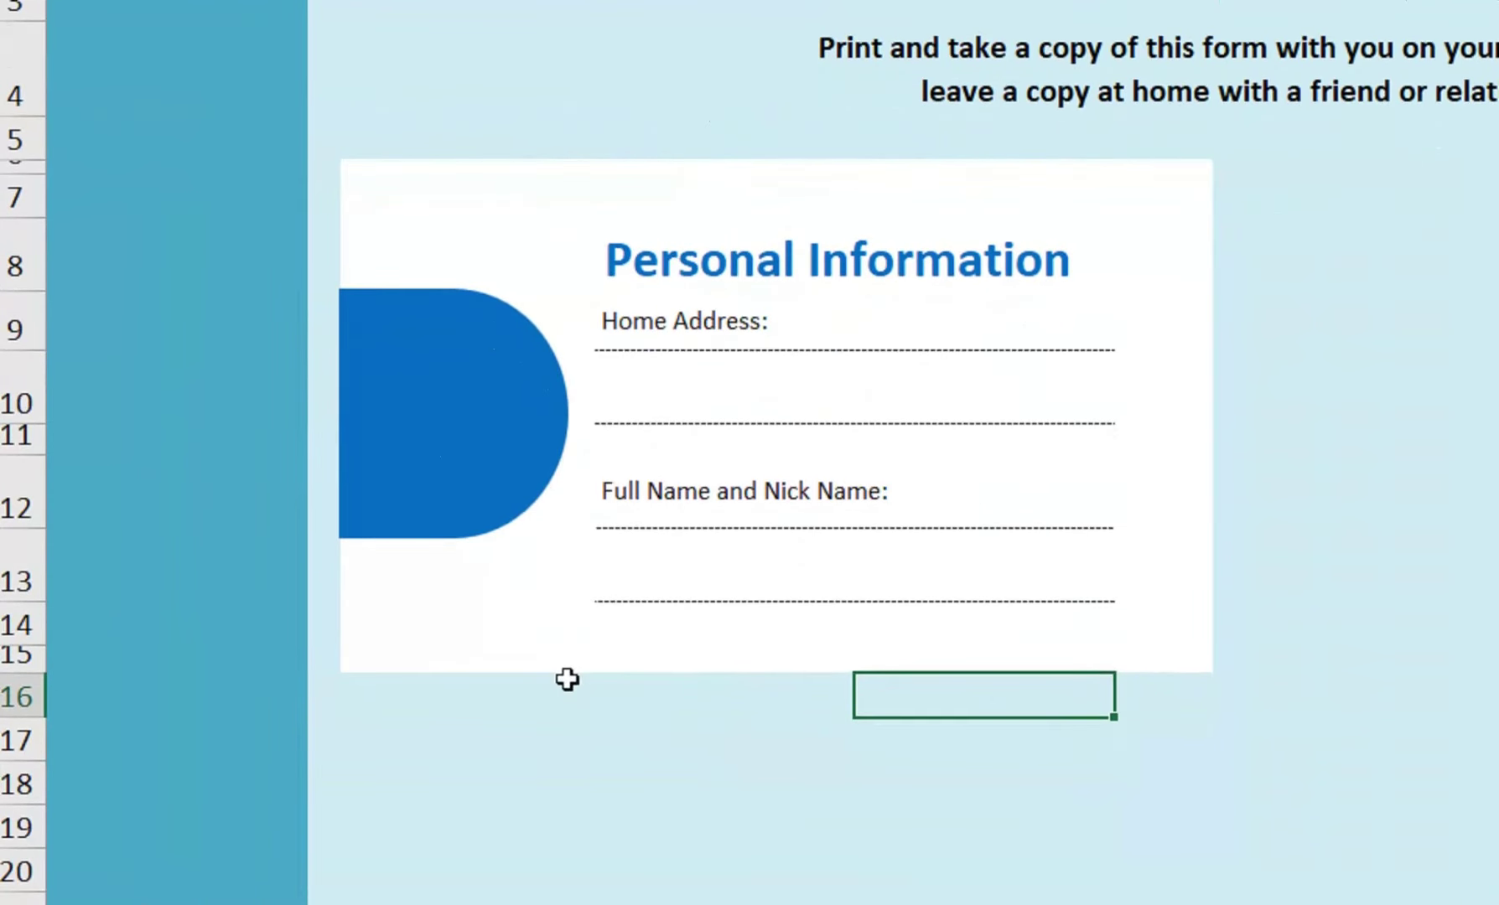
- Pull the blue tab's top, bottom and right edges inward to make it smaller
left_click(441, 399)
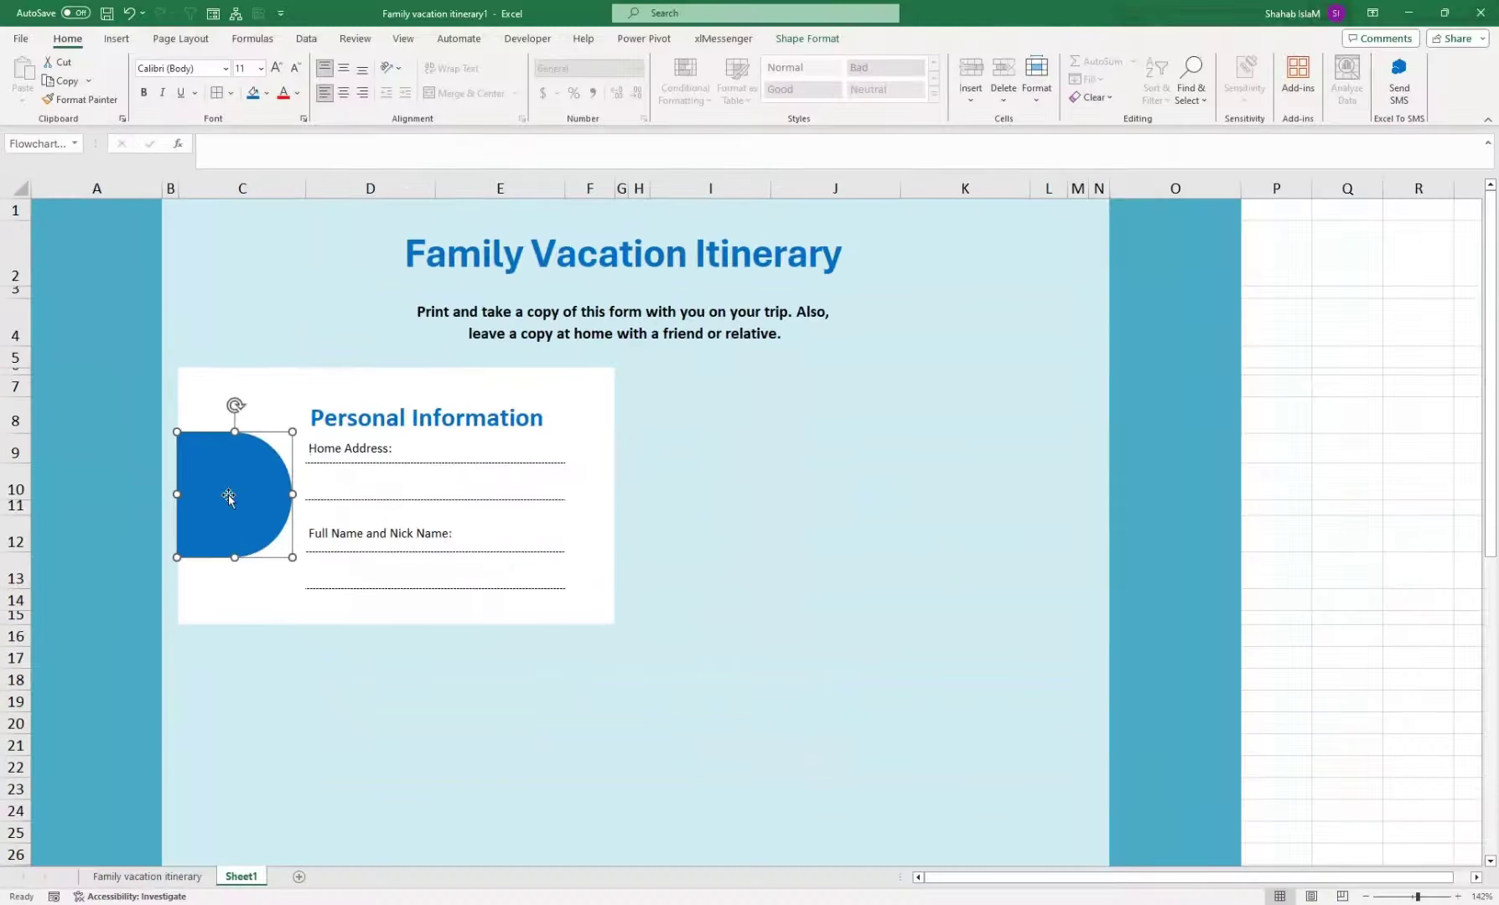
key("alt+n")
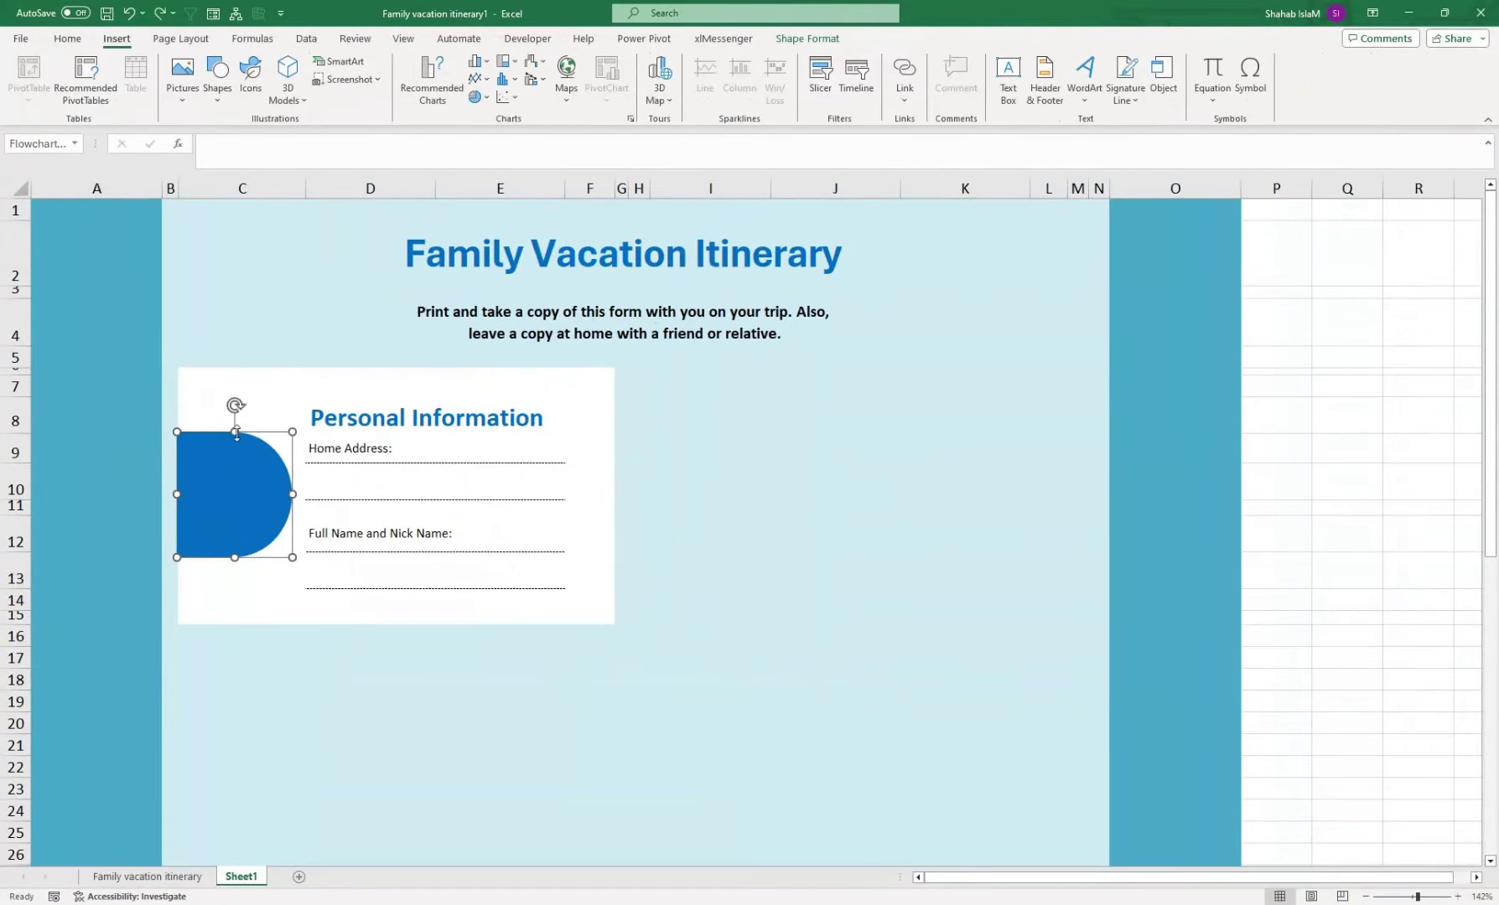
left_click_drag(234, 432, 223, 445)
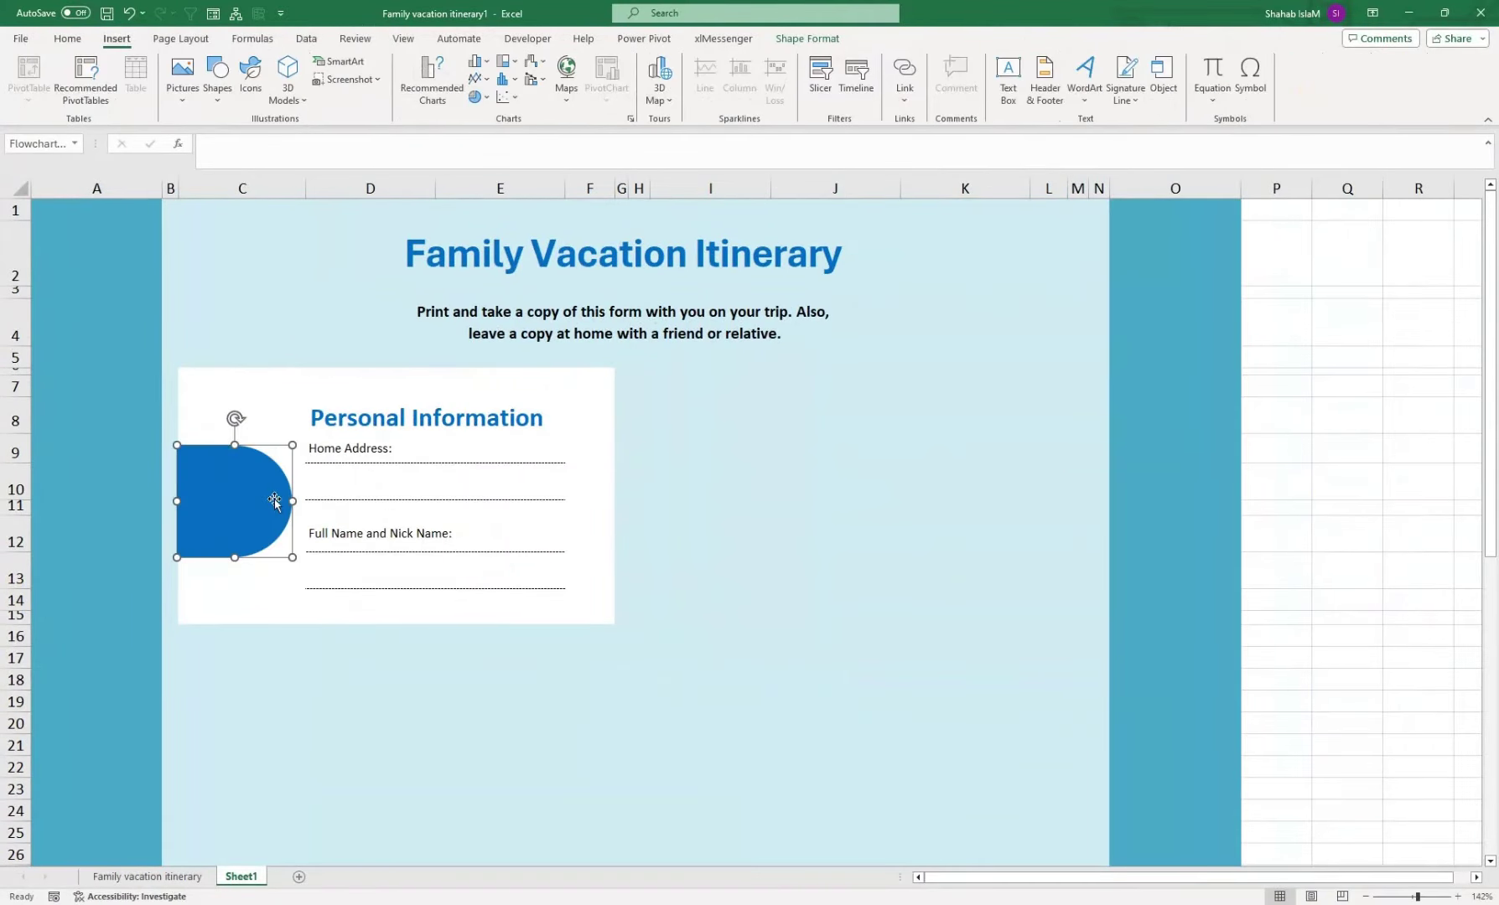
left_click_drag(292, 501, 281, 501)
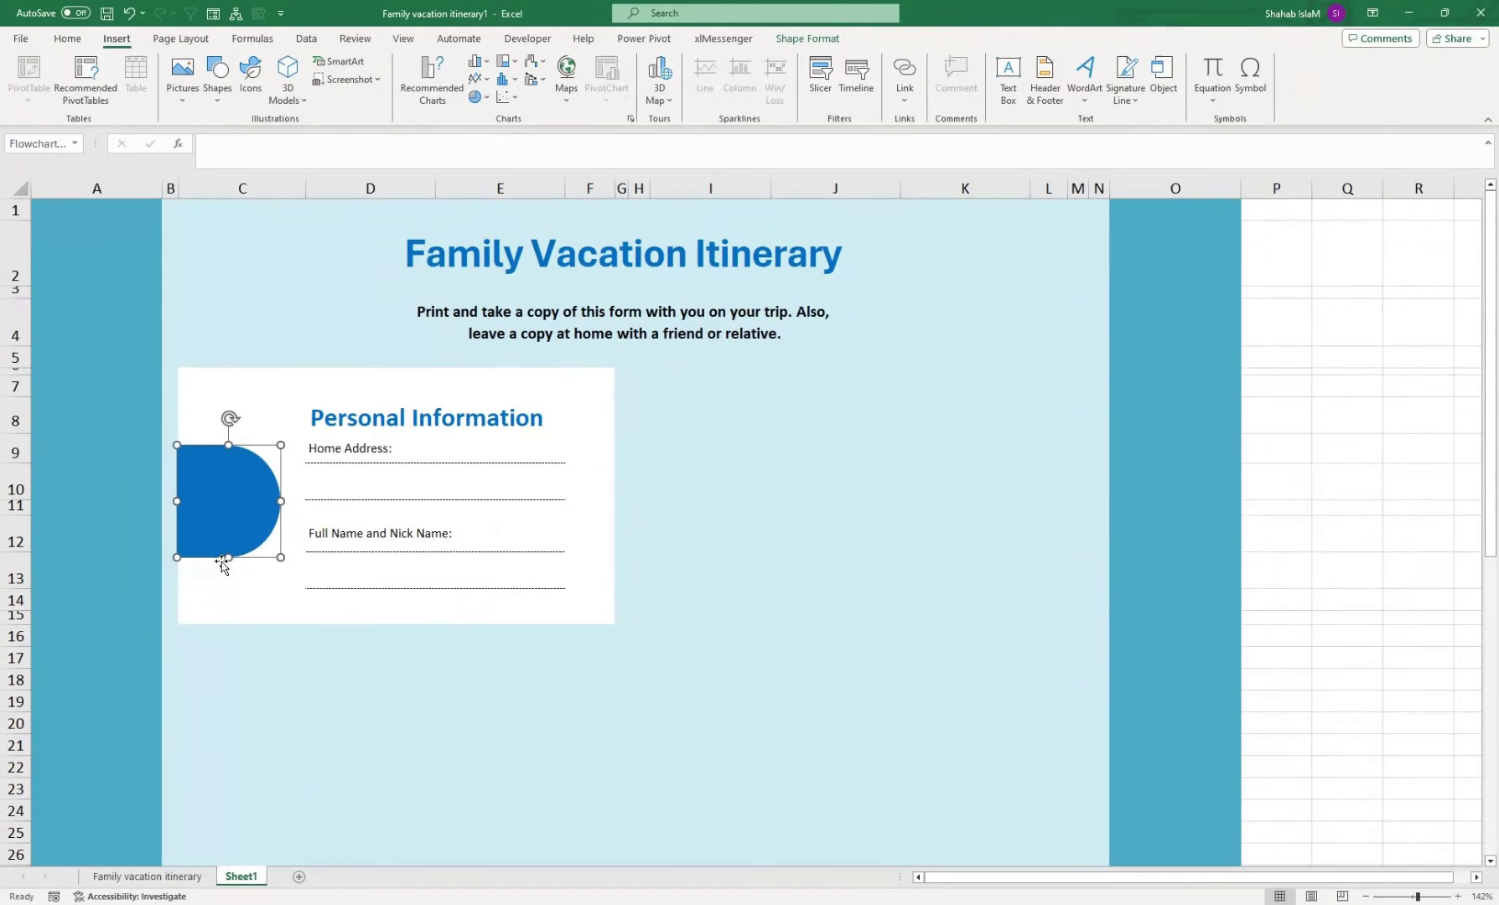
left_click_drag(228, 557, 227, 546)
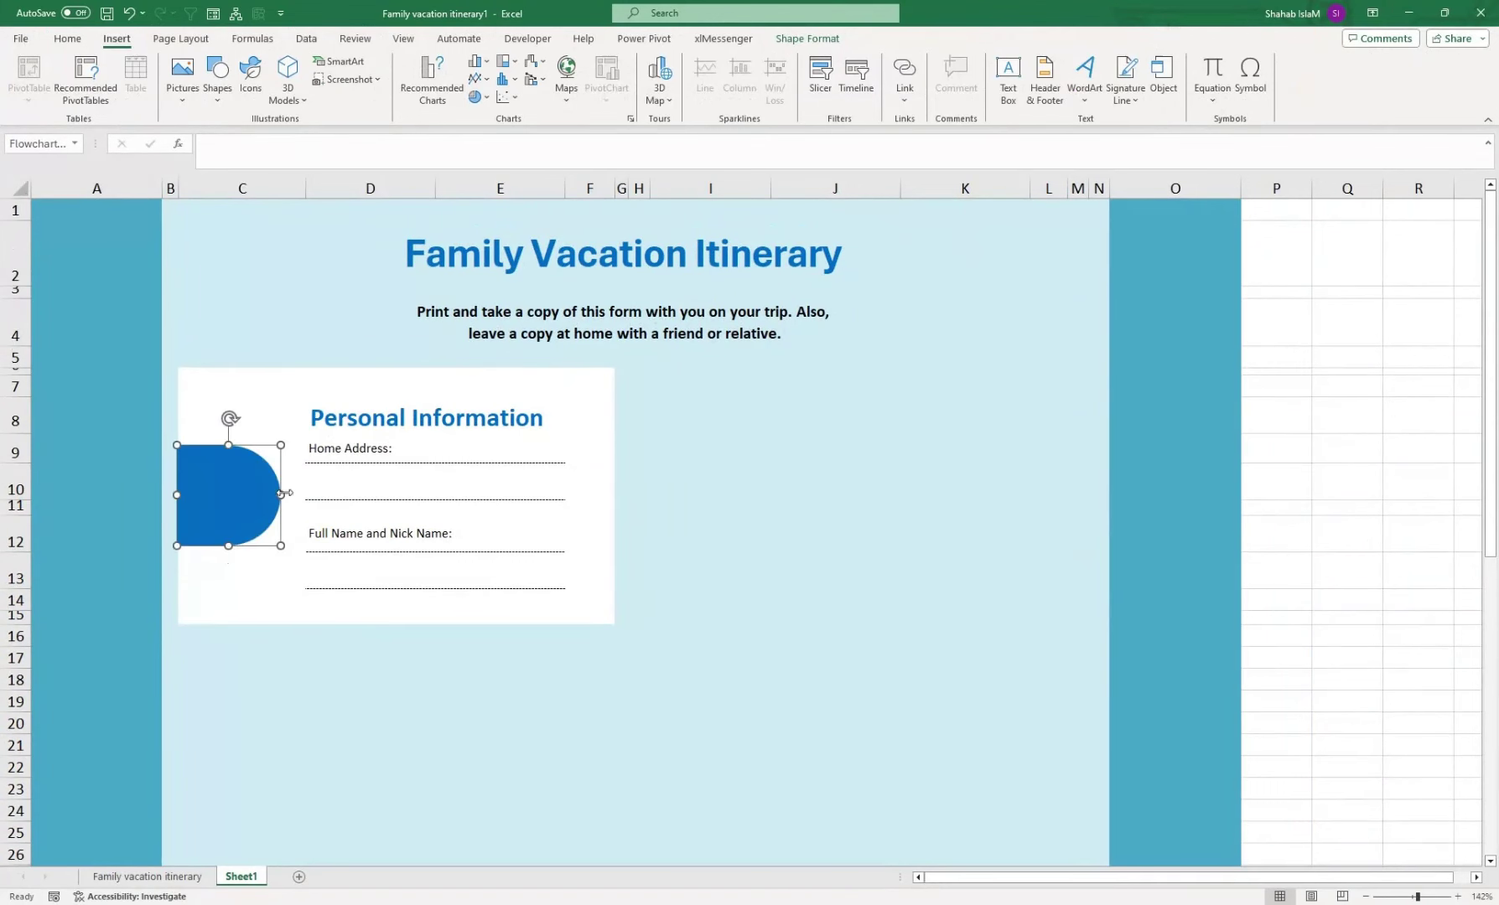
left_click_drag(279, 493, 275, 493)
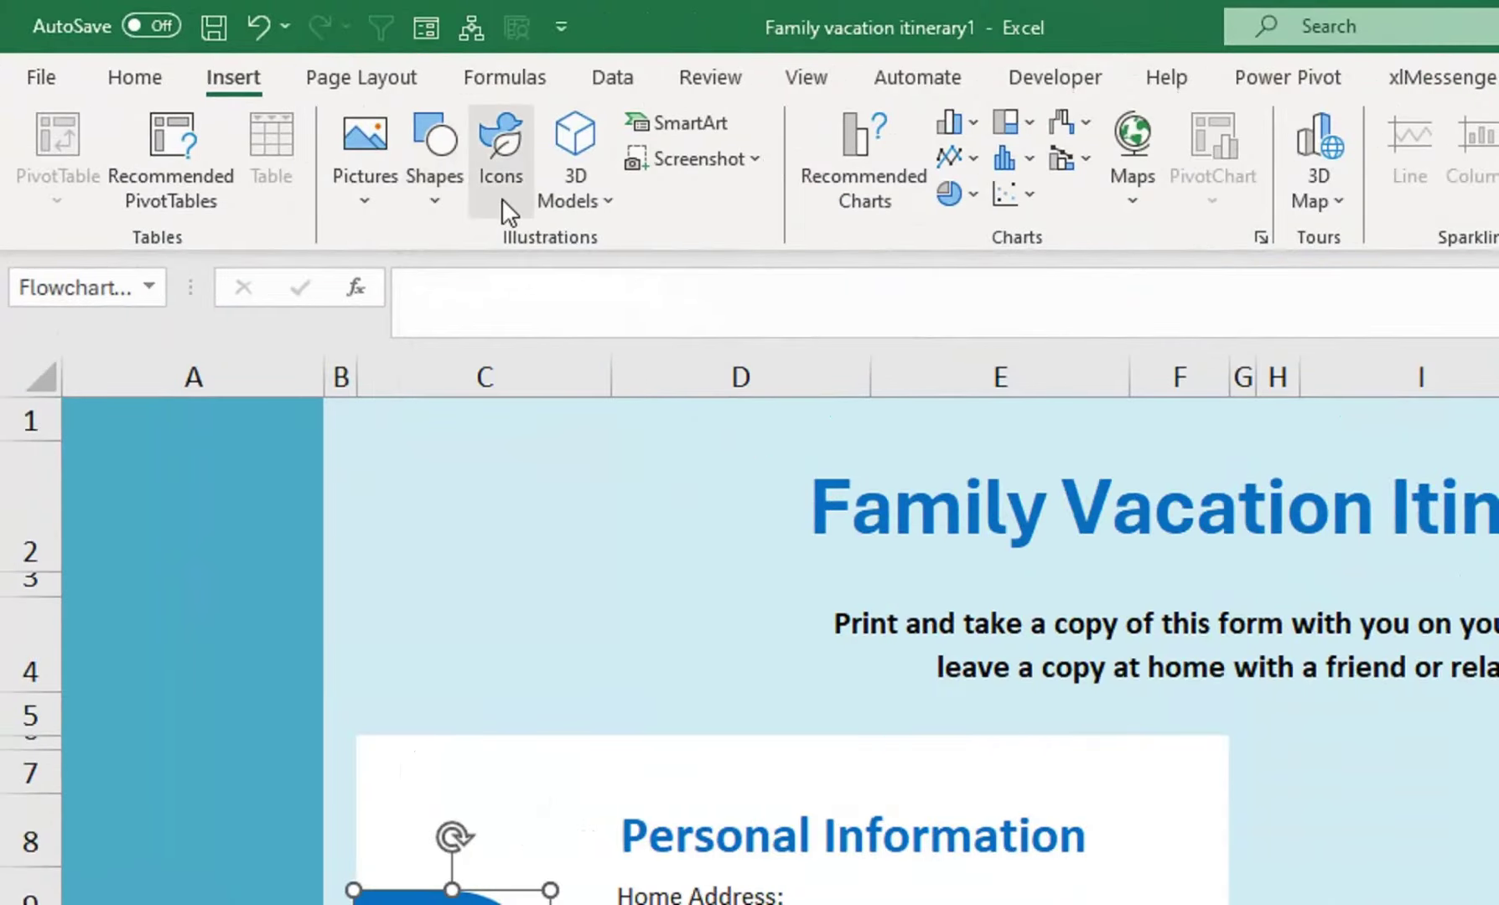
- Search the stock icons for 'Location' and insert the outline location-pin icon
left_click(501, 197)
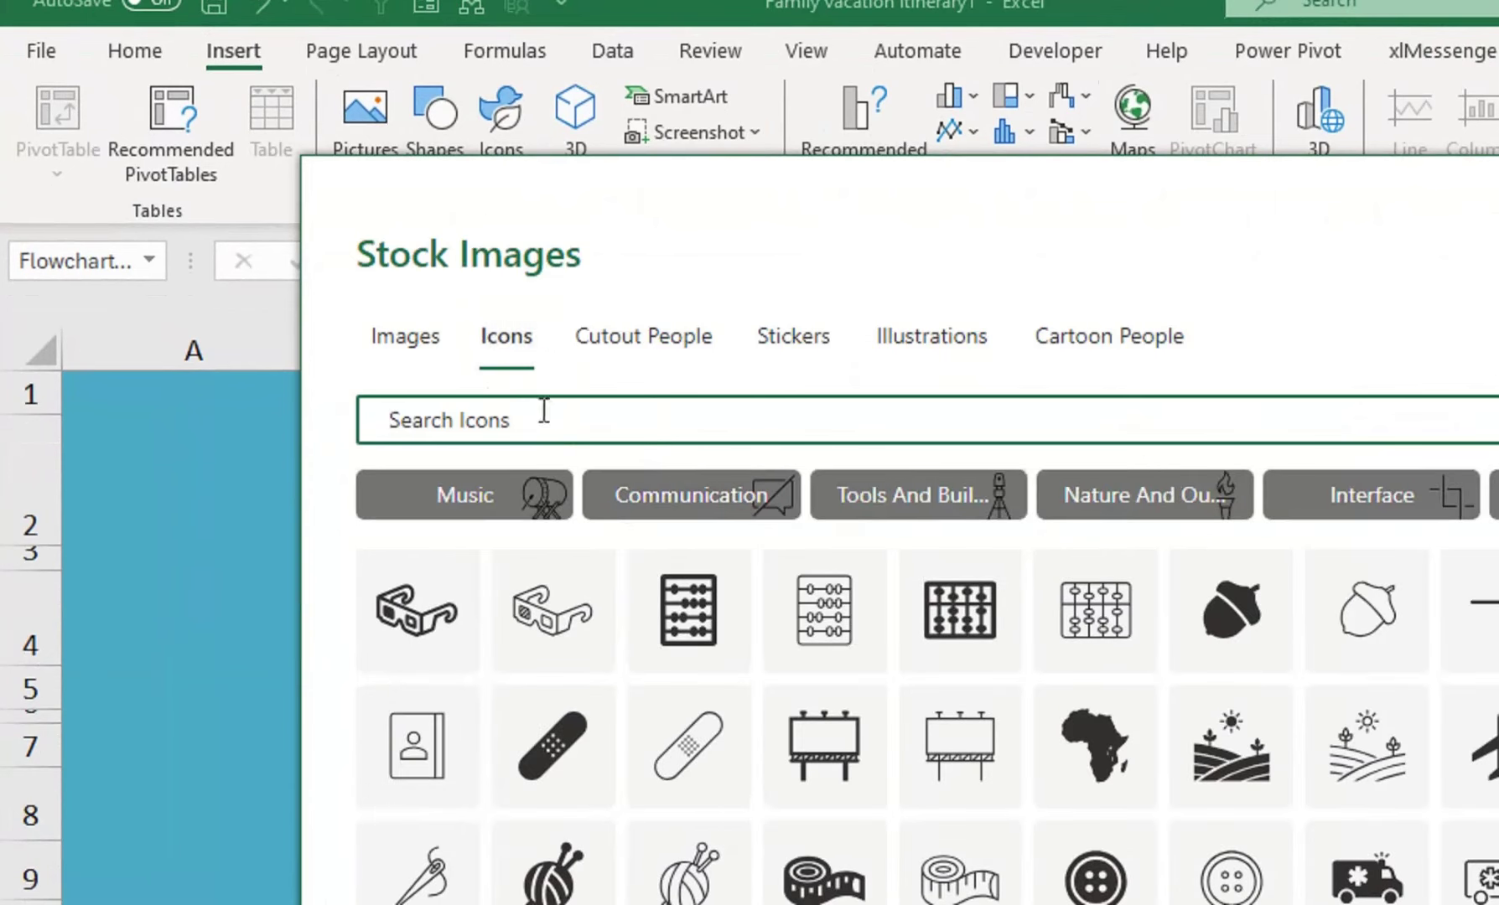
left_click(285, 411)
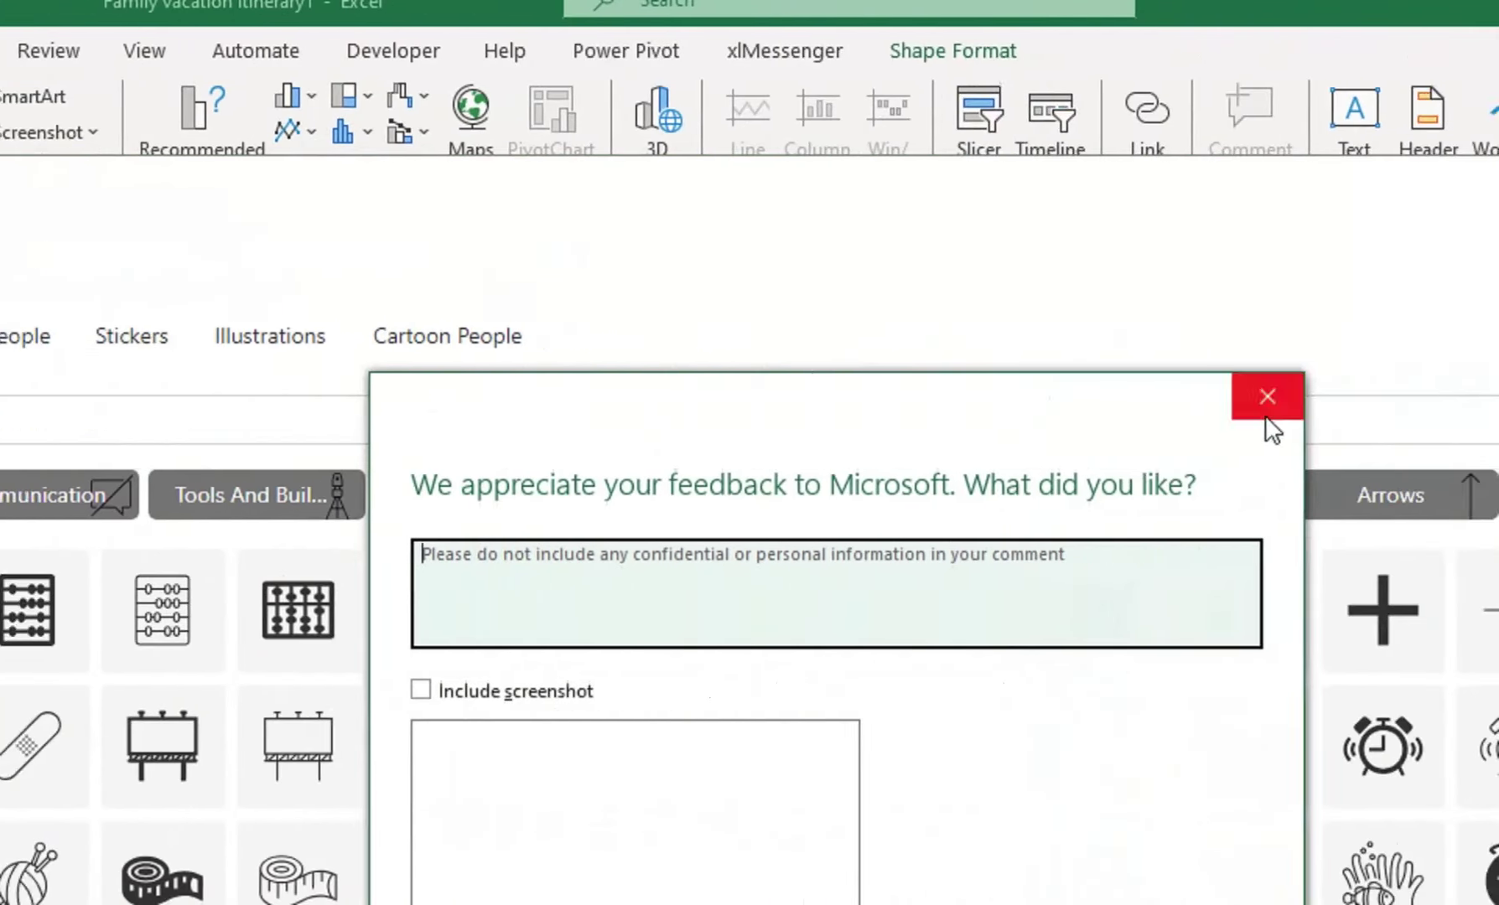
left_click(1265, 410)
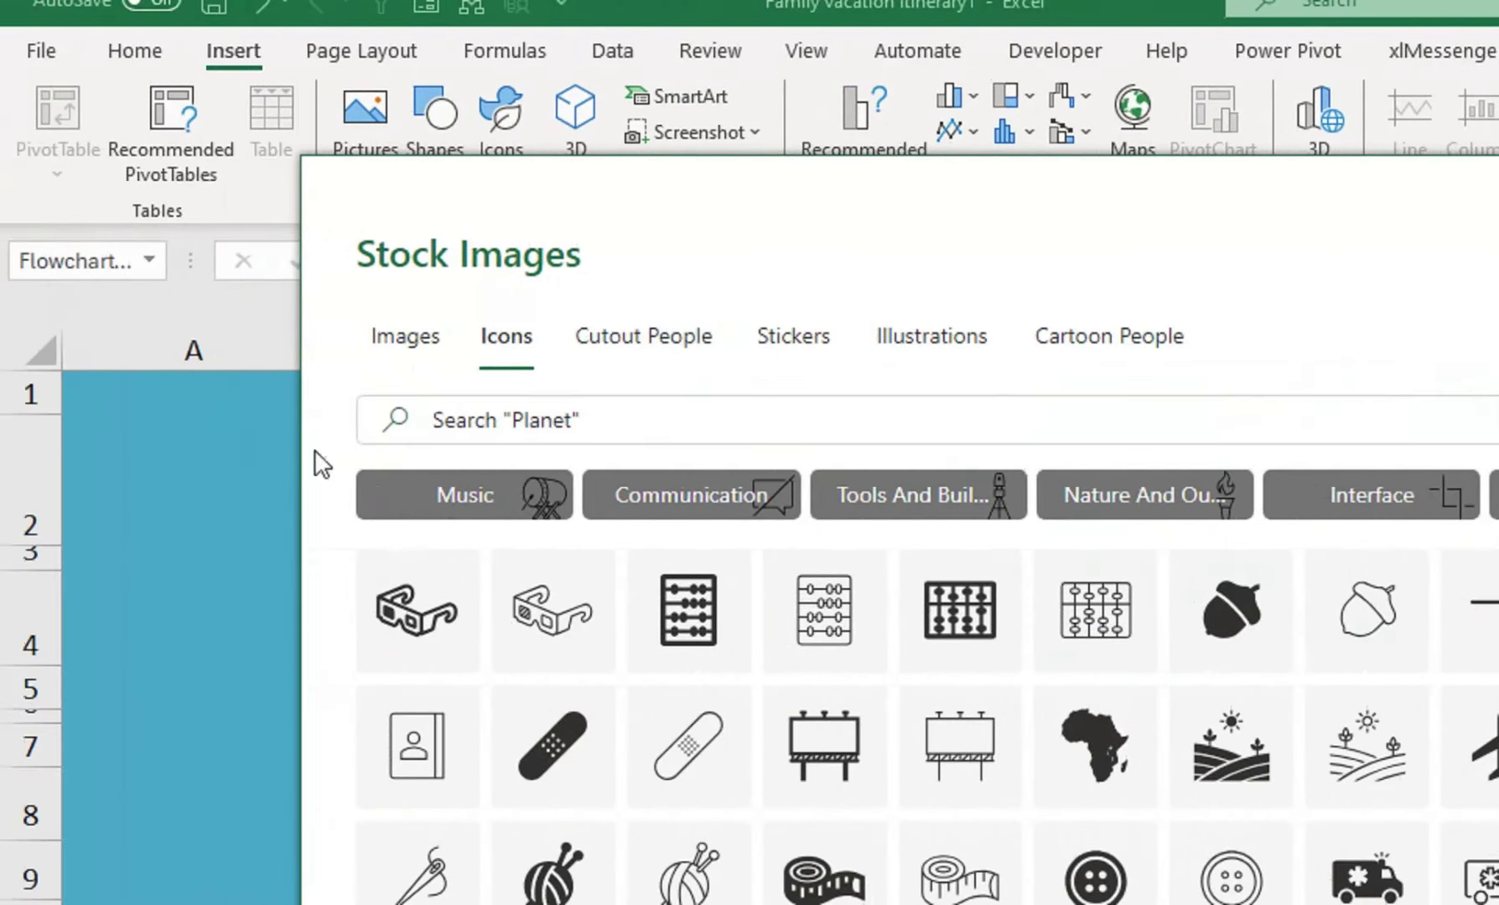
left_click(460, 415)
type("Location")
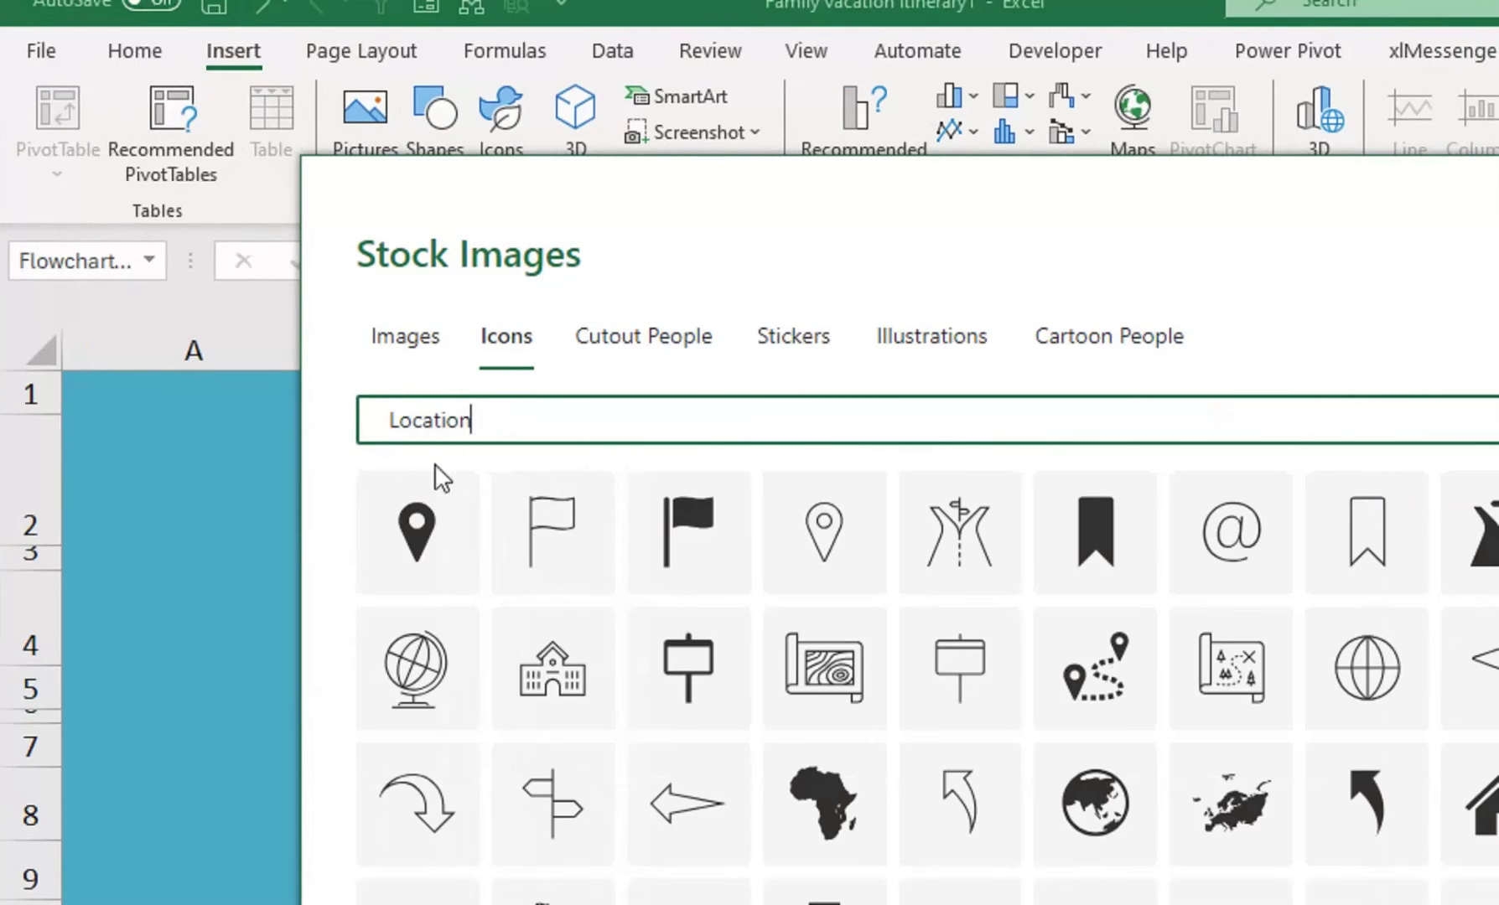
left_click(846, 535)
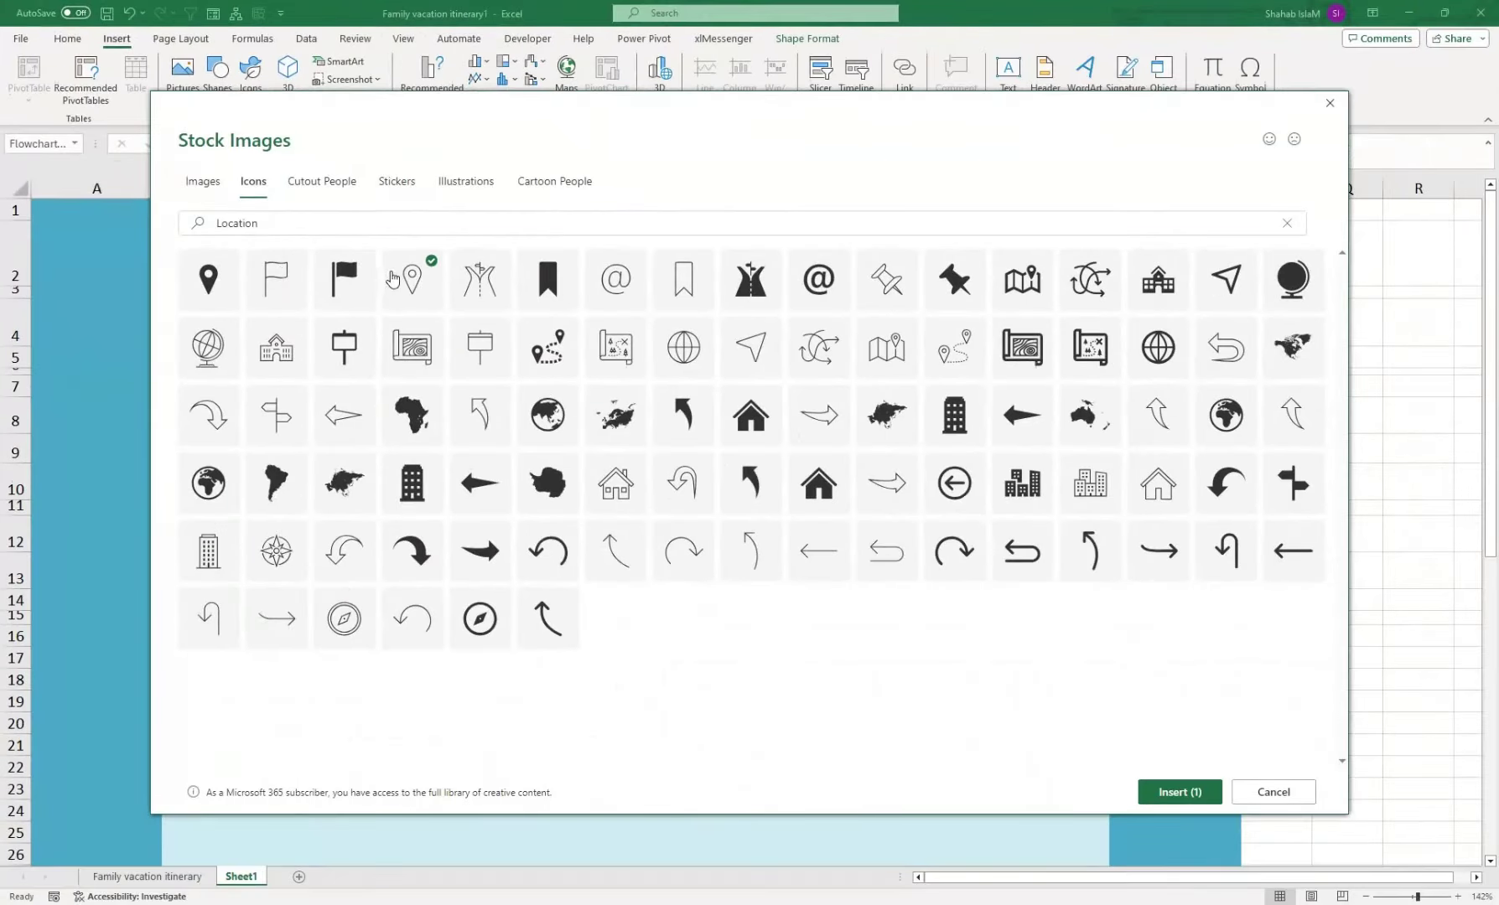
left_click(1163, 792)
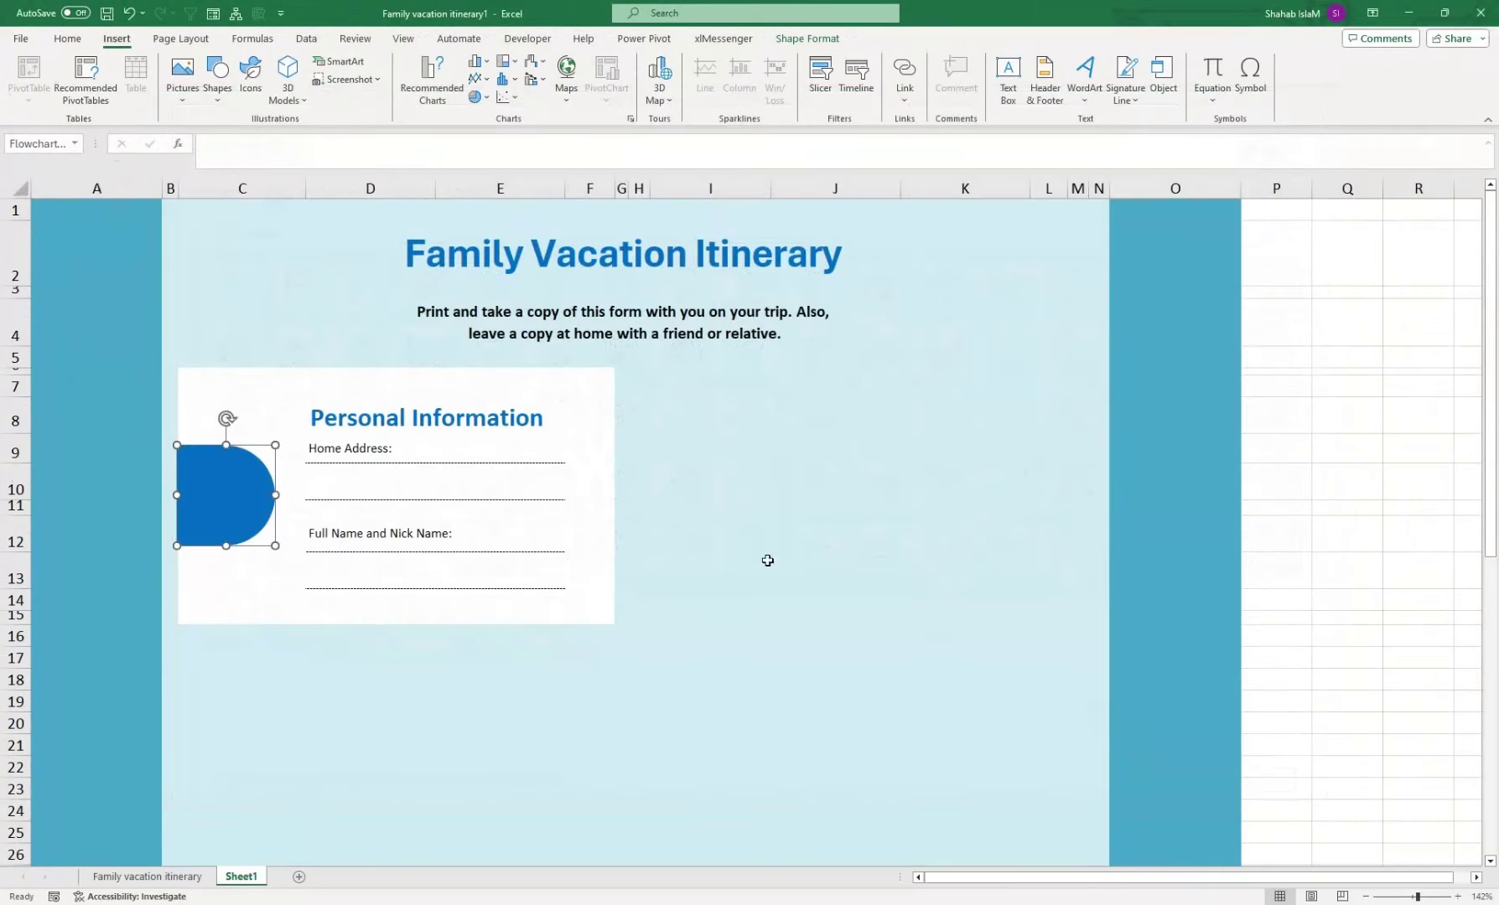
- Move the pin icon onto the blue half-round tab and resize it to 0.91 inch
left_click_drag(478, 628, 214, 472)
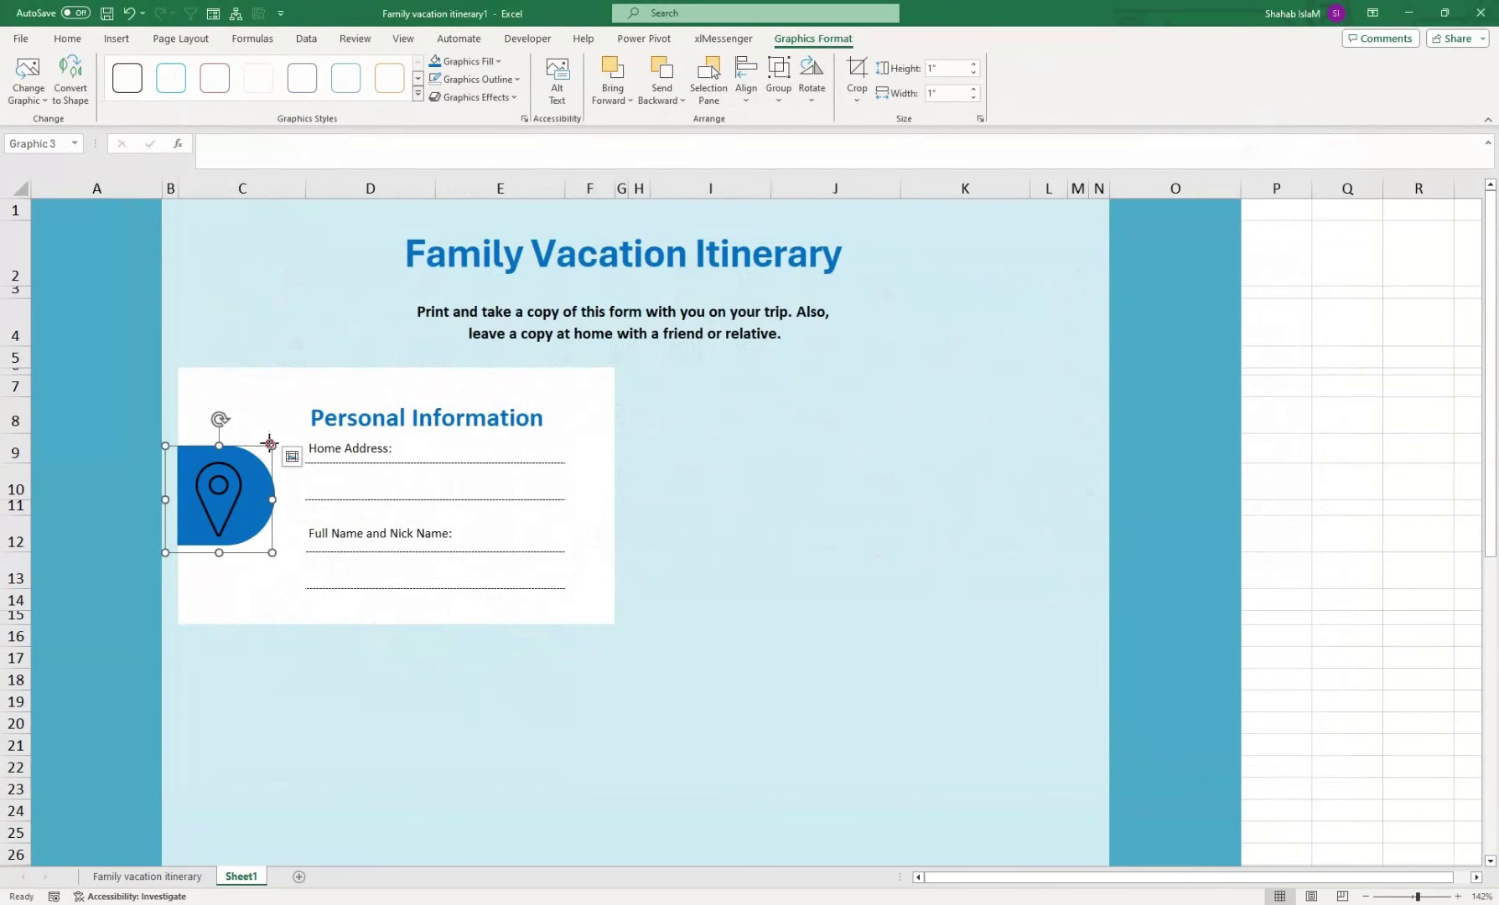
left_click_drag(269, 443, 262, 455)
left_click(227, 478)
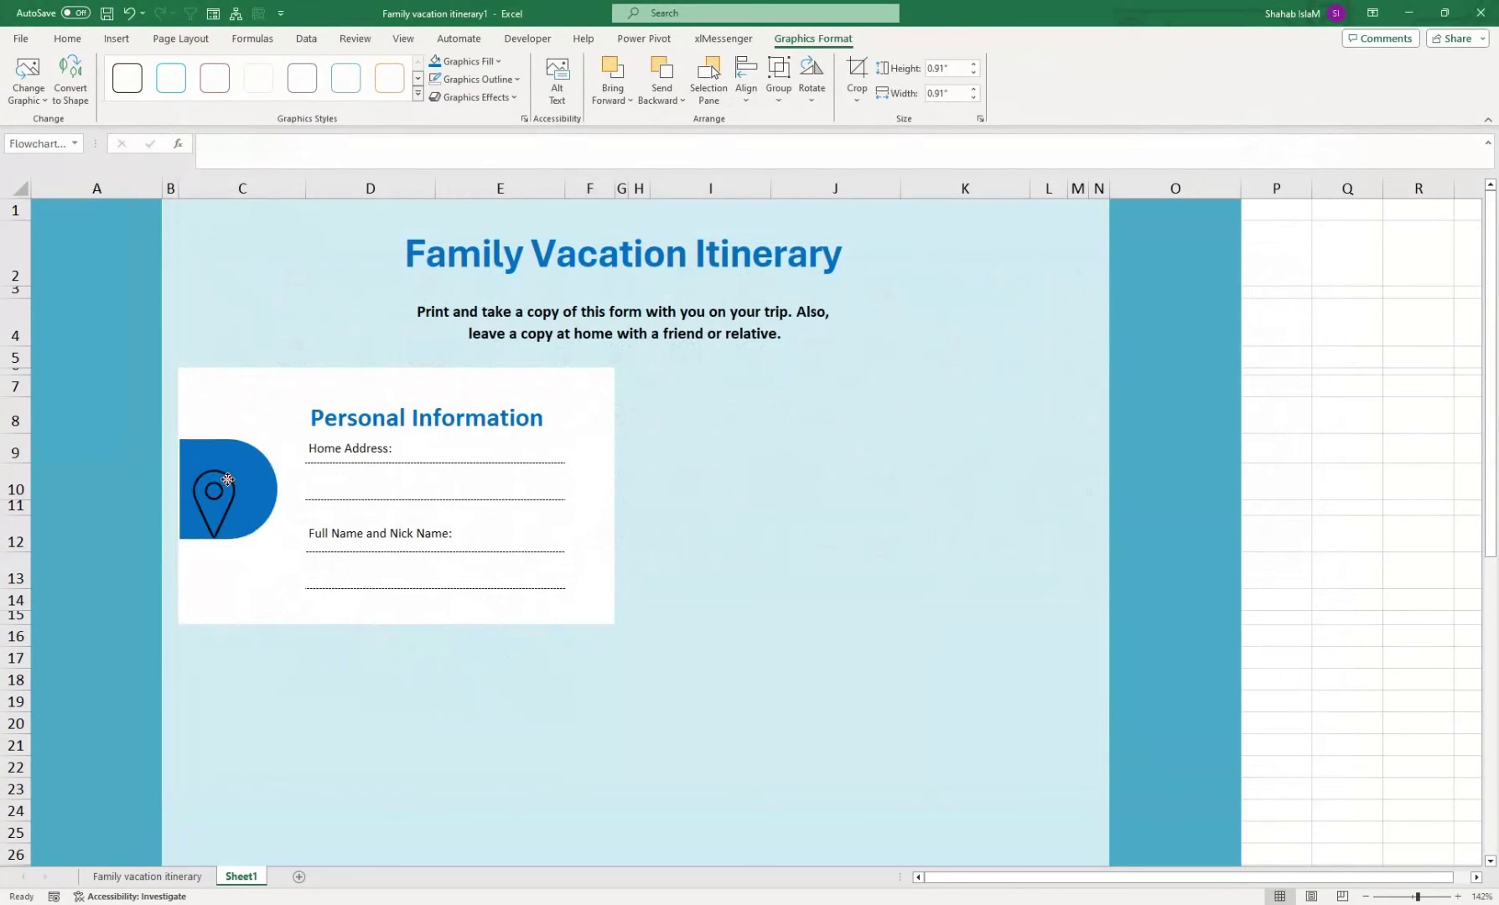
left_click(227, 478)
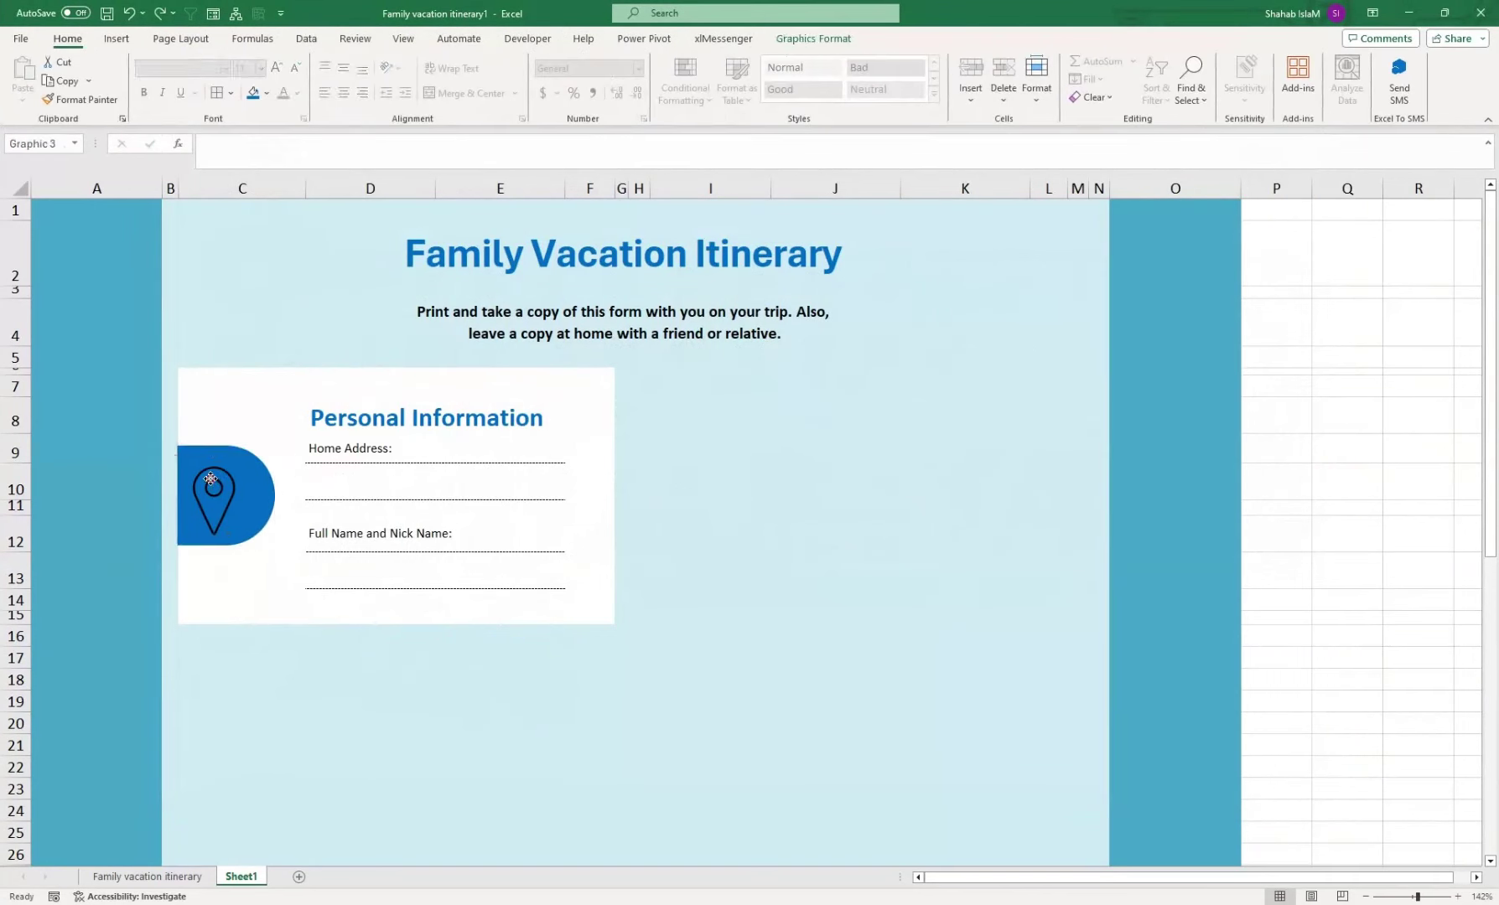
left_click(215, 477)
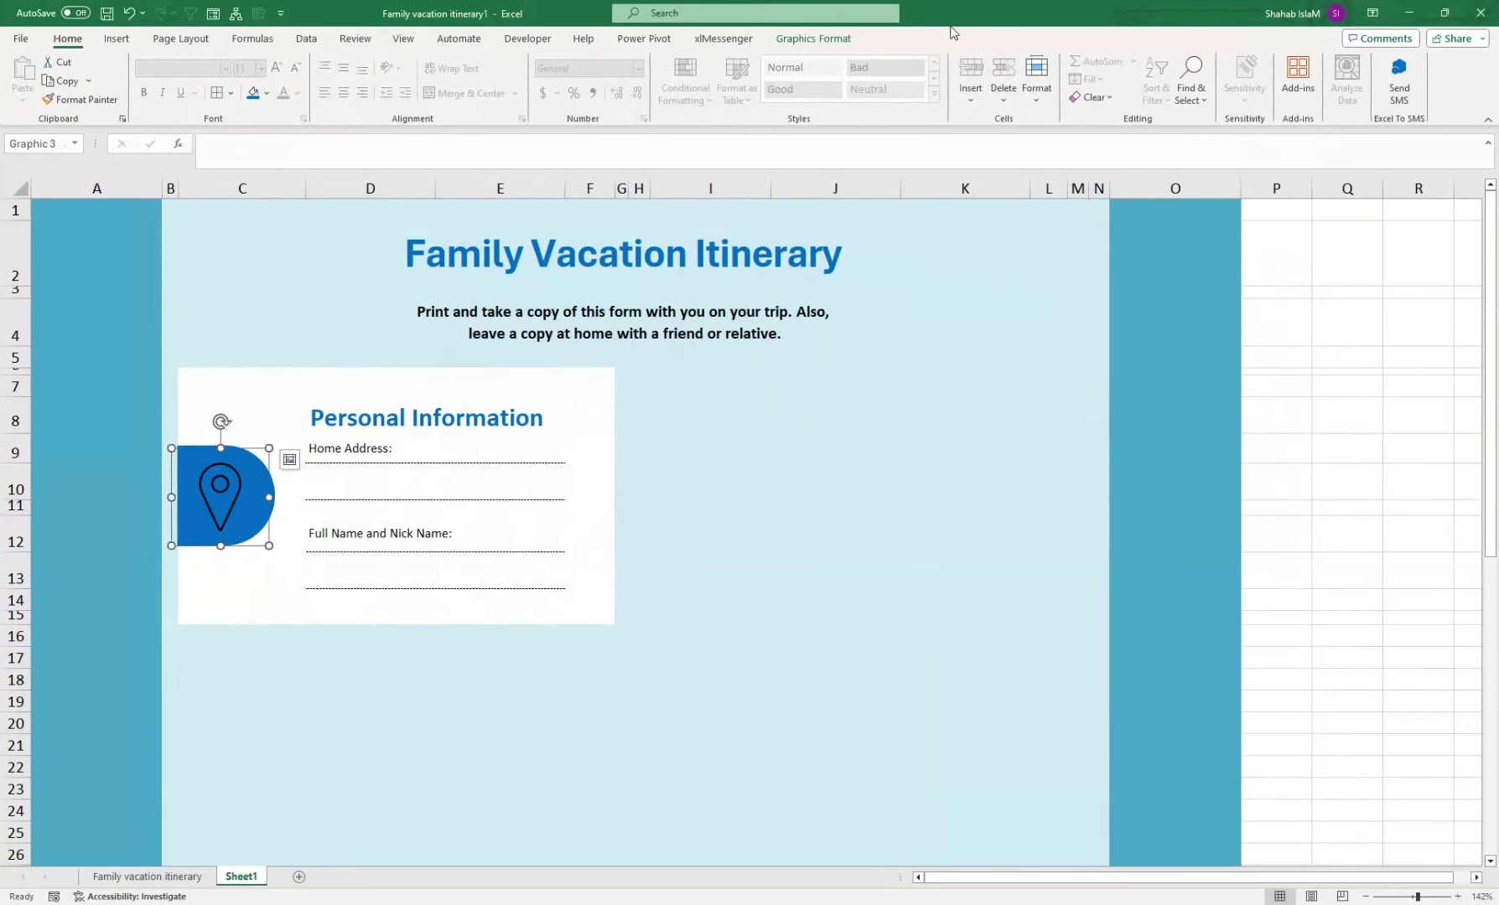
- Colour the pin icon white using Graphics Fill
left_click(811, 39)
left_click(466, 61)
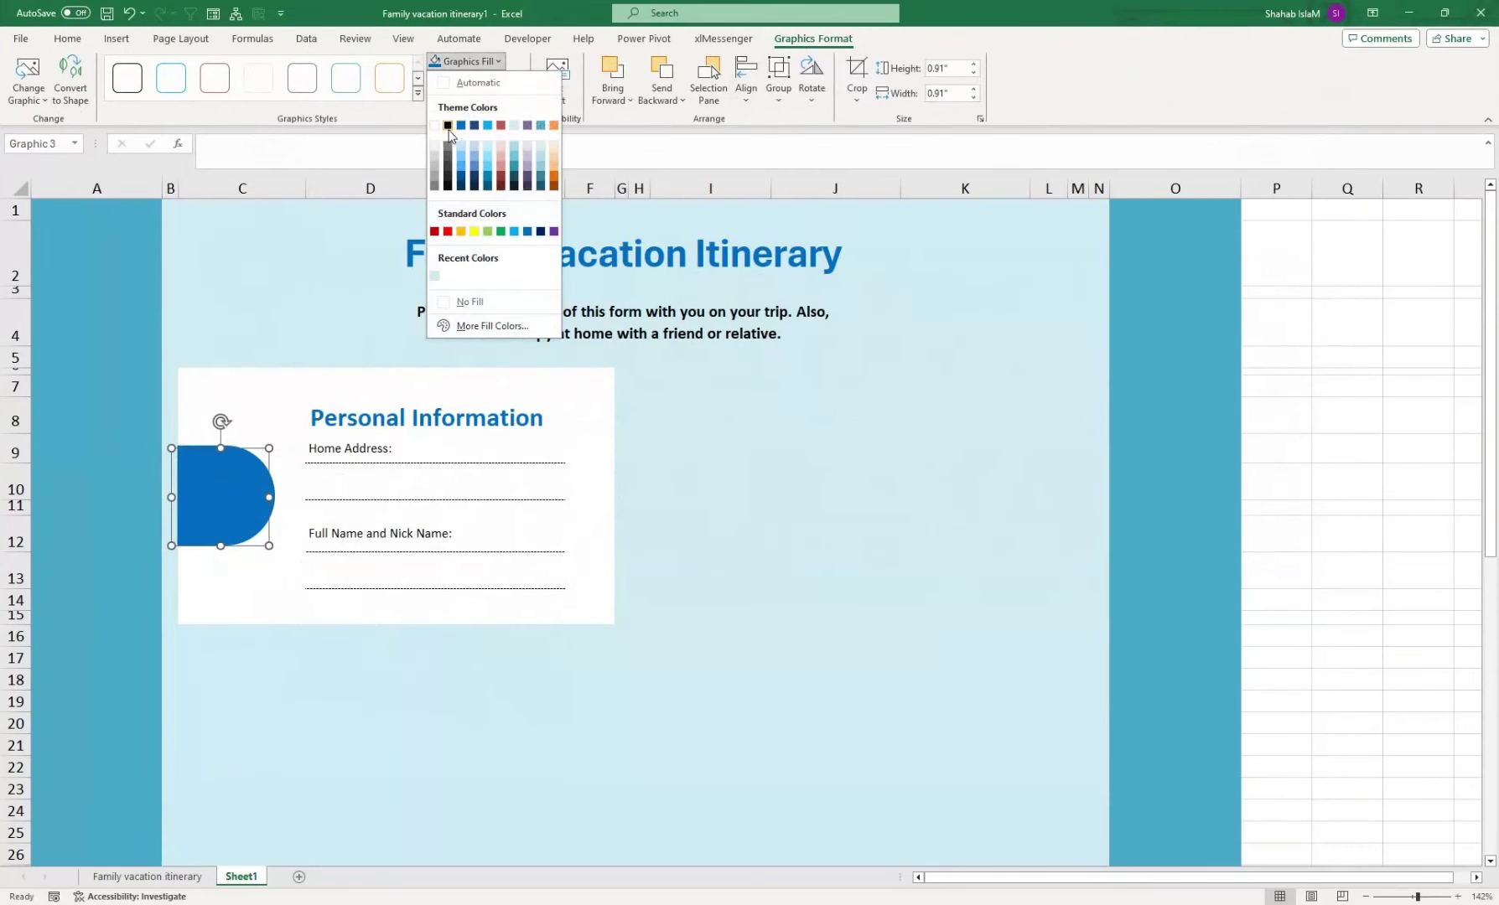
left_click(437, 124)
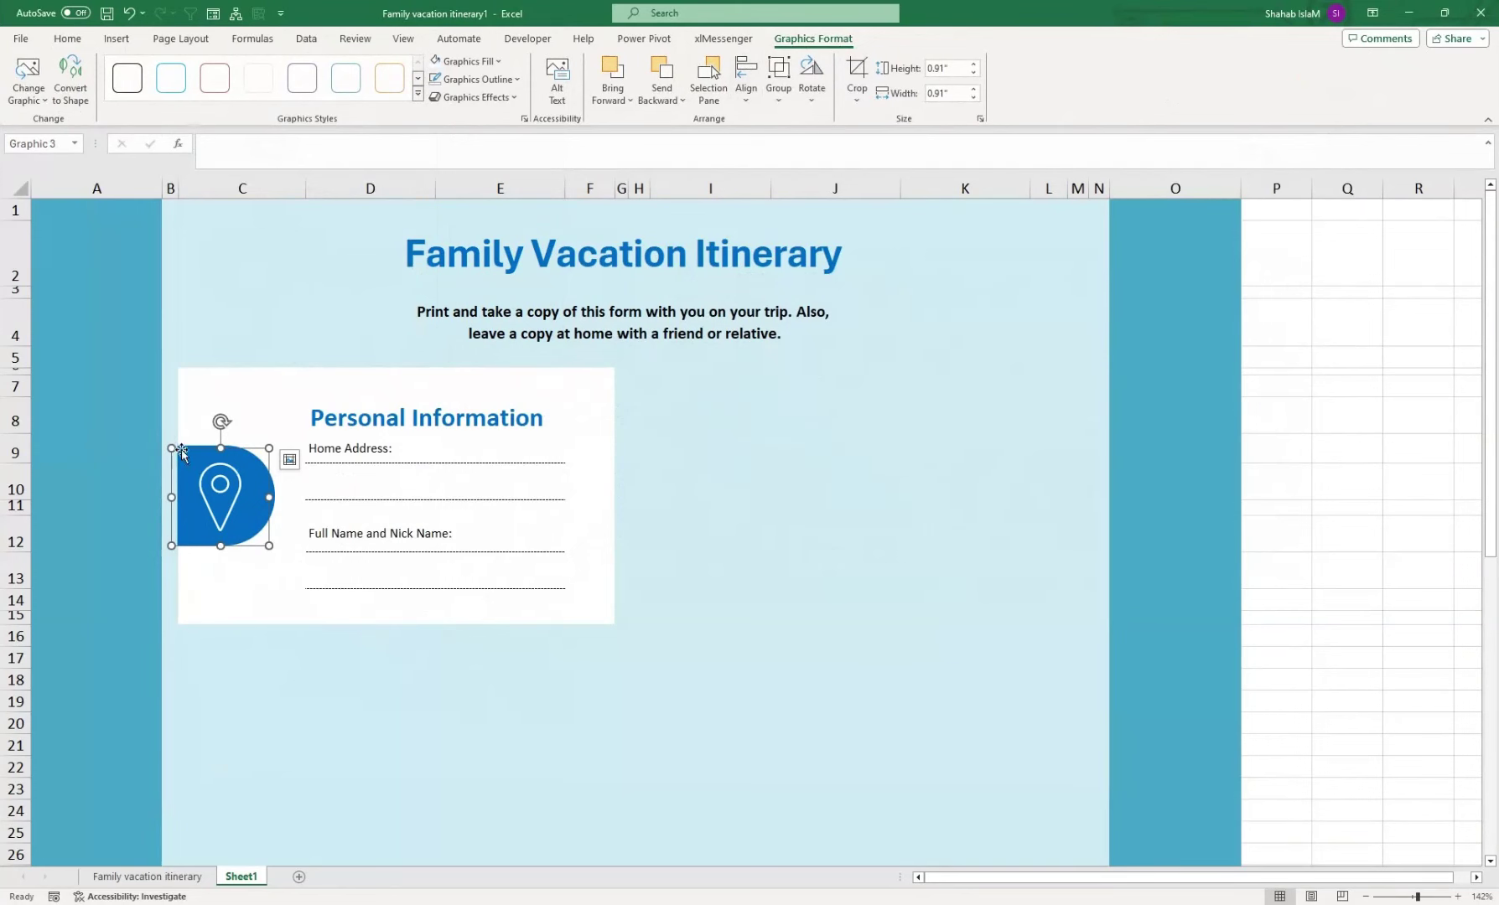
- Fill the strip of cells beside the card white
left_click(182, 362)
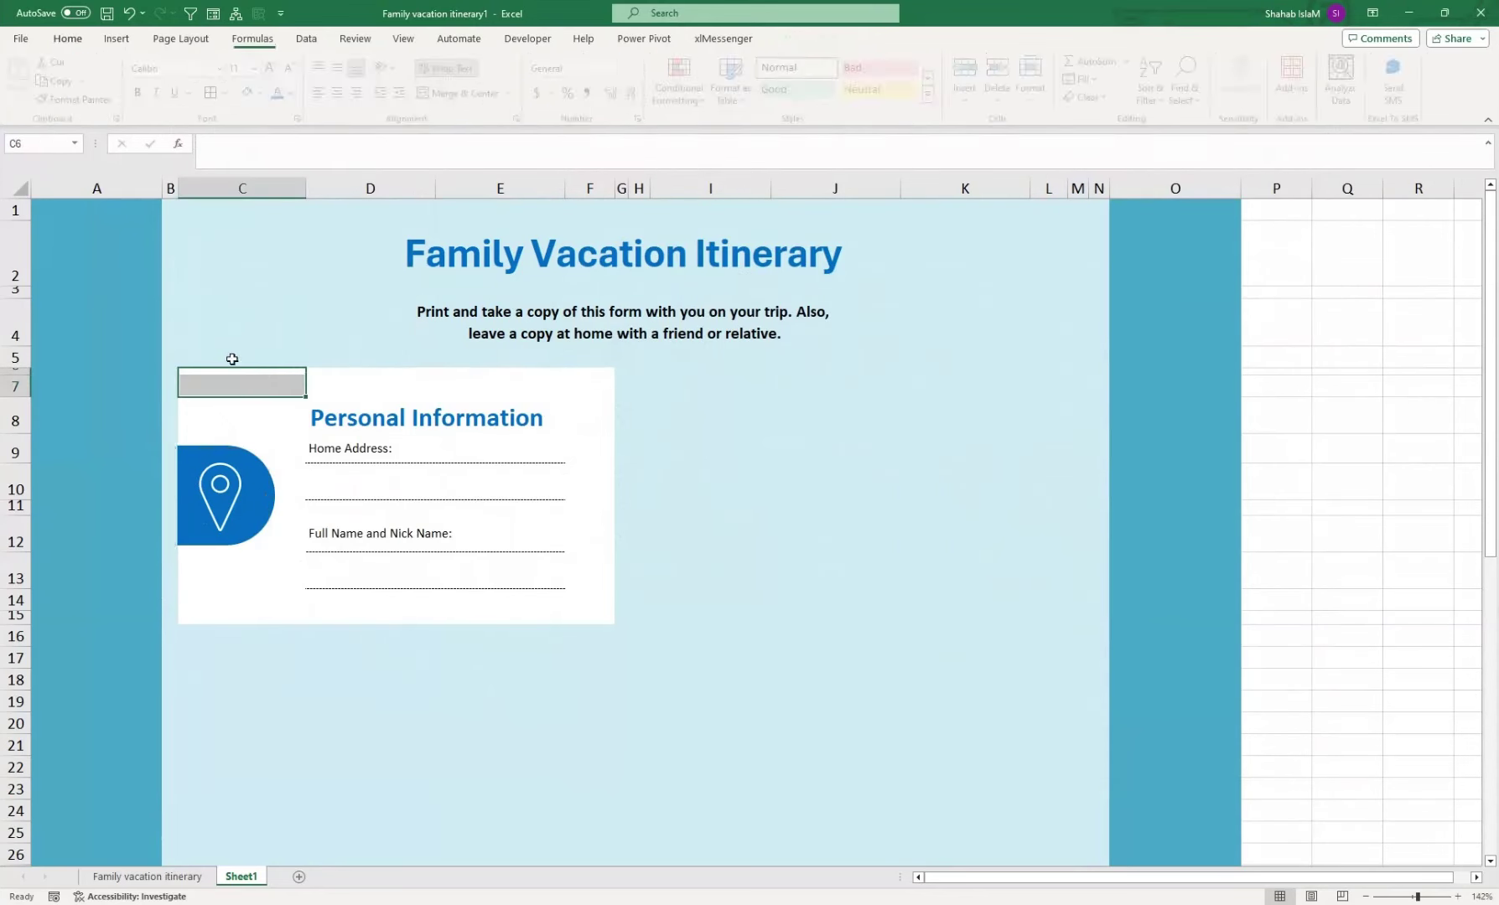
mouse_move(621, 379)
left_mouse_down()
mouse_move(619, 602)
mouse_move(591, 590)
left_mouse_up()
left_click(267, 92)
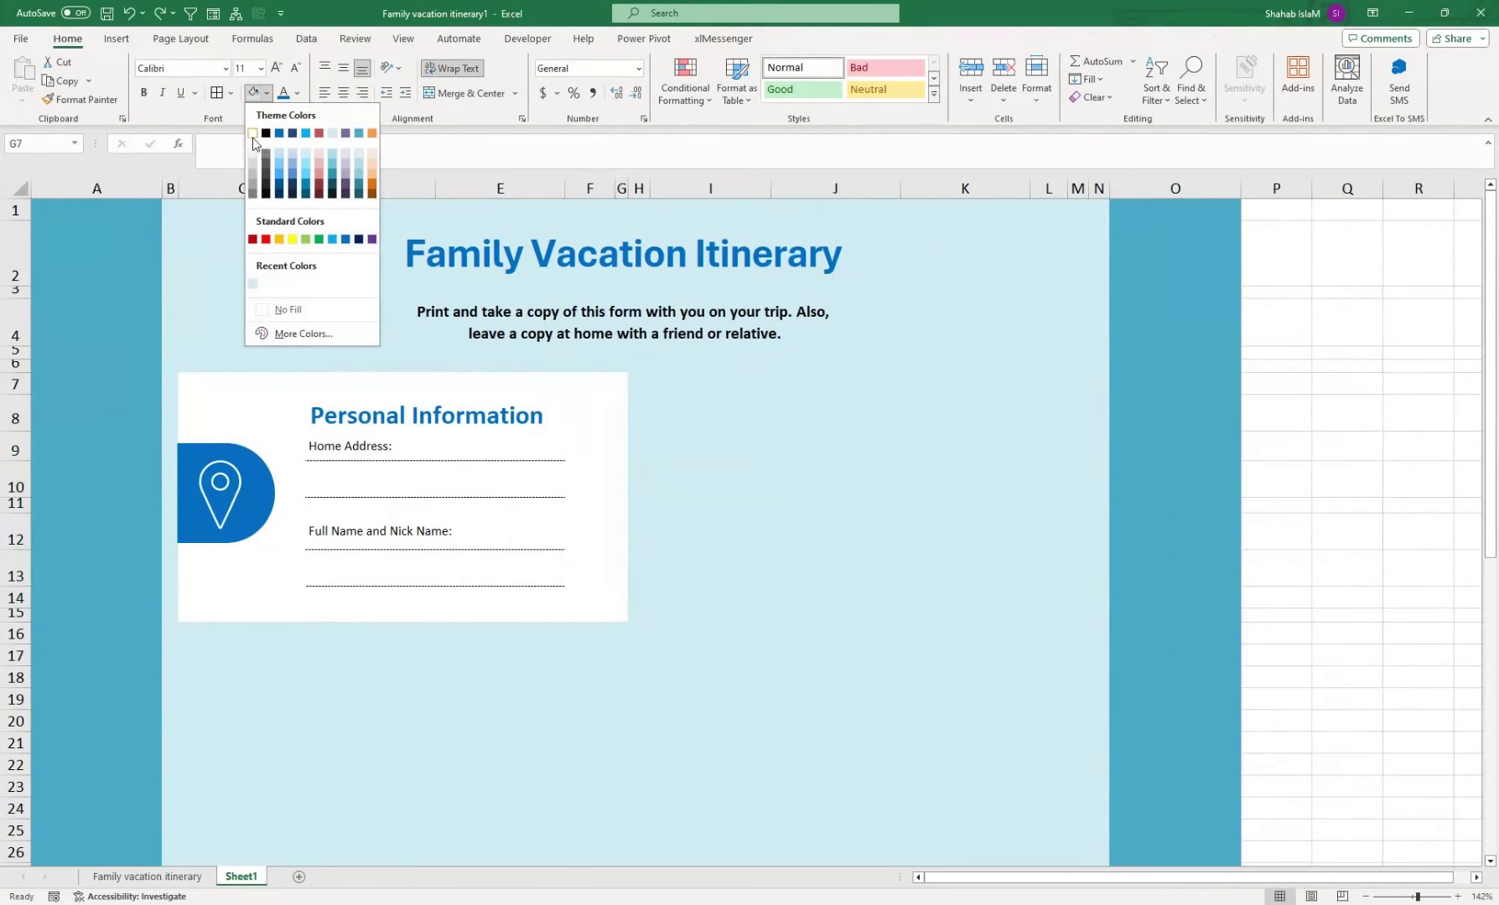
left_click(252, 136)
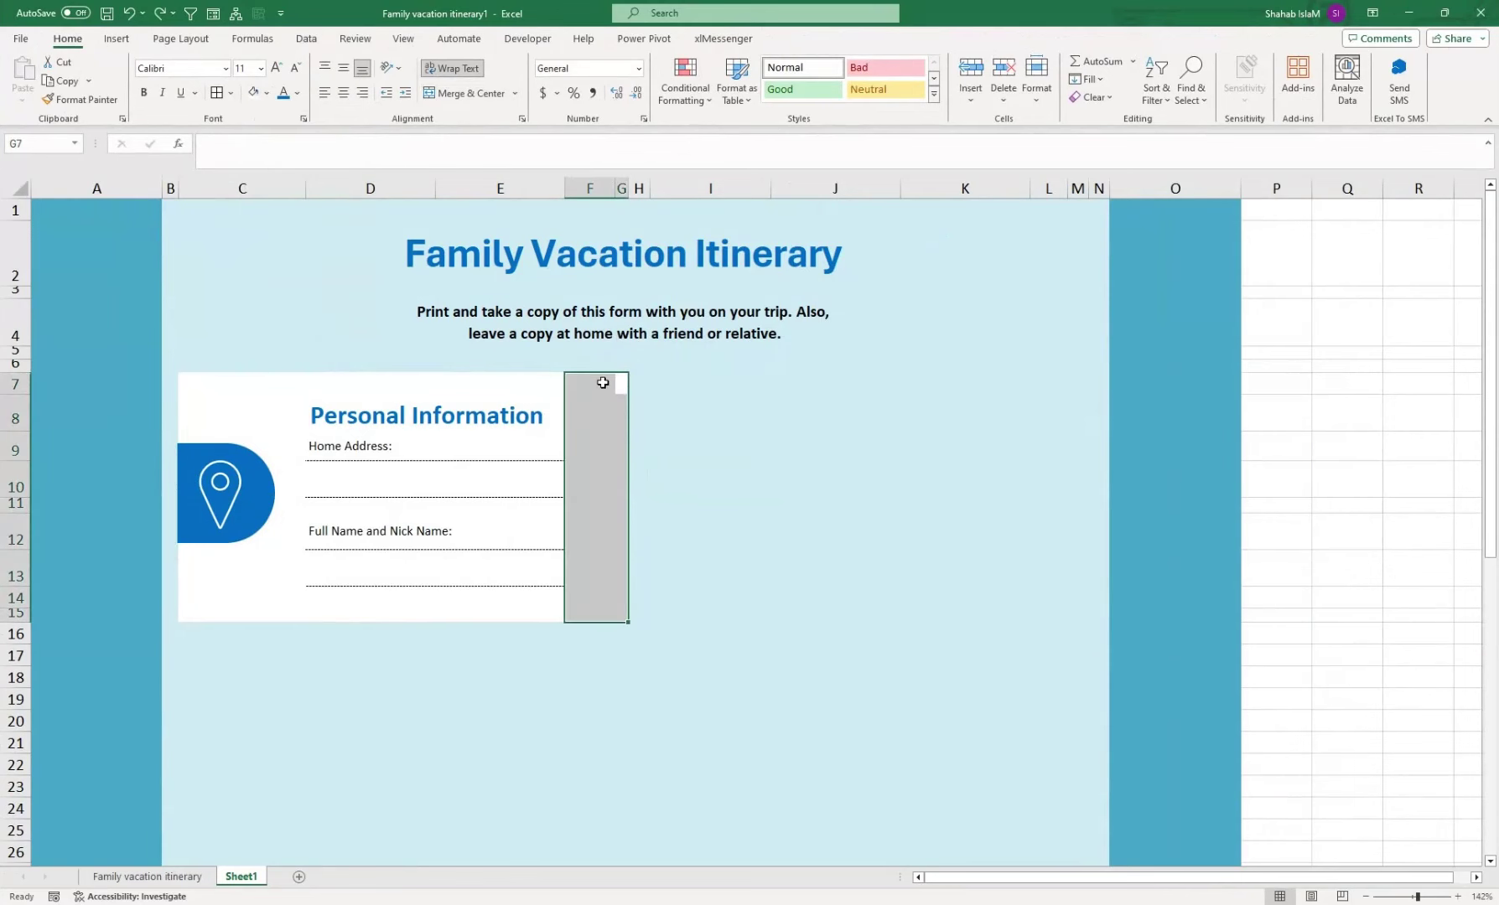
- Give cells C6:F13 a purple outline border through Format Cells
mouse_move(186, 367)
left_mouse_down()
mouse_move(580, 579)
mouse_move(581, 604)
left_mouse_up()
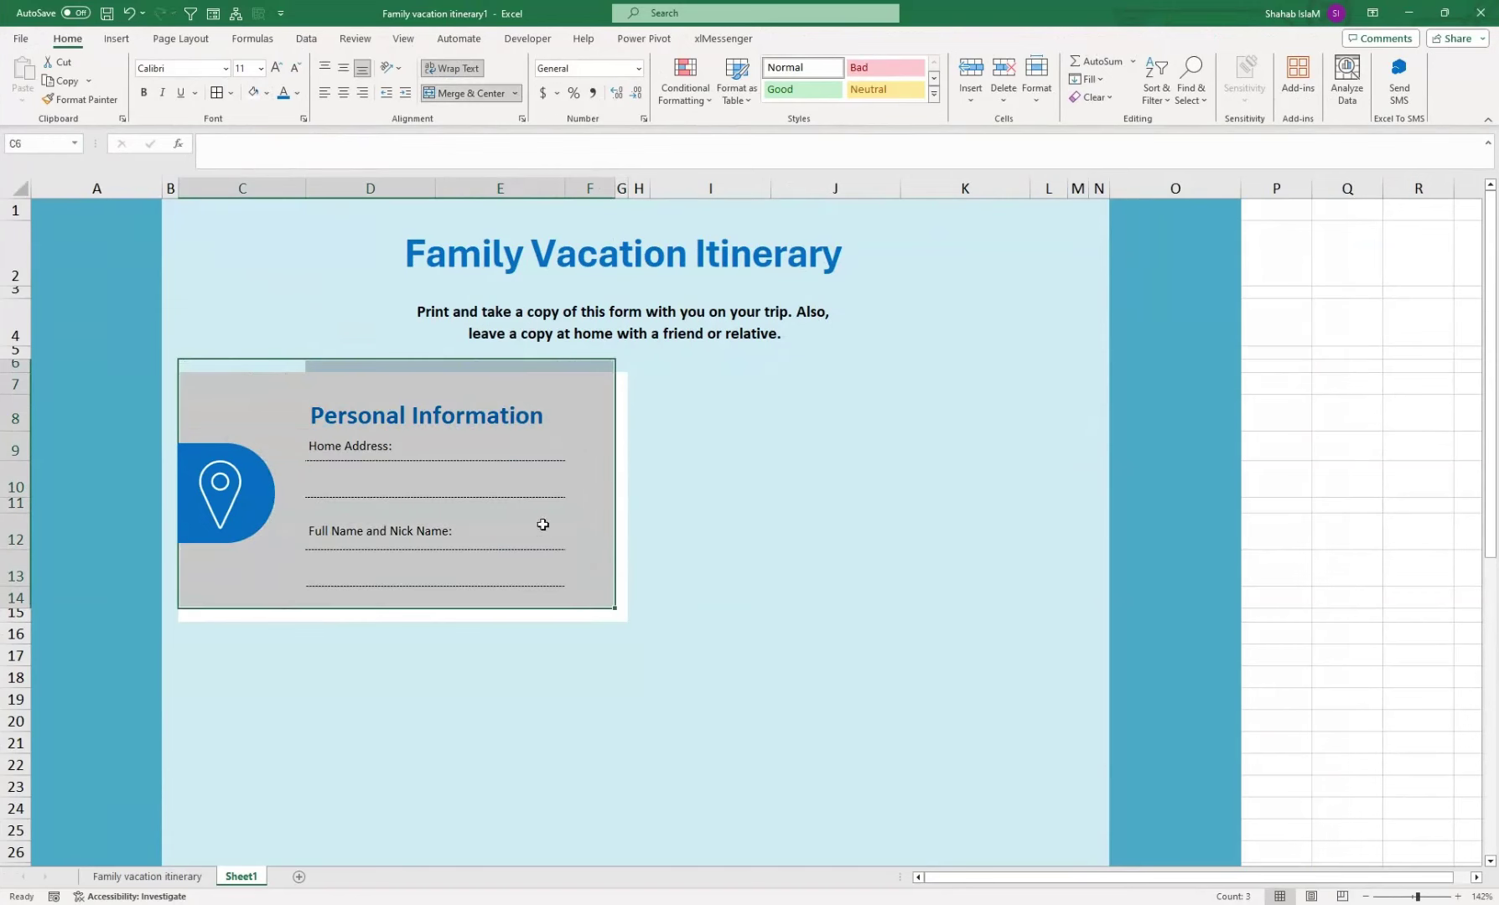
left_click(303, 119)
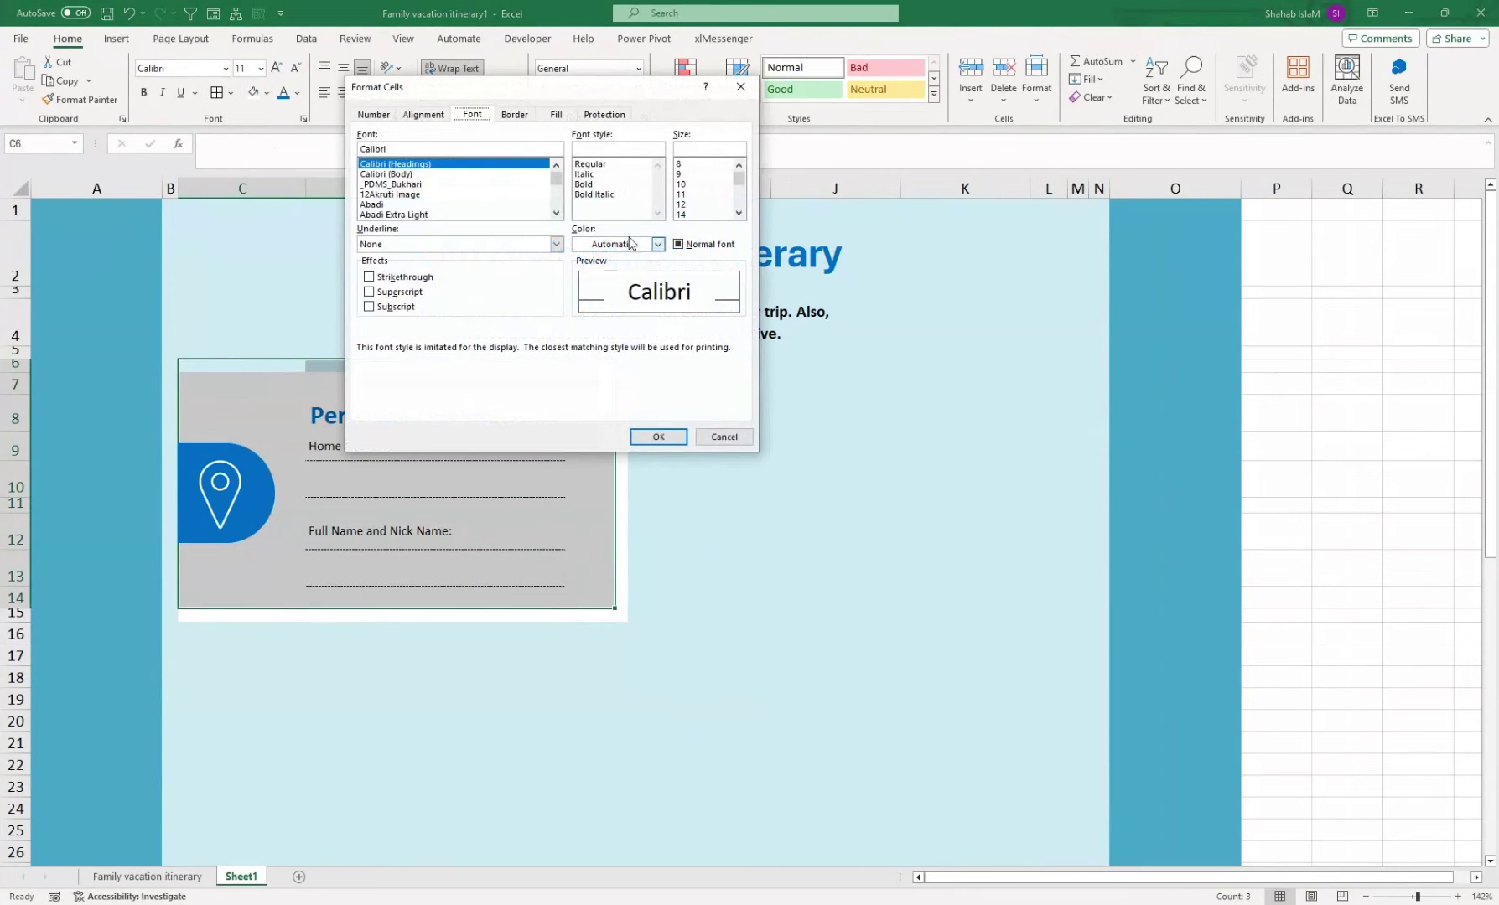
left_click(547, 118)
left_click(514, 116)
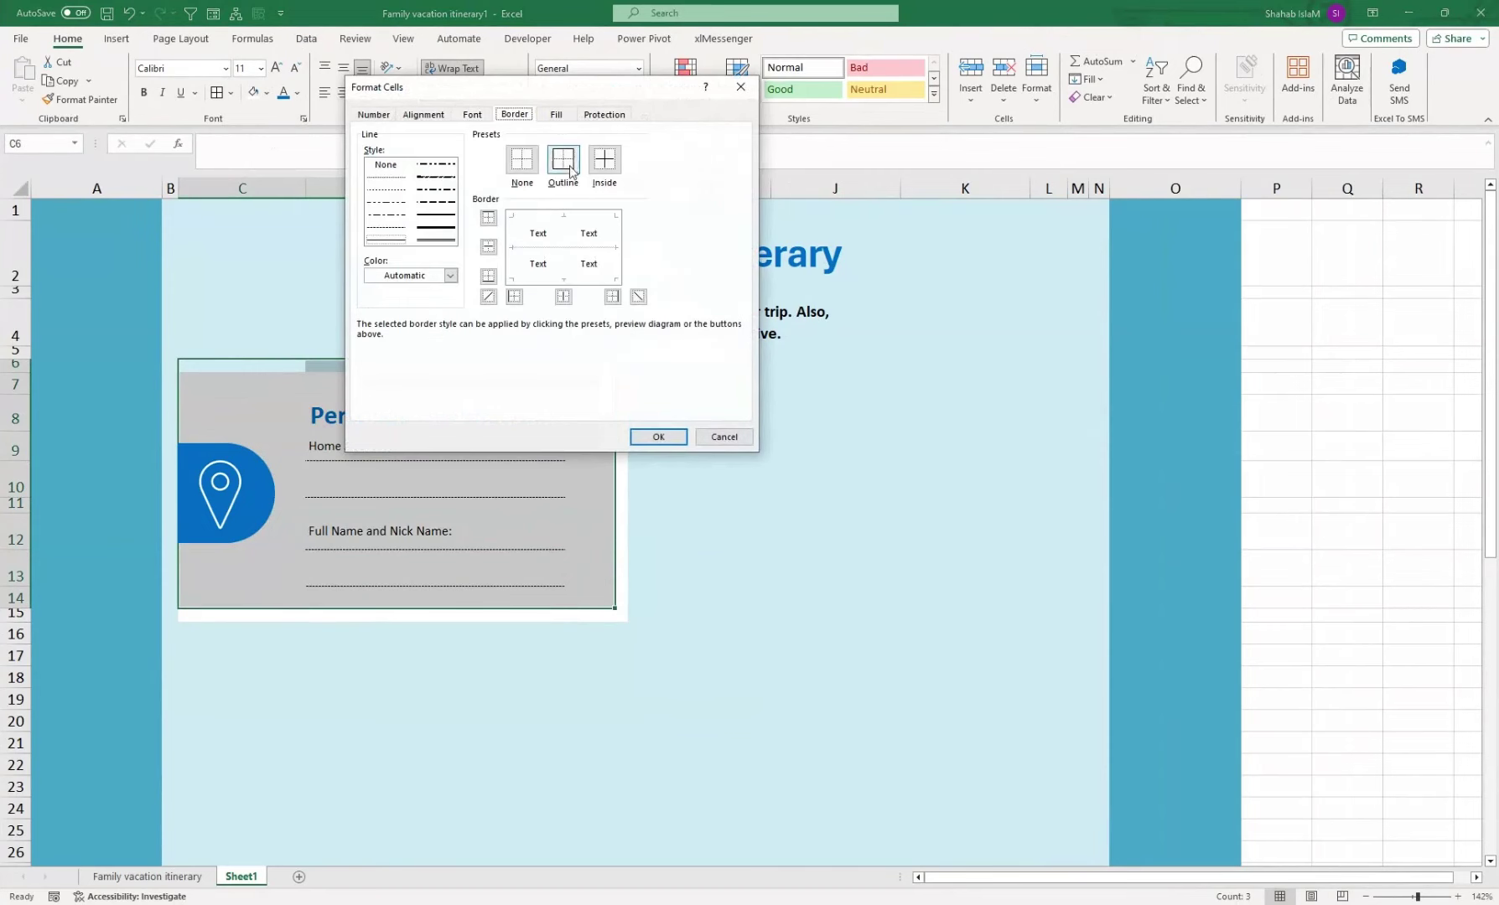
left_click(452, 276)
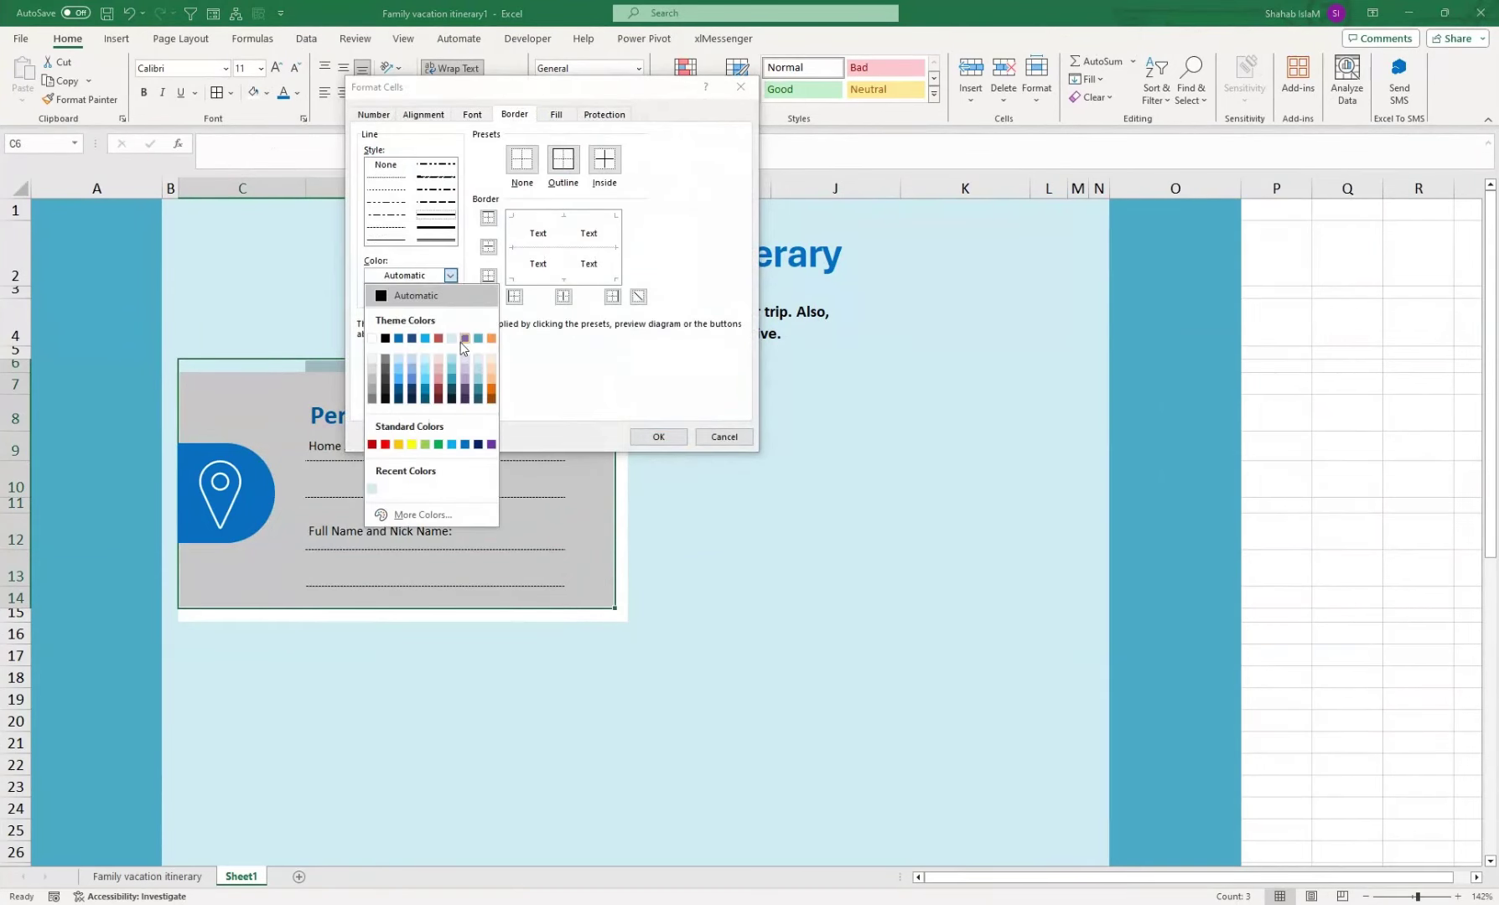
left_click(465, 339)
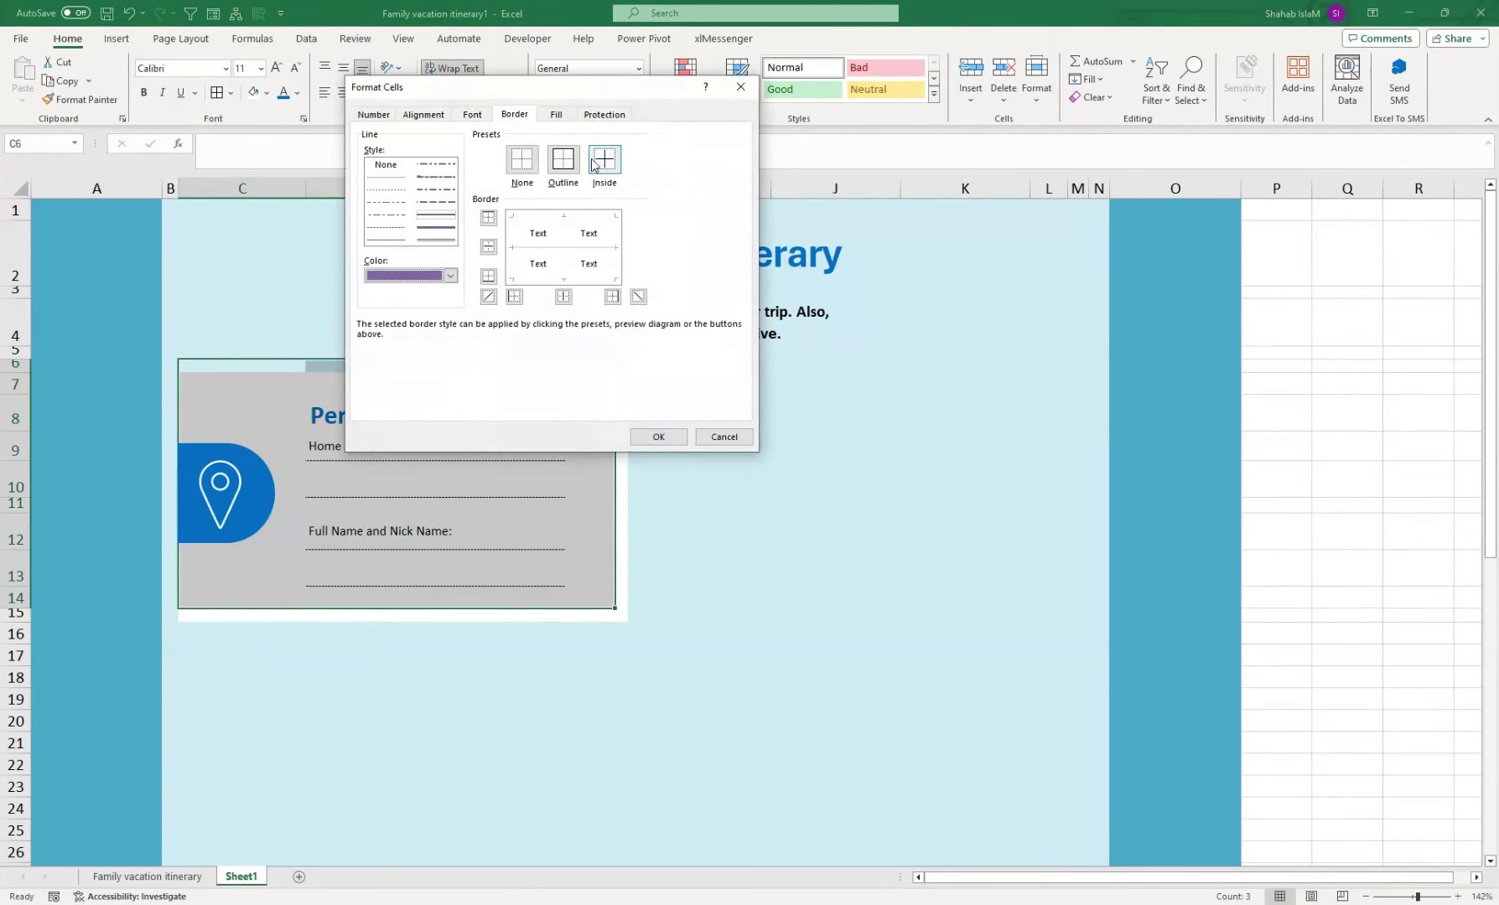
left_click(573, 166)
left_click(658, 436)
left_click(711, 505)
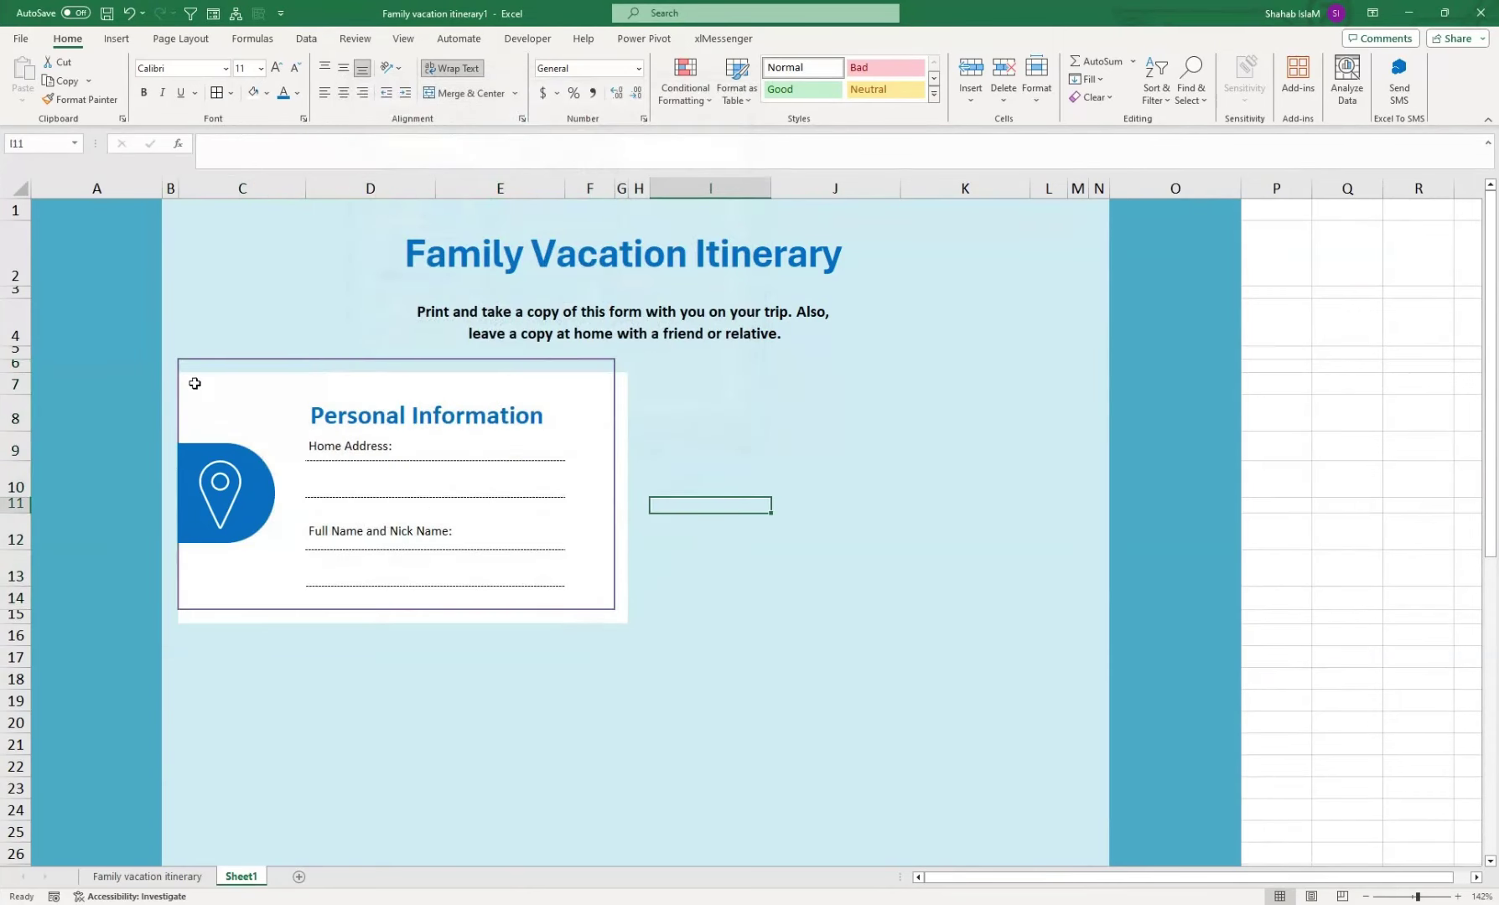
key("ctrl+z")
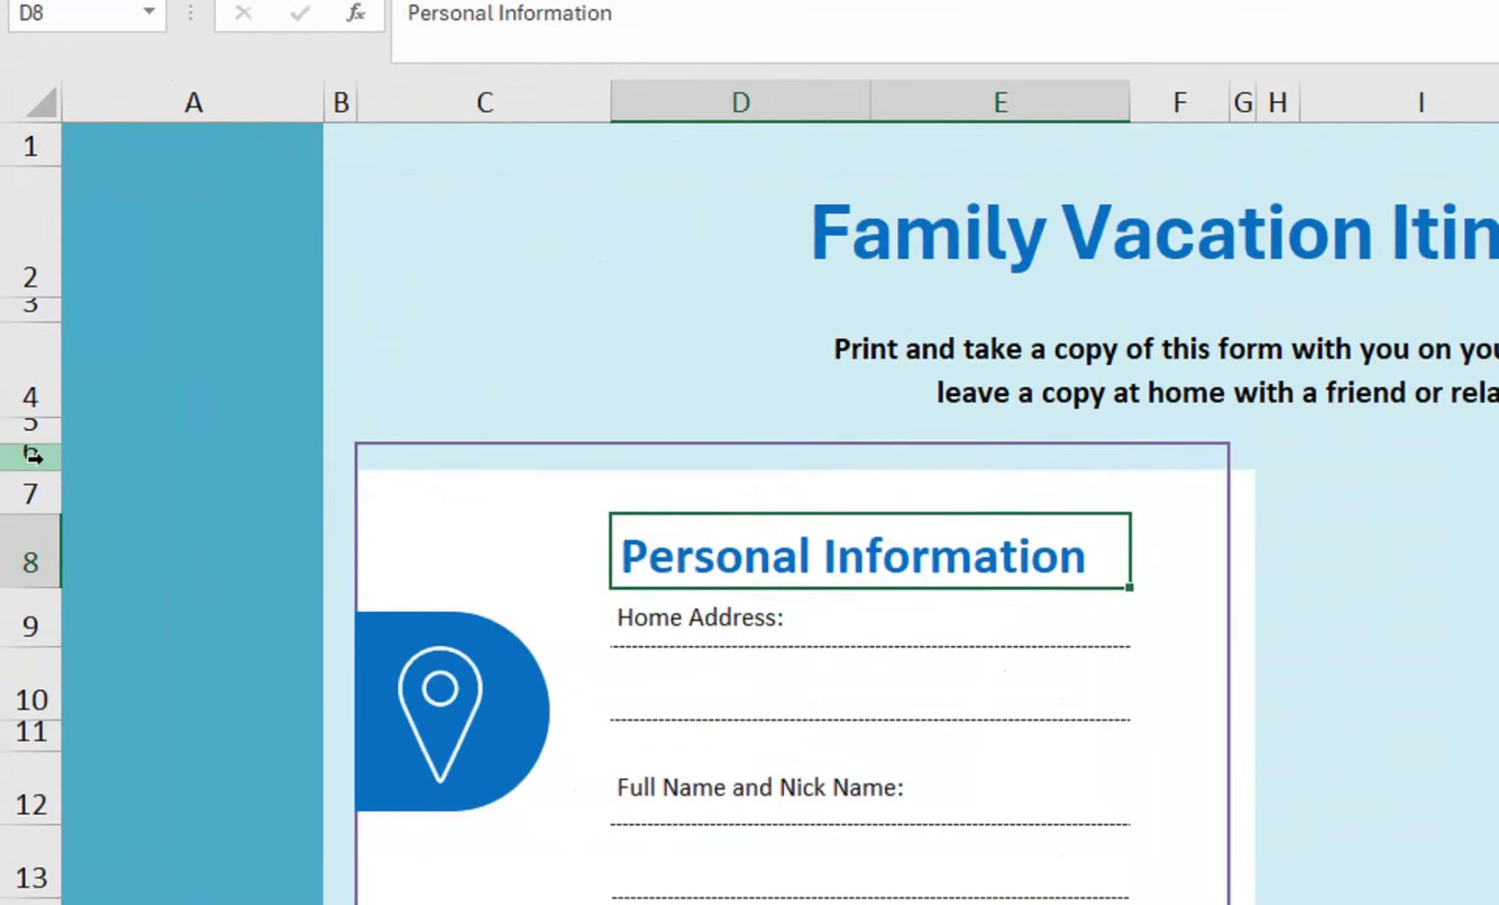
- Copy the card in rows 6–14 and paste it starting at row 16
left_click(32, 455)
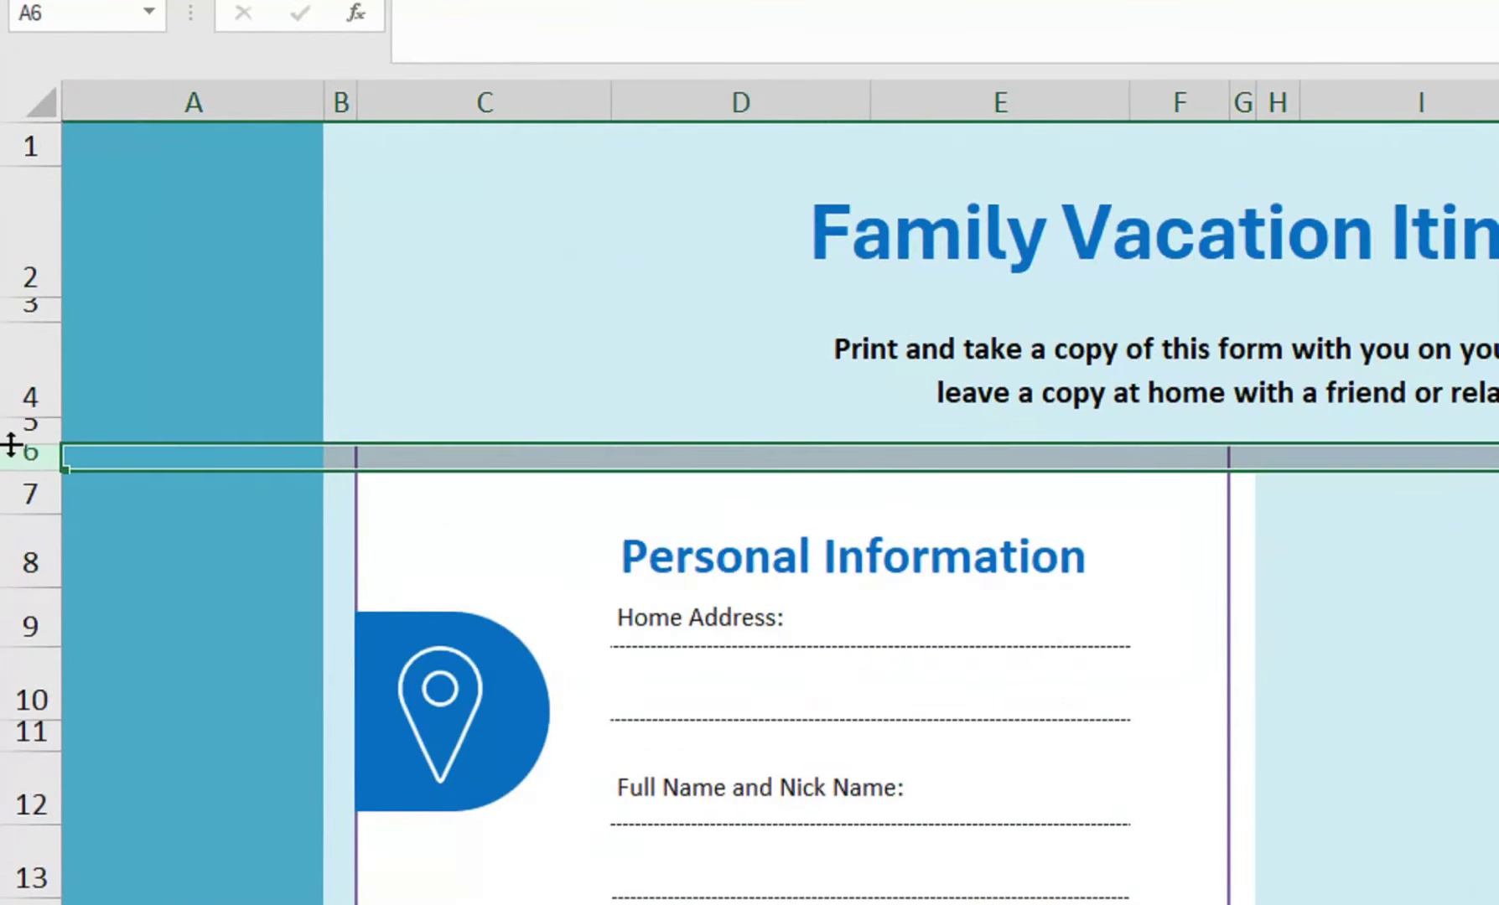
left_click_drag(11, 445, 103, 679)
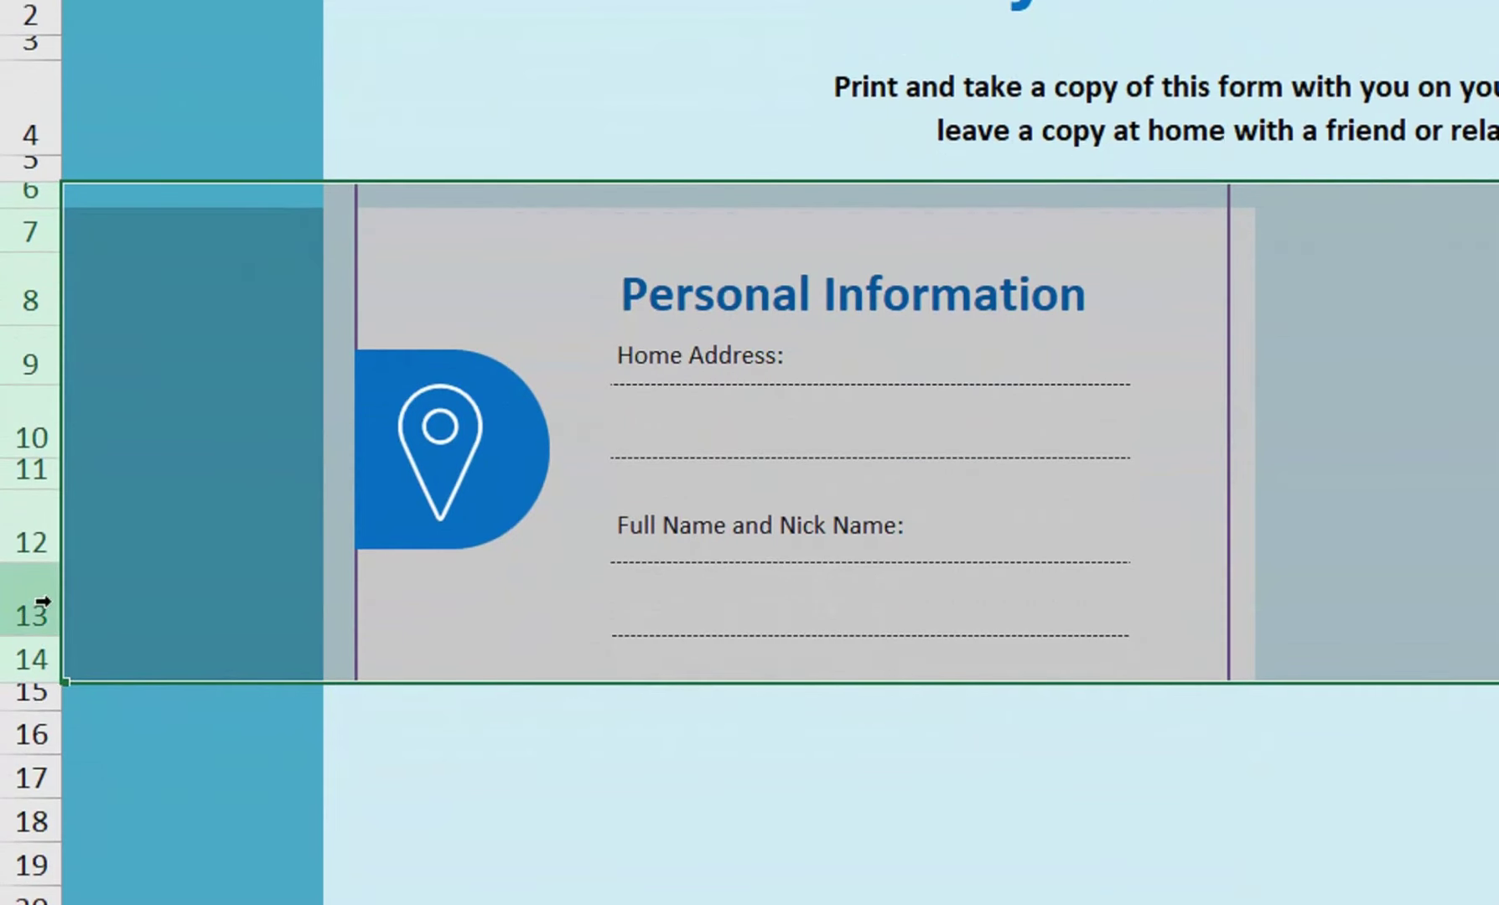
key("ctrl+c")
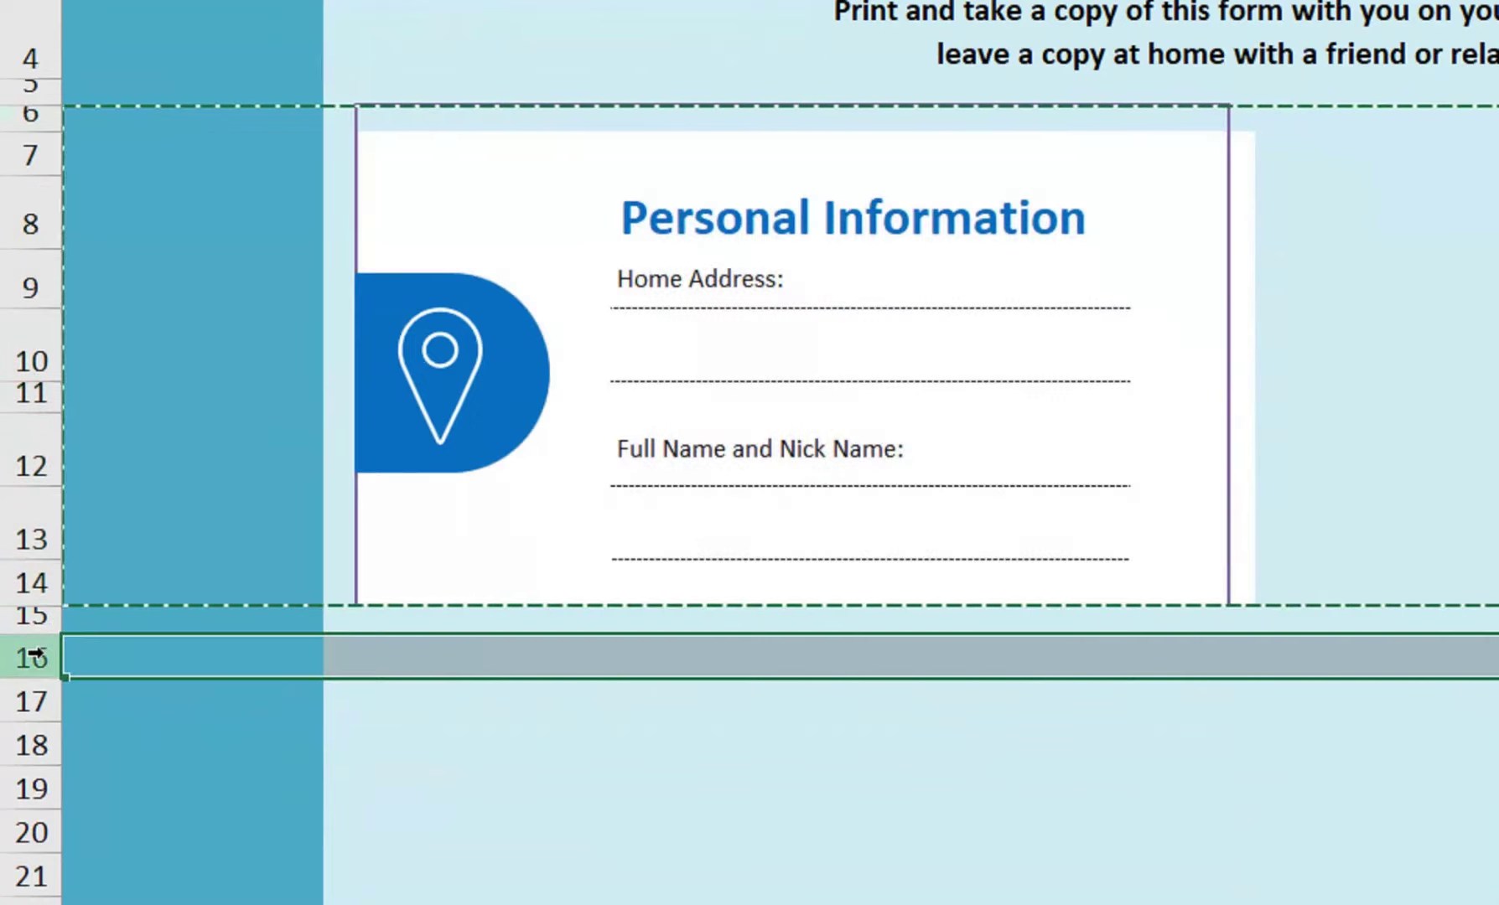
left_click(29, 657)
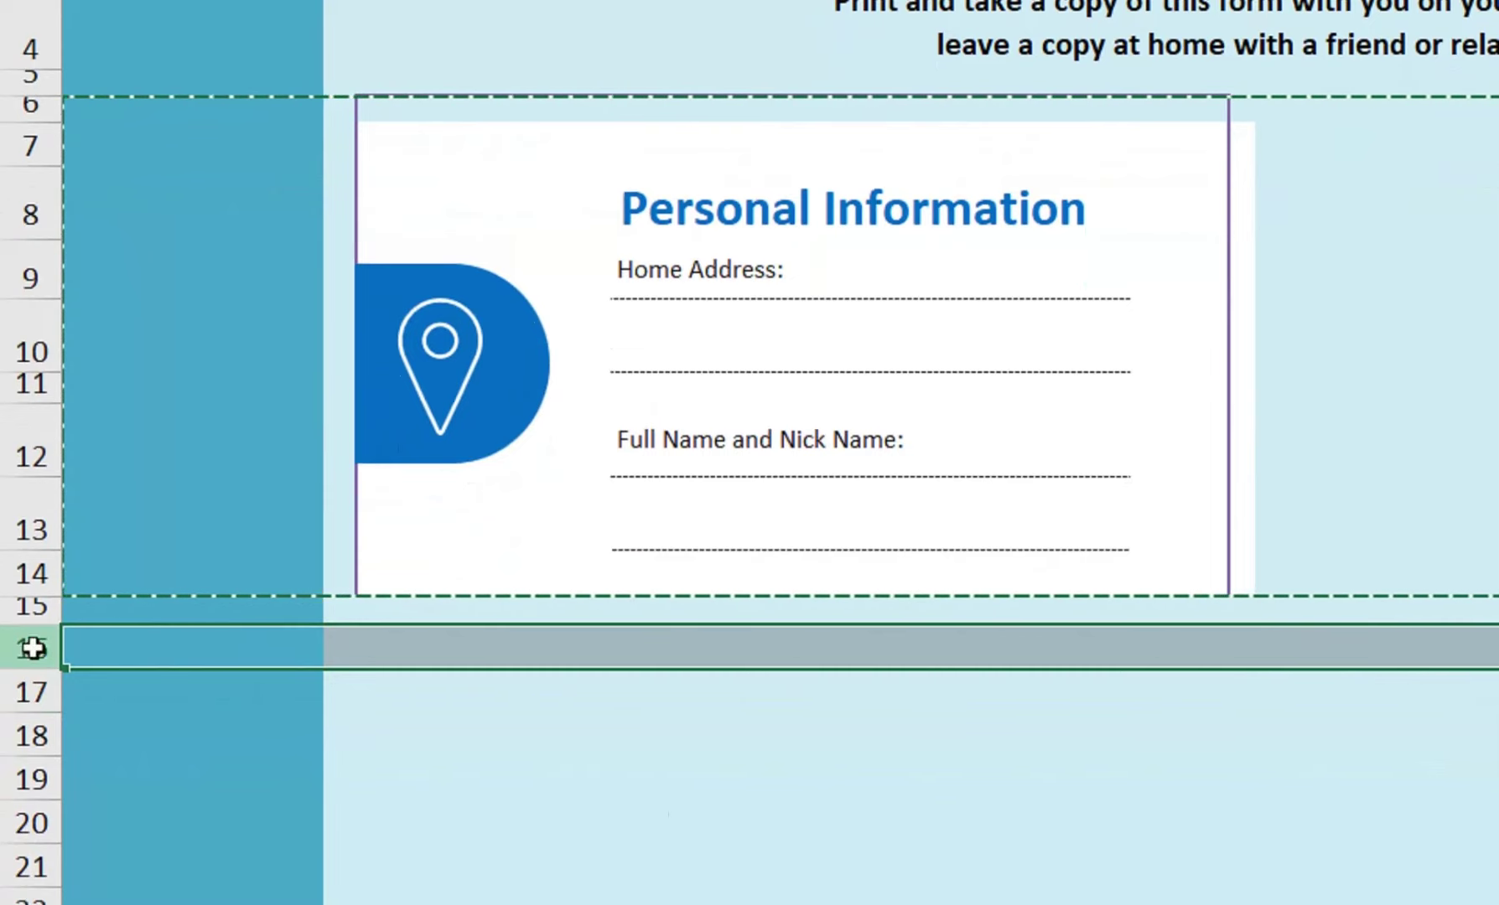
left_click_drag(32, 648, 32, 680)
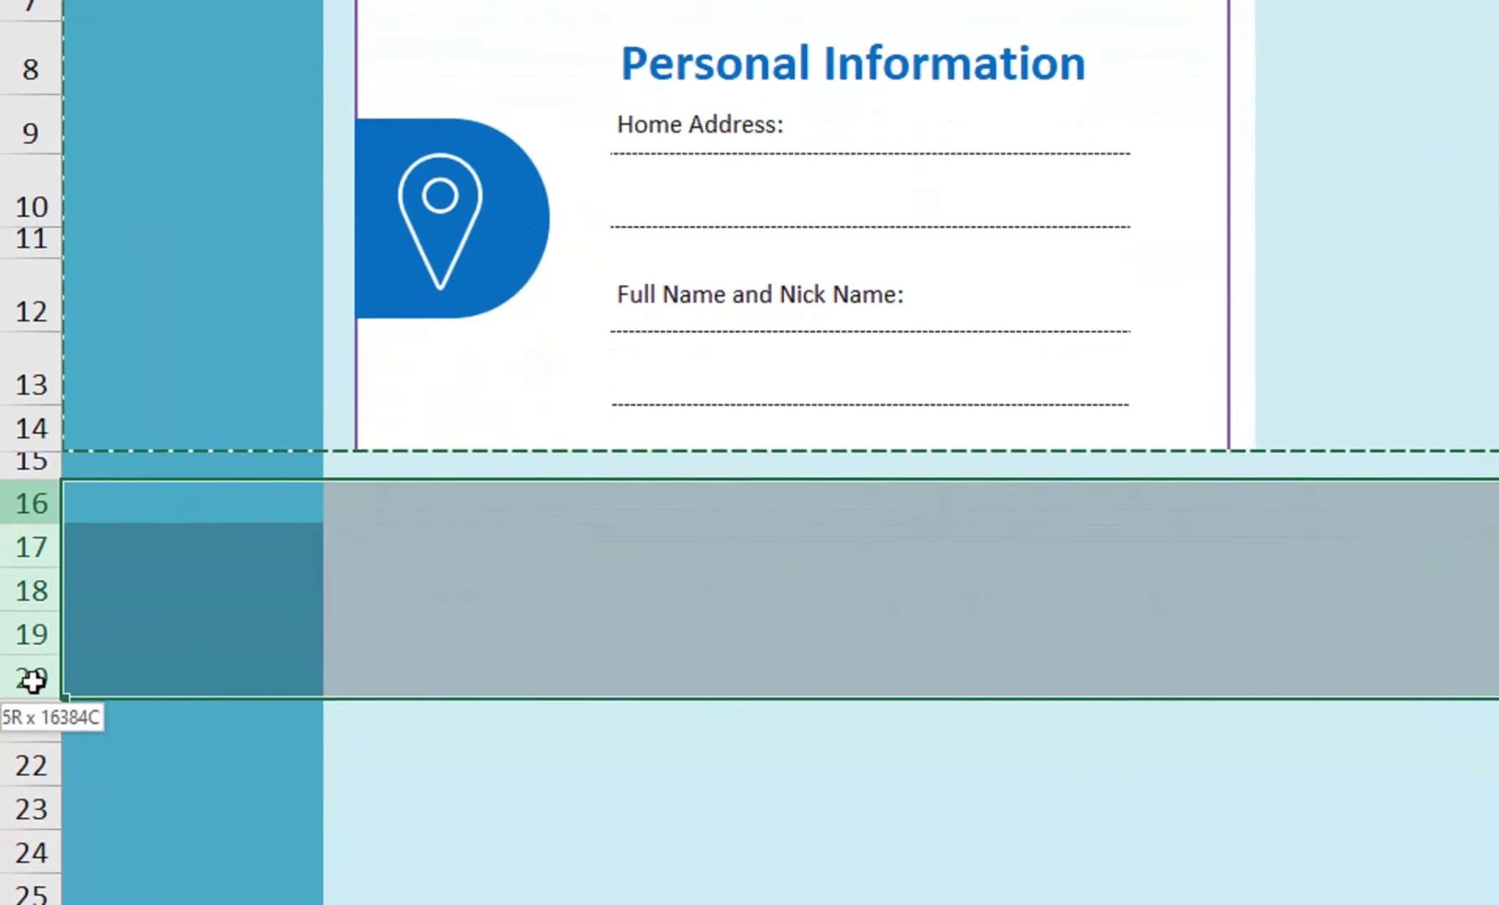
left_click_drag(32, 680, 29, 692)
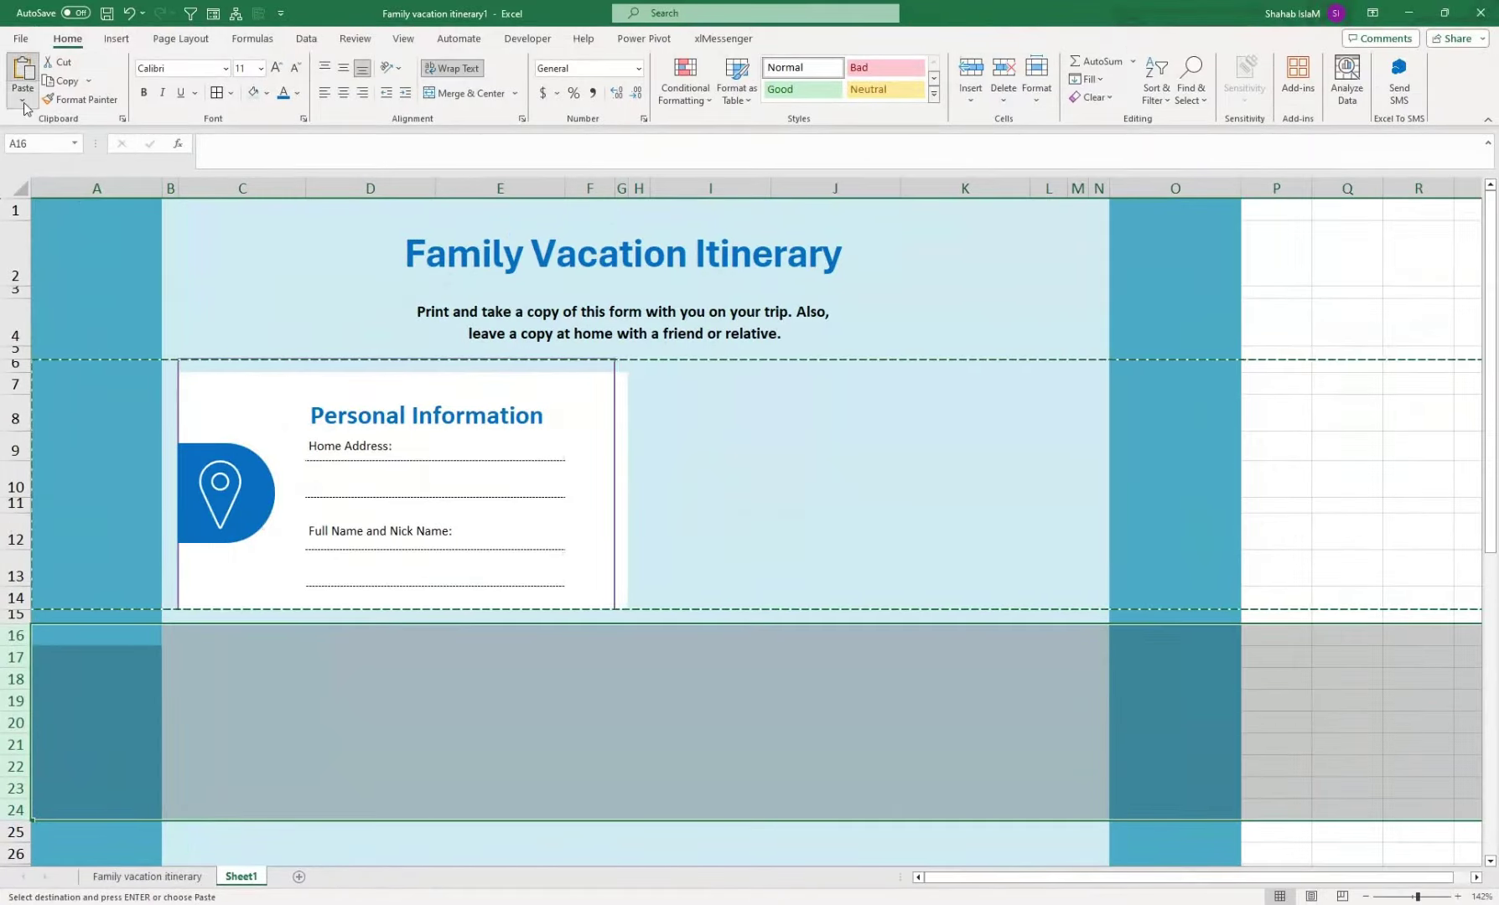
left_click(39, 178)
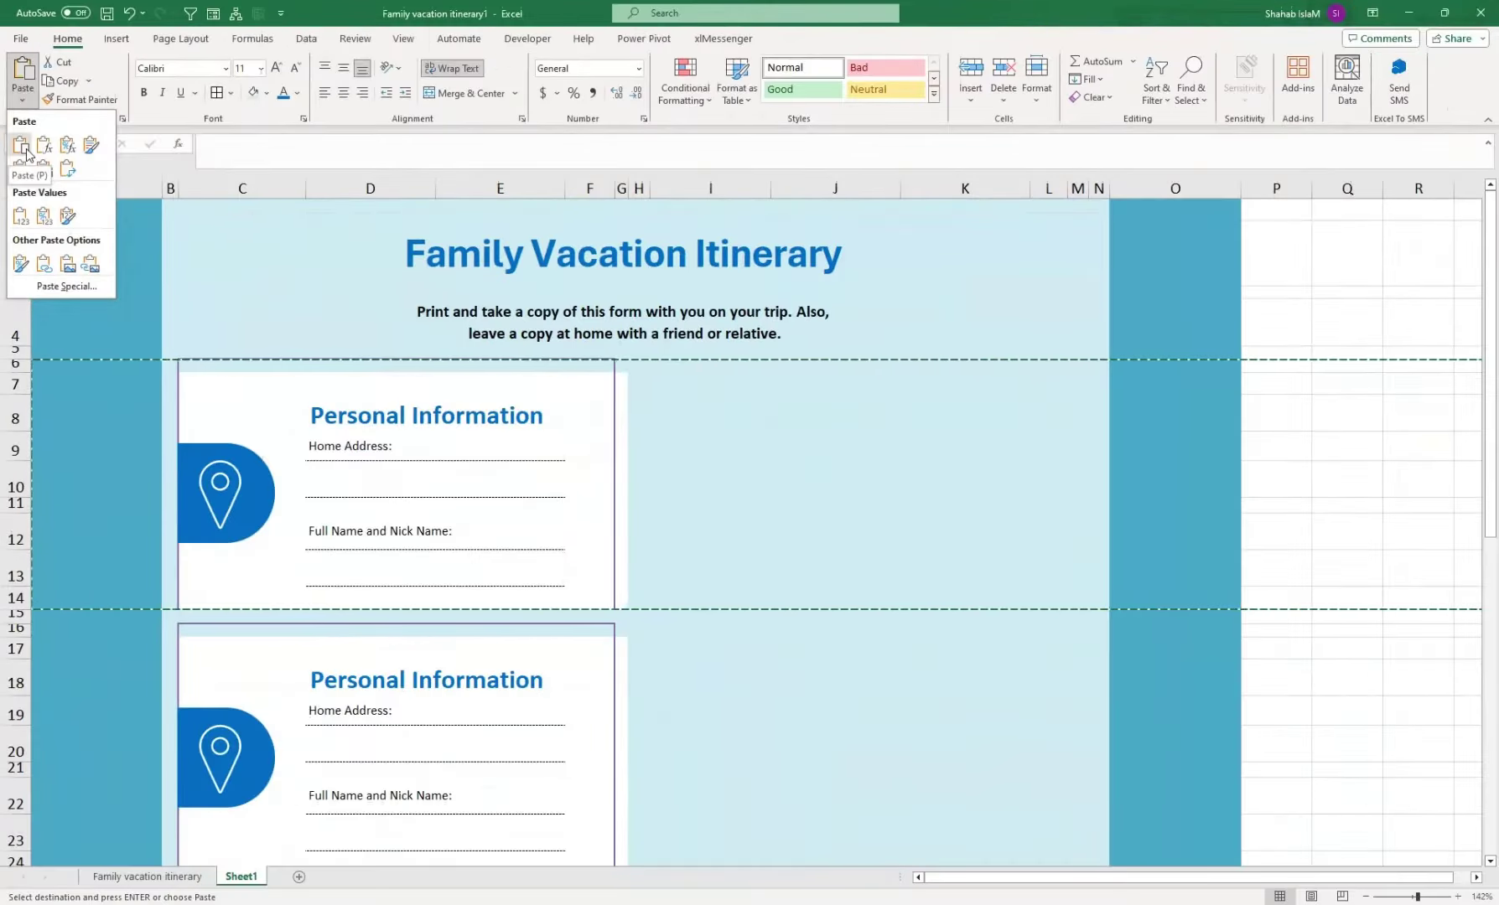
left_click(26, 150)
left_click(744, 796)
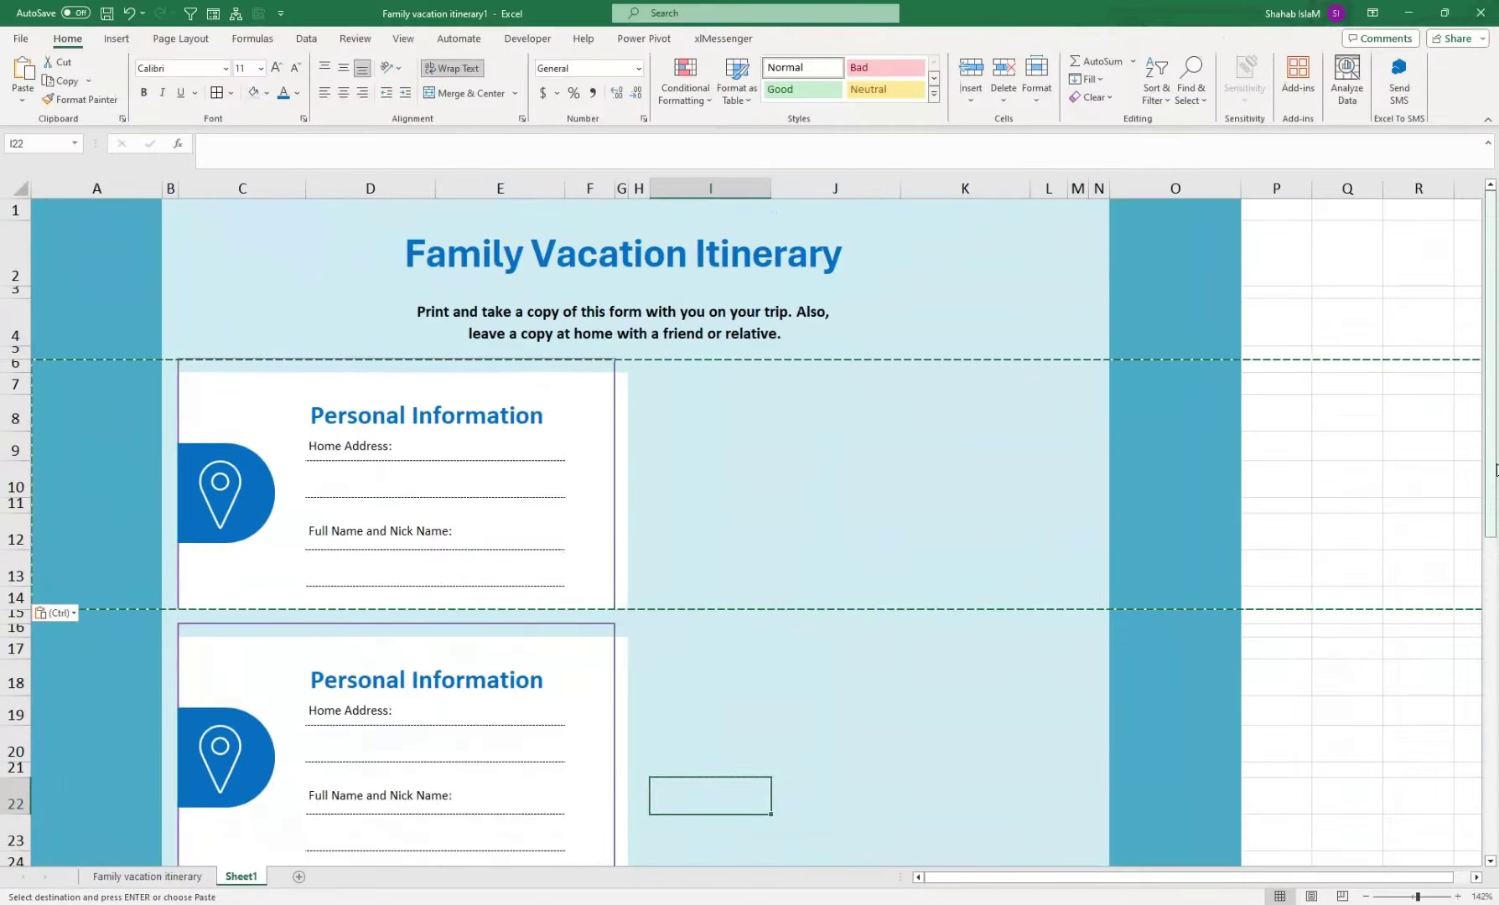
- Paste third and fourth card copies into rows 26–34 and 36–44
left_click_drag(1492, 469, 1488, 754)
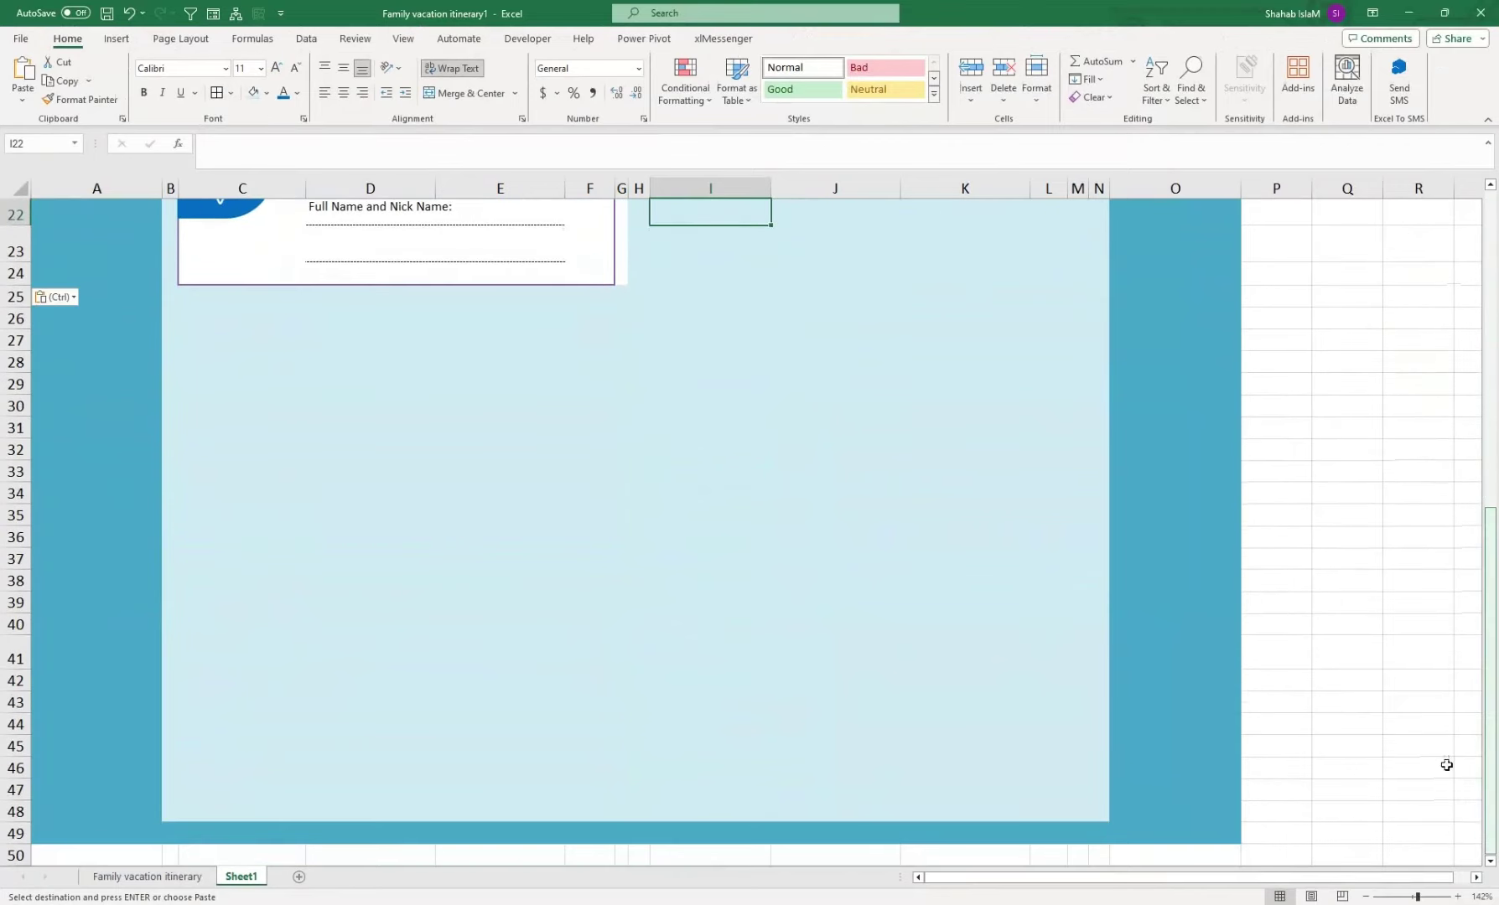
left_click_drag(26, 317, 15, 472)
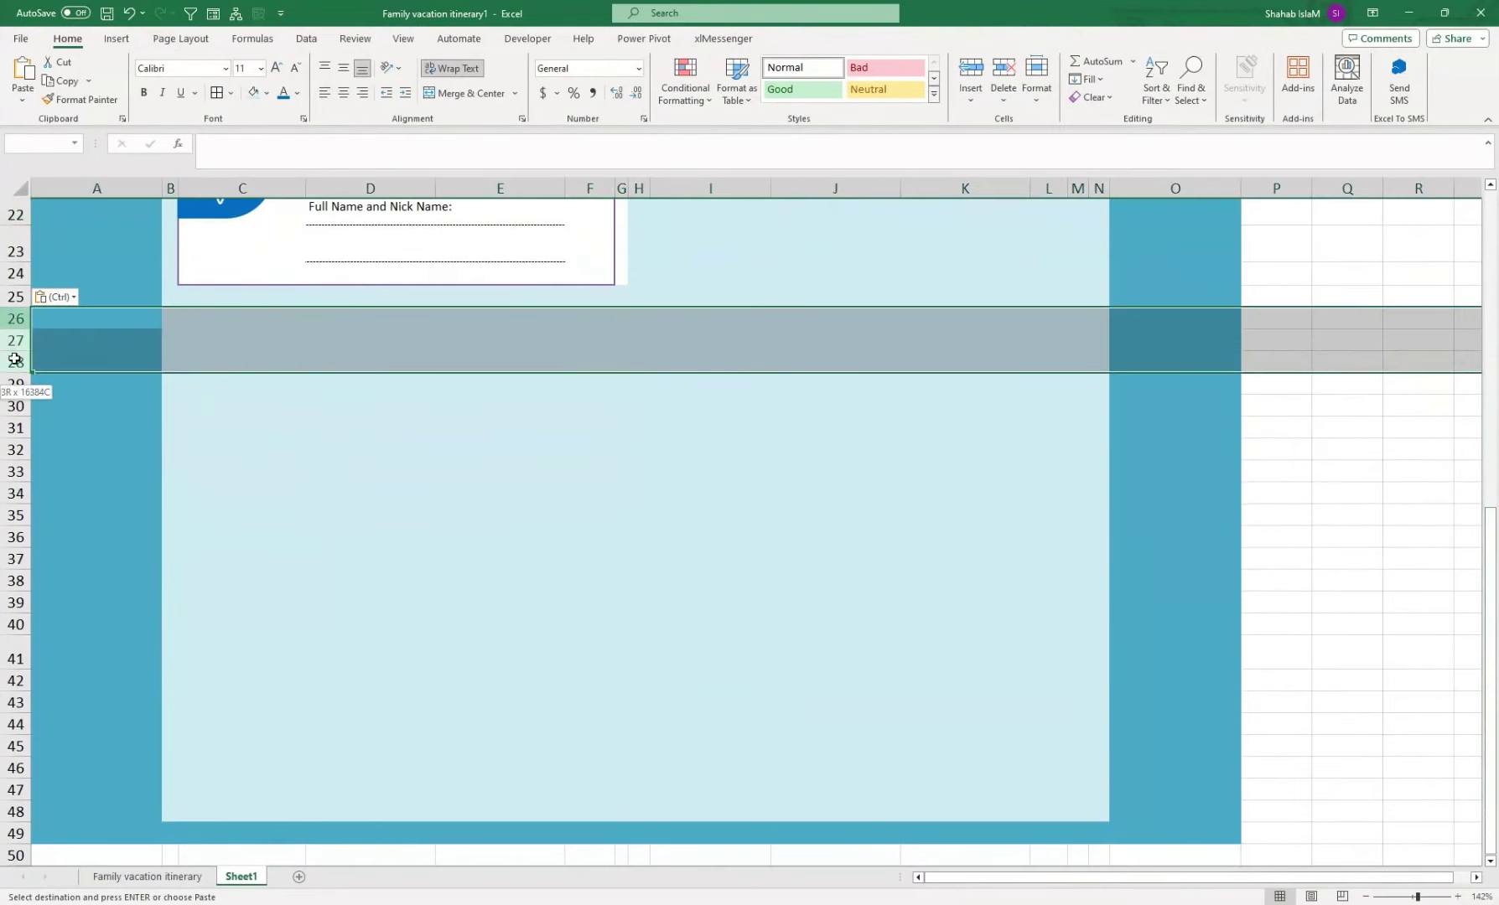
key("ctrl+v")
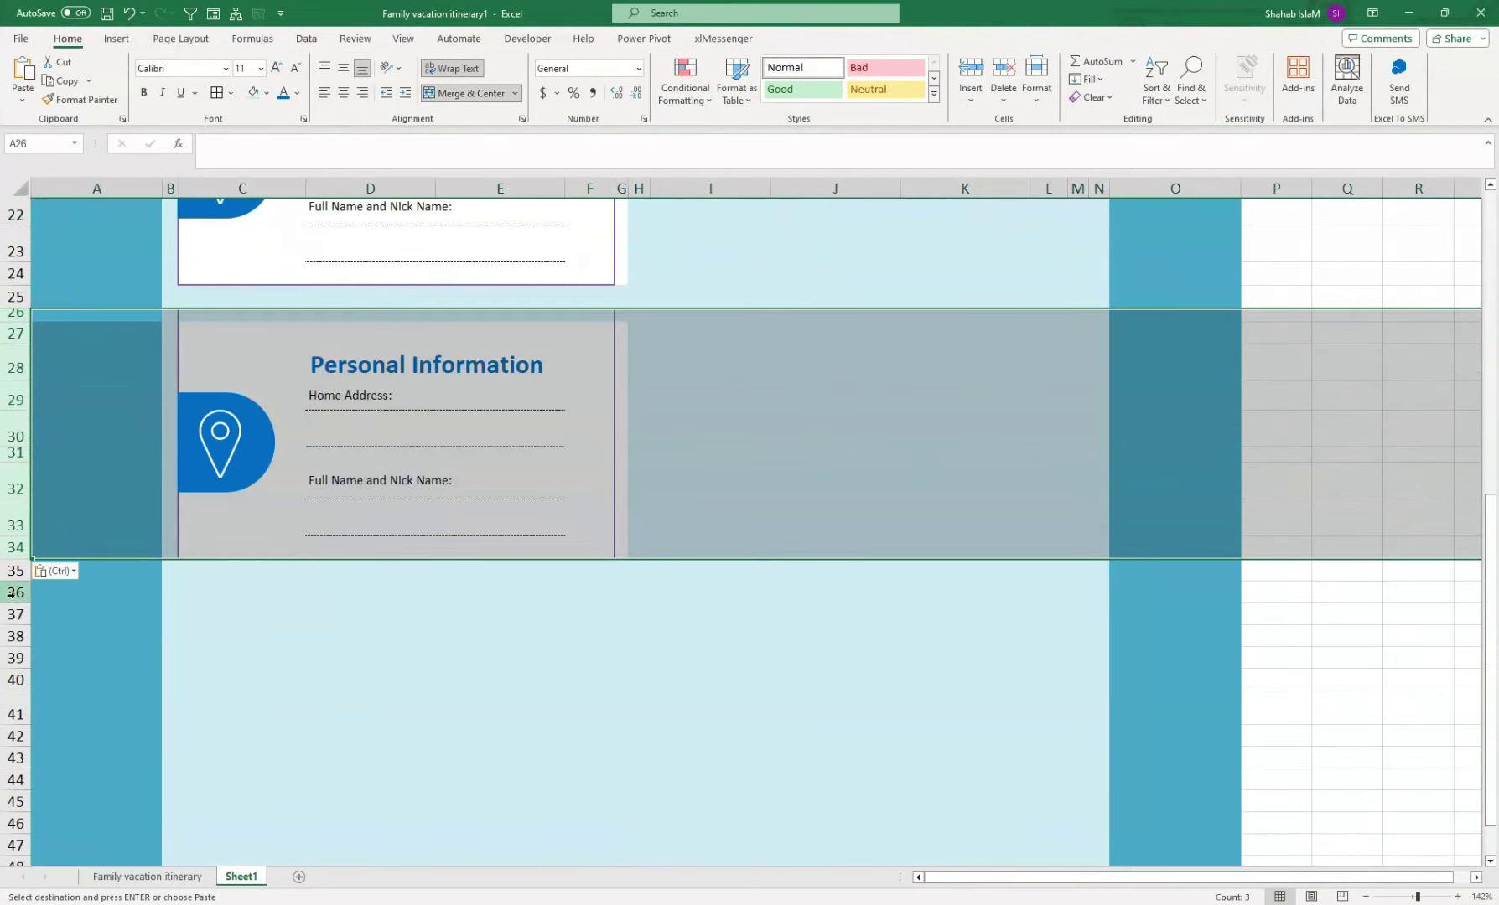
left_click_drag(10, 592, 15, 779)
key("ctrl+v")
left_click(729, 467)
- Copy the column of four cards, range C6:F44
key("ctrl+a")
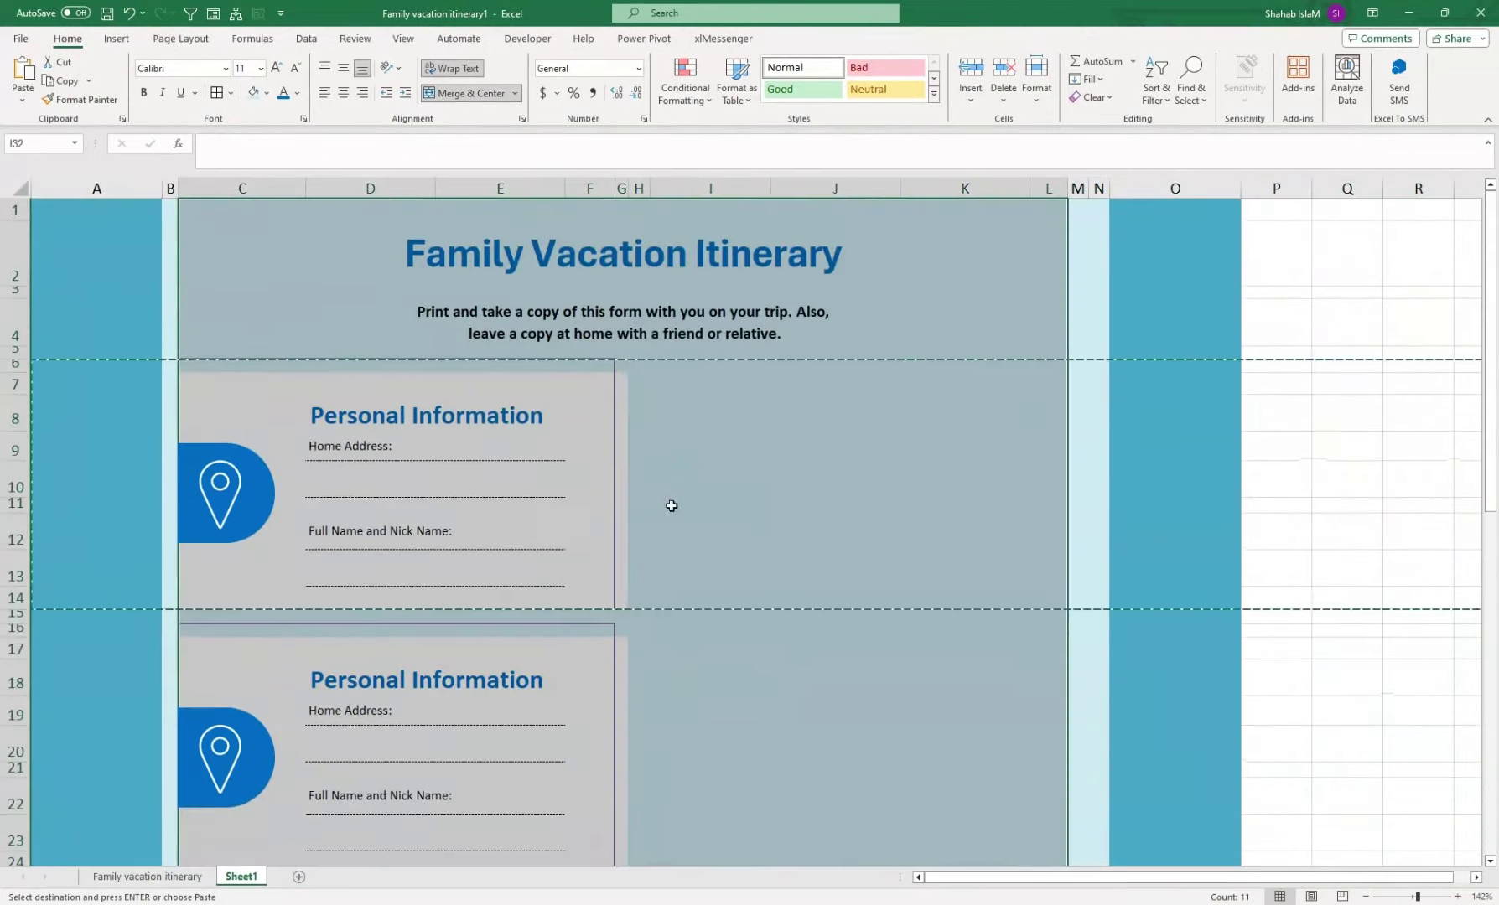
left_click(1341, 478)
left_click_drag(242, 364, 620, 799)
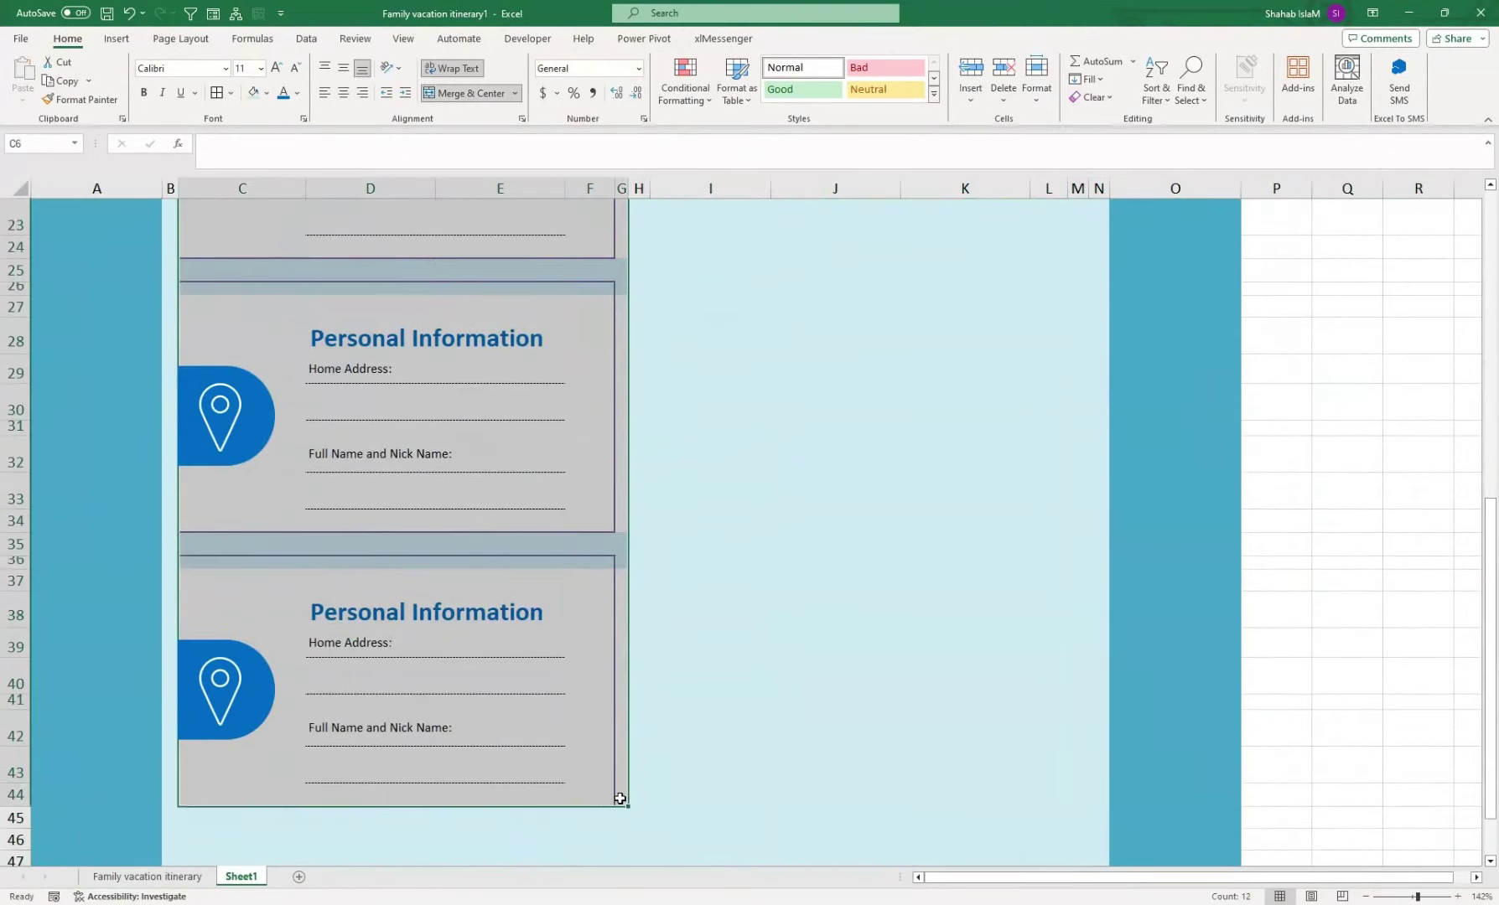
key("ctrl+c")
- Paste the four cards at I6 and apply the copied column widths
scroll(806, 305, "up", 10)
left_click(680, 214)
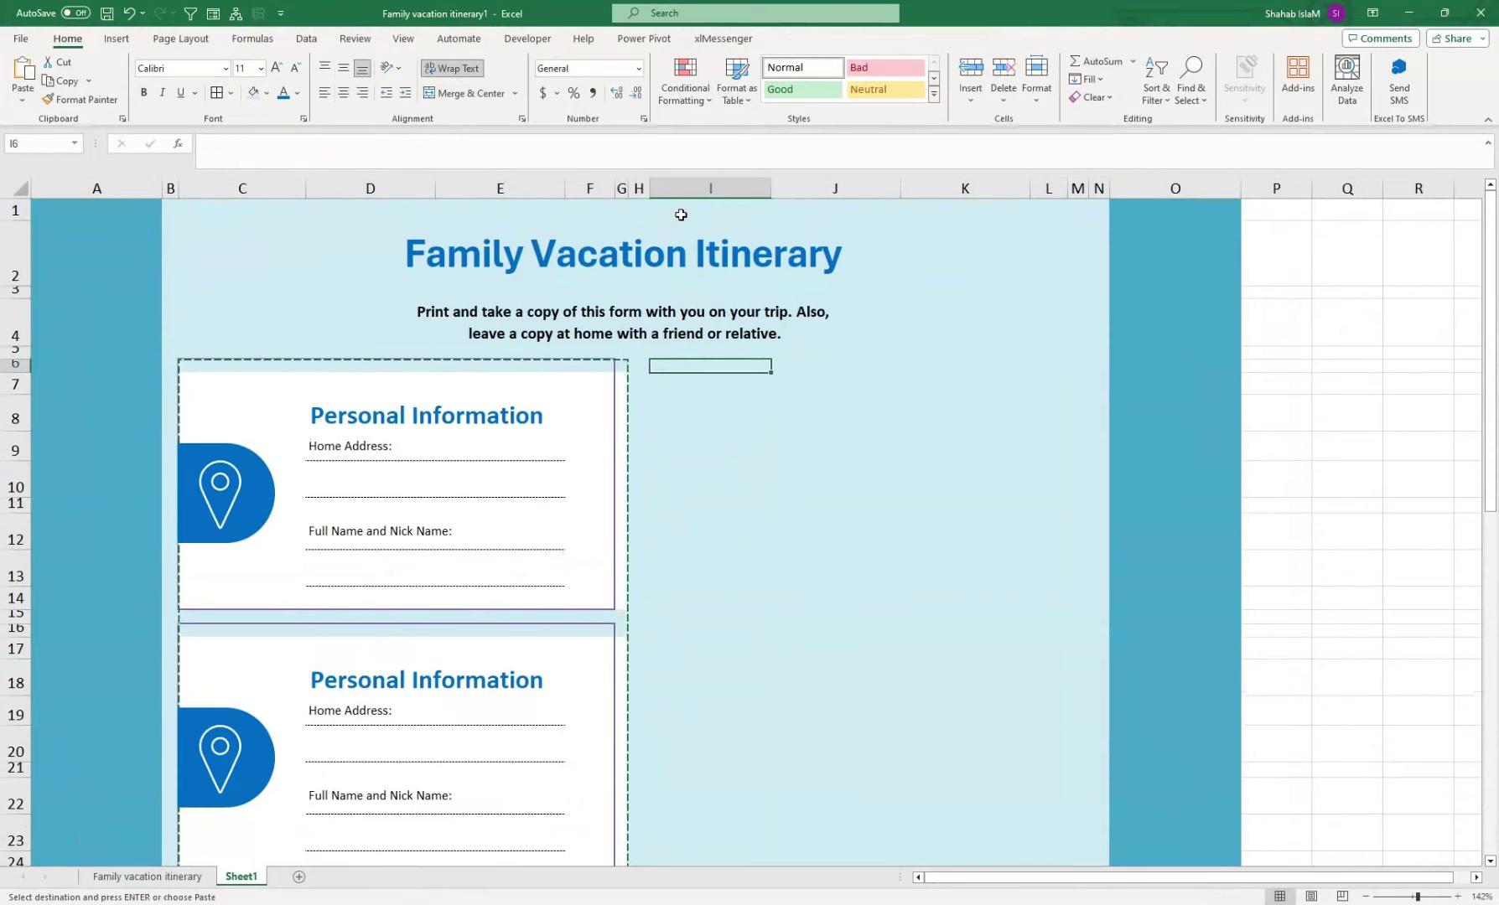
key("ctrl+v")
key("ctrl")
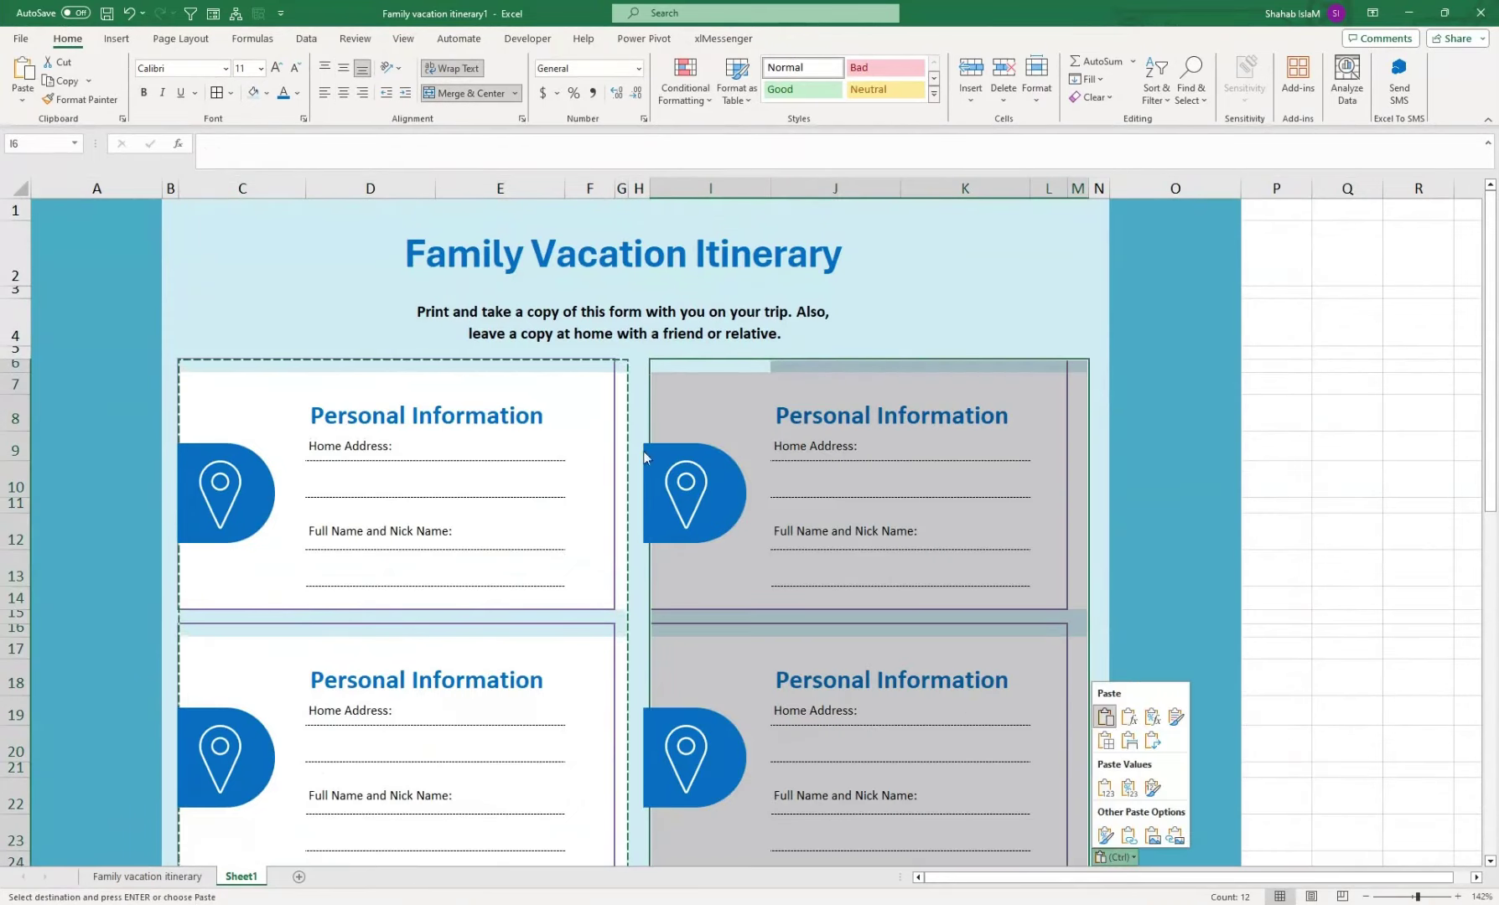
left_click(23, 99)
left_click(51, 294)
left_click(566, 247)
left_click(602, 393)
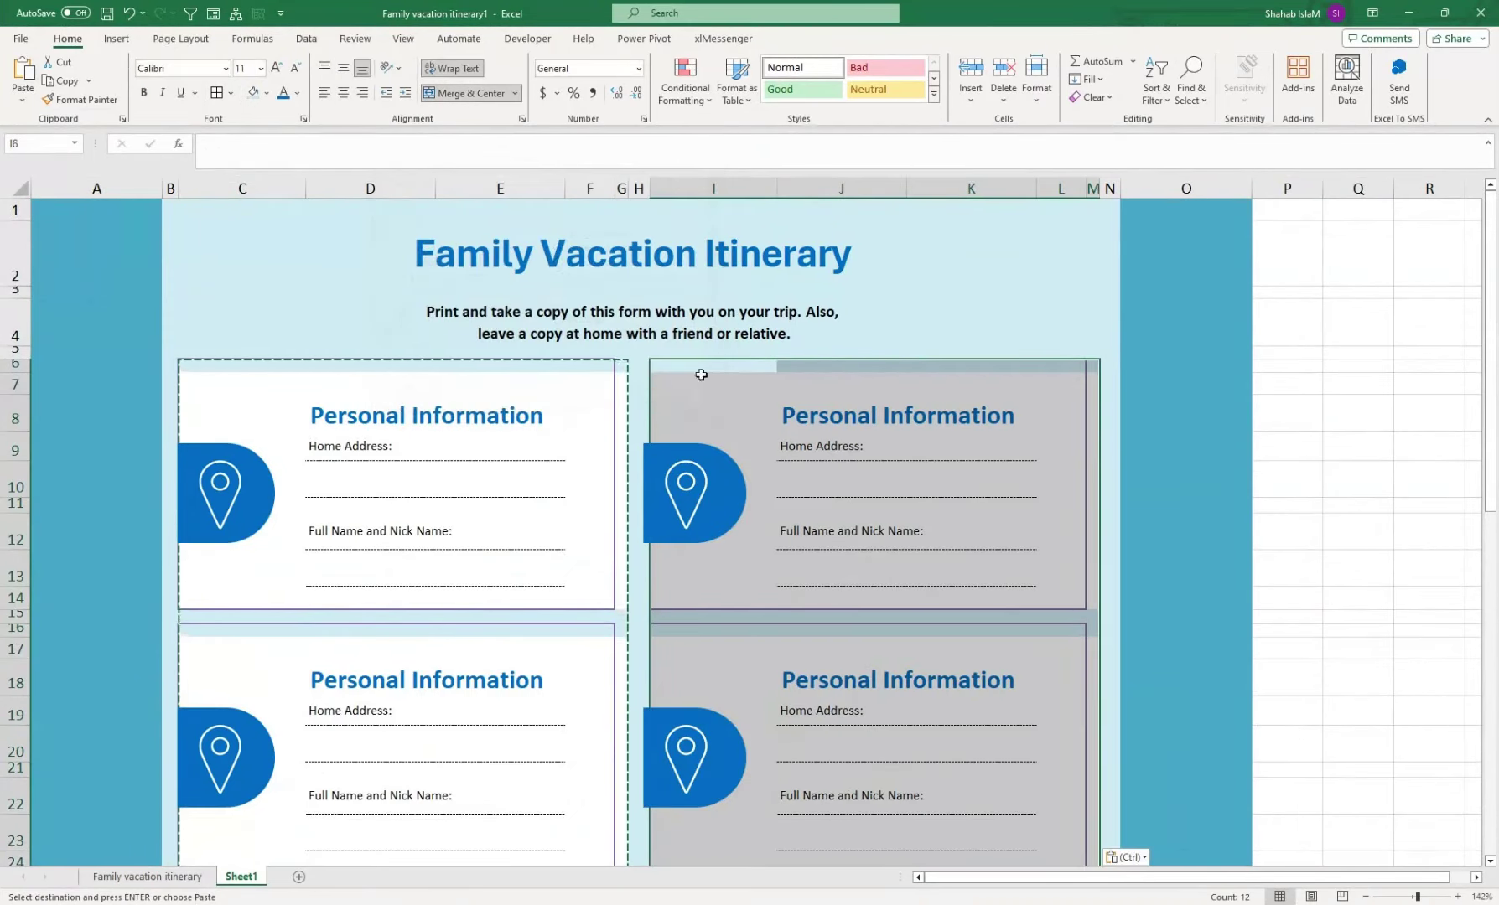
left_click(1353, 482)
- Delete the pin icon from the top-right card, keeping its blue tab
left_click(671, 495)
key("Delete")
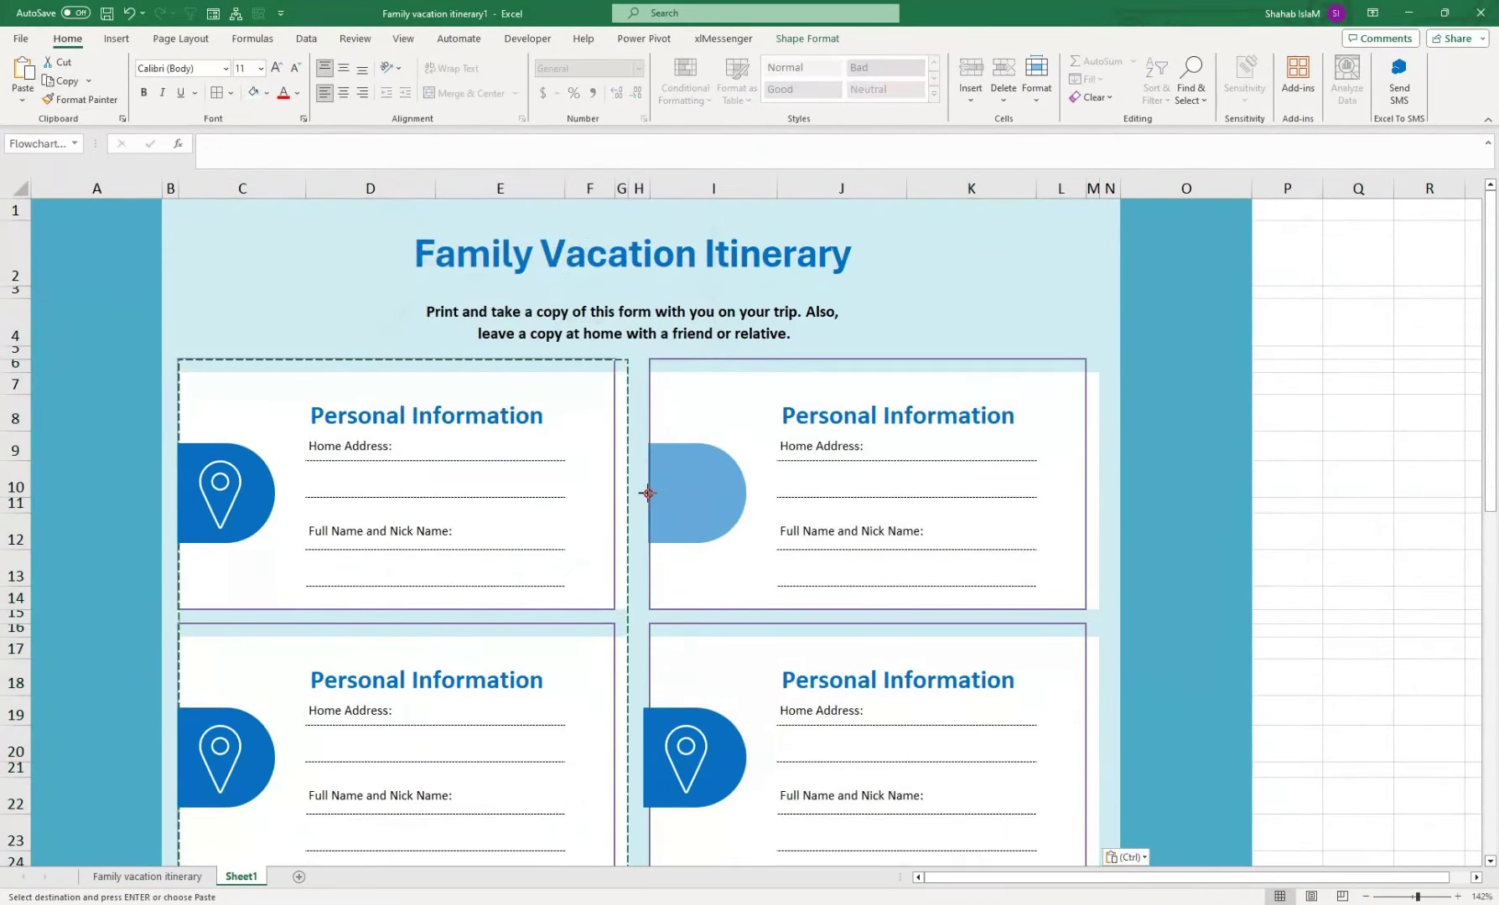
key("ctrl+z")
left_click_drag(650, 494, 650, 760)
left_click_drag(1489, 428, 1496, 662)
left_click_drag(695, 545, 696, 819)
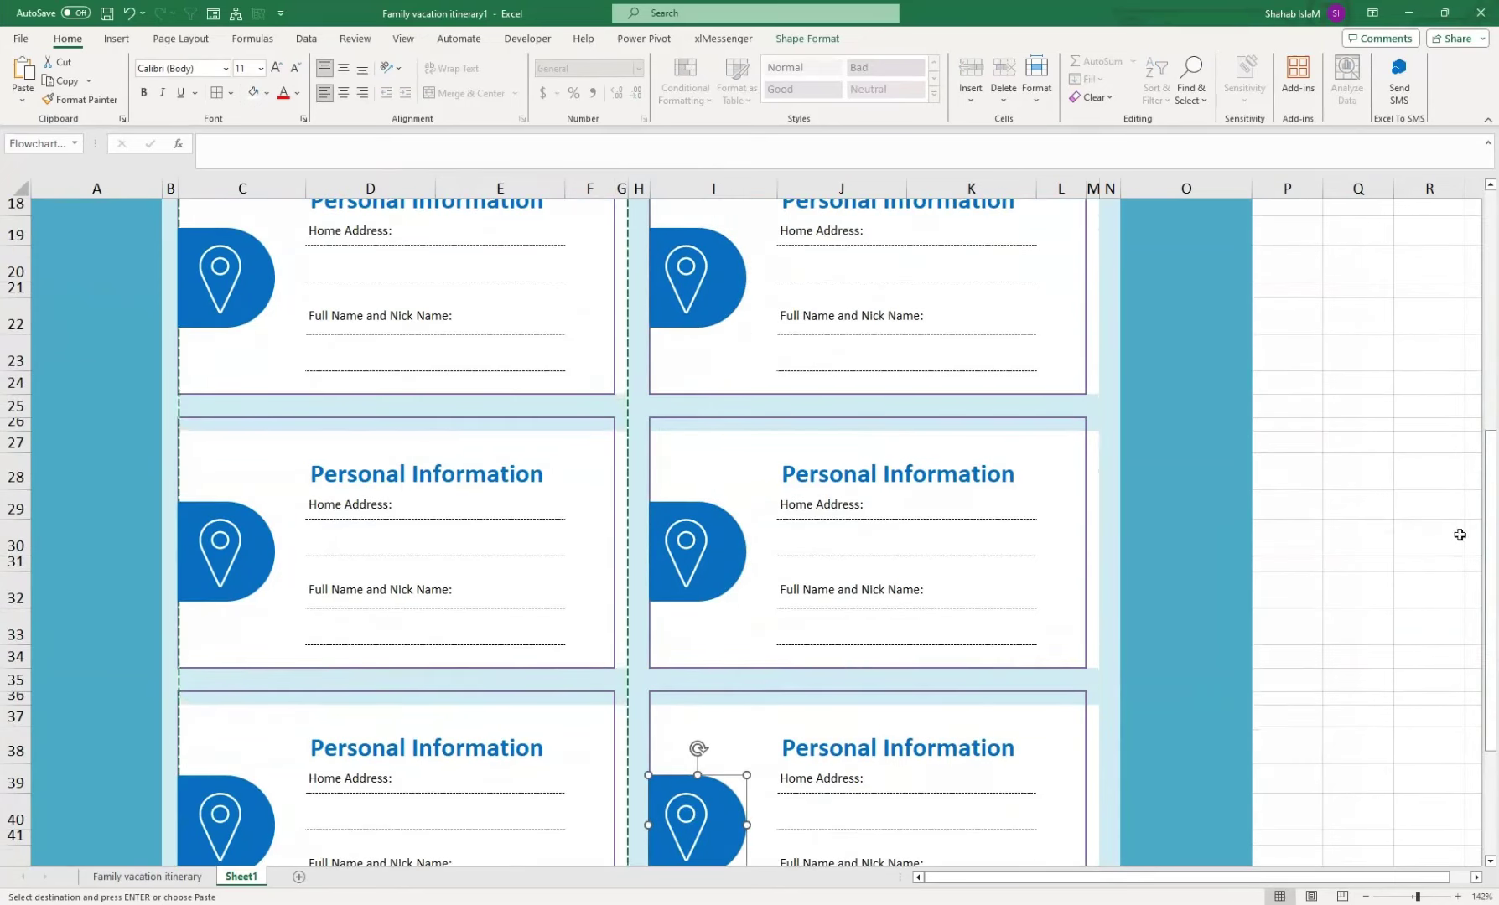
key("ctrl+z")
key("ctrl+z")
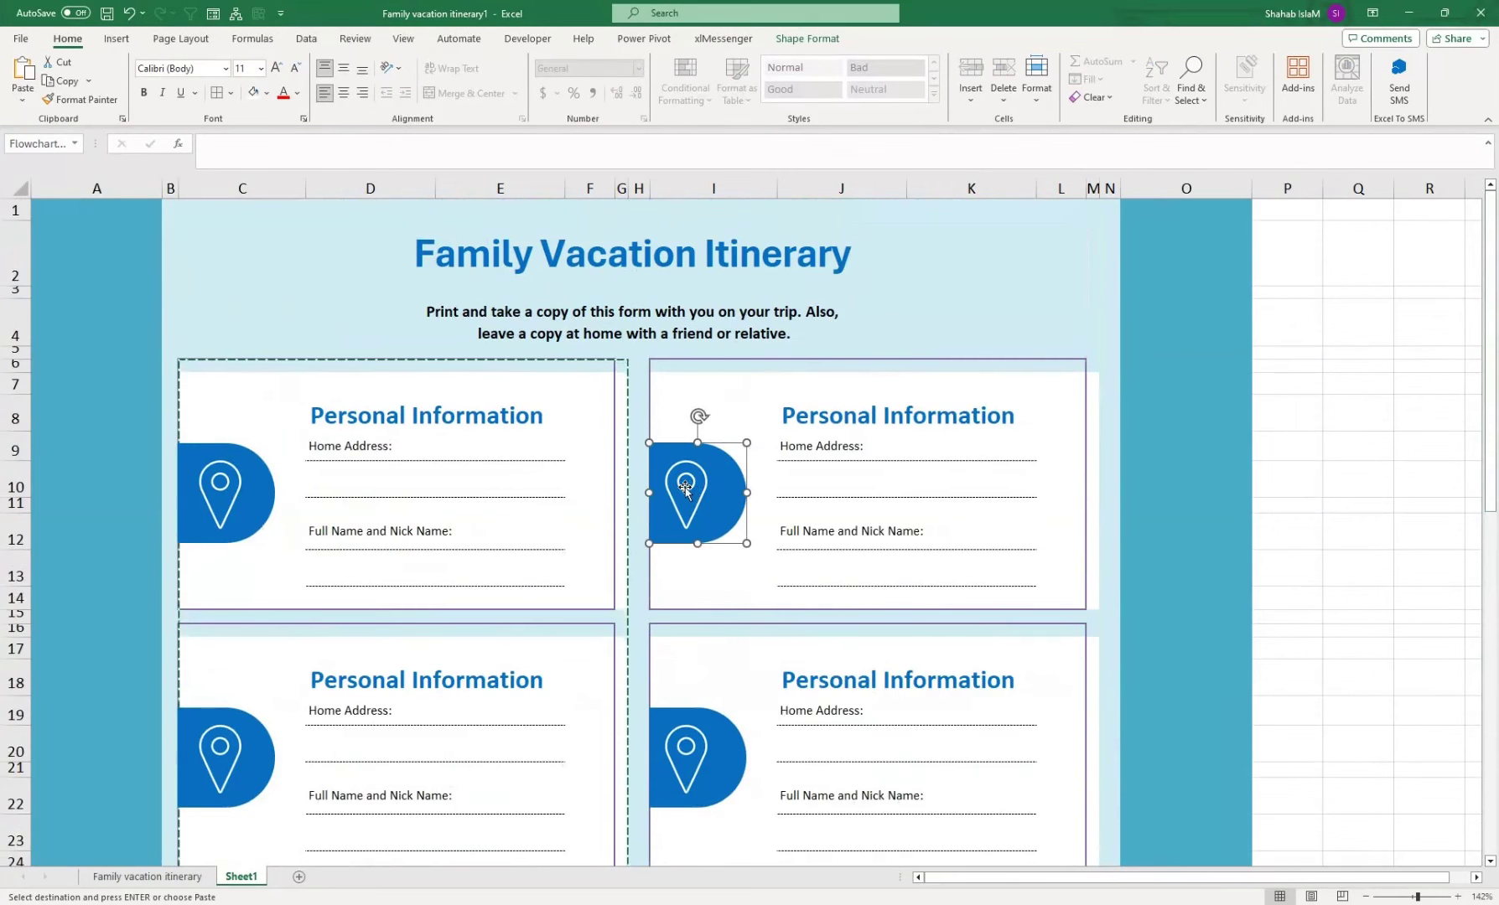
left_click_drag(686, 489, 680, 515)
key("Delete")
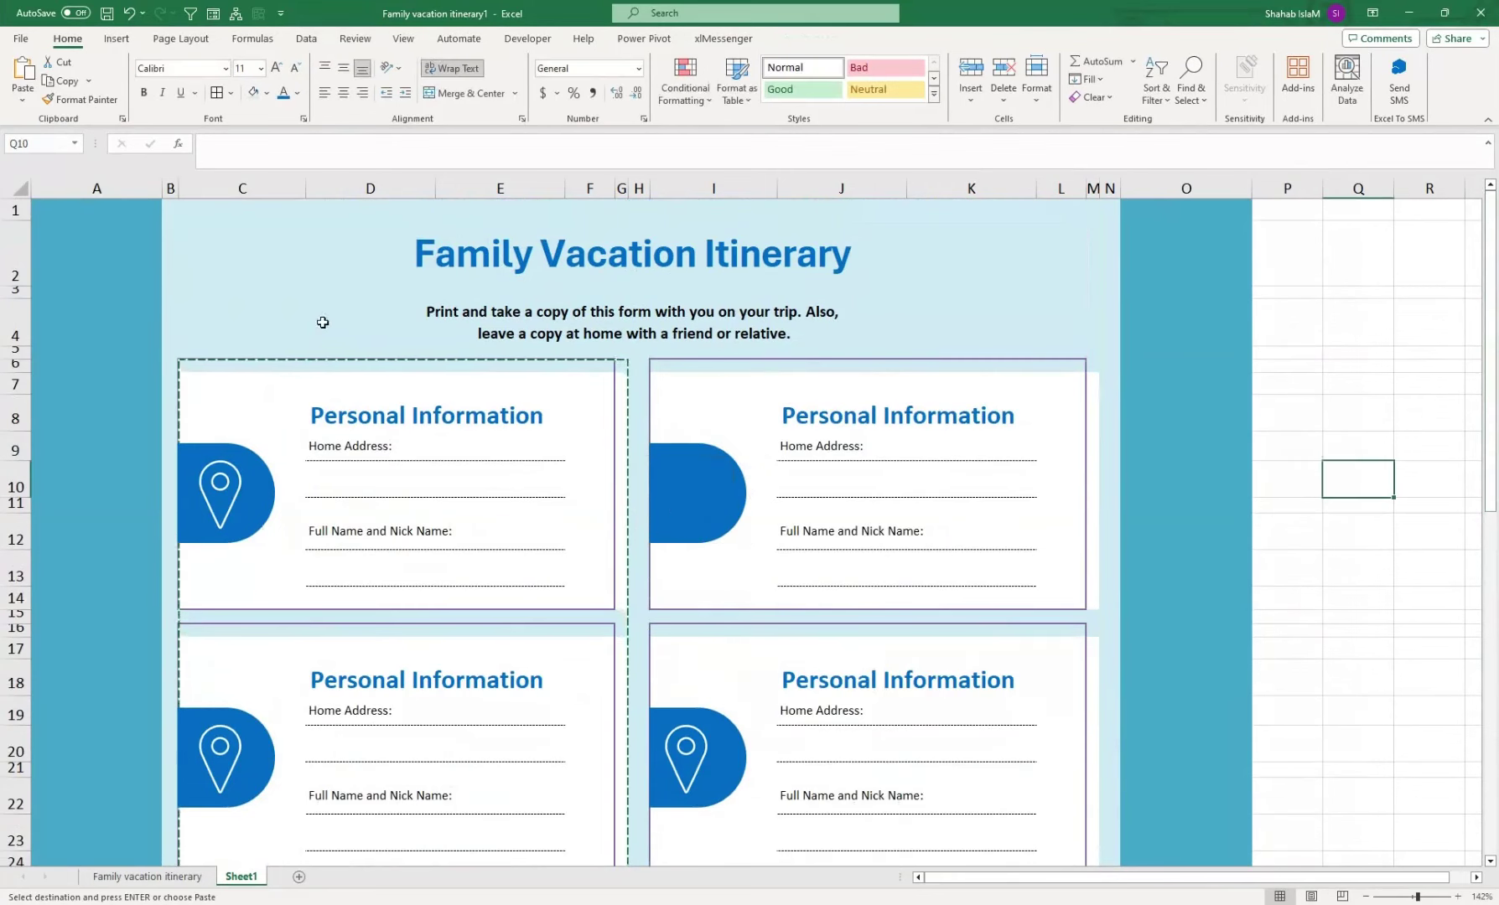
- Retitle the upper cards Loading, Departure Info and Return Info, removing two pin icons
left_click(835, 421)
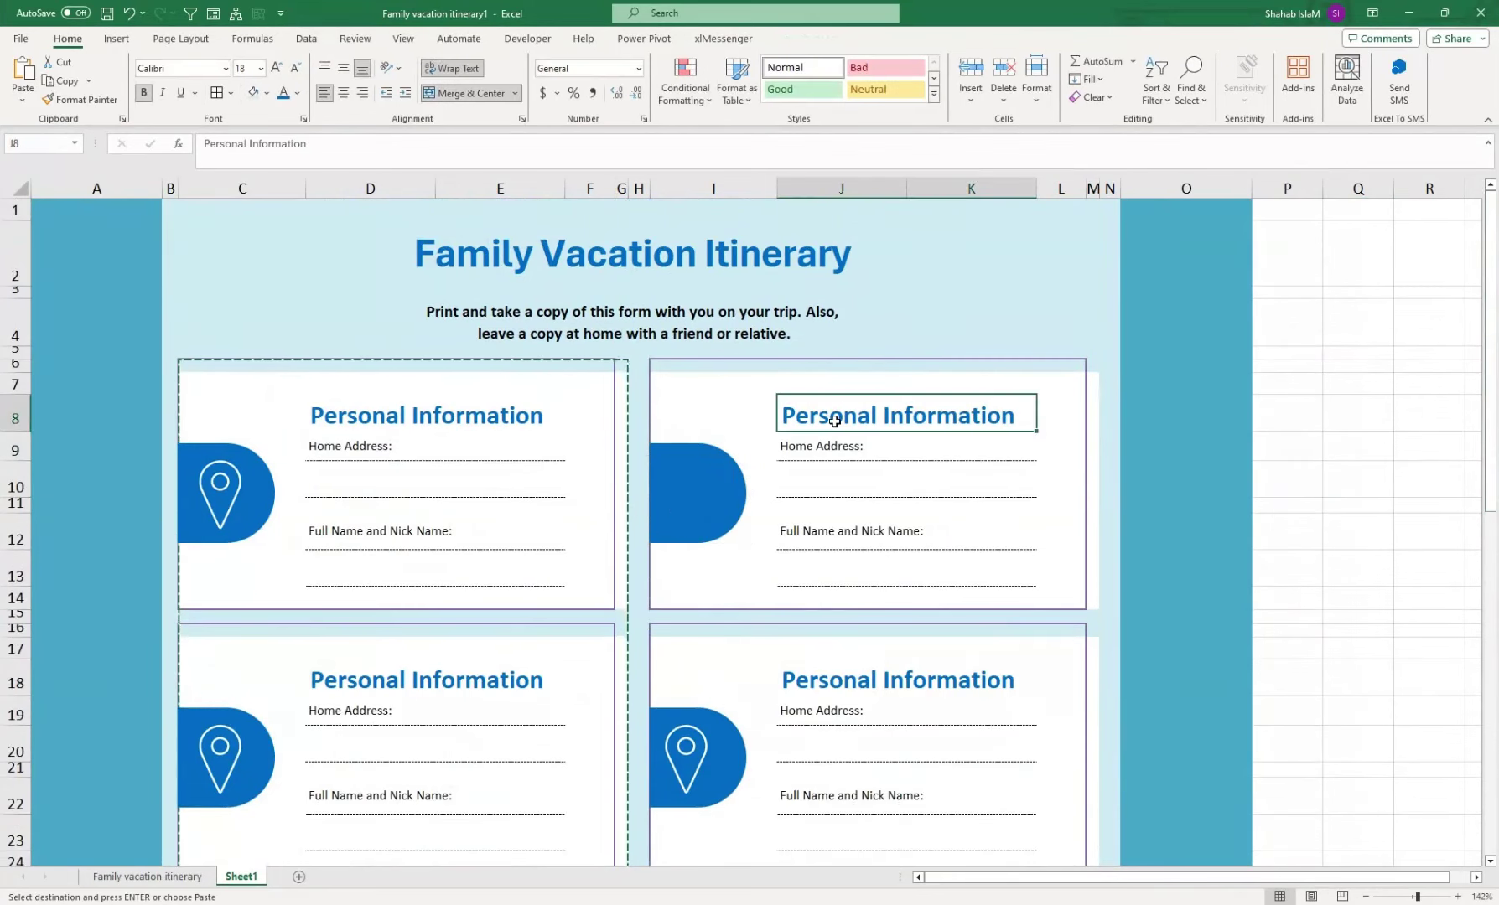
double_click(835, 421)
key("BackSpace")
key("BackSpace")
key("BackSpace")
type("Loading")
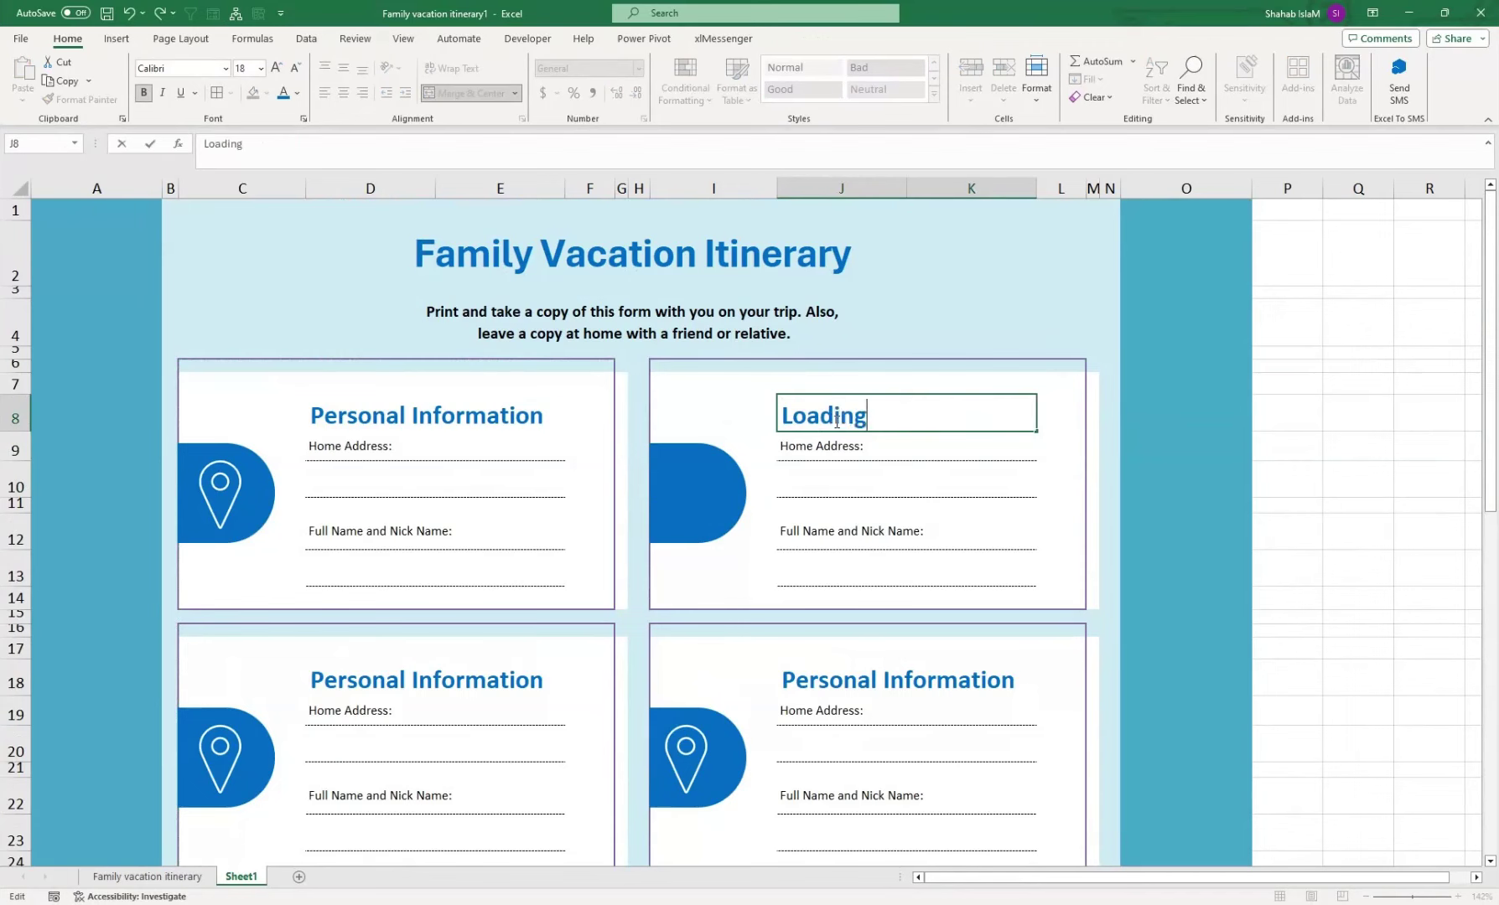
left_click(225, 695)
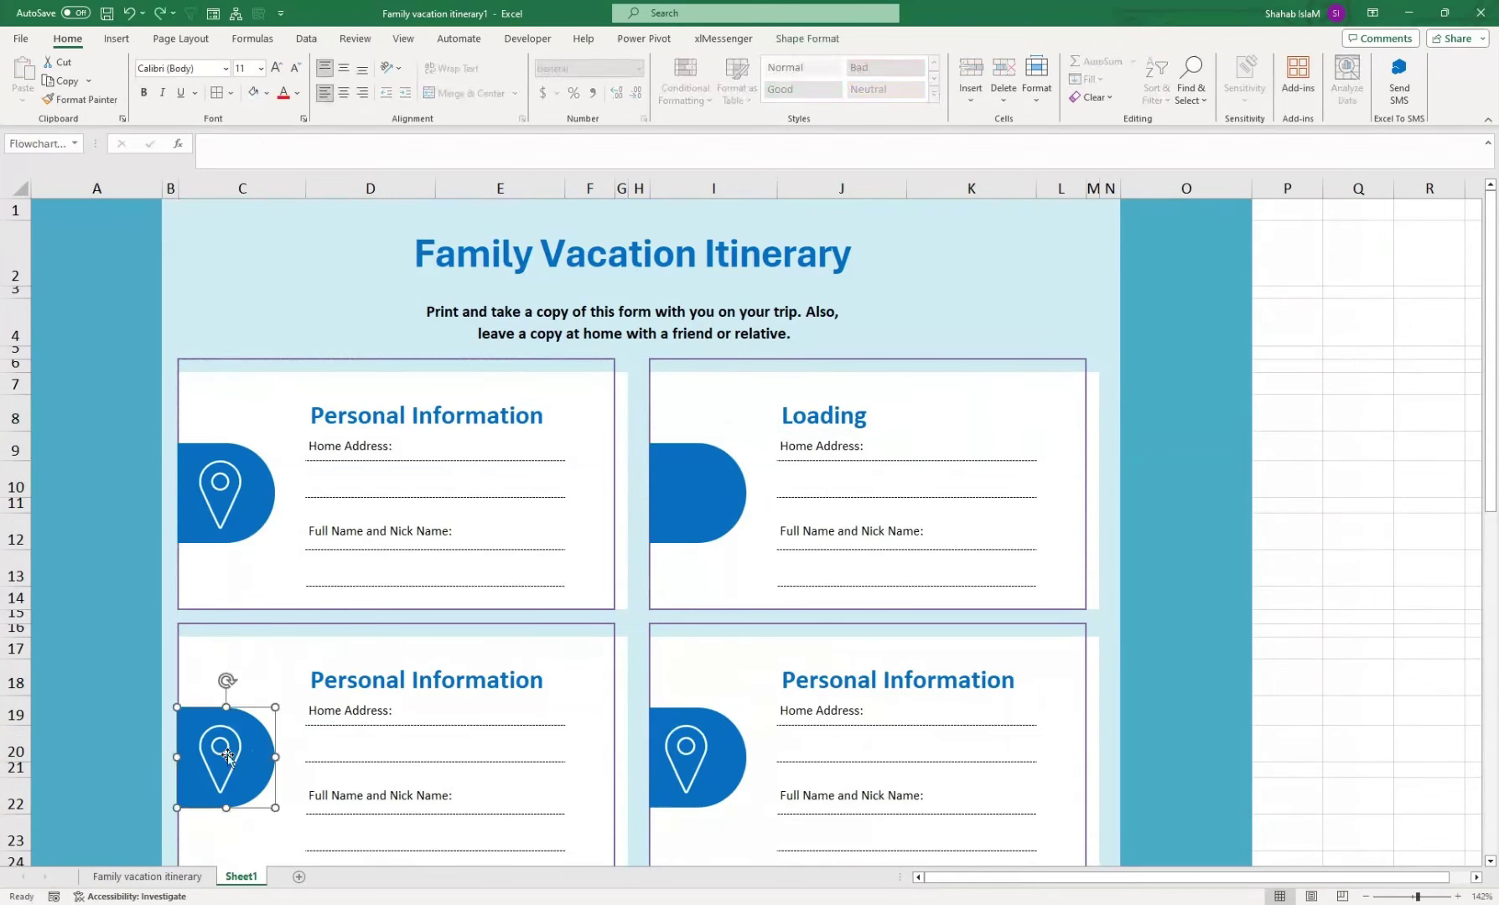
key("ctrl+x")
left_click(537, 671)
type("Sep")
type("e Info")
key("Tab")
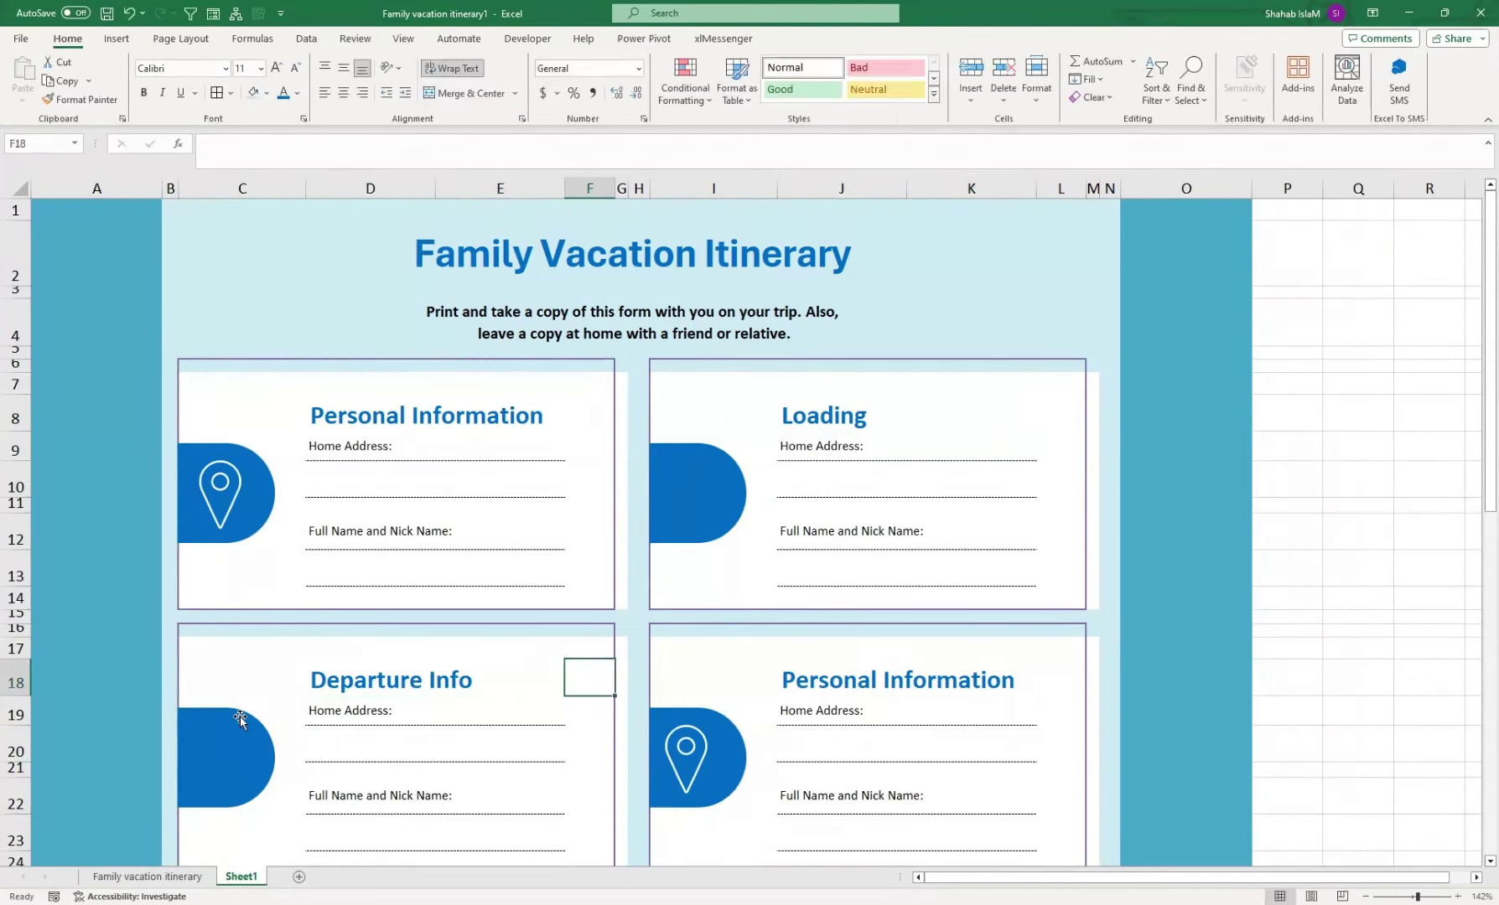
key("Tab")
key("Tab")
key("Tab")
type("Pe")
left_click(686, 741)
key("ctrl+x")
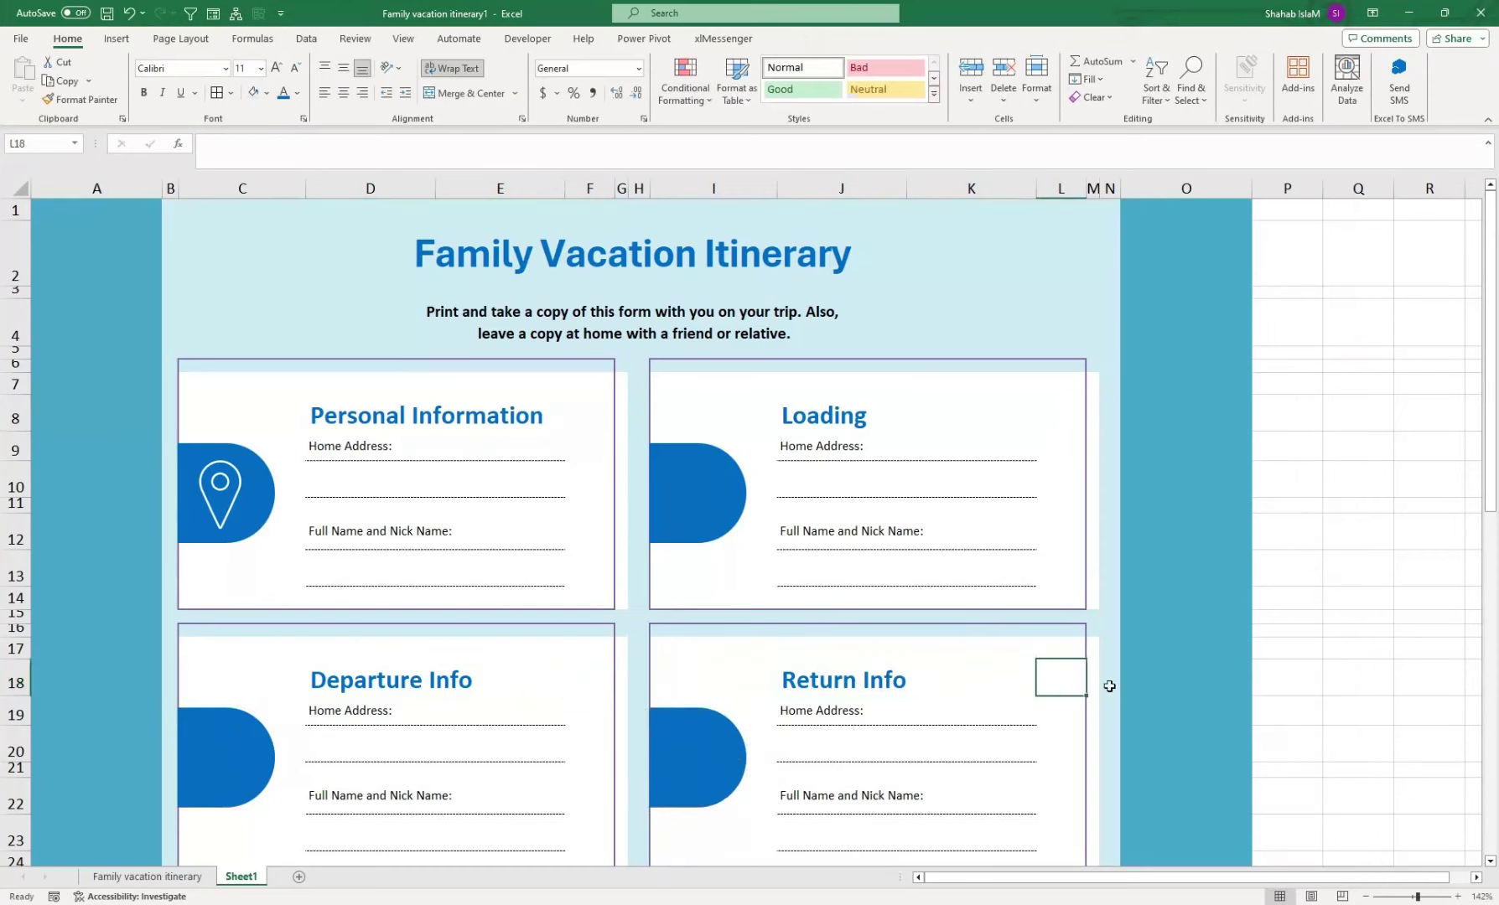
- Title the lower cards Car Retal, Travel Insurance, Emergency Contact and Actitvity
scroll(1108, 685, "down", 5)
left_click(485, 531)
type("Car Retal")
left_click(859, 528)
type("Tra")
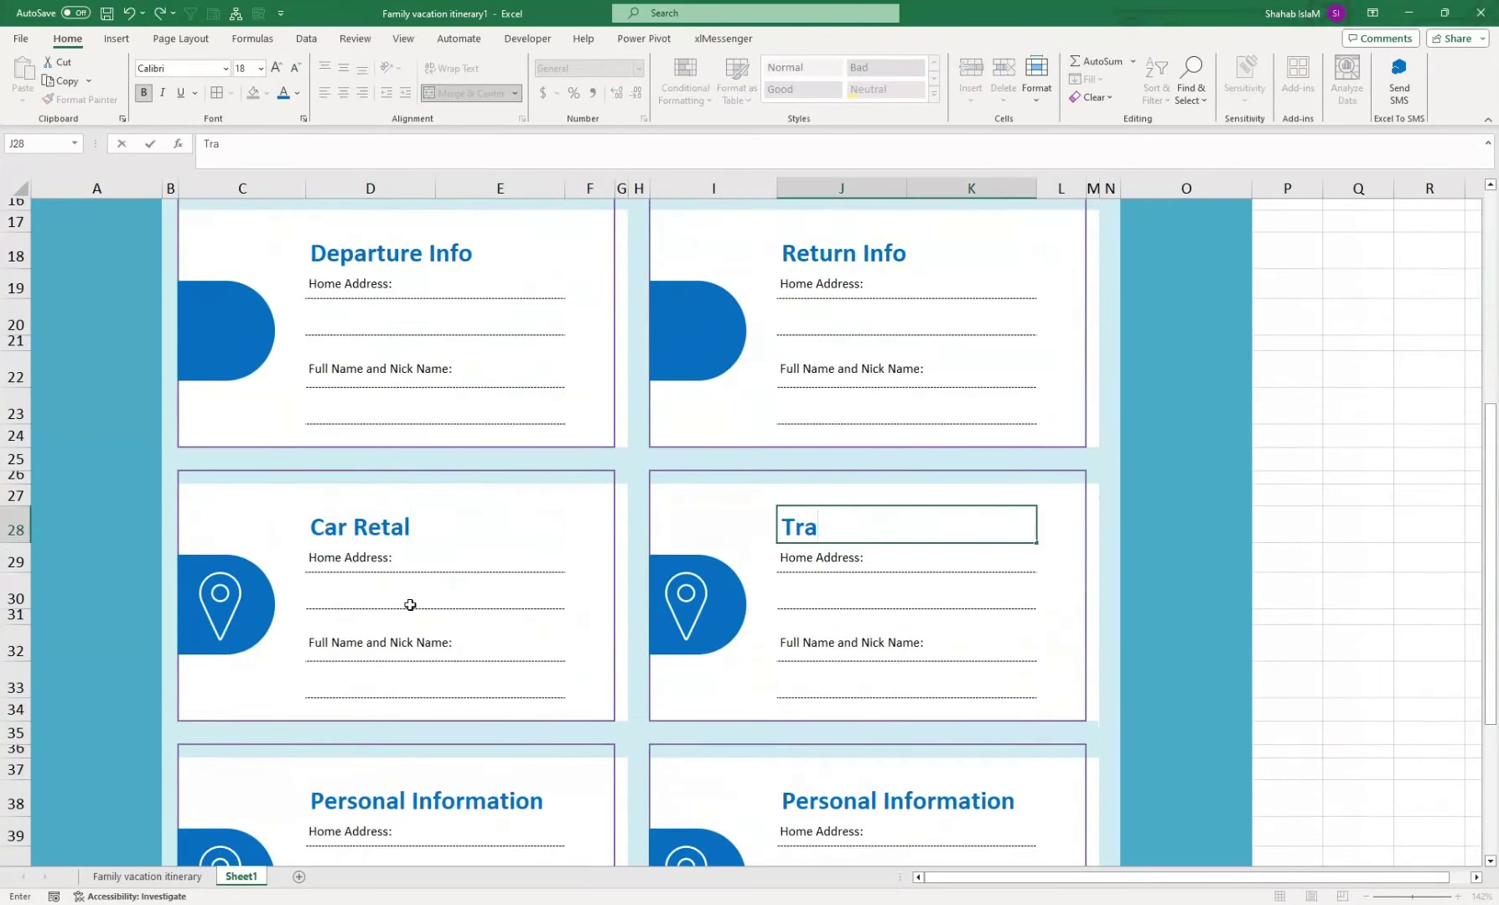
type("vel Insurance")
left_click(469, 800)
scroll(479, 632, "down", 3)
type("Emergency Contact")
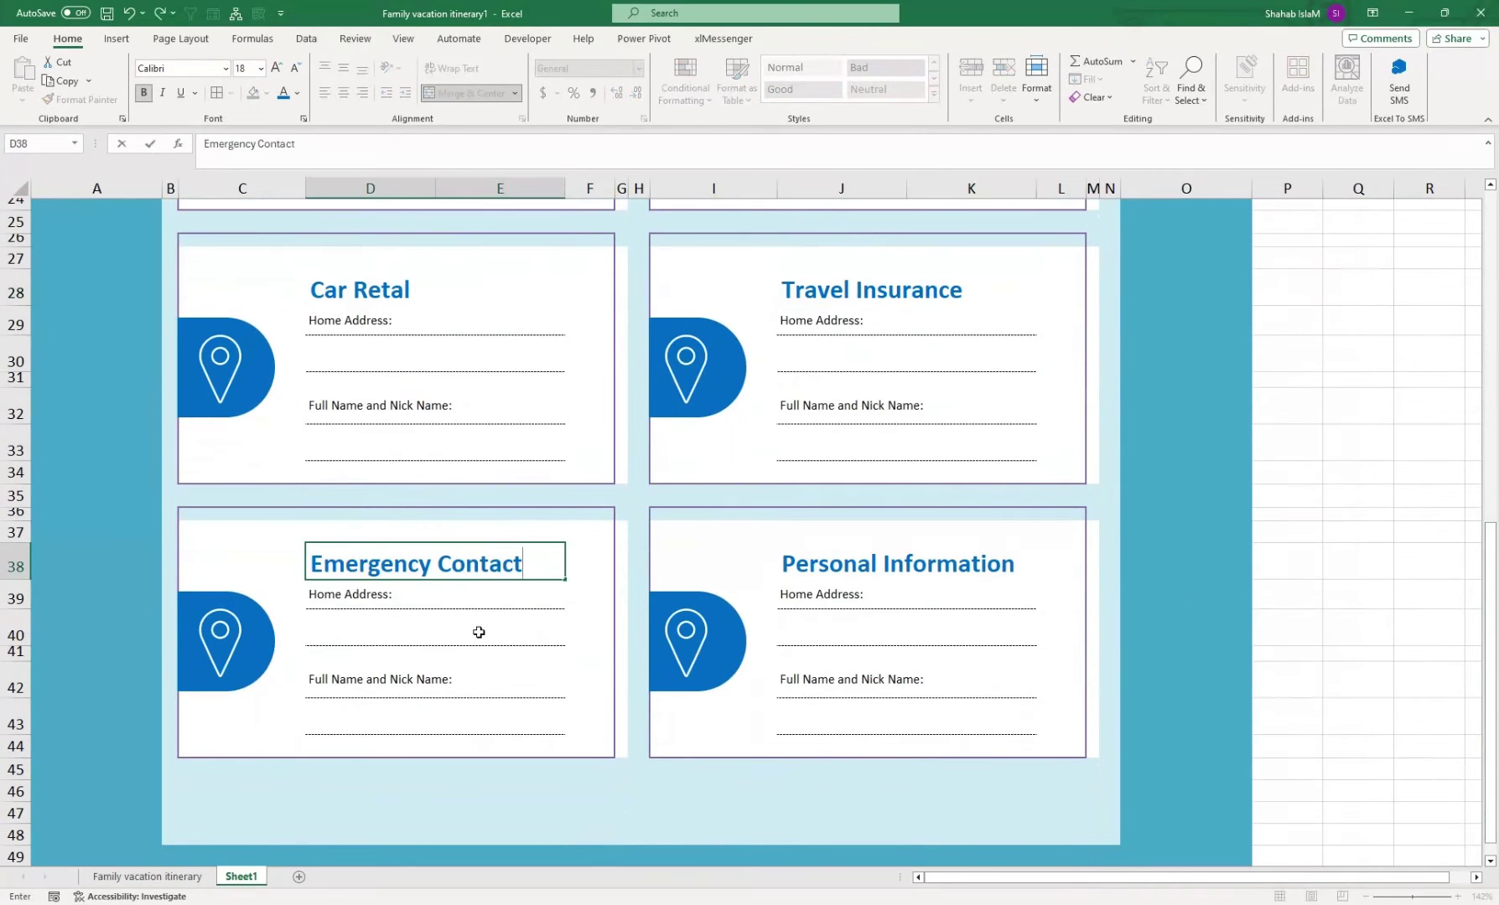
key("Tab")
type("Actitvity")
key("Tab")
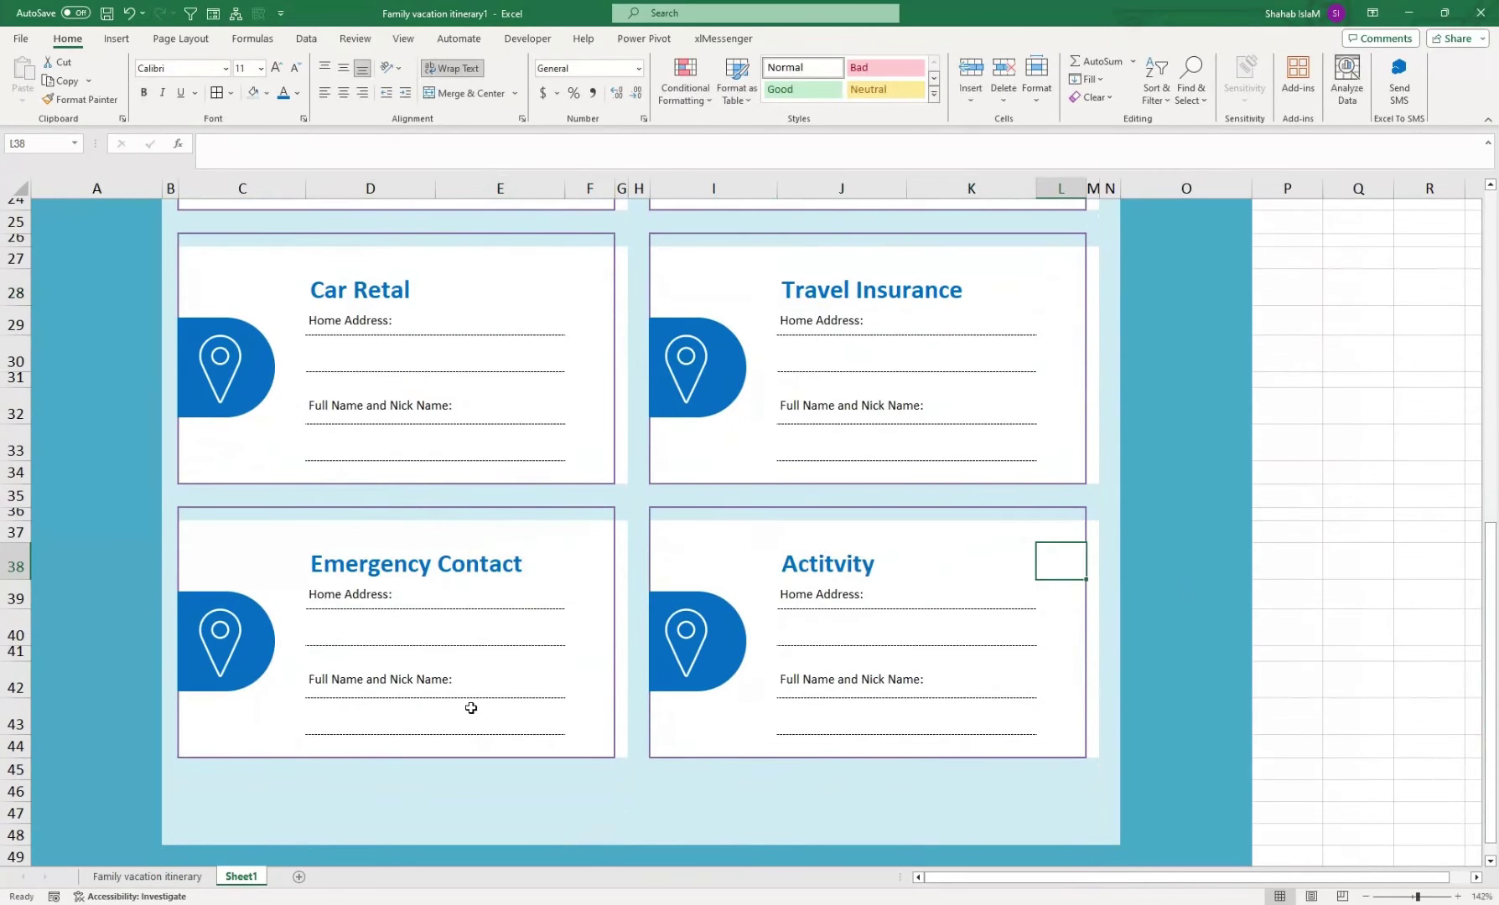
- Remove the pin icon from the Emergency Contact card's blue tab
left_click(224, 616)
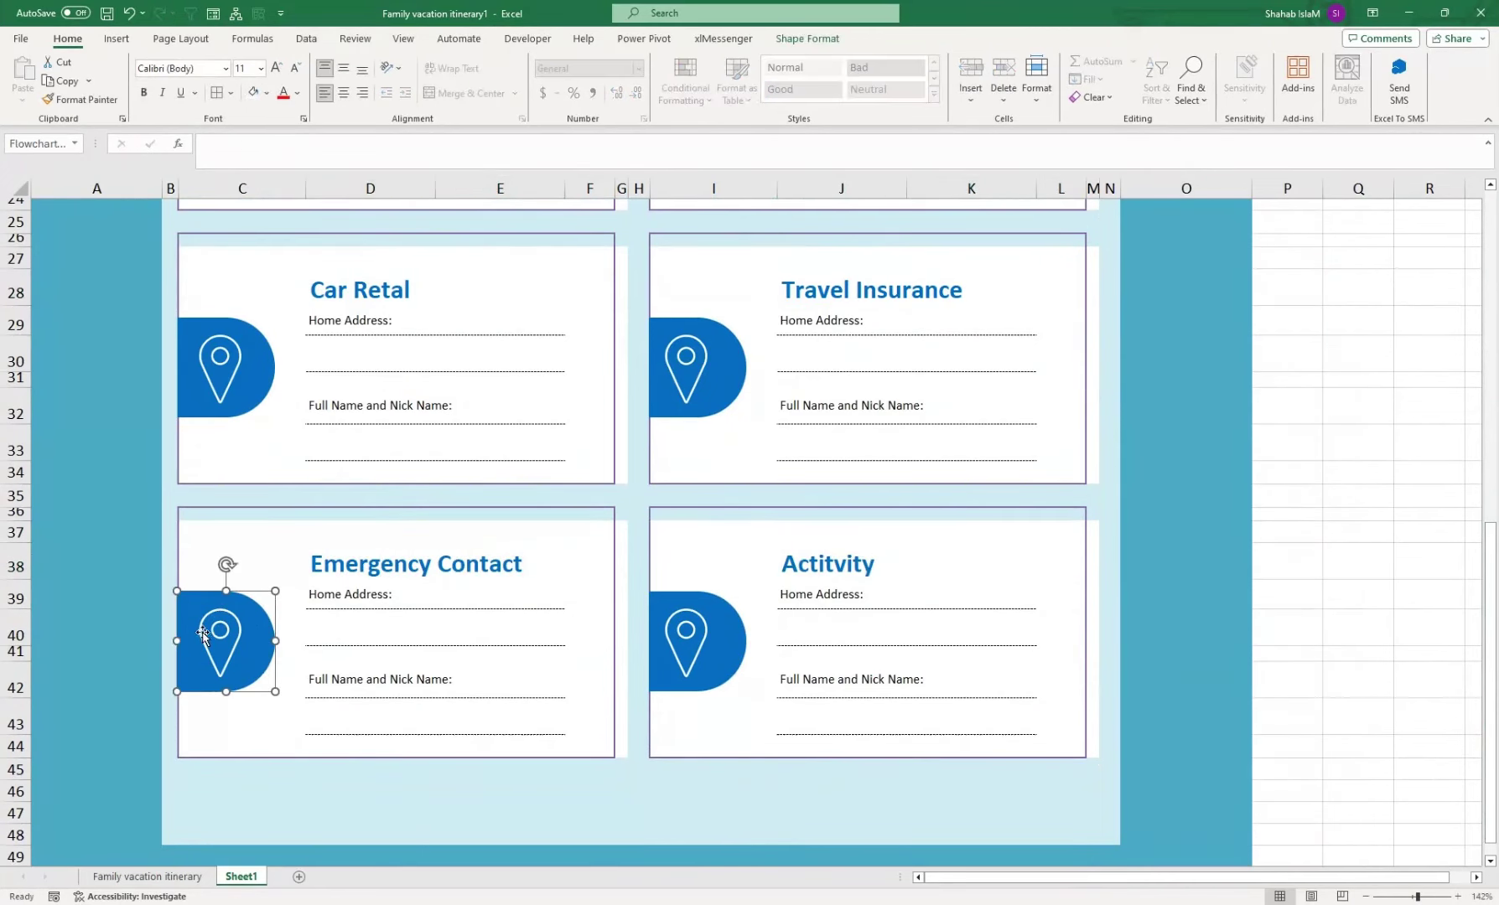
left_click_drag(202, 633, 205, 633)
key("Delete")
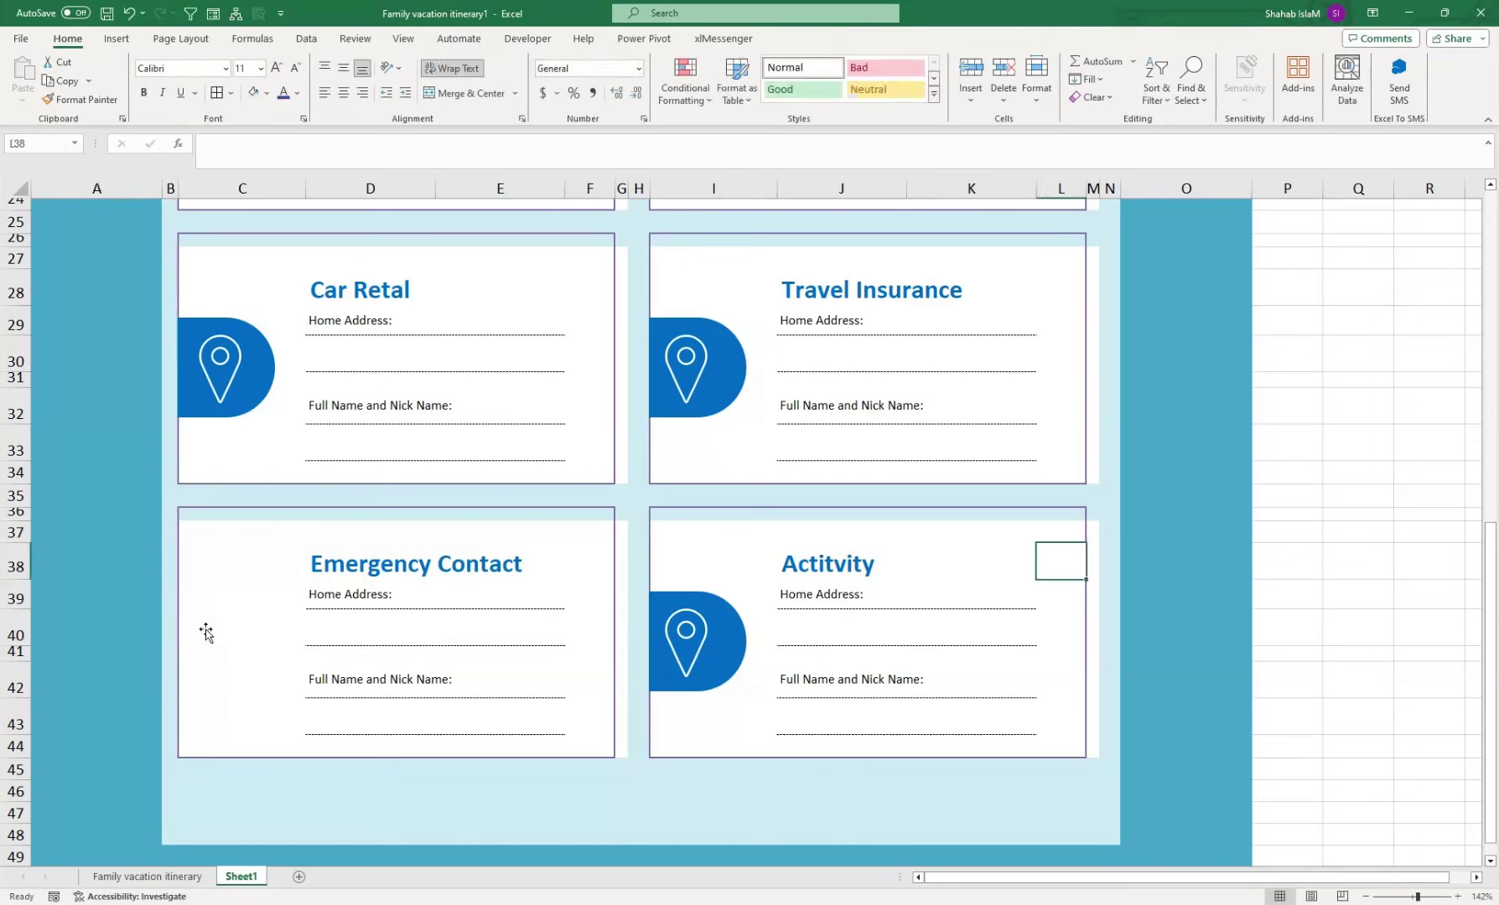
key("ctrl+z")
left_click(204, 620)
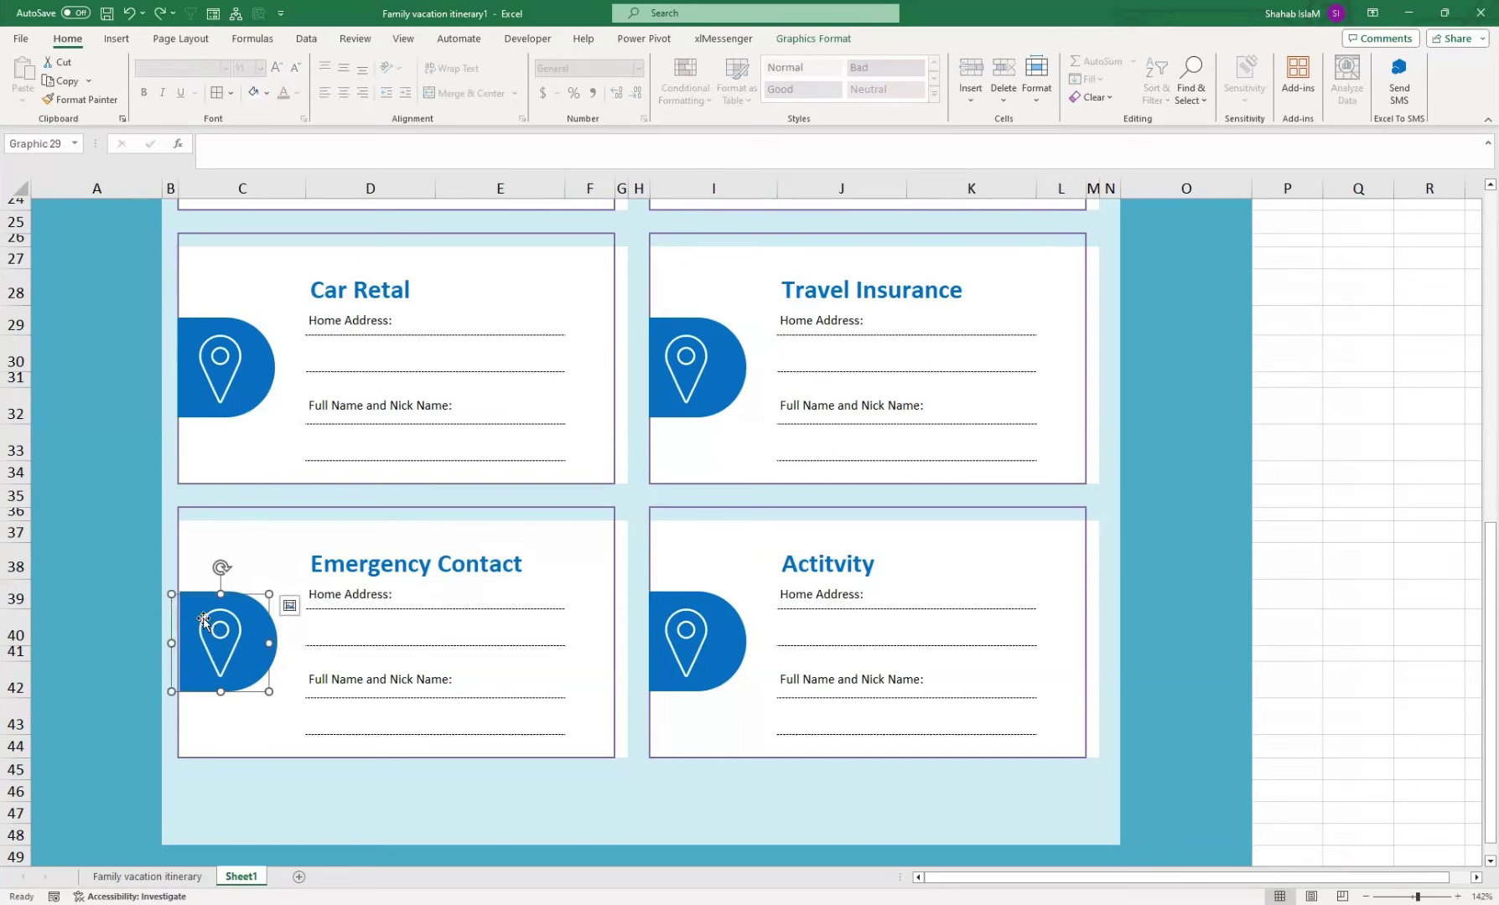
key("Delete")
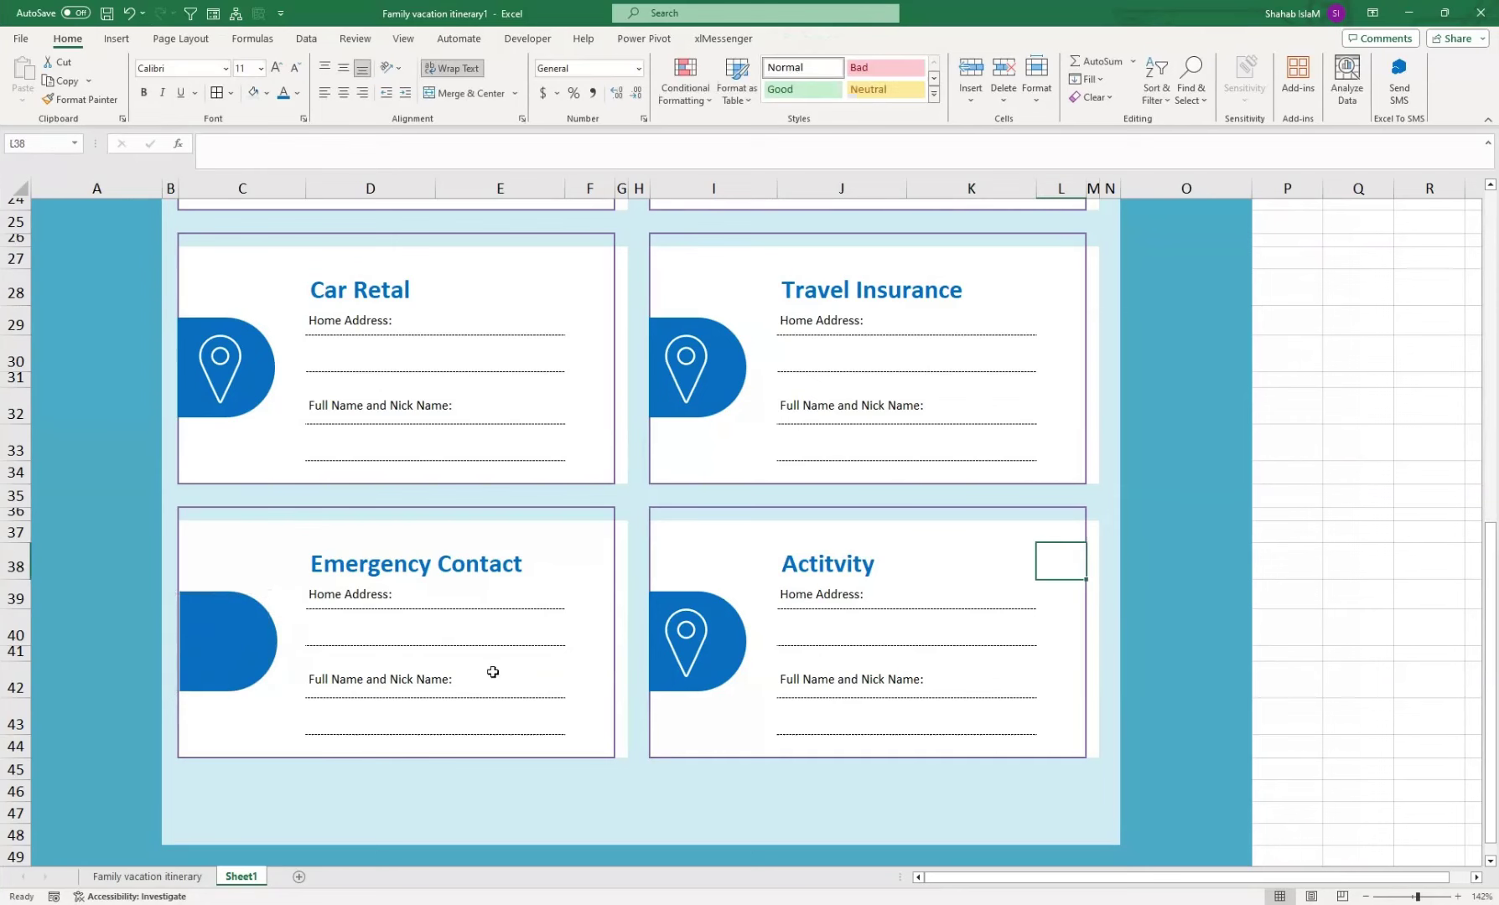
- Remove the pin icons from the Activity, Travel Insurance and Car Retal tabs
left_click(699, 643)
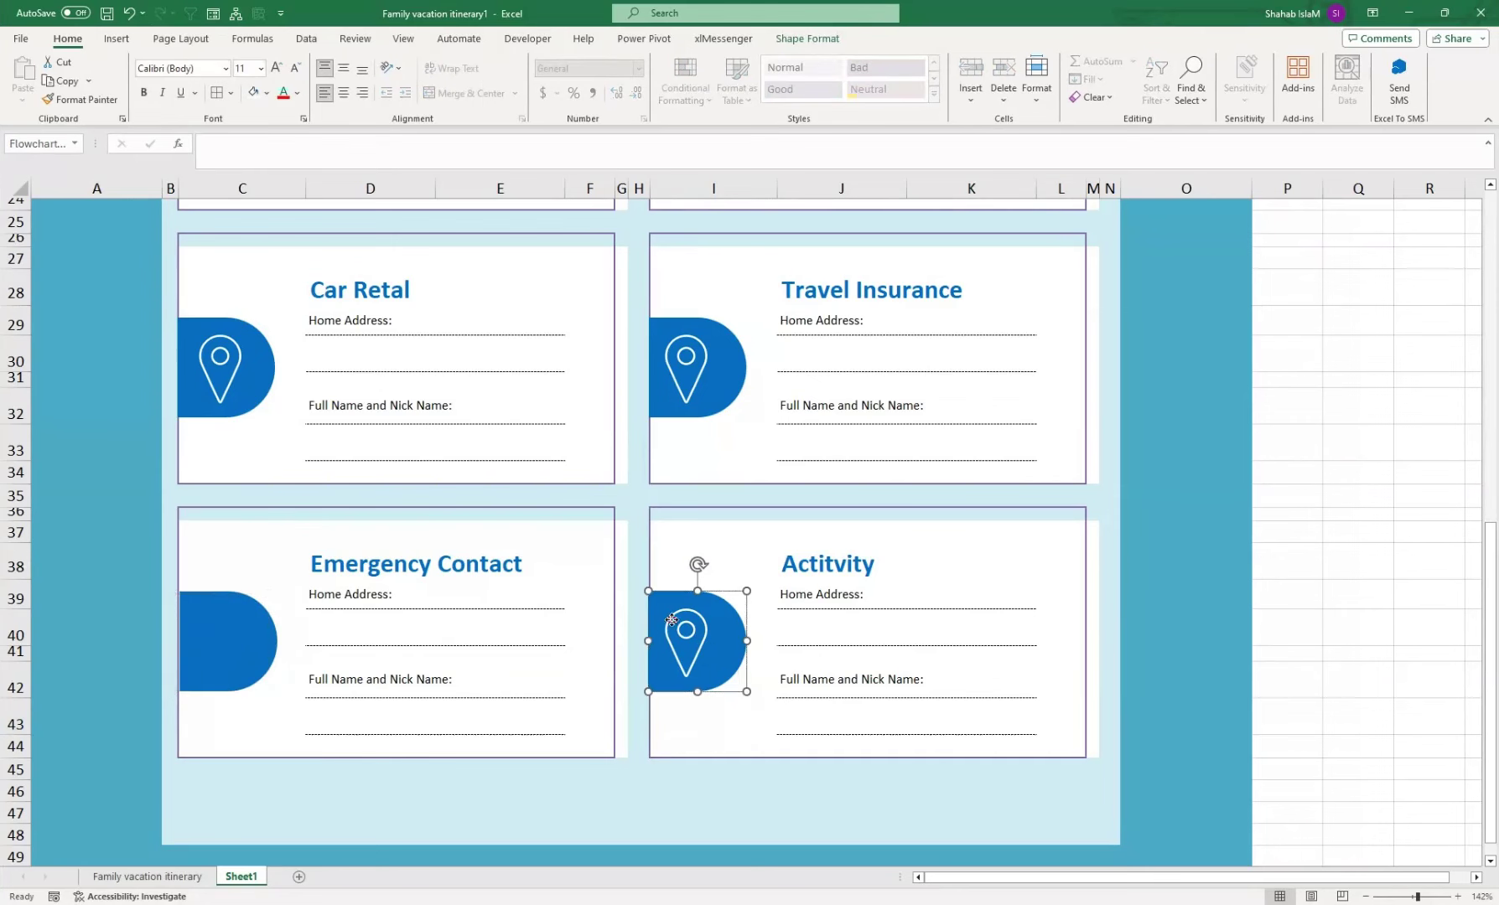
left_click(738, 713)
left_click(684, 638)
key("ctrl+z")
key("ctrl+z")
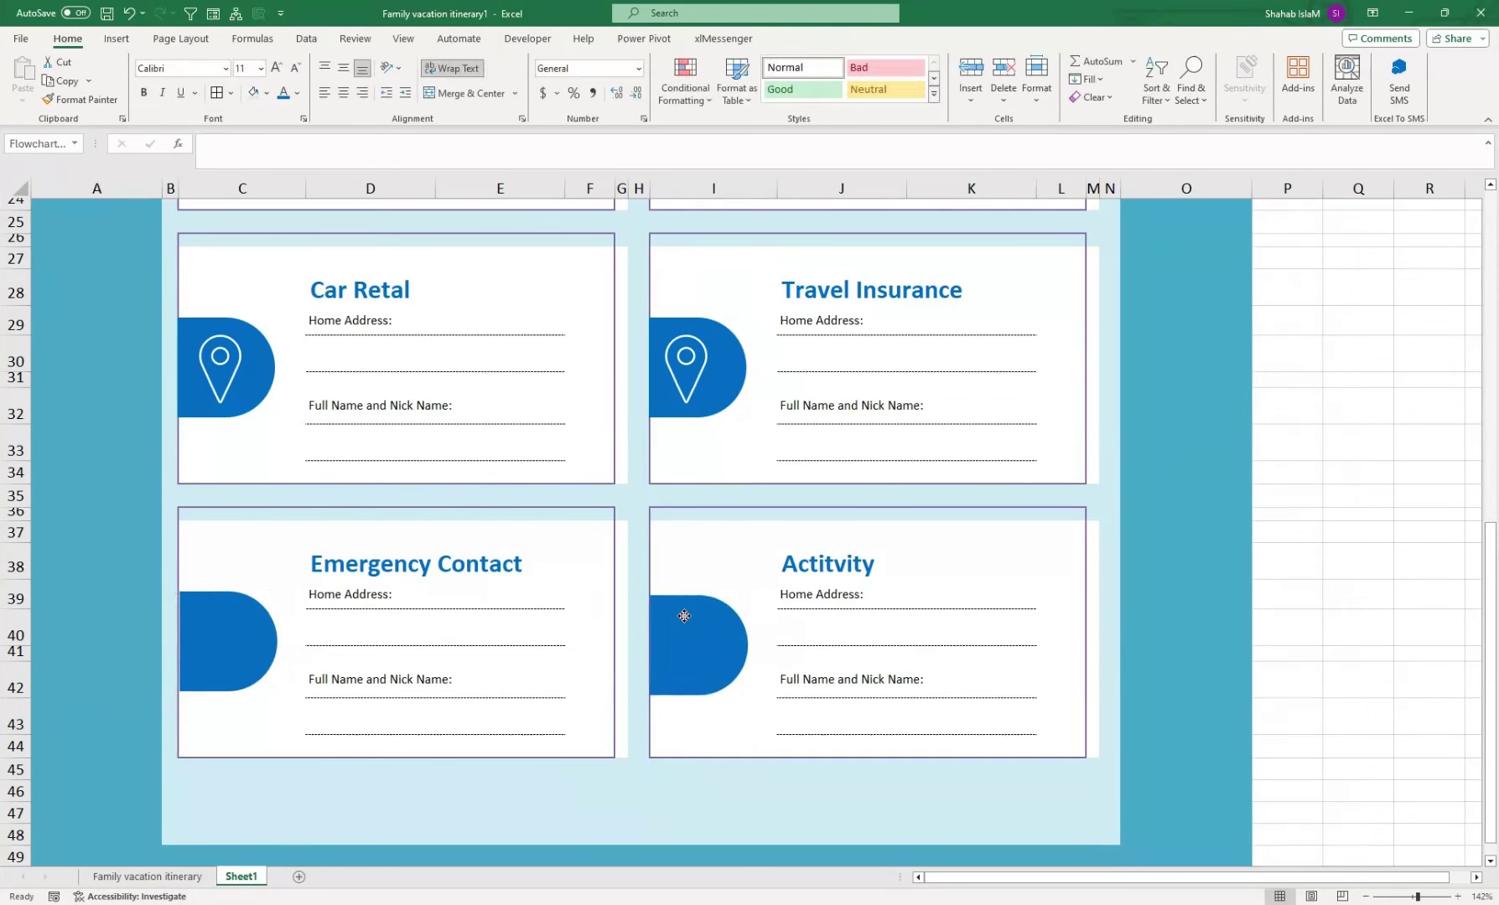
left_click(684, 352)
left_click(209, 364)
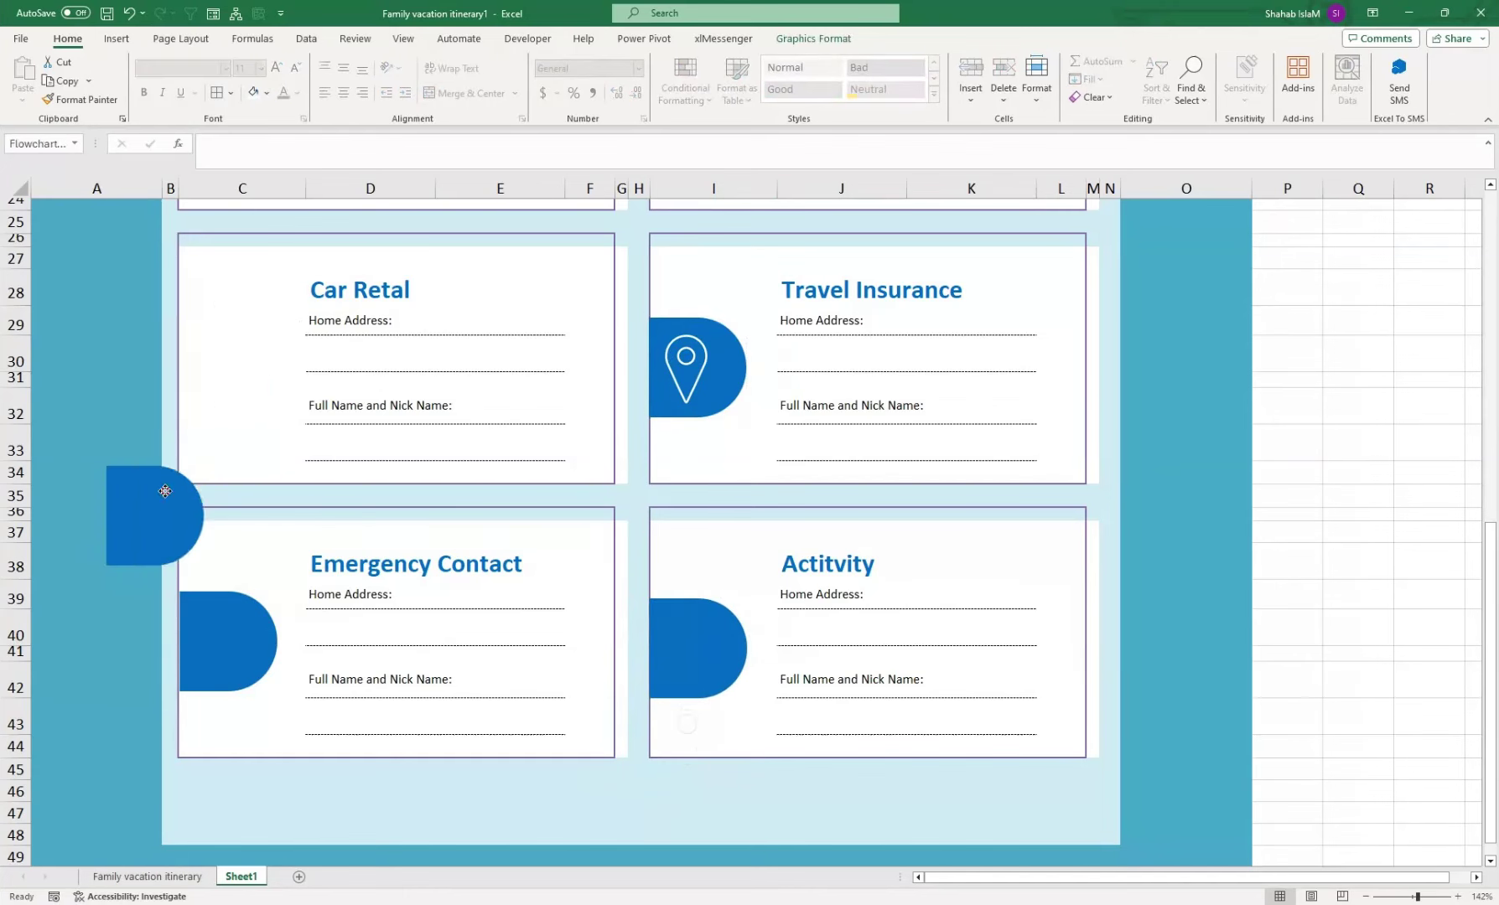
left_click(712, 713)
mouse_move(210, 364)
left_mouse_down()
mouse_move(152, 444)
mouse_move(235, 378)
left_mouse_up()
left_click(686, 369)
key("Delete")
left_click(692, 378)
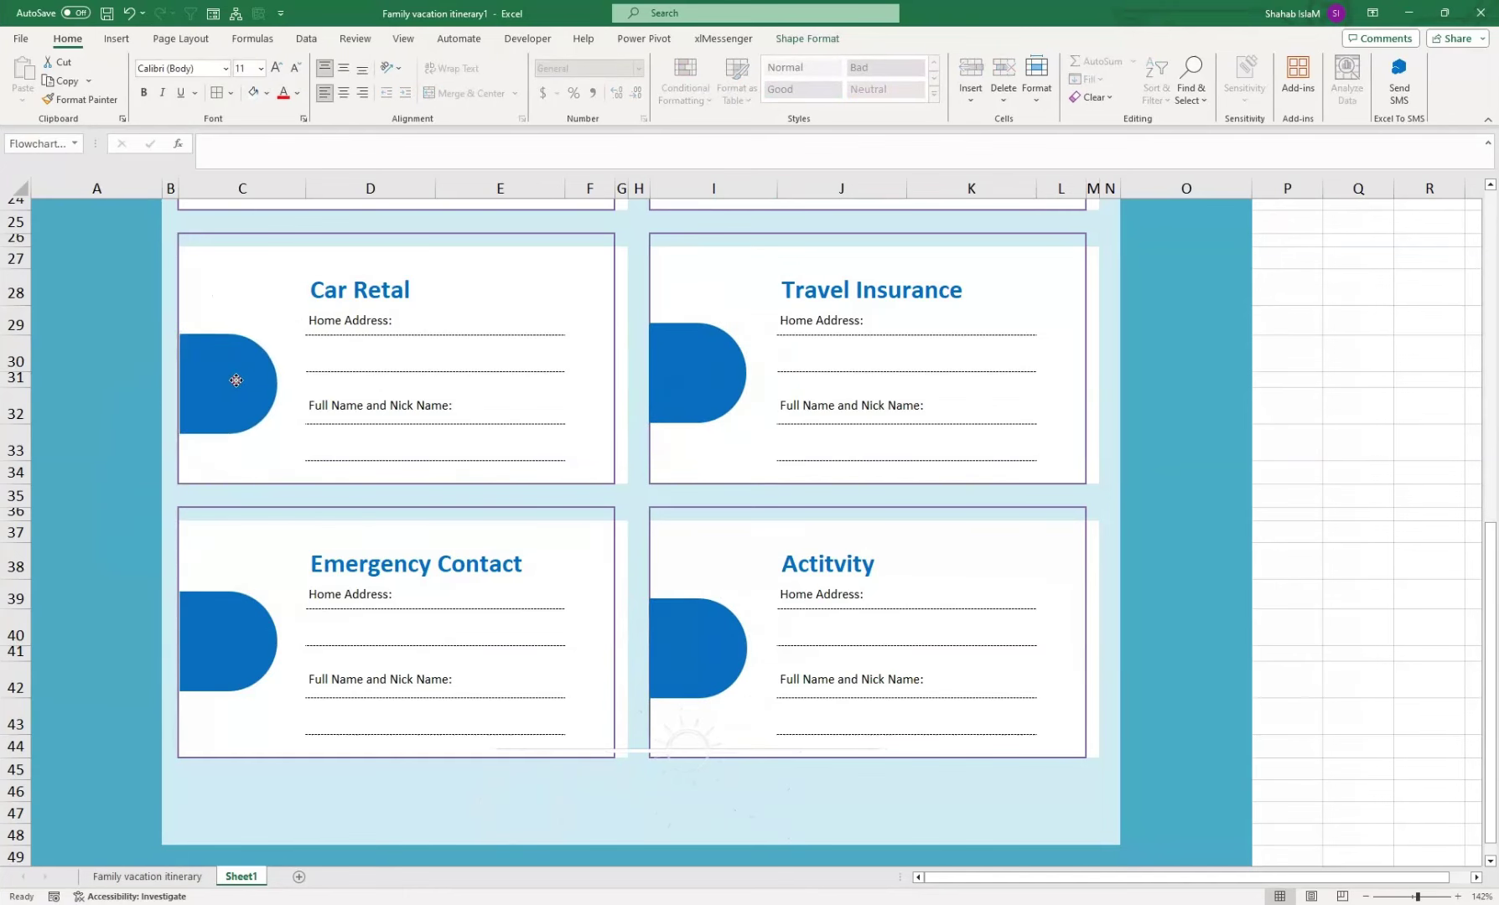
scroll(621, 641, "up", 7)
scroll(621, 641, "down", 6)
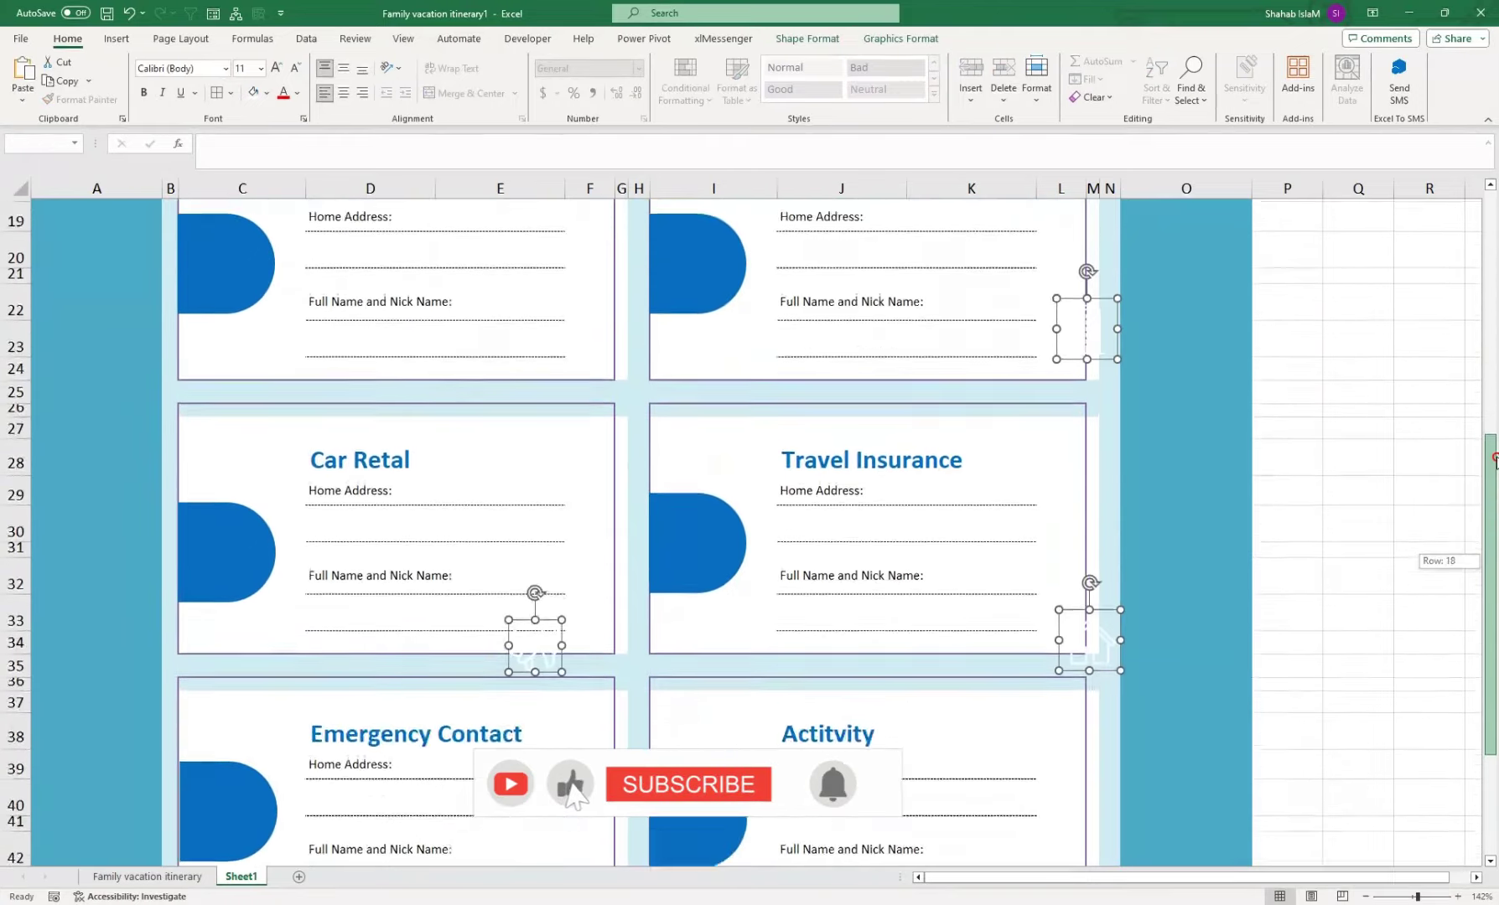
scroll(620, 641, "up", 2)
- Place the white building icon into the Loading card's blue tab
left_click_drag(1102, 472, 1198, 279)
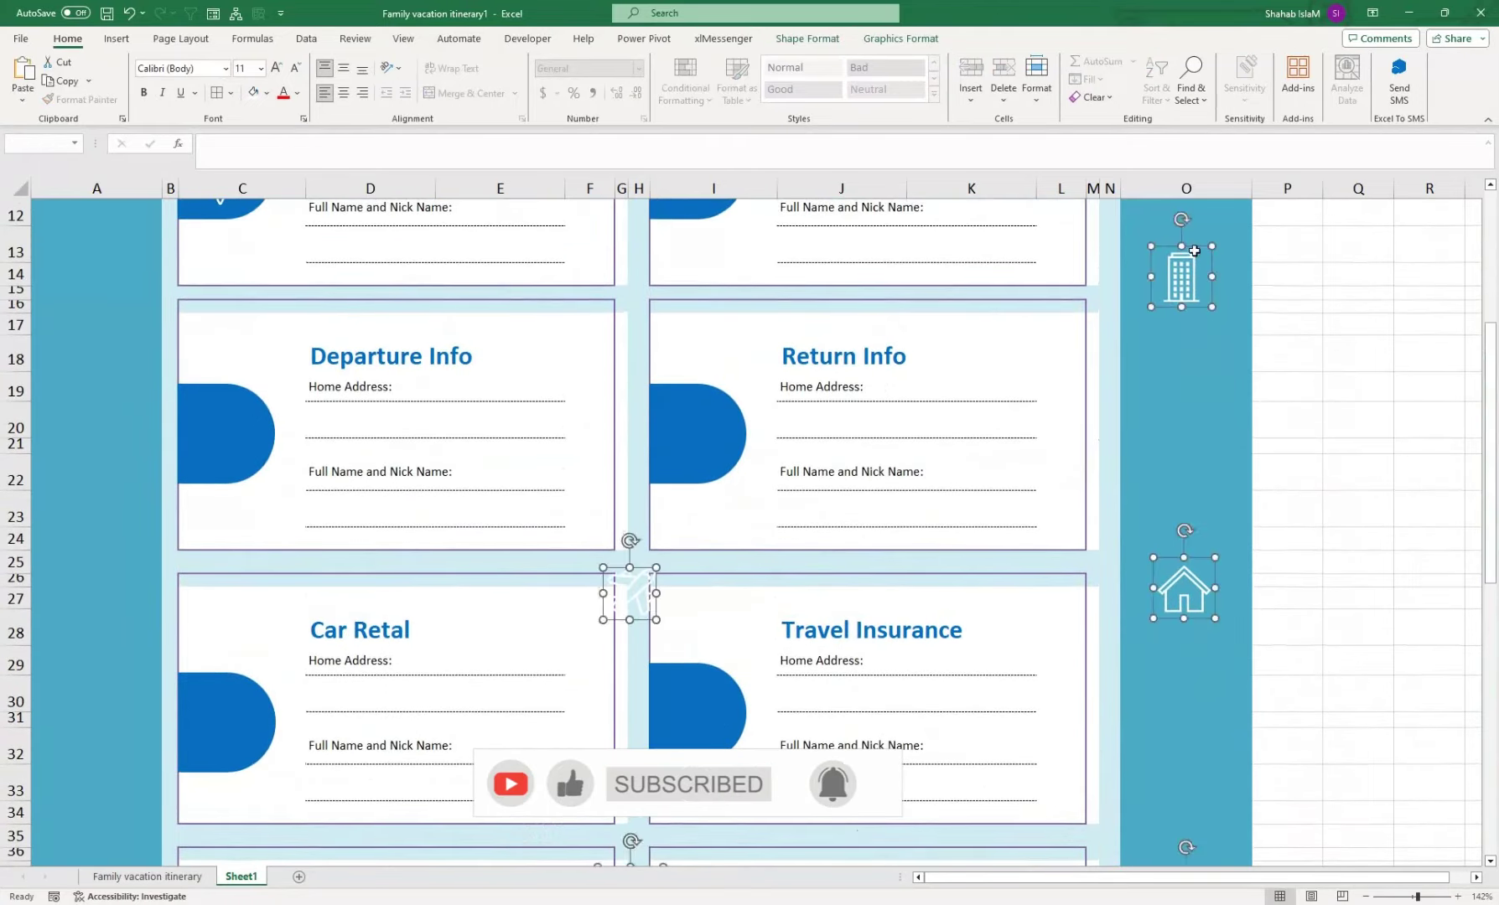
scroll(1199, 279, "up", 3)
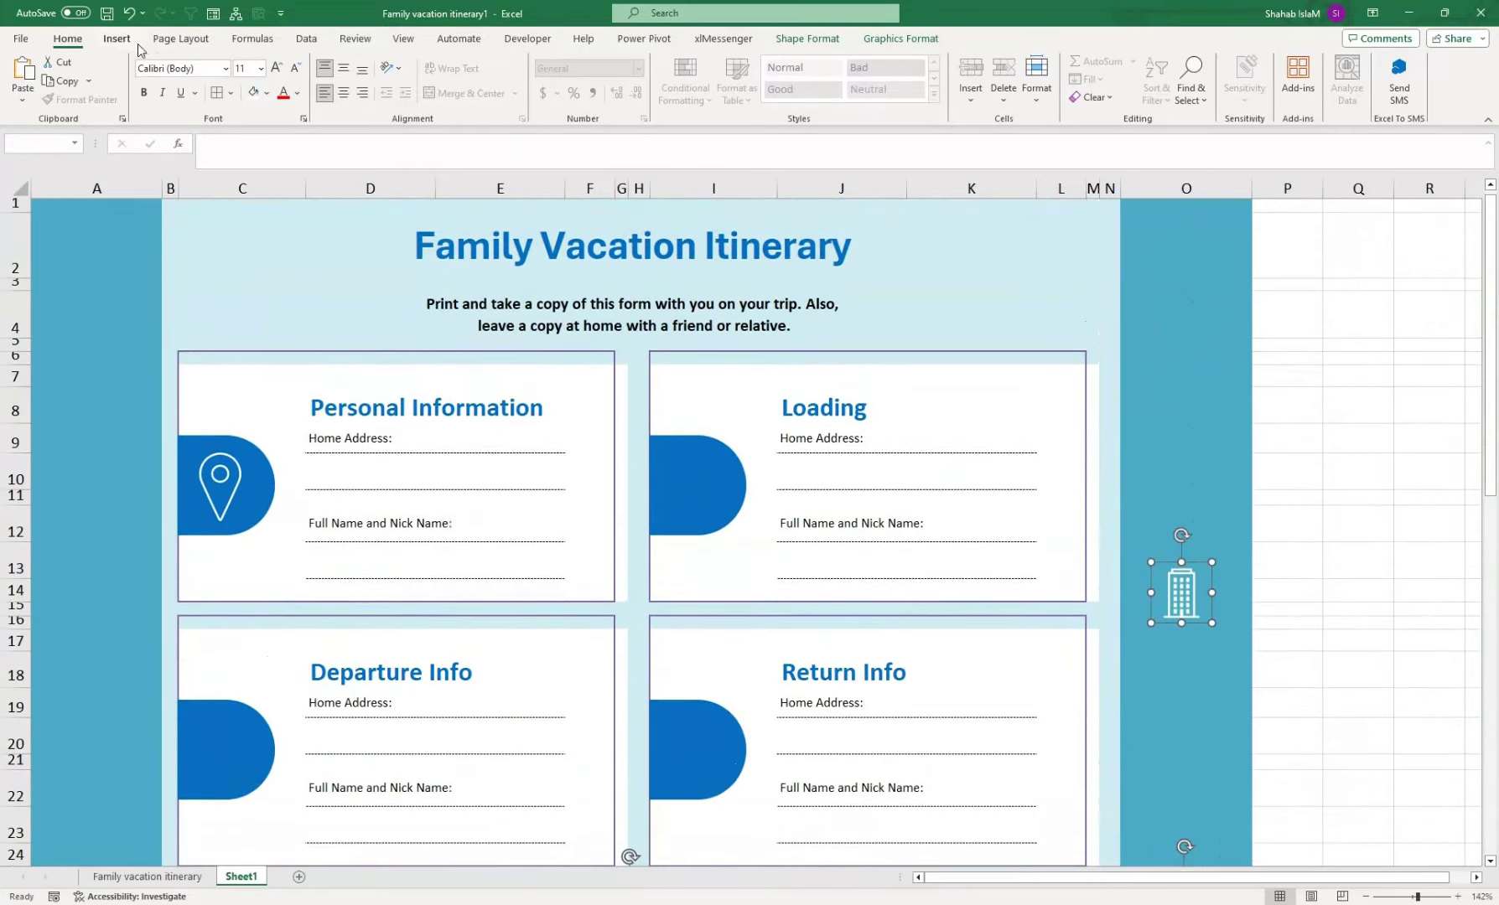
left_click(116, 39)
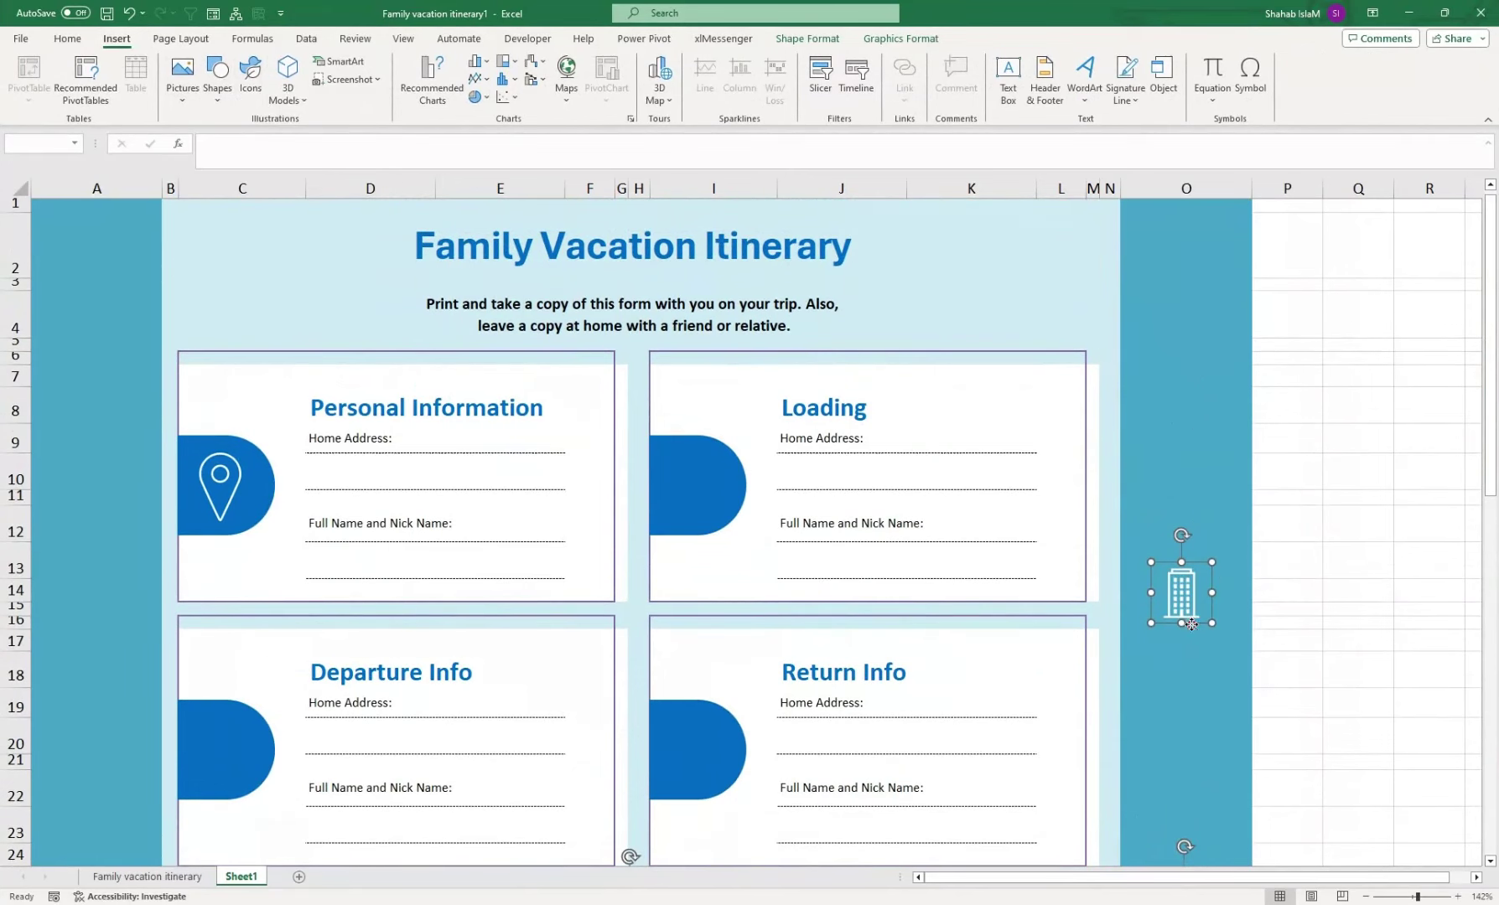
left_click_drag(1191, 624, 708, 512)
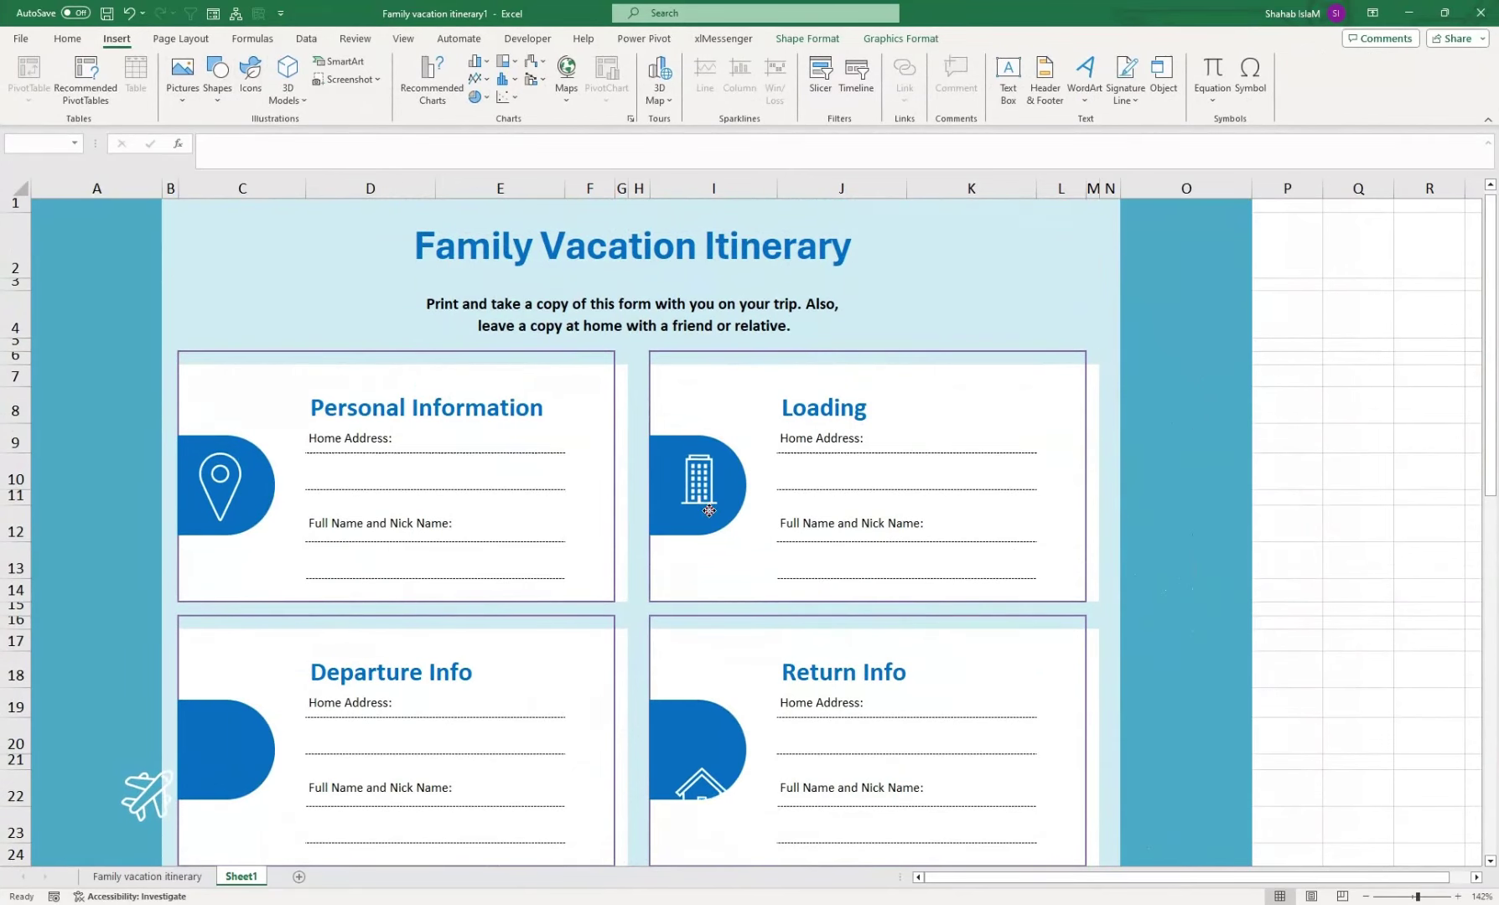
key("ctrl+a")
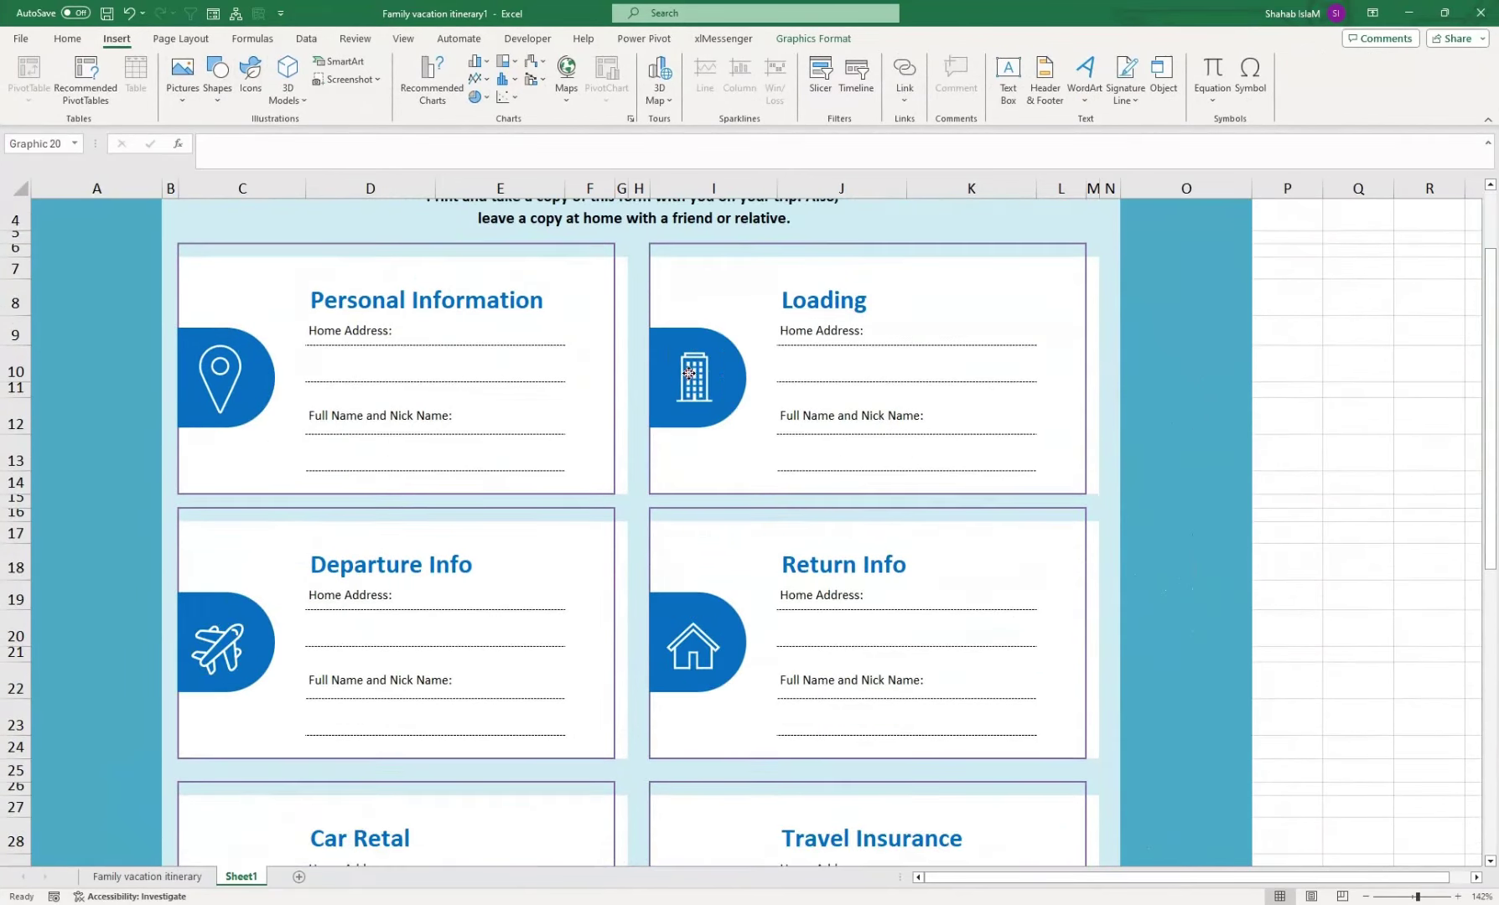
left_click(694, 378)
left_click_drag(1490, 390, 1482, 561)
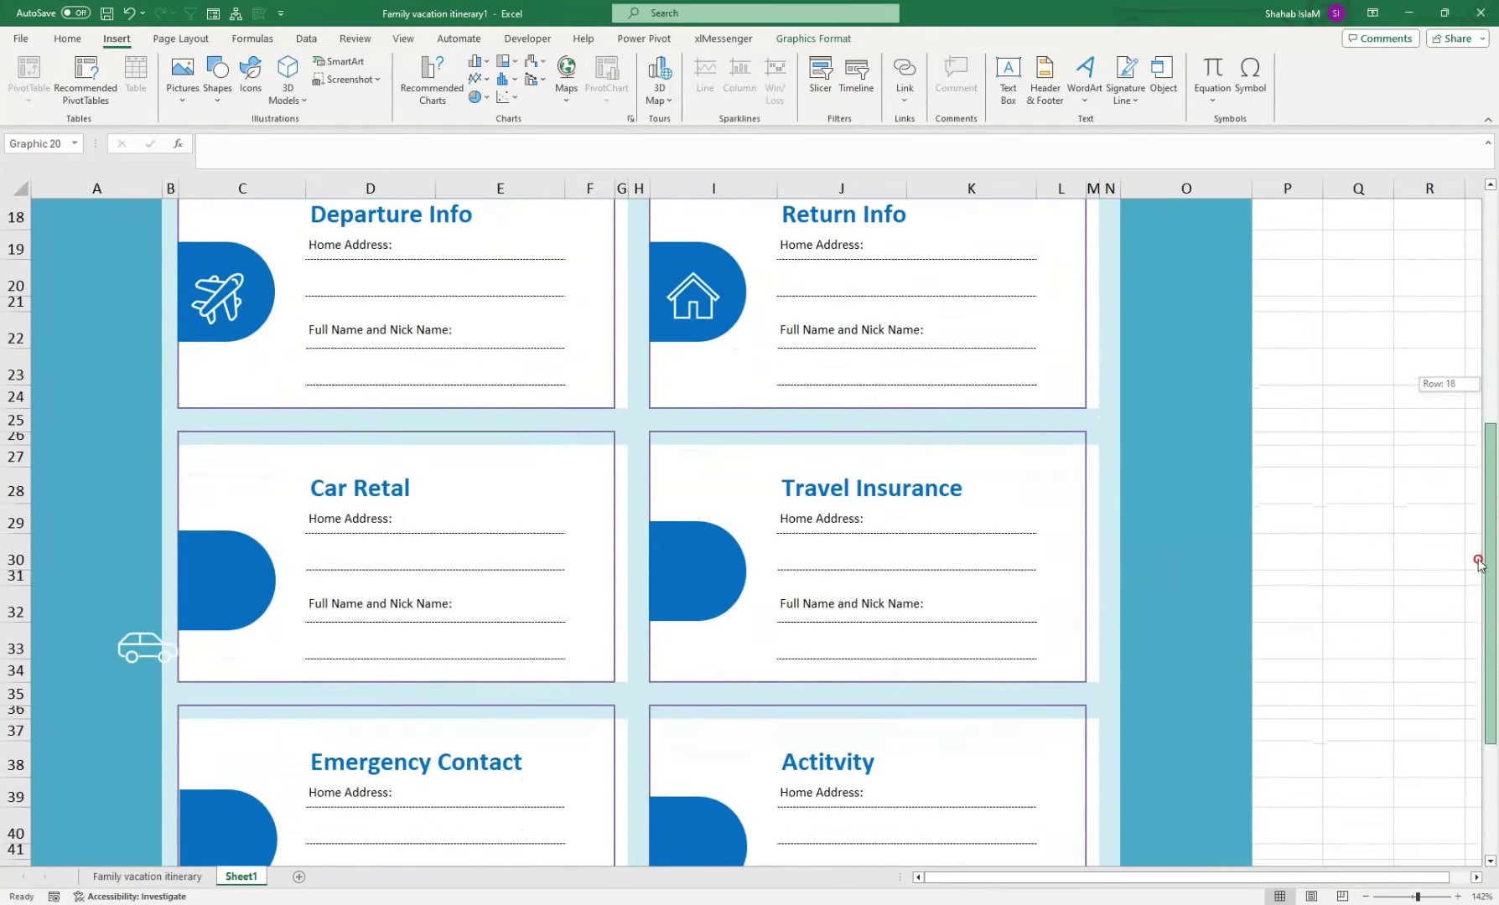
- Move the car and globe icons into the Car Retal and Travel Insurance tabs
left_click_drag(154, 655, 226, 589)
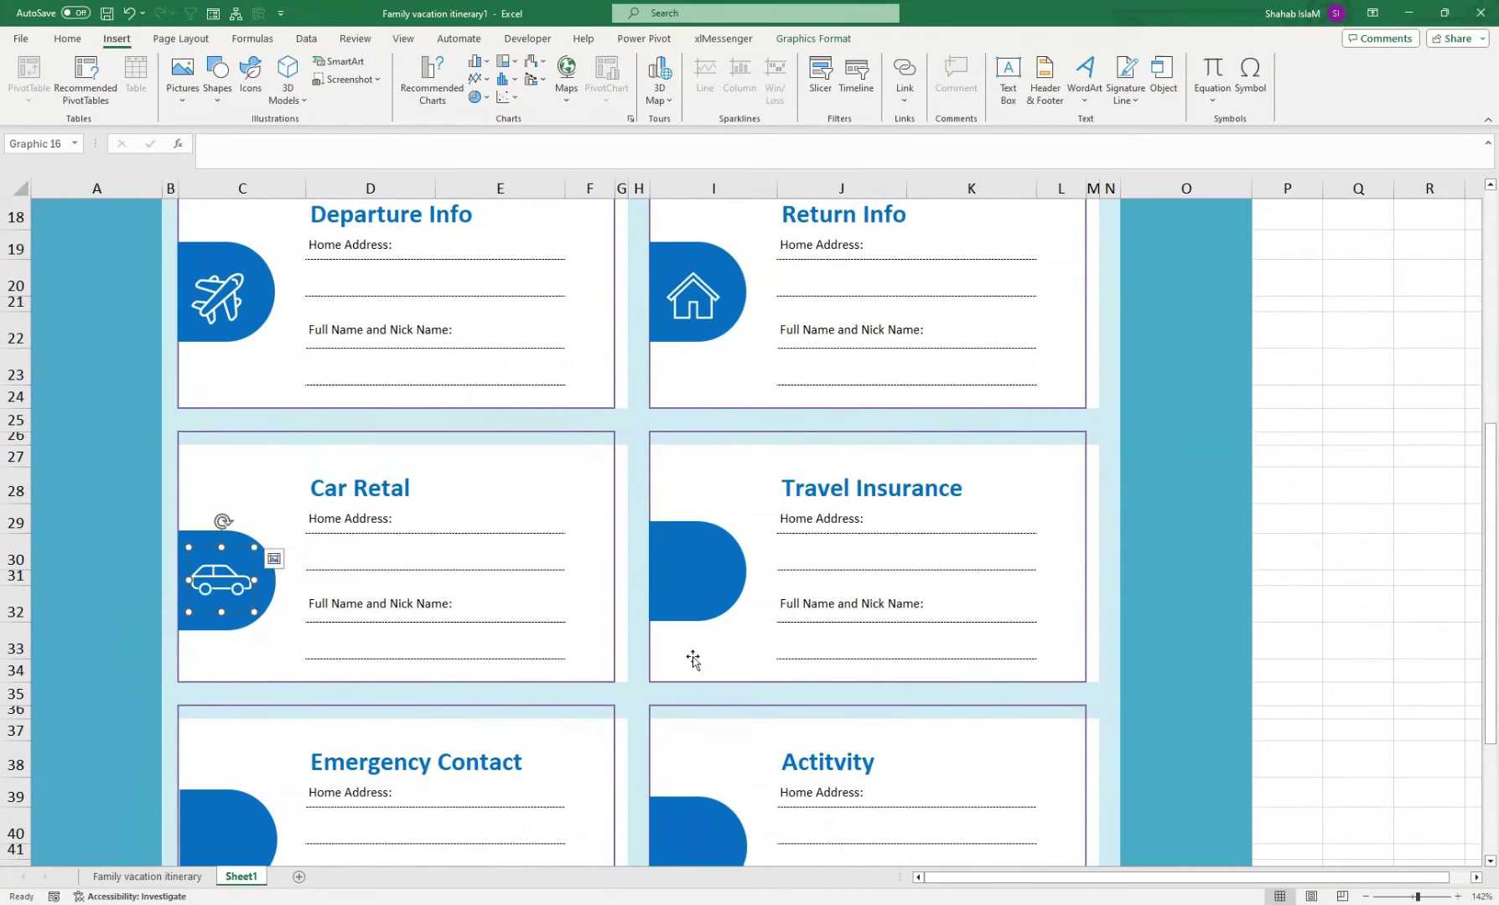
left_click_drag(692, 657, 687, 571)
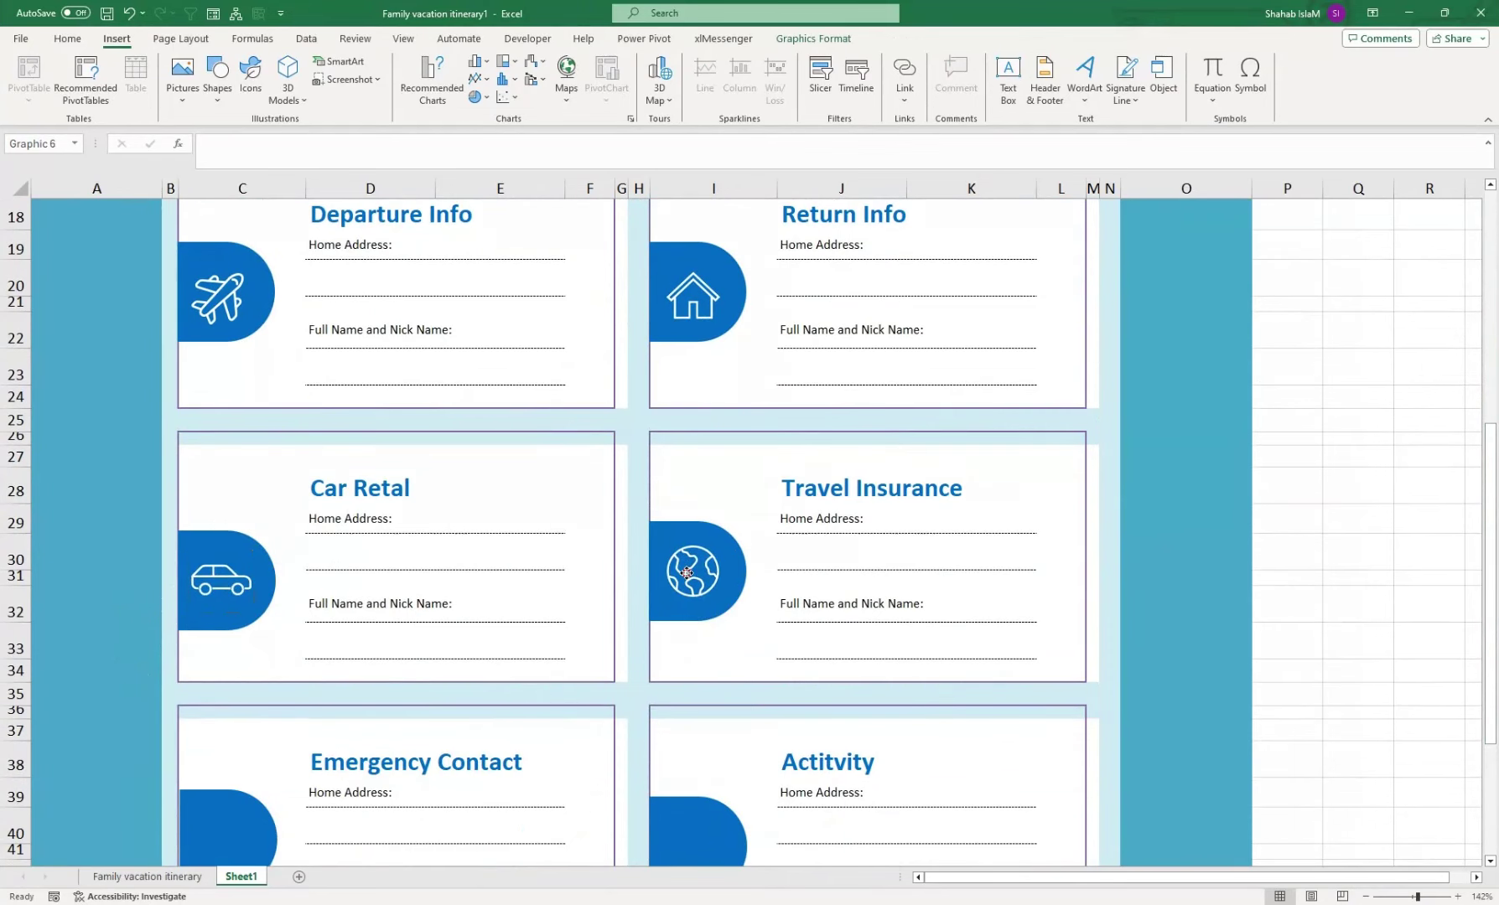
scroll(1383, 570, "down", 2)
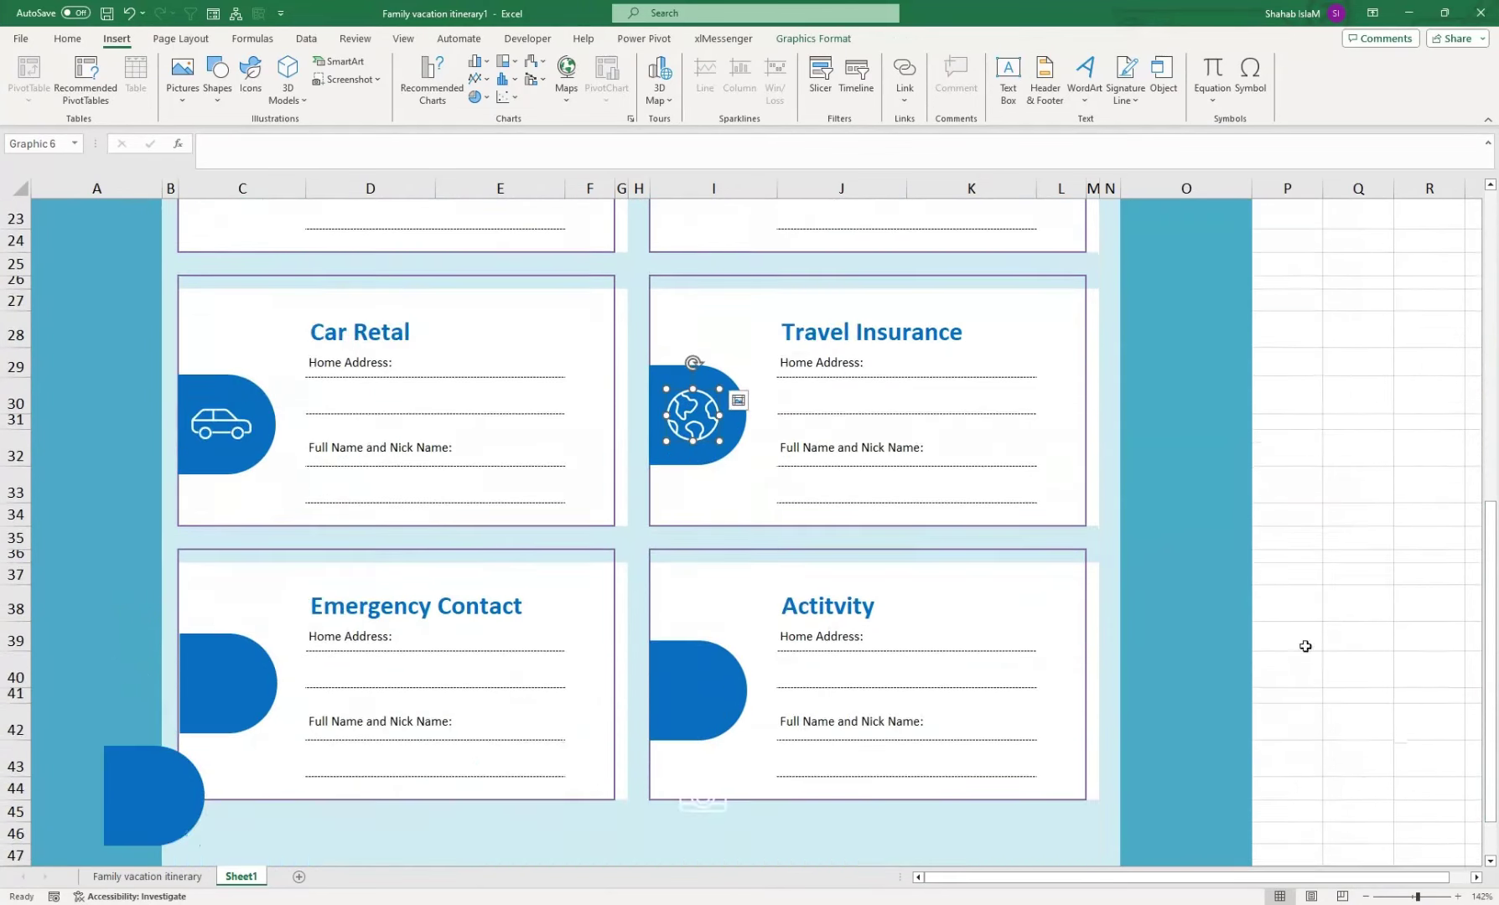
left_click_drag(708, 791, 693, 701)
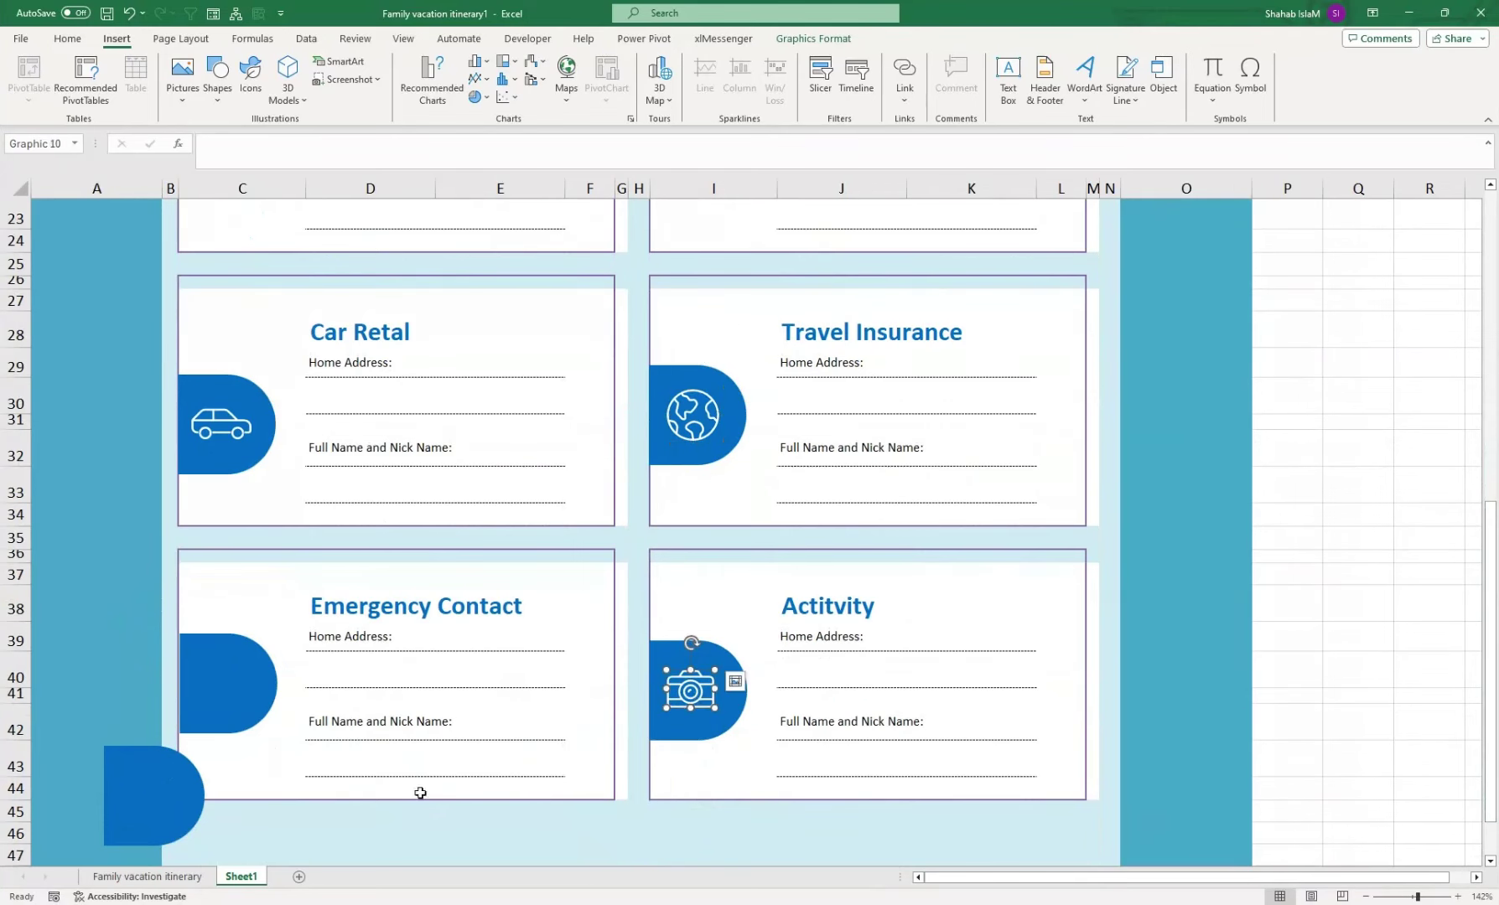
- Delete the extra blue half-round tab shape
left_click_drag(201, 793, 341, 792)
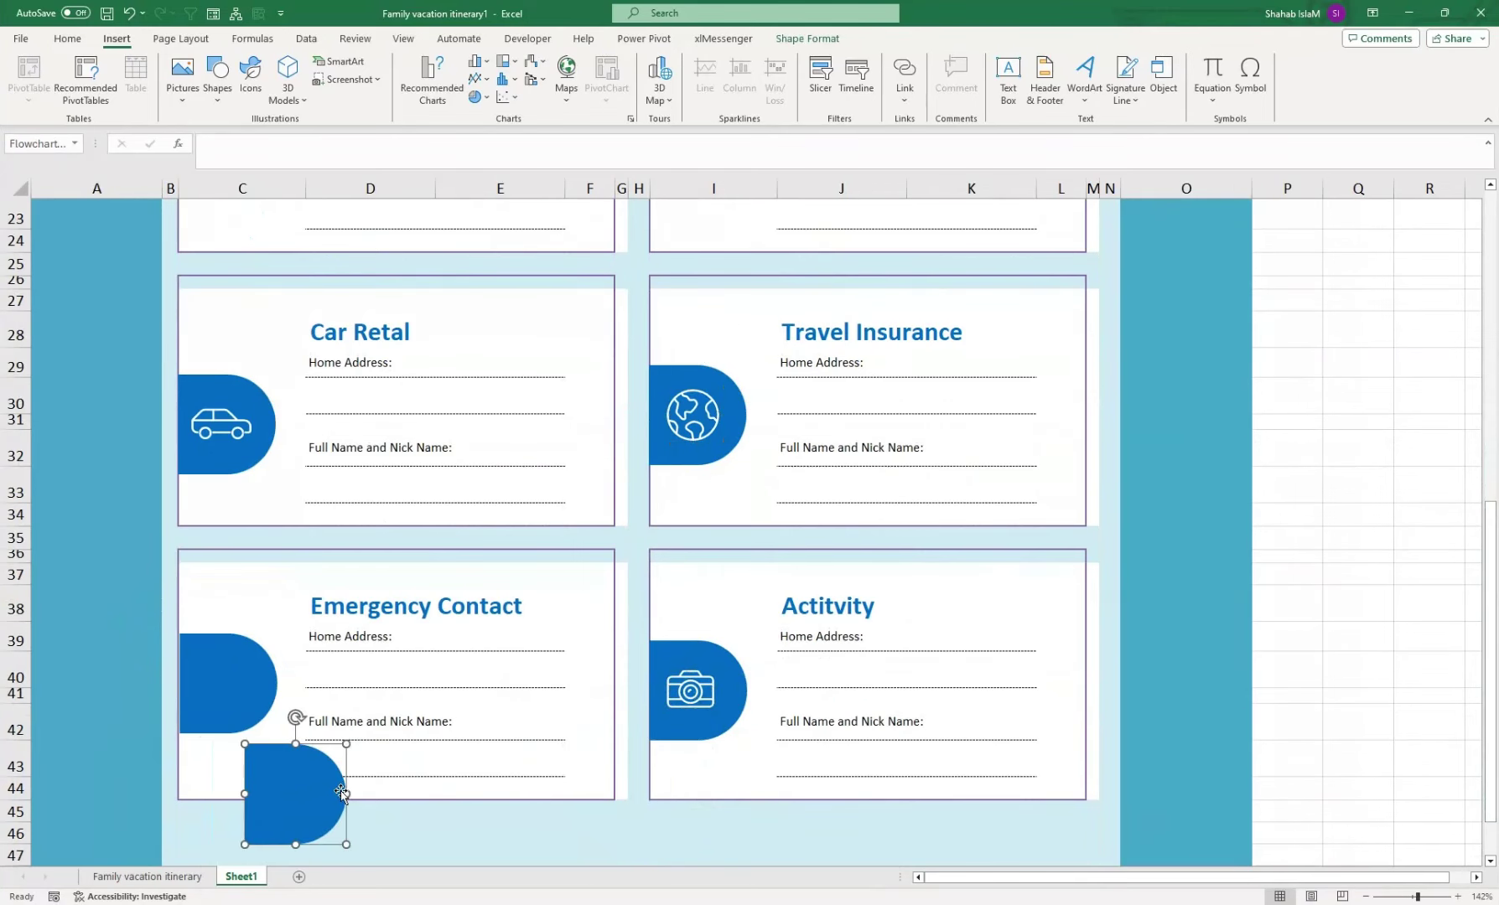
key("Delete")
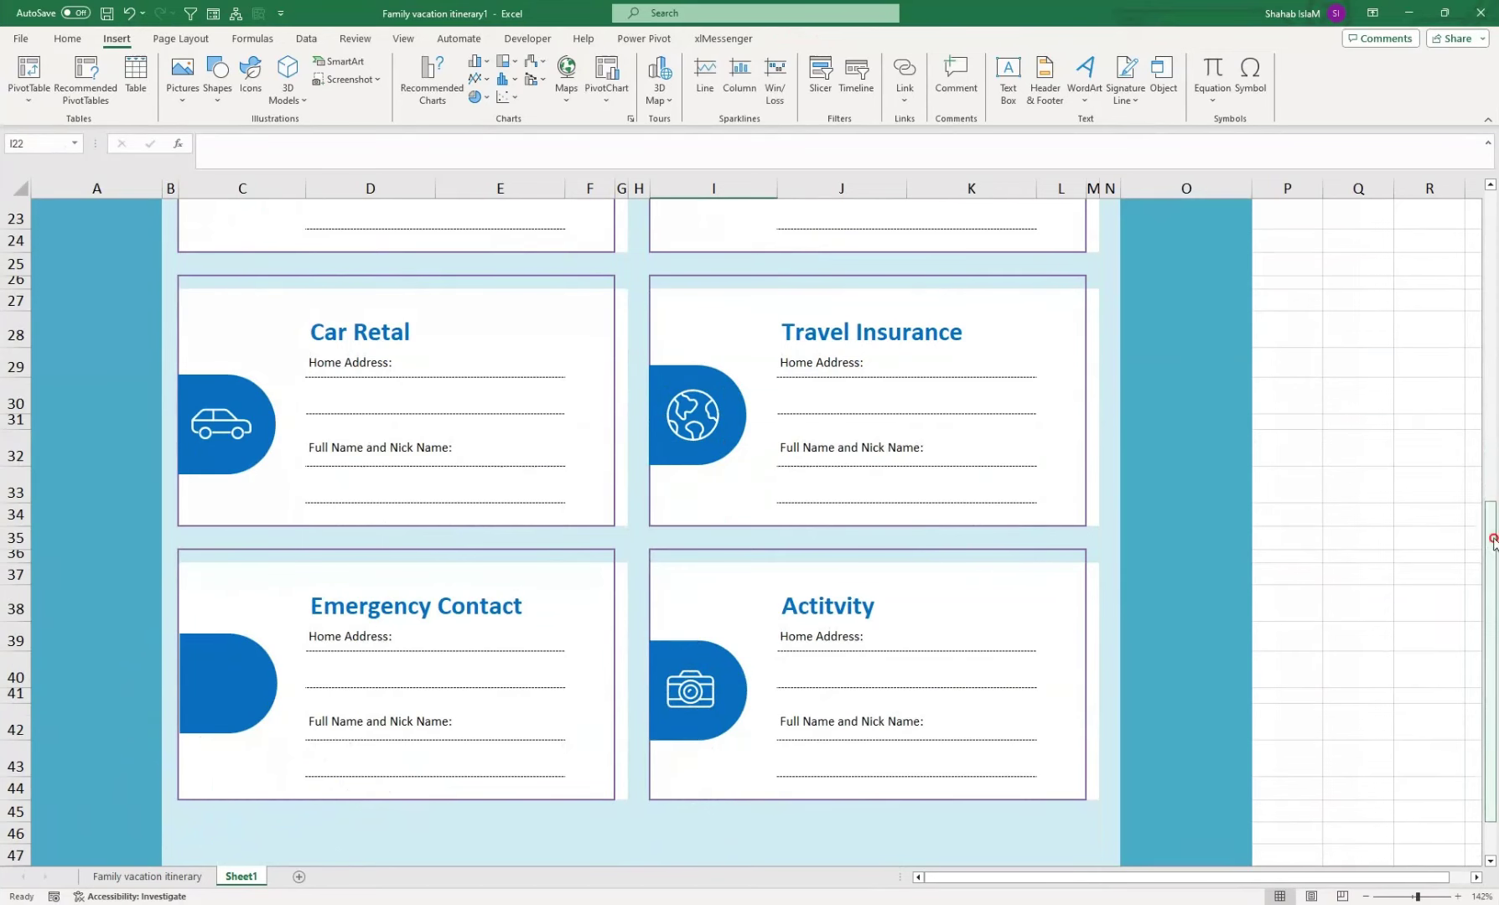
scroll(1475, 537, "down", 1)
scroll(825, 377, "up", 8)
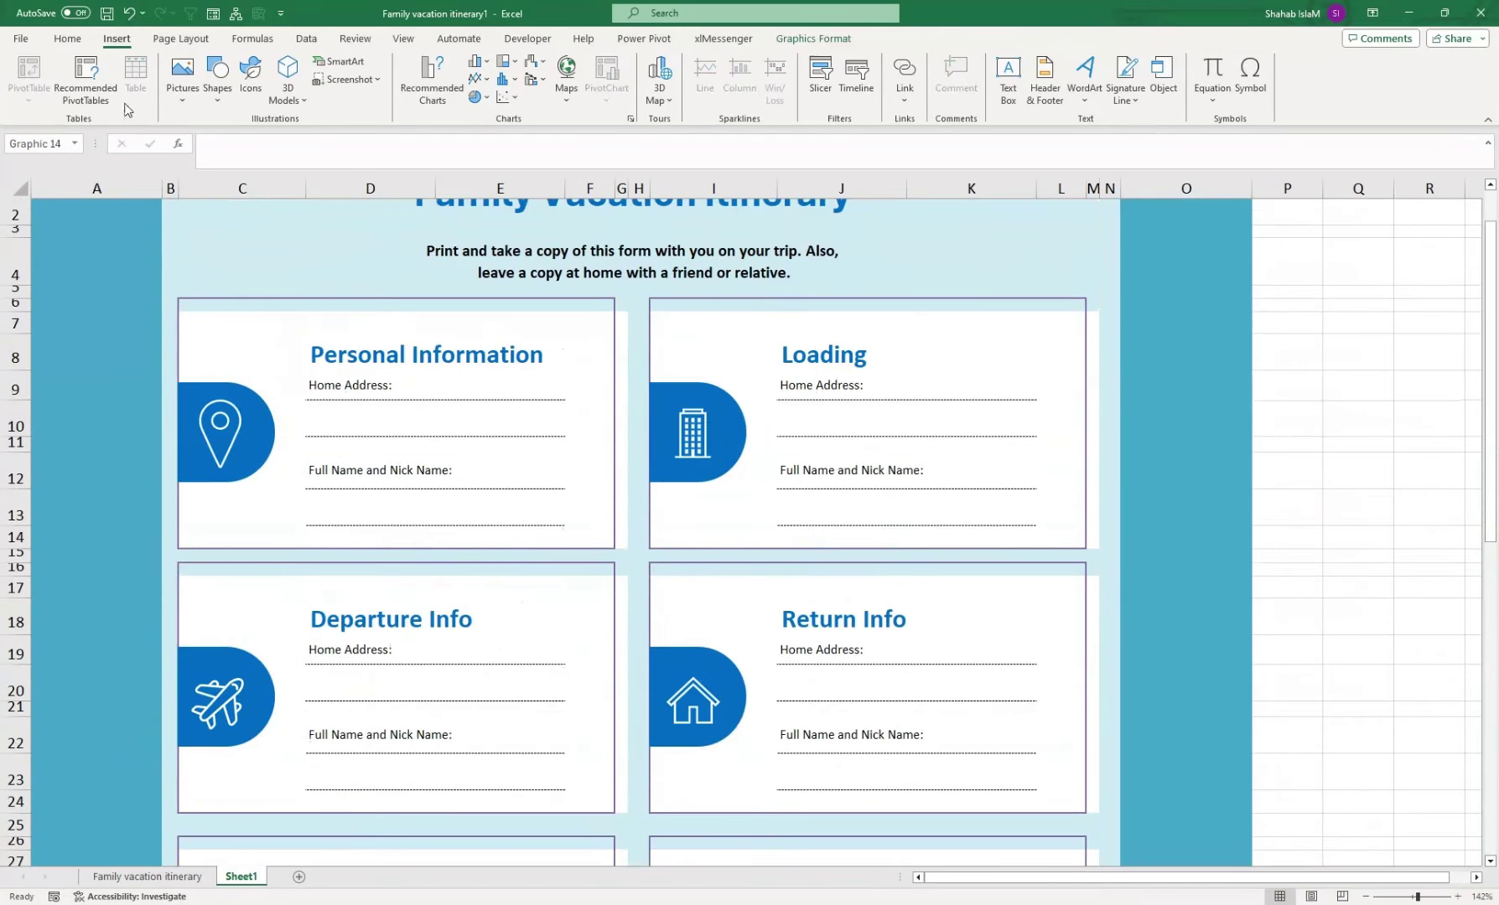
left_click(211, 99)
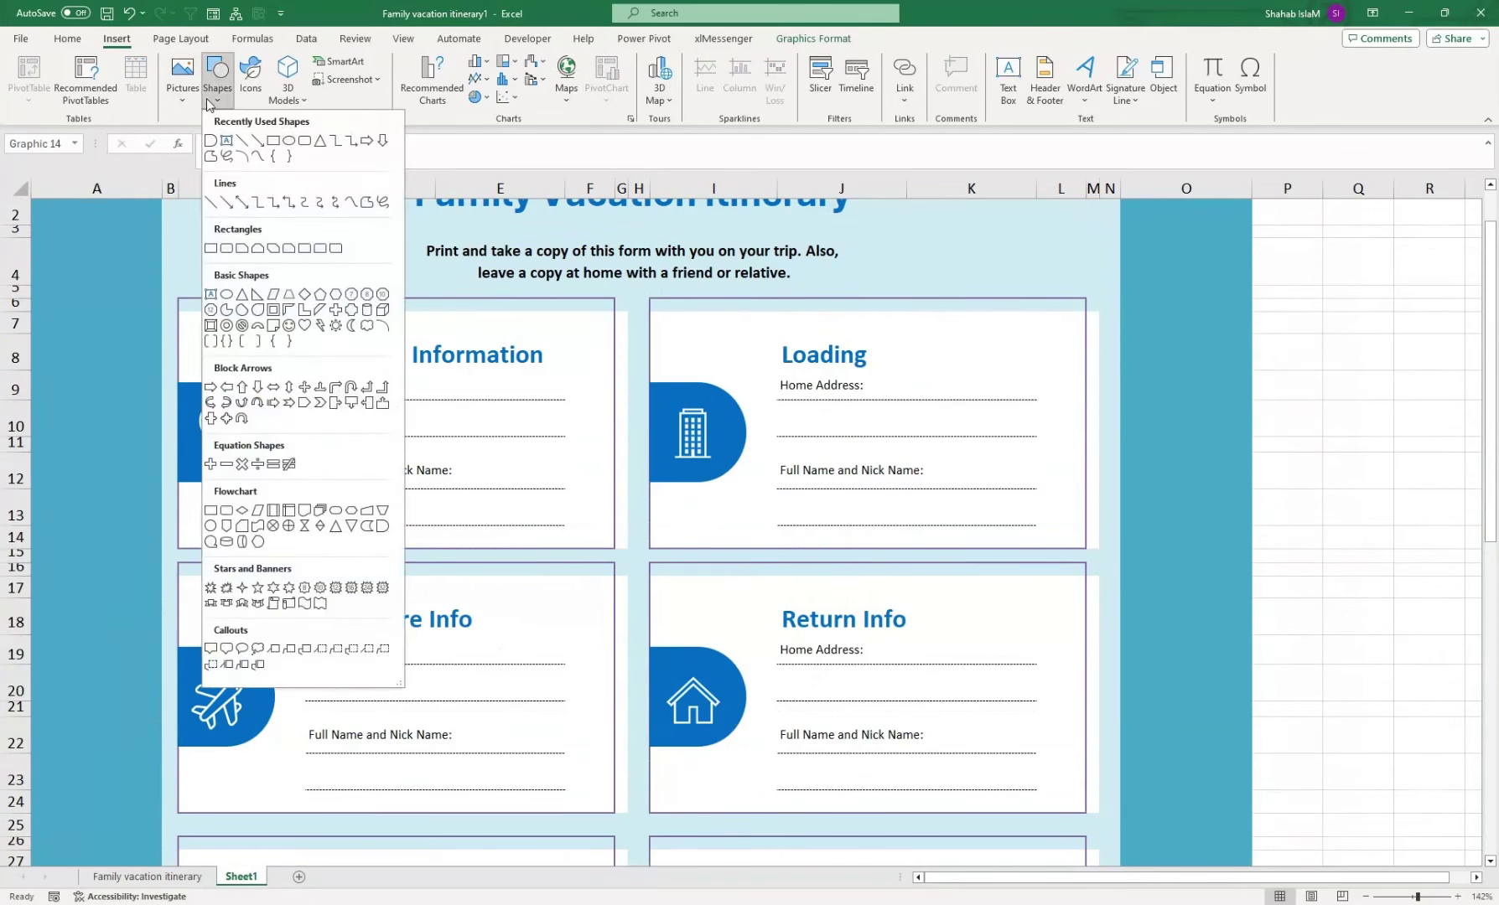
left_click(211, 99)
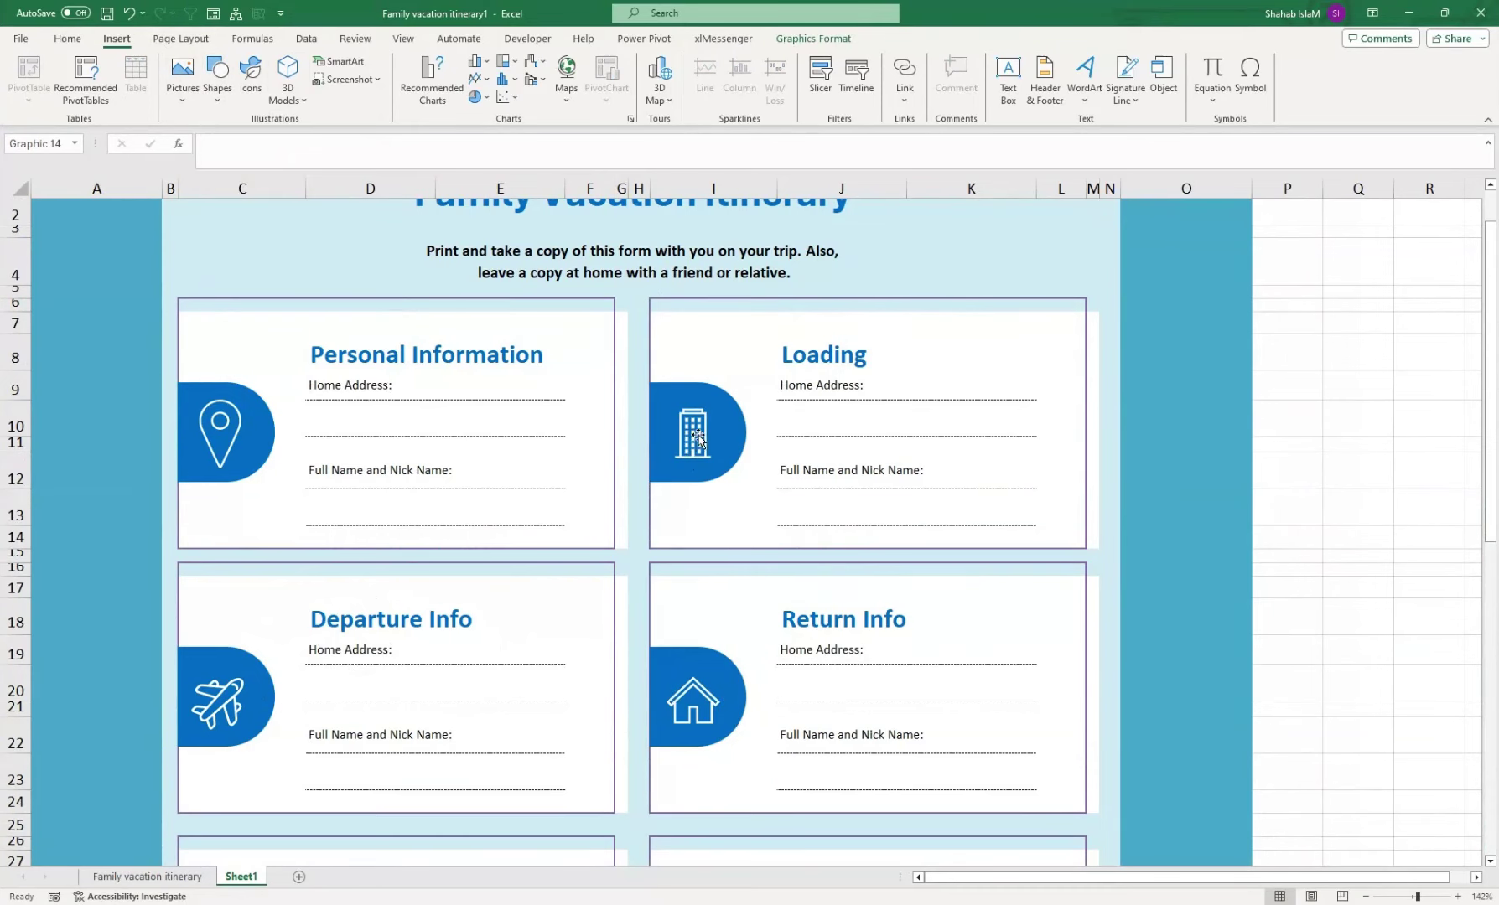
- Move the person icon into the Emergency Contact tab
scroll(388, 670, "down", 5)
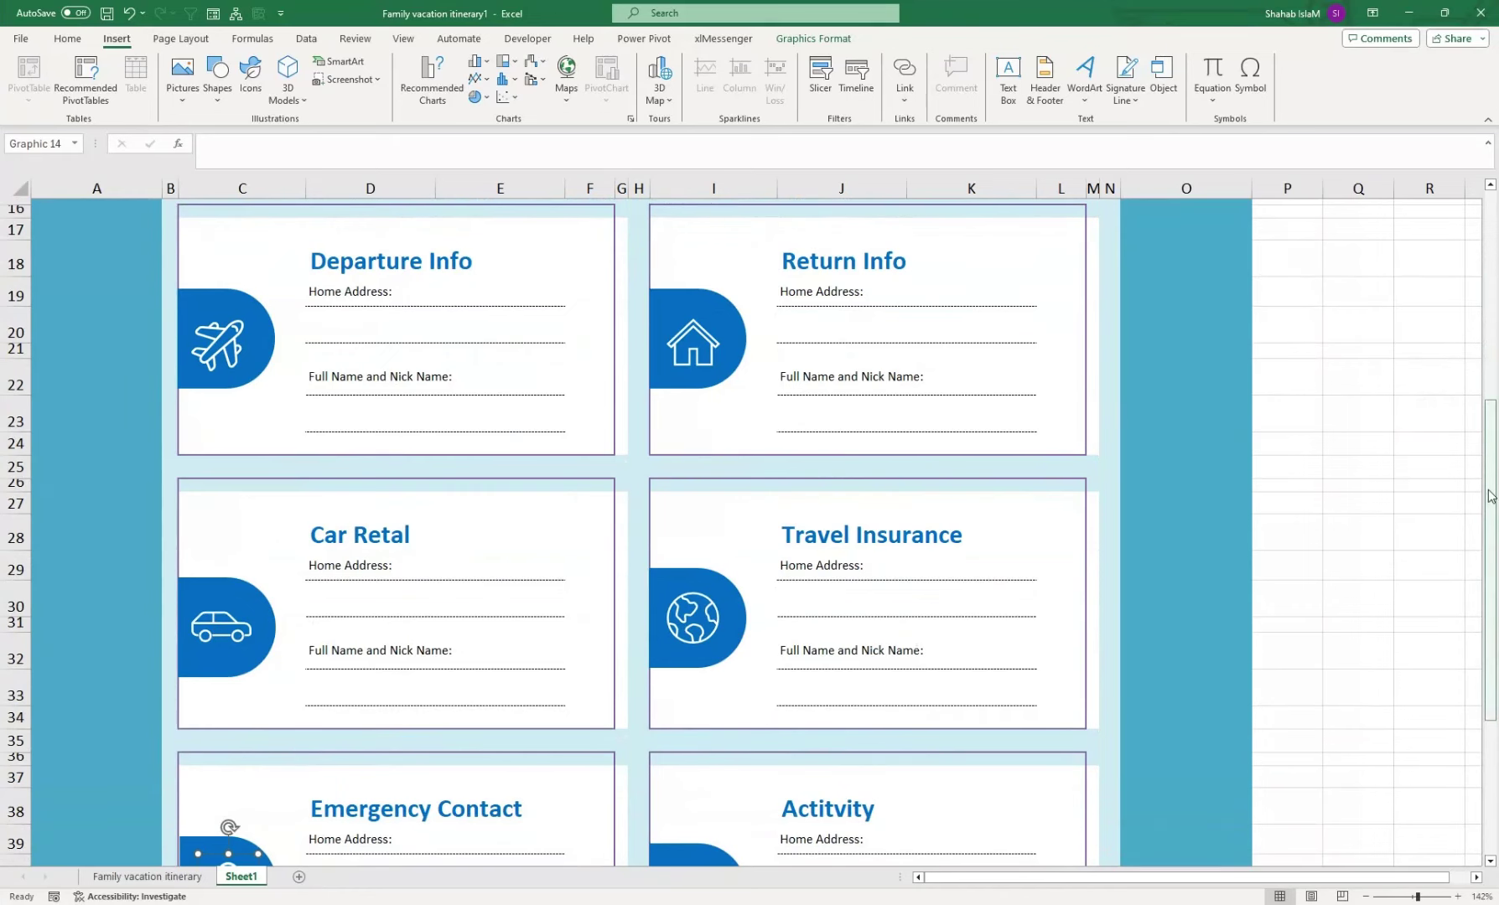
scroll(1304, 618, "down", 3)
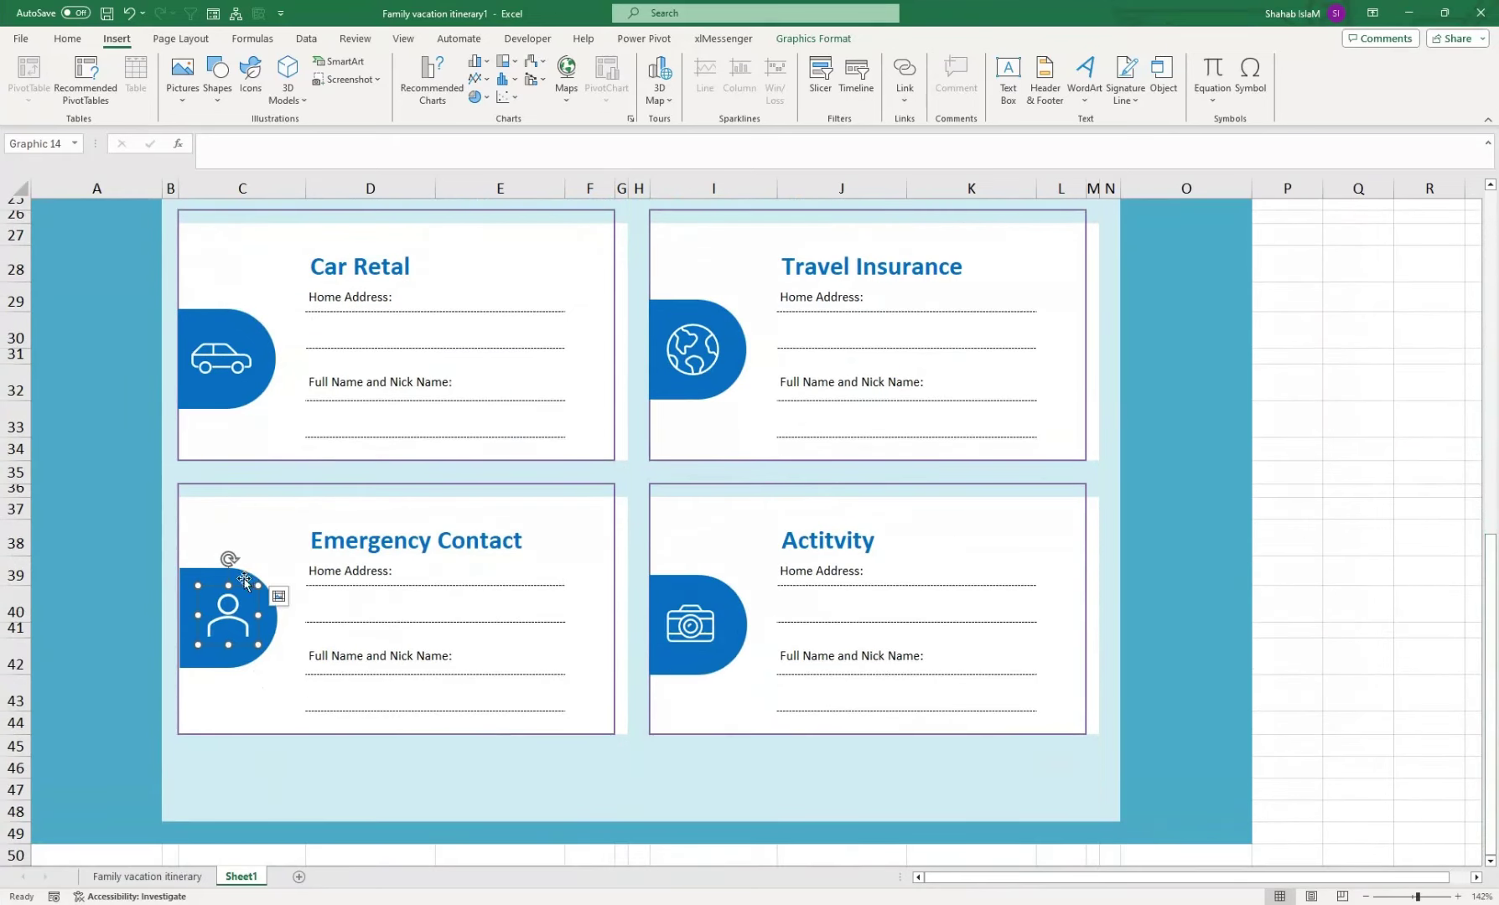
left_click_drag(244, 578, 211, 622)
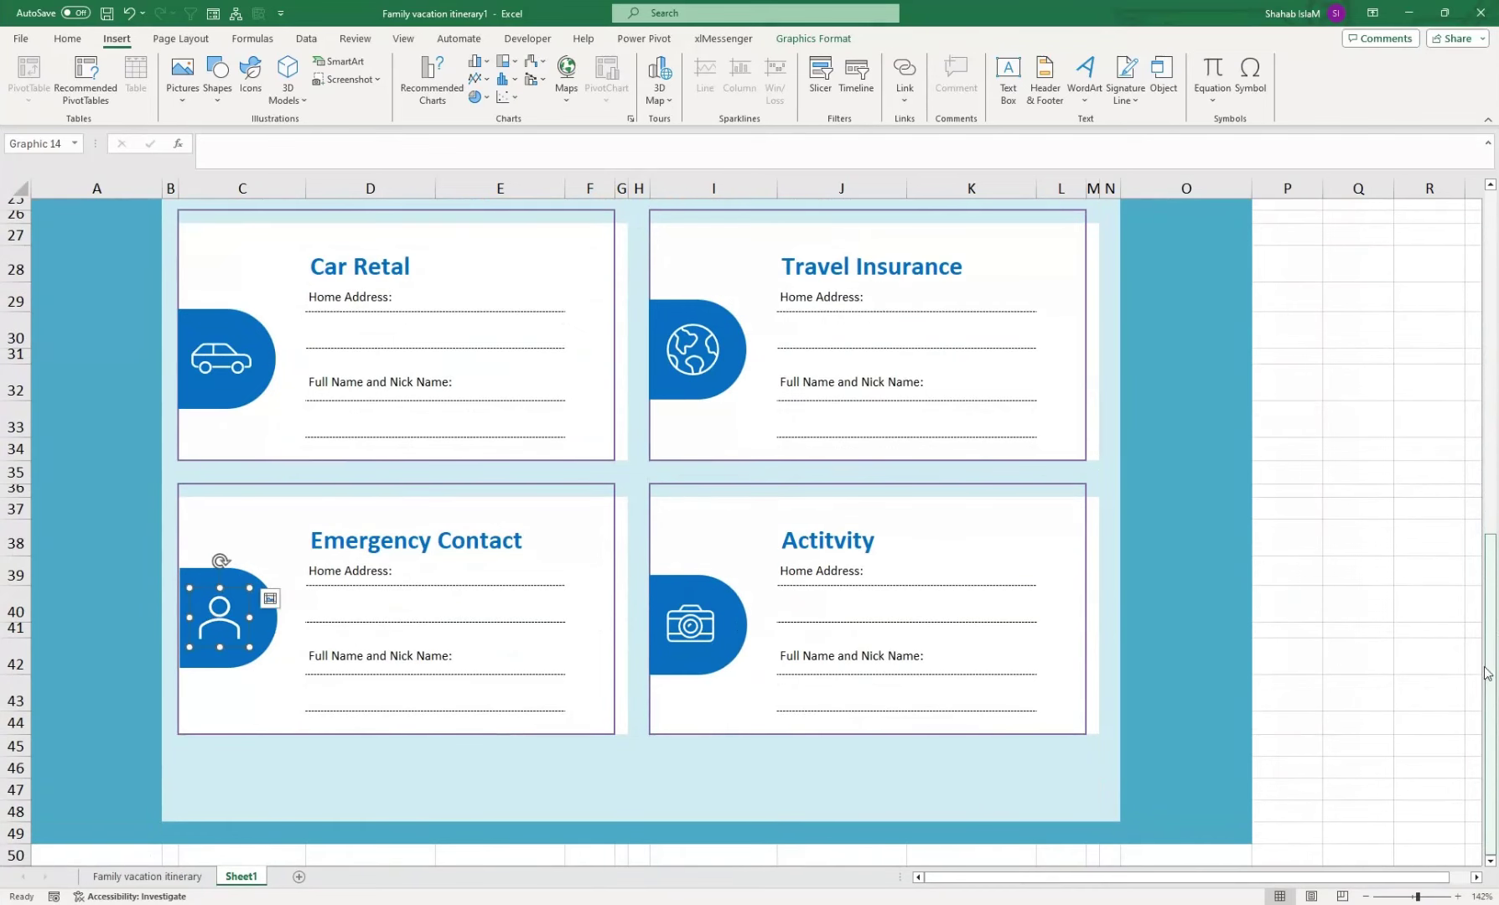
scroll(1450, 662, "up", 3)
scroll(1438, 659, "up", 5)
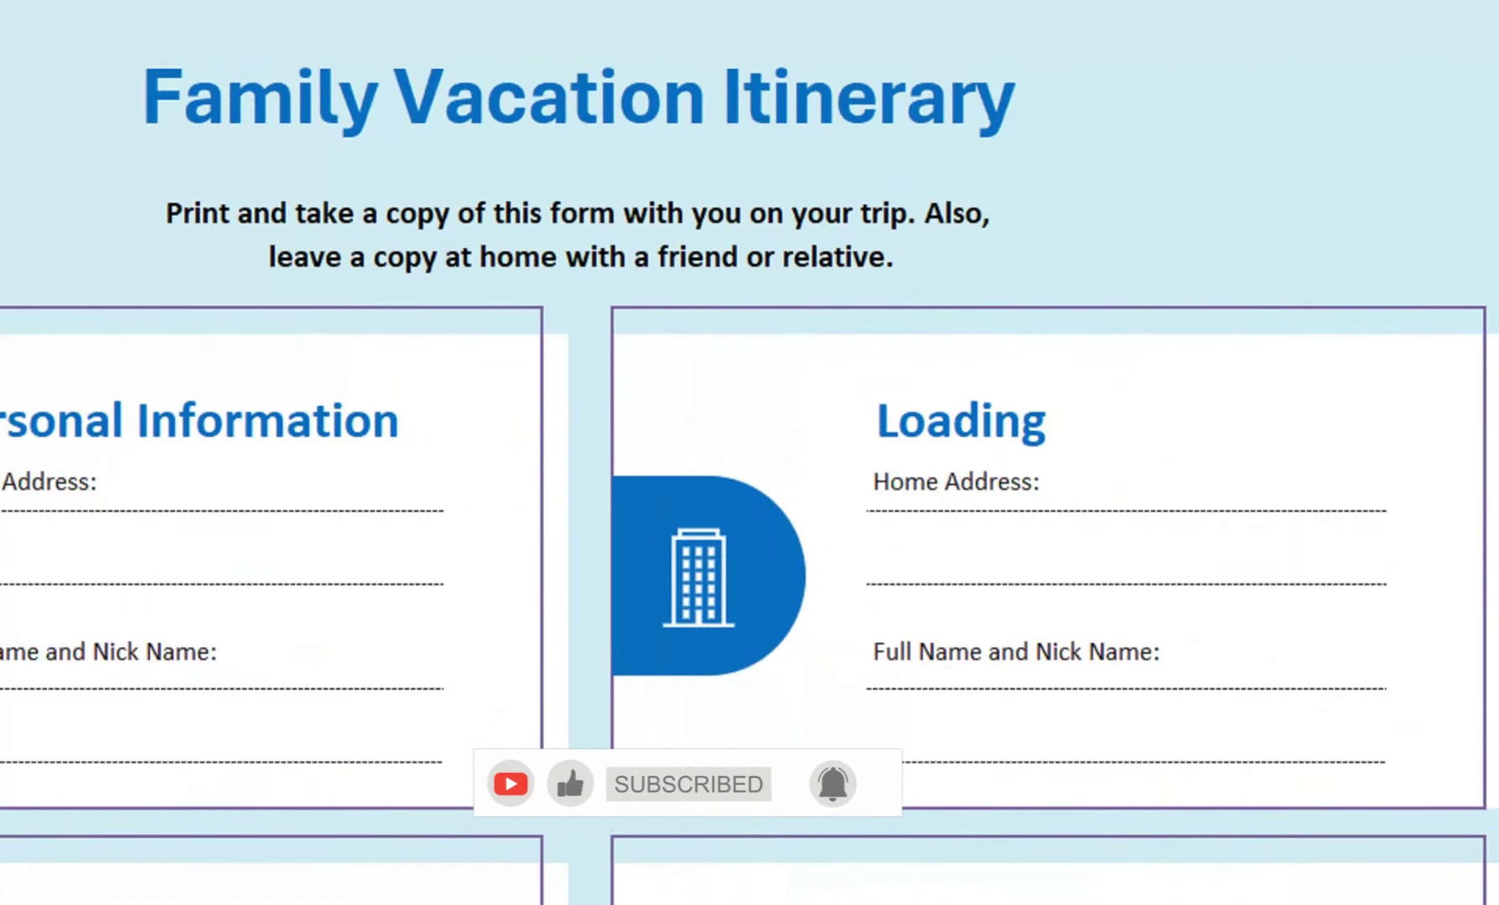
- Relabel the Loading box fields as 'Date of Reservation:' and 'Name:'
left_click(1020, 493)
key("BackSpace")
key("BackSpace")
key("BackSpace")
key("BackSpace")
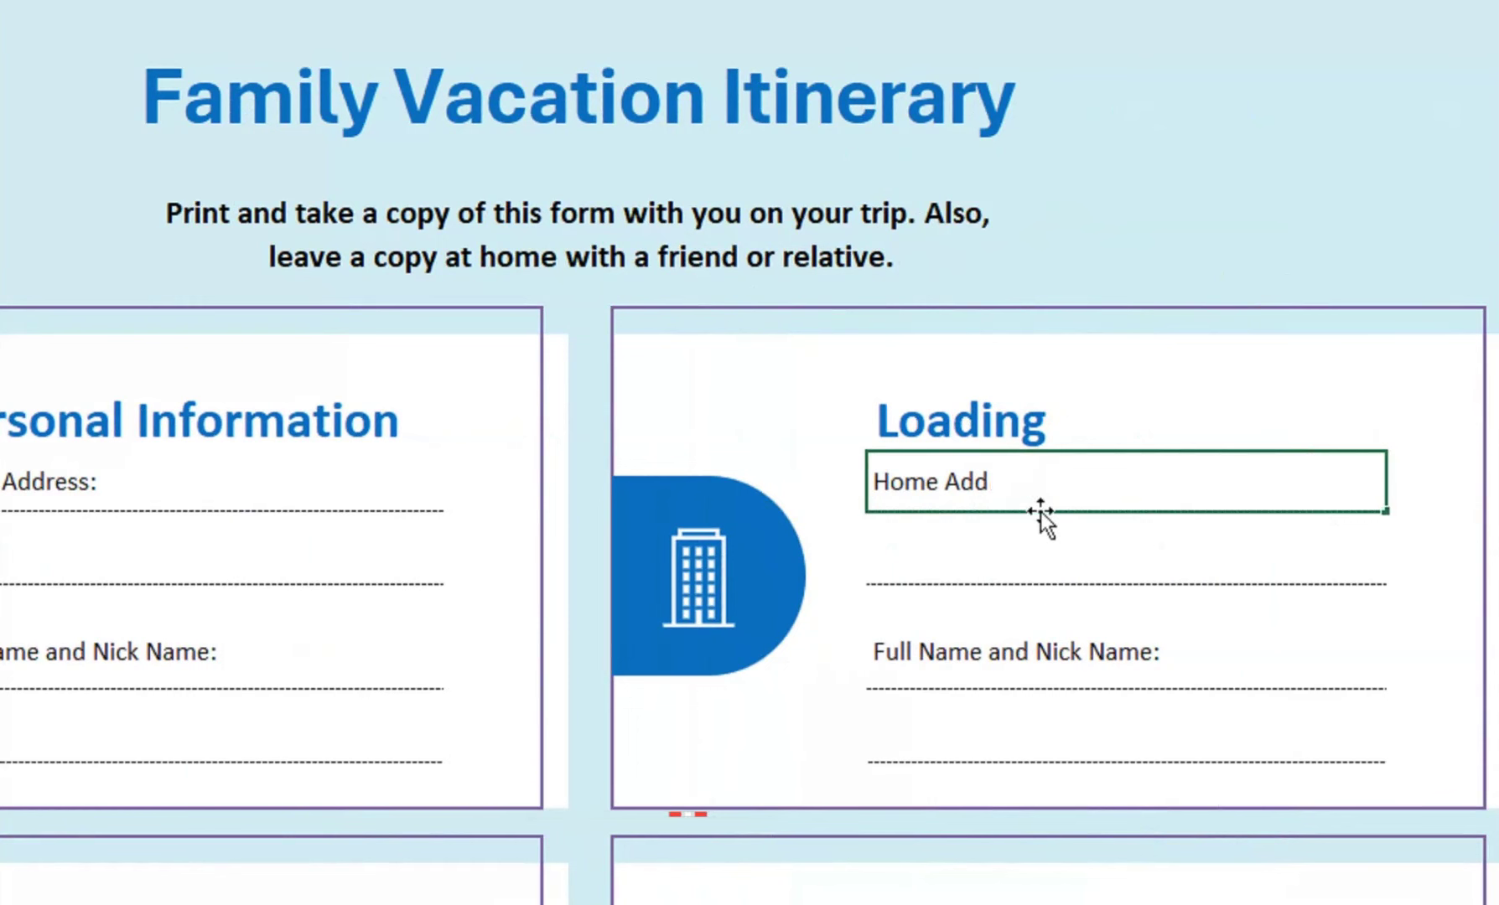
key("BackSpace")
key("BackSpace")
key("BackSpace")
type("Date")
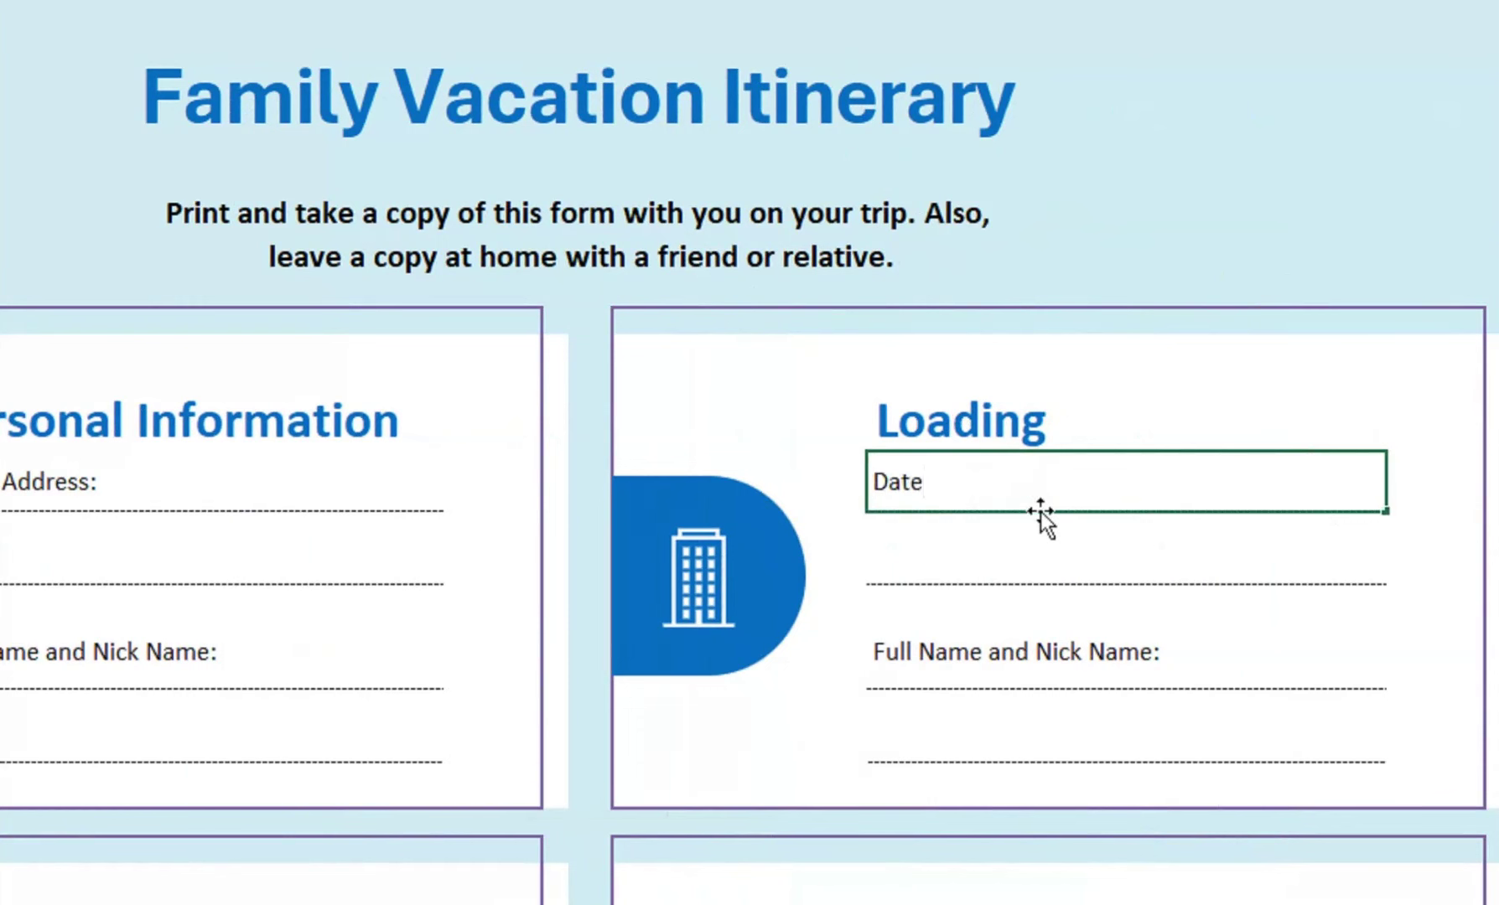
type(" o")
type("f Recesva")
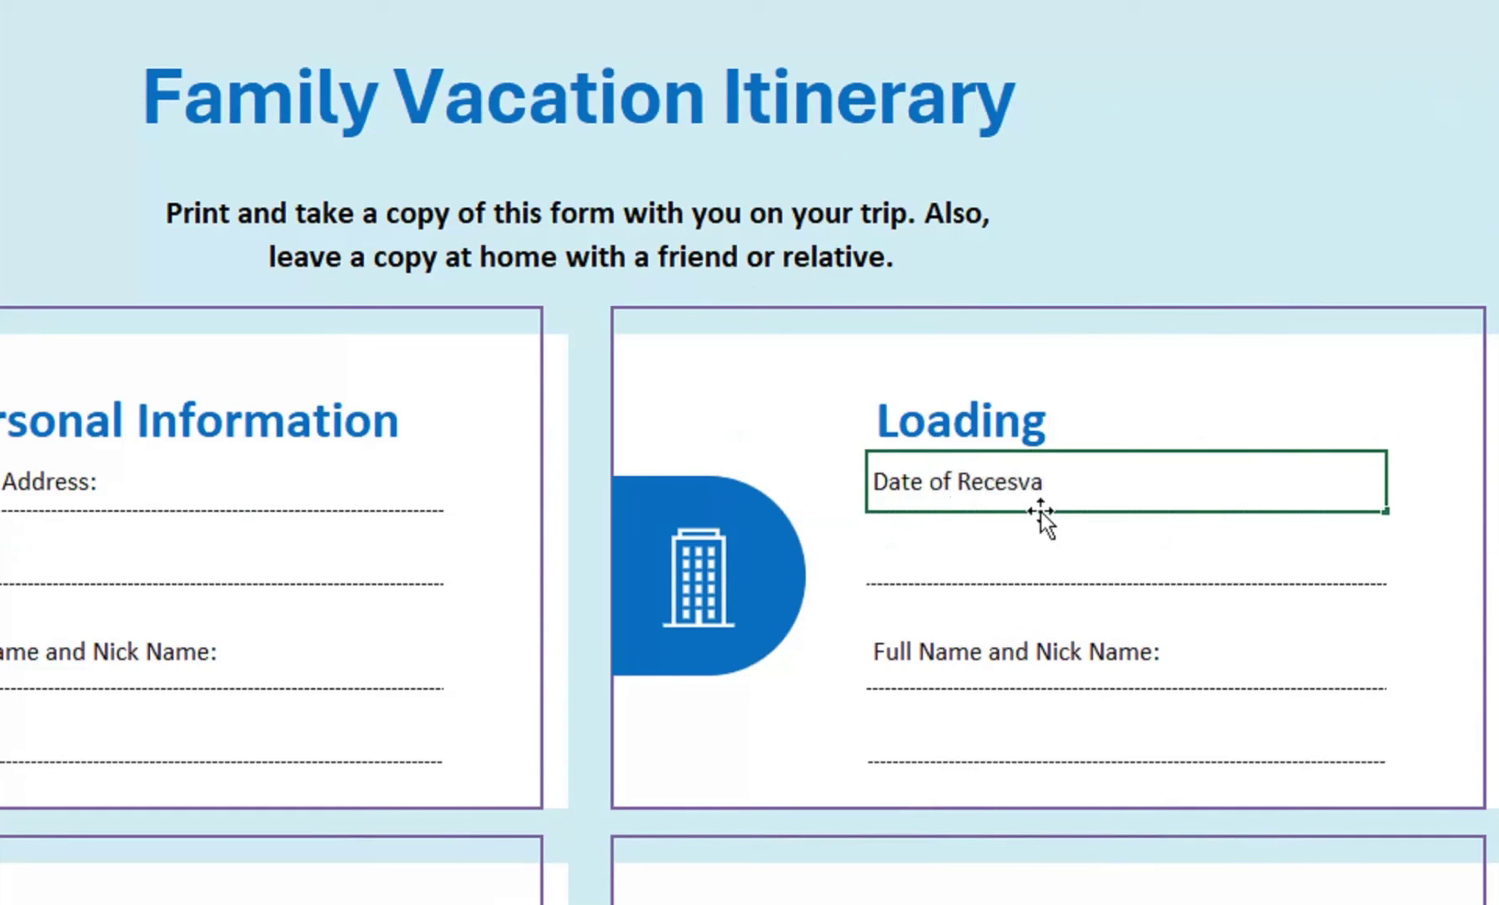
key("BackSpace")
key("BackSpace")
key("BackSpace")
key("BackSpace")
type("ser")
type("vation")
left_click(989, 656)
type("Hotel na")
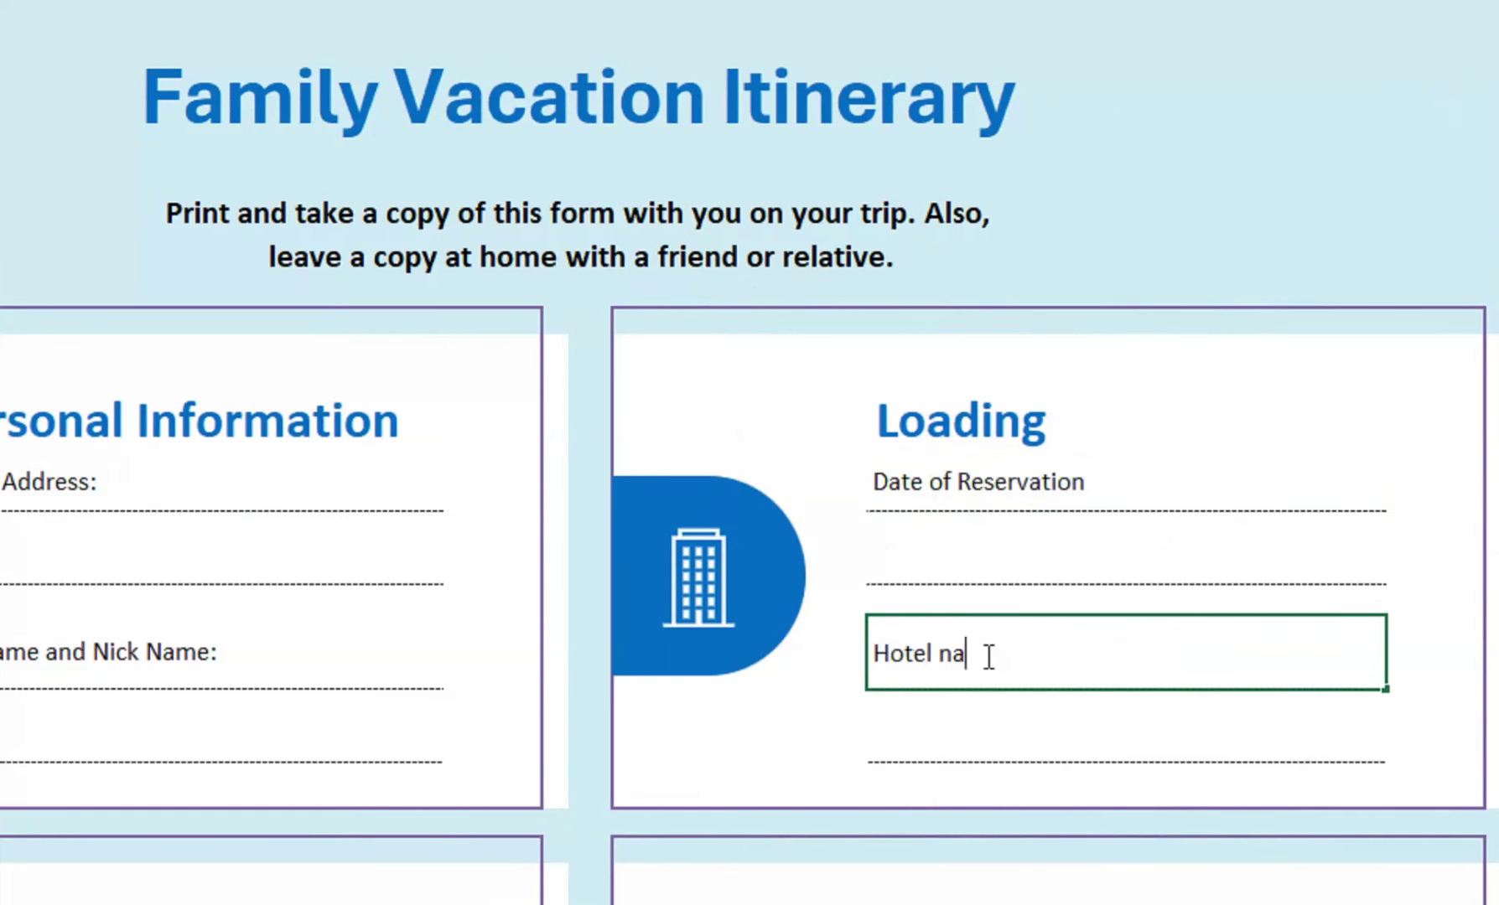
key("BackSpace")
key("BackSpace")
type("Name:")
double_click(1127, 479)
type(":")
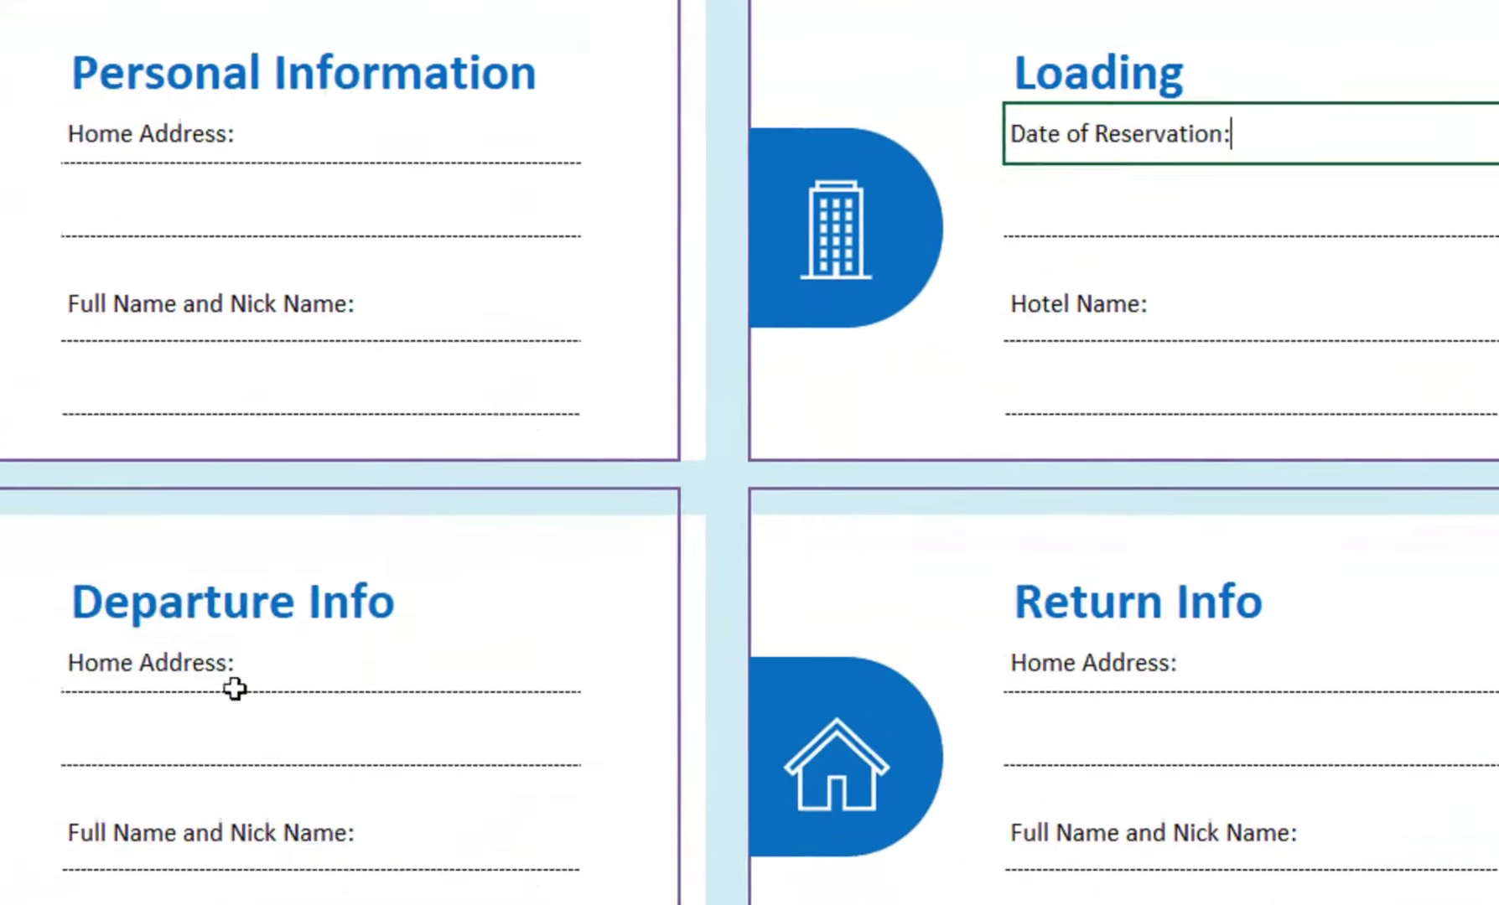
- Label Departure Info fields 'Date:' and 'Ailine:', and Return Info fields 'Date' and 'Airline'
left_click(310, 658)
type("Date:")
key("Return")
key("Return")
type("Ail")
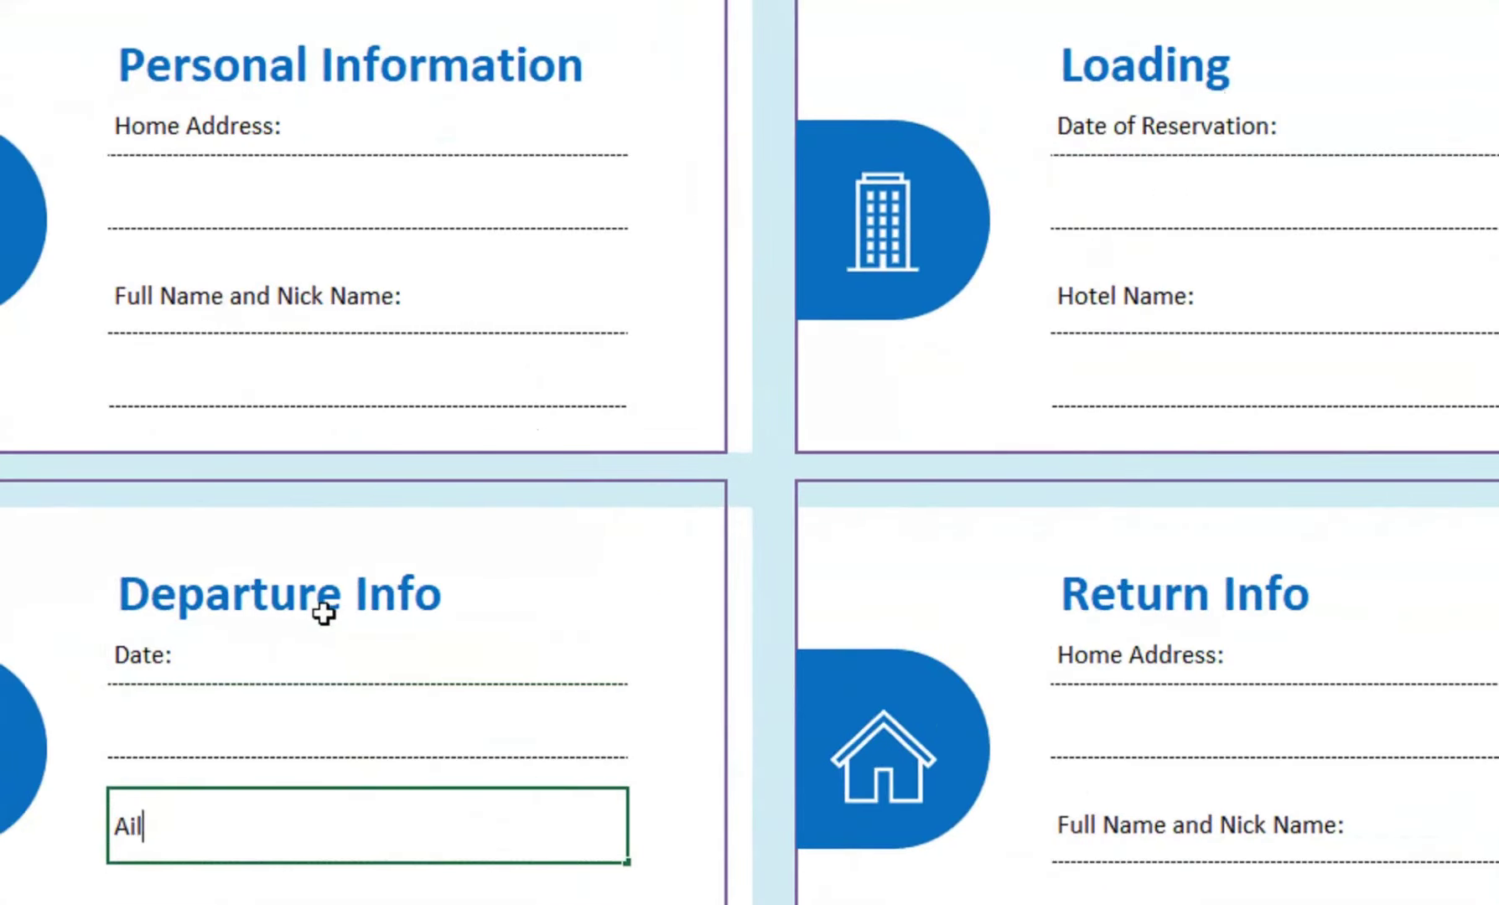
type("ine:")
scroll(324, 614, "down", 1)
left_click(1141, 592)
type("Date")
key("Return")
key("Return")
type("Airline")
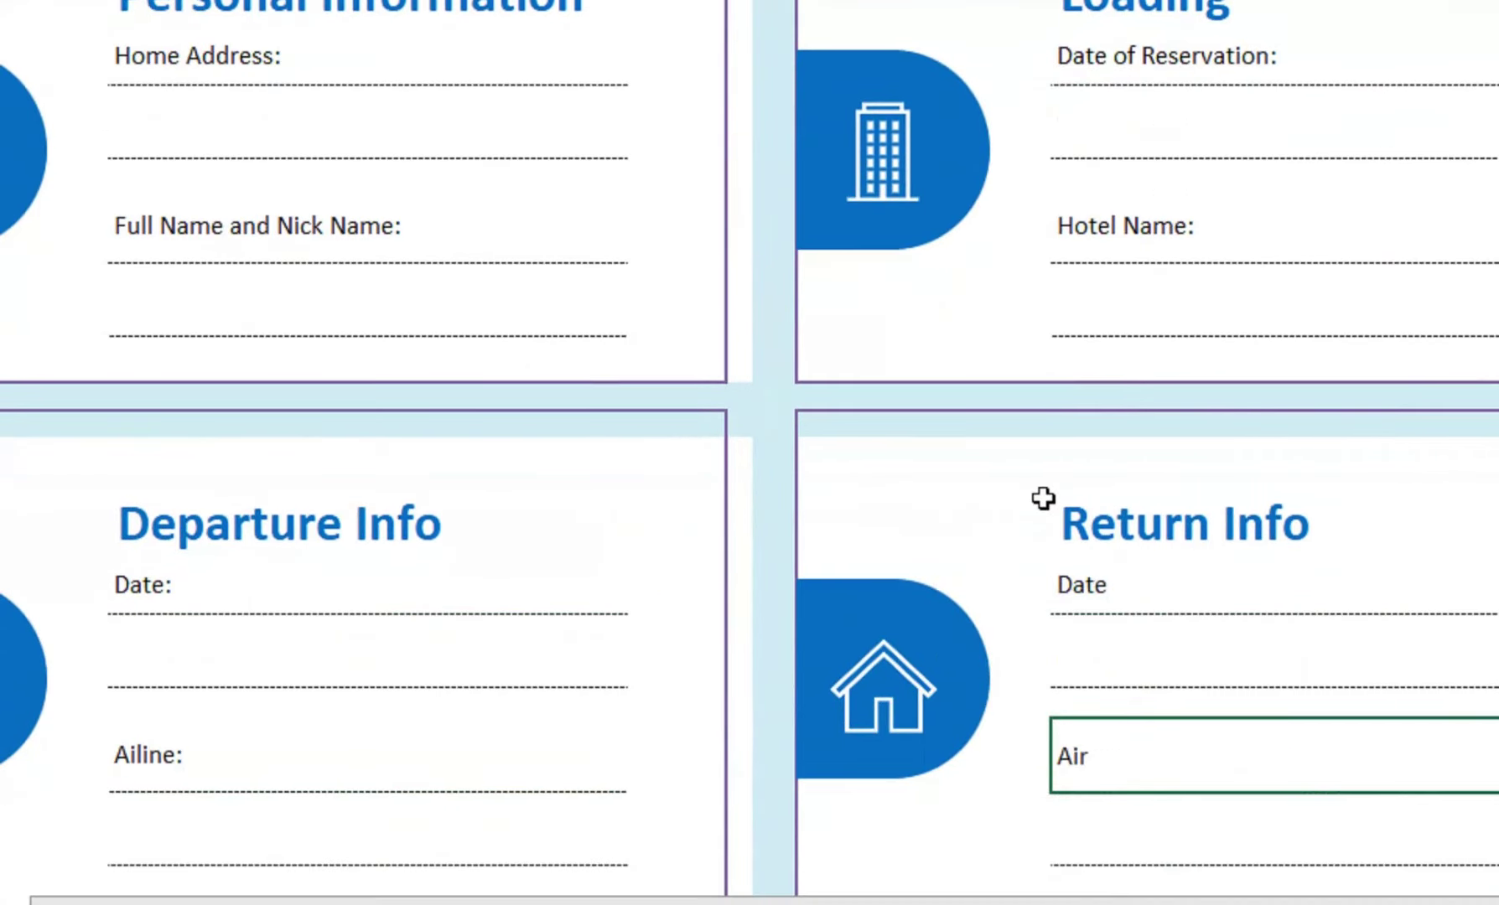
key("Return")
key("Return")
- Label the Car Retal box fields 'Date of Reservation' and 'Rental Company'
scroll(1043, 498, "down", 2)
left_click(312, 544)
type("D")
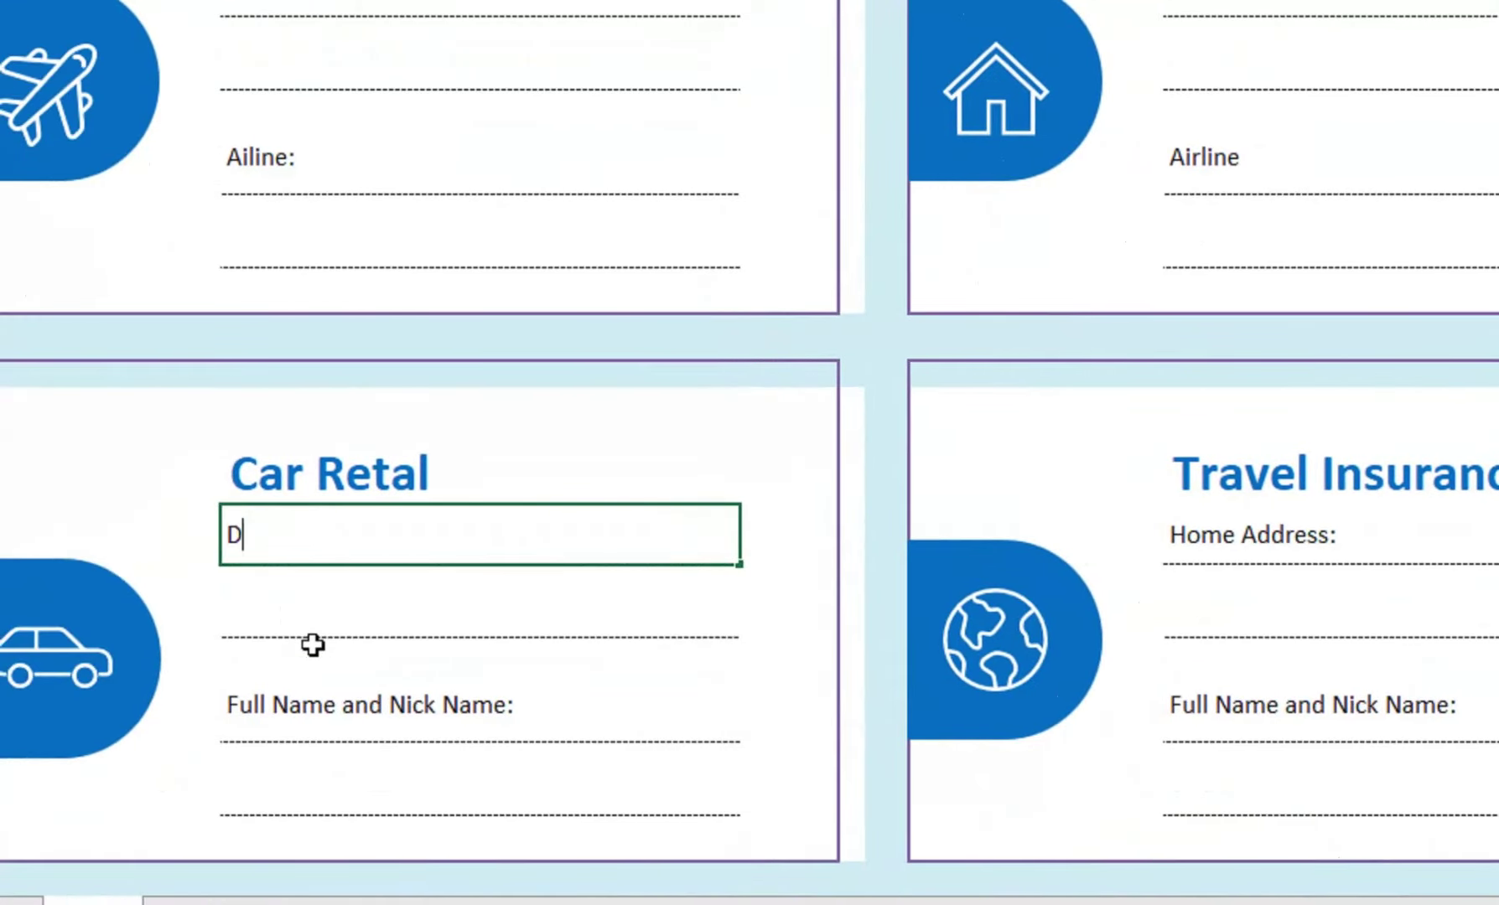
type("ate of Reservation")
key("Return")
key("Return")
scroll(313, 644, "down", 1)
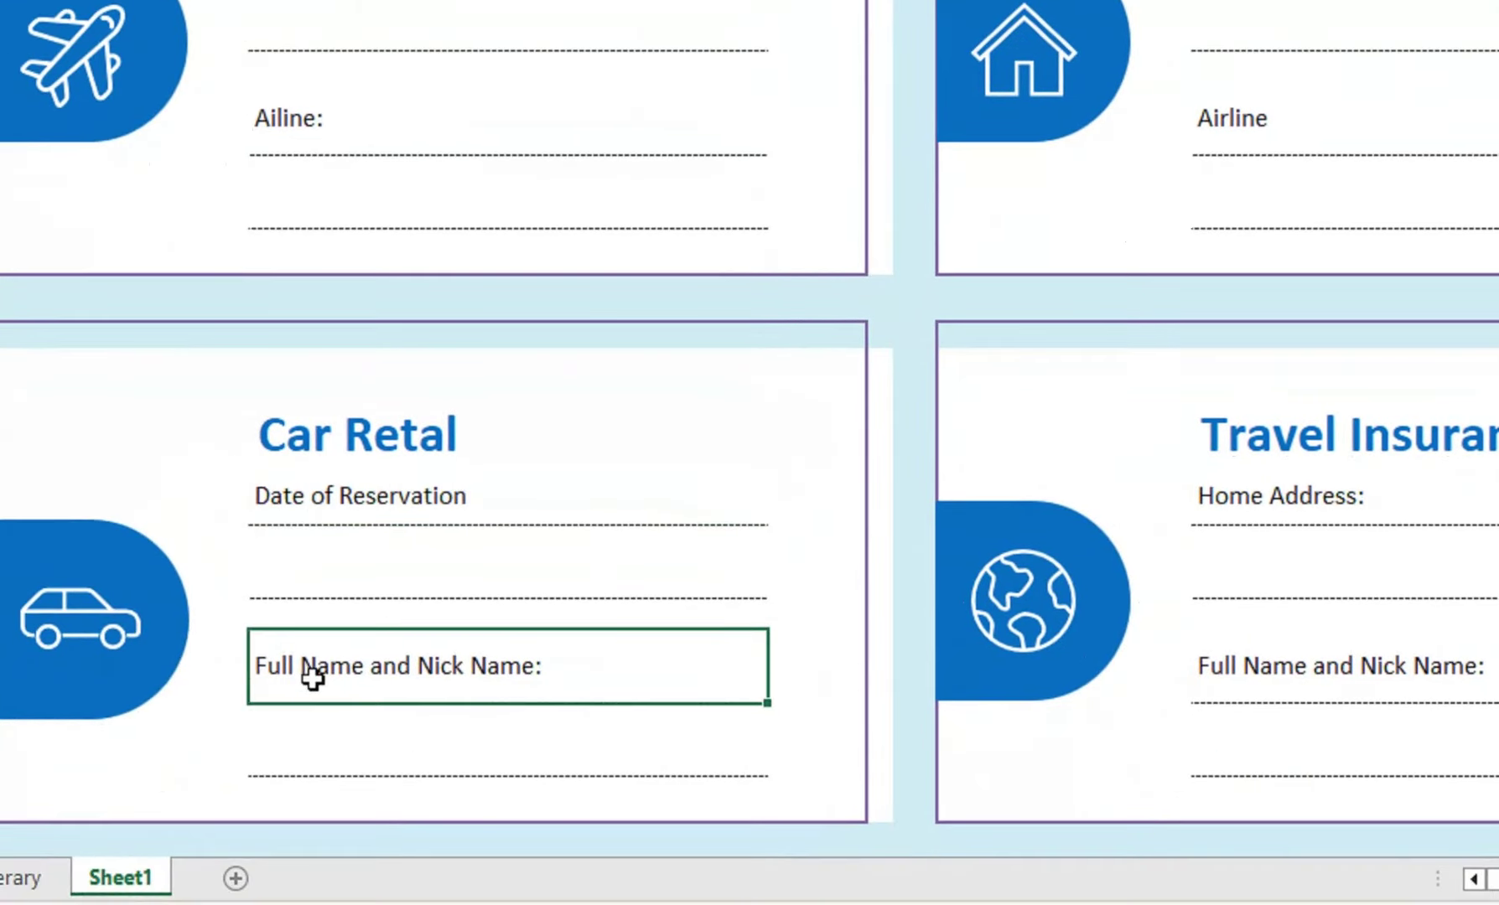
type("Car Company NAme")
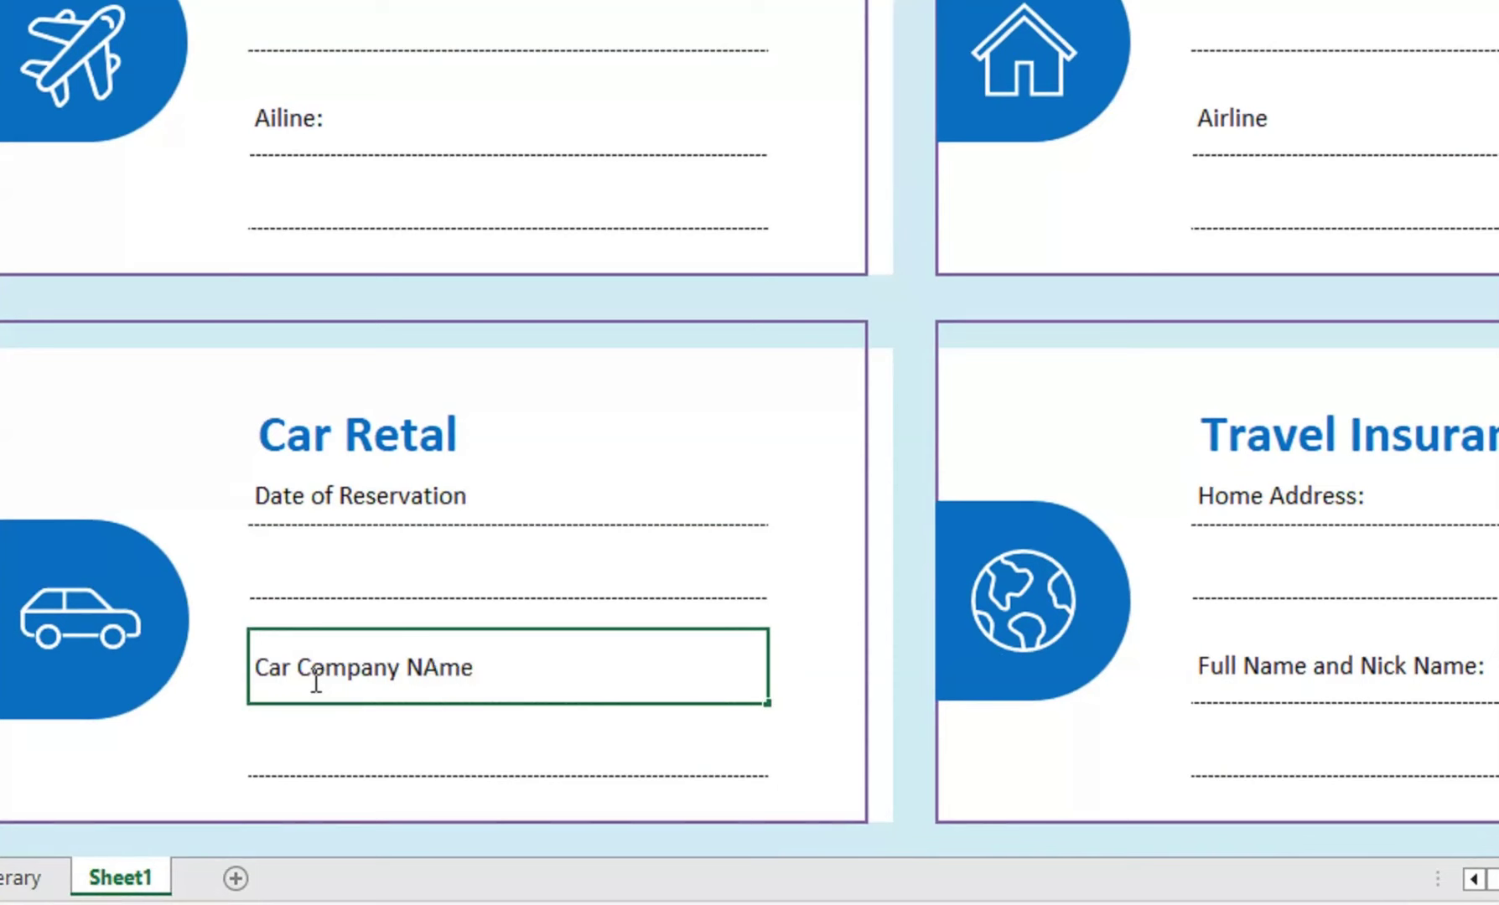
key("Return")
left_click(489, 675)
type("Rental Comoa")
key("BackSpace")
key("BackSpace")
type("pany")
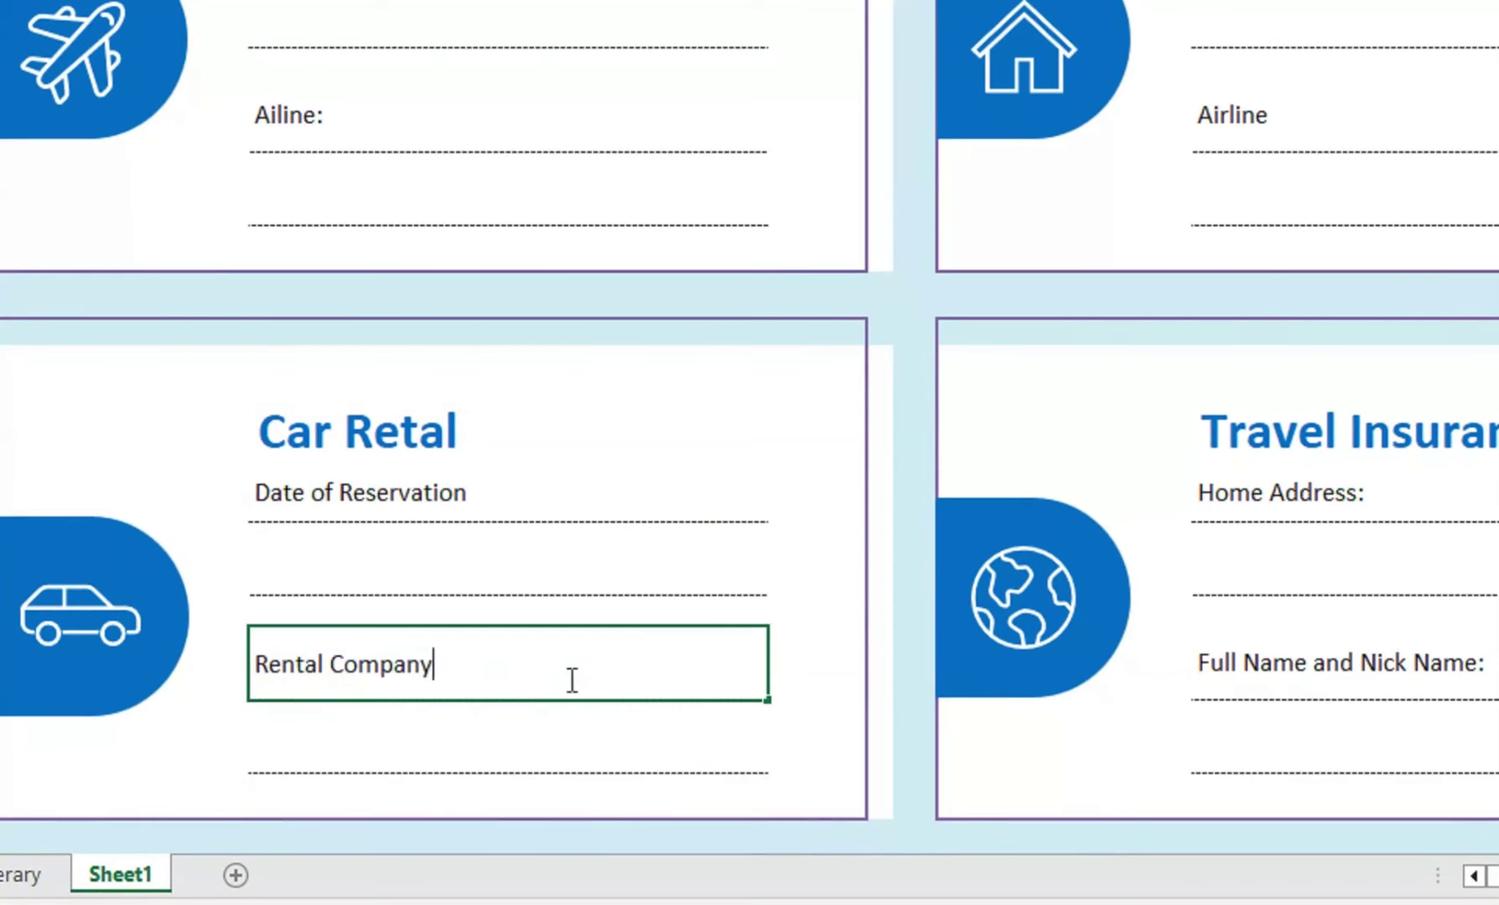
- Label Travel Insurance fields 'Insurance Company' and 'TelePhone Number'; a stray '=' entry causes #NAME?
left_click(1188, 479)
type("Trecv")
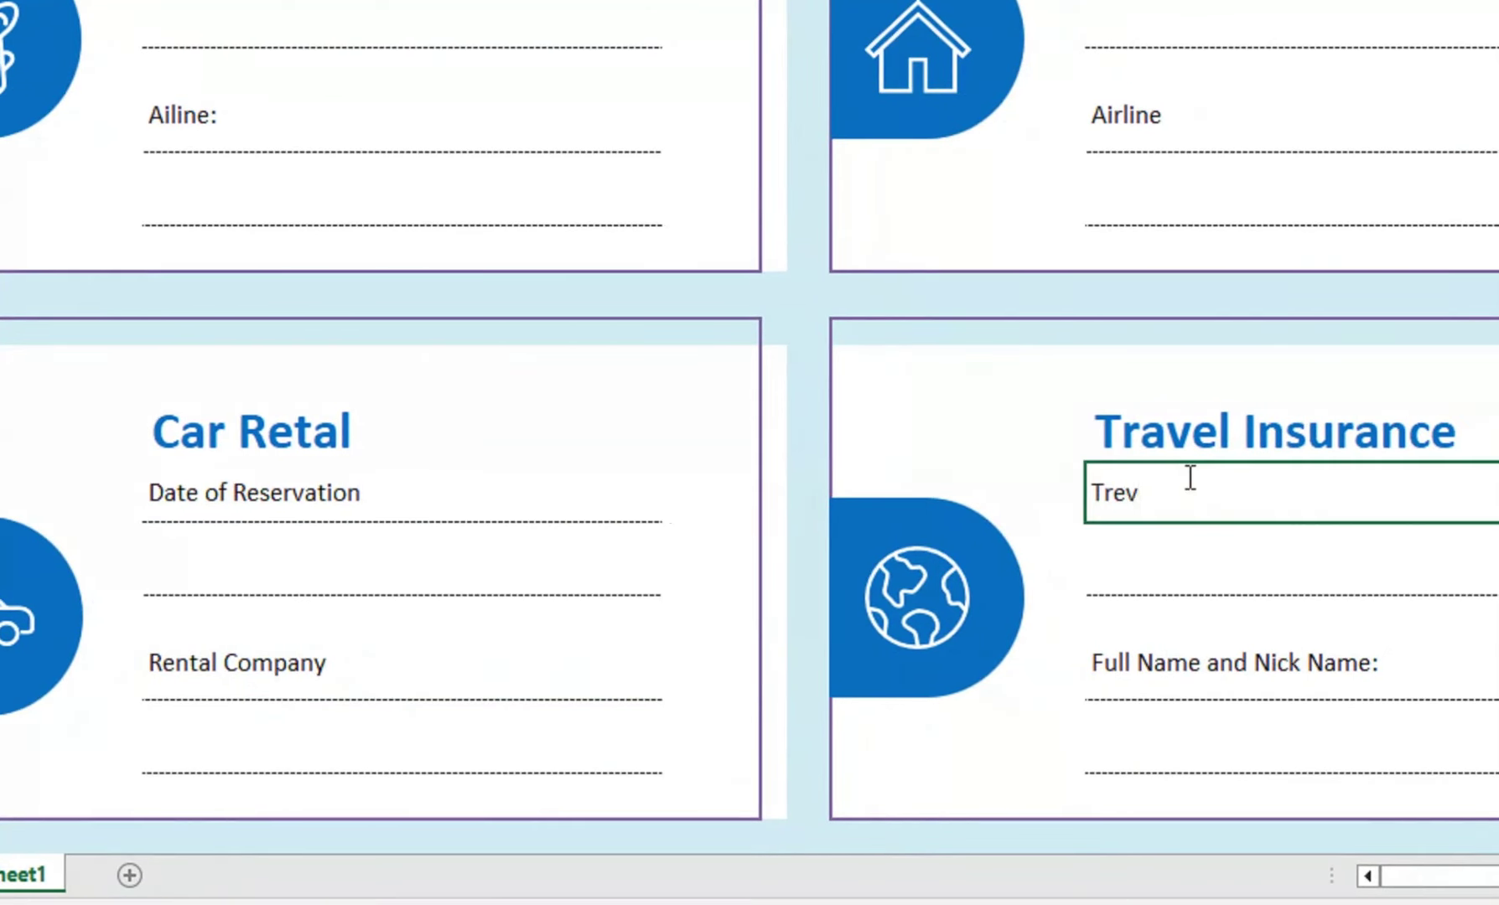
key("BackSpace")
type("avel")
key("Escape")
type("Insurance Com")
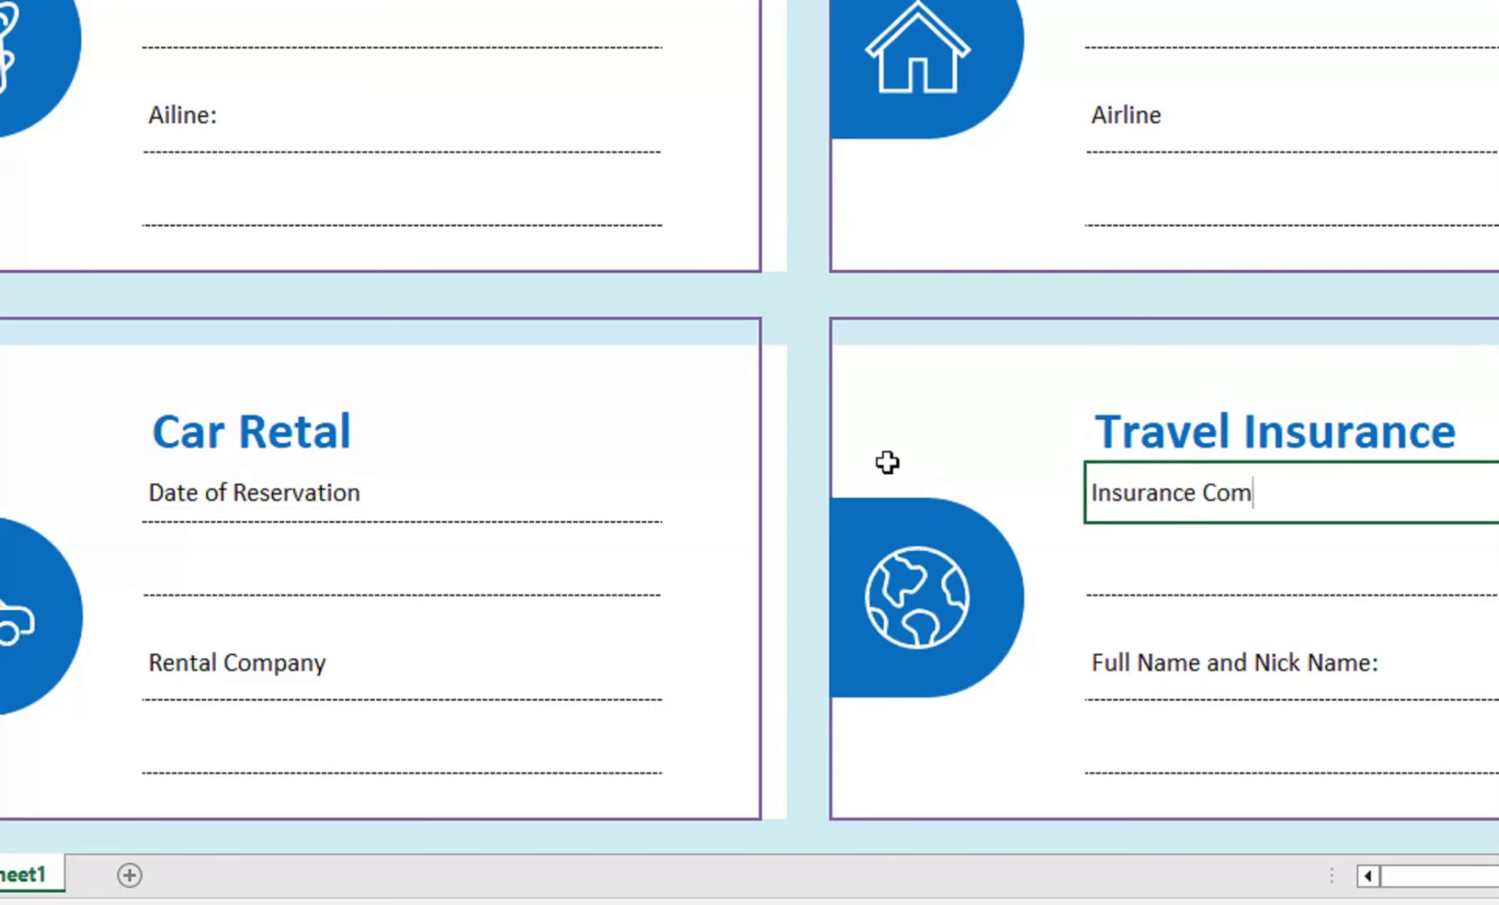
type("pany")
left_click(1171, 667)
type("TelePhone Numbner")
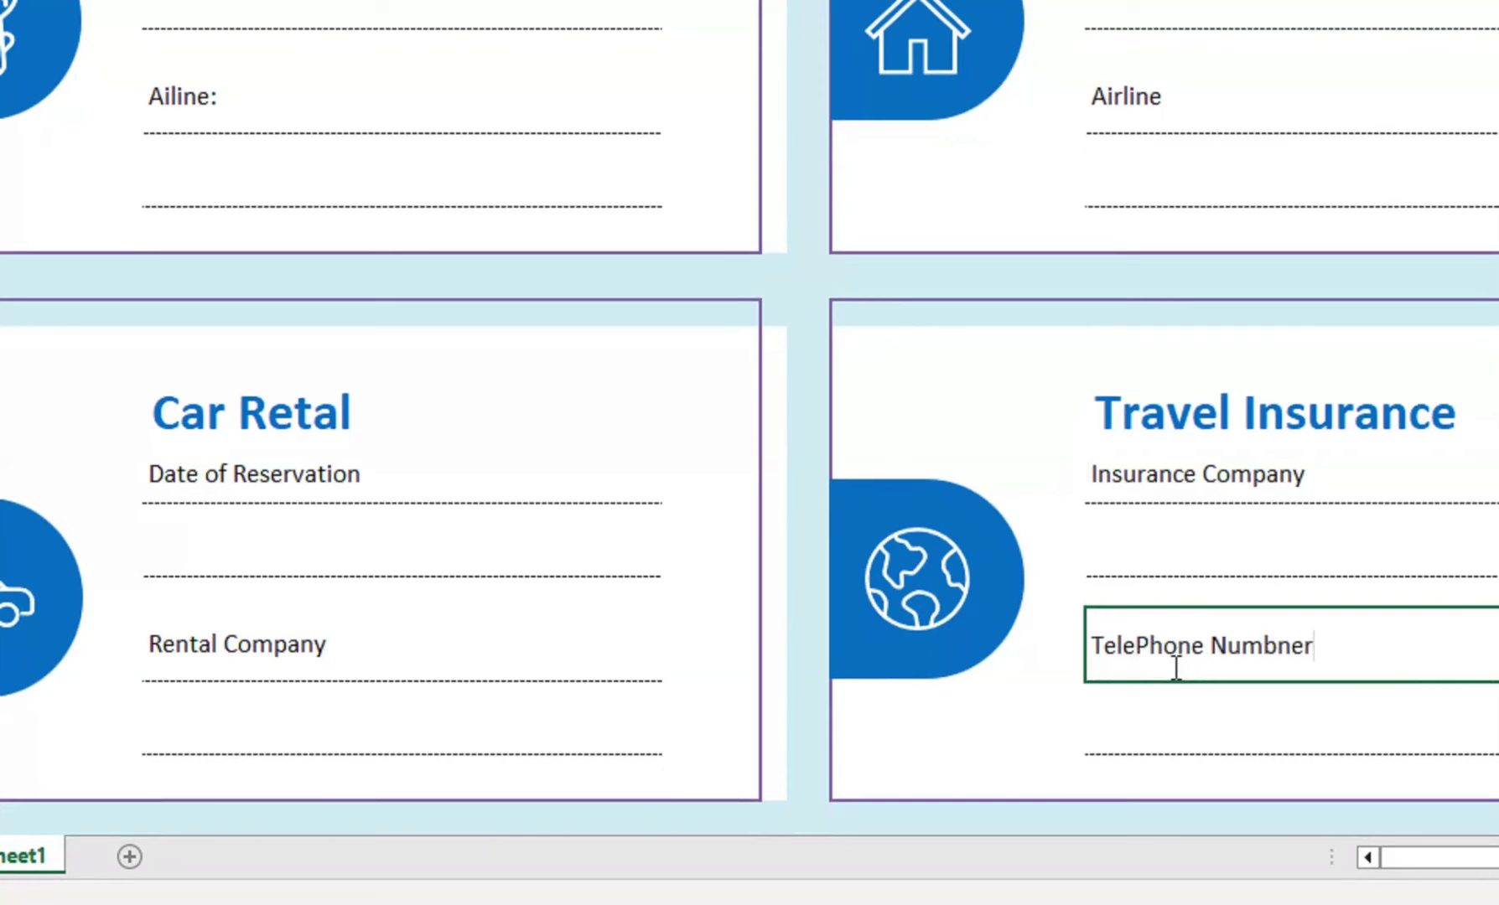
key("BackSpace")
key("BackSpace")
key("BackSpace")
type("er")
key("Return")
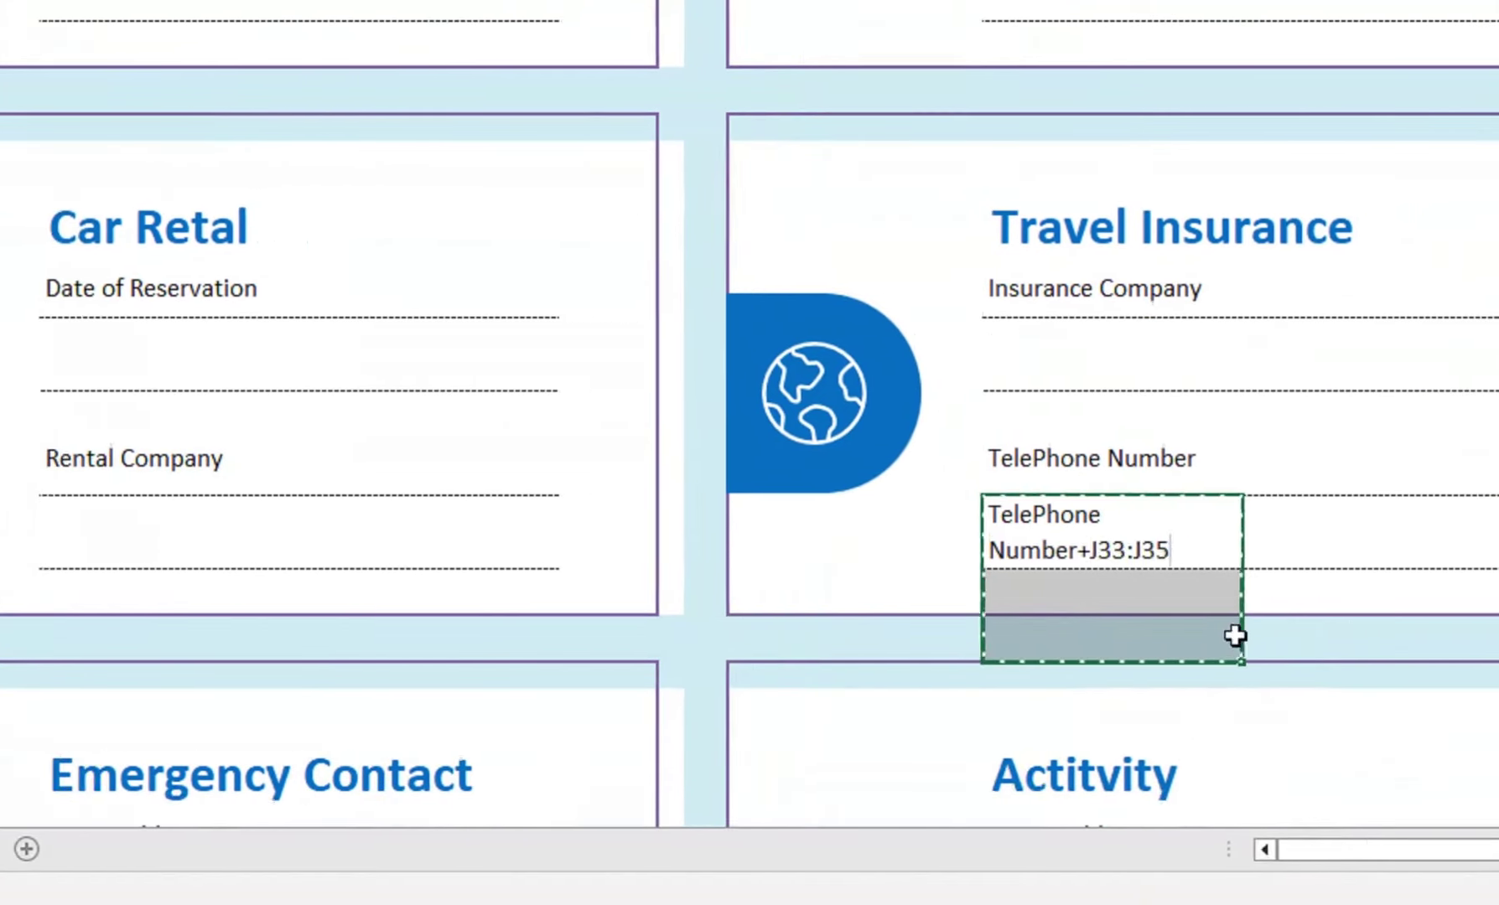
type("=")
left_click(1188, 695)
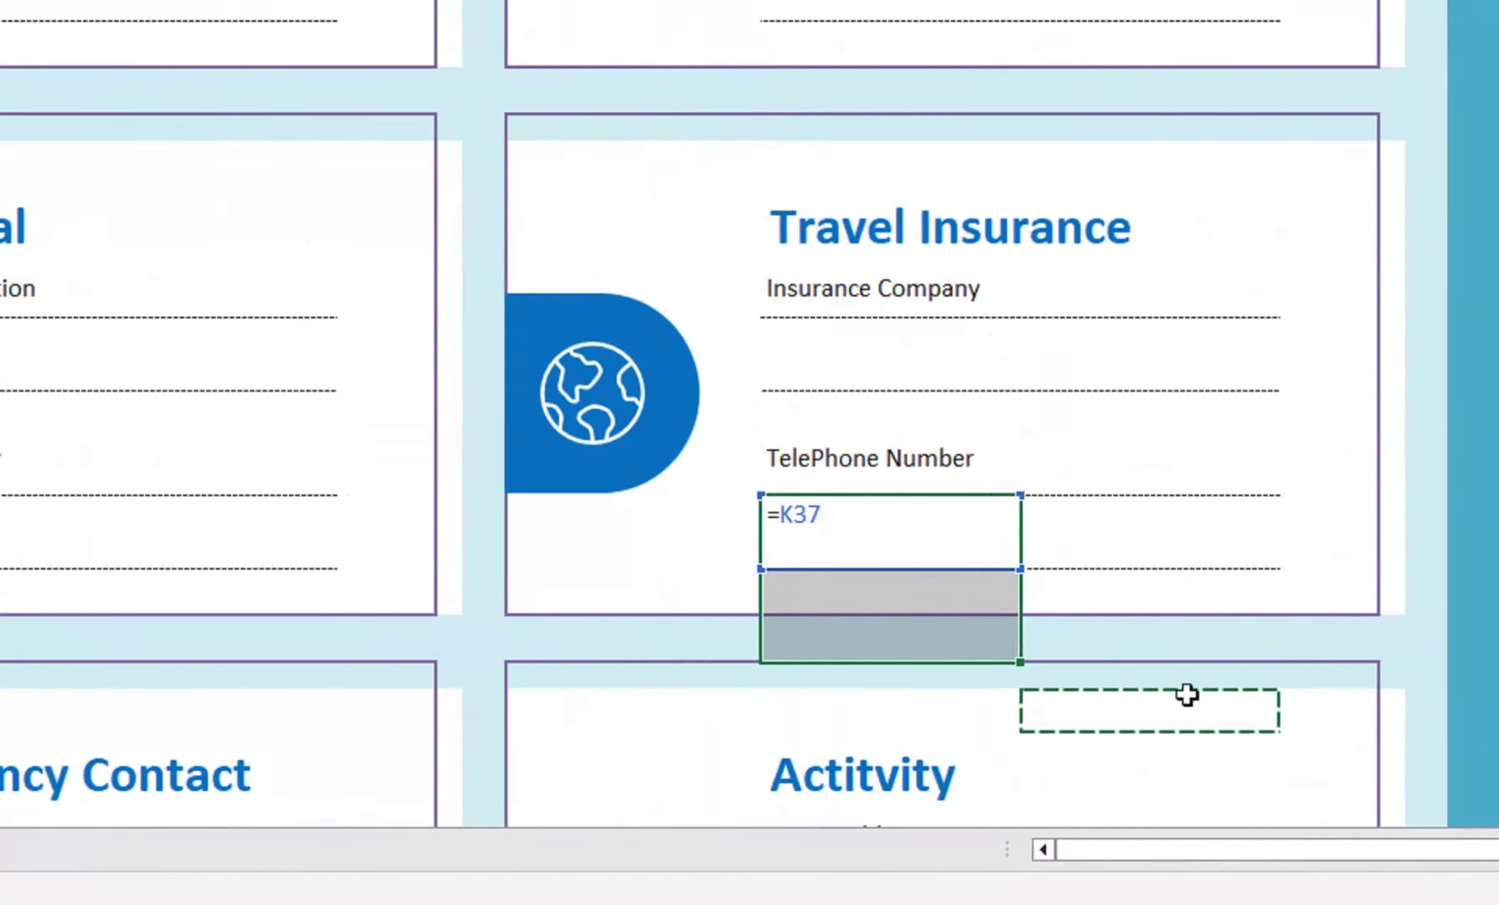
key("Return")
- Label the Emergency Contact fields 'Name:' and 'Releation Ship'
left_click(356, 486)
type("Namer")
key("BackSpace")
type(":")
key("Return")
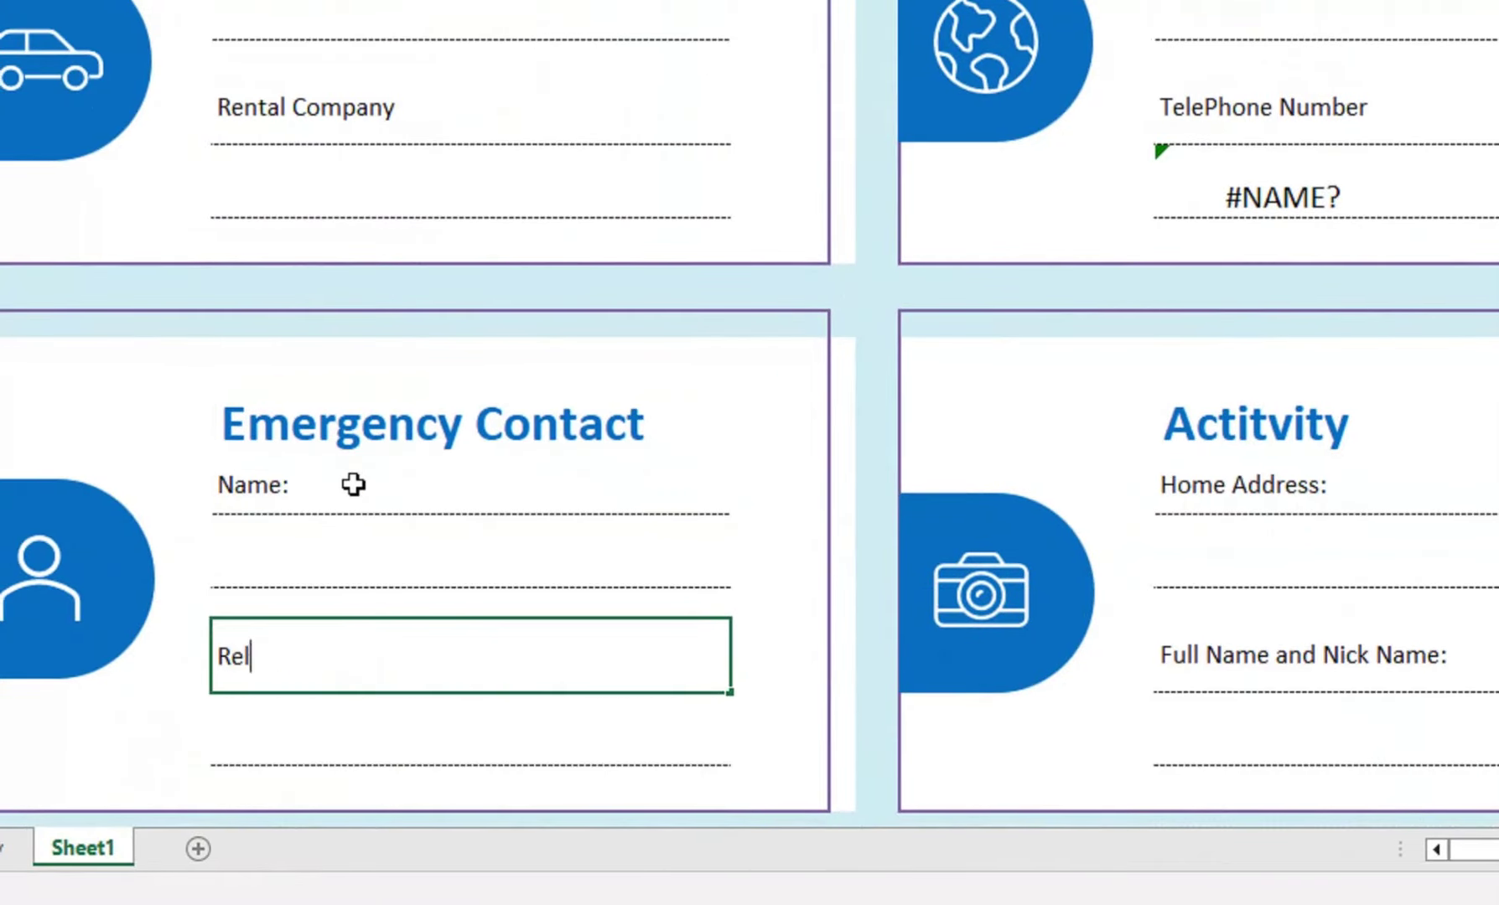
type("Releato")
key("BackSpace")
type("ion Shi")
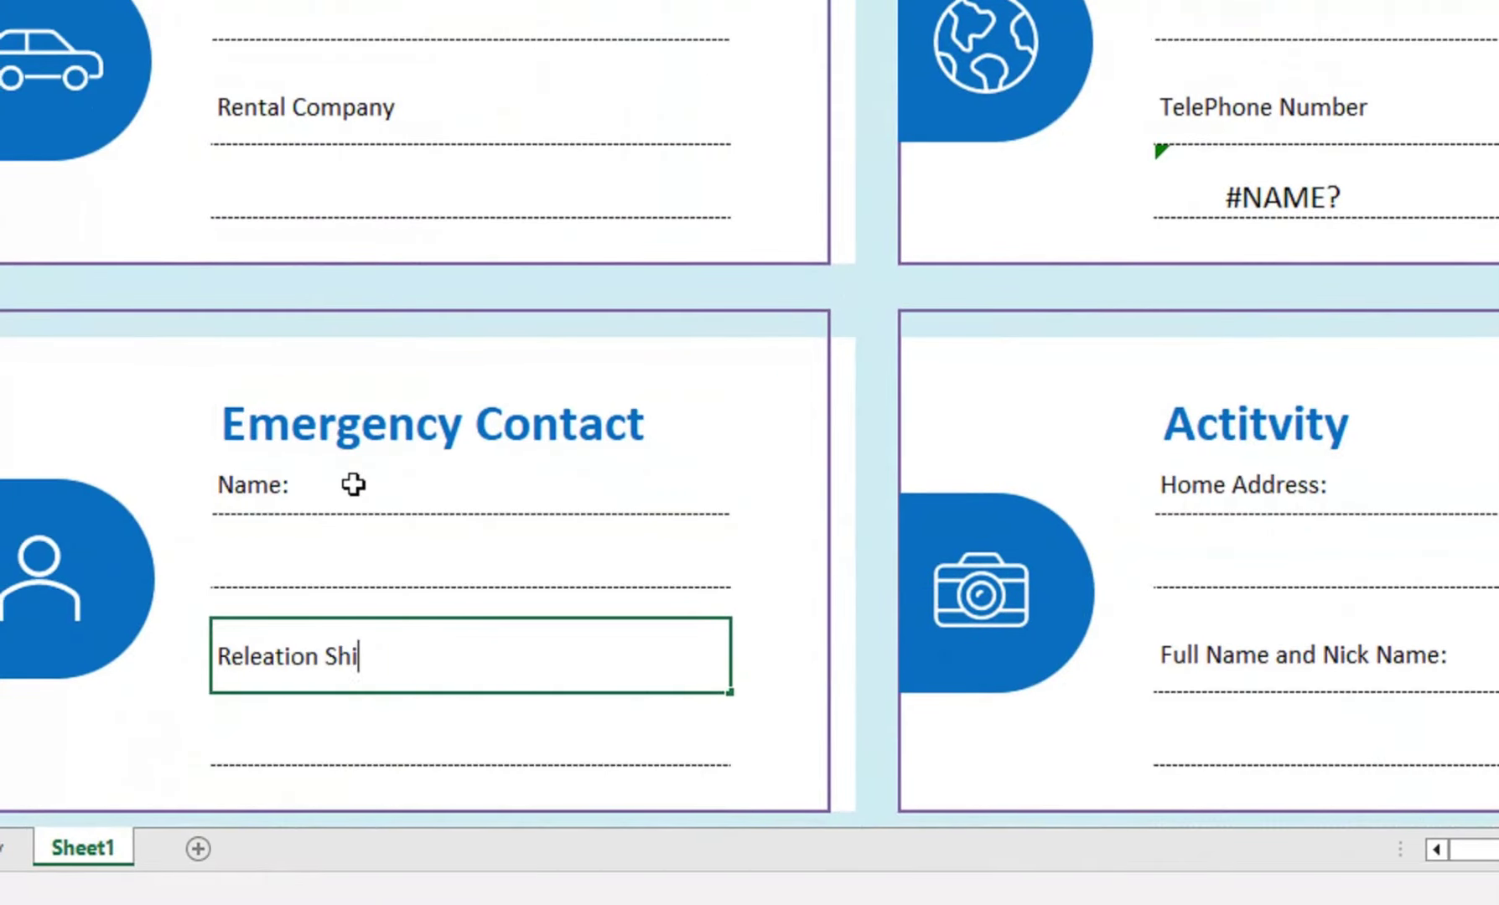
type("p")
- Label the Actitvity box fields 'Date Of Resevation' and 'Confirmation Number'
left_click(1190, 495)
type("Date Of Rese")
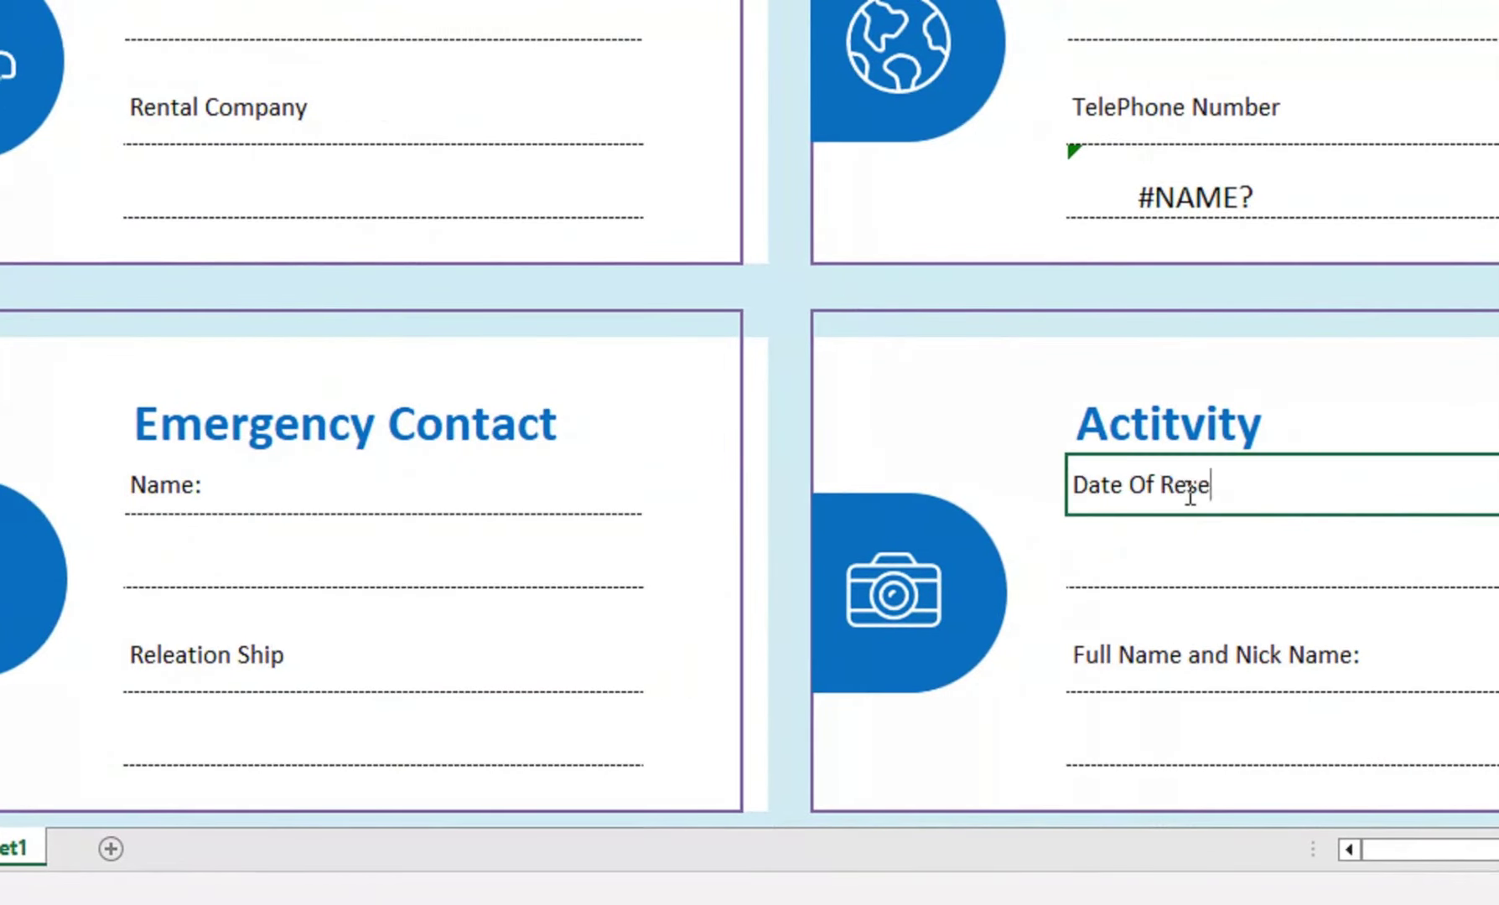
type("vation")
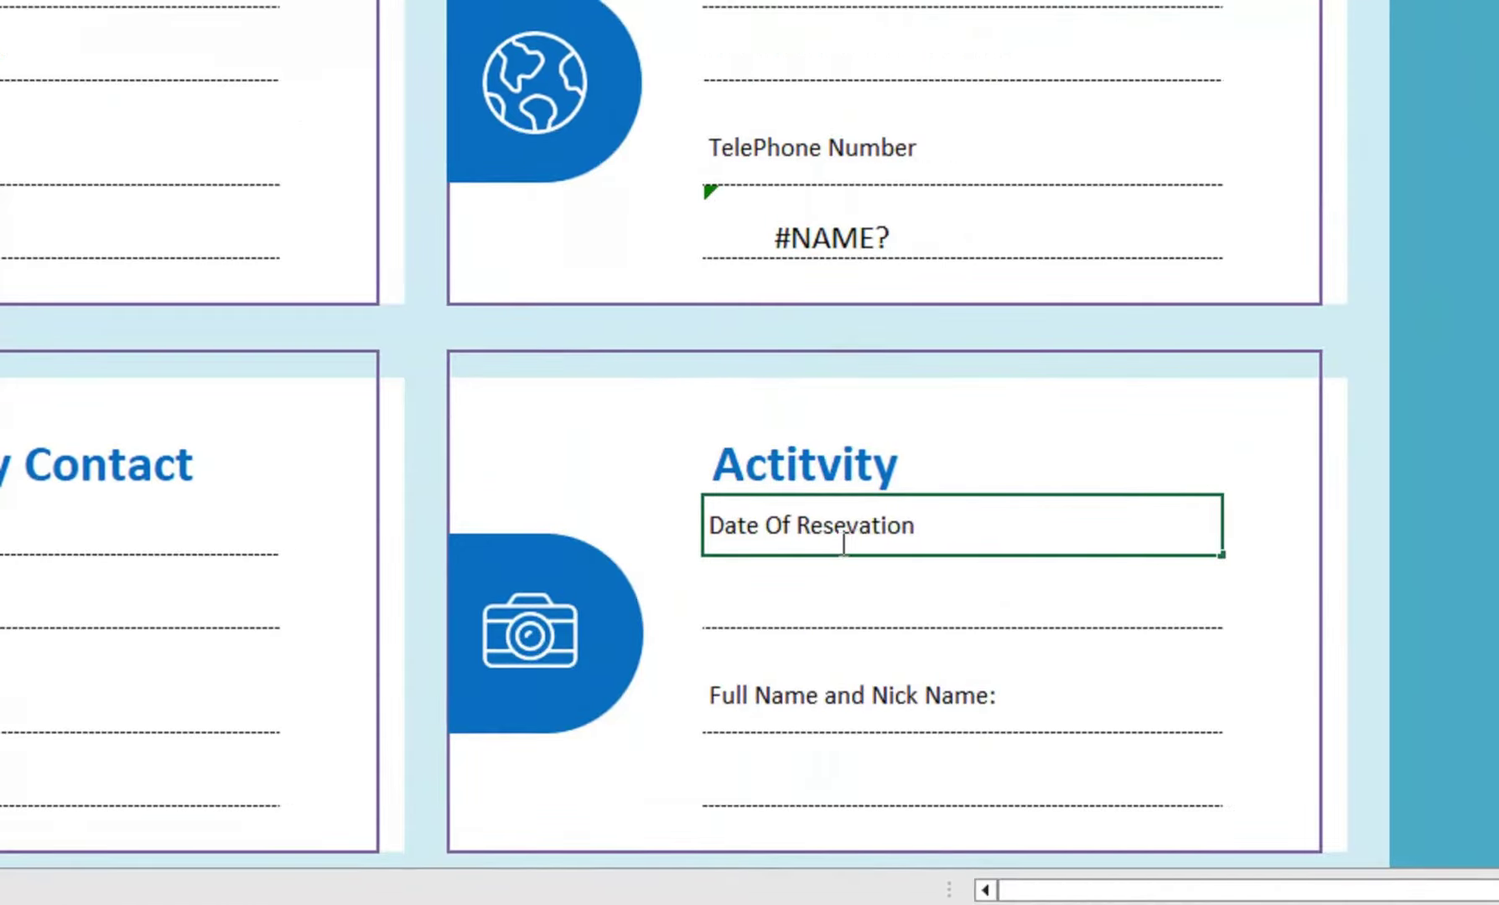
left_click(813, 681)
type("Co")
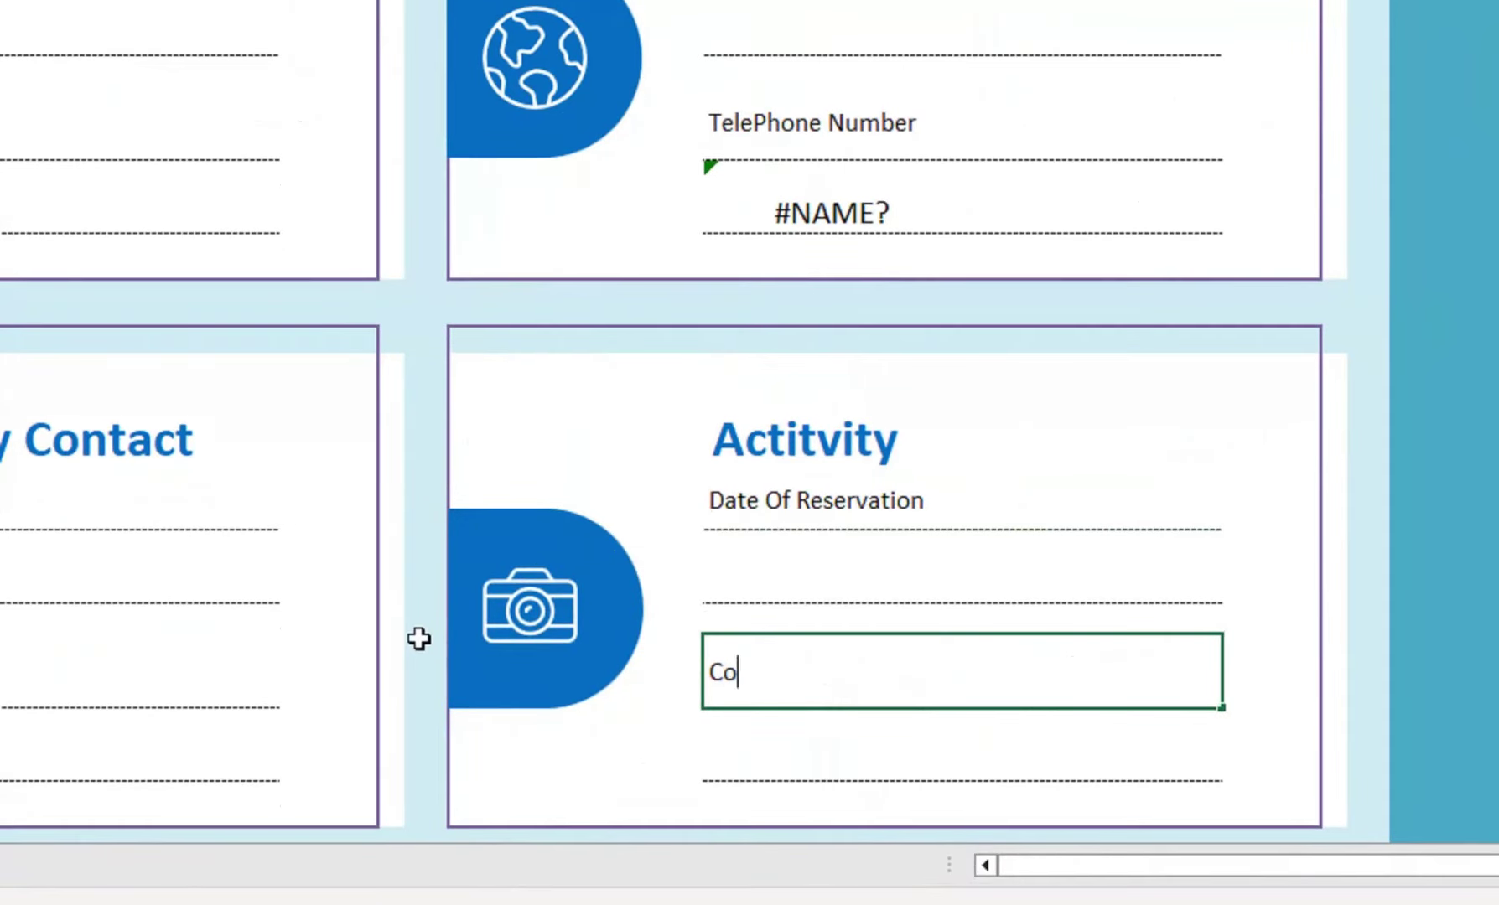
type("nfirmation Number")
key("Return")
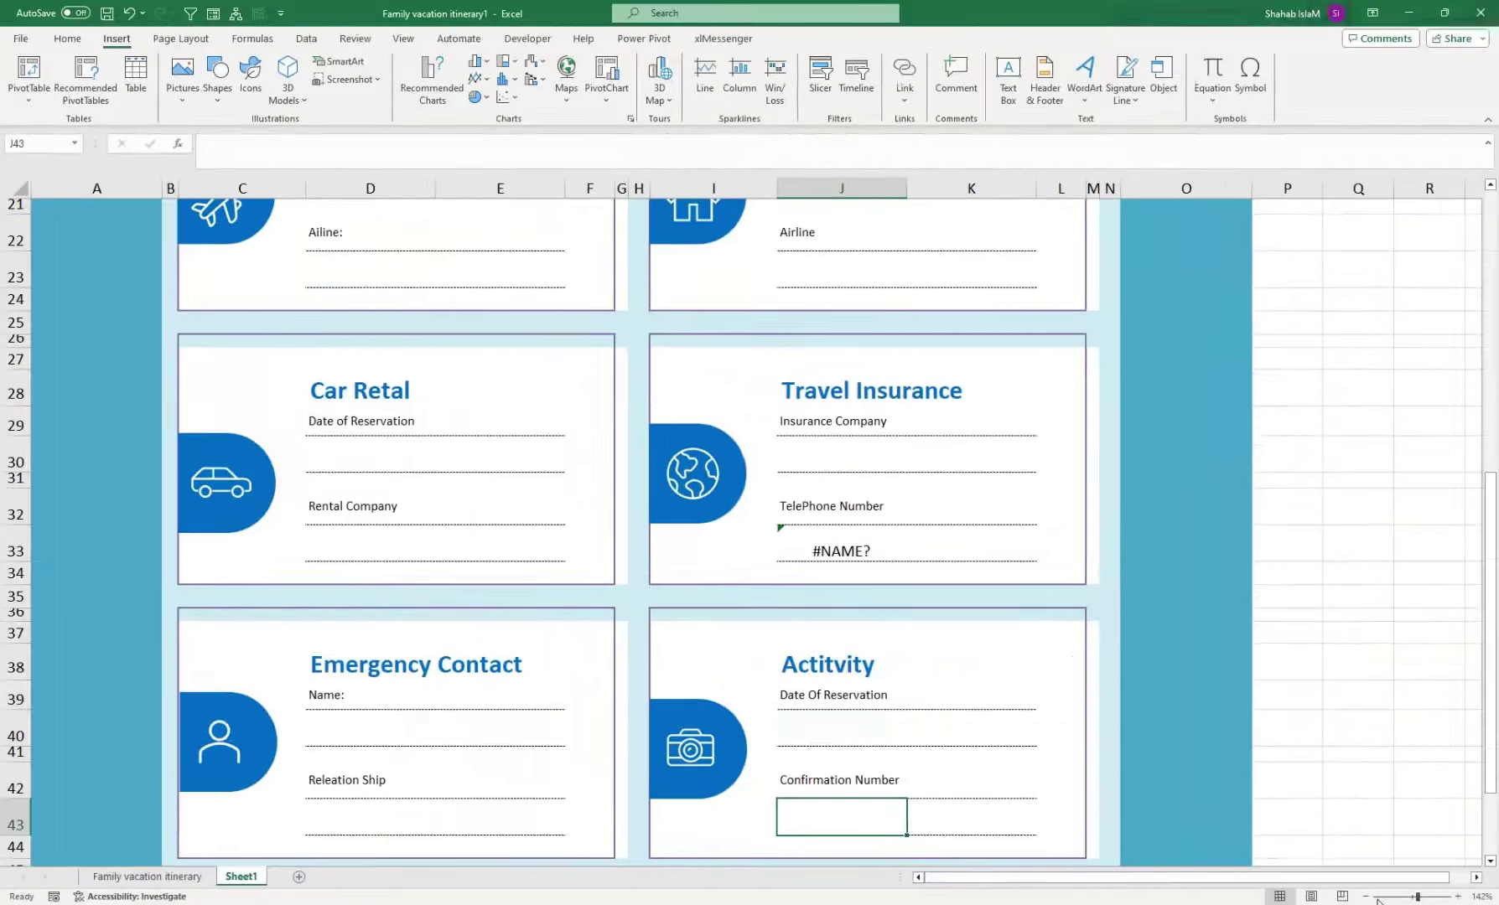
- Zoom out to 95% and delete the #NAME? formula in the Travel Insurance telephone cell
left_click_drag(1414, 896, 1410, 897)
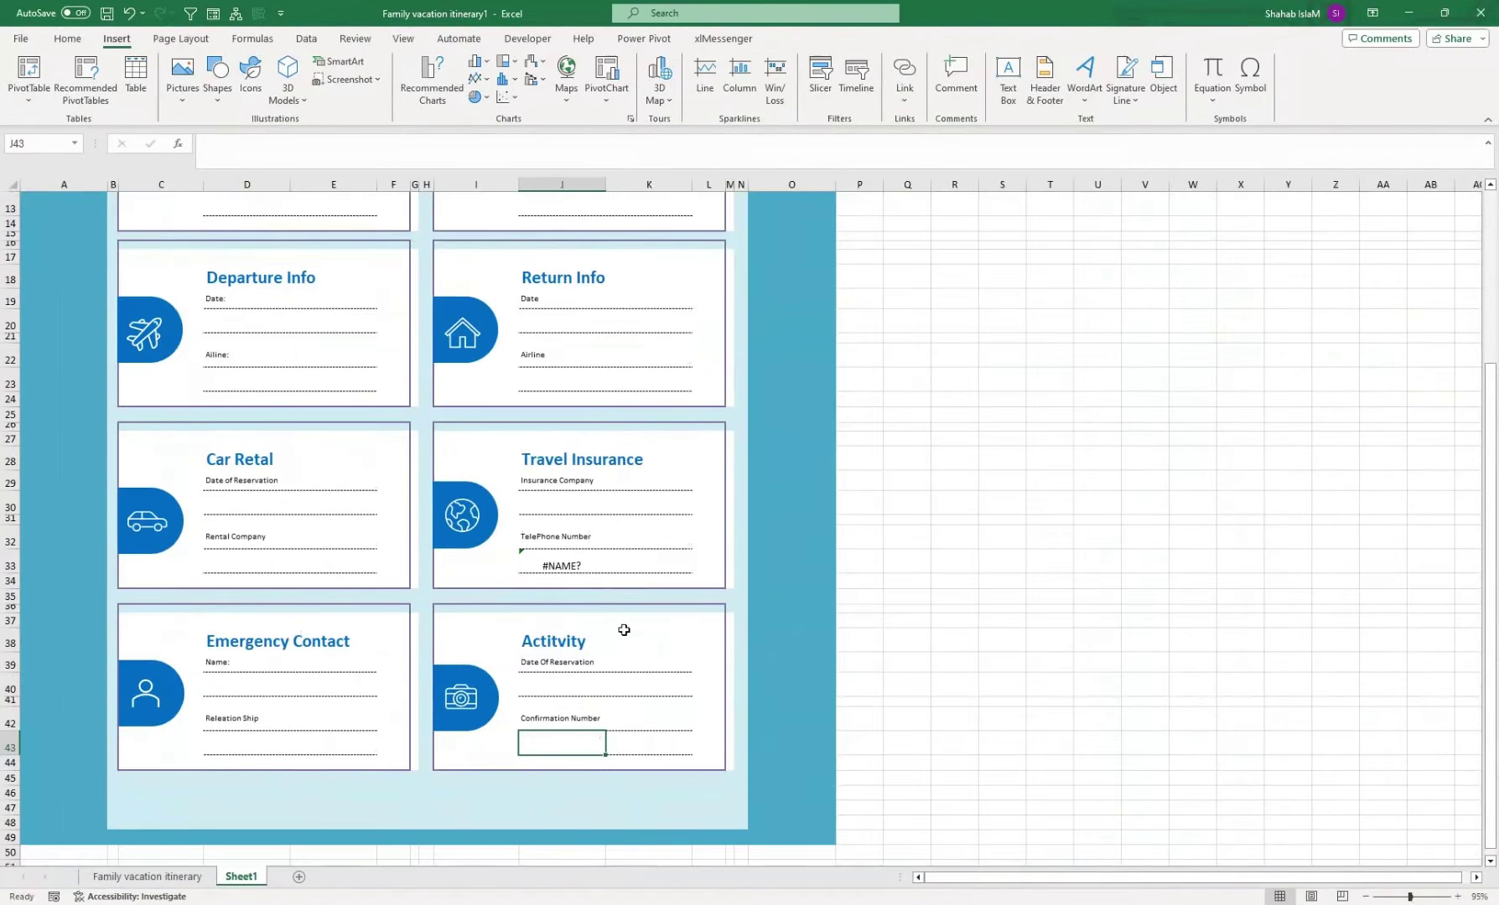
left_click(600, 561)
key("Delete")
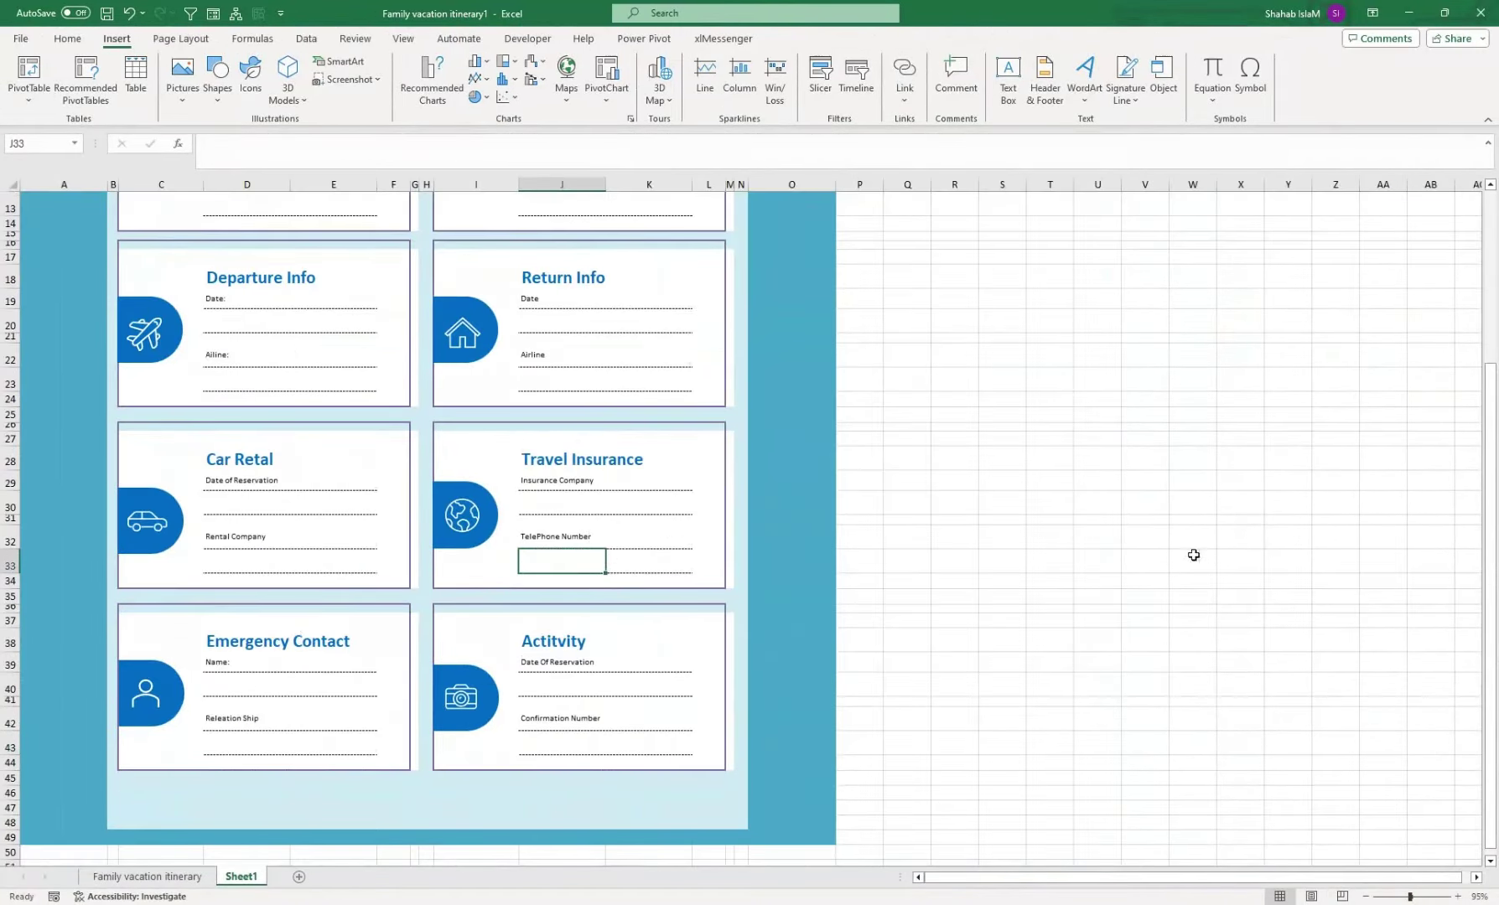
left_click_drag(1193, 549, 1050, 186)
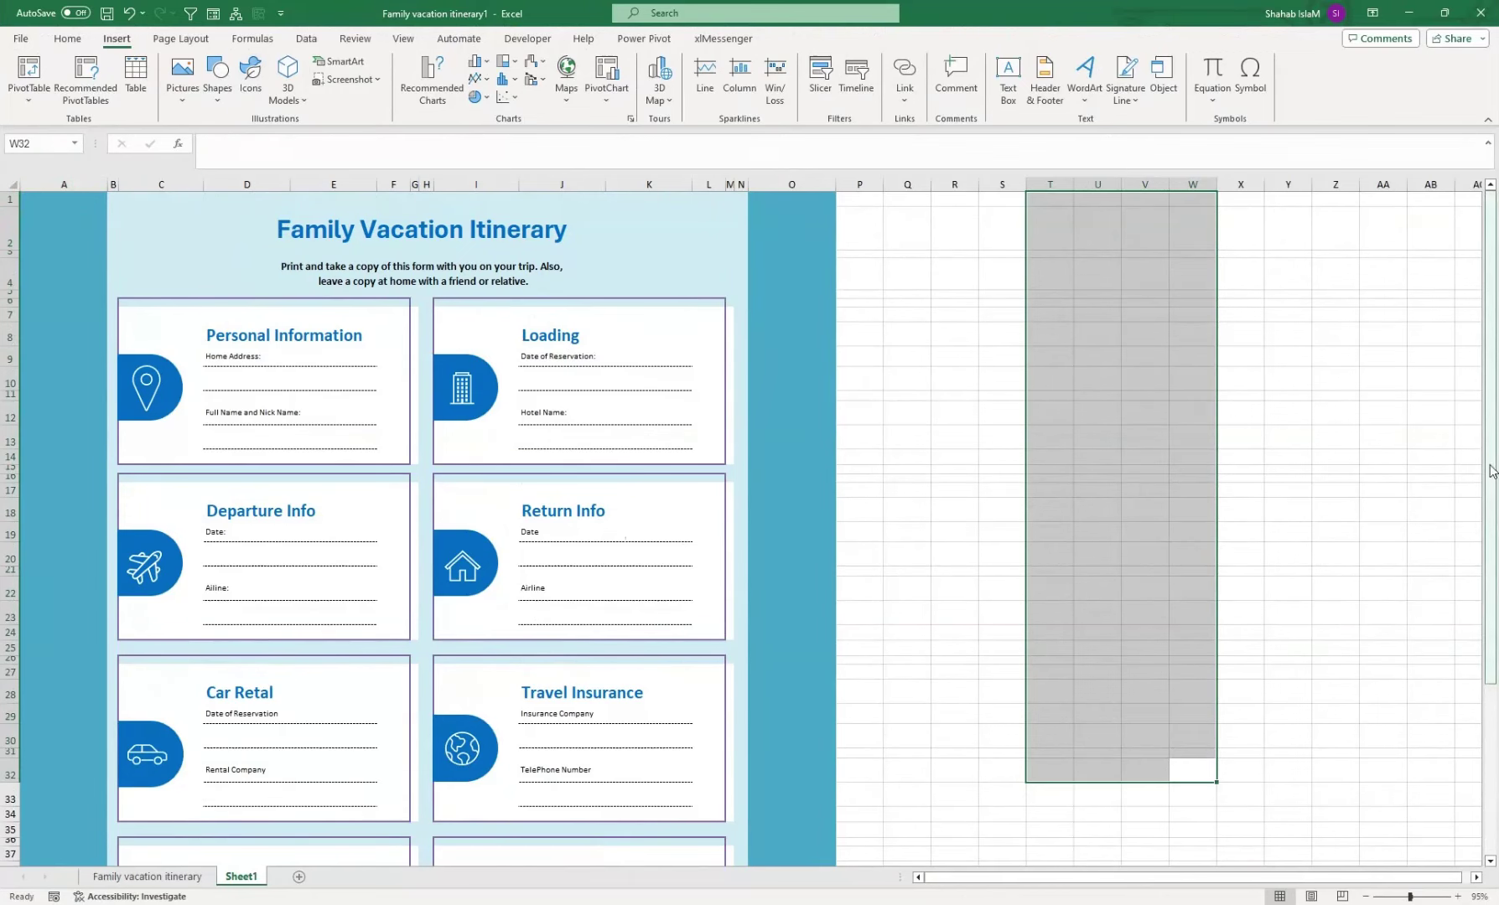
left_click_drag(1489, 302, 1489, 466)
left_click(954, 708)
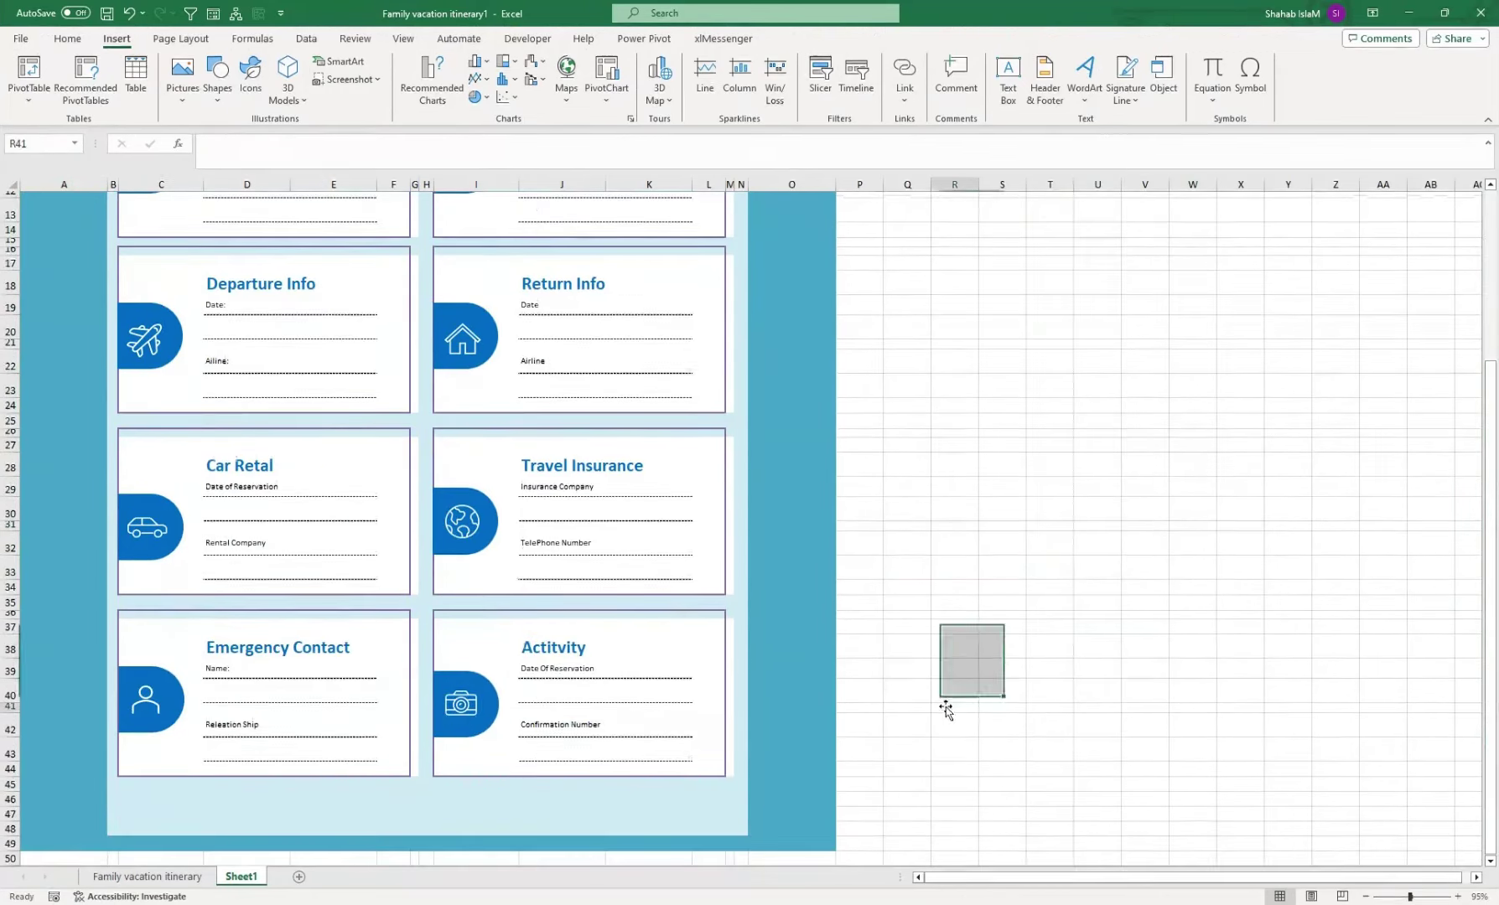
left_click(34, 37)
- Set print scaling to Fit All Columns on One Page, then return to the worksheet
left_click(22, 307)
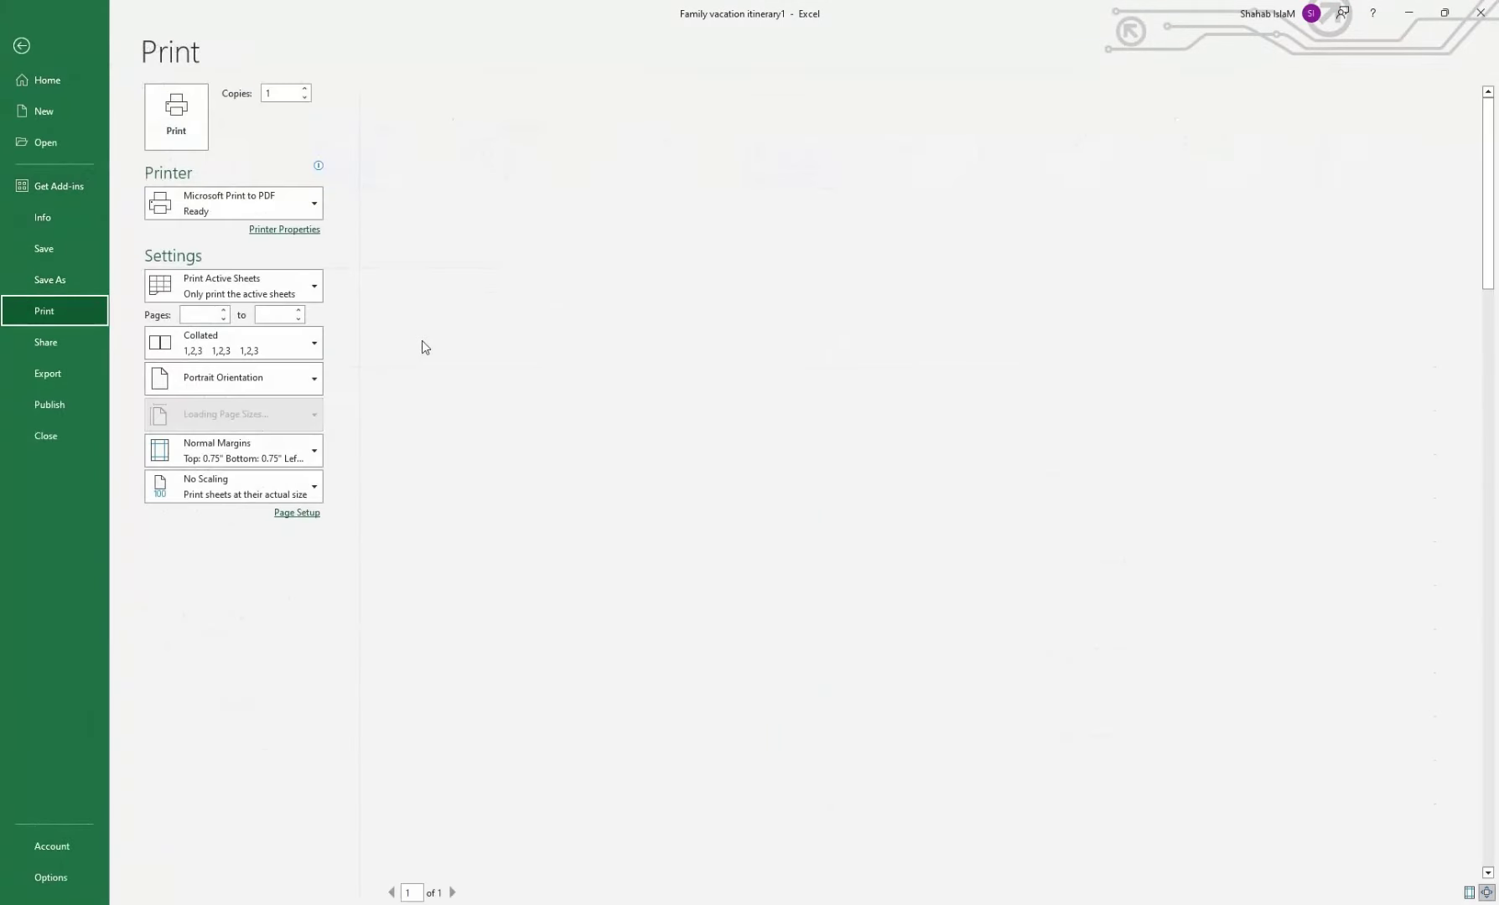
left_click(204, 489)
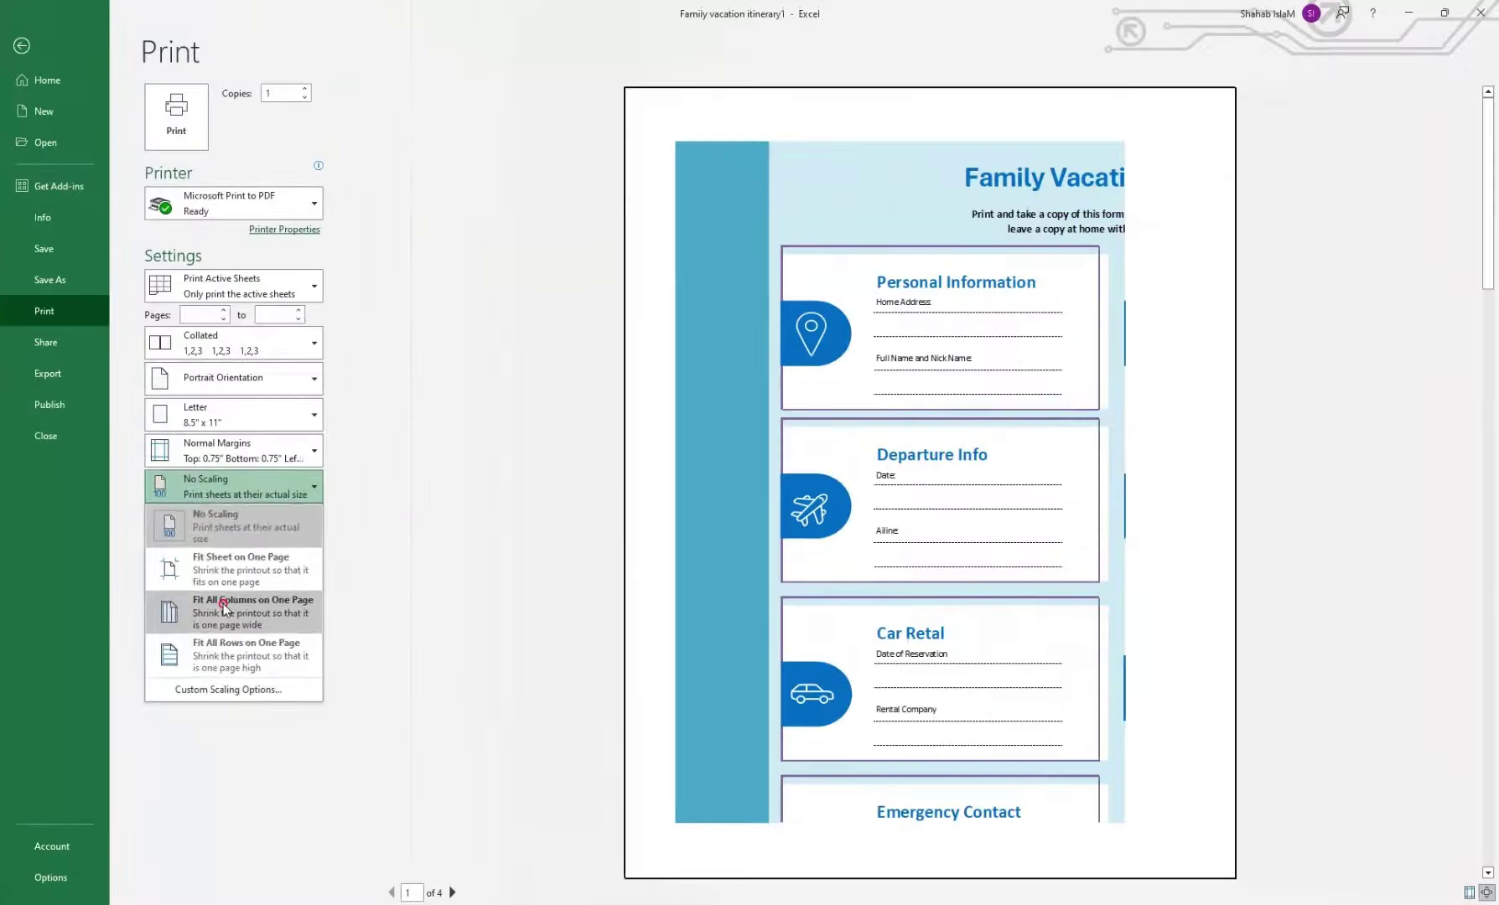
left_click(224, 607)
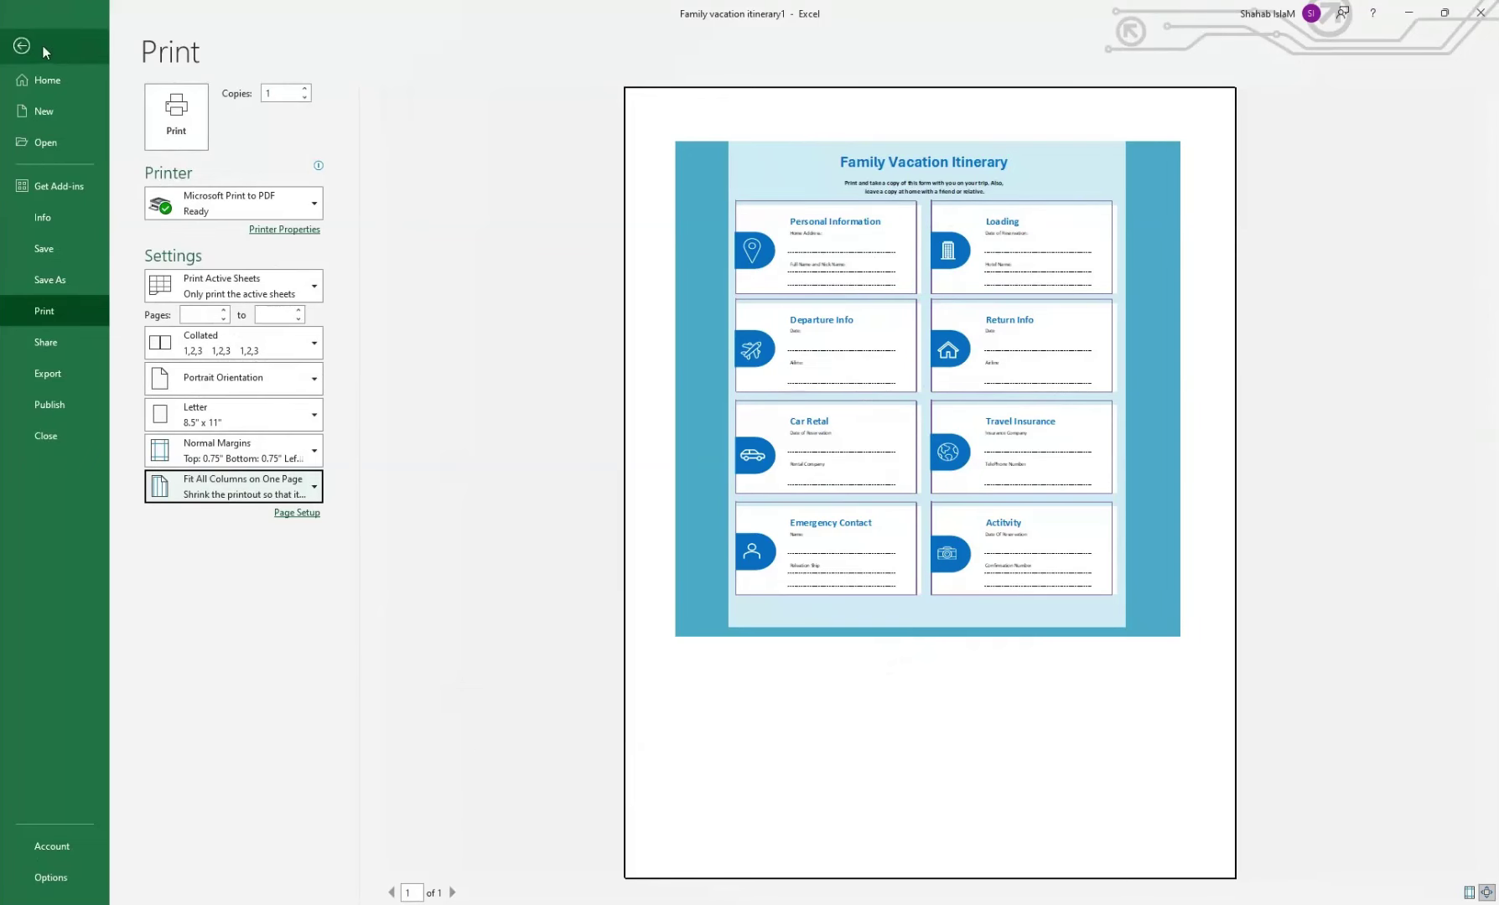
left_click(25, 47)
left_click_drag(847, 398, 866, 91)
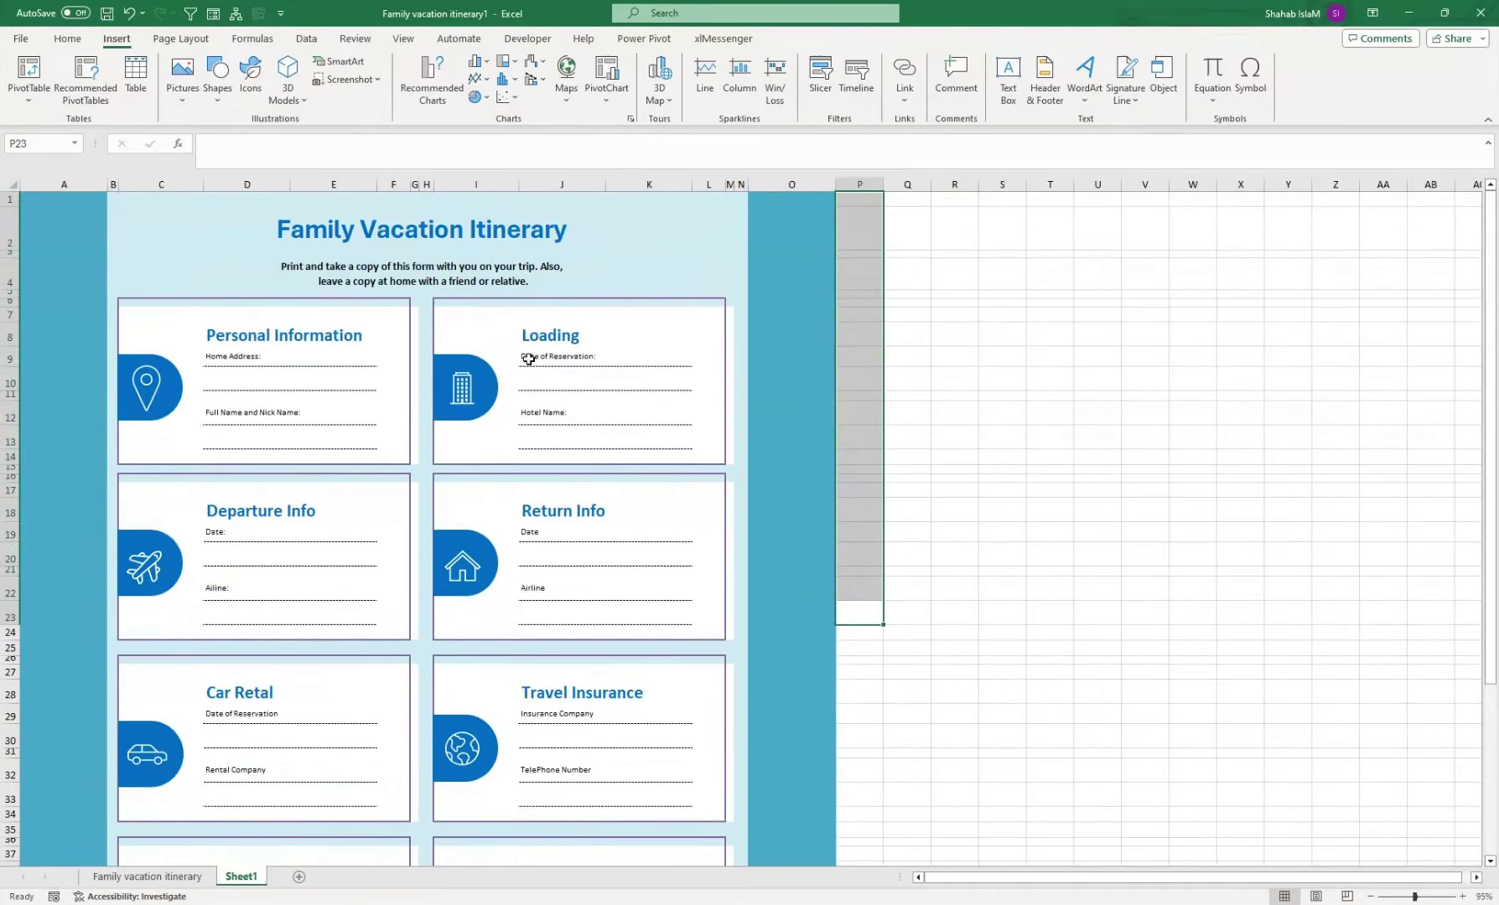
- Insert the missing 'n' in the D28 box title so it reads 'Car Rental'
double_click(249, 698)
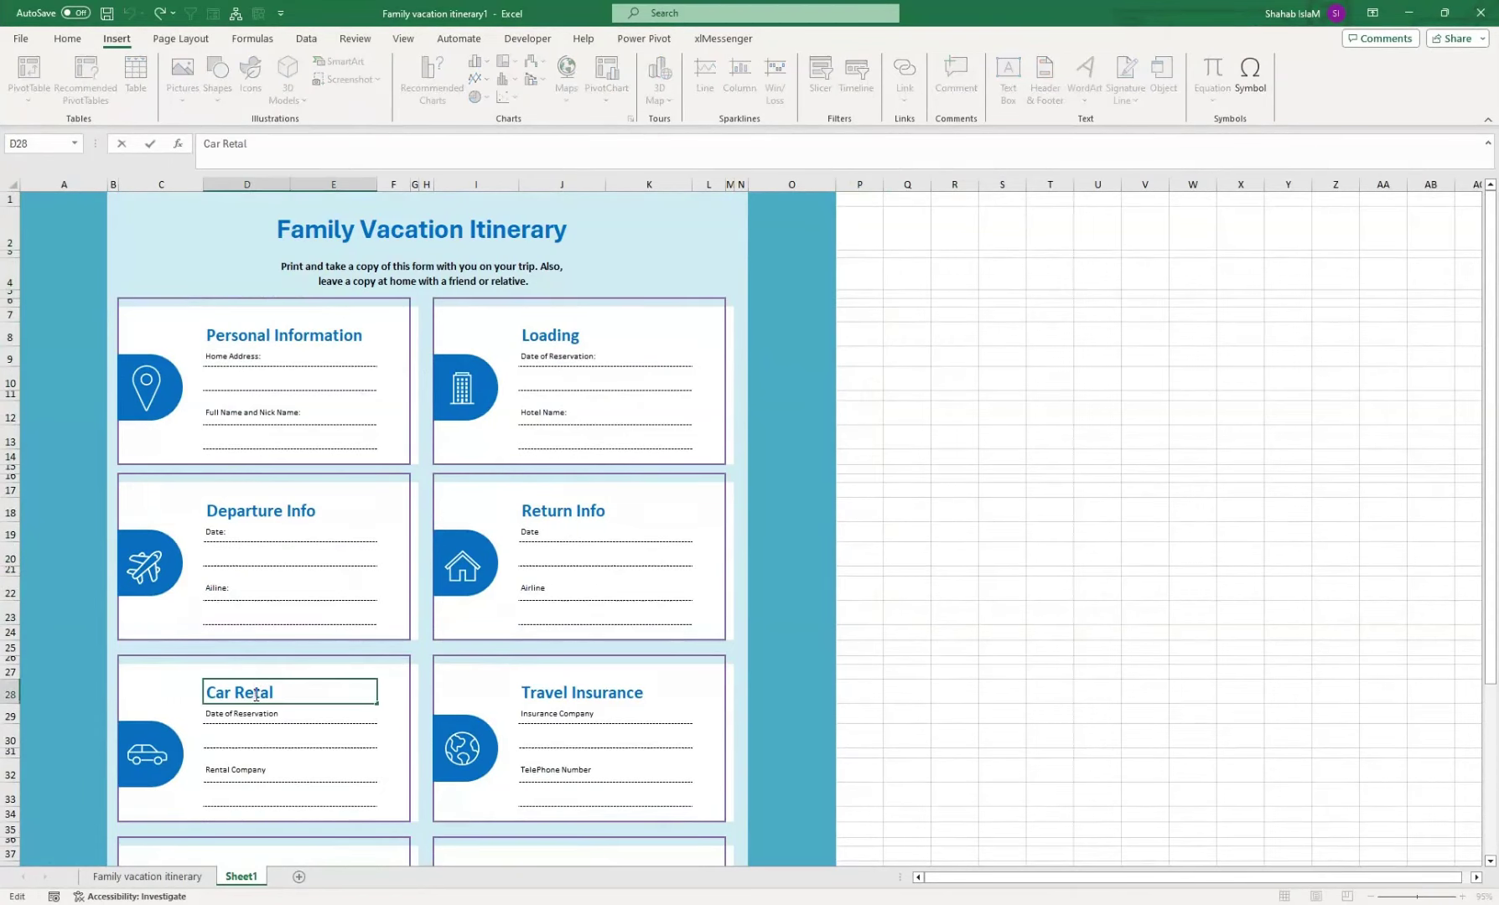
type("n")
left_click(341, 723)
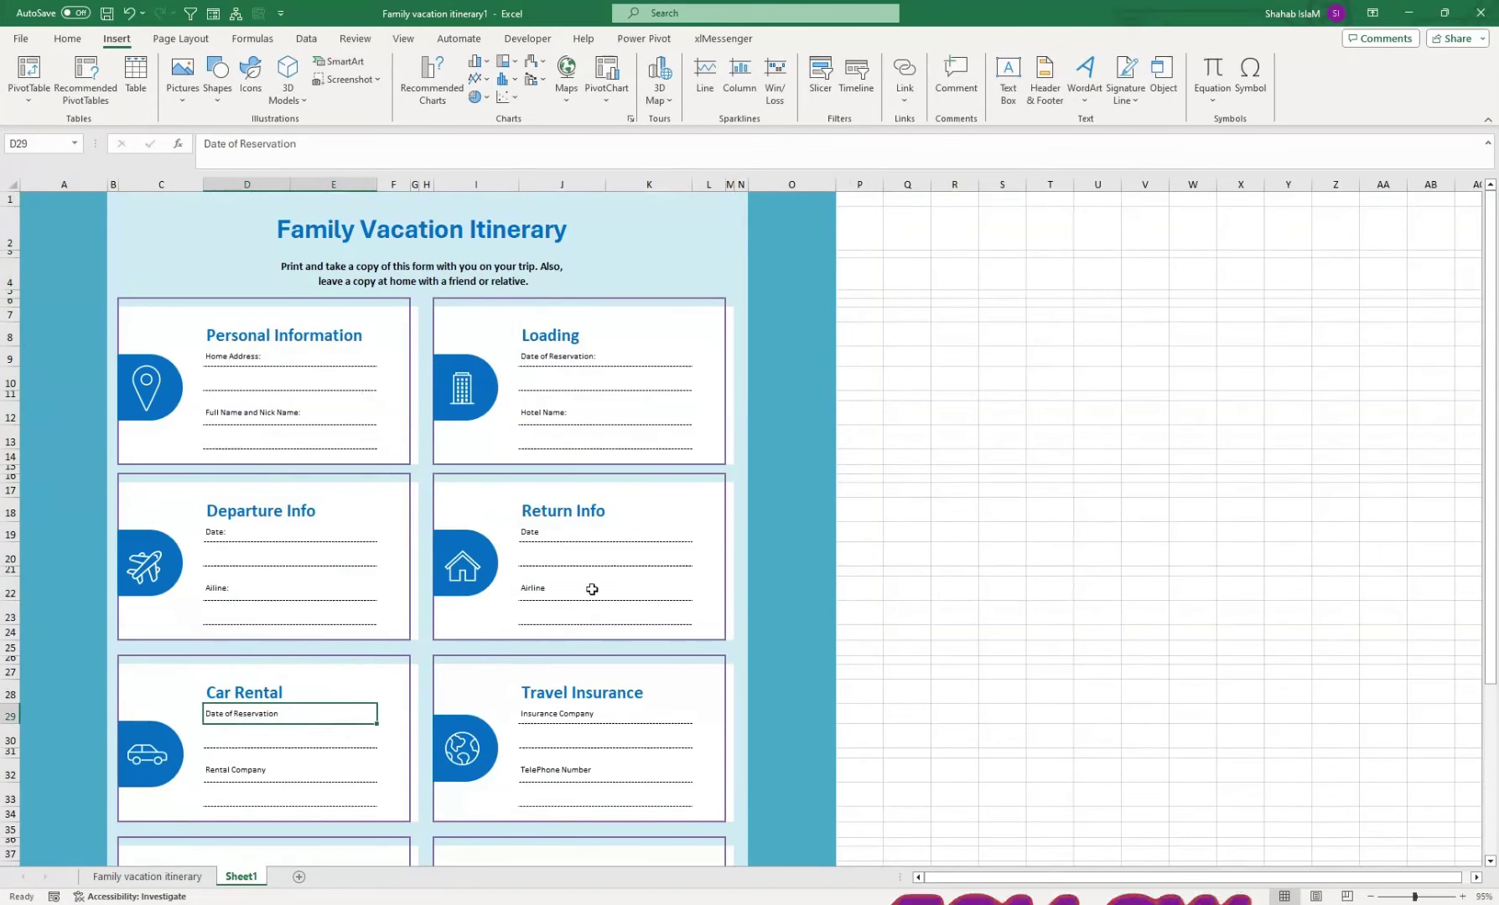
left_click_drag(1486, 423, 1495, 605)
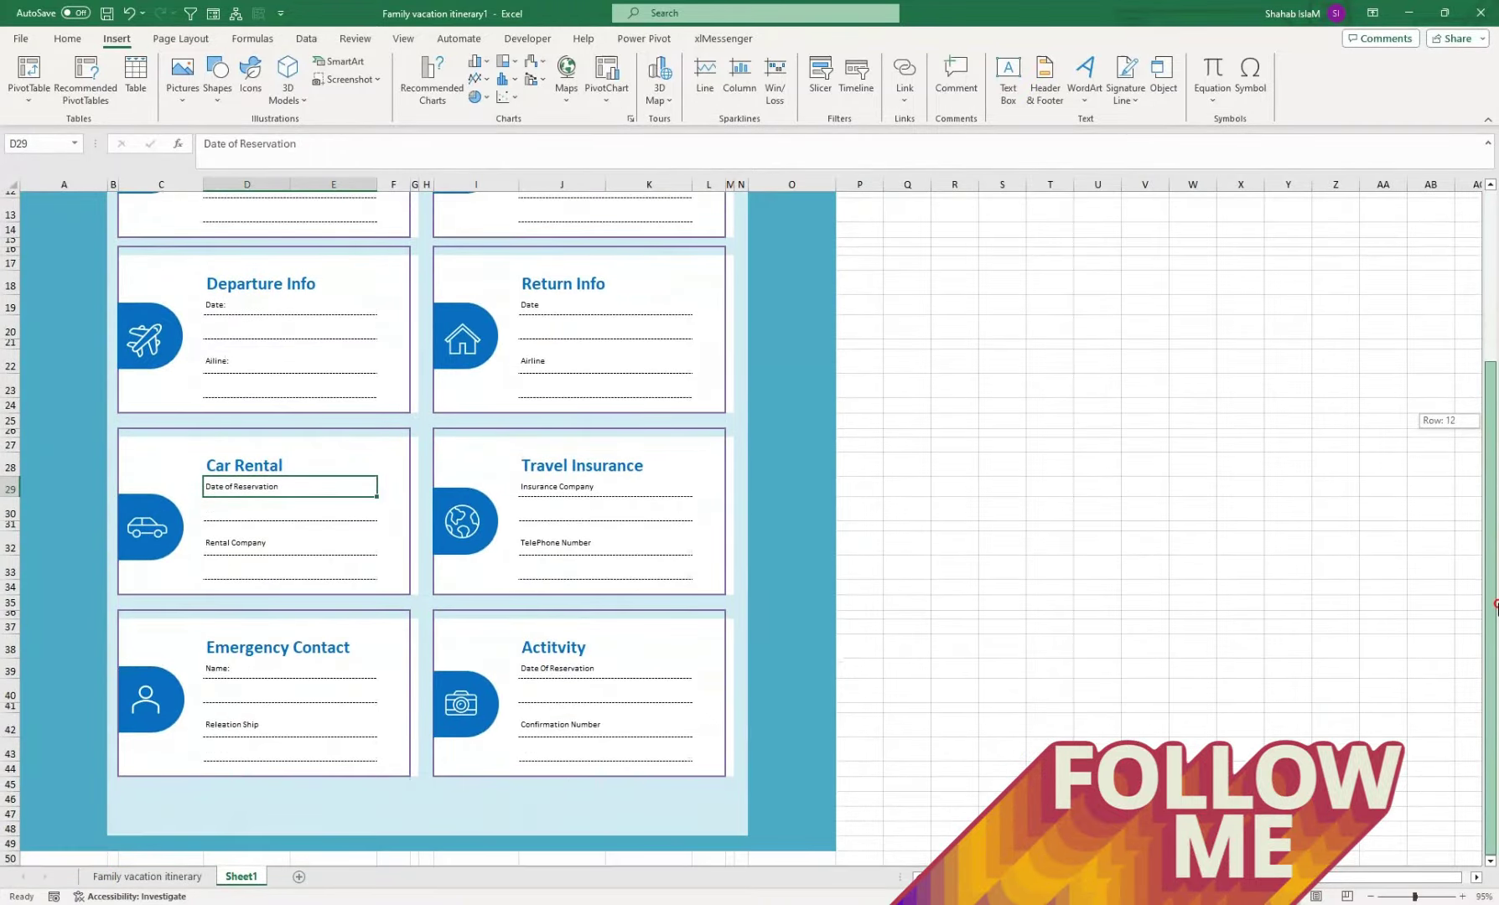
scroll(562, 304, "up", 4)
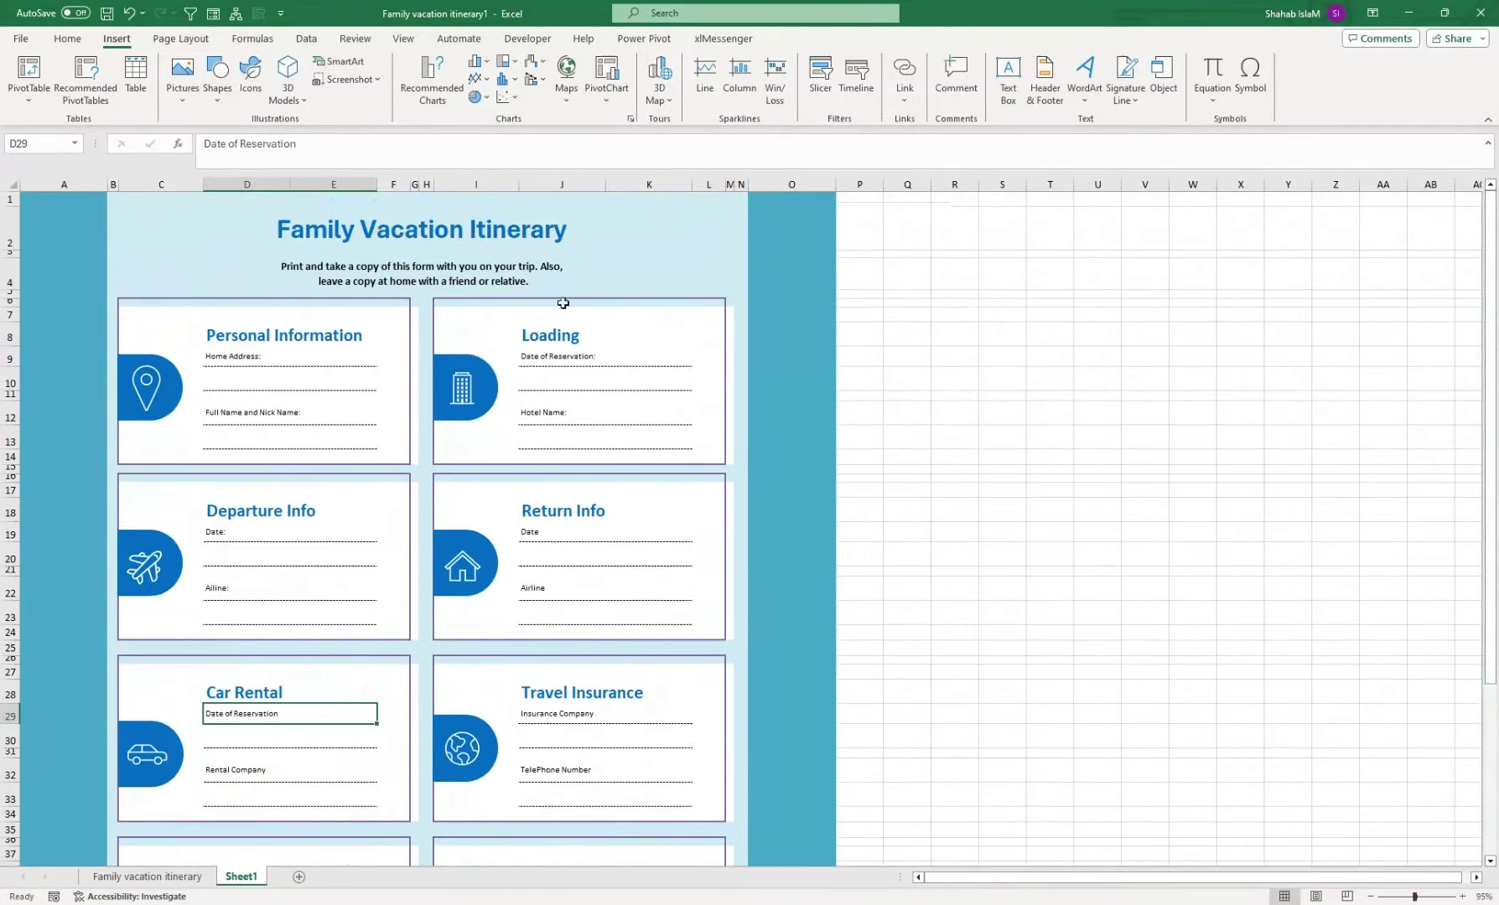